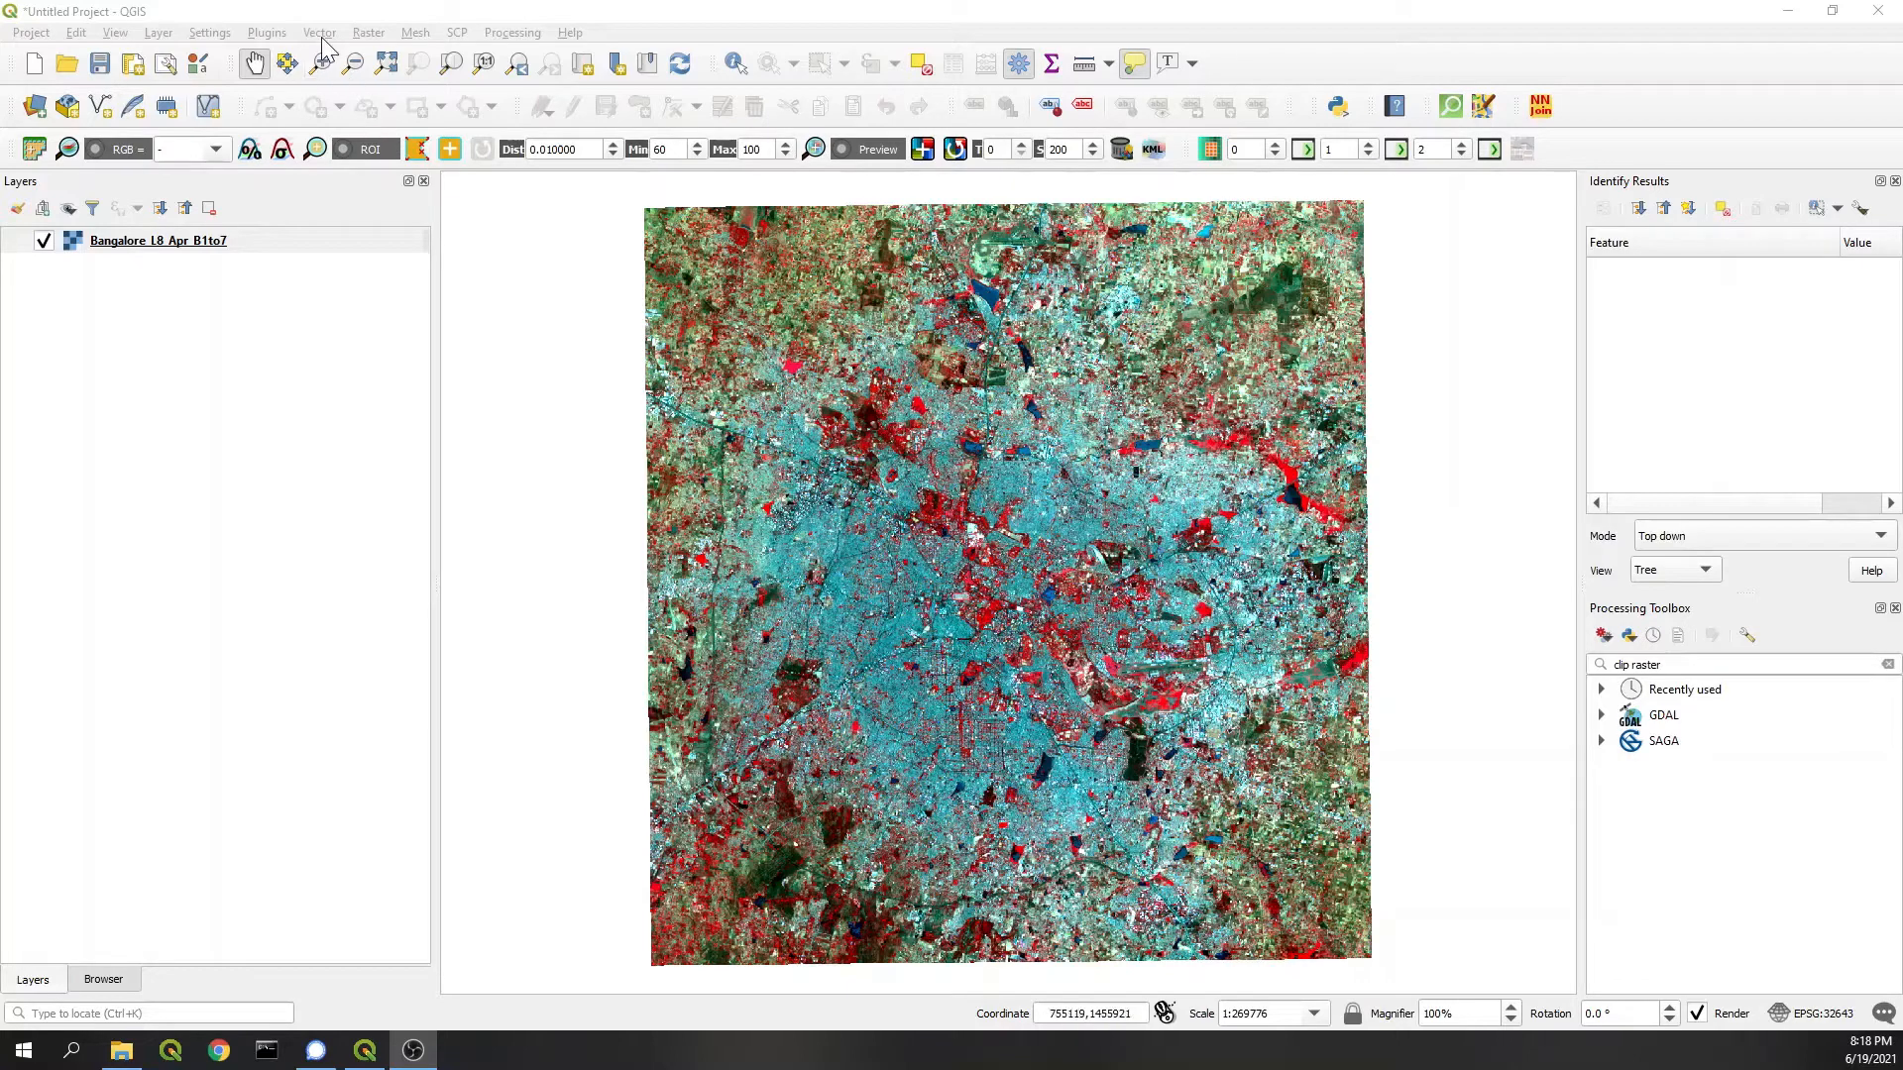
Step: Check the Semi-Automatic Classification Plugin details in the plugin manager
left_click(267, 33)
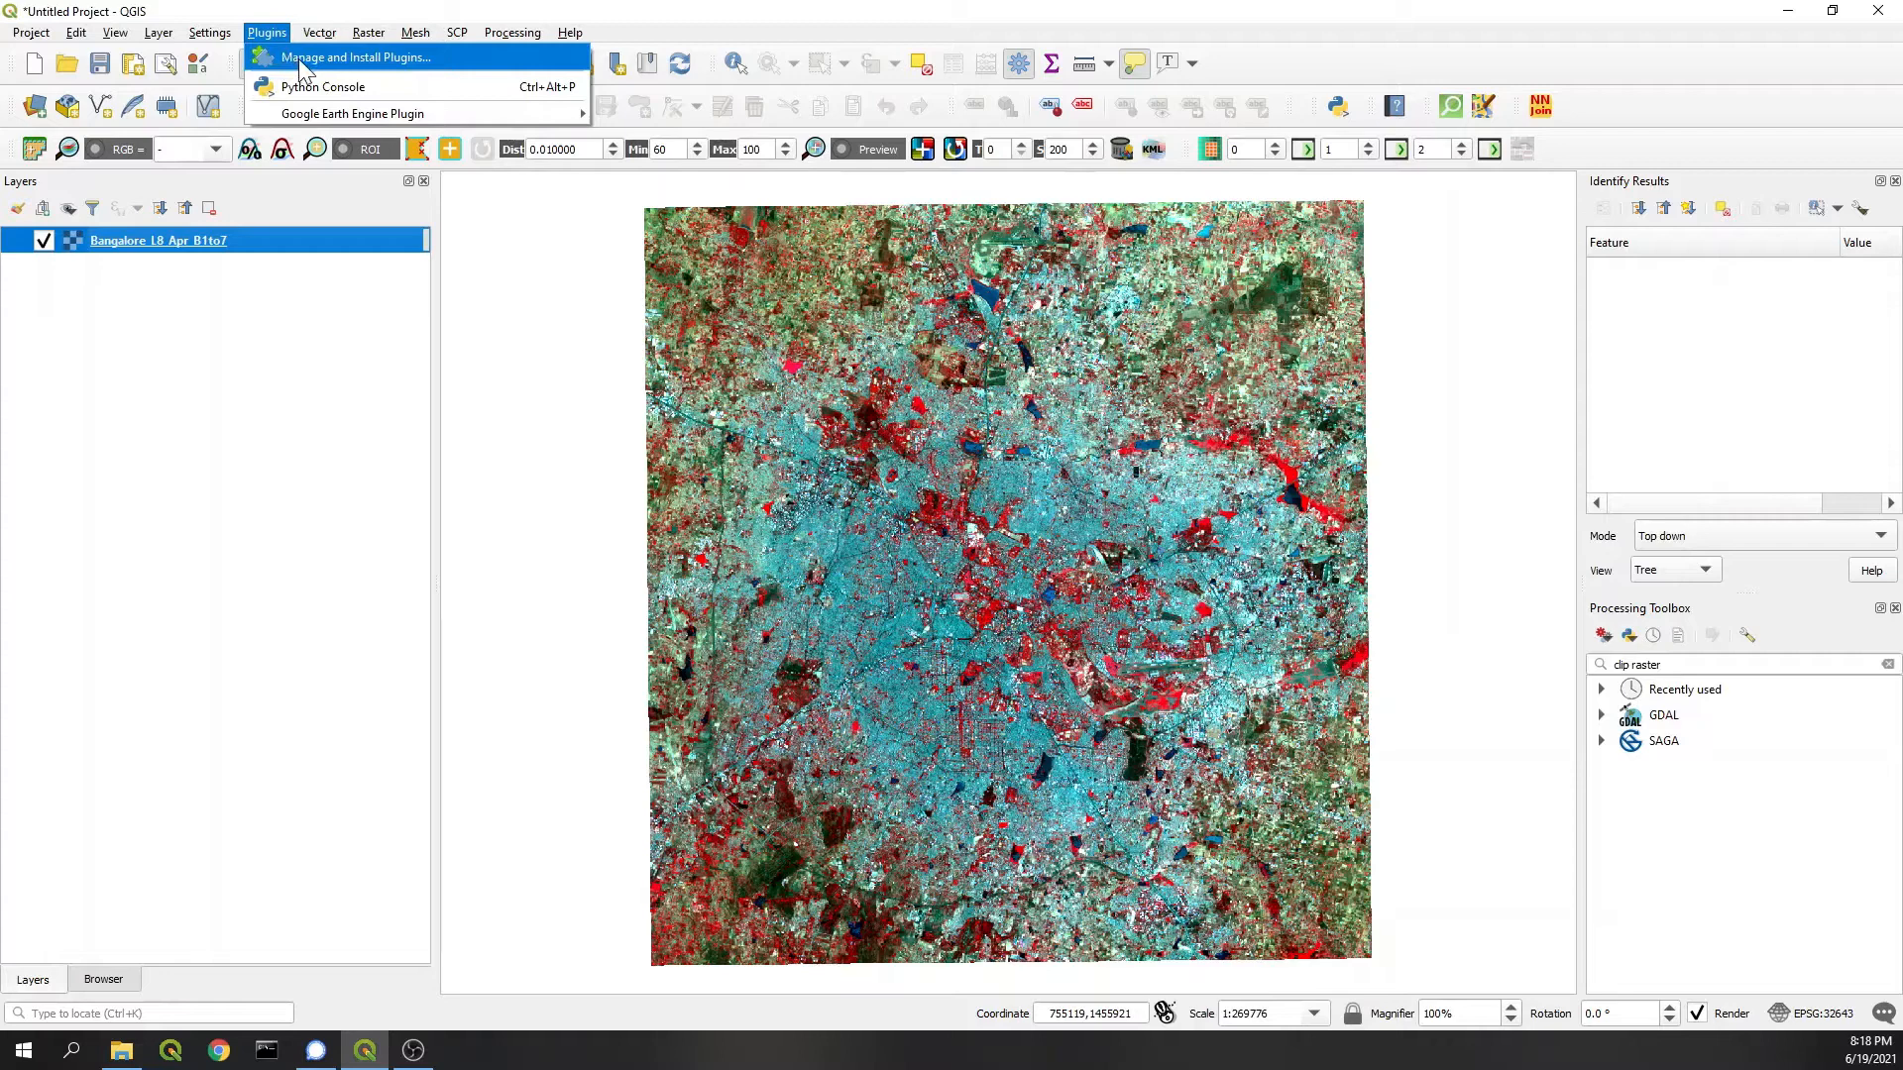
left_click(298, 58)
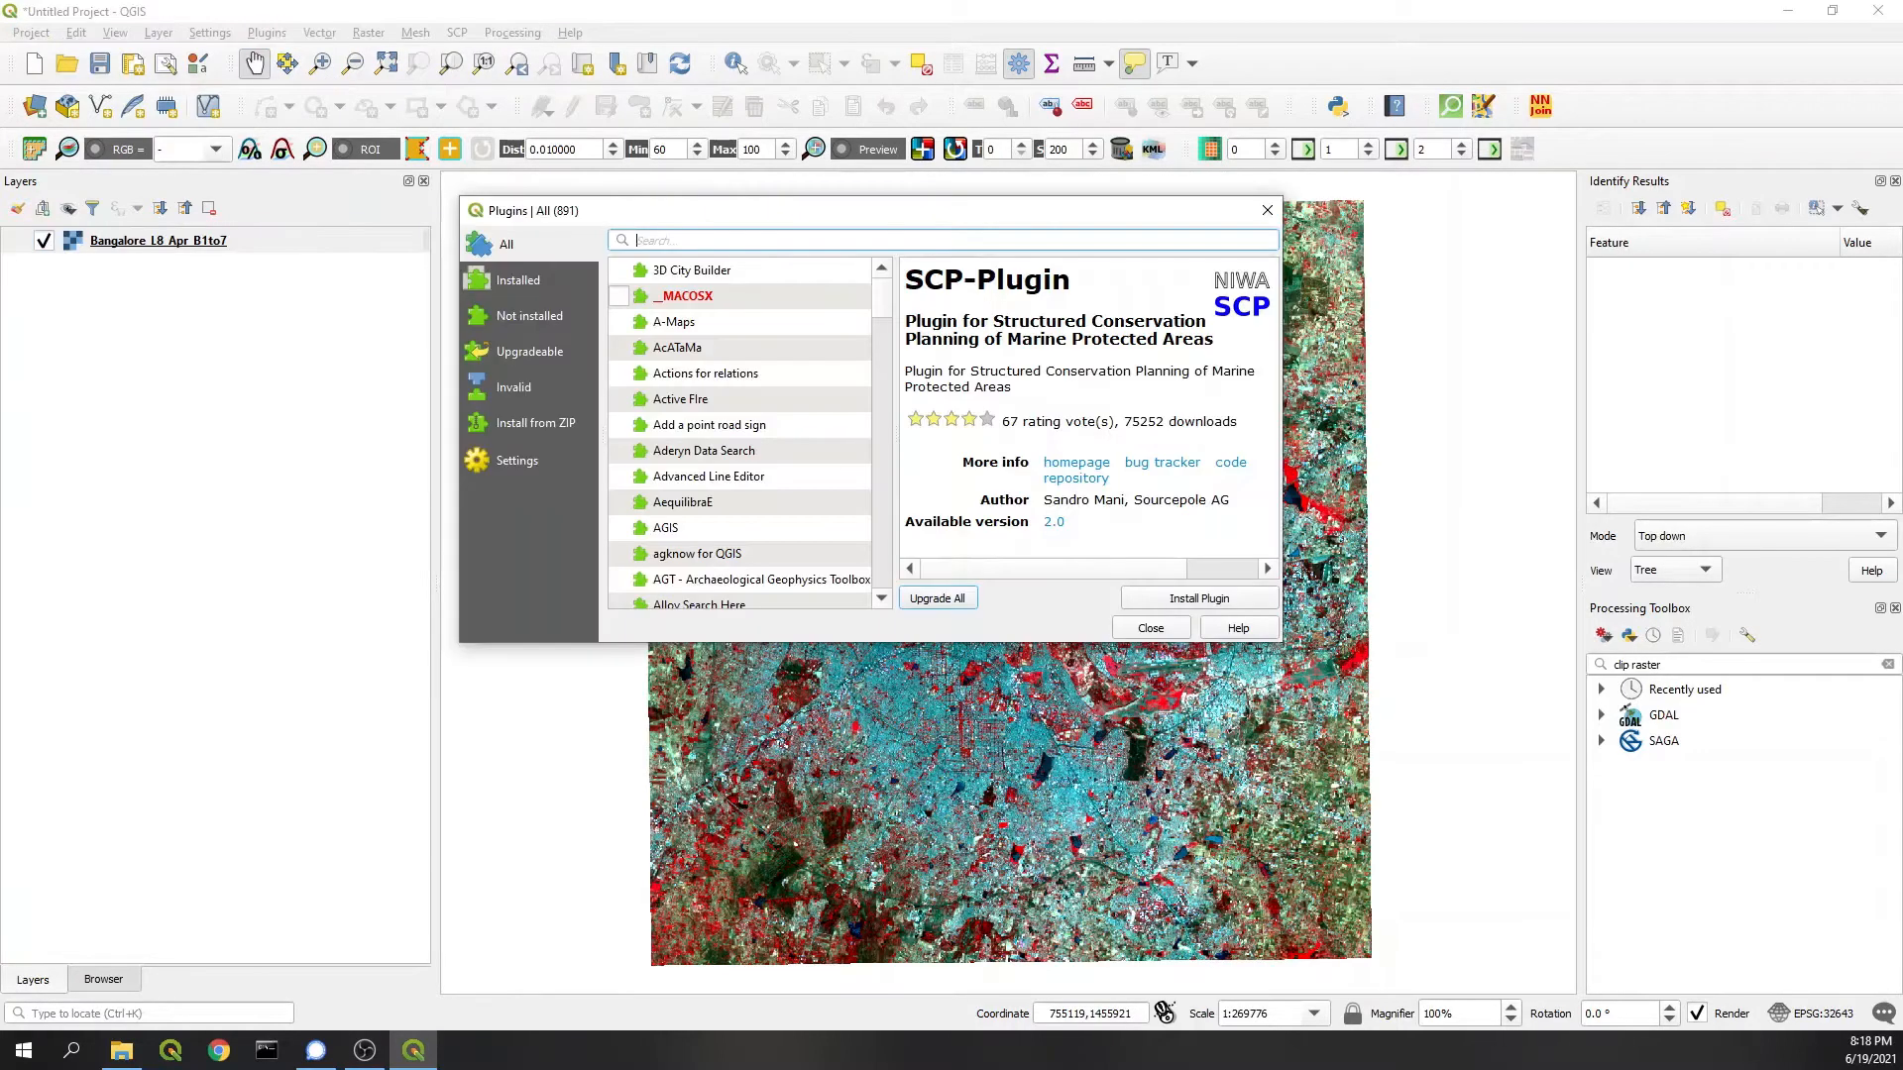
type("scp")
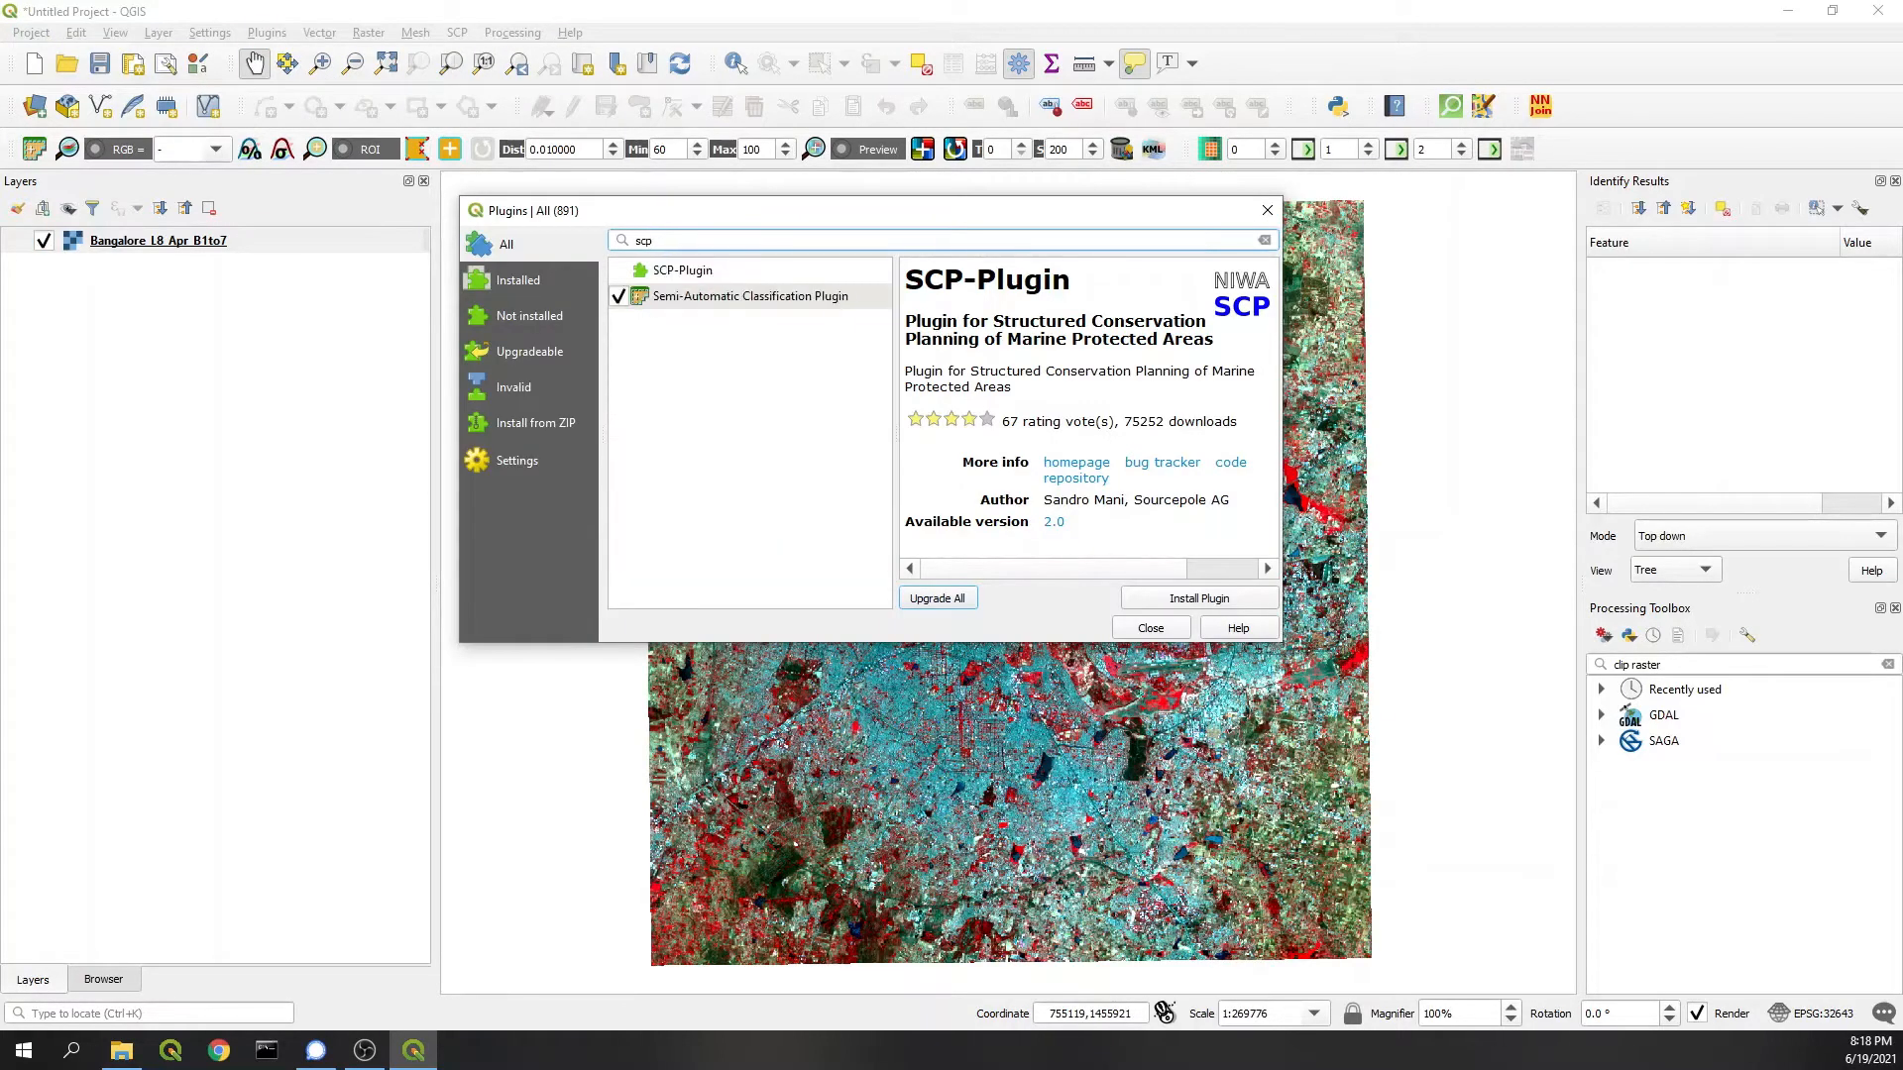
left_click(700, 299)
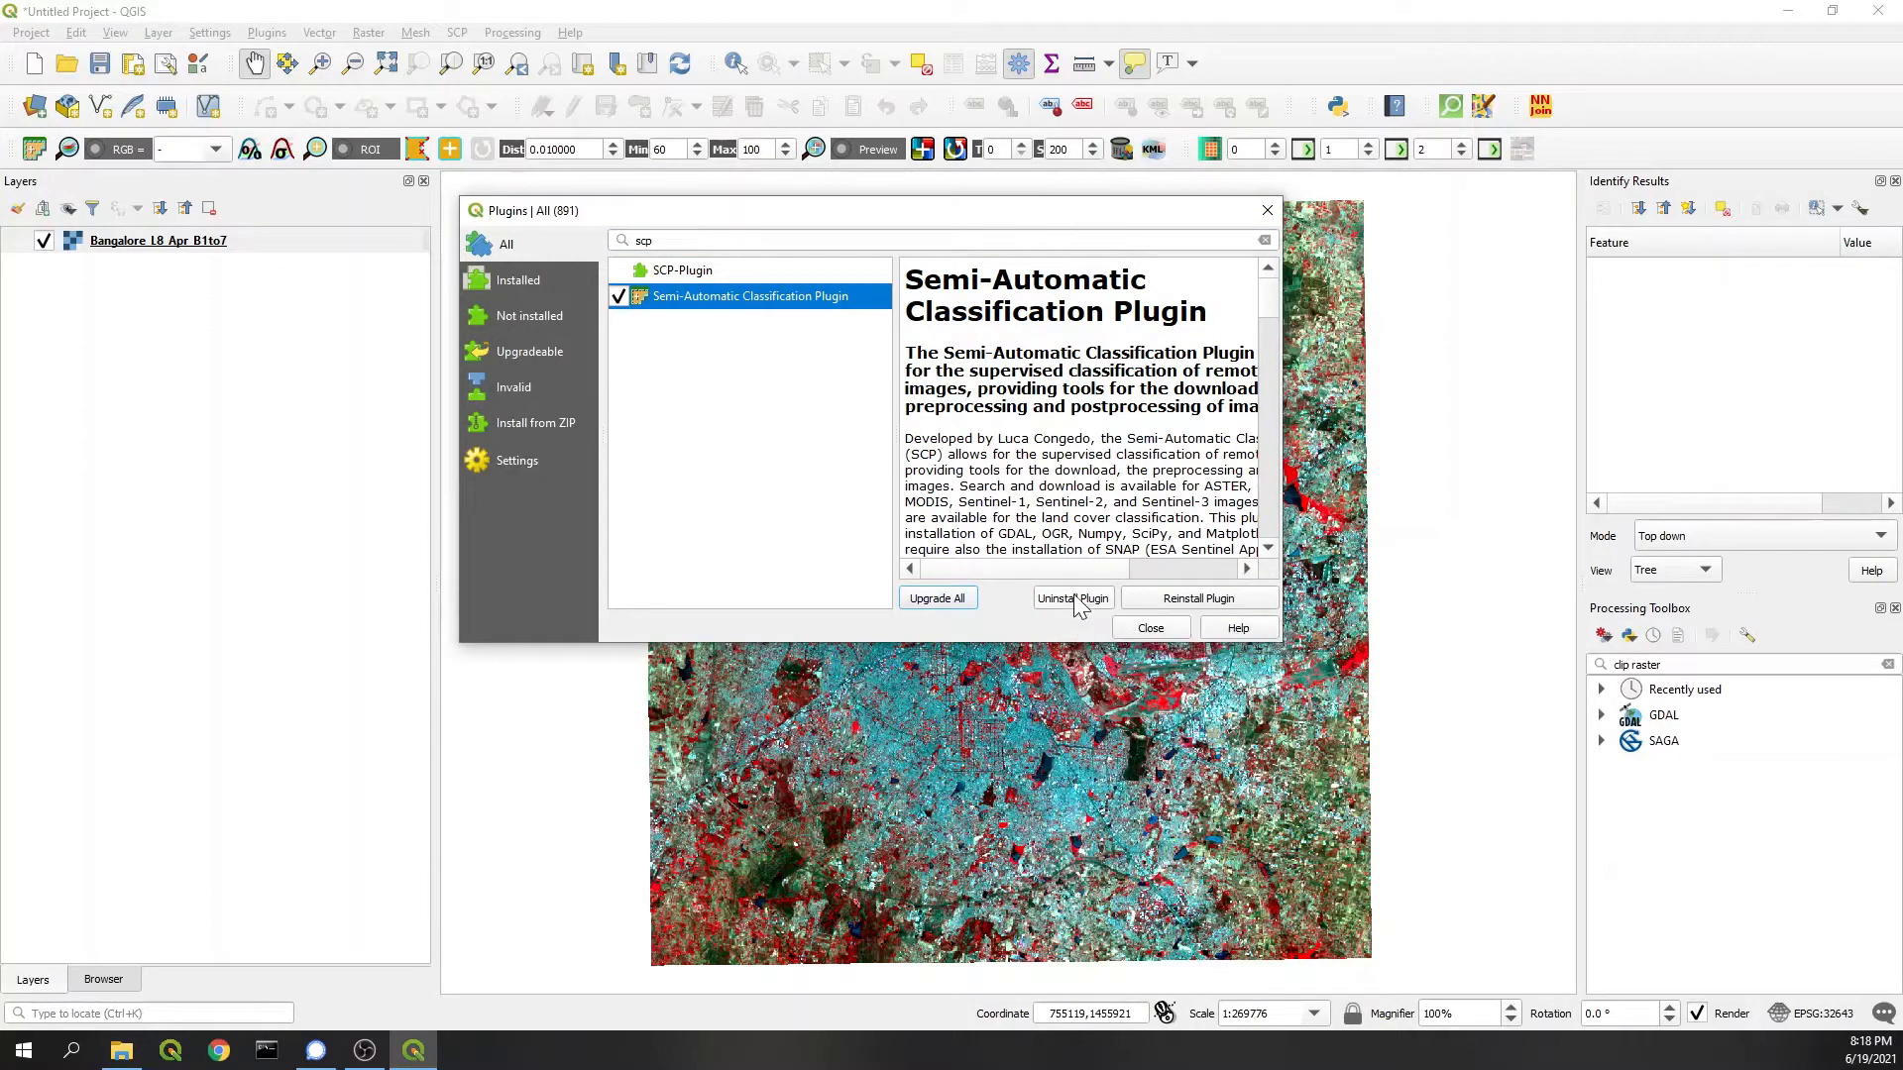
left_click(1148, 627)
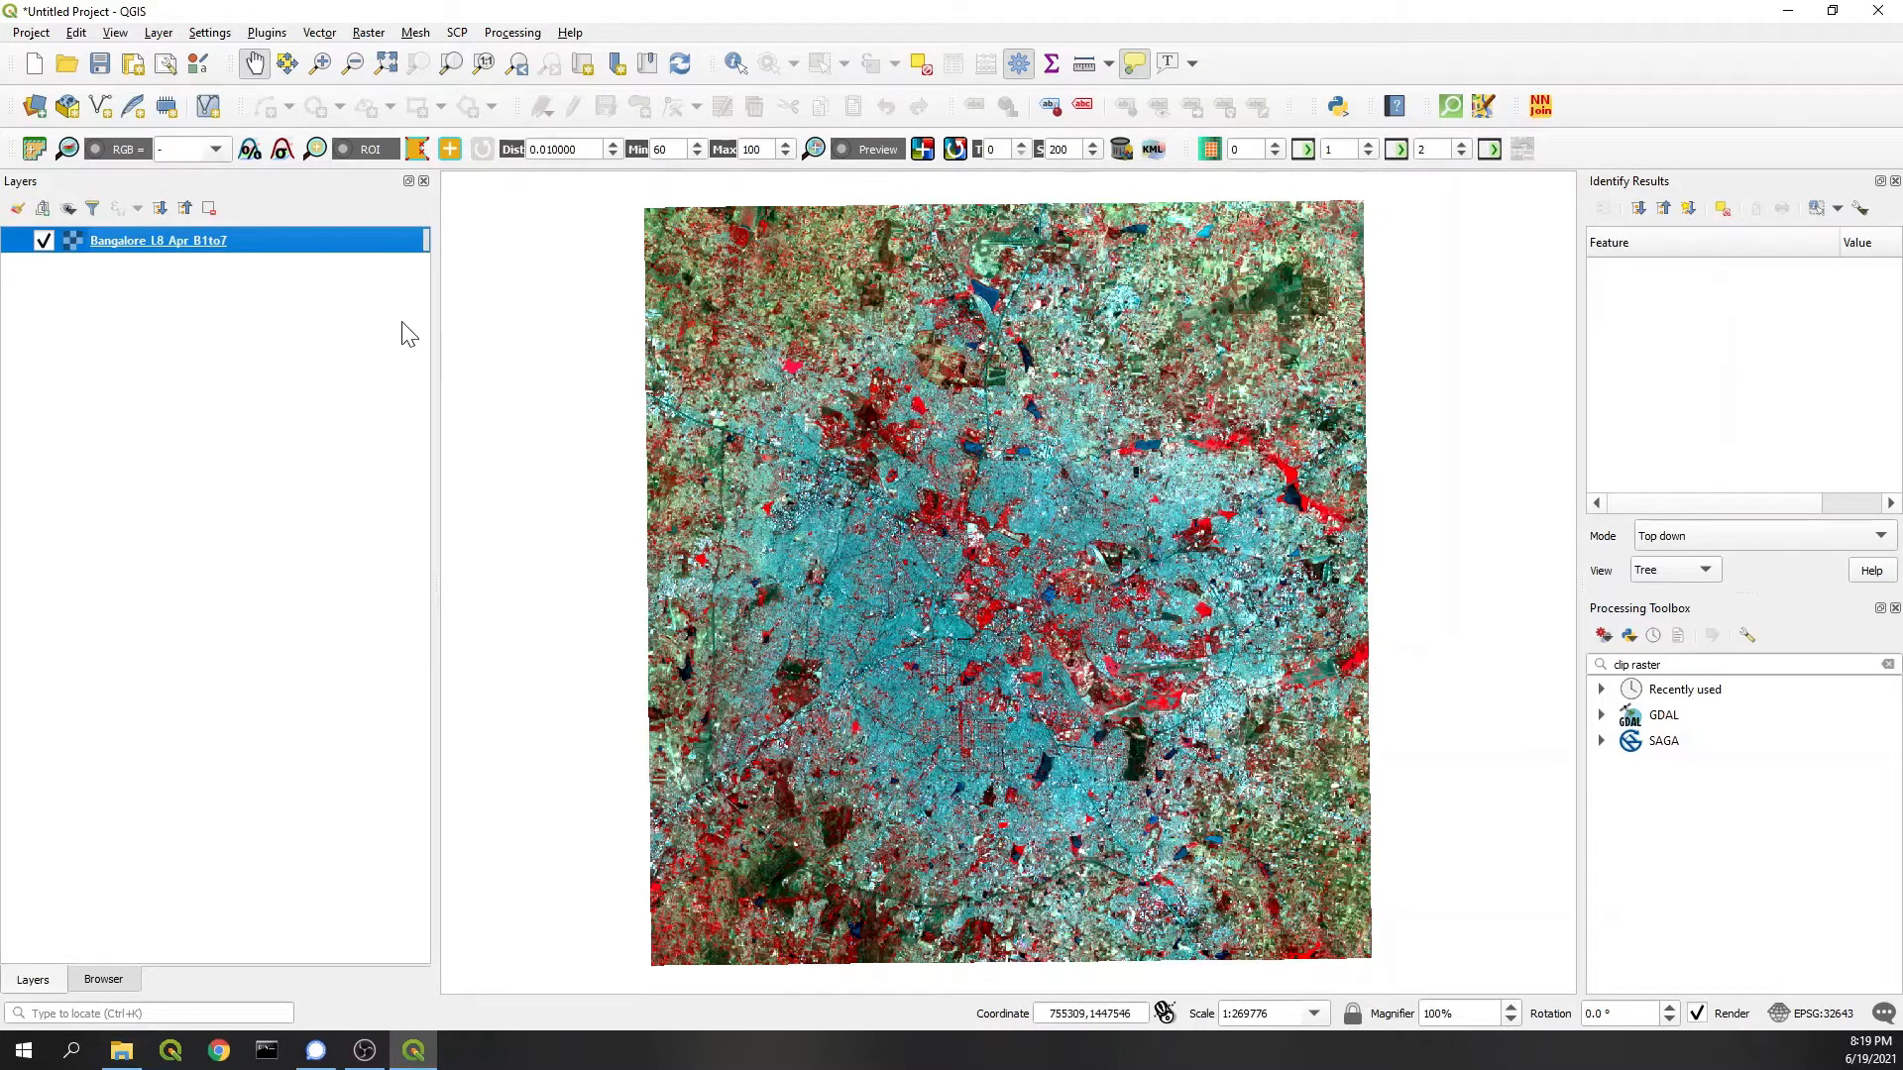
Step: Confirm the Bangalore raster's 30,-30 pixel size in Layer Properties, then focus the algorithm search
double_click(222, 238)
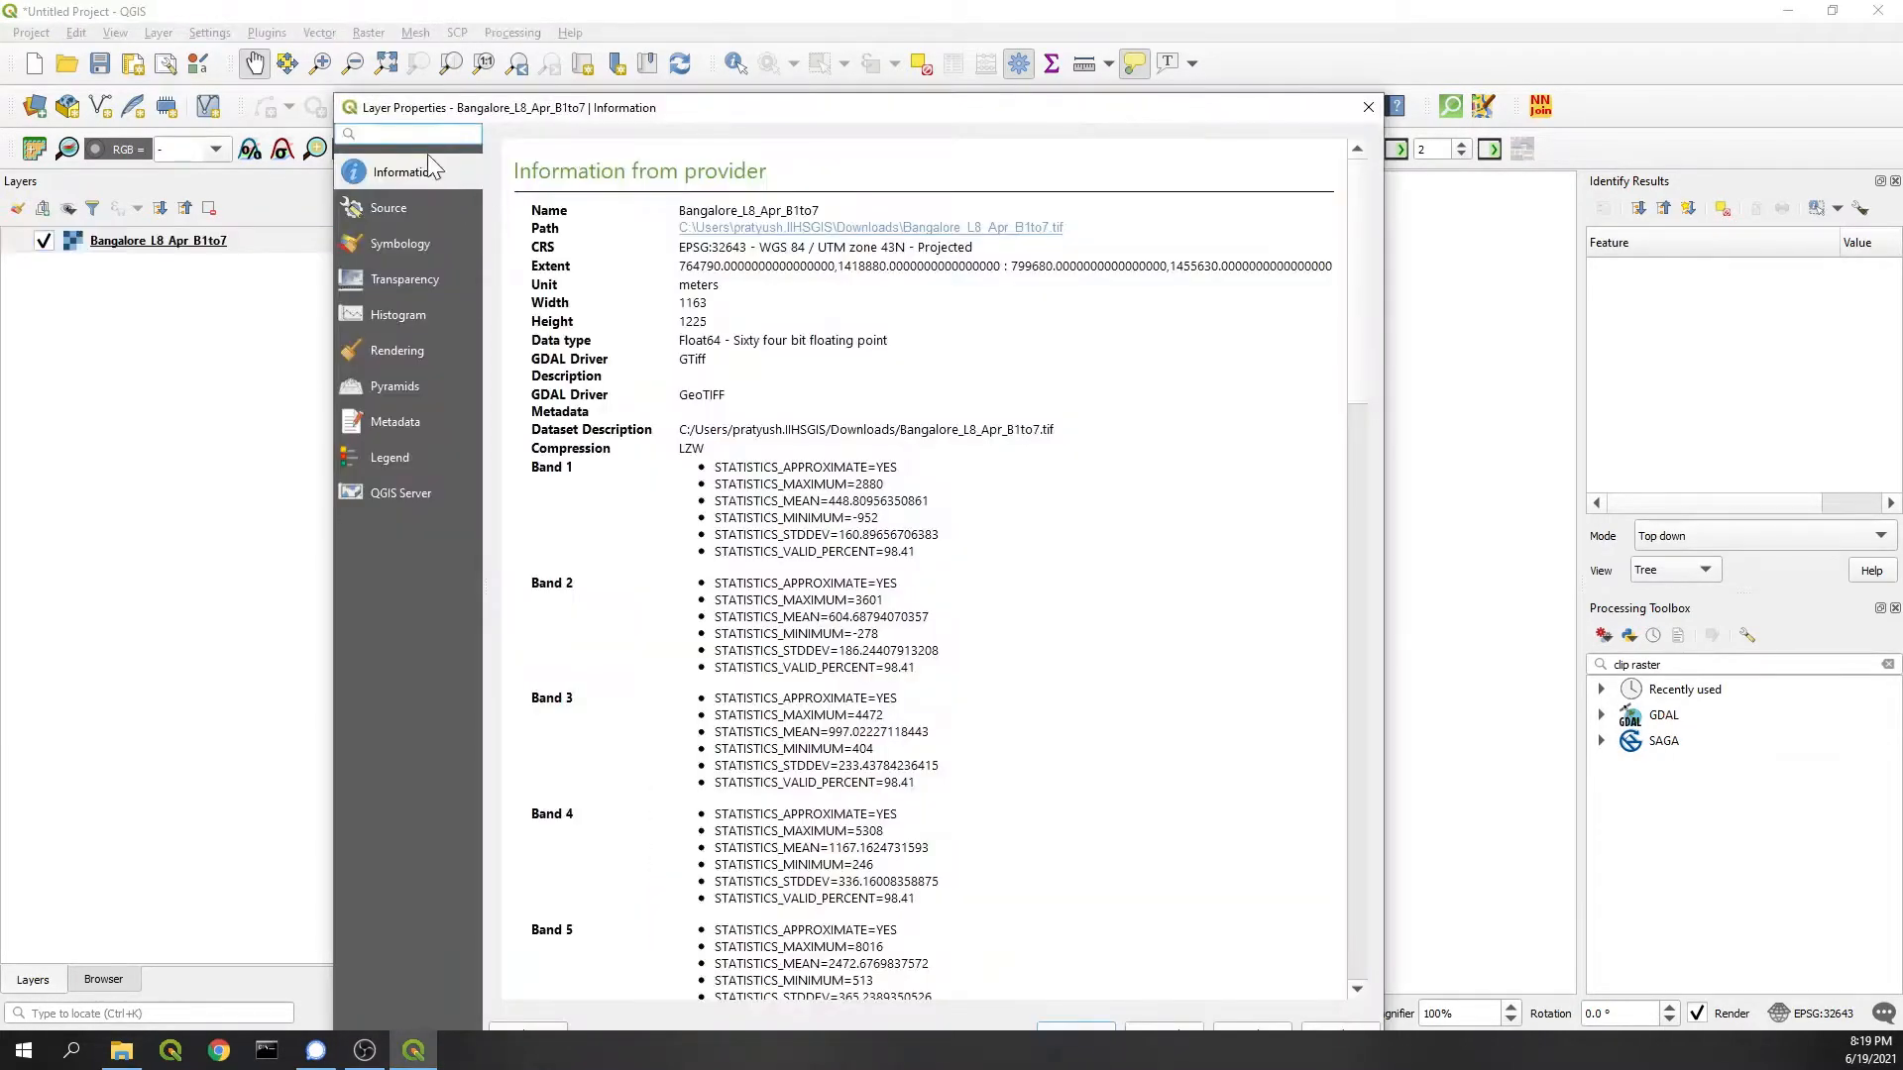
left_click_drag(606, 107, 615, 118)
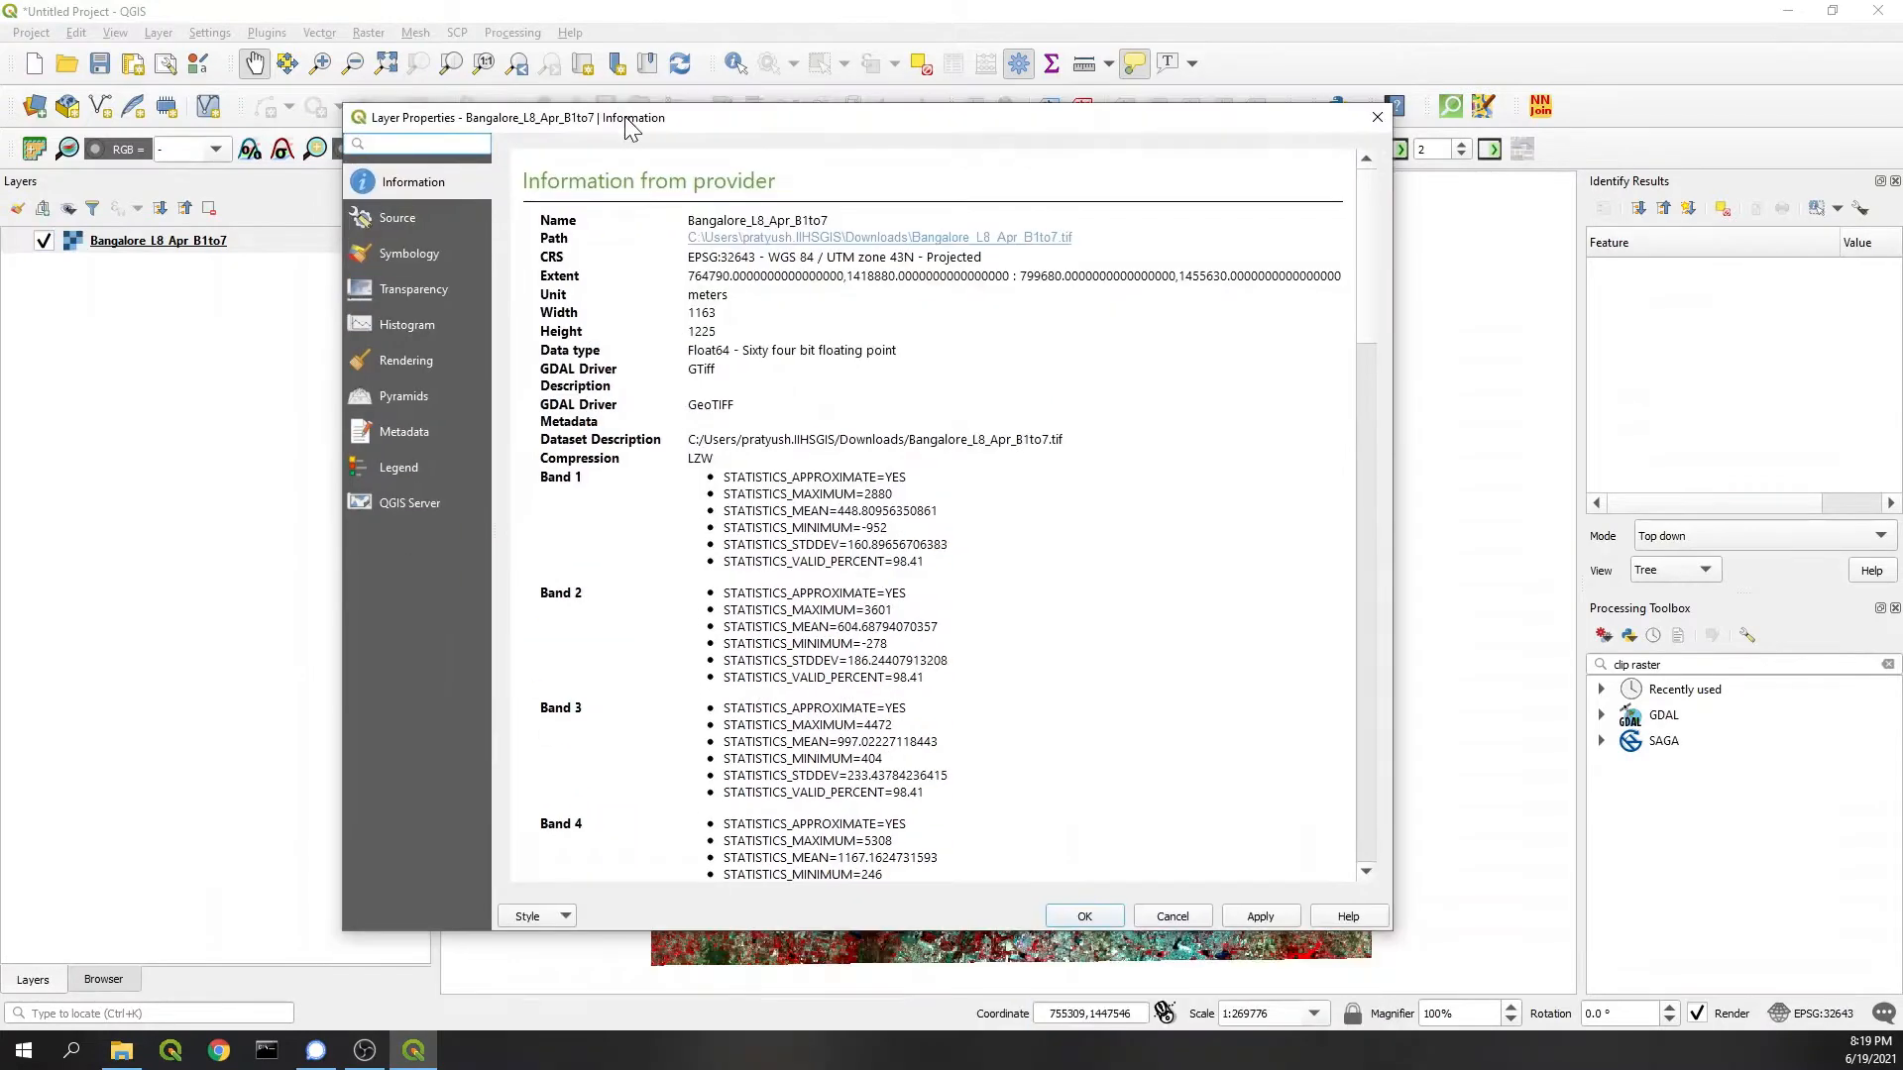
scroll(724, 739, "down", 3)
scroll(724, 595, "down", 3)
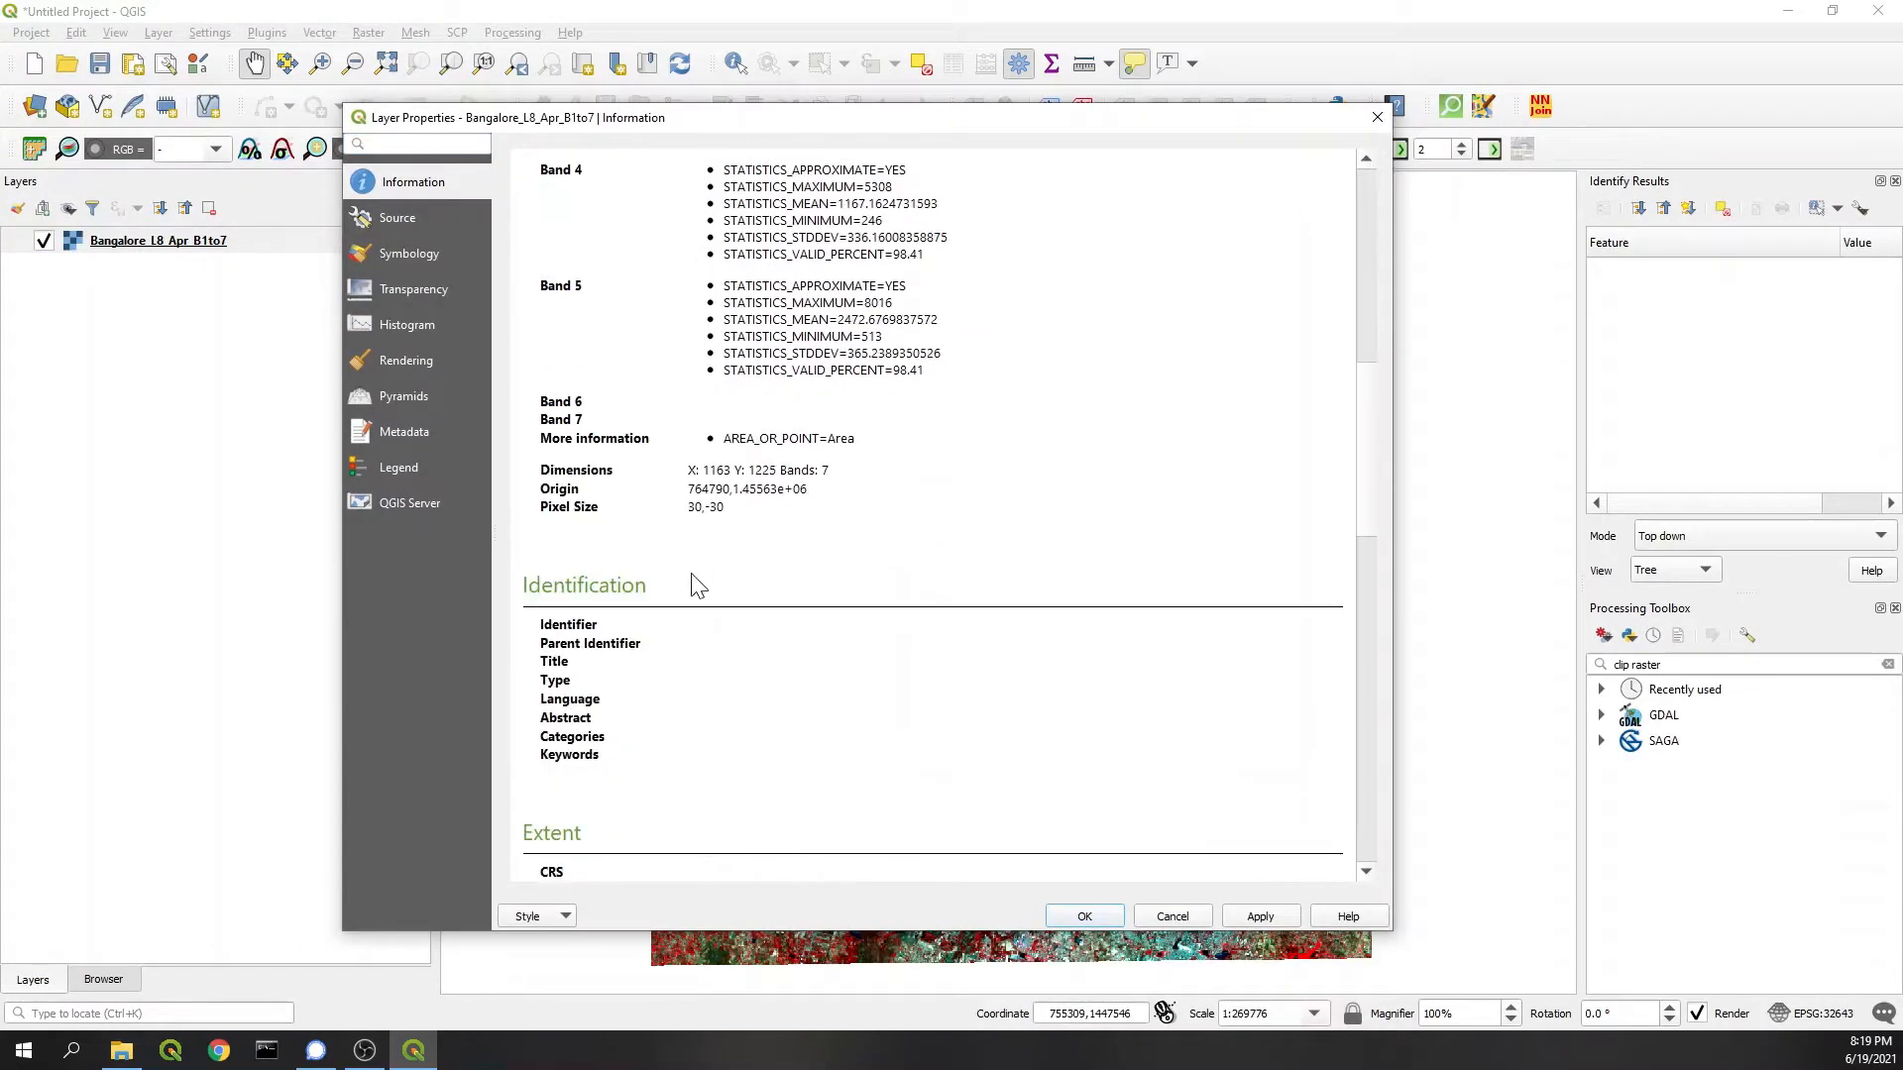
double_click(699, 508)
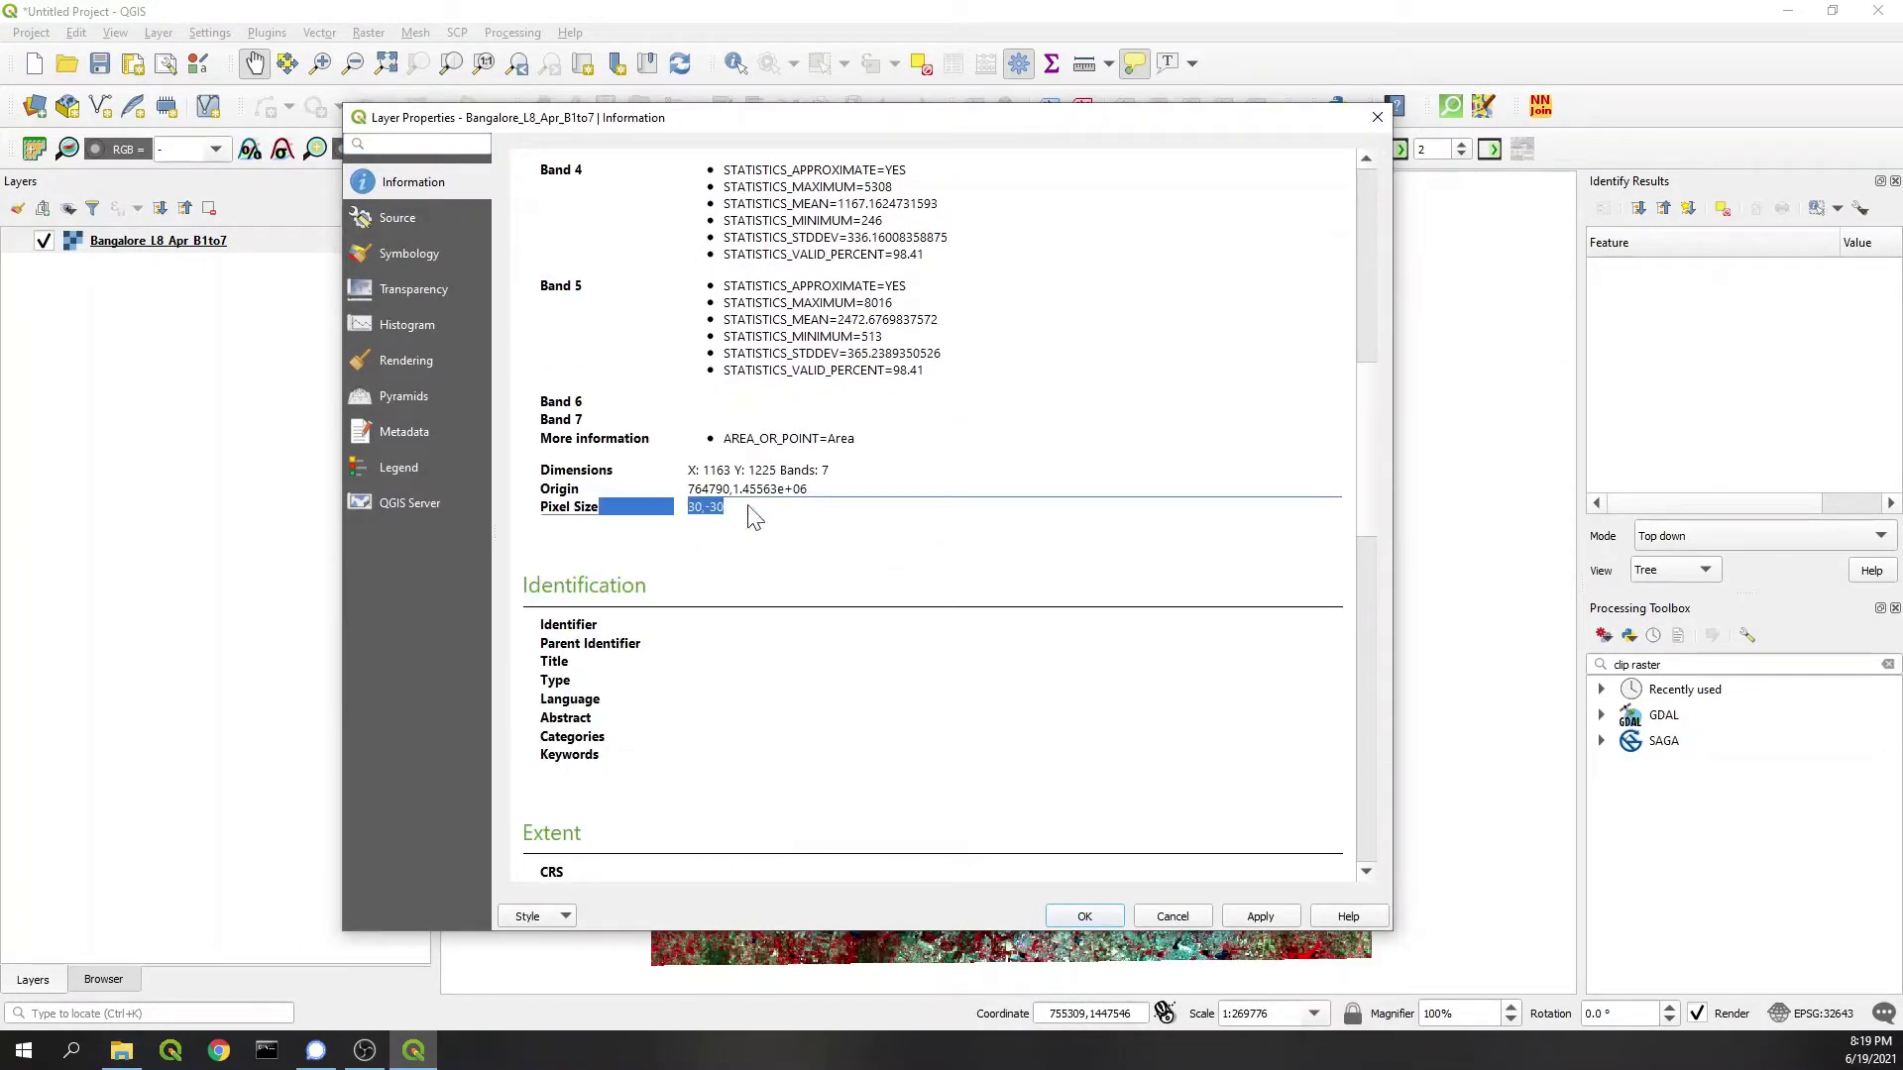
left_click(1377, 118)
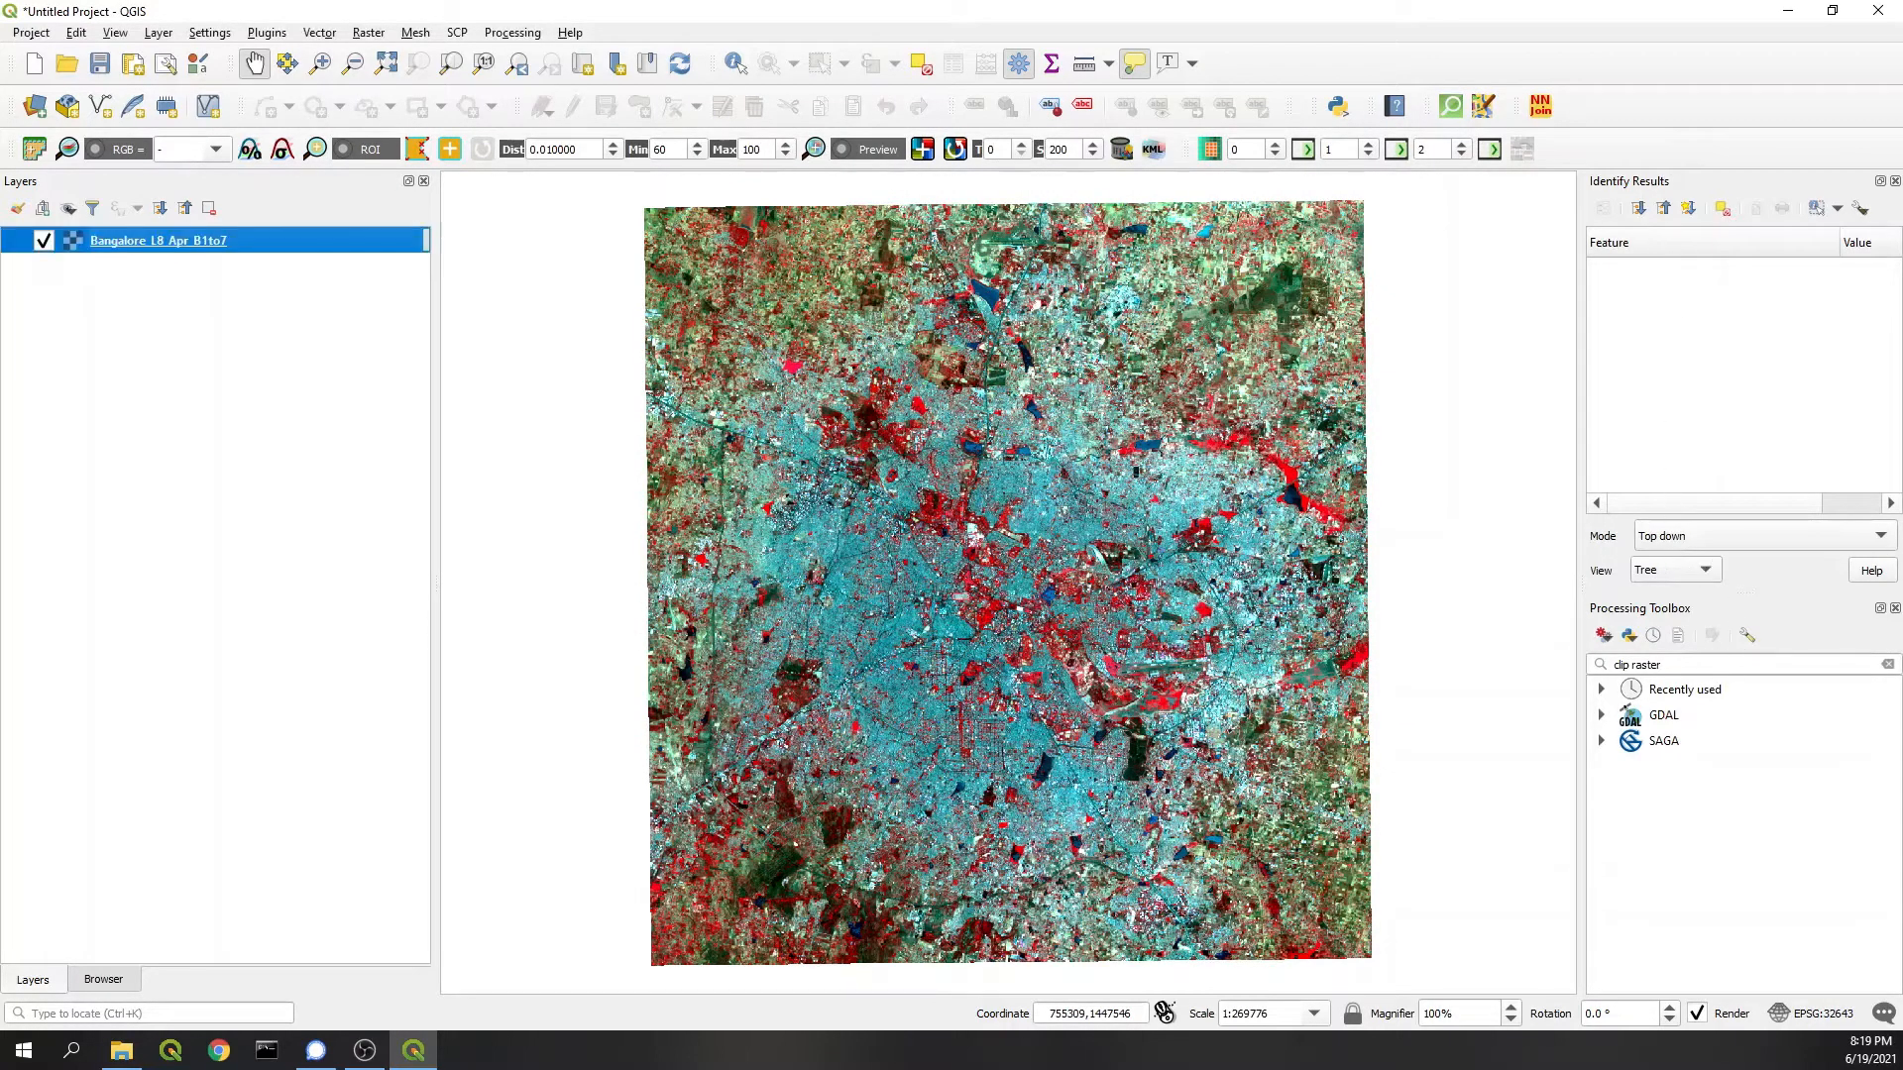
left_click(1710, 664)
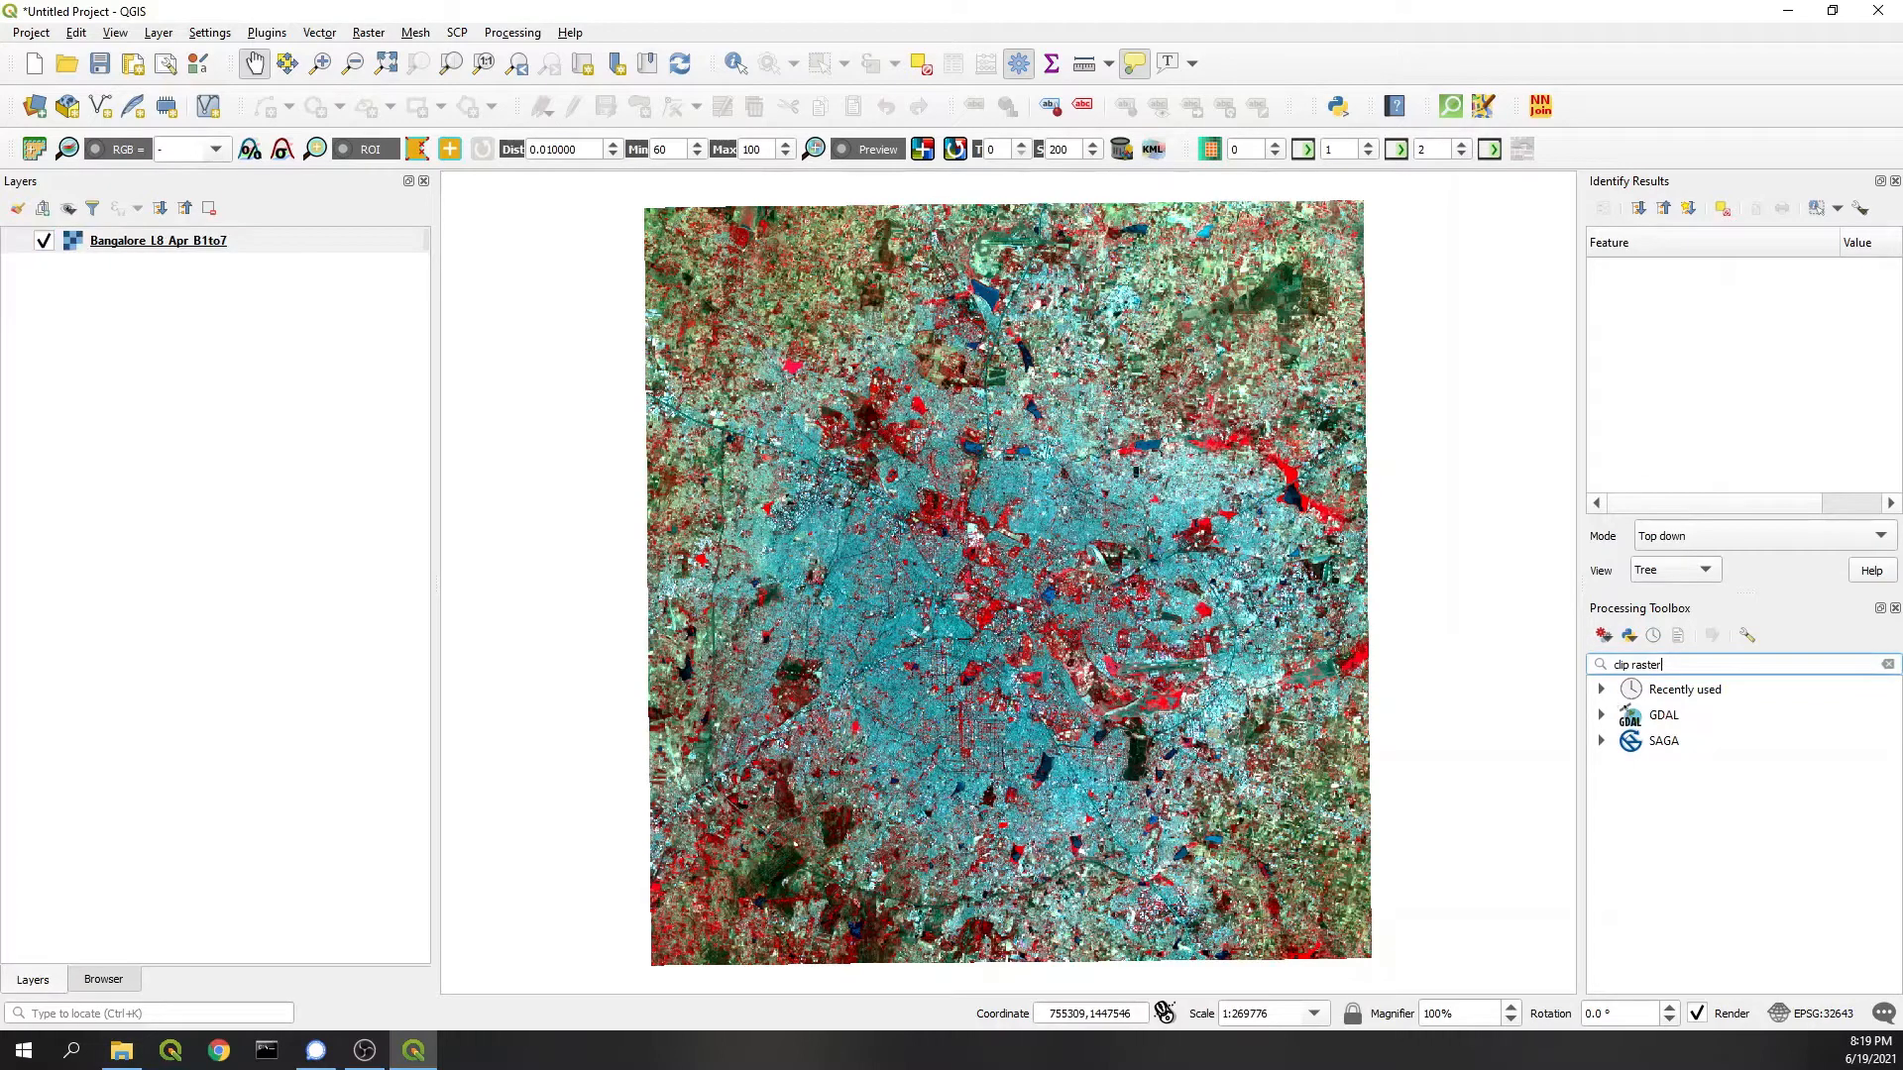
Step: Start Clip raster by extent on the Bangalore raster with an extent drawn over the whole image
left_click(1602, 691)
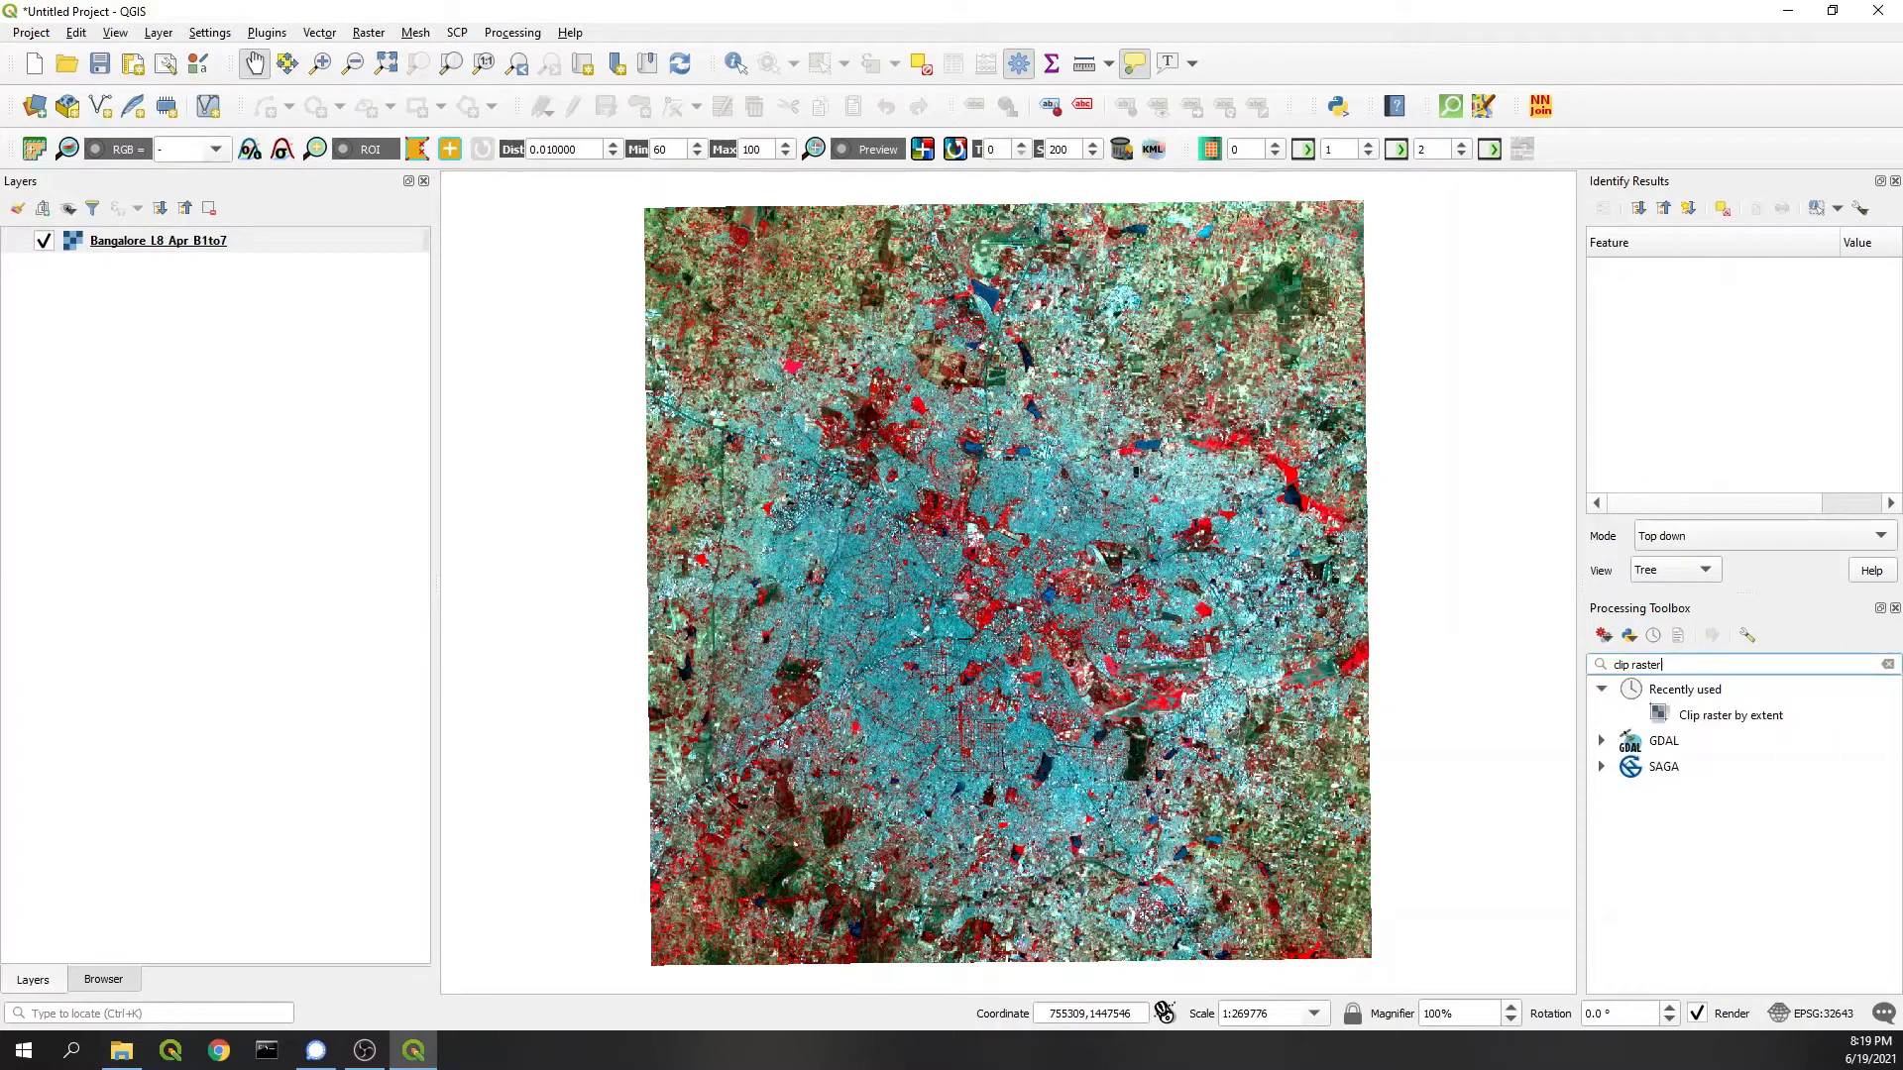
left_click(1725, 718)
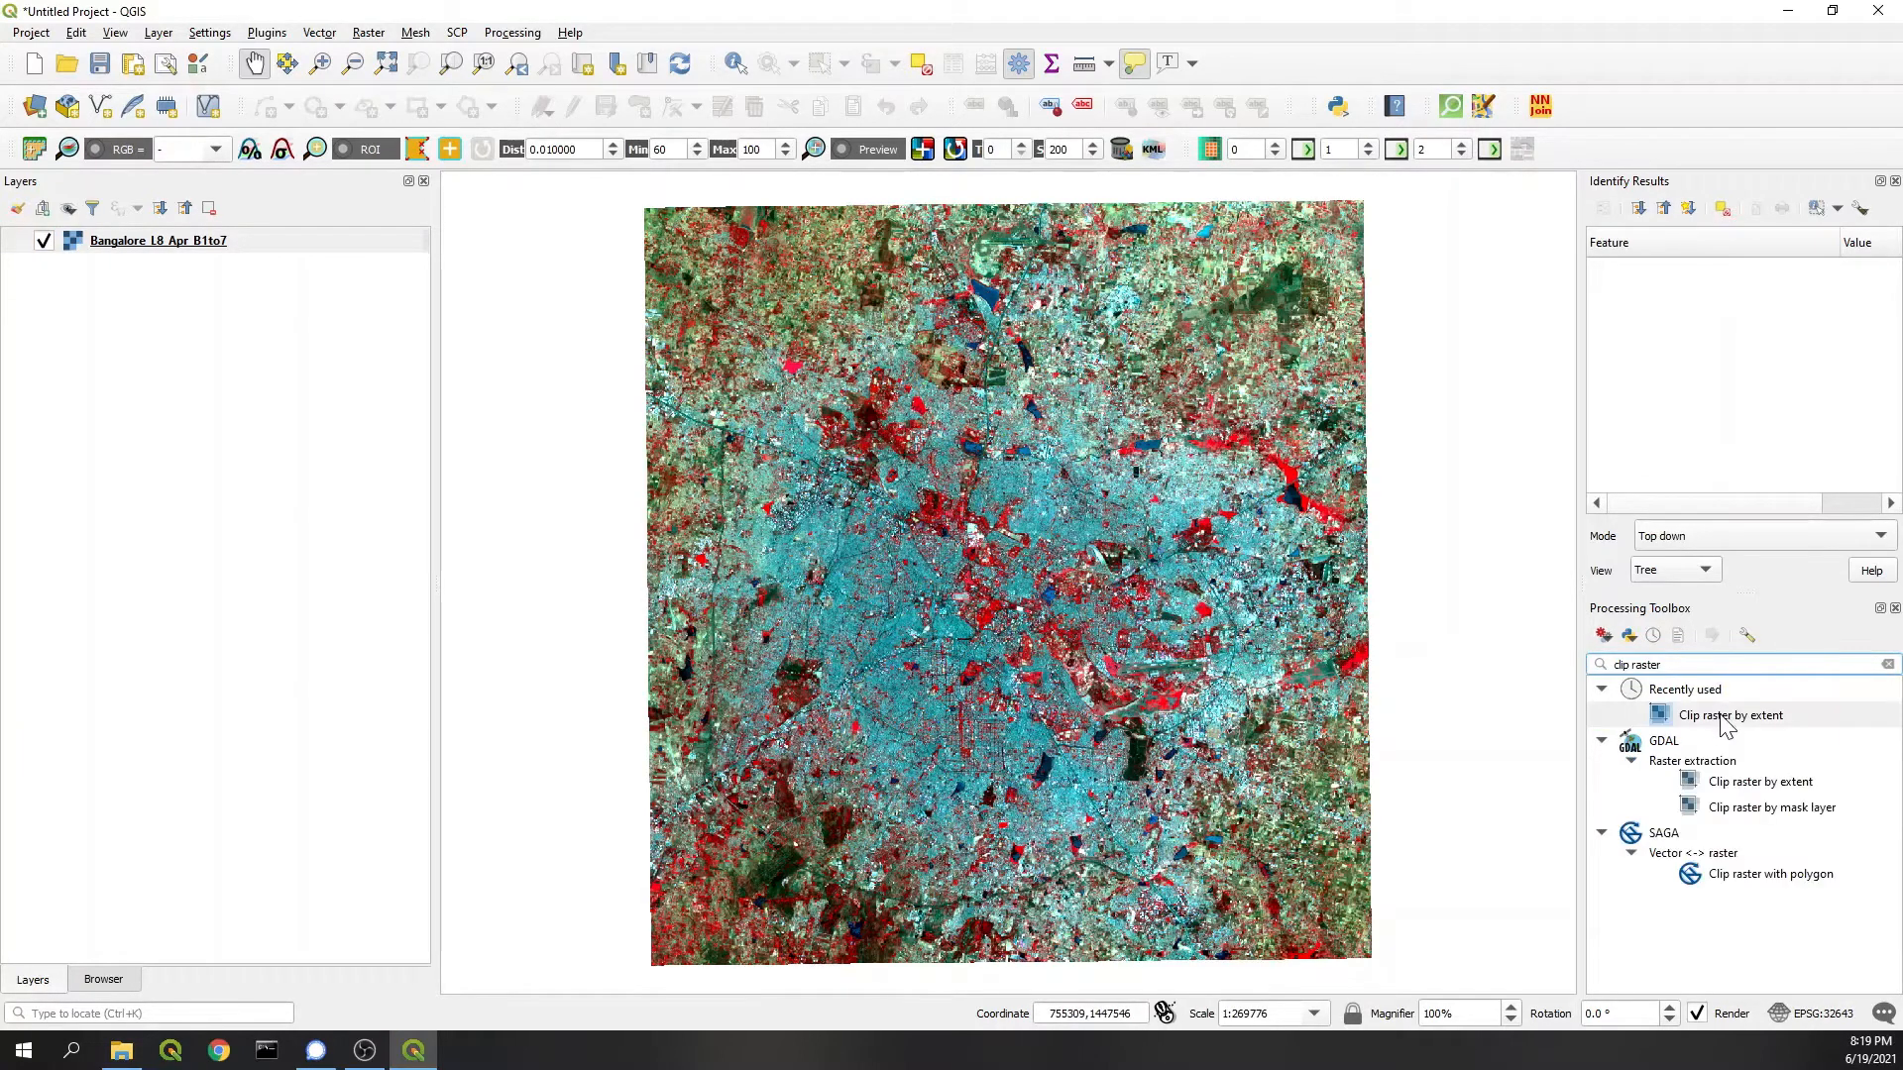
double_click(1728, 719)
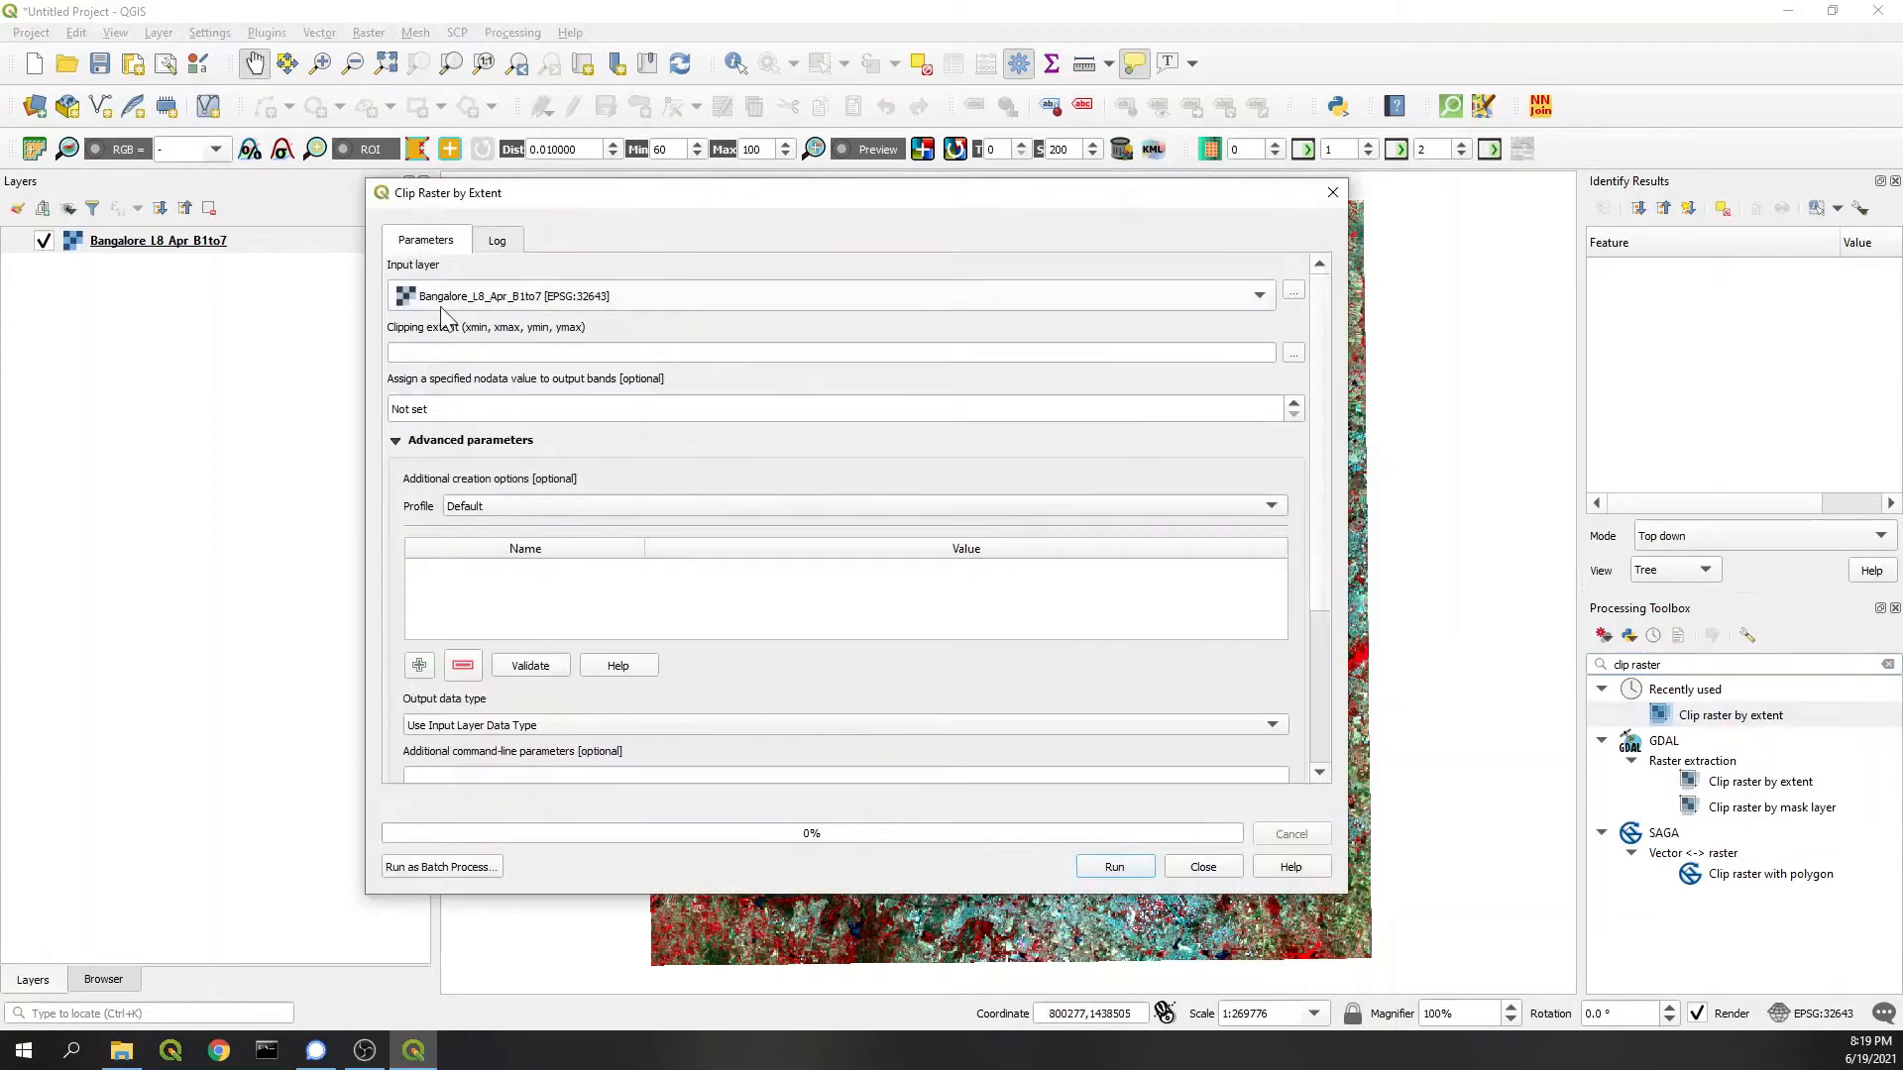
left_click(467, 294)
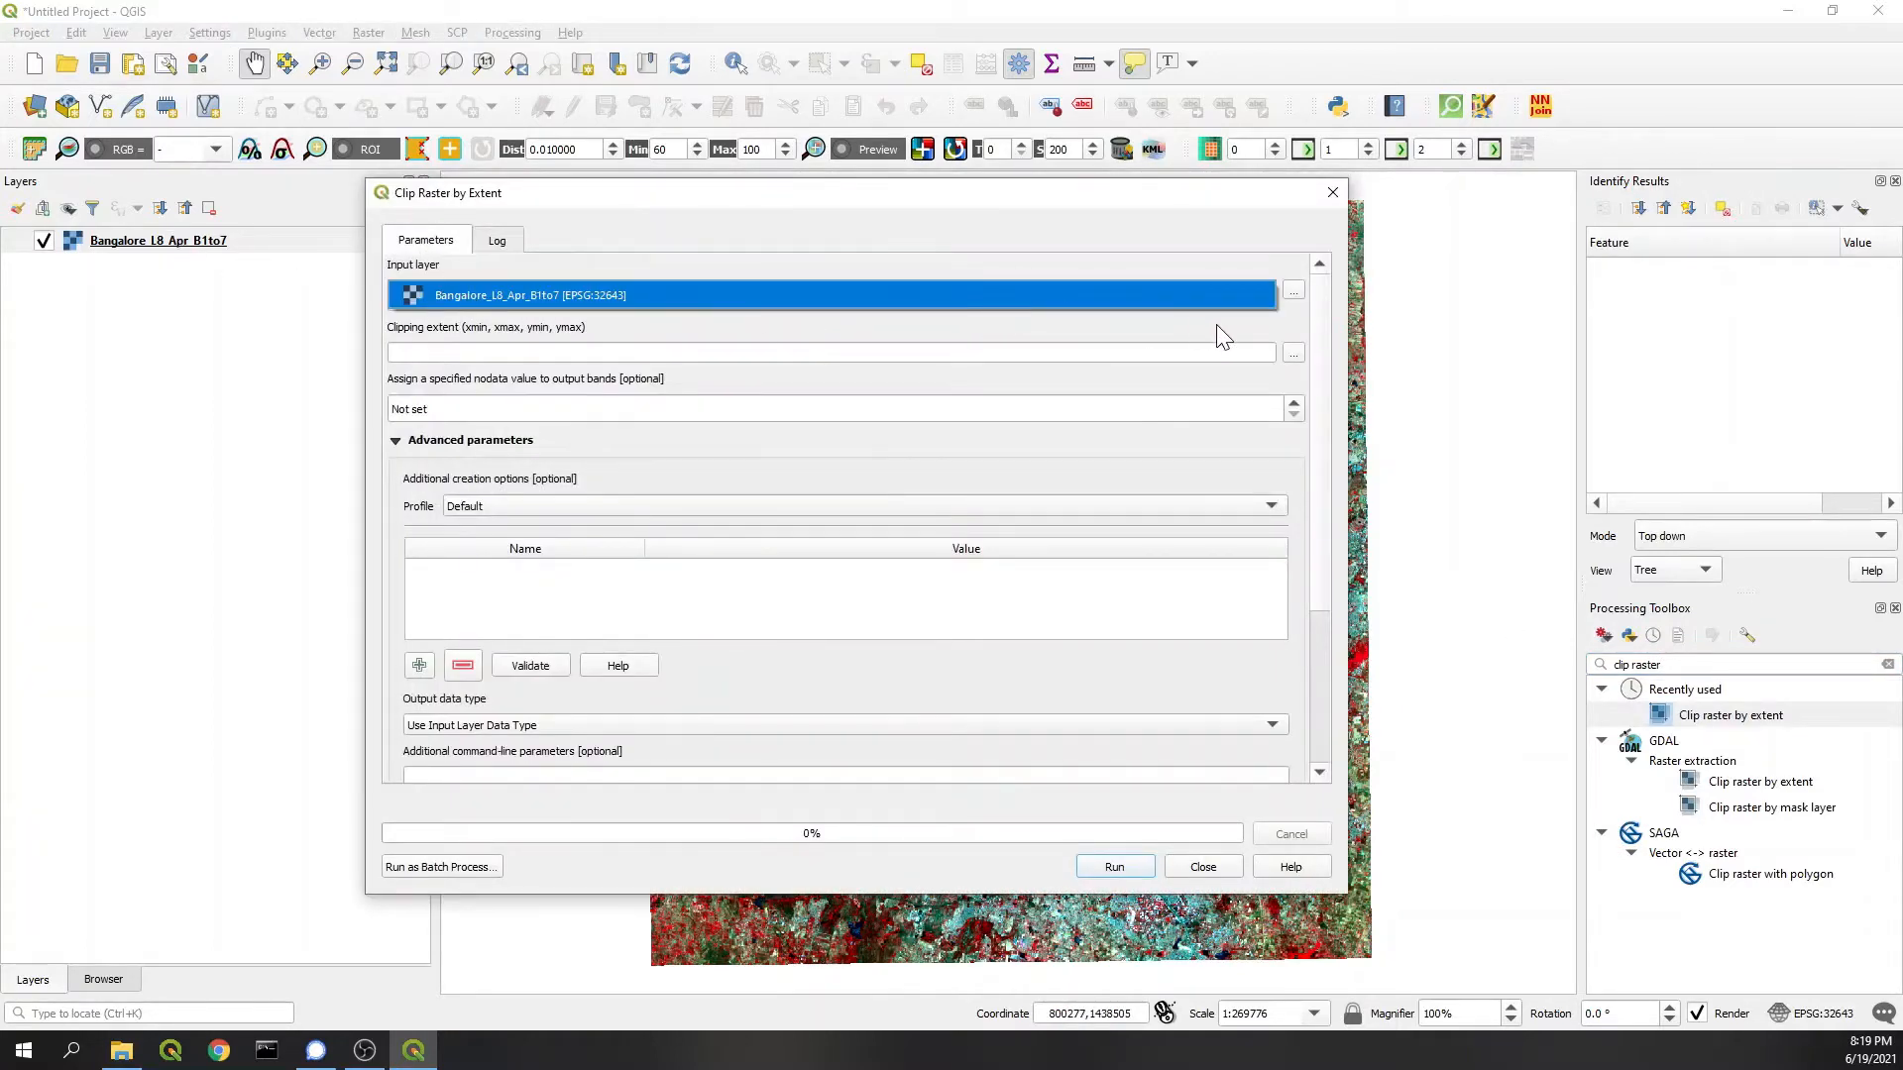
left_click(1299, 352)
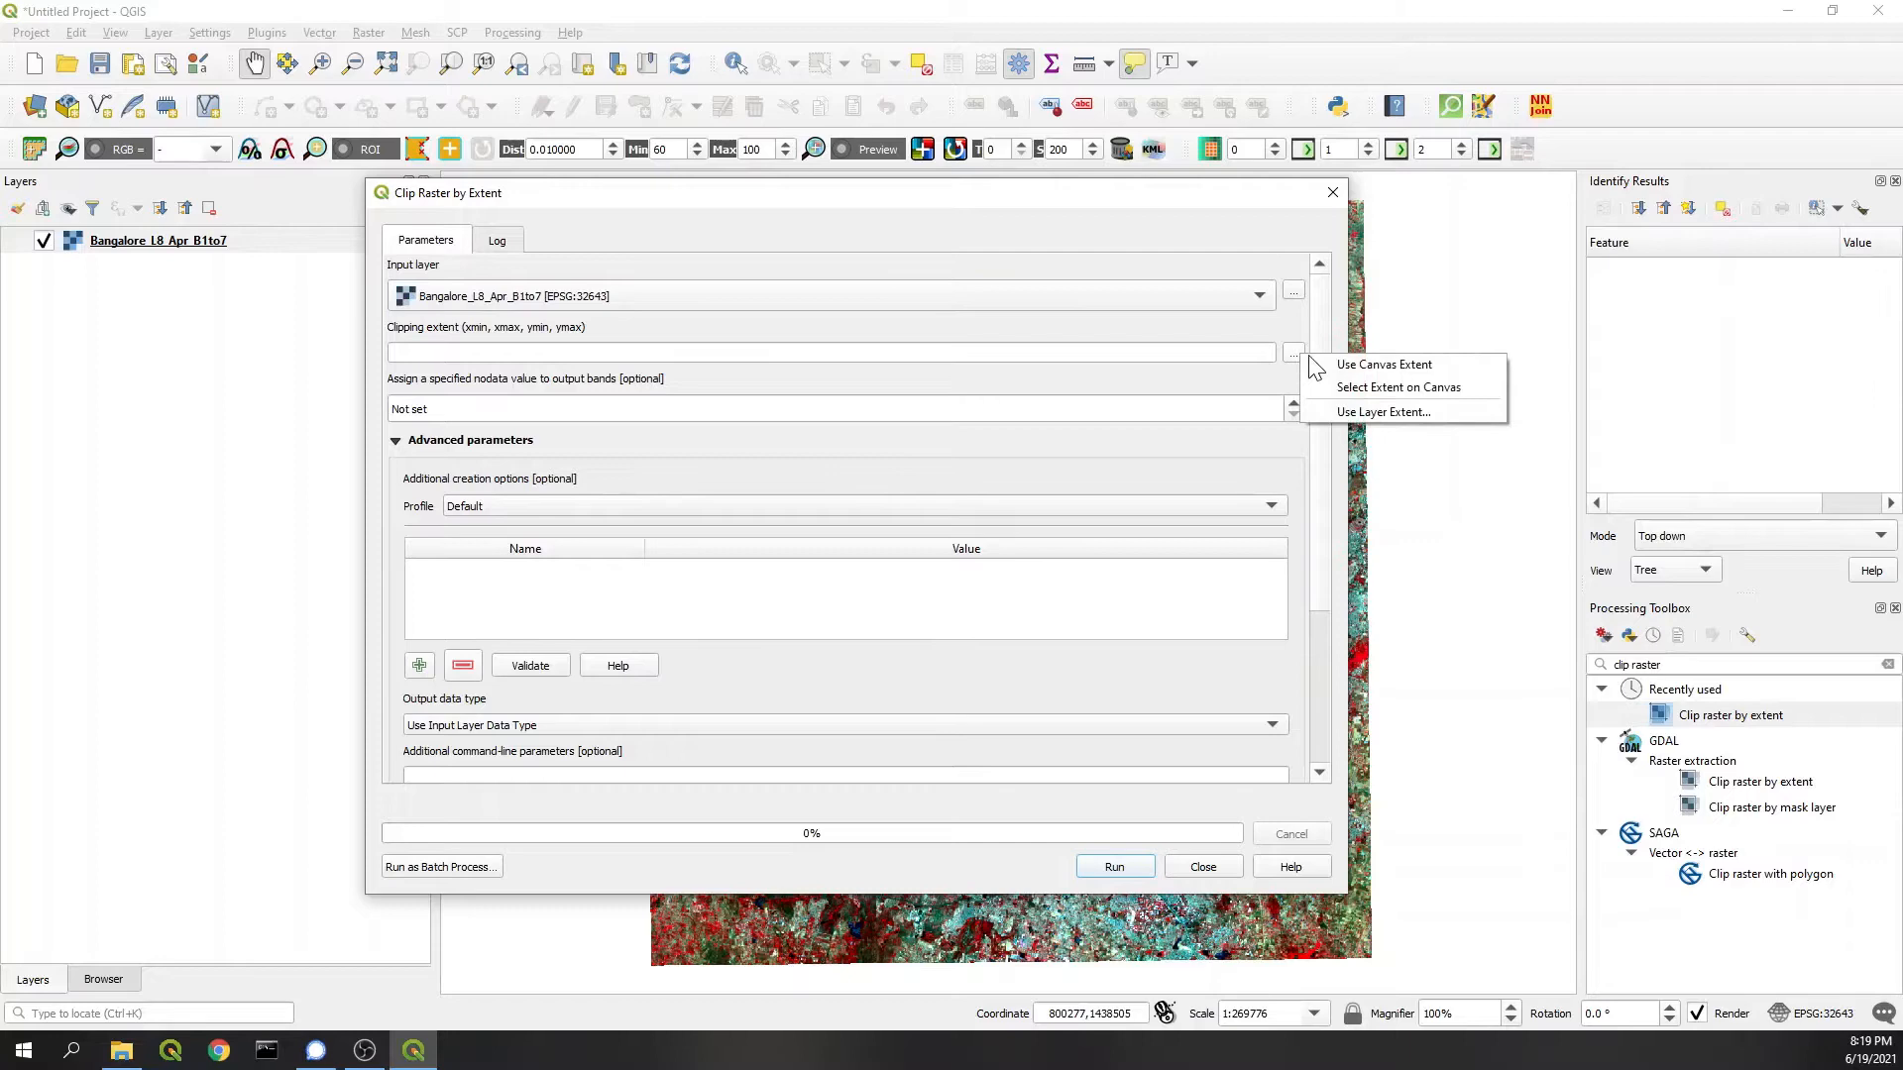
left_click(1353, 390)
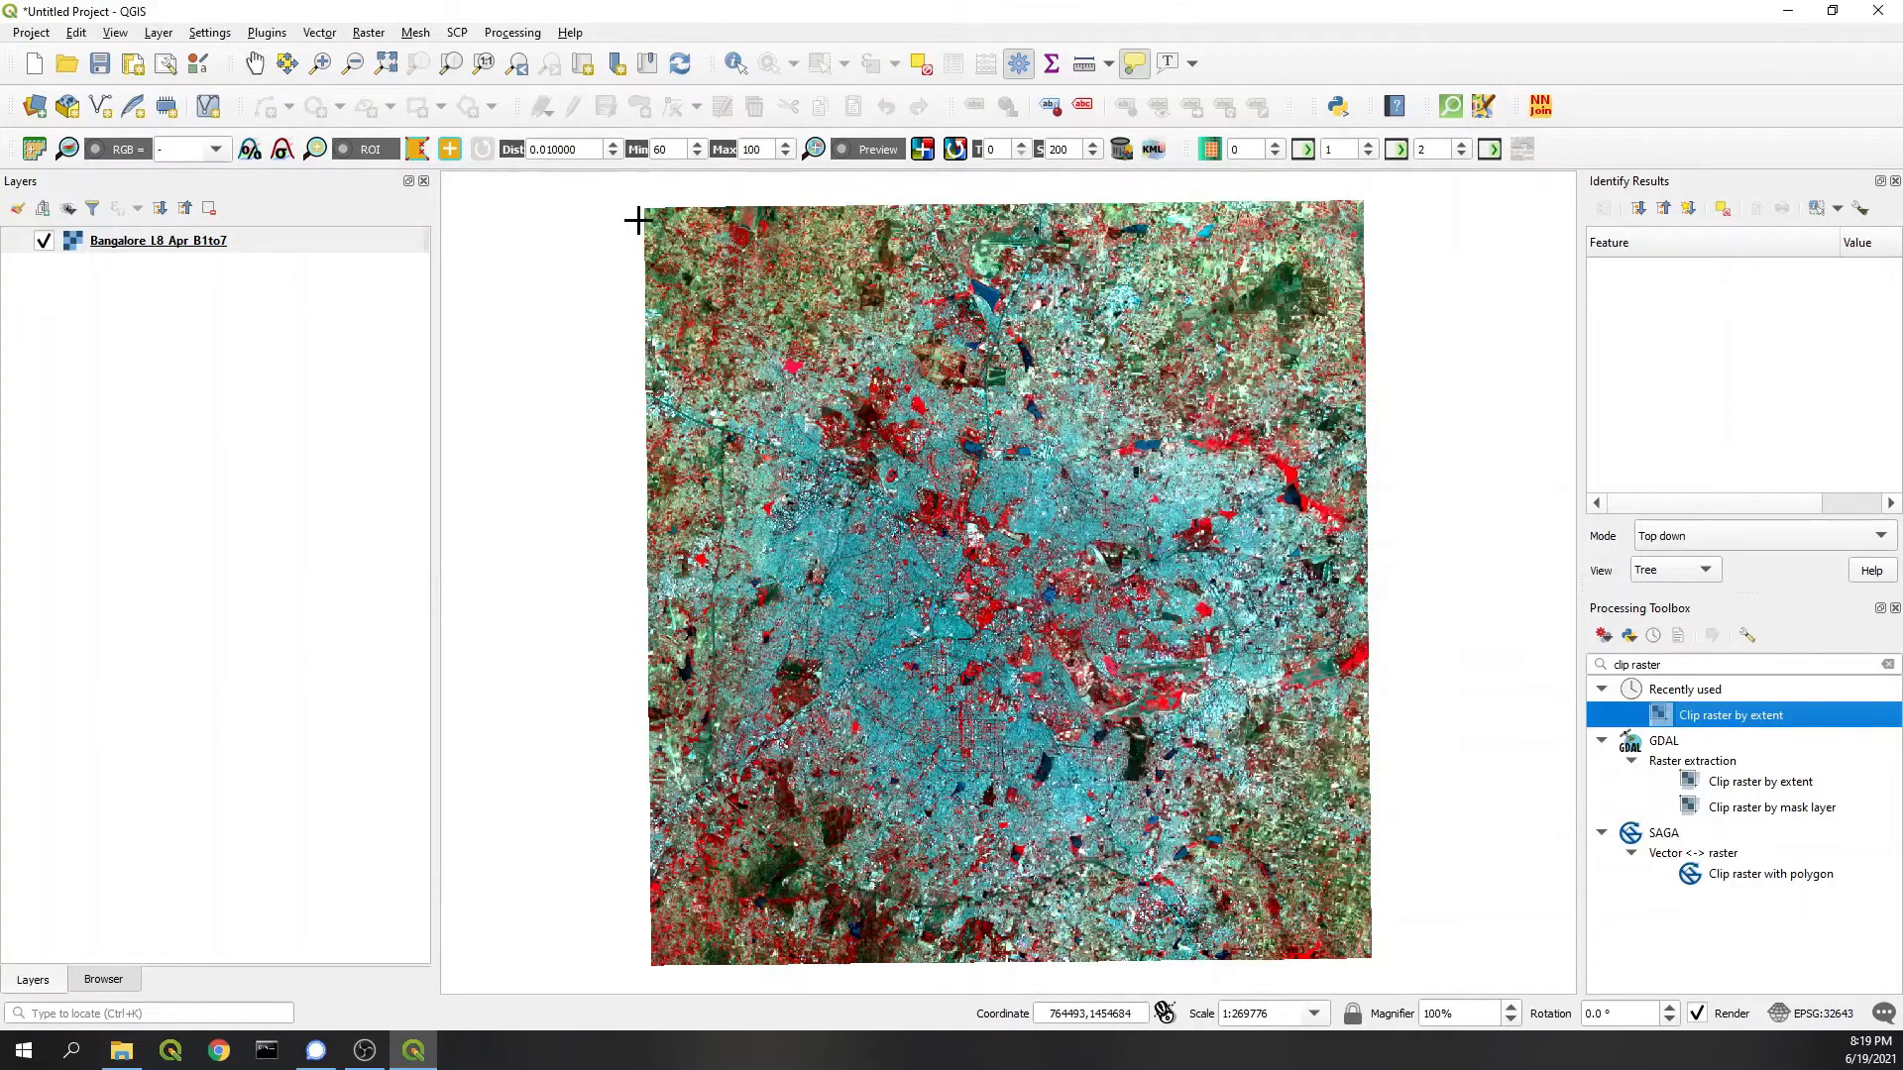
left_click_drag(651, 214, 1365, 954)
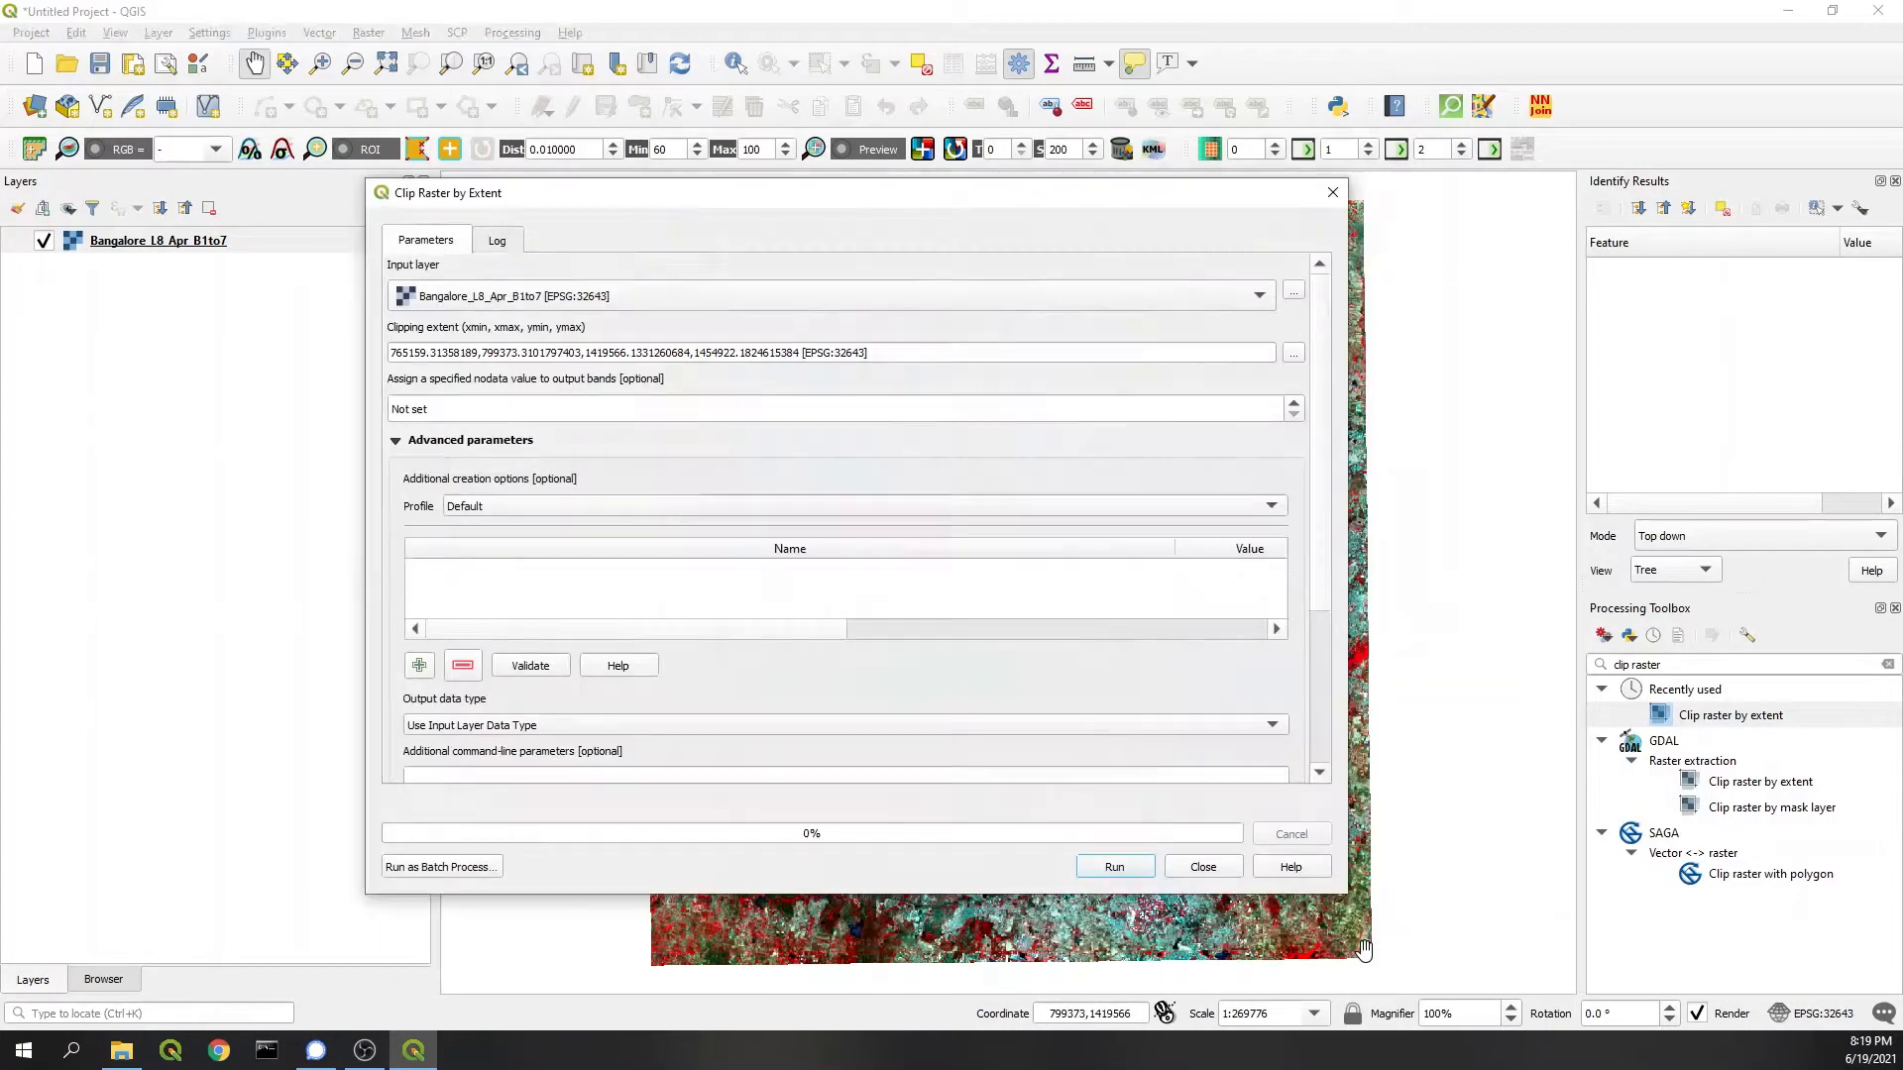
left_click(1294, 354)
left_click(1368, 363)
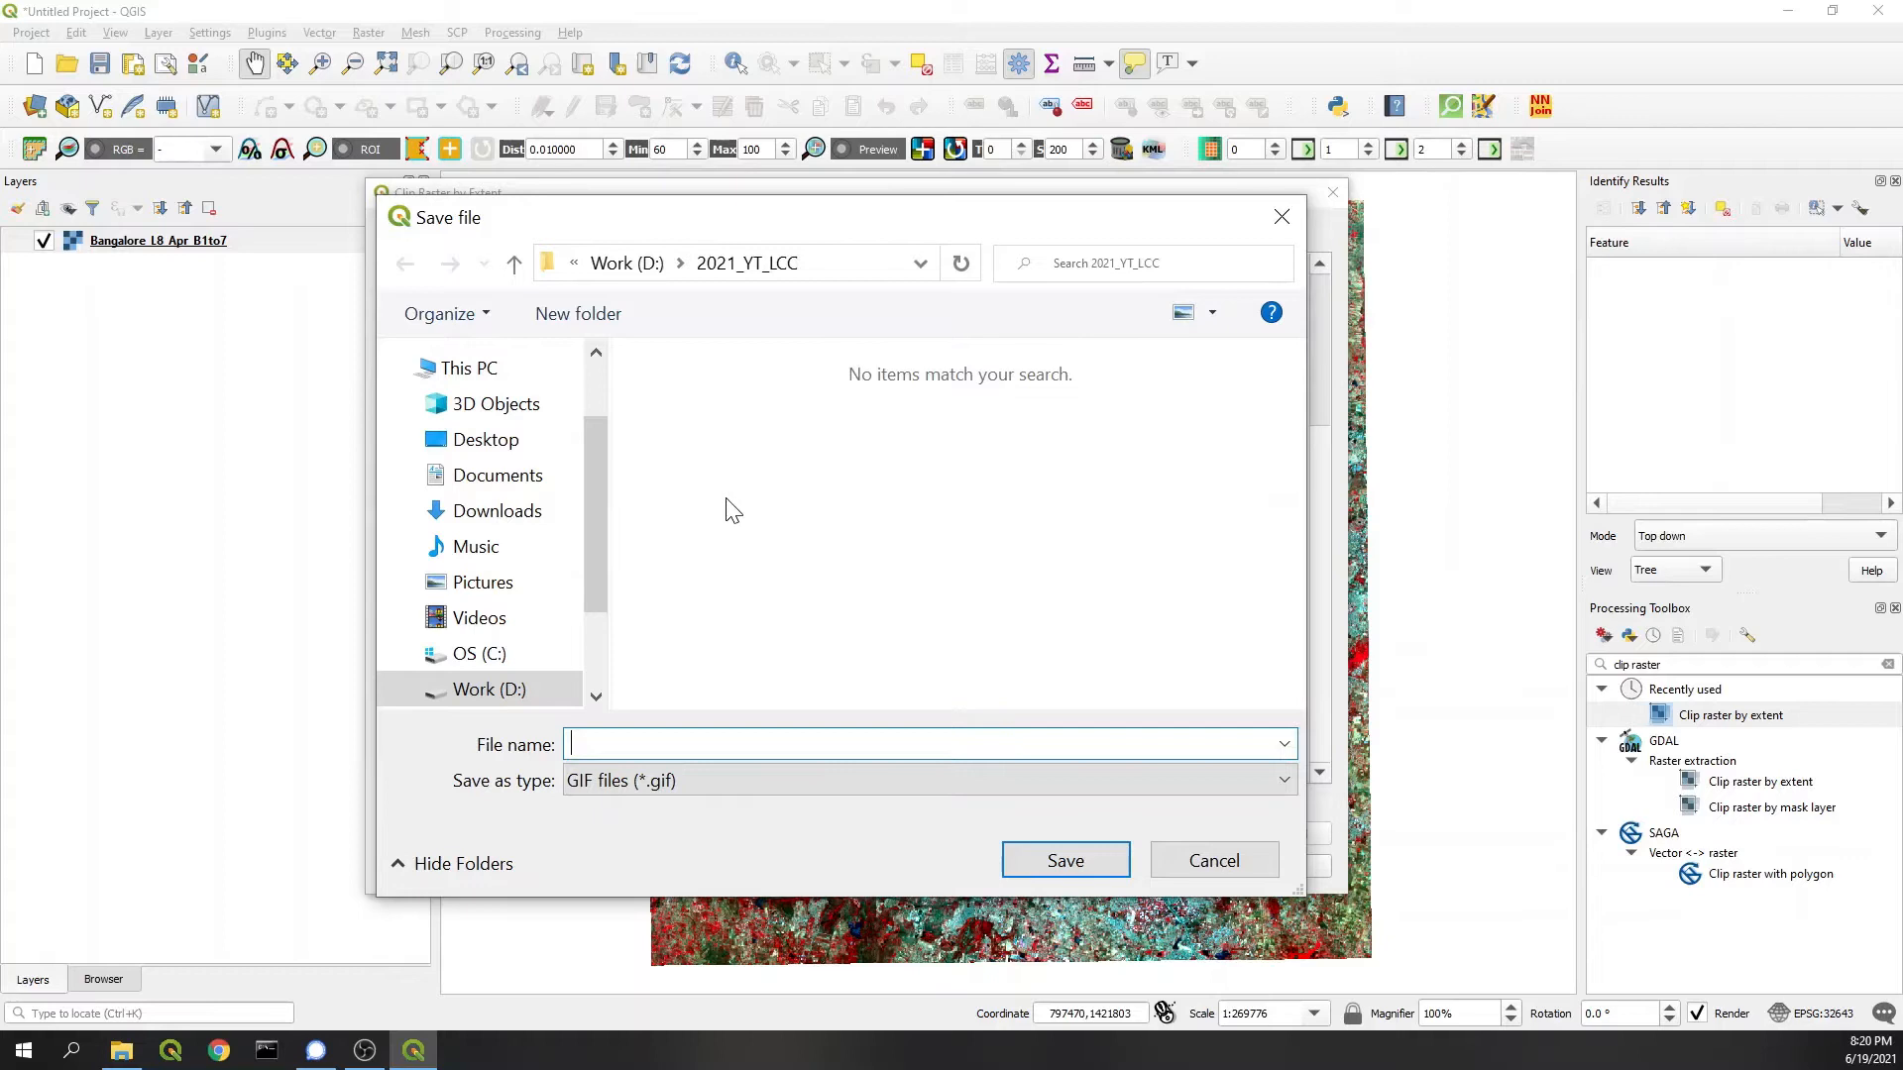
type("Bangalore_")
type("L8")
type("_clipped")
Step: Save the clipped output as Bangalore_L8_clipped.tif in TIF format and run the clip
left_click(731, 784)
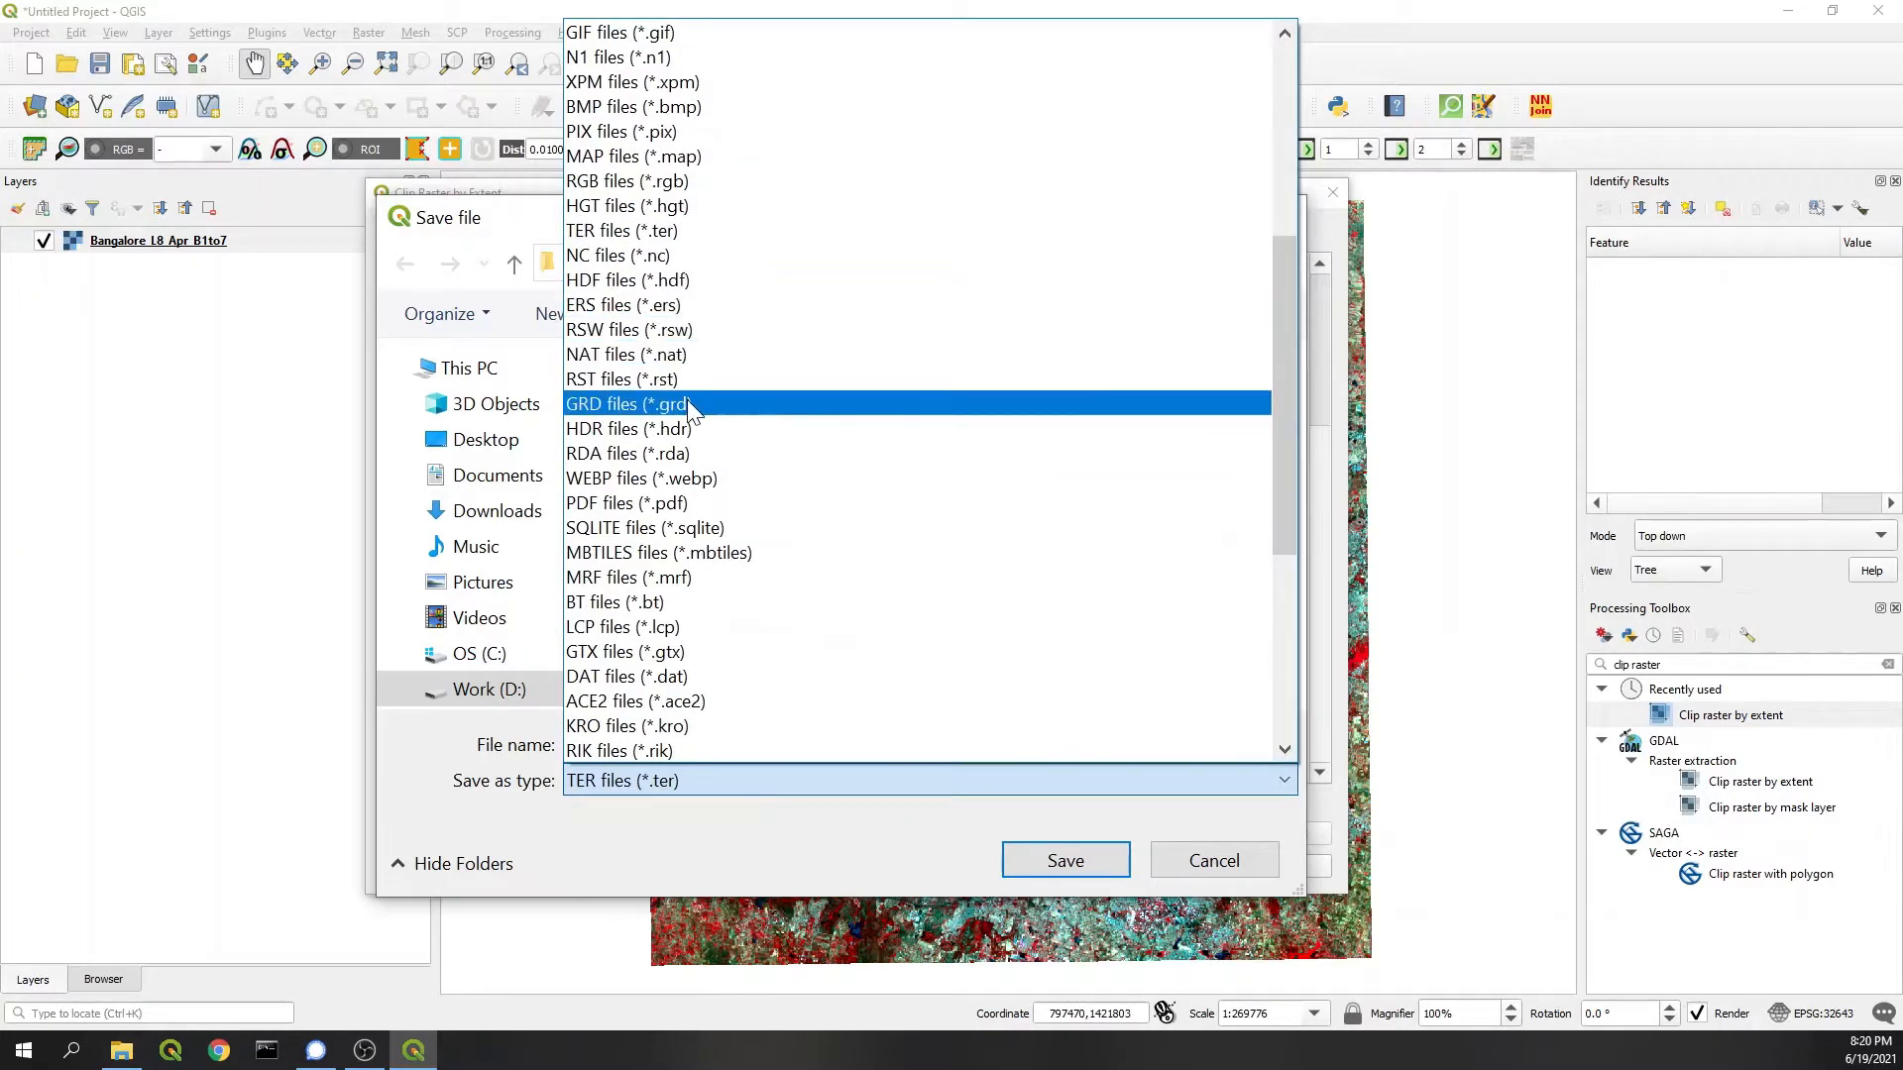
scroll(689, 431, "up", 3)
key("t")
key("Return")
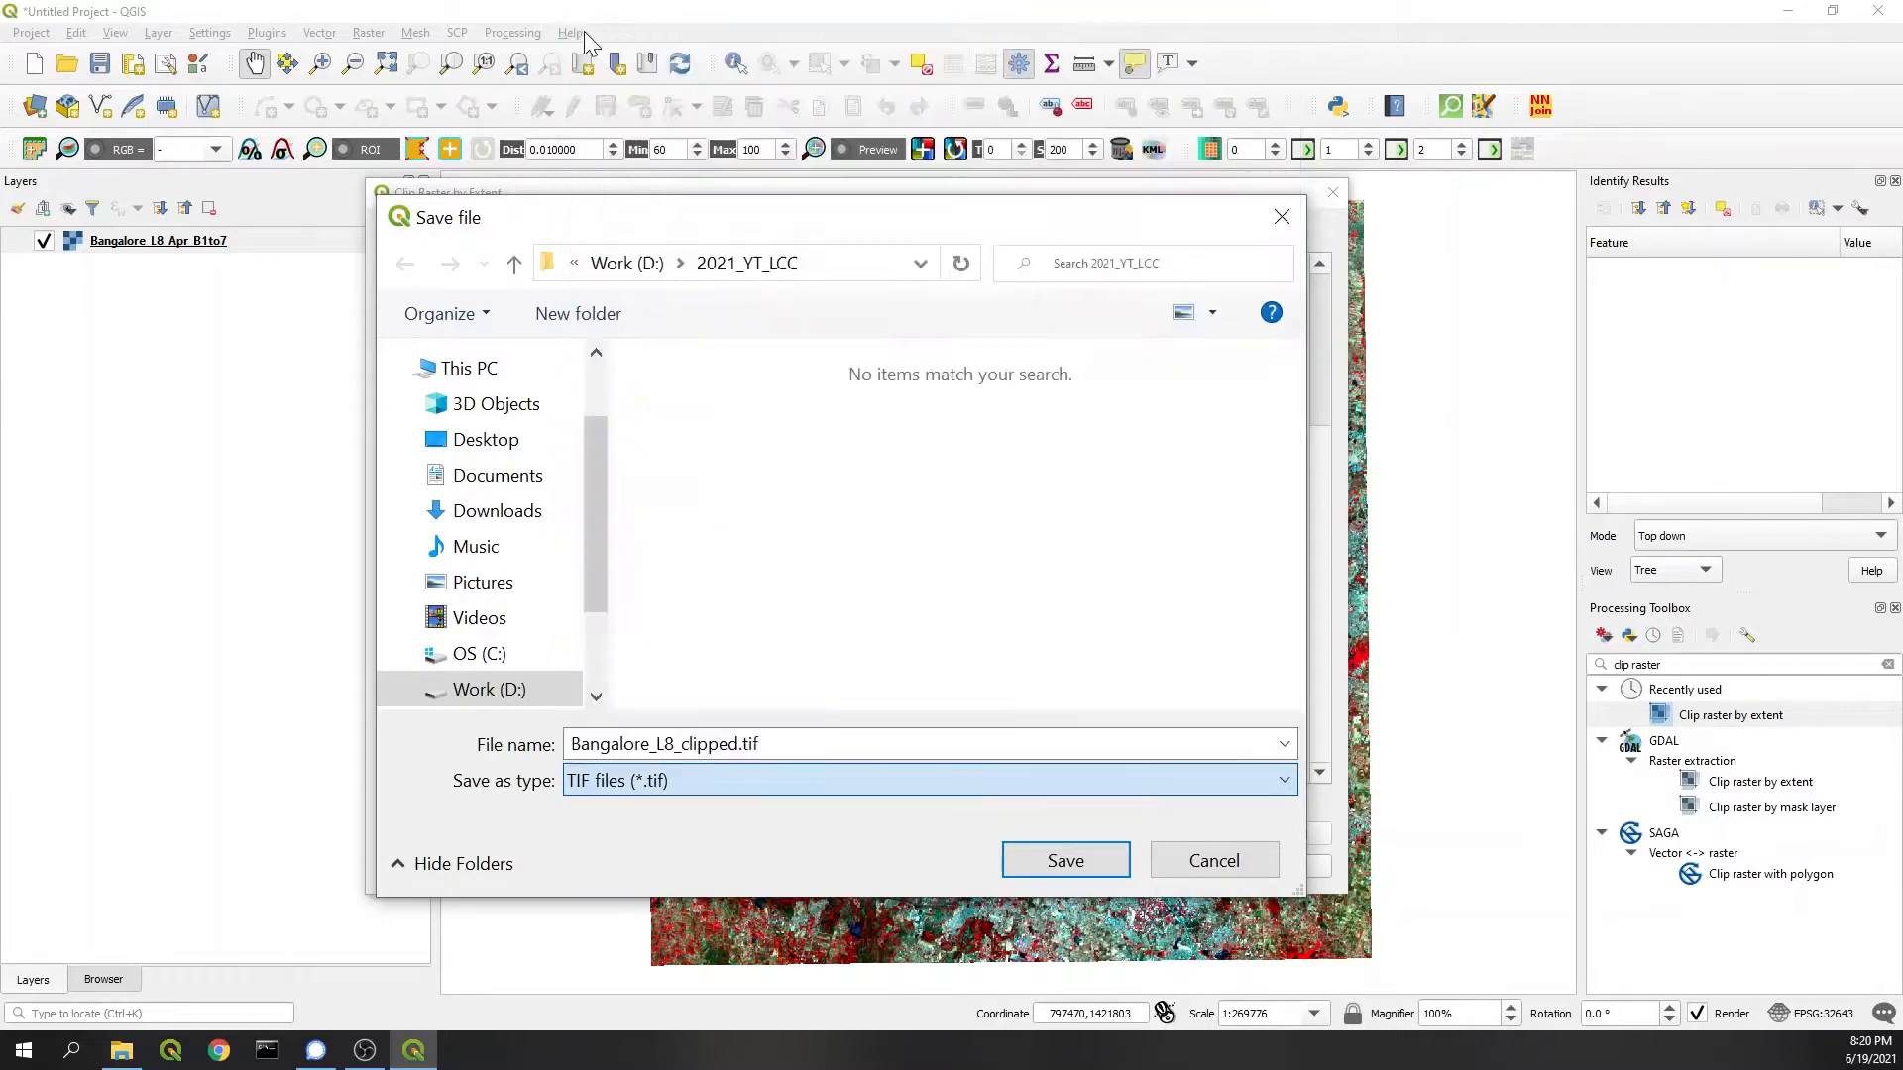
left_click(1065, 861)
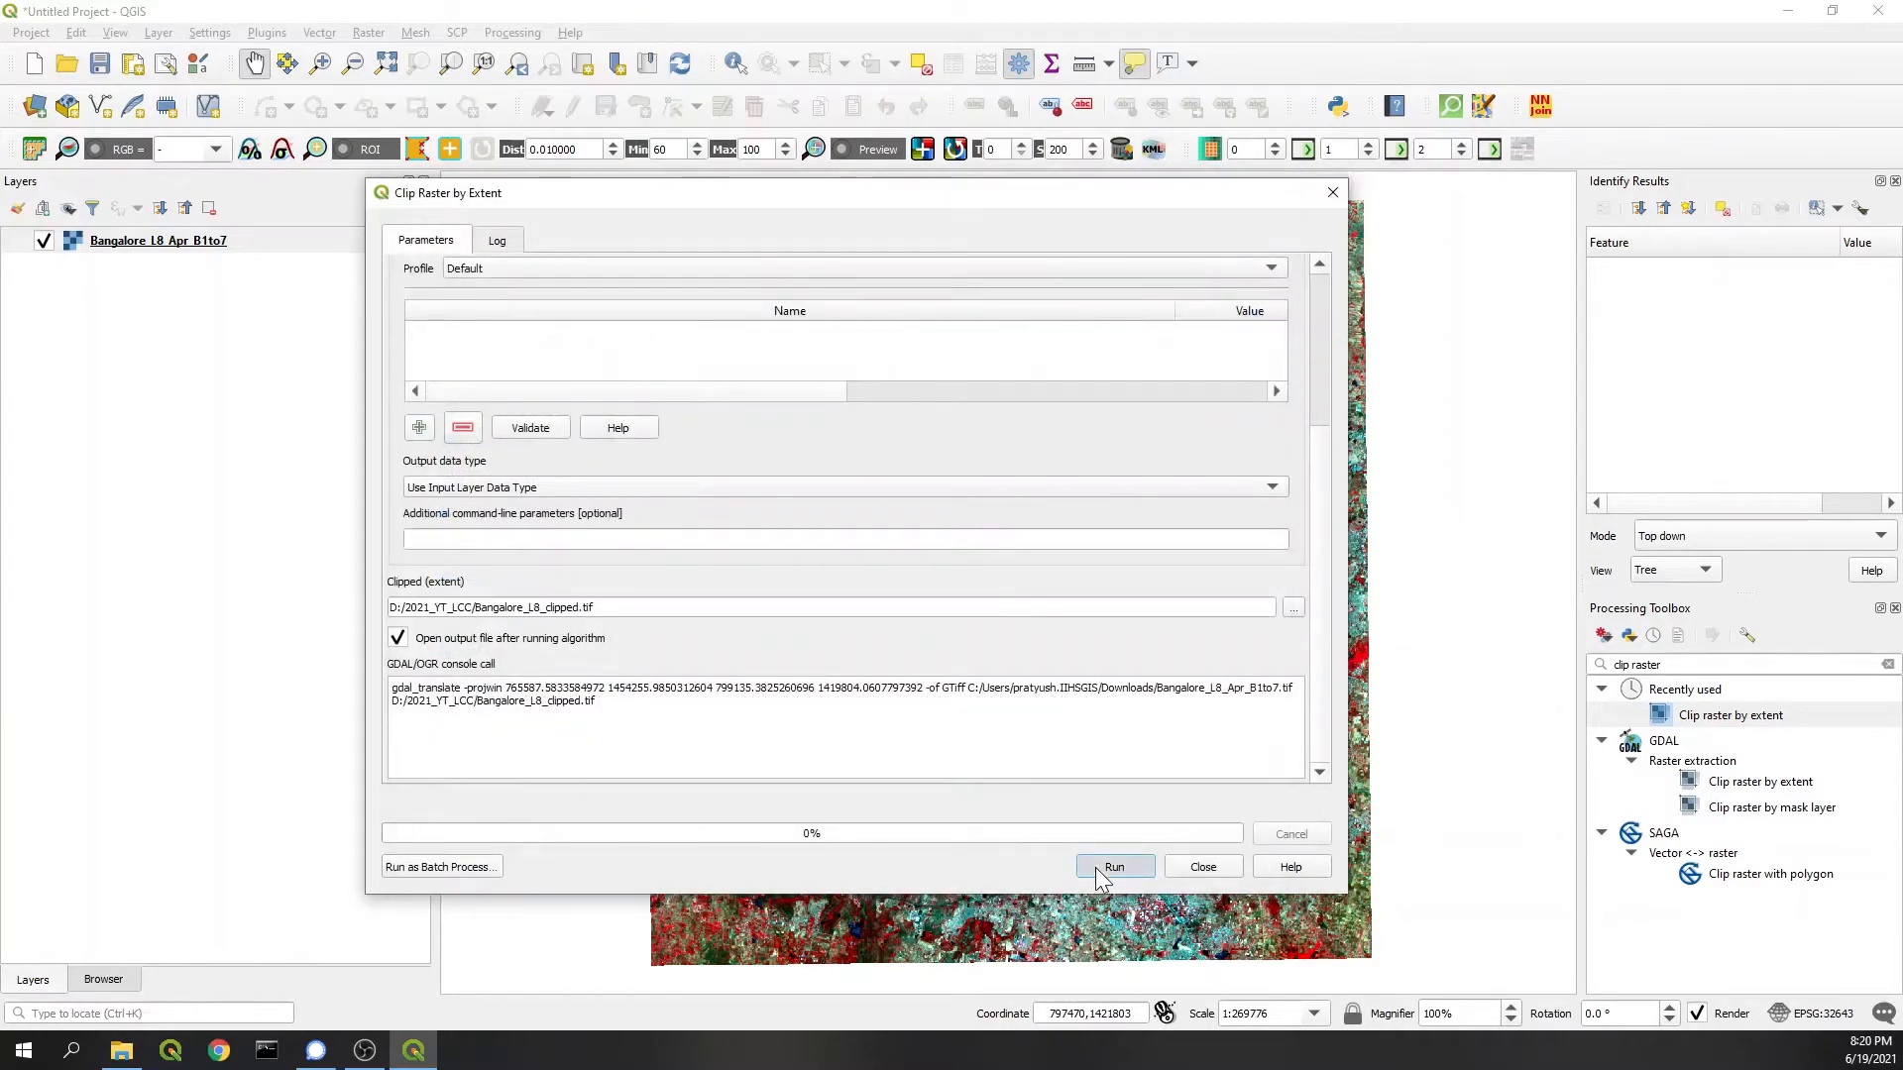
left_click(1114, 868)
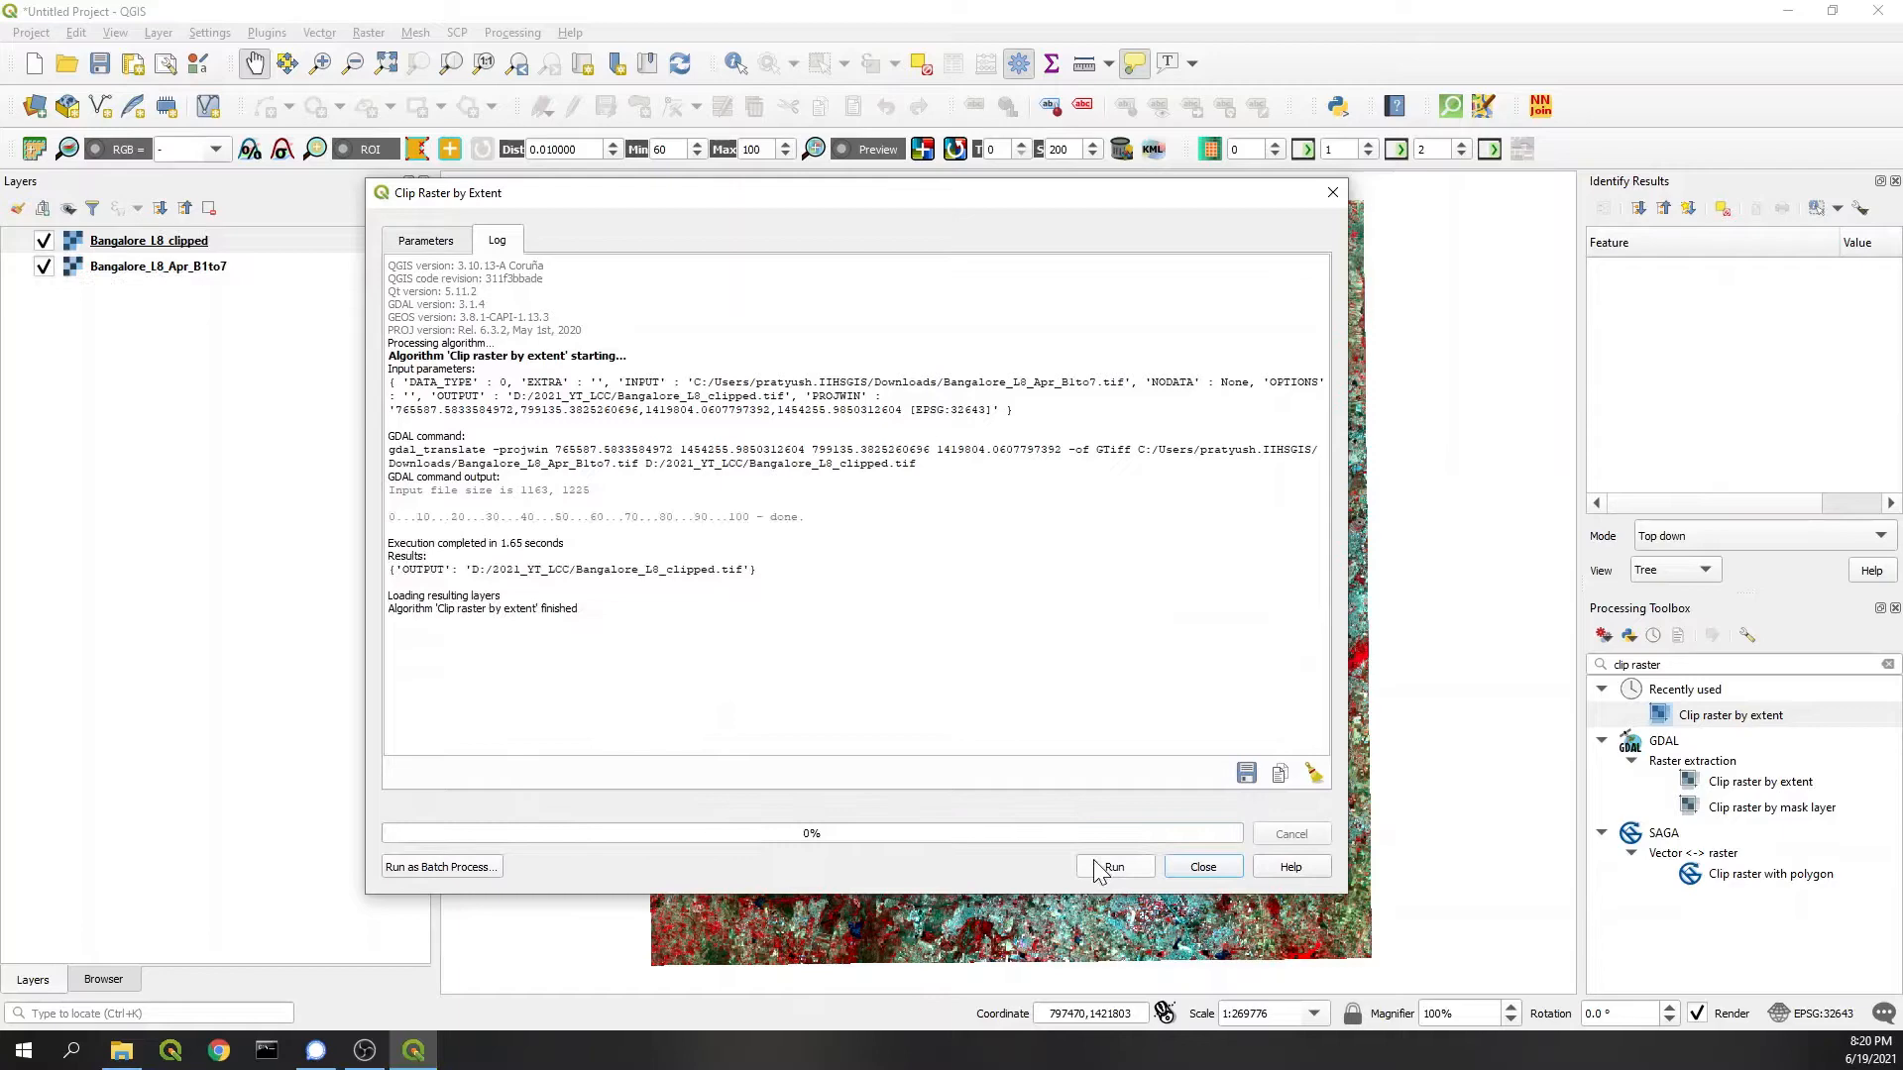
Step: Hide and remove the original Bangalore_L8_Apr_B1to7 layer after closing the clip tool
left_click(1206, 866)
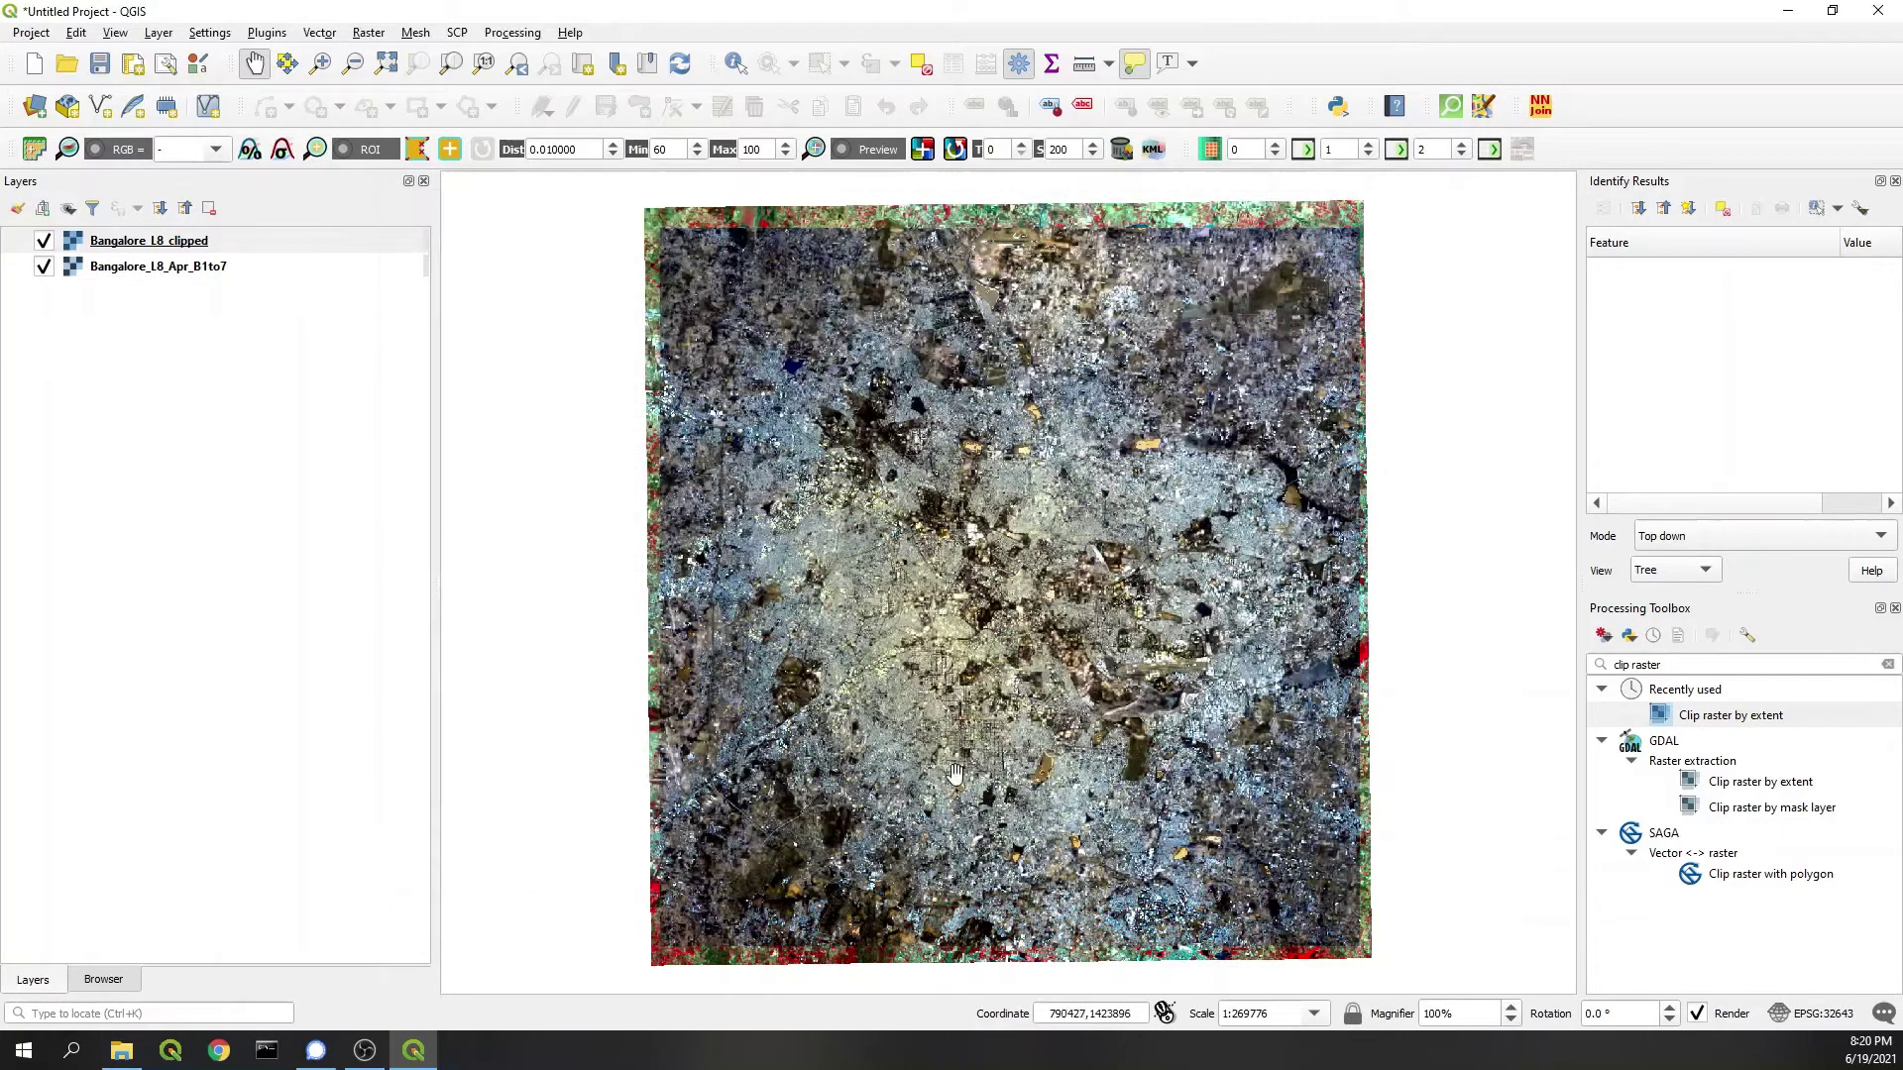
left_click(158, 267)
key("space")
key("space")
key("space")
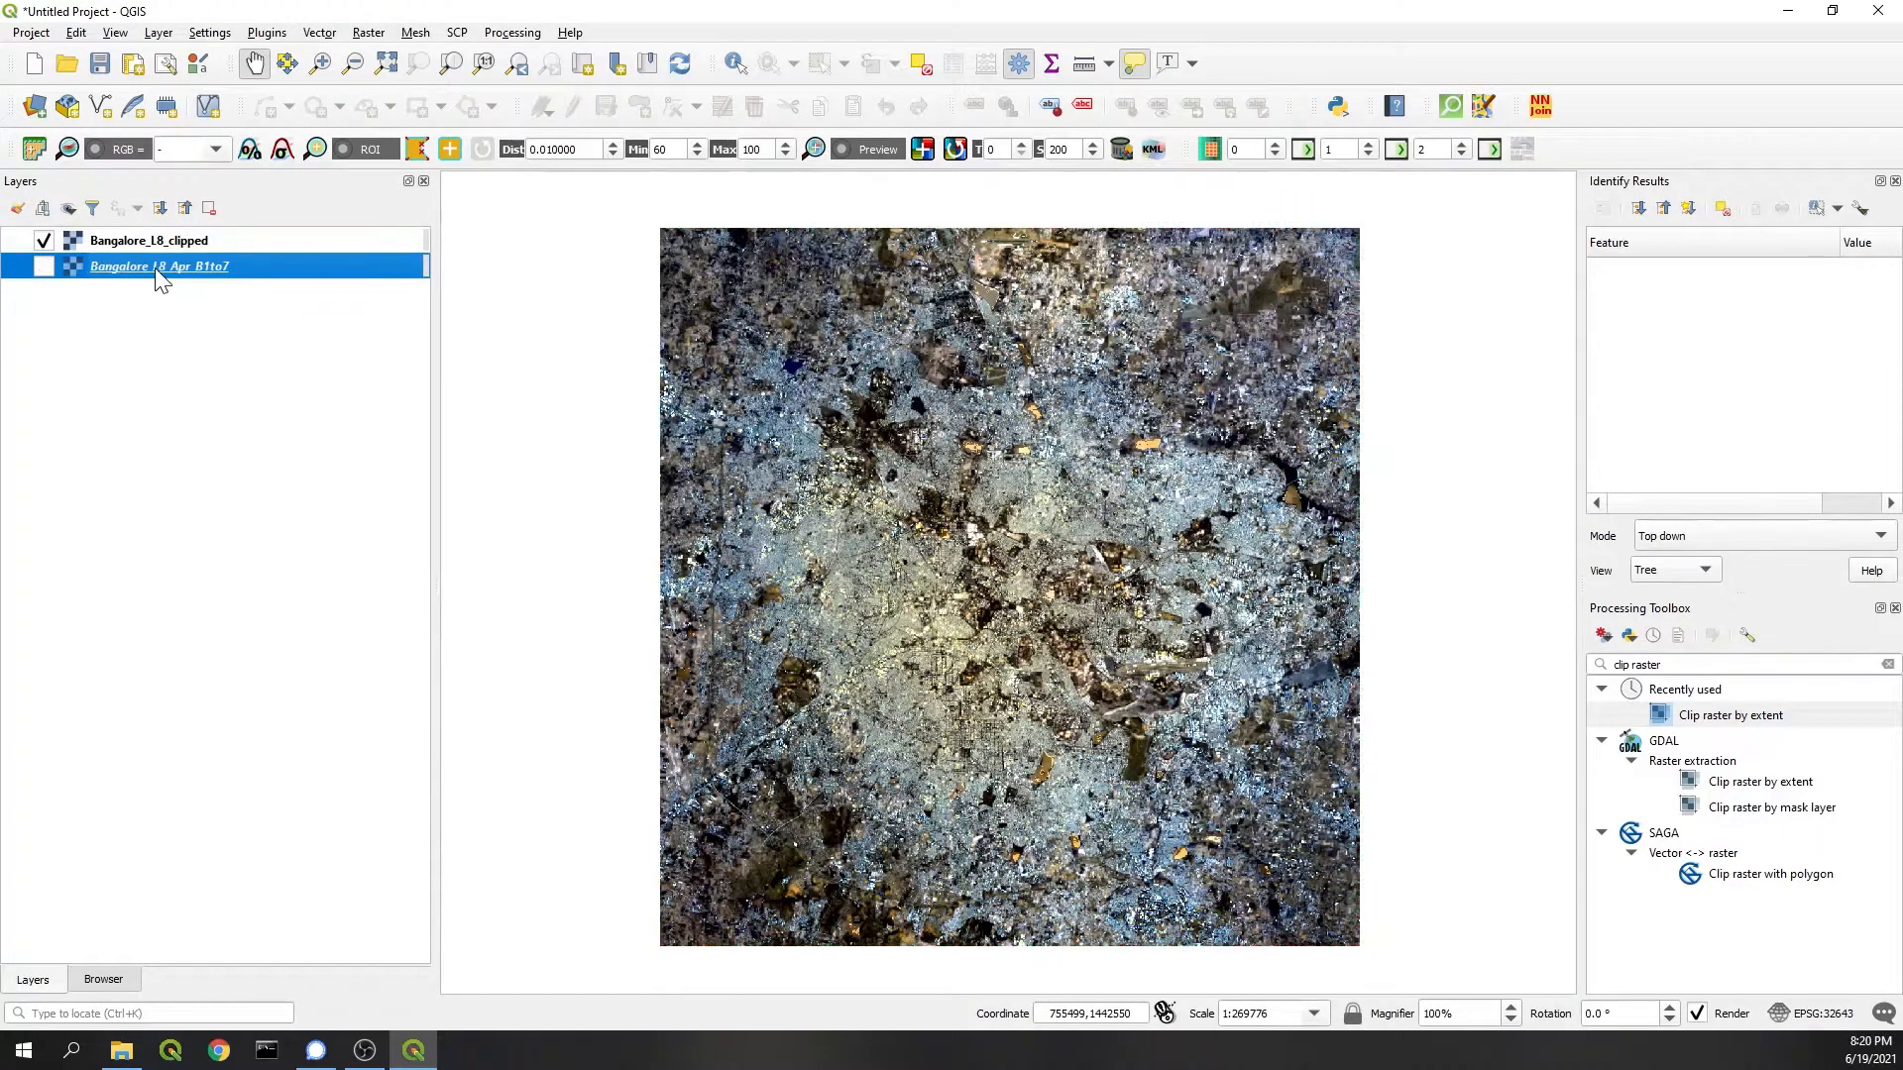
right_click(155, 266)
left_click(230, 463)
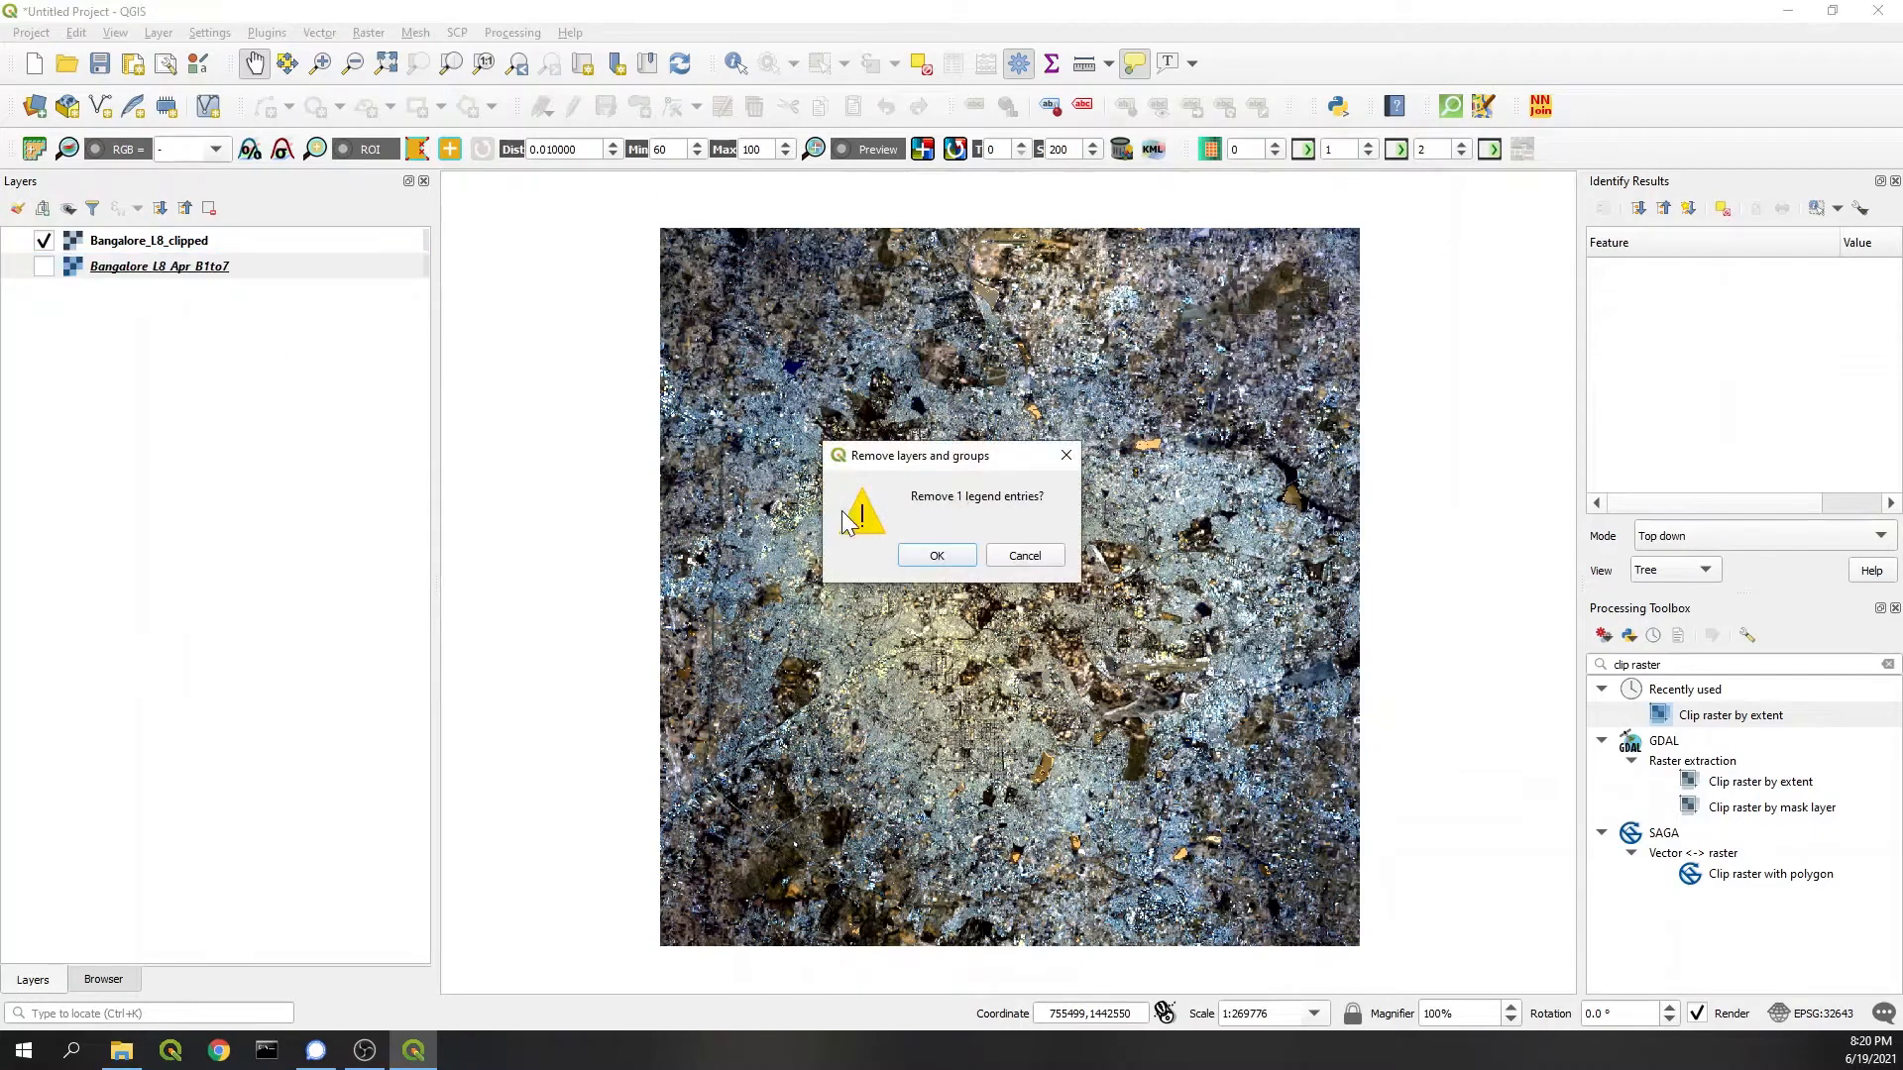
left_click(933, 558)
Step: Render Bangalore_L8_clipped as a 5-4-3 composite: red Band 5, green Band 4, blue Band 3
double_click(148, 240)
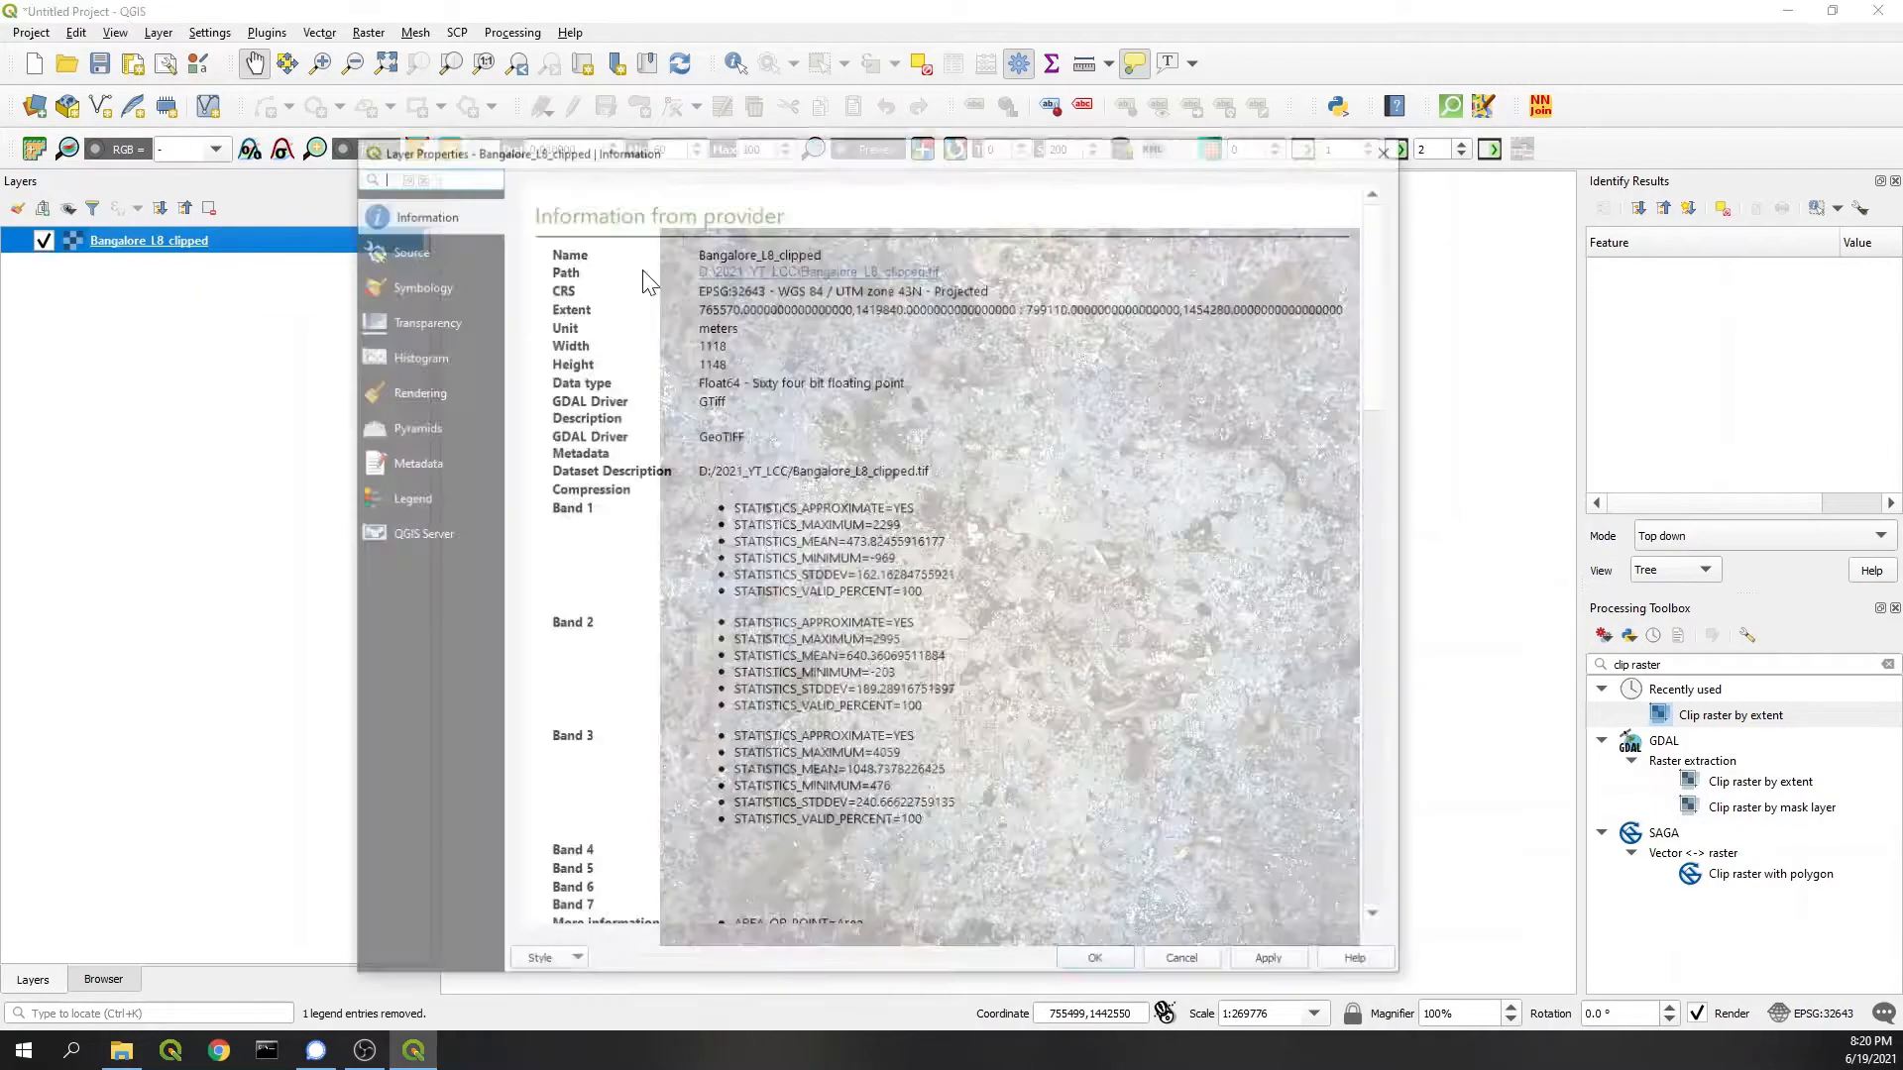
left_click(417, 284)
left_click(662, 263)
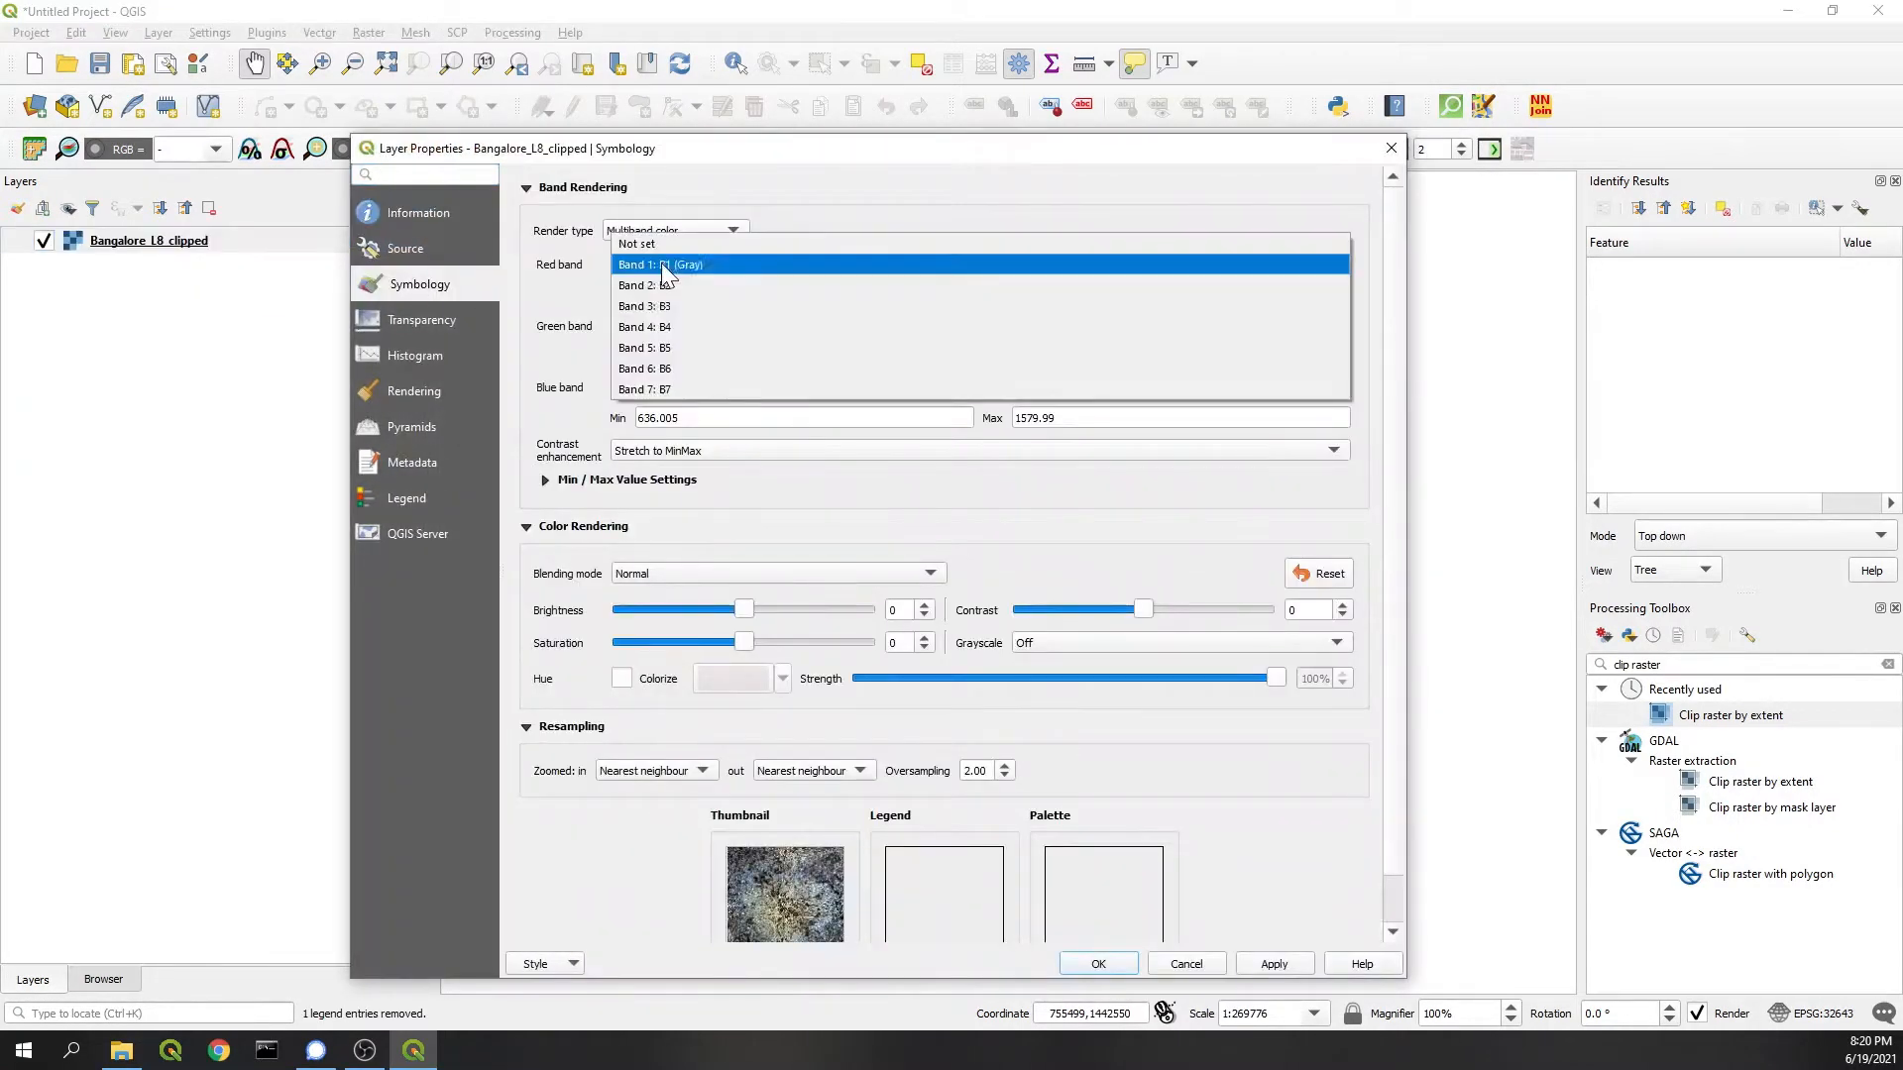
left_click(670, 343)
left_click(660, 325)
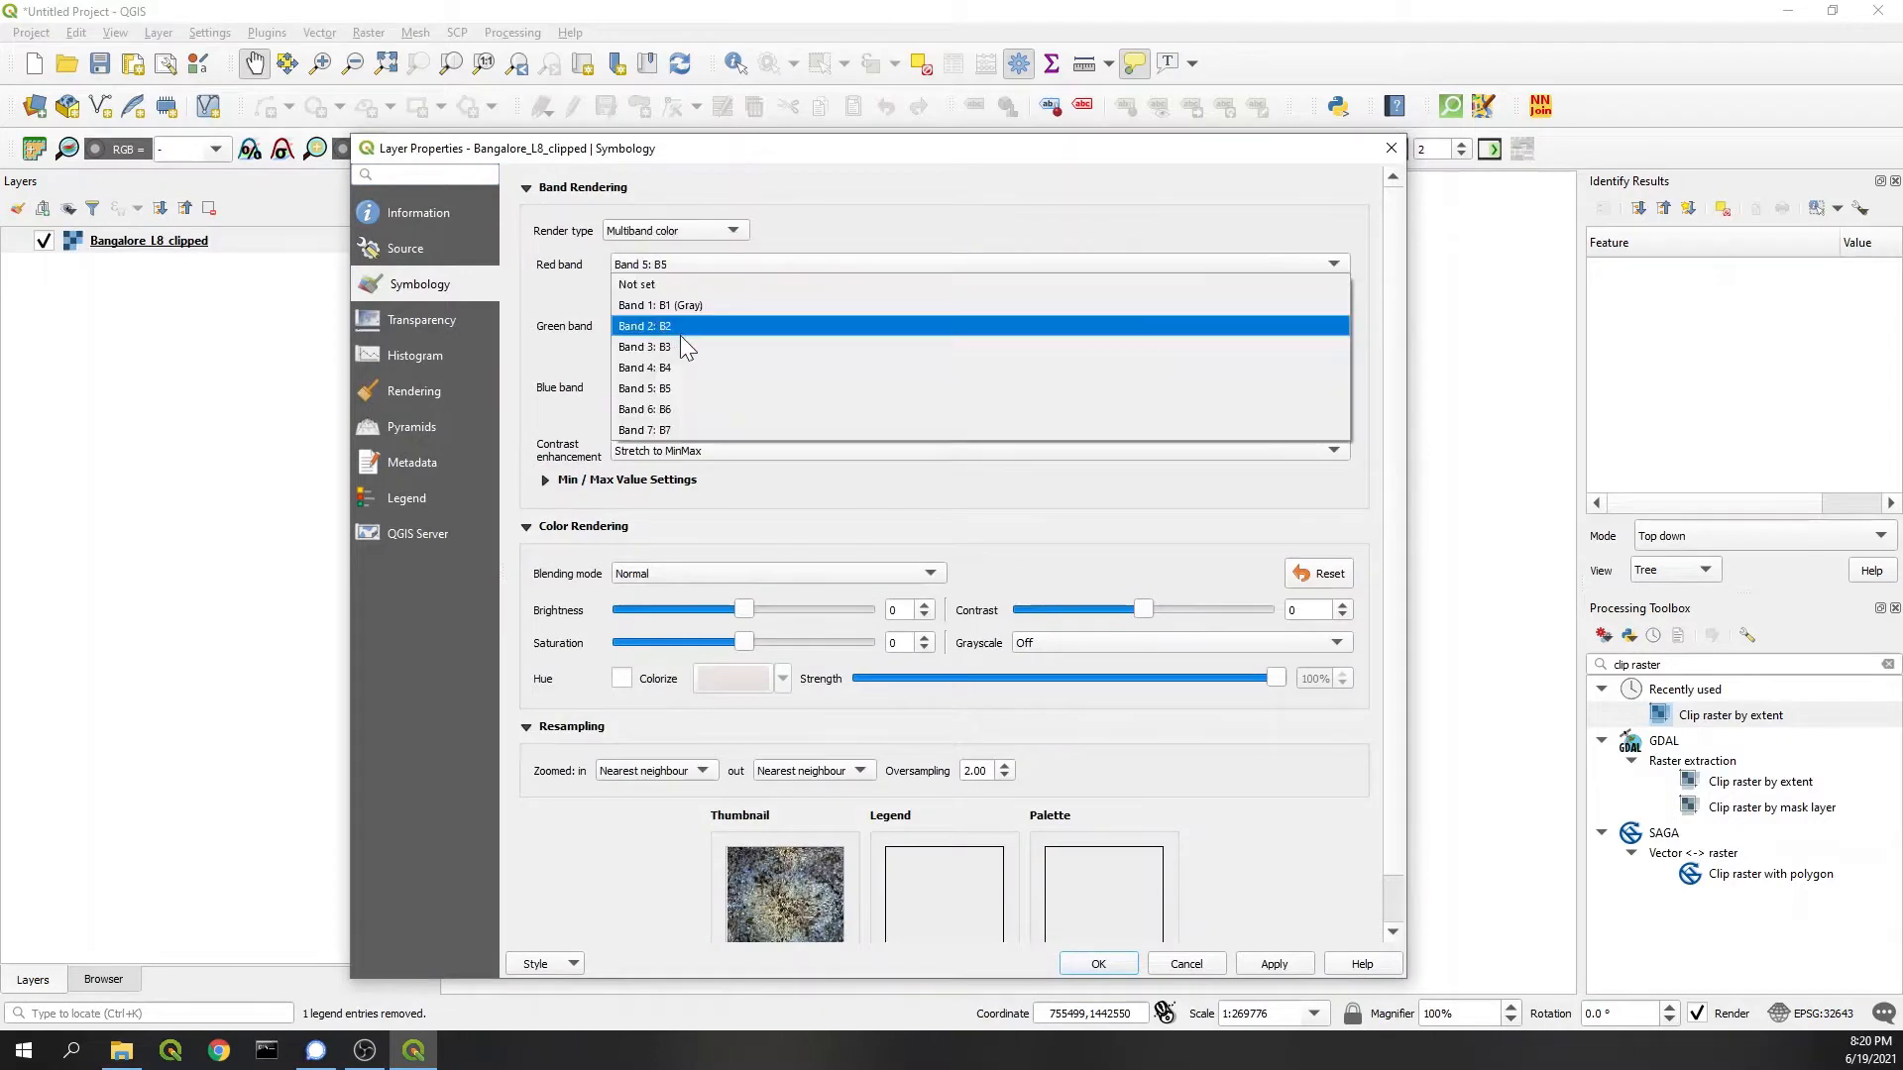
left_click(679, 368)
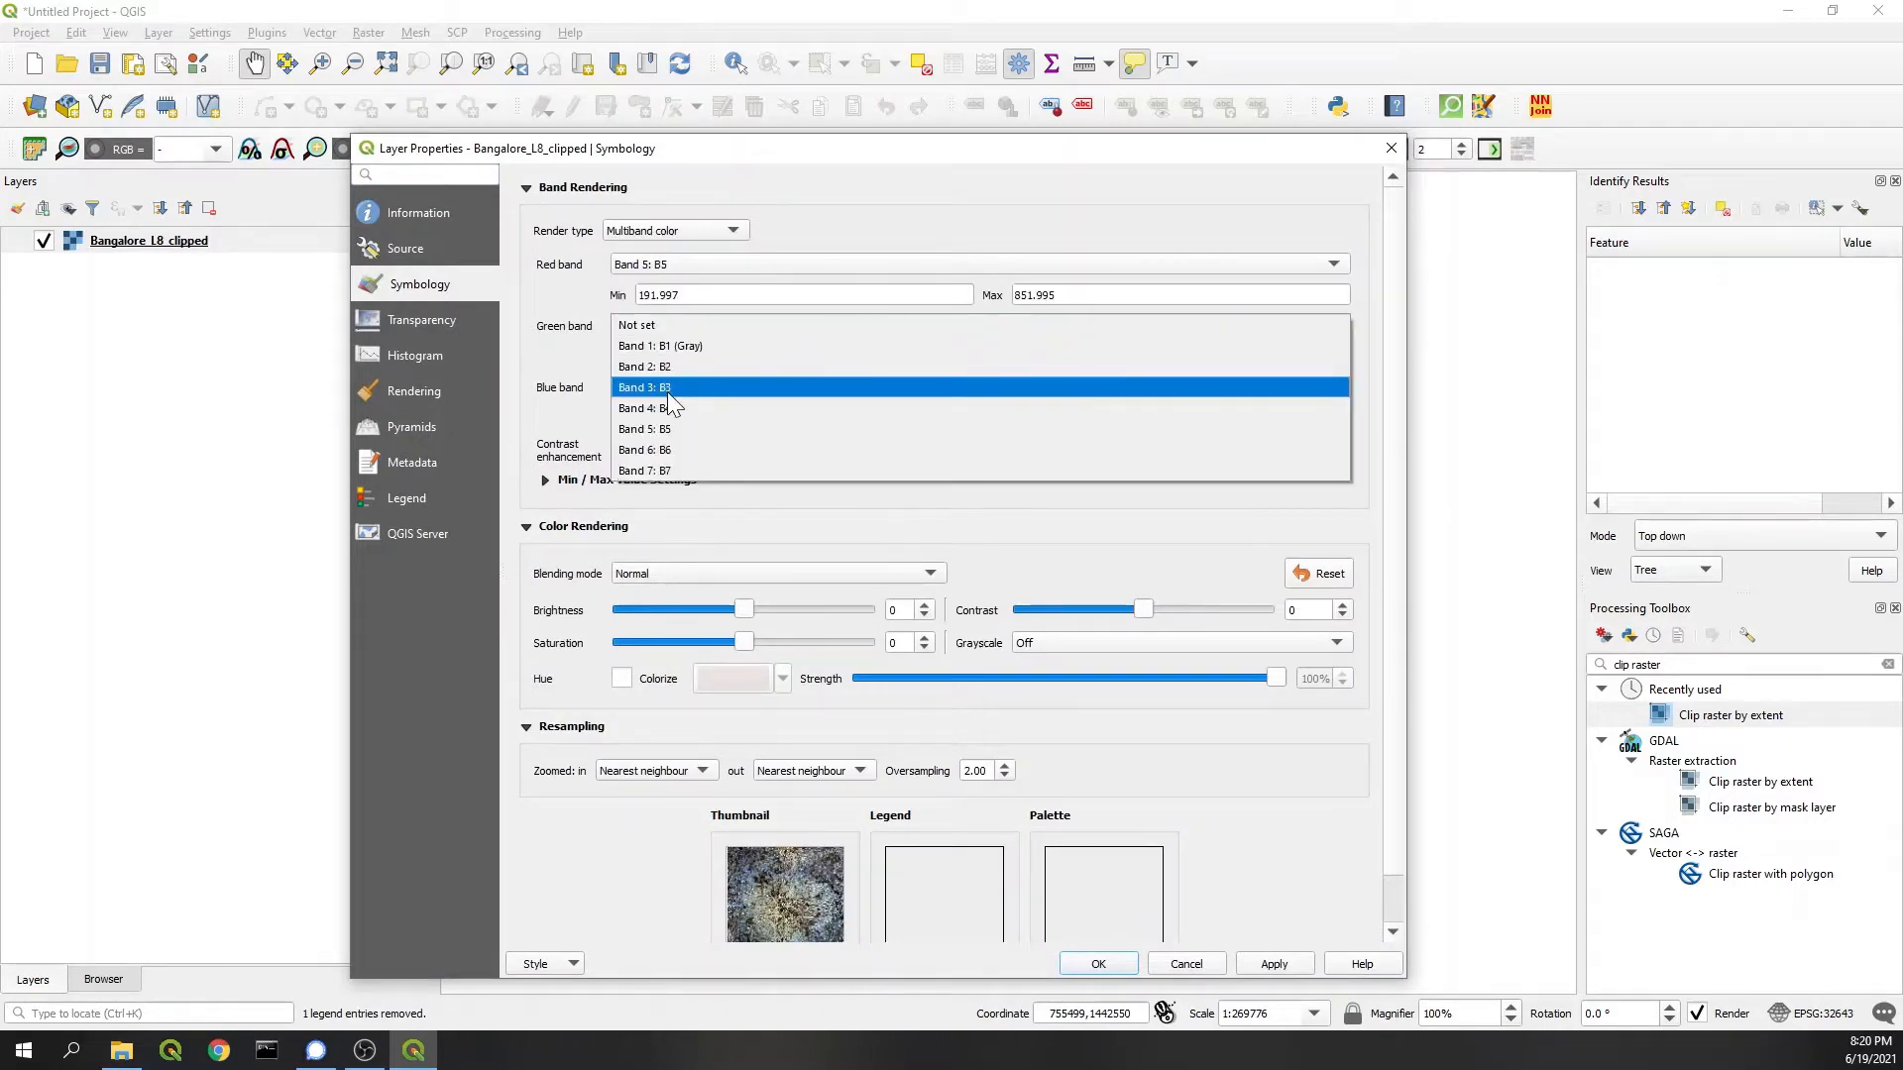
left_click(680, 388)
left_click(1099, 964)
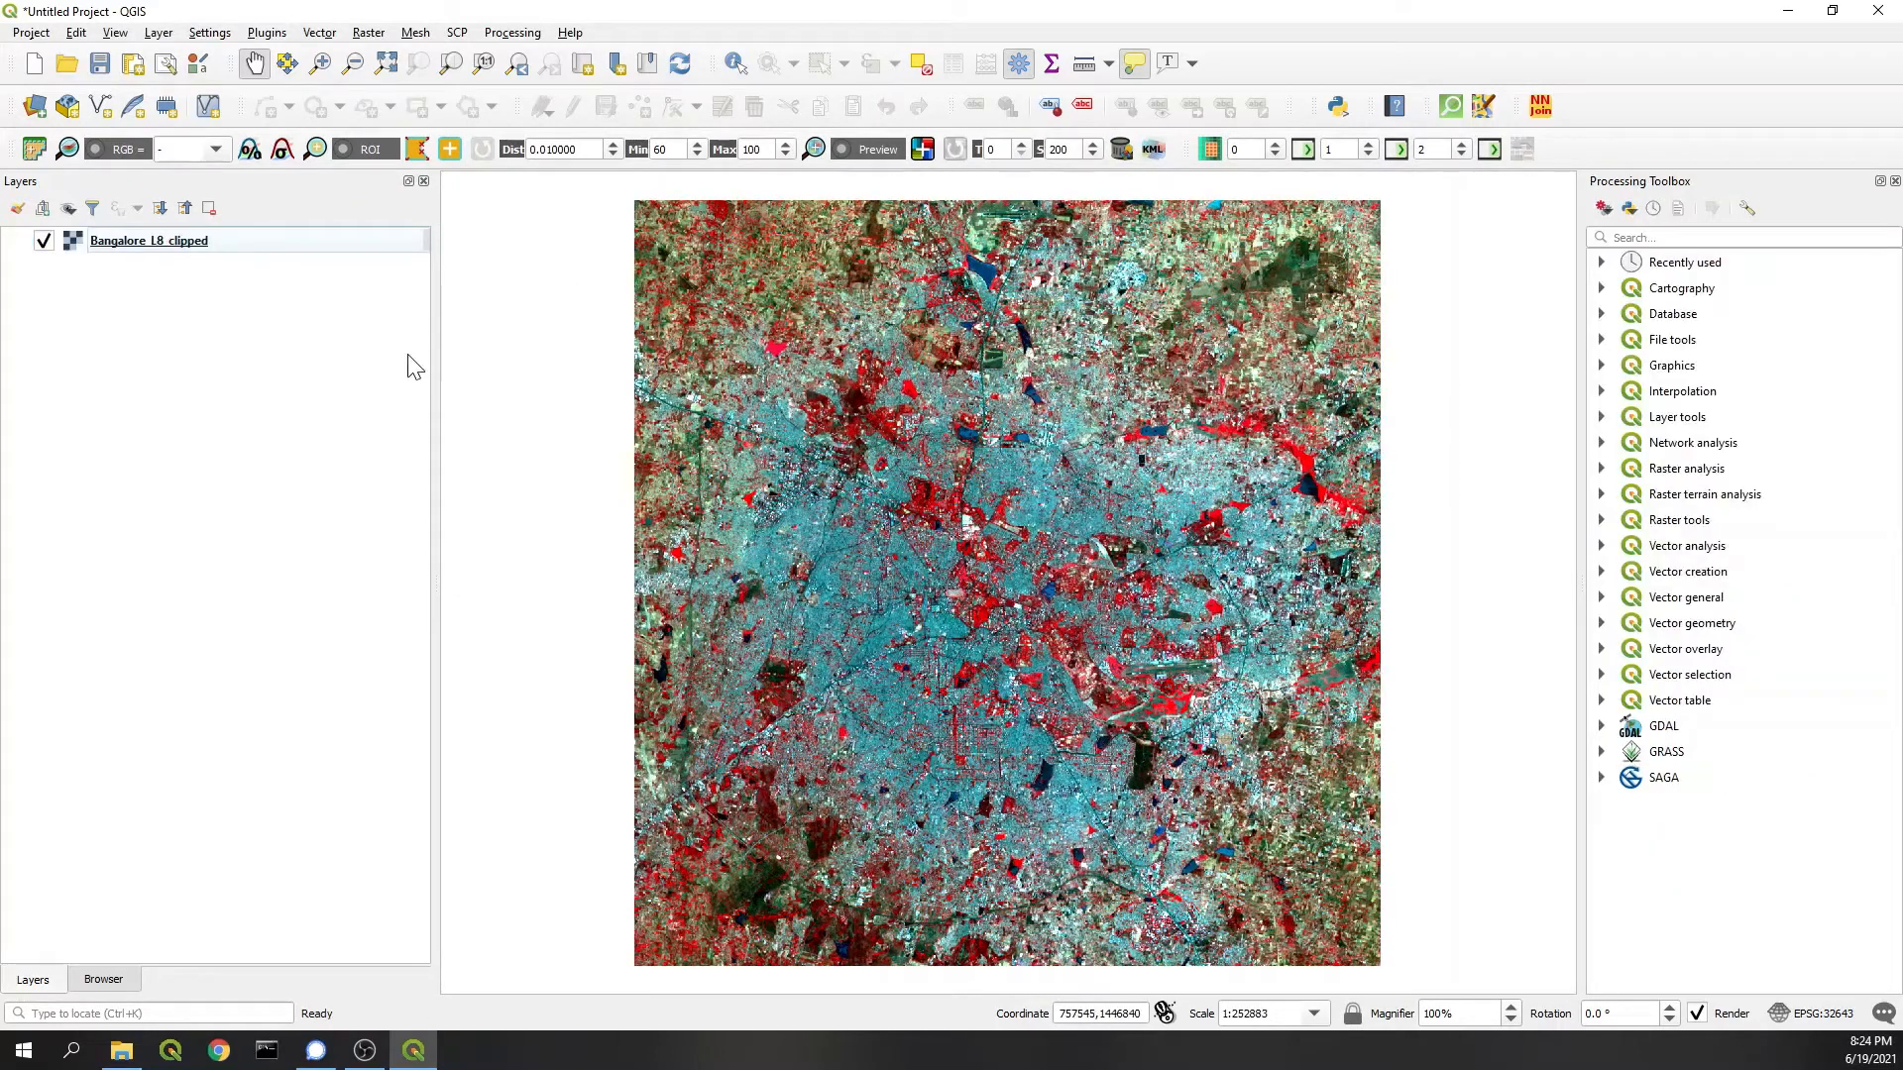
Step: Show the SCP dock and load Bangalore_L8_clipped's seven bands into the SCP band set
left_click(114, 32)
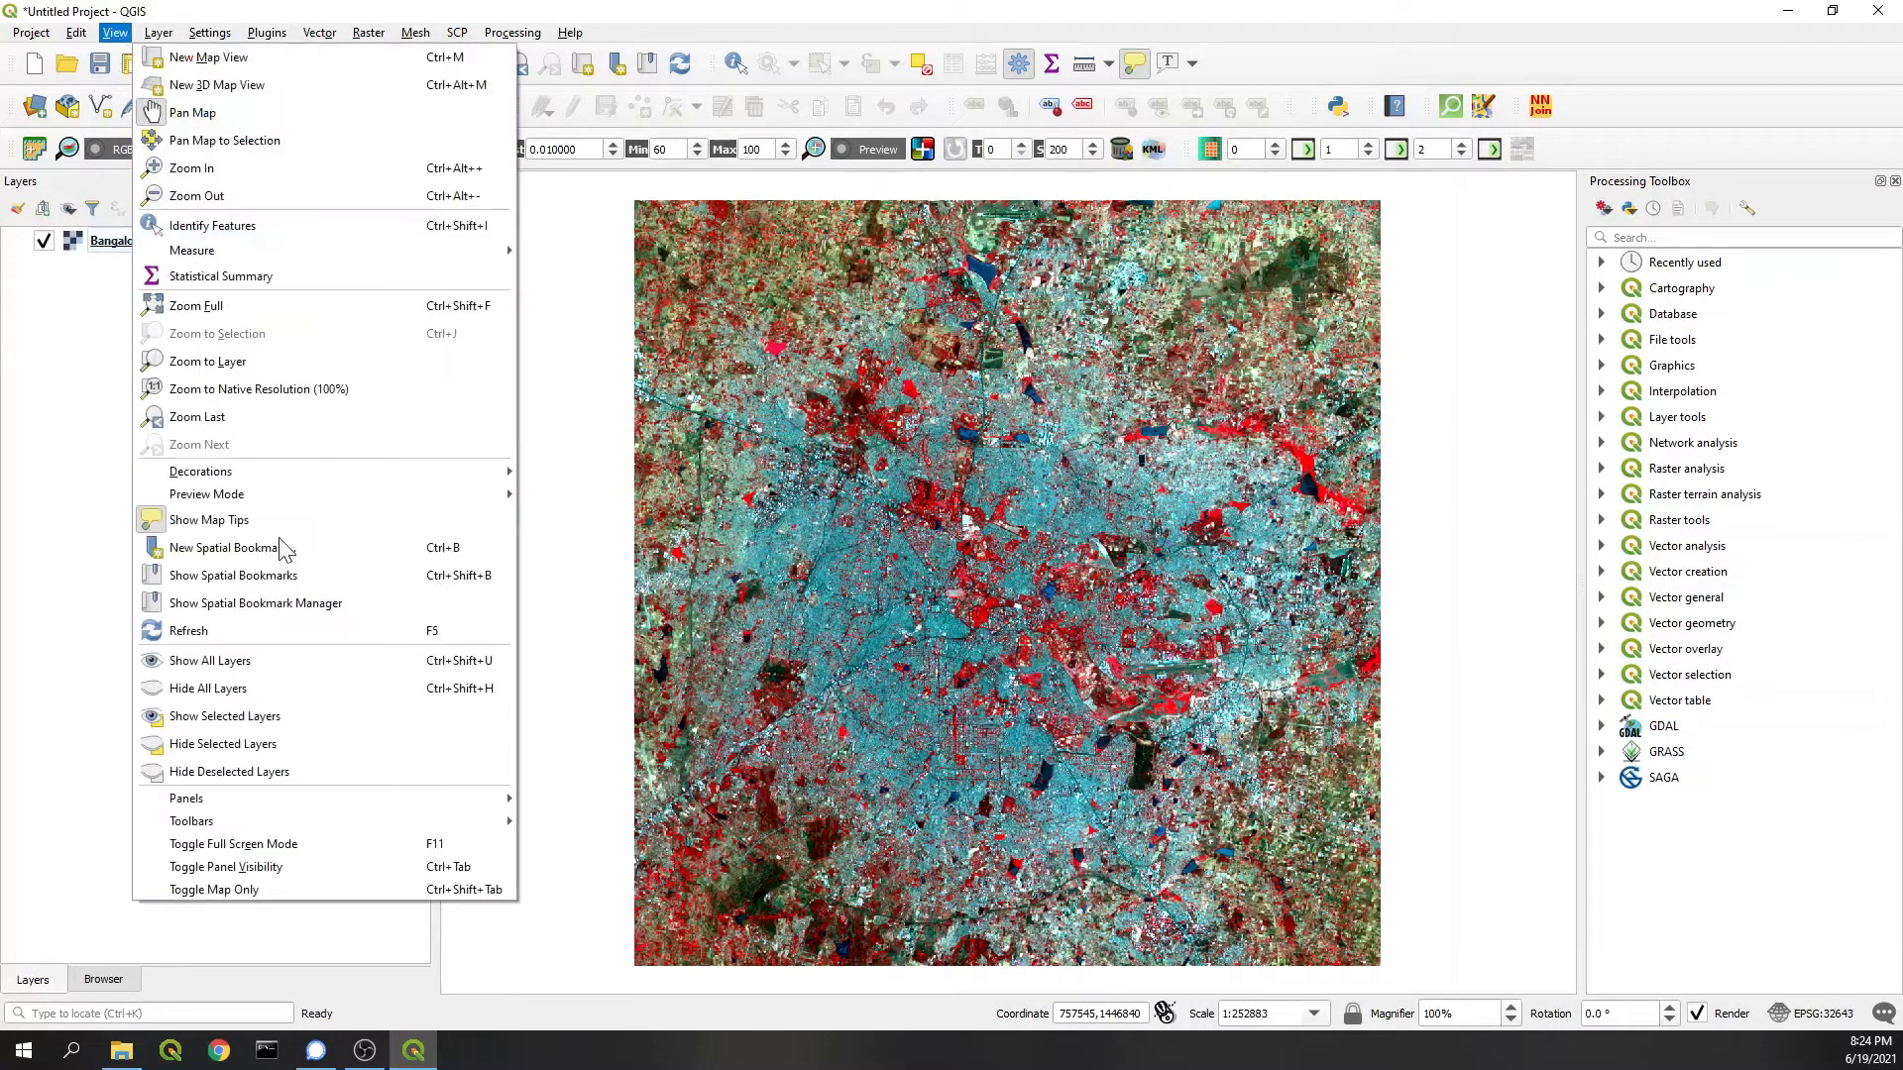
mouse_move(187, 799)
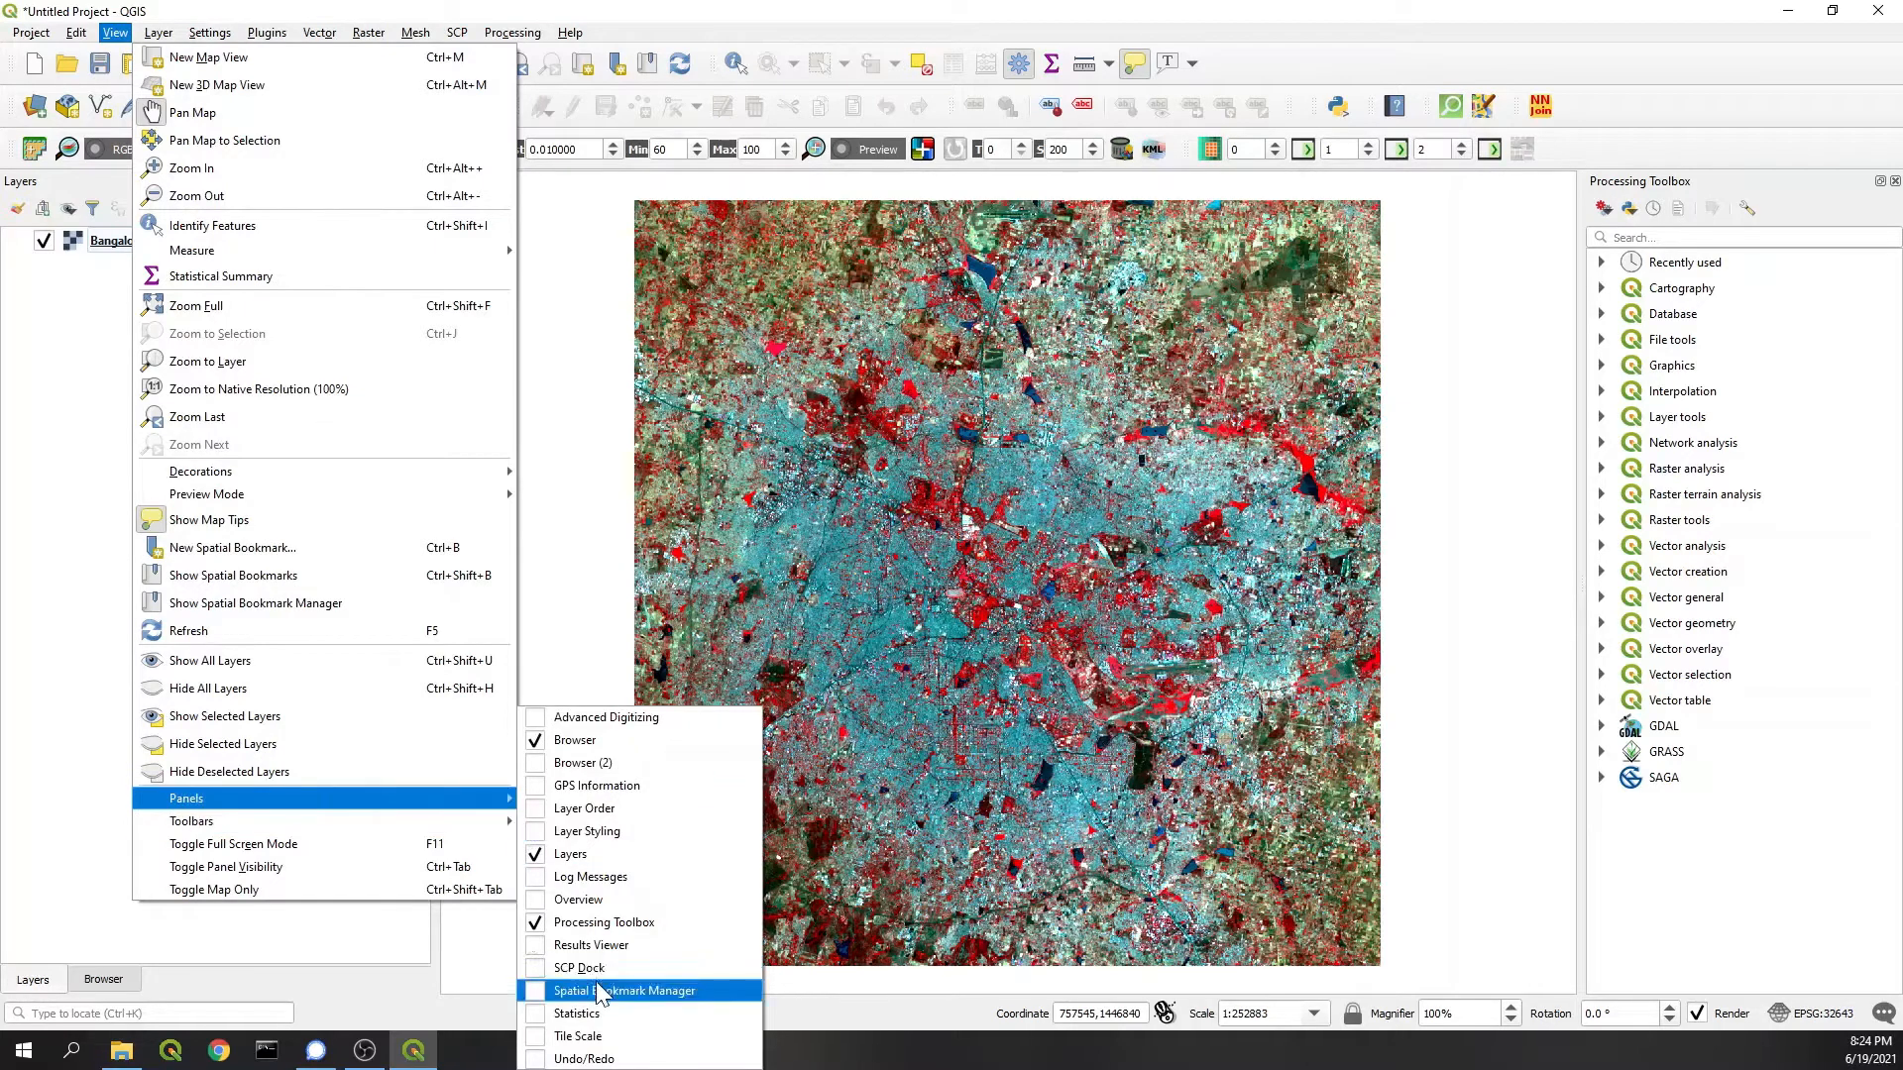
left_click(595, 968)
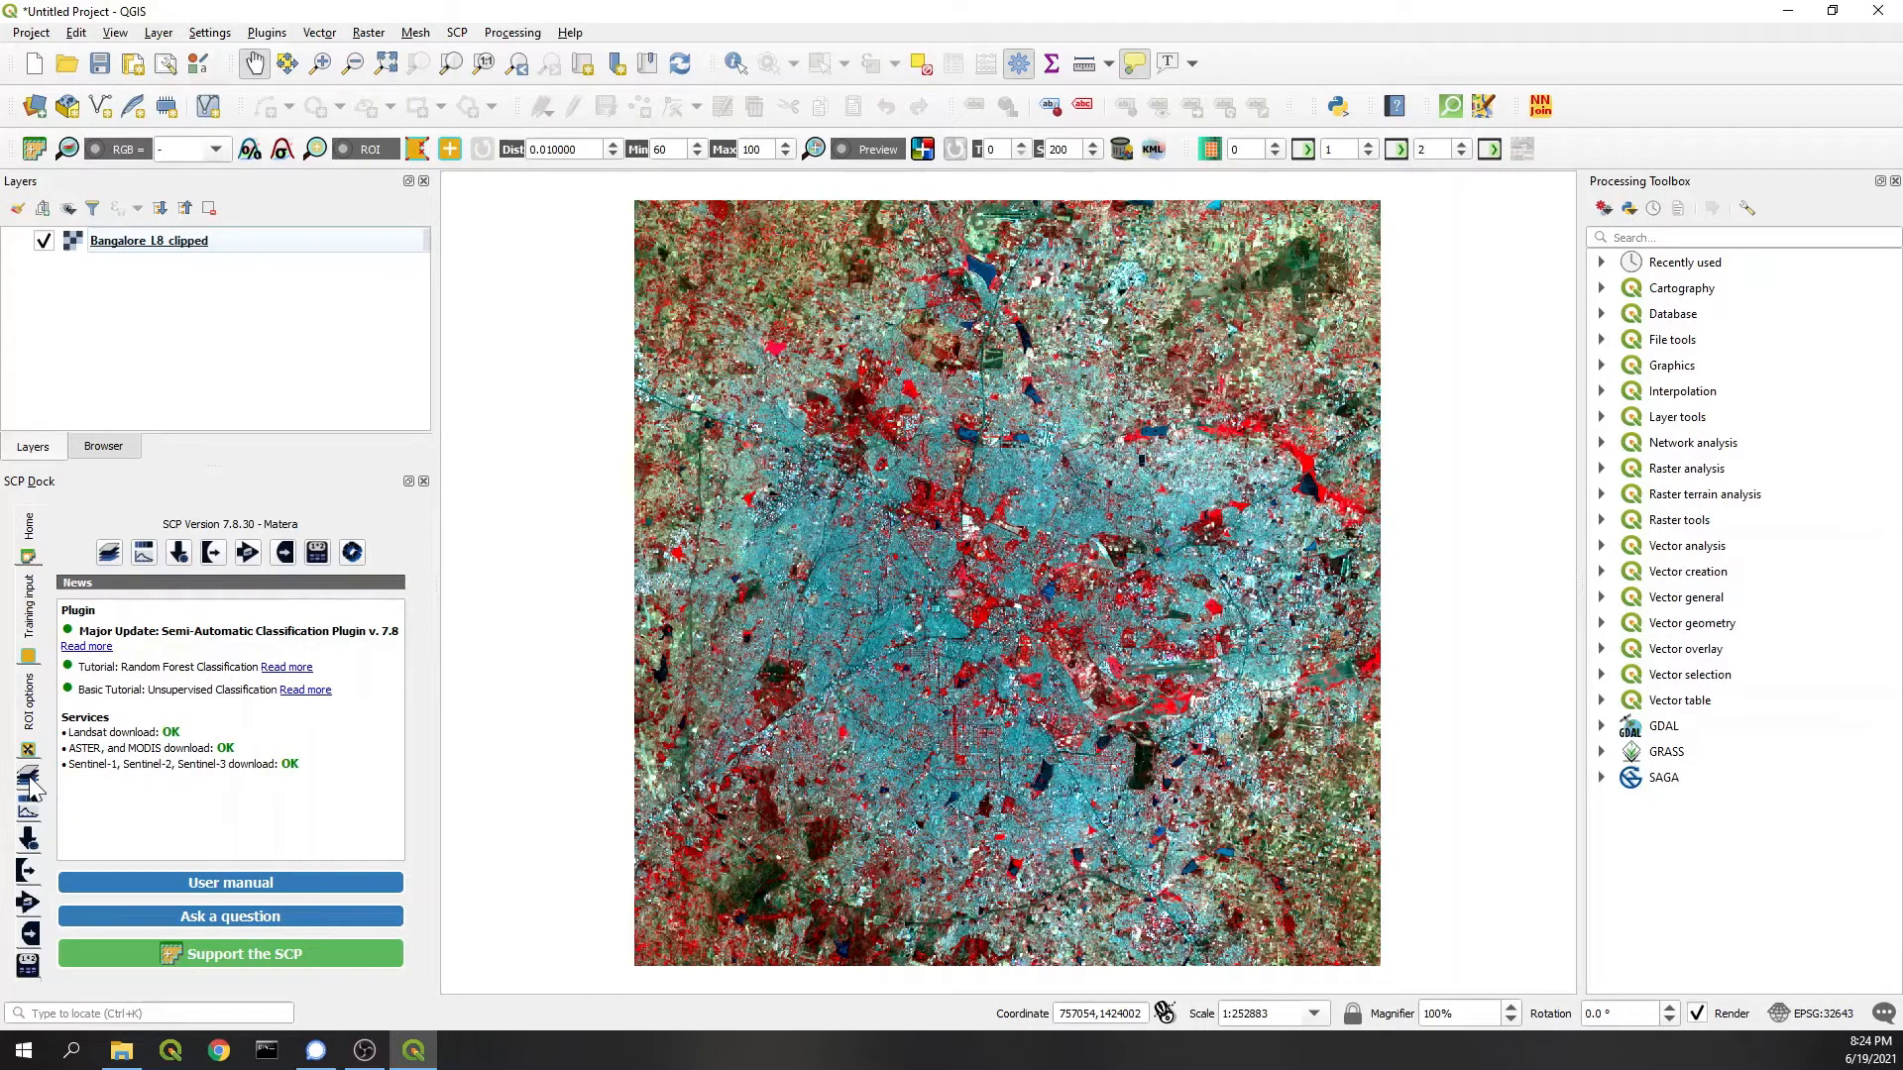
left_click(457, 32)
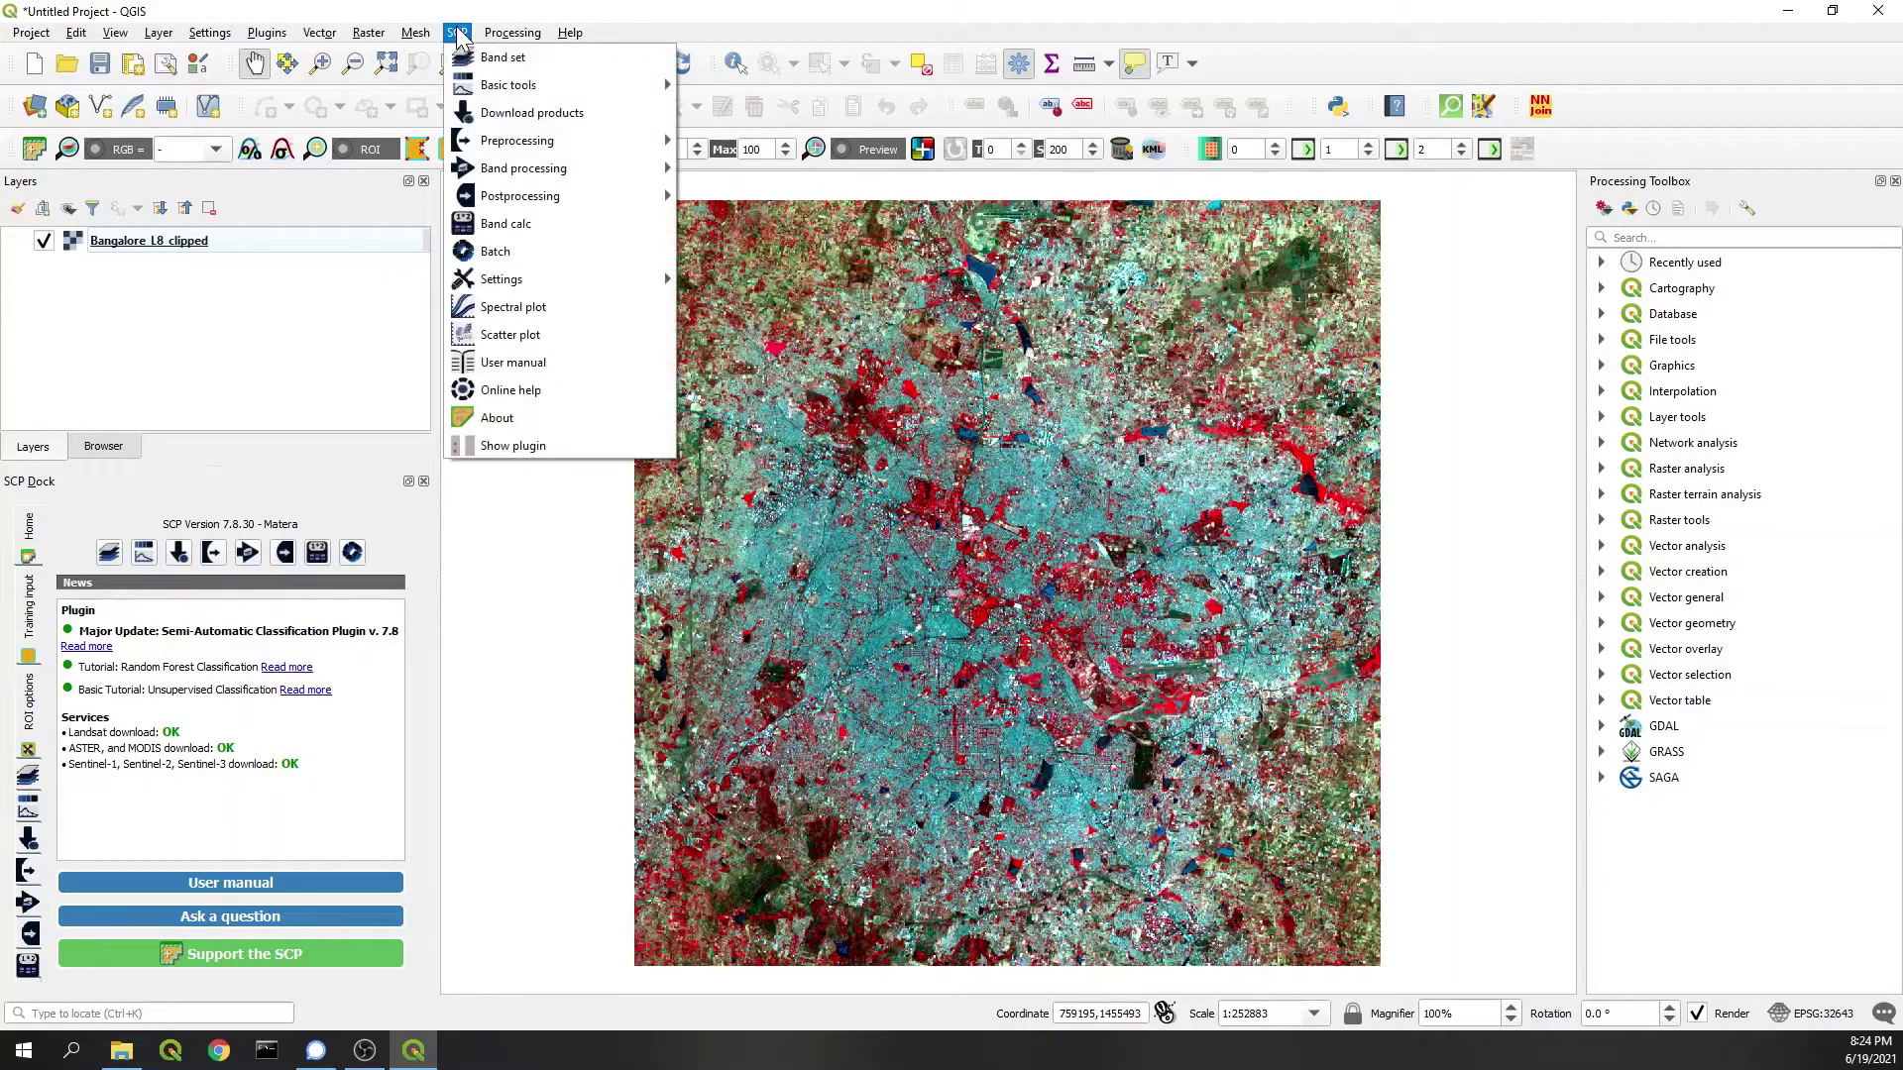
left_click(502, 57)
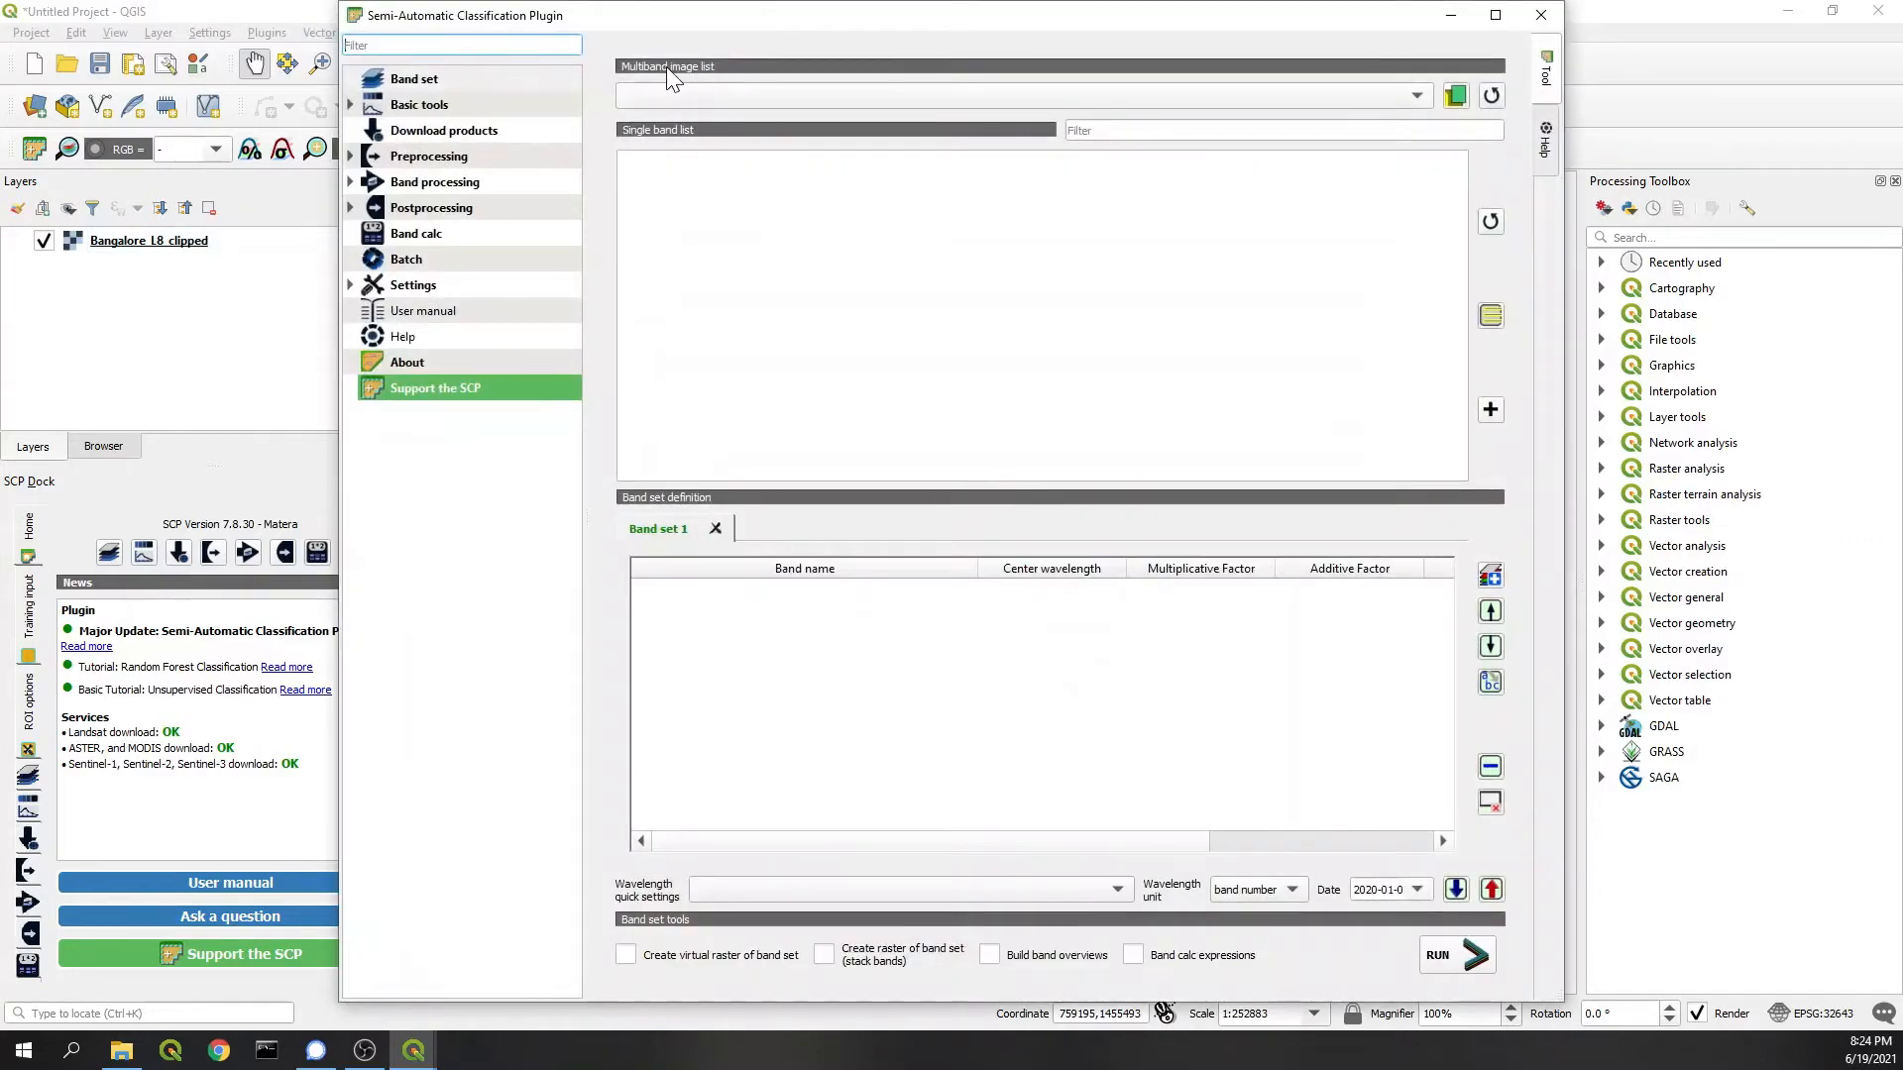
left_click(712, 94)
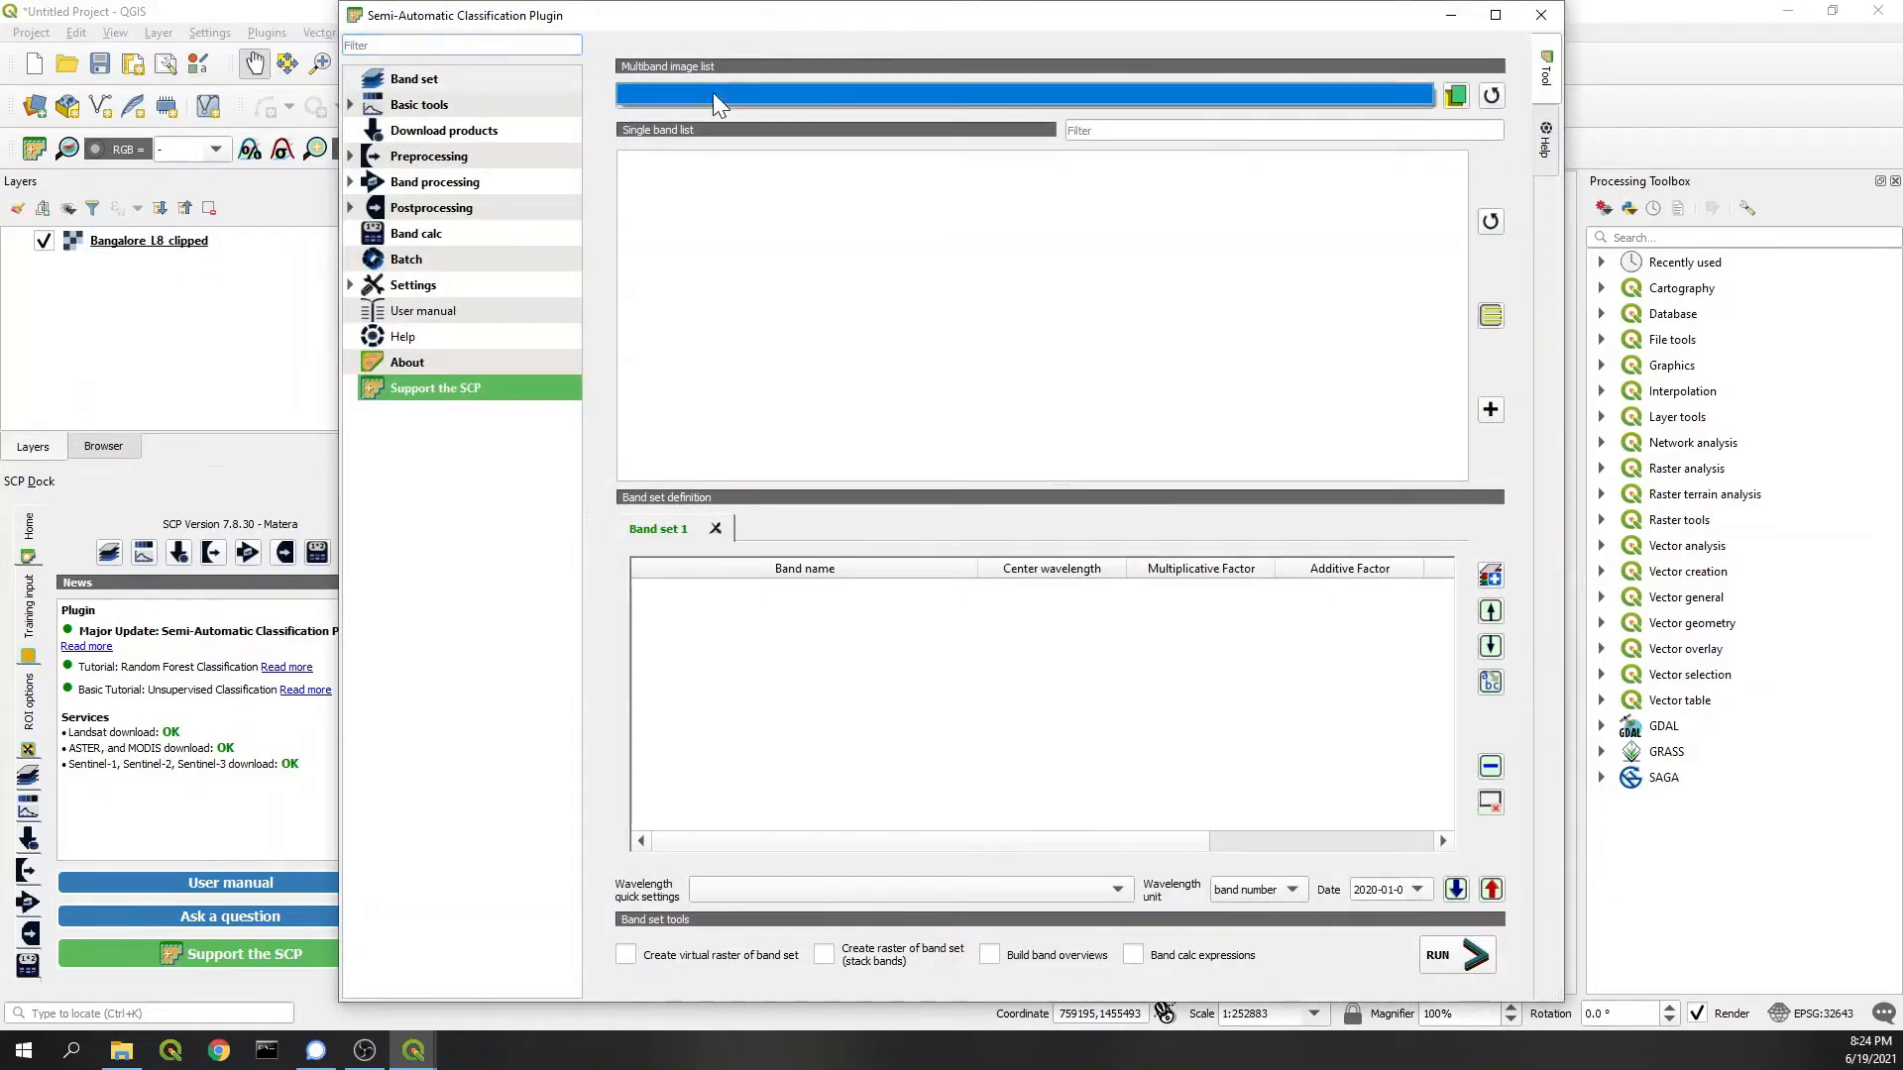
left_click(712, 92)
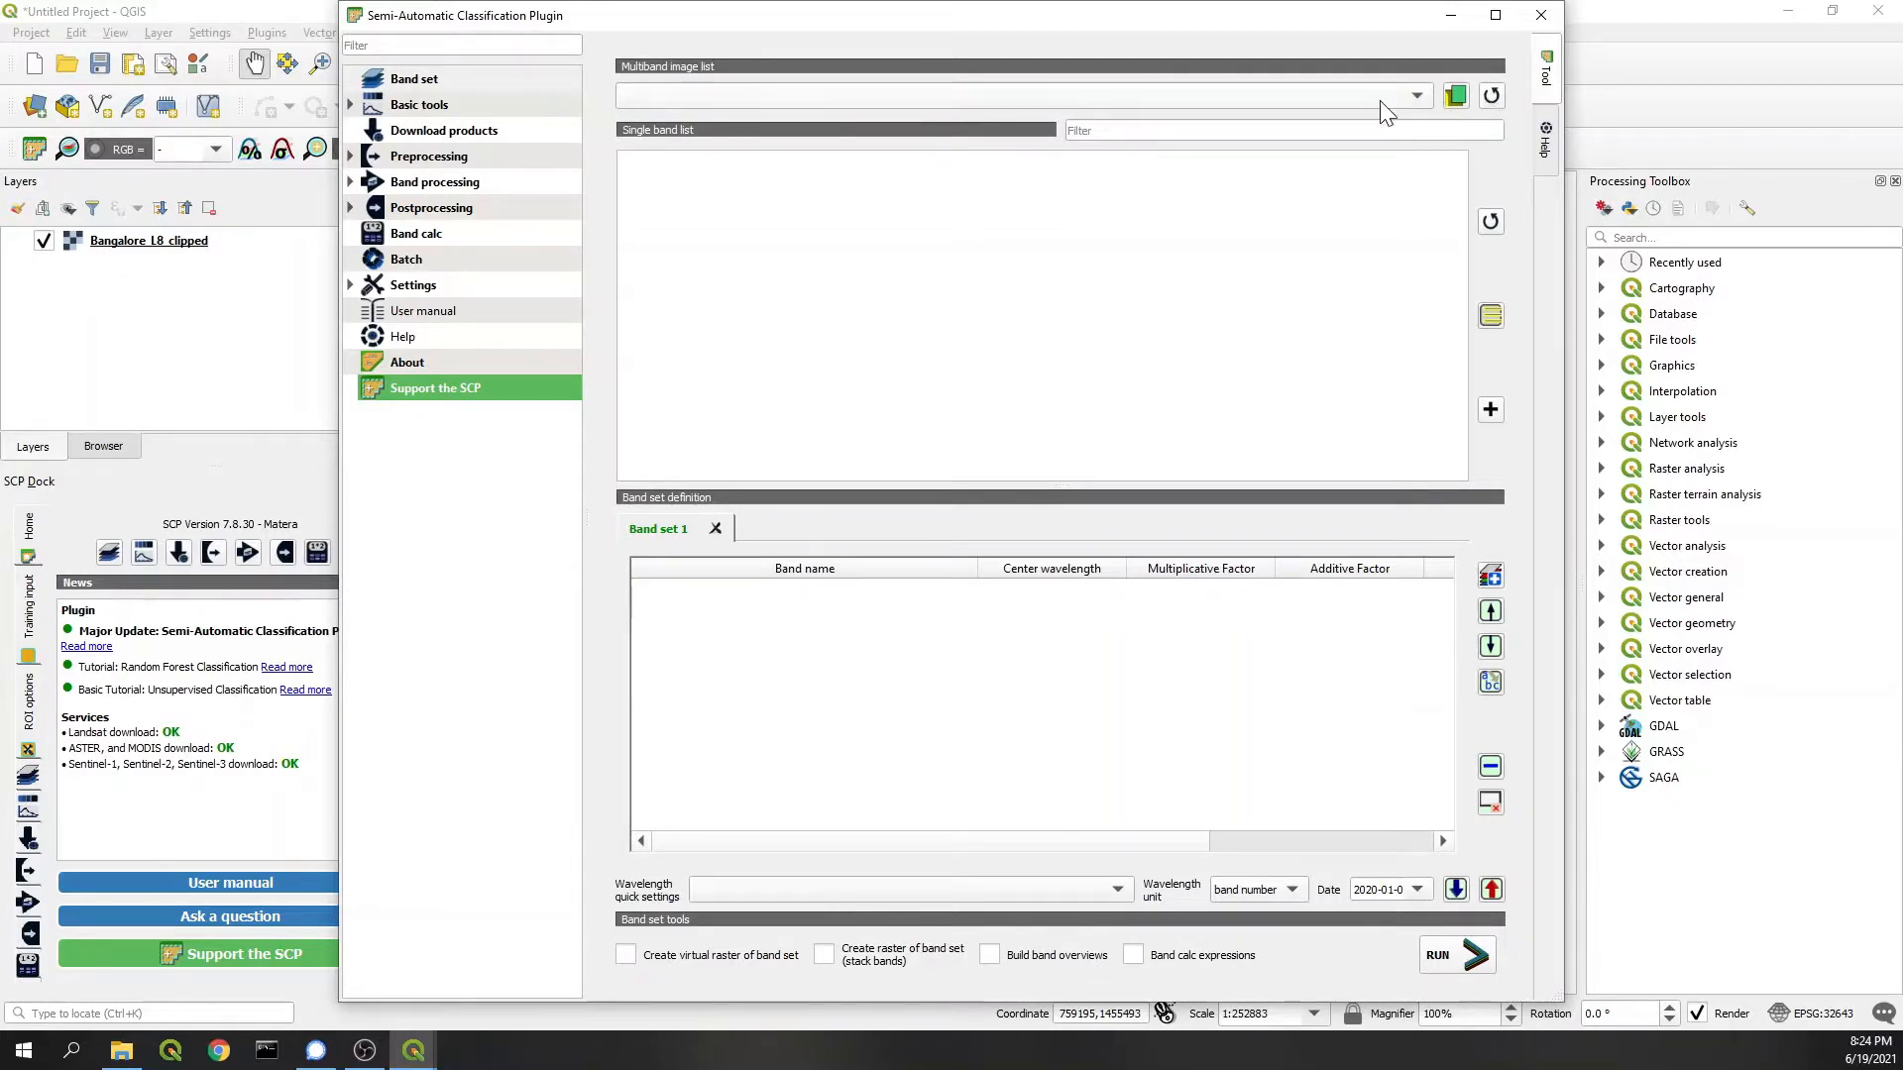
left_click(1414, 96)
left_click(689, 118)
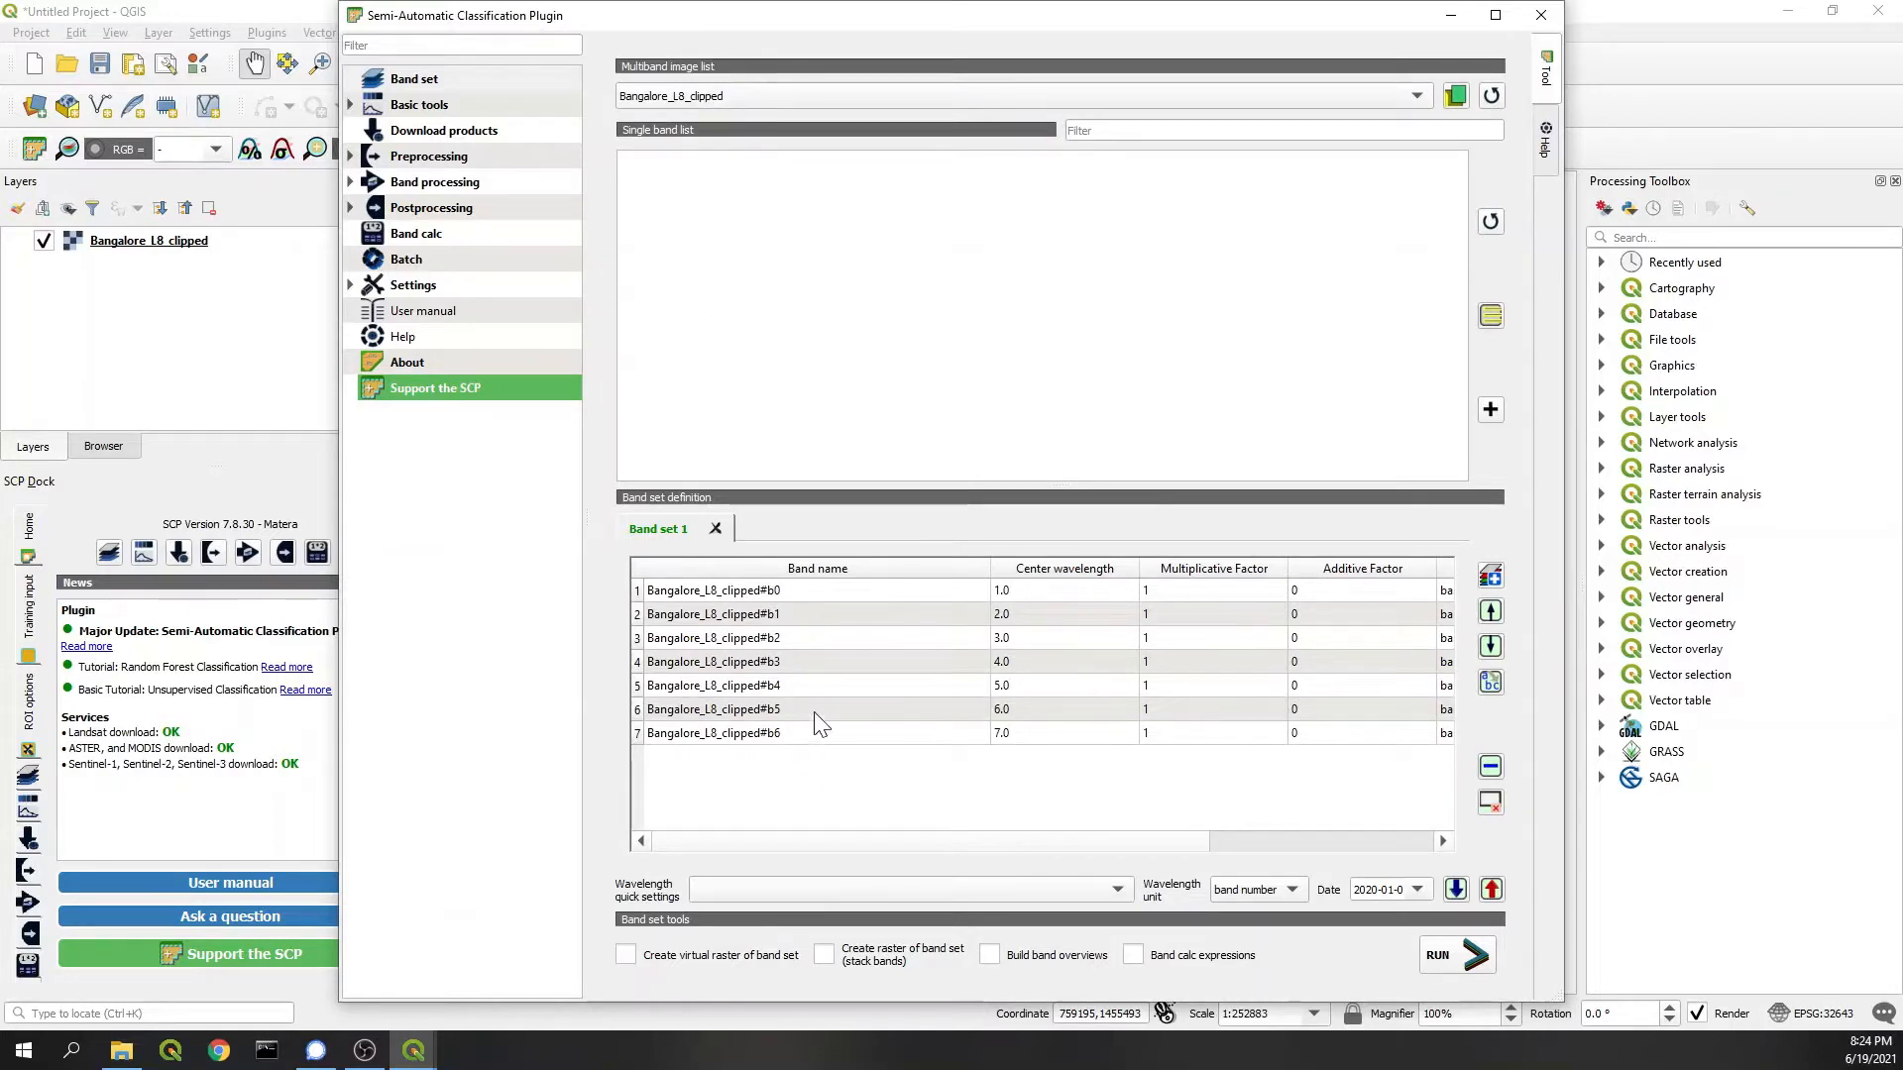
left_click(1542, 15)
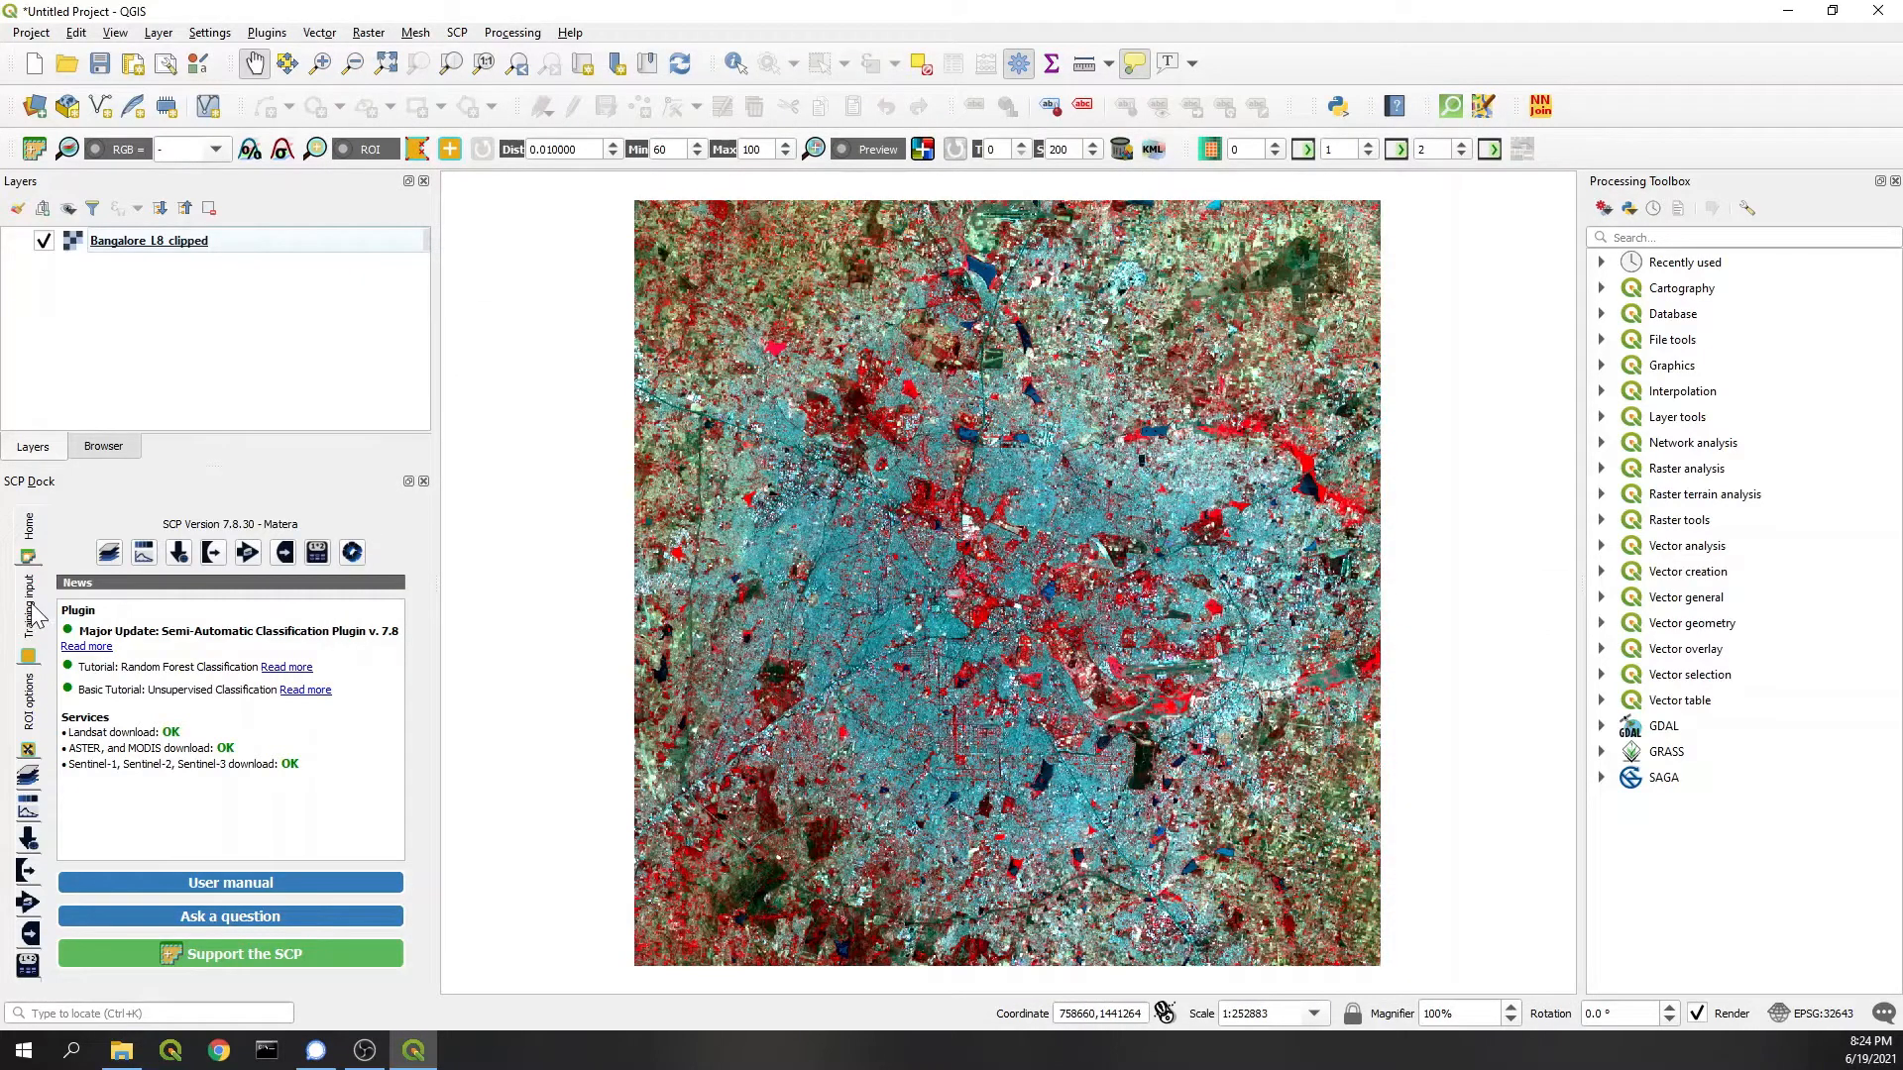
Step: Create a new training input file named demo_training from the SCP training input panel
left_click(39, 601)
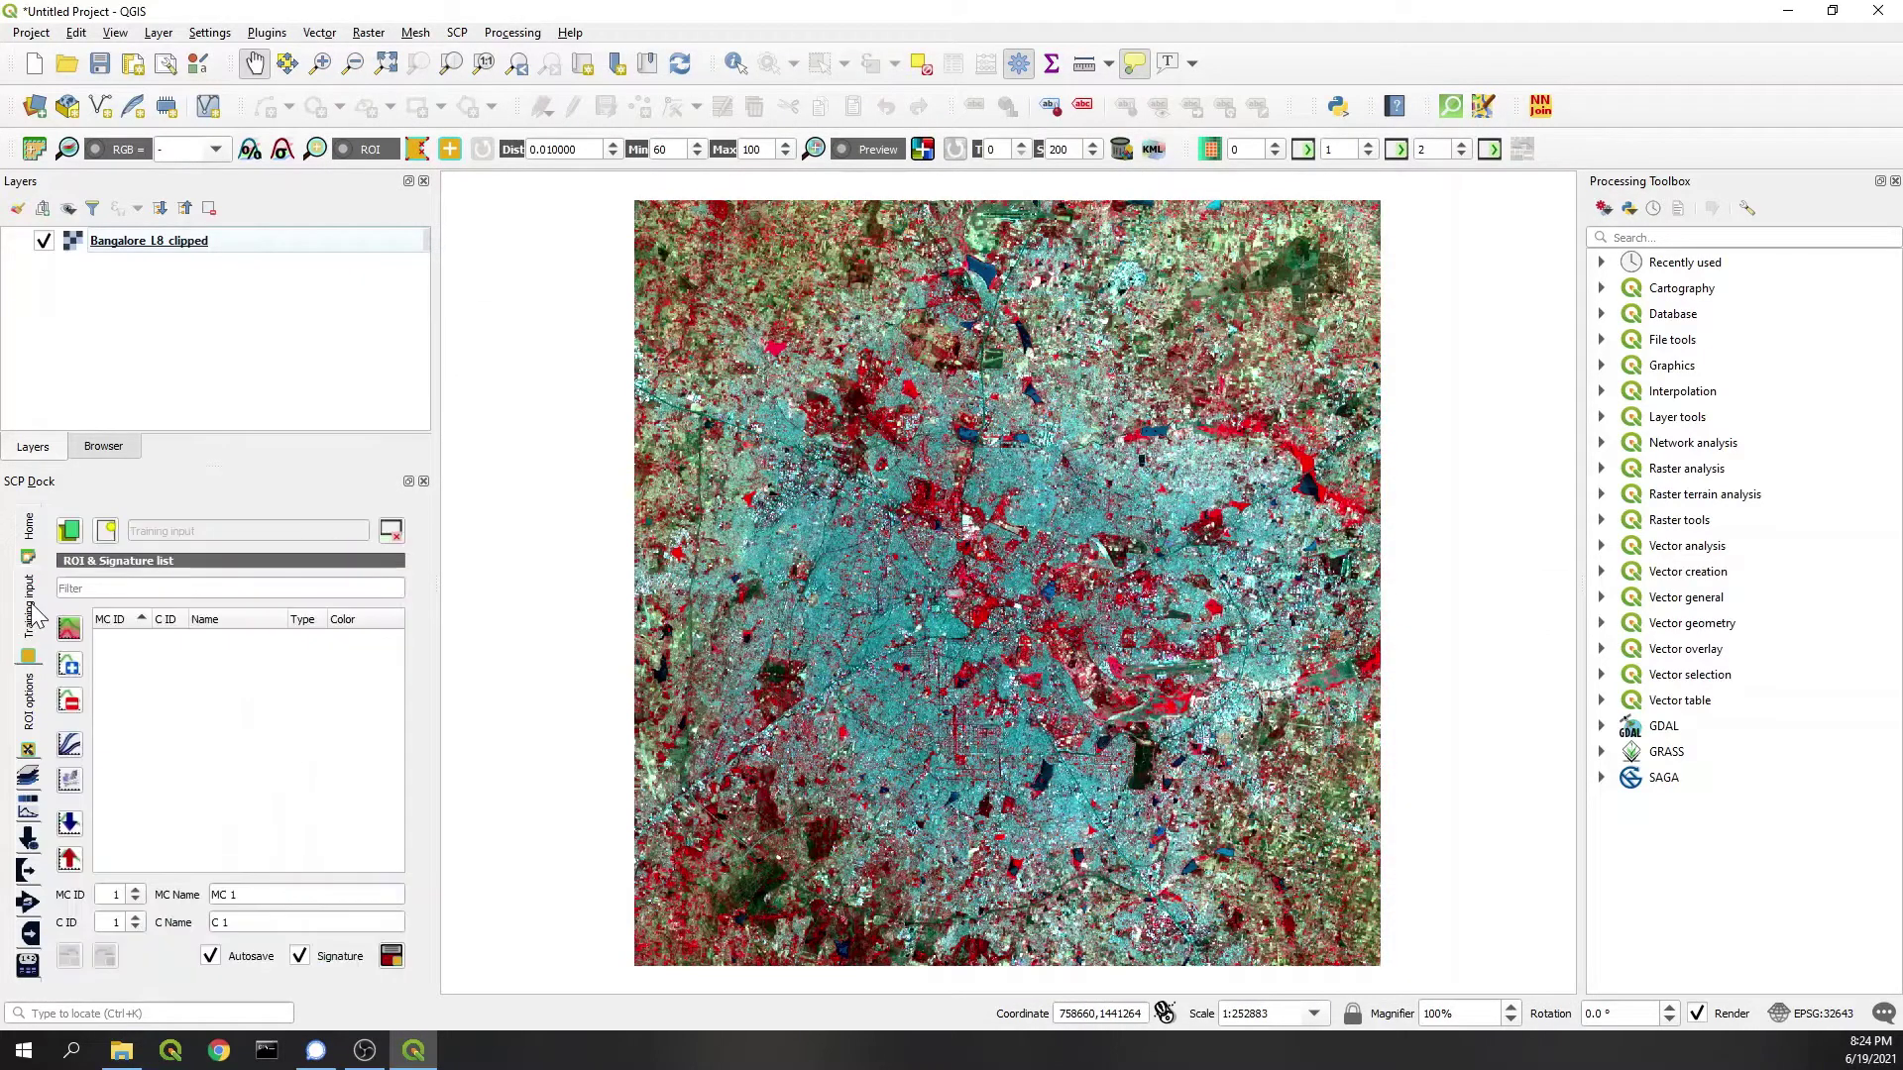
left_click(107, 532)
type("dome")
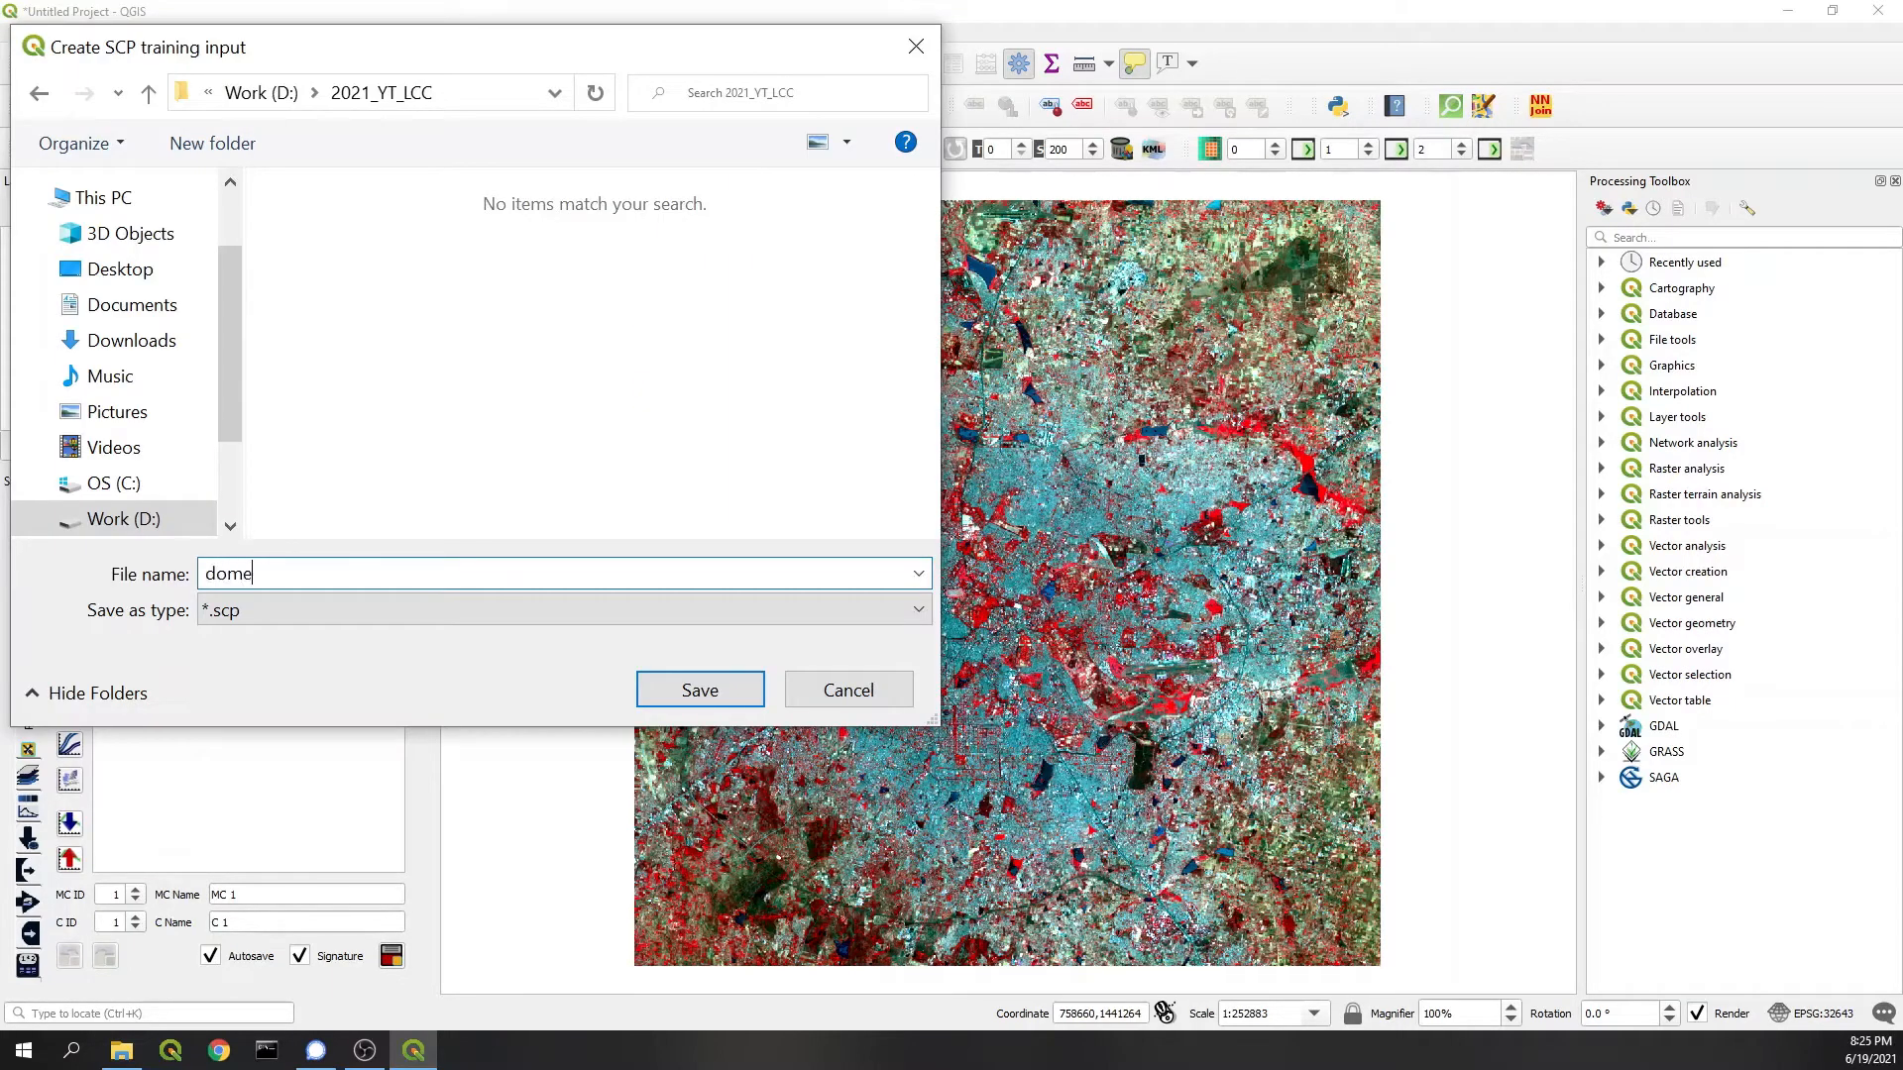
type("_")
key("BackSpace")
key("BackSpace")
key("BackSpace")
key("BackSpace")
type("emot")
key("BackSpace")
type("_")
type("training")
key("Return")
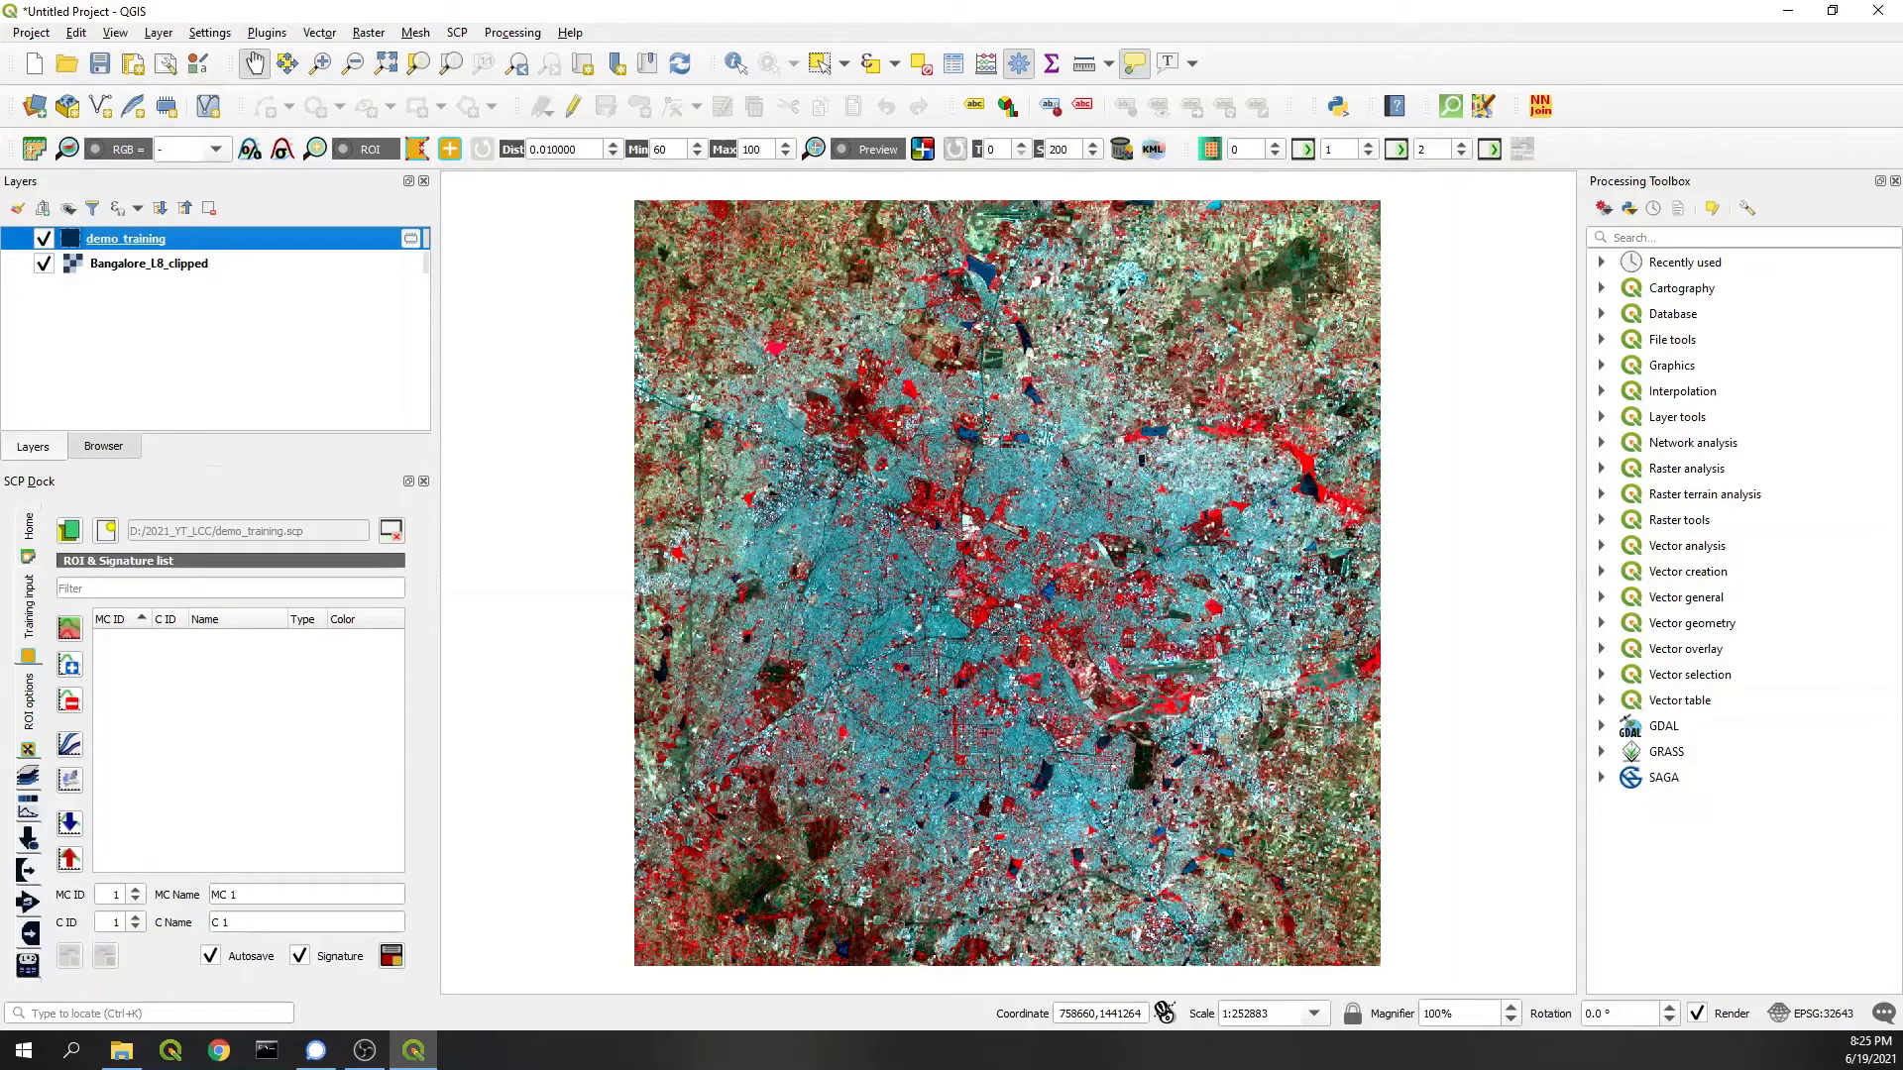
Step: Name the macroclass Builtup and trace the first built-up training polygon with the ROI tool
left_click_drag(372, 894, 209, 894)
type("Builtup")
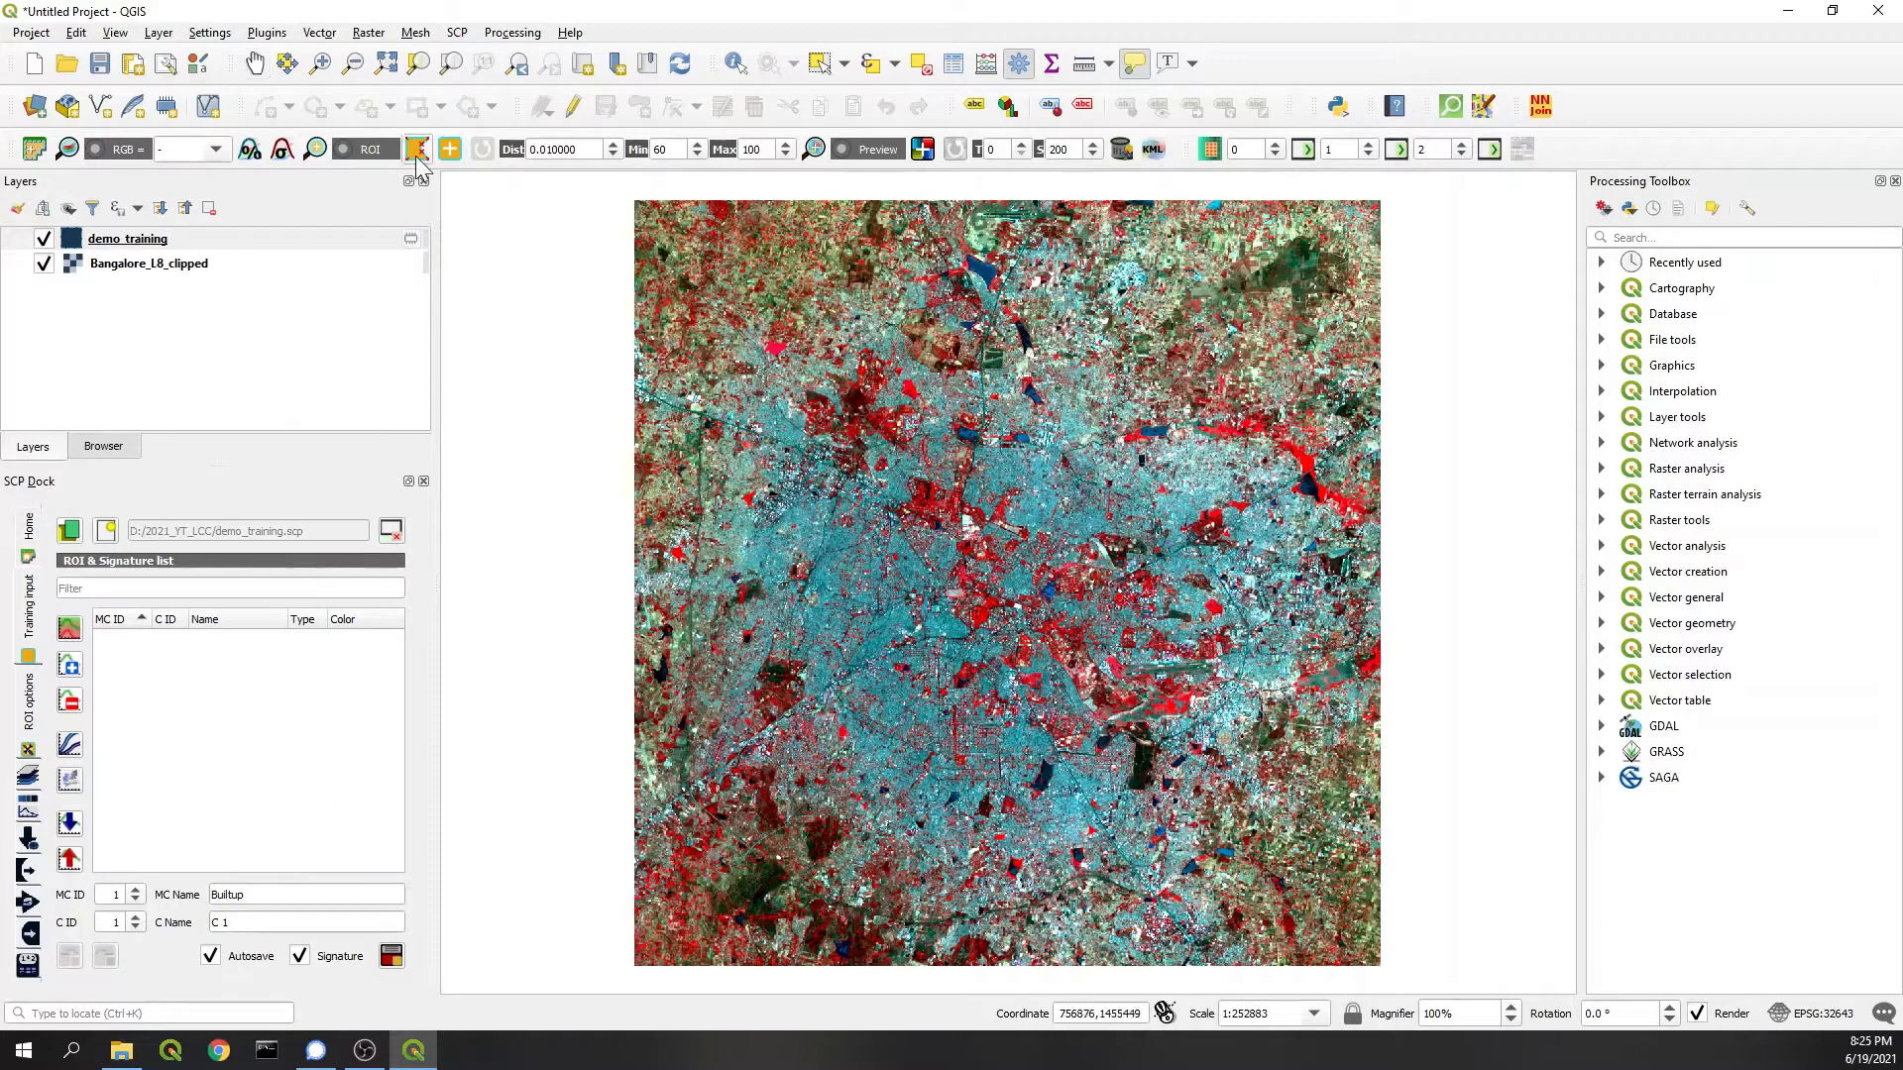
left_click(420, 149)
scroll(882, 539, "up", 4)
scroll(892, 505, "down", 3)
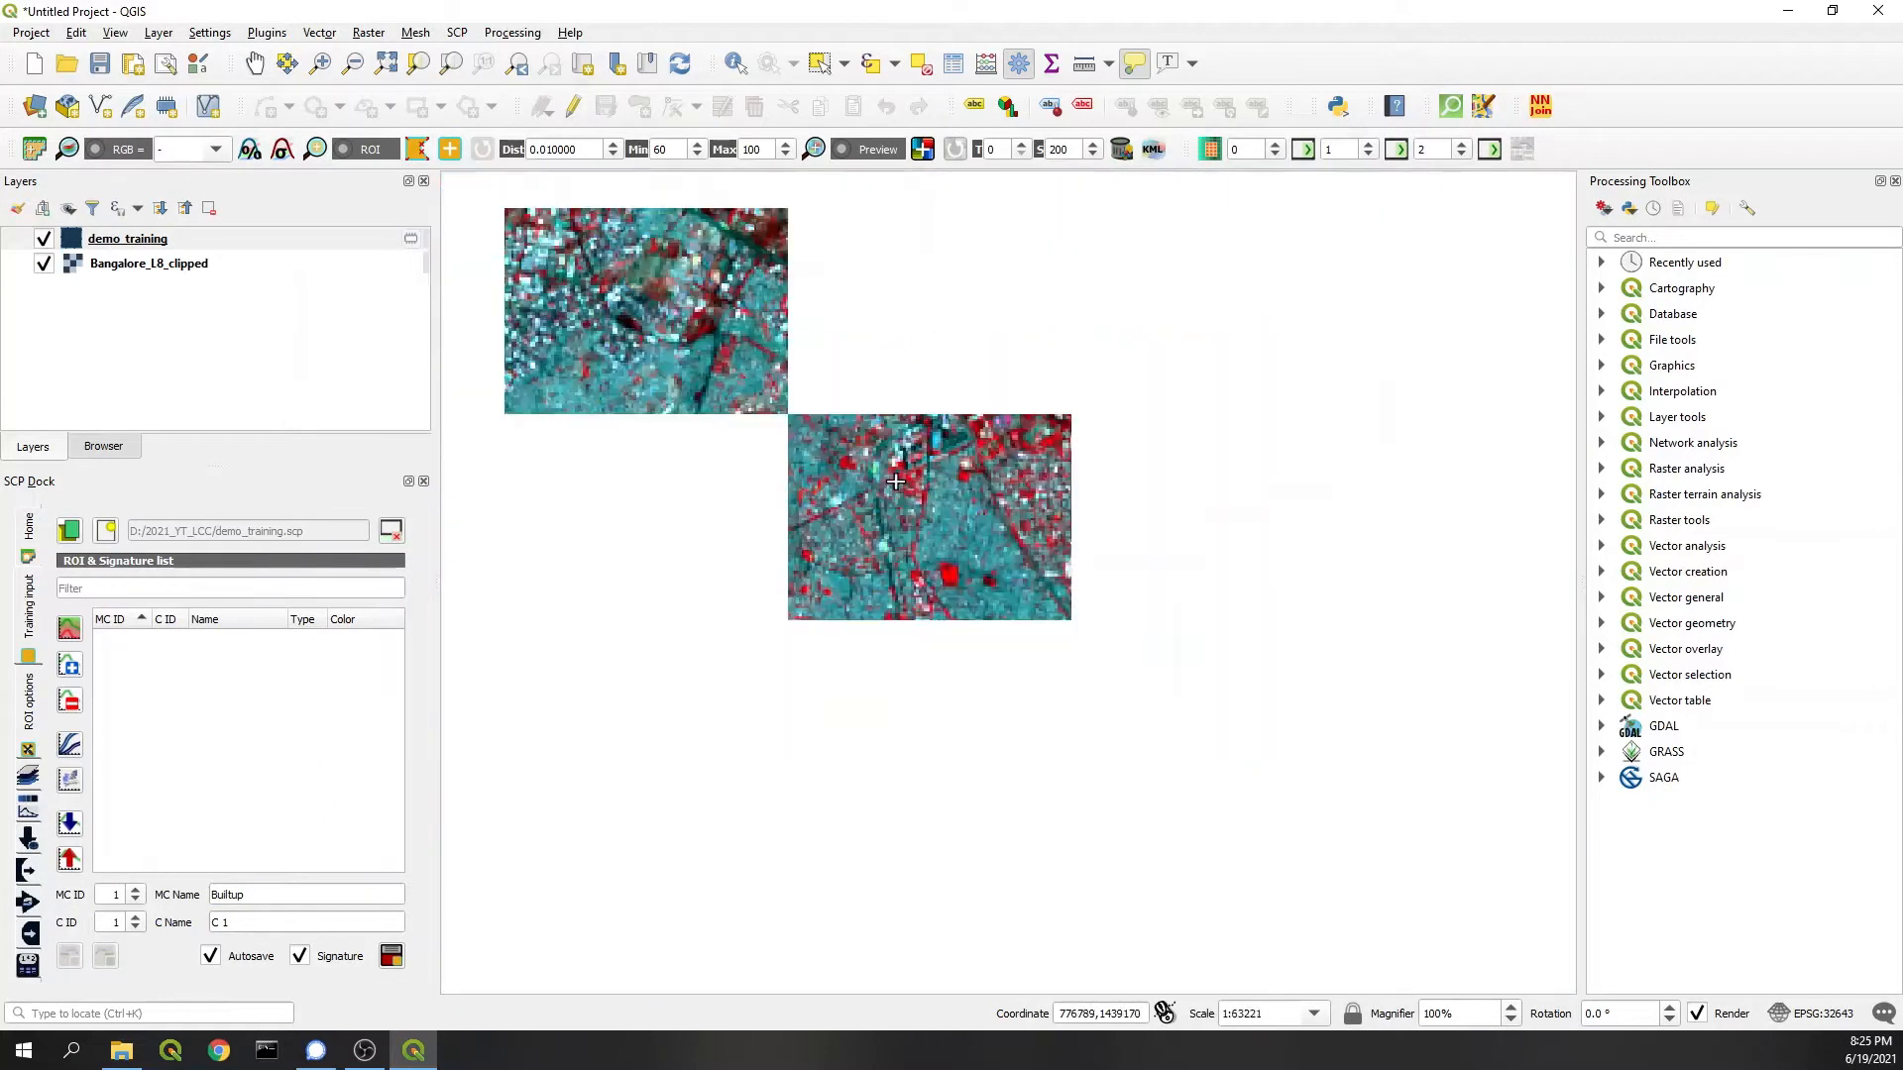
scroll(1025, 594, "up", 1)
scroll(1038, 674, "up", 2)
scroll(1038, 674, "up", 2)
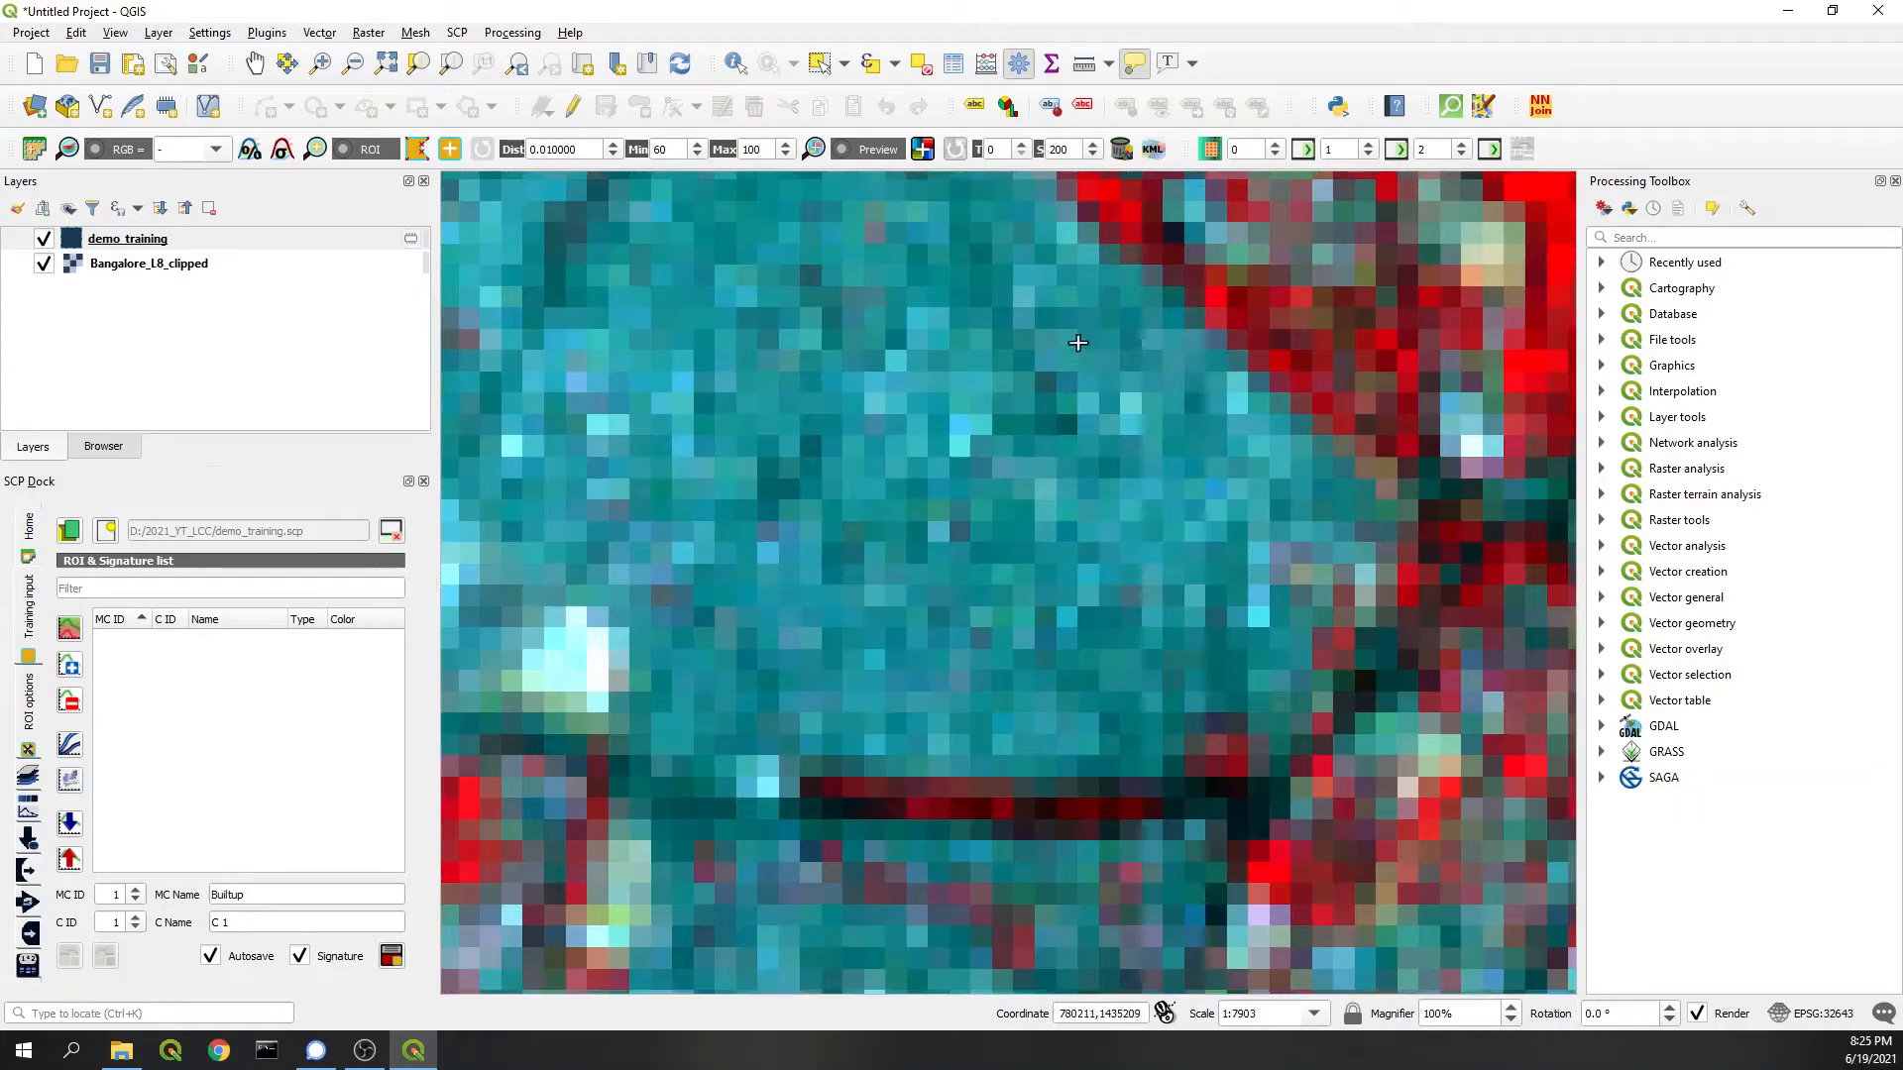
left_click(1048, 287)
left_click(954, 365)
left_click(892, 431)
left_click(835, 511)
left_click(795, 597)
left_click(795, 688)
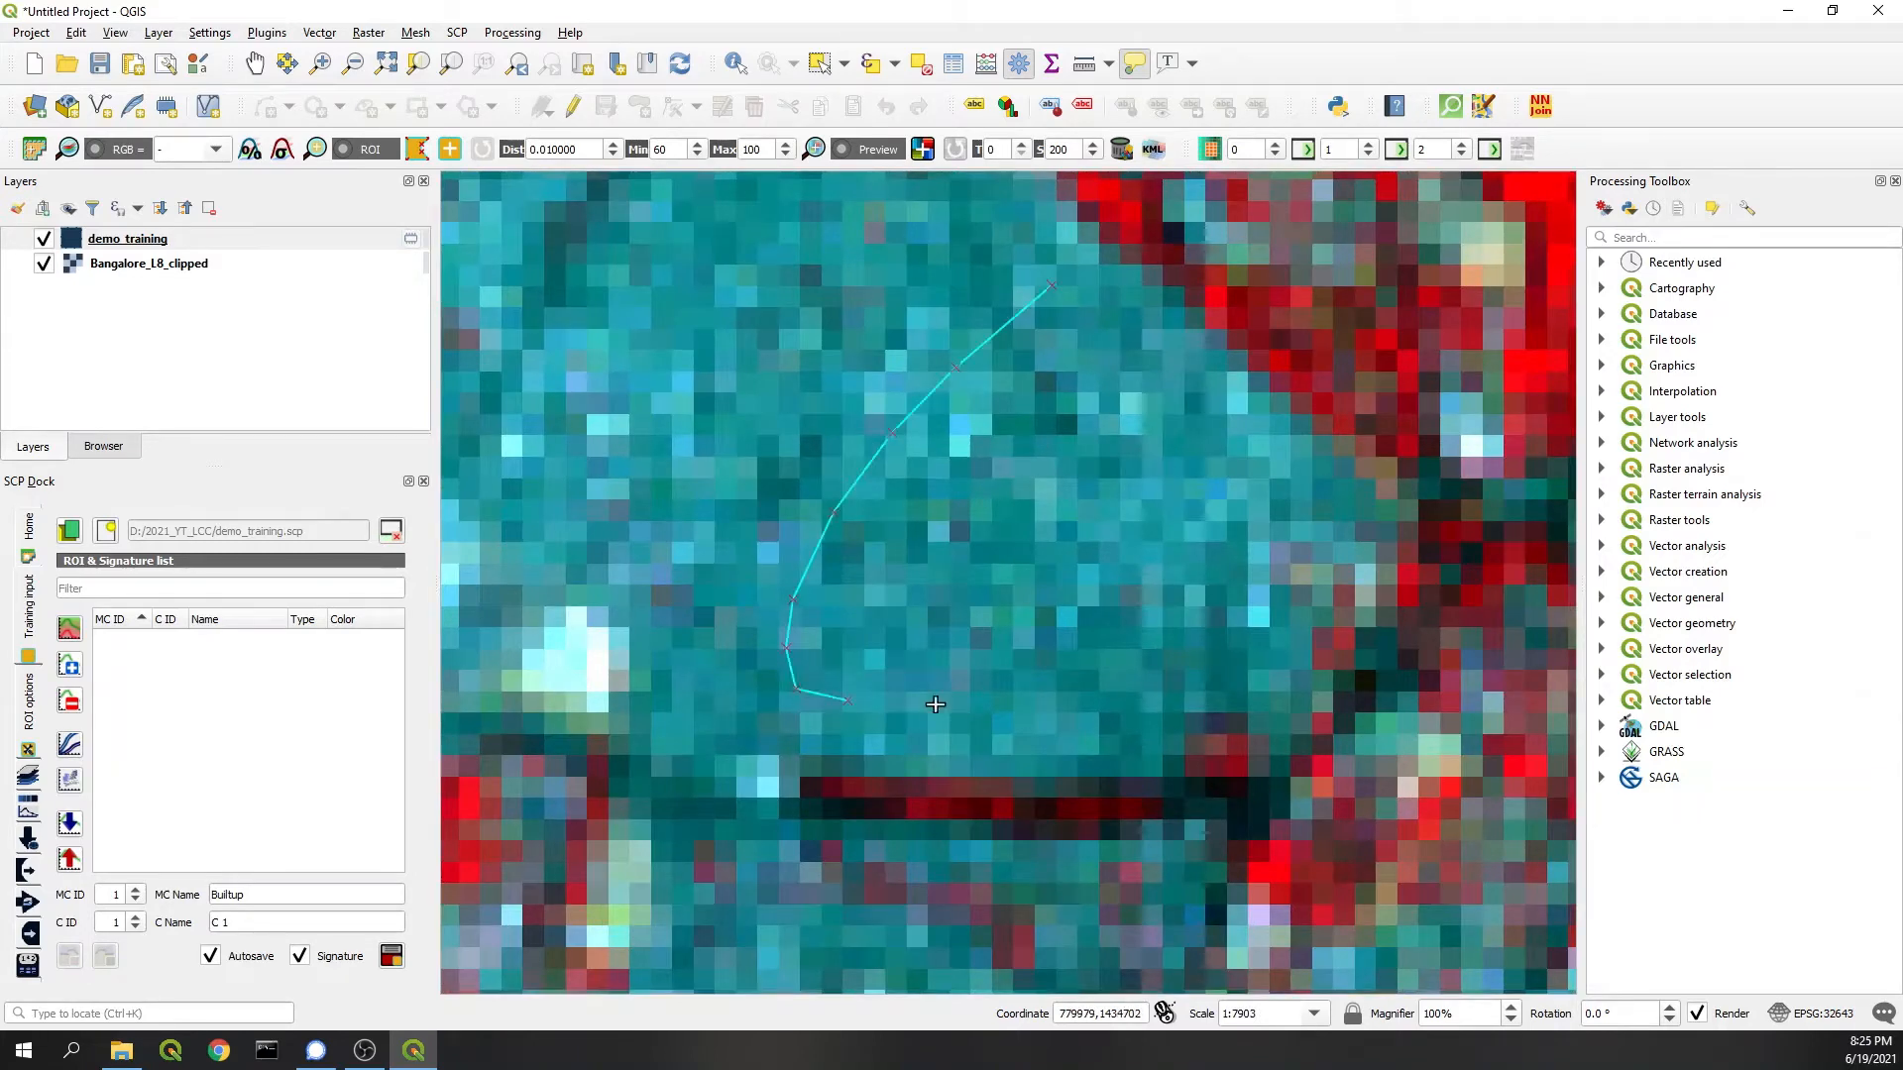
left_click(954, 704)
left_click(1167, 687)
left_click(1258, 597)
left_click(1268, 476)
left_click(1229, 382)
left_click(1175, 320)
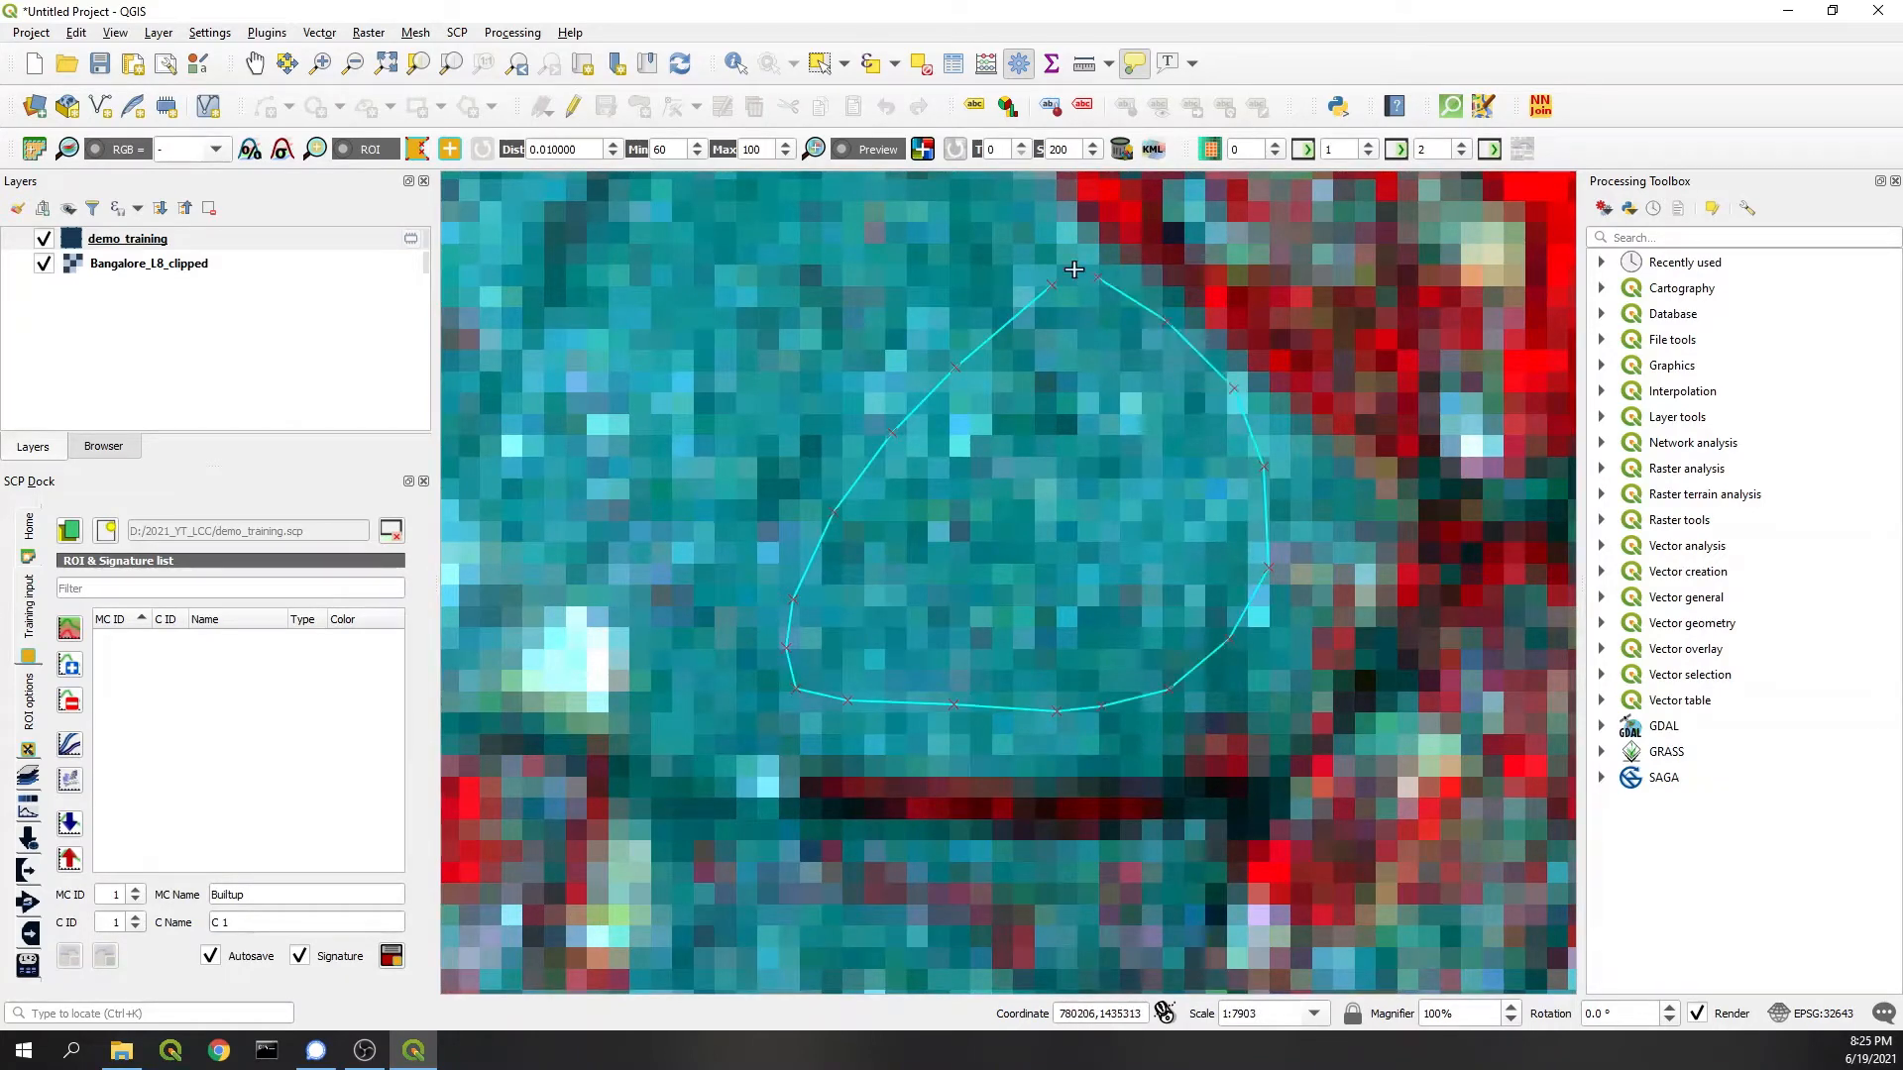
left_click(1108, 282)
right_click(1075, 269)
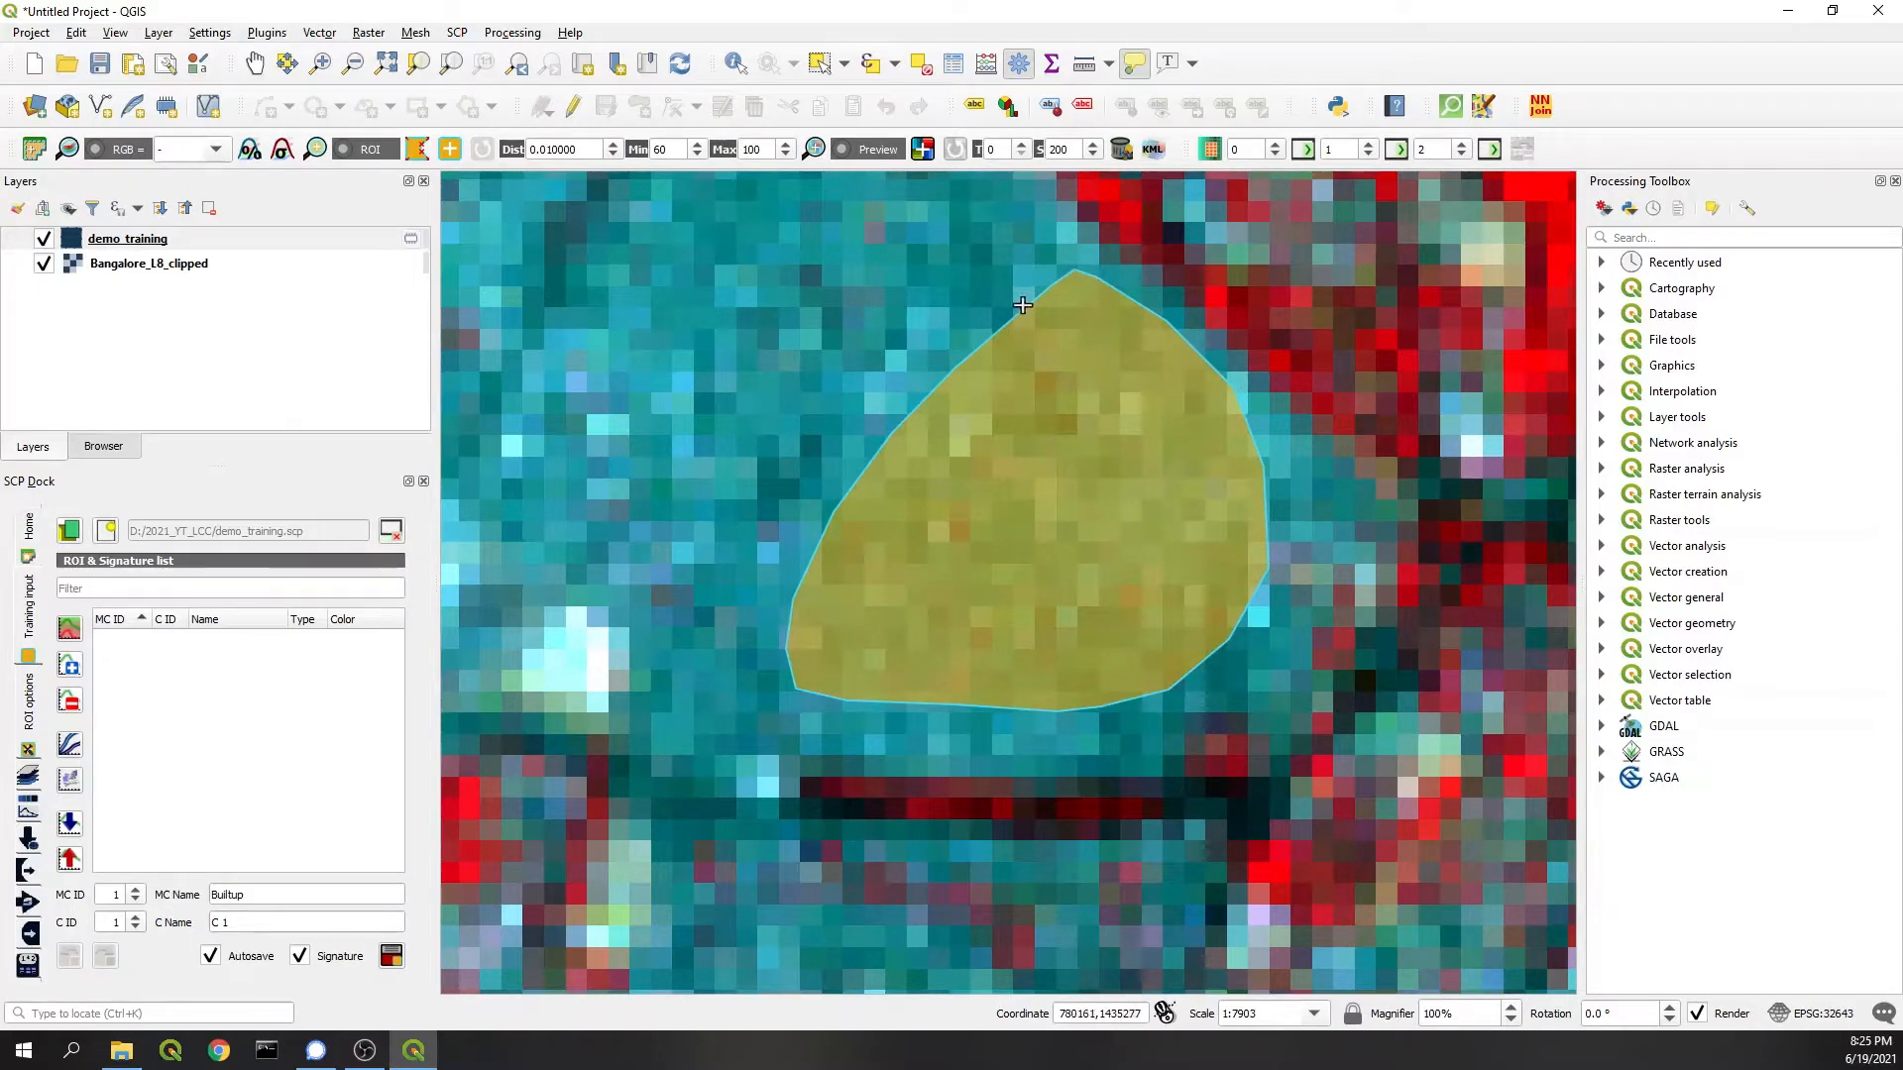
scroll(997, 531, "down", 1)
scroll(996, 531, "down", 1)
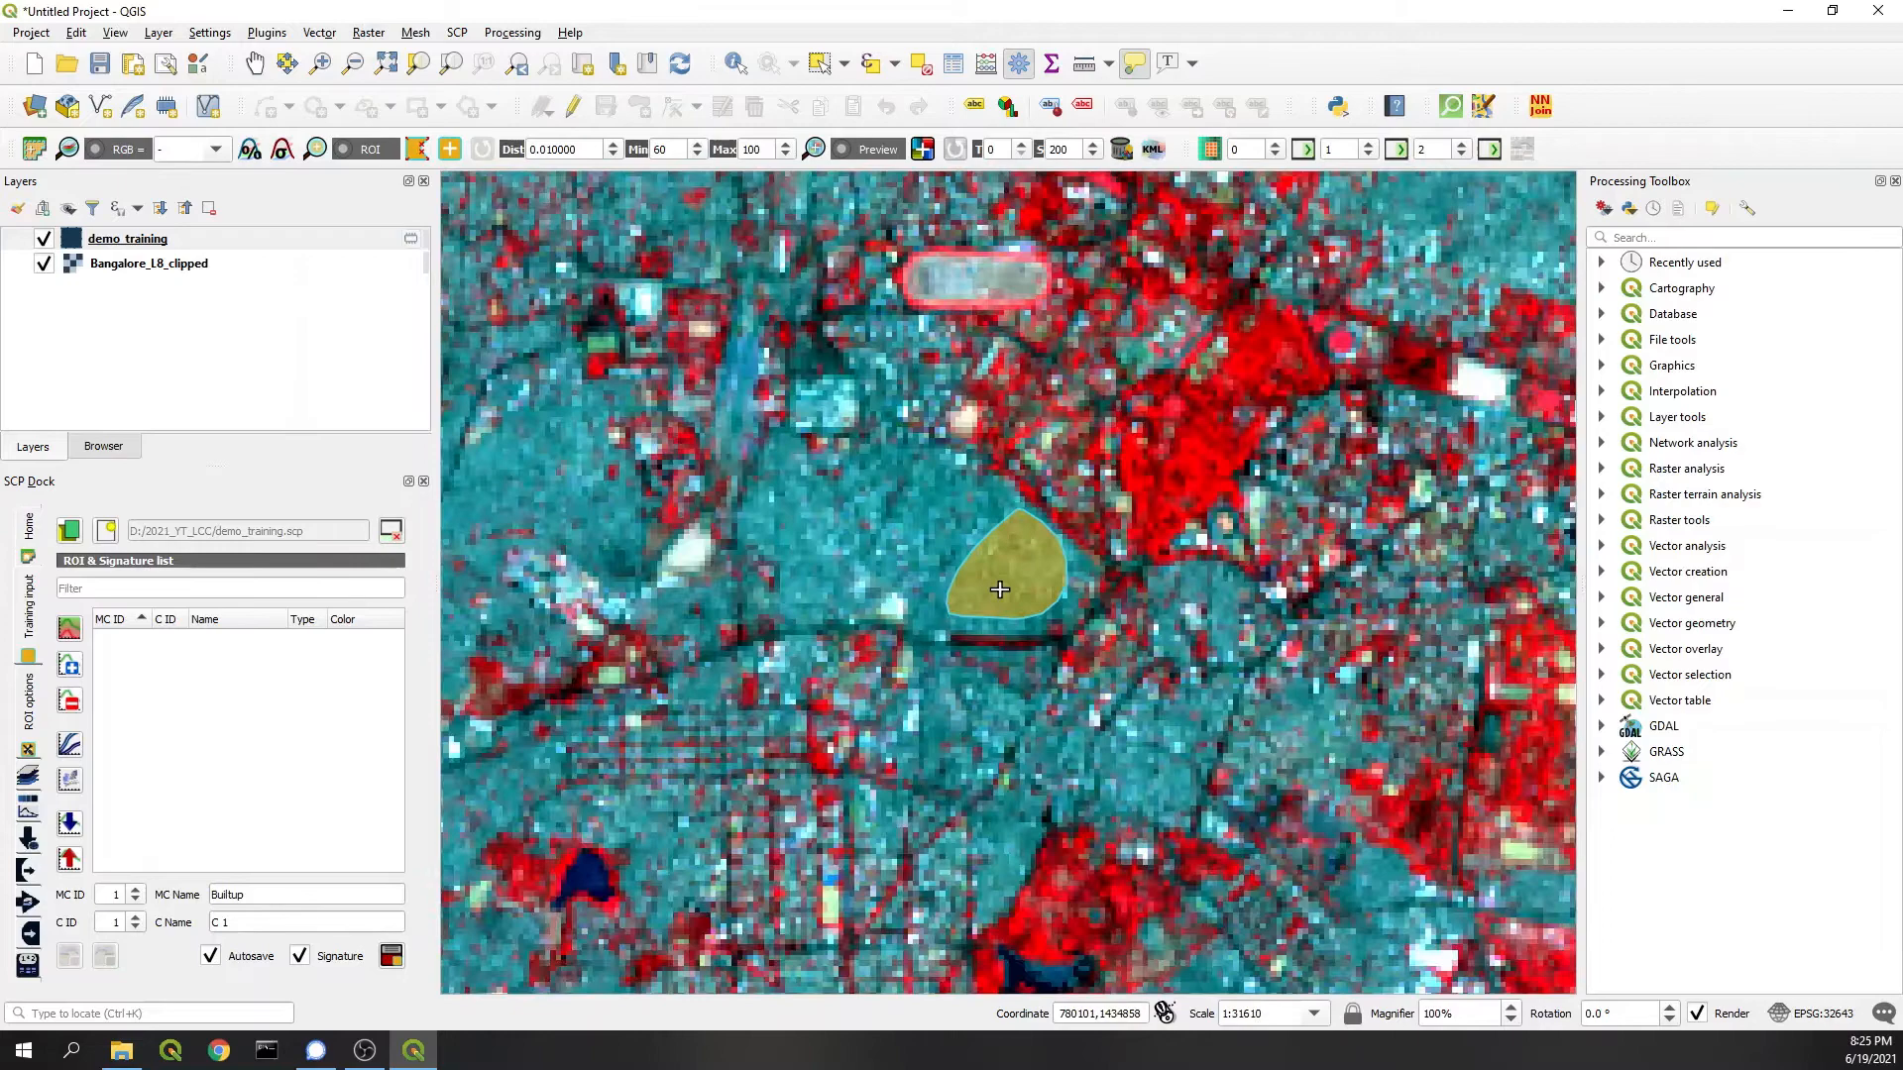
scroll(997, 531, "down", 1)
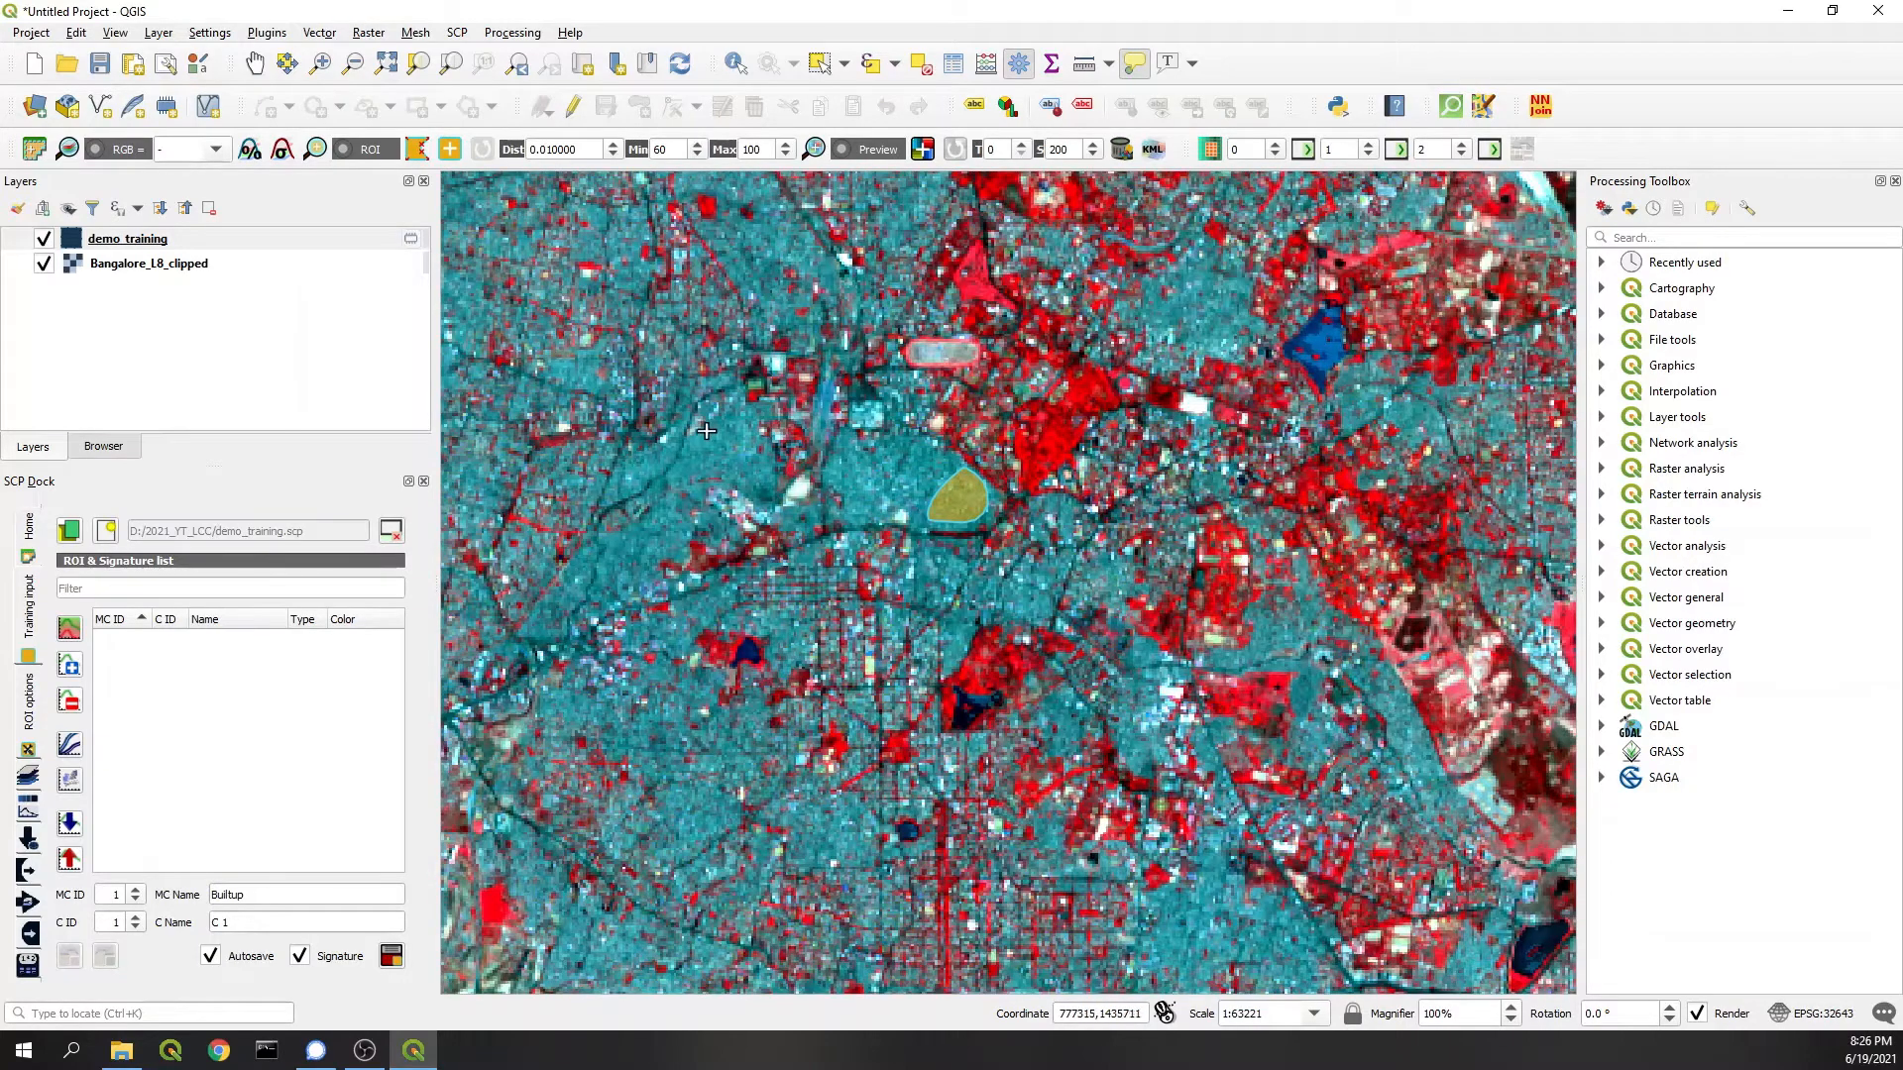
scroll(706, 430, "up", 3)
scroll(706, 430, "down", 1)
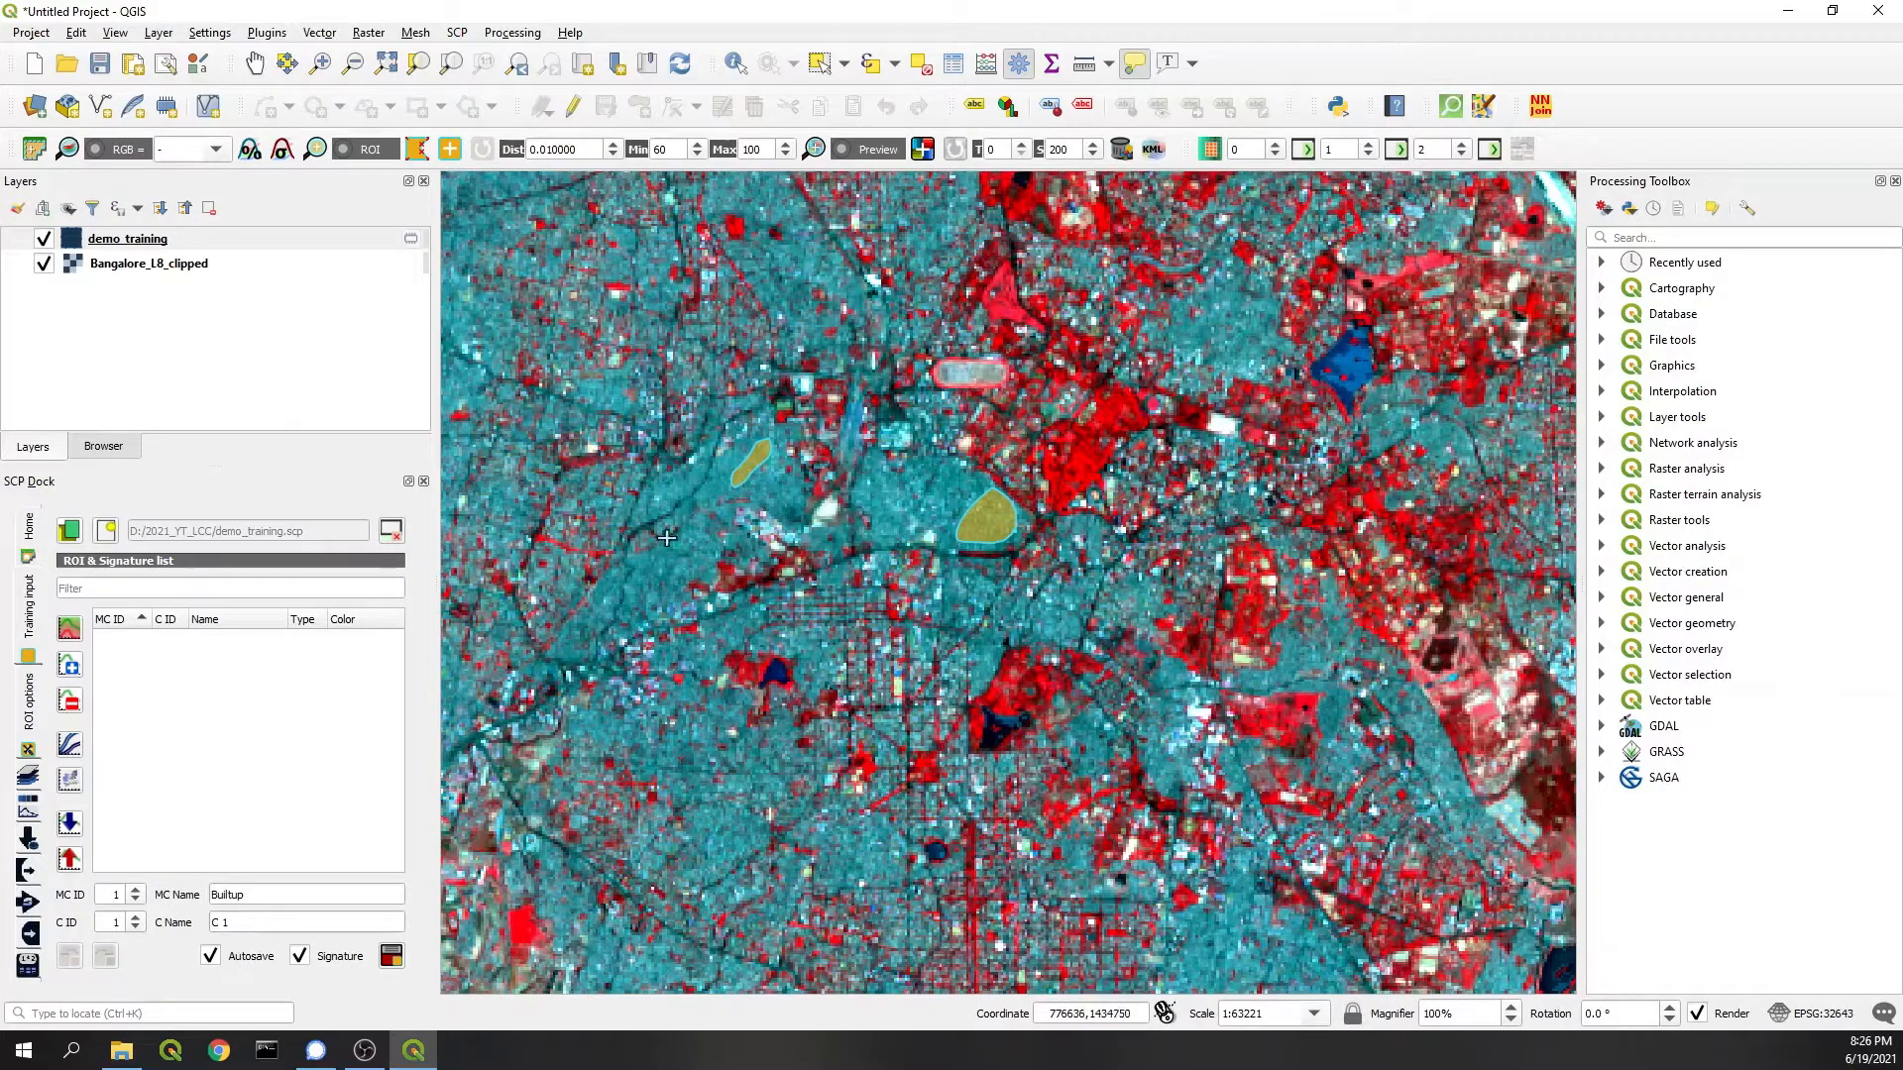
scroll(659, 546, "up", 1)
scroll(659, 547, "up", 1)
scroll(770, 569, "down", 2)
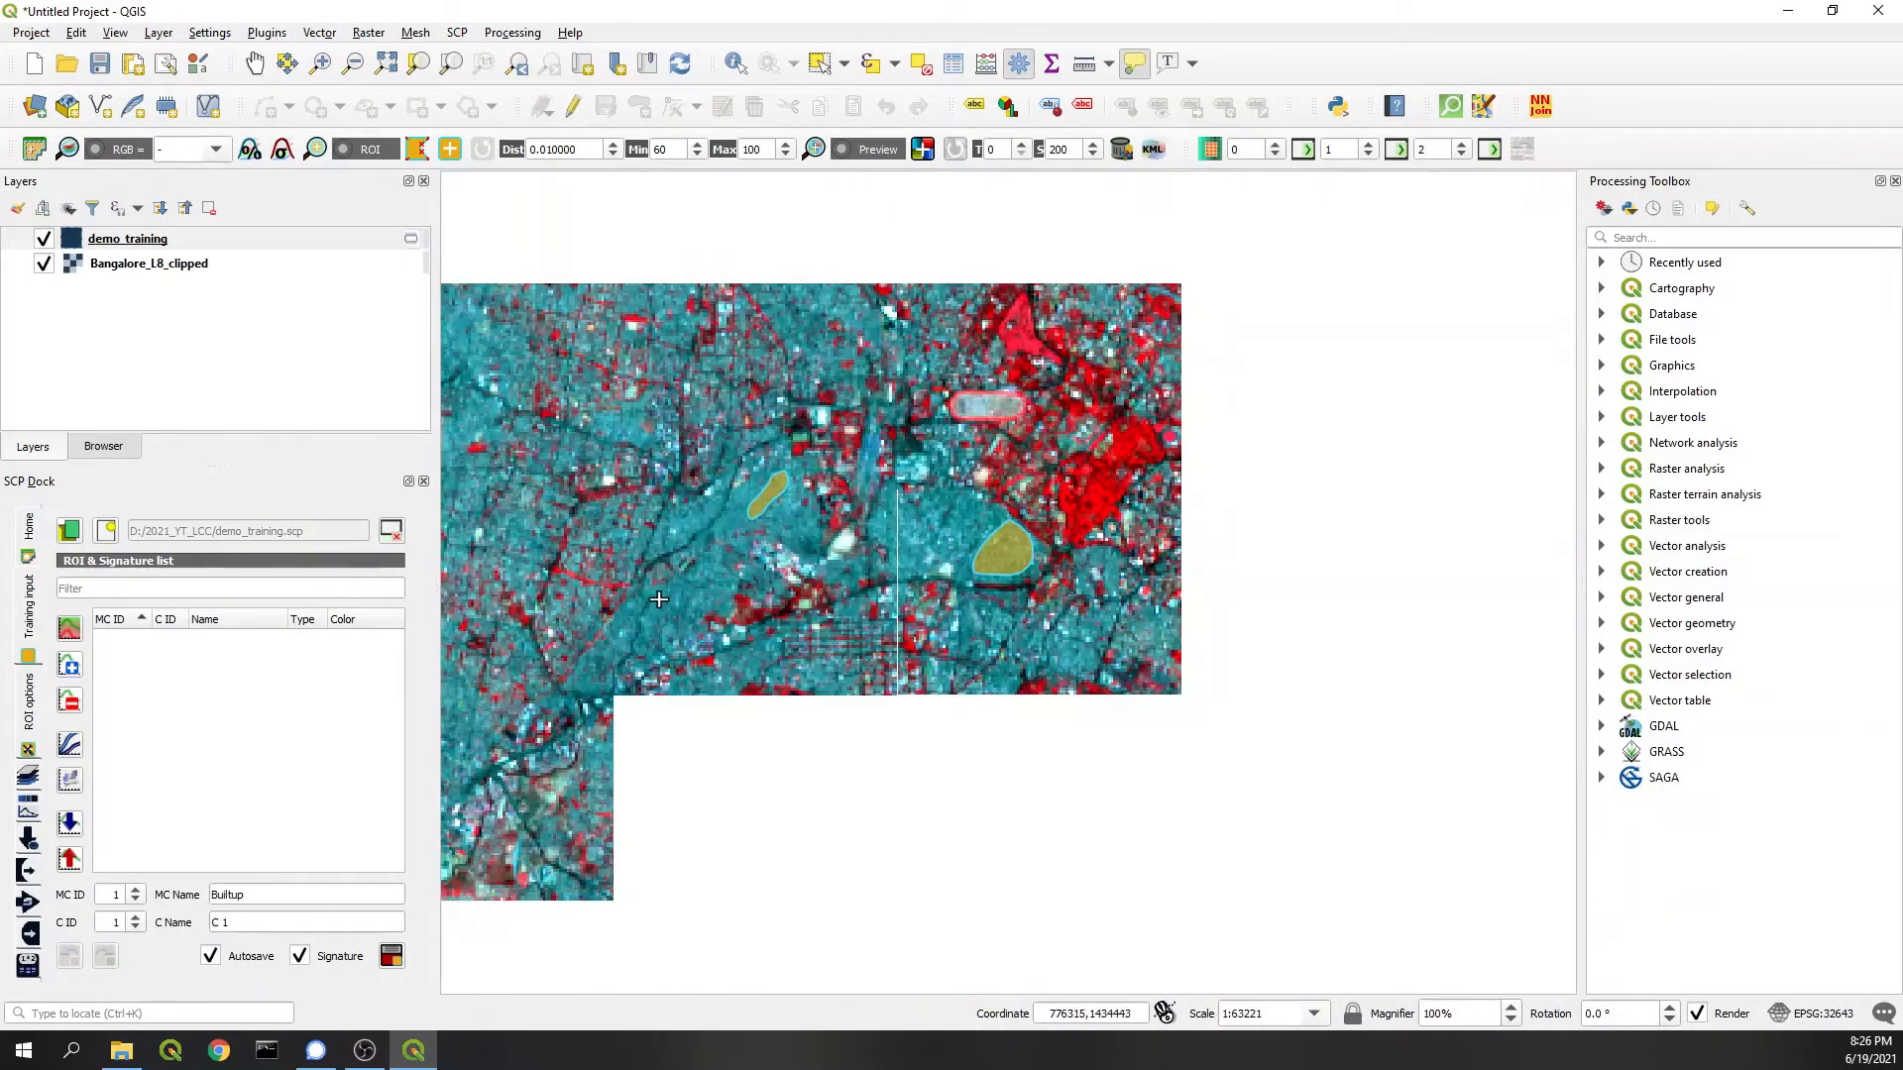
scroll(699, 543, "down", 2)
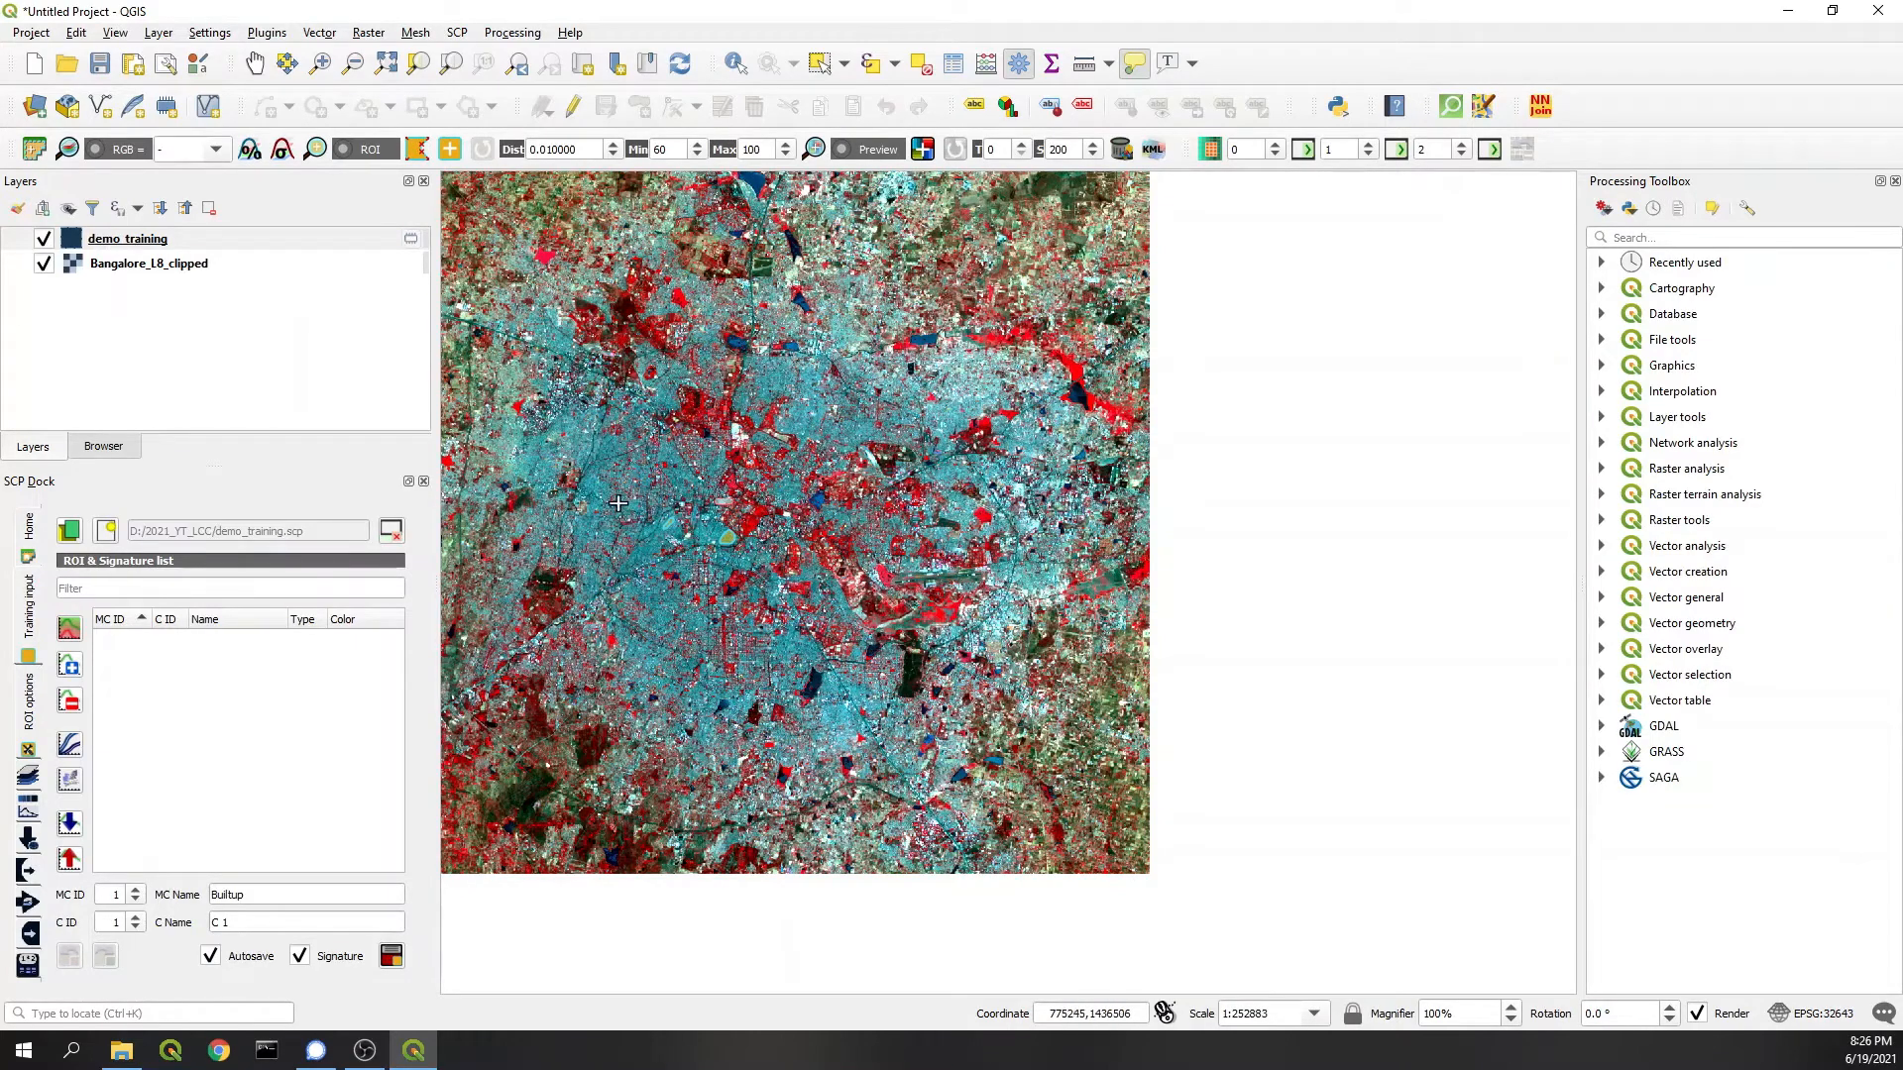
scroll(625, 506, "up", 2)
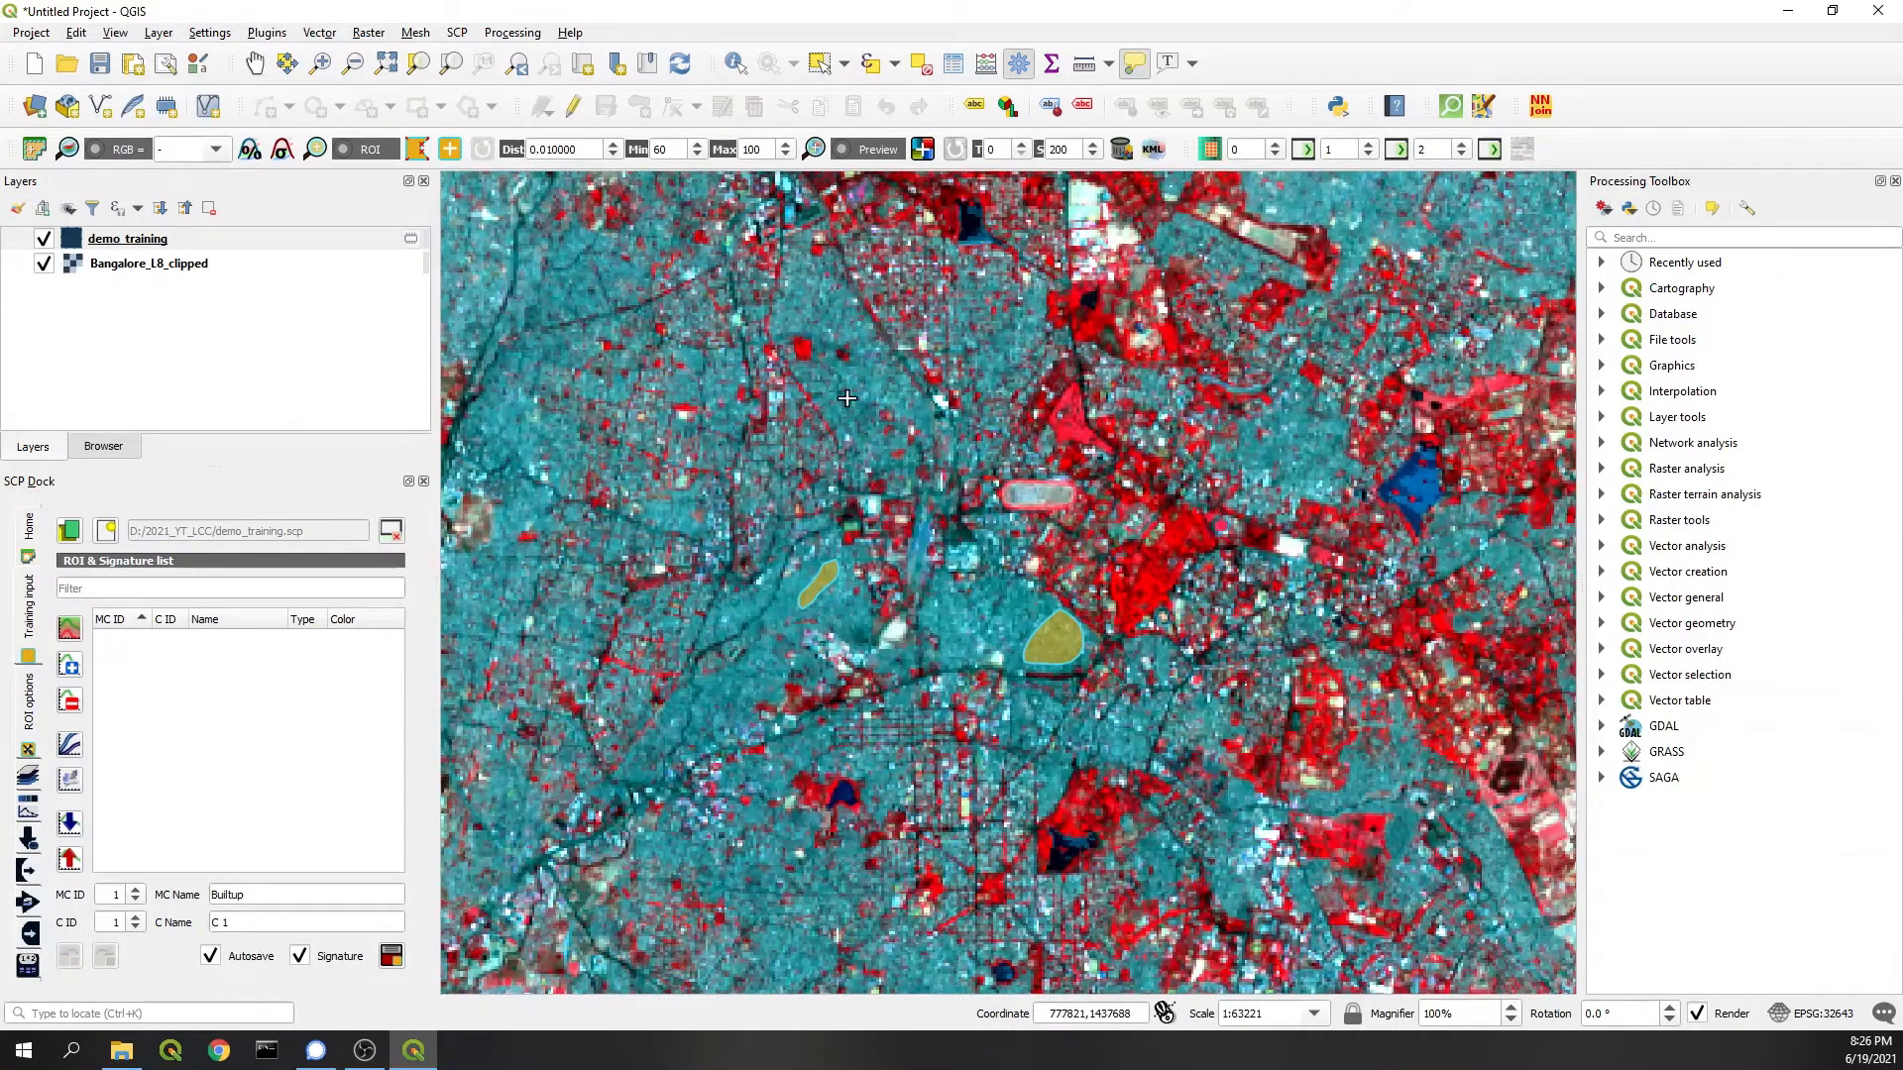
scroll(922, 454, "down", 1)
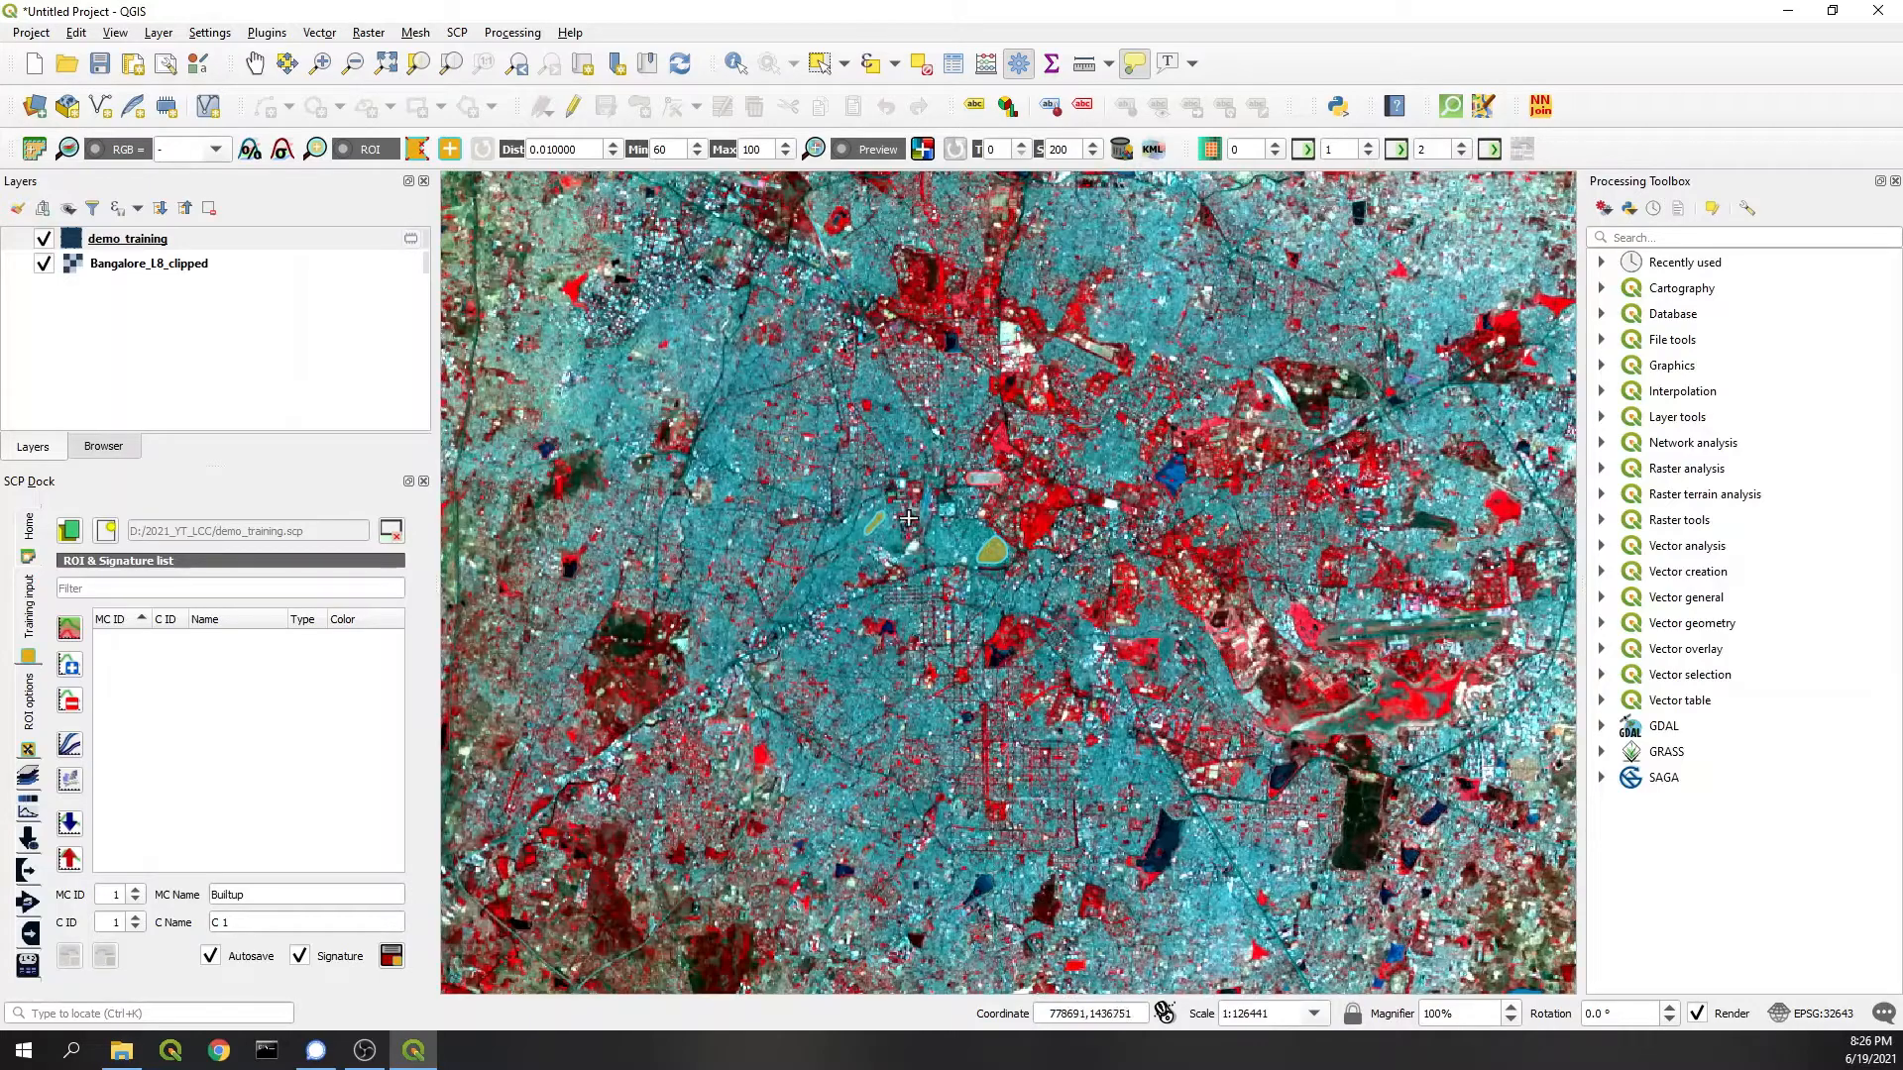
scroll(967, 535, "up", 1)
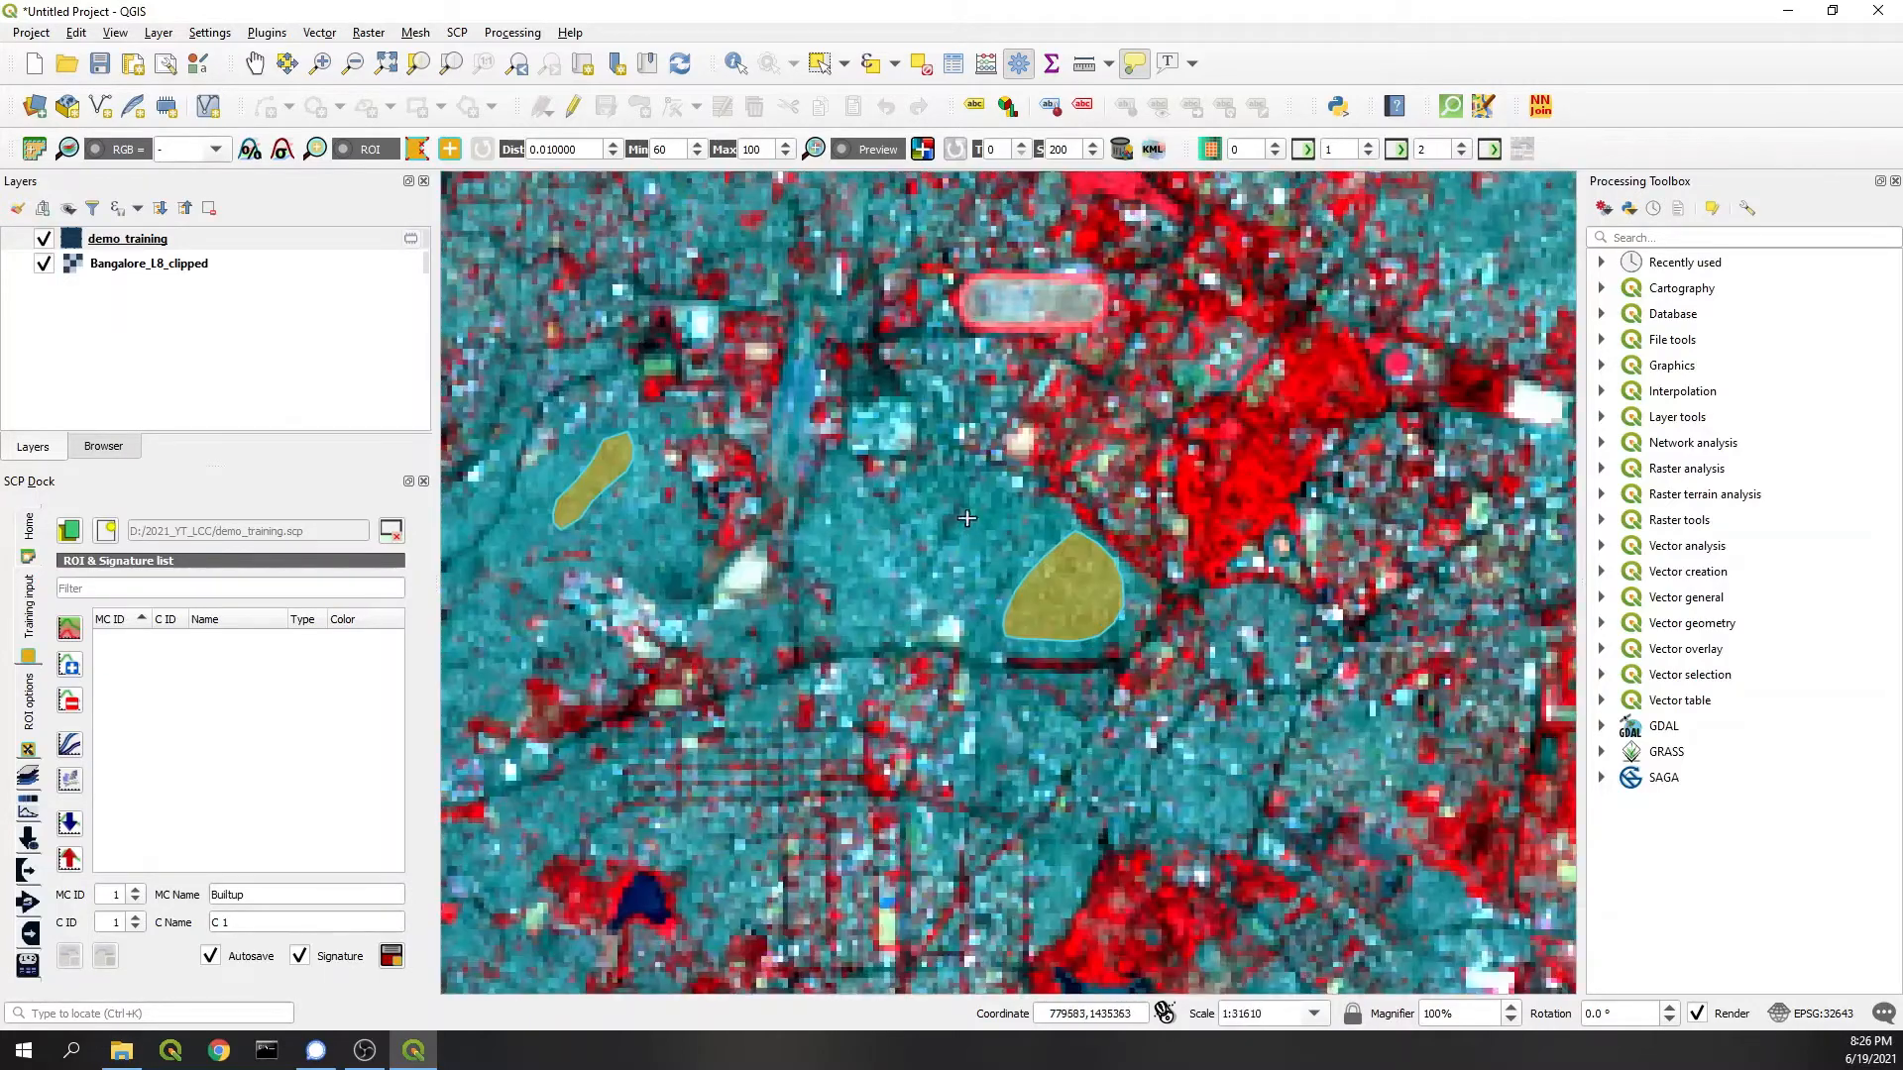
Step: Trace another Builtup polygon to the west and save the ROIs as training signatures
left_click_drag(1064, 484, 1131, 460)
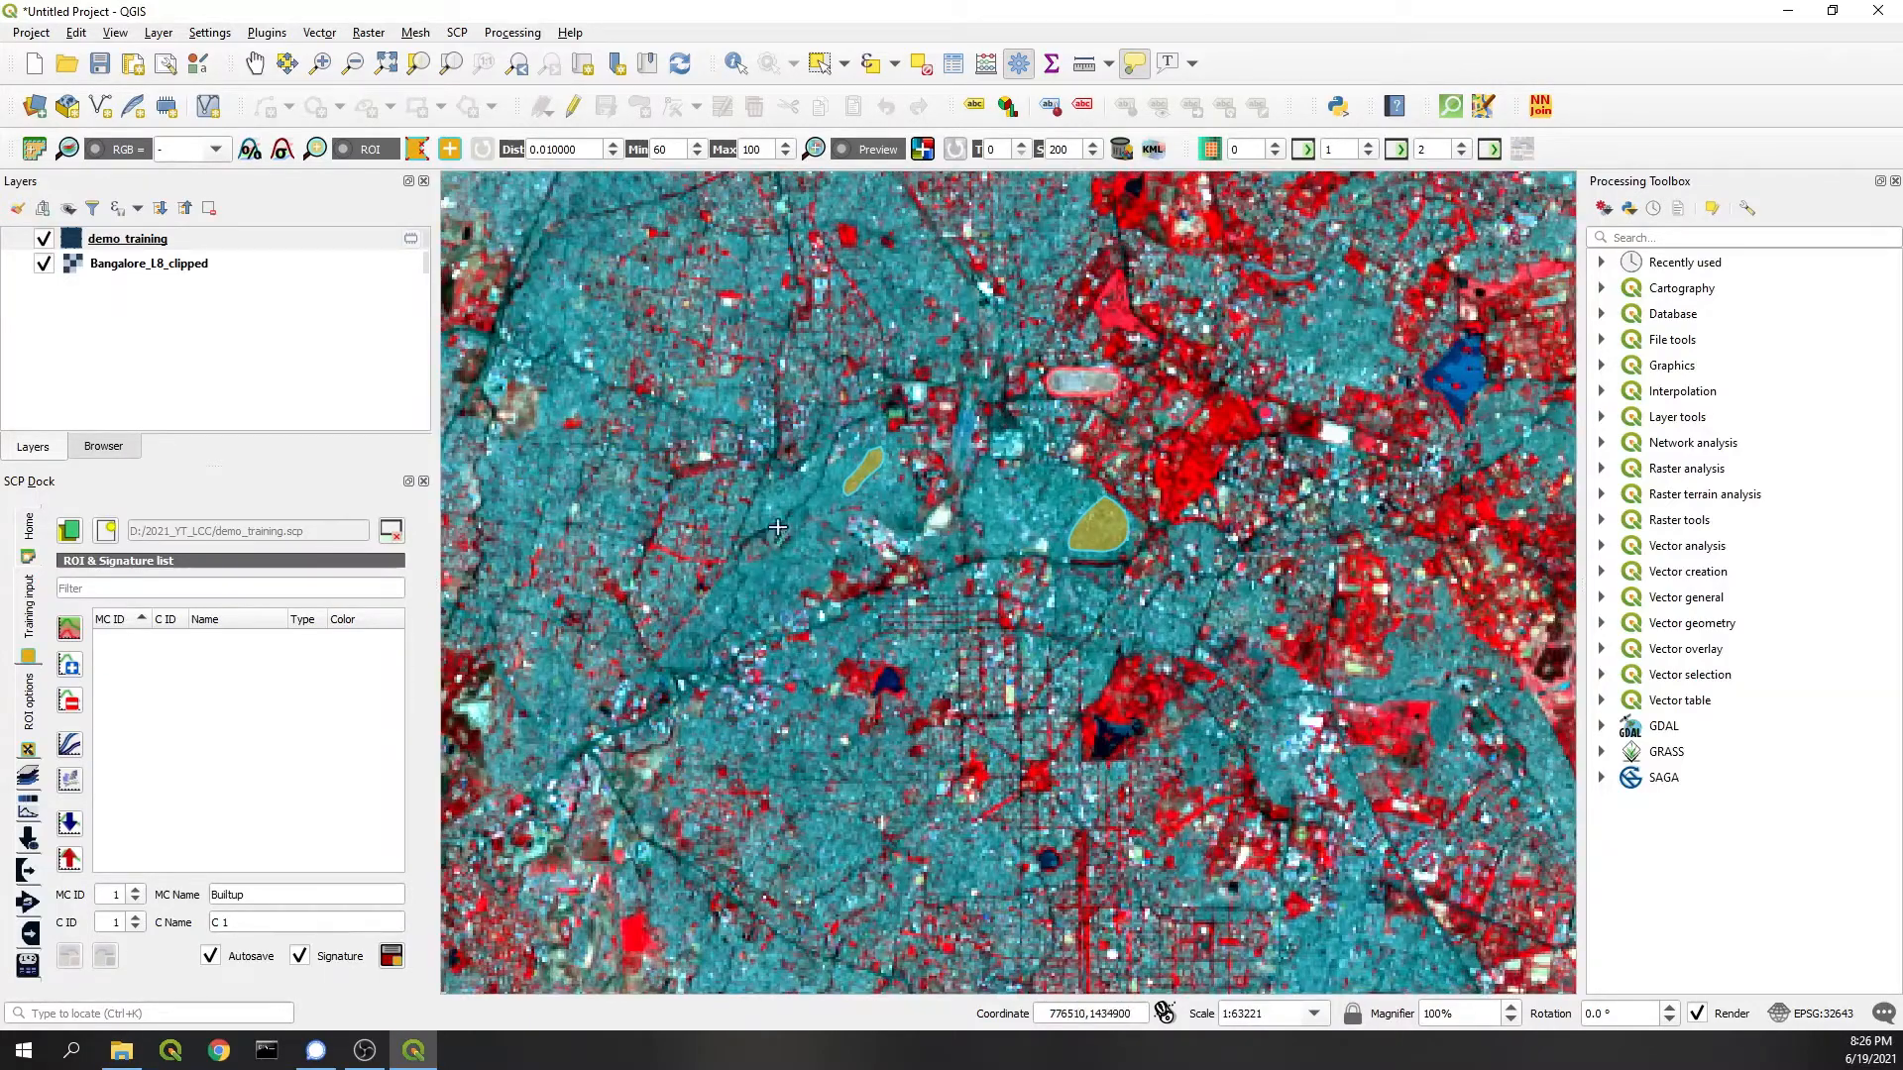
scroll(758, 500, "up", 1)
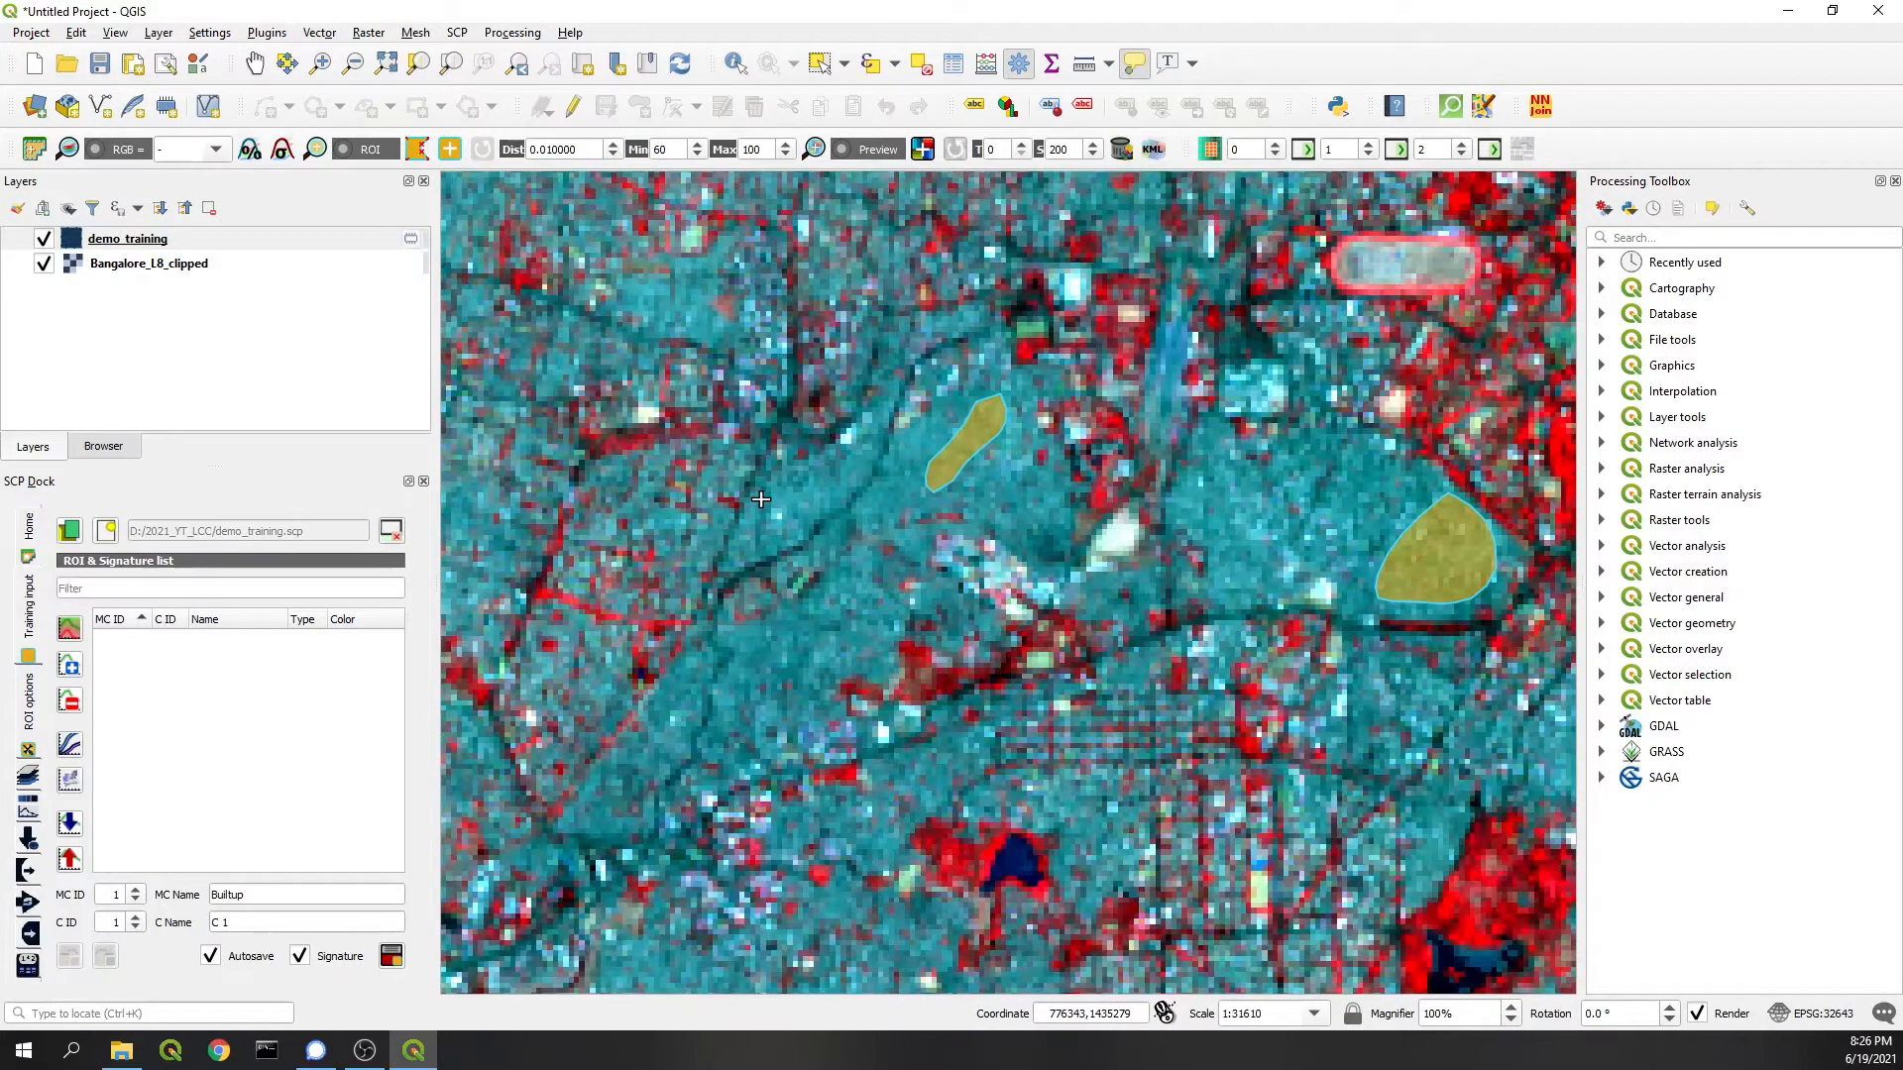
scroll(785, 477, "up", 1)
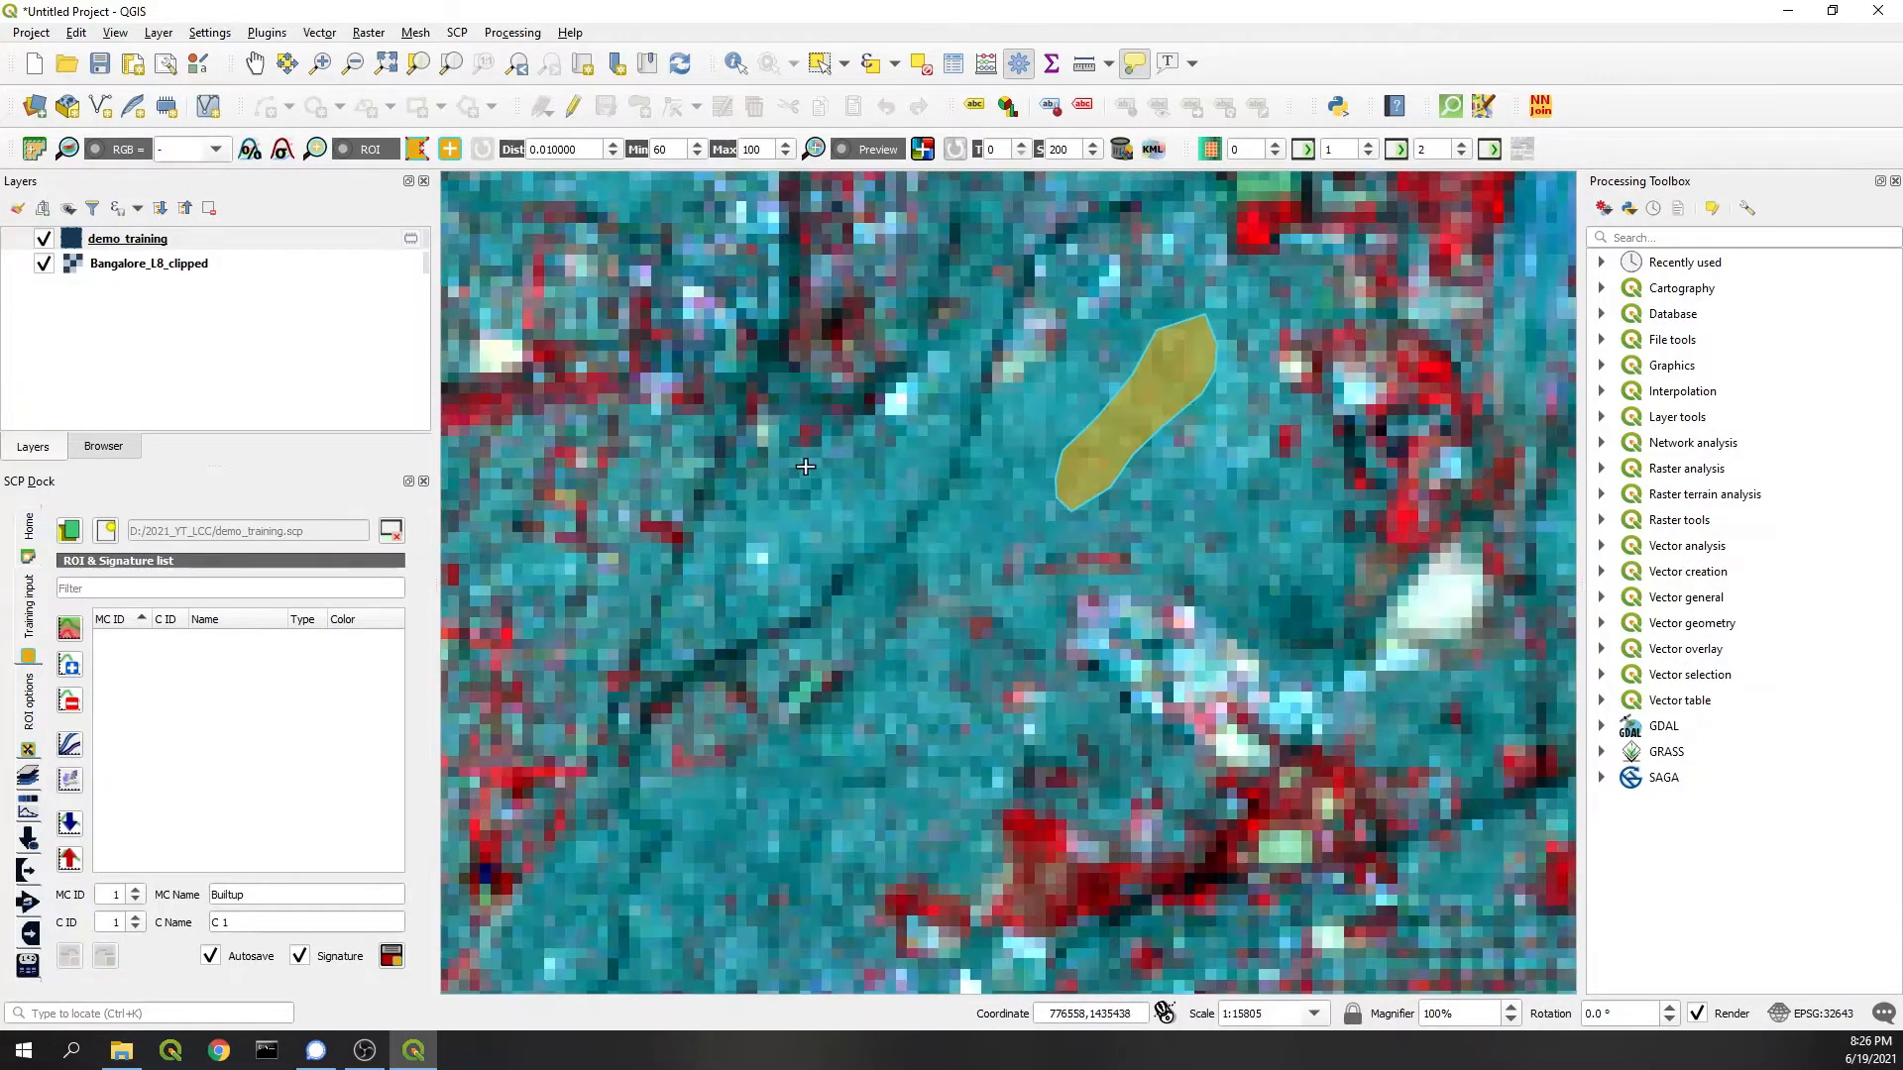
left_click(807, 458)
left_click(749, 478)
left_click(743, 517)
left_click(804, 583)
left_click(878, 544)
left_click(921, 474)
right_click(879, 443)
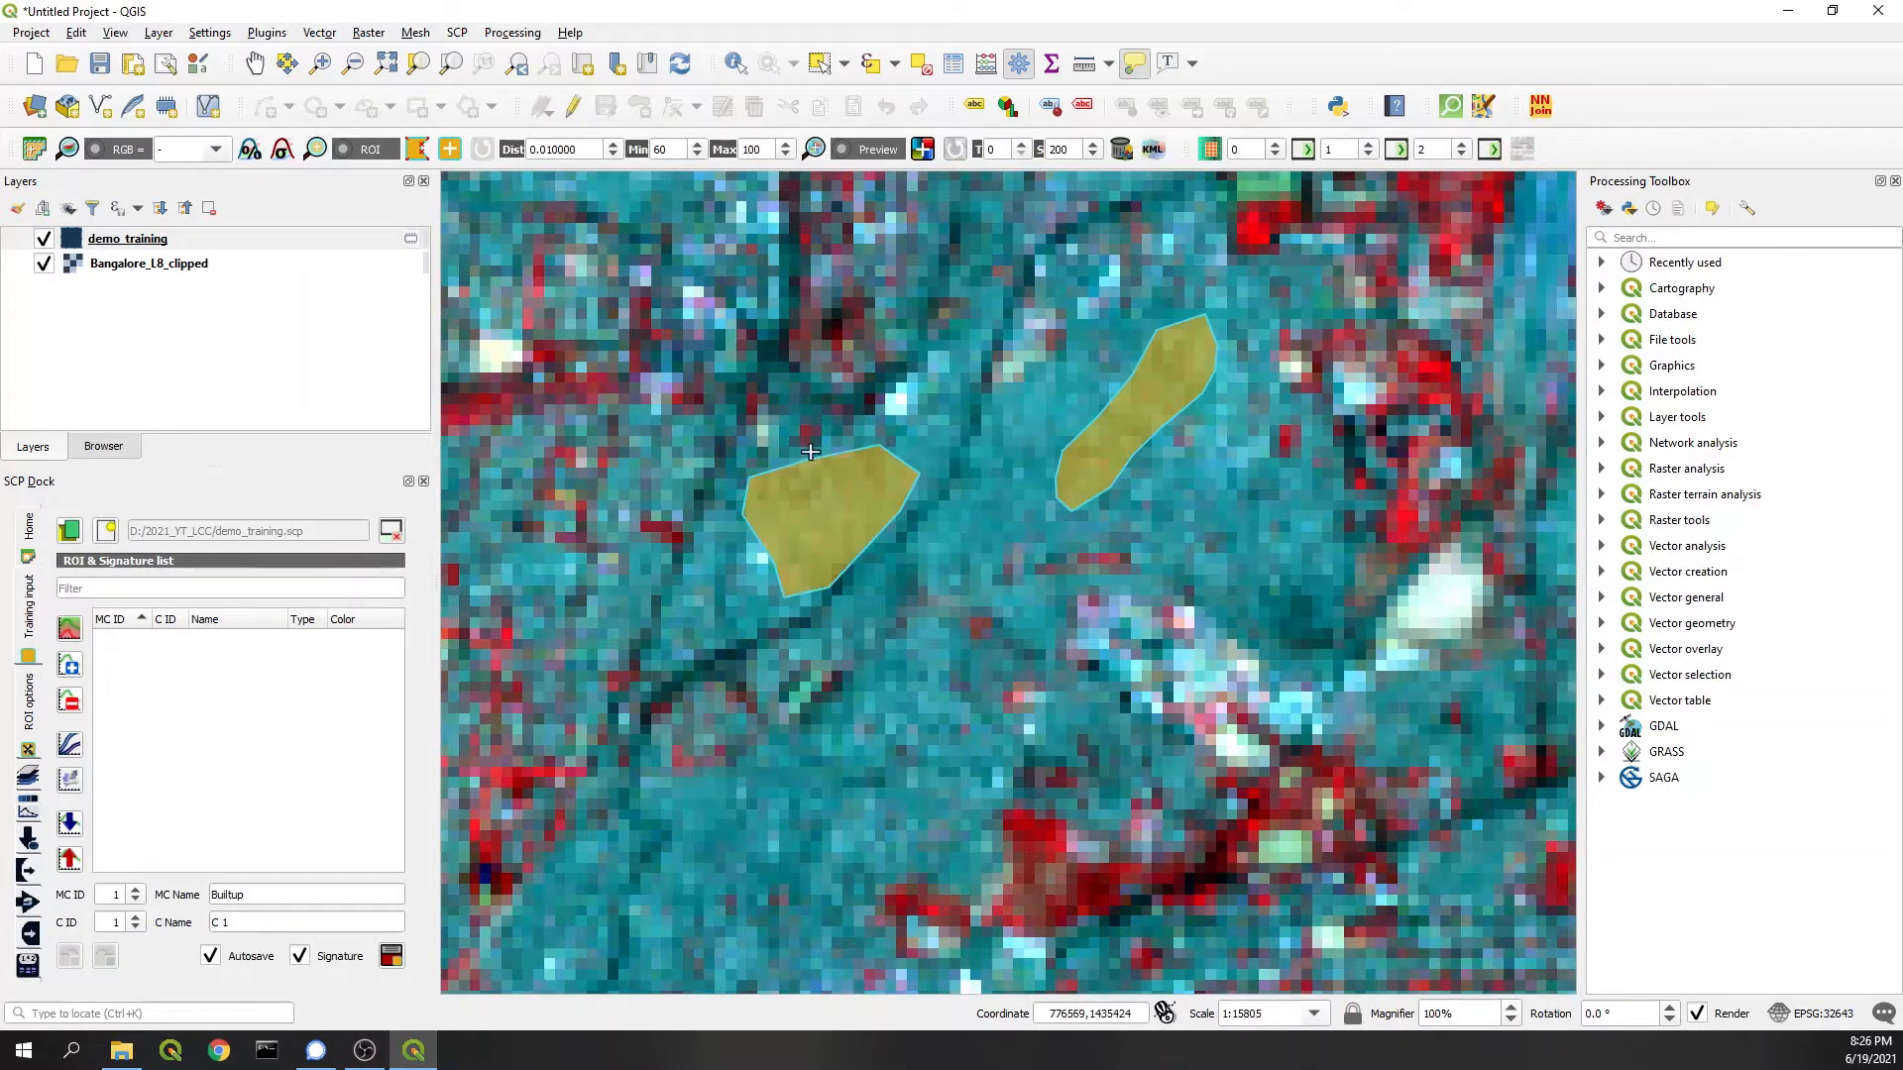
scroll(804, 446, "down", 1)
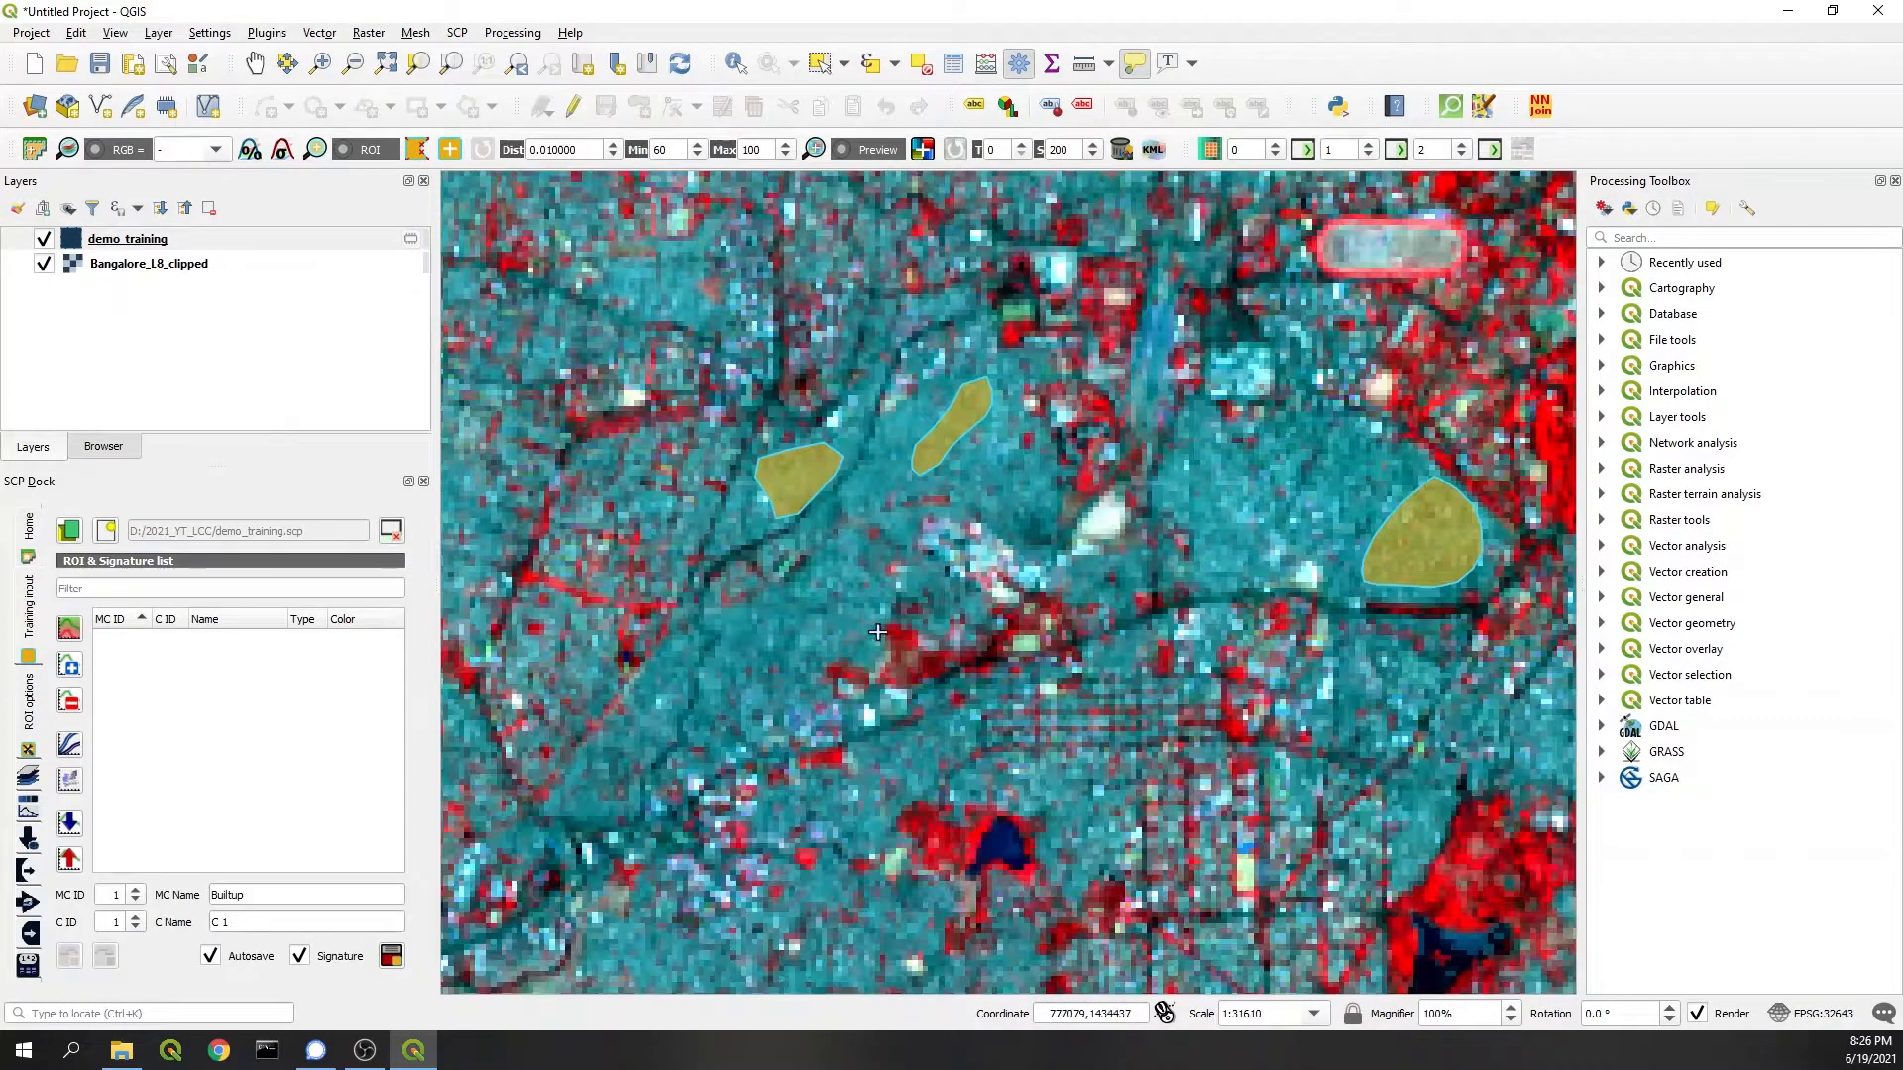
left_click(390, 958)
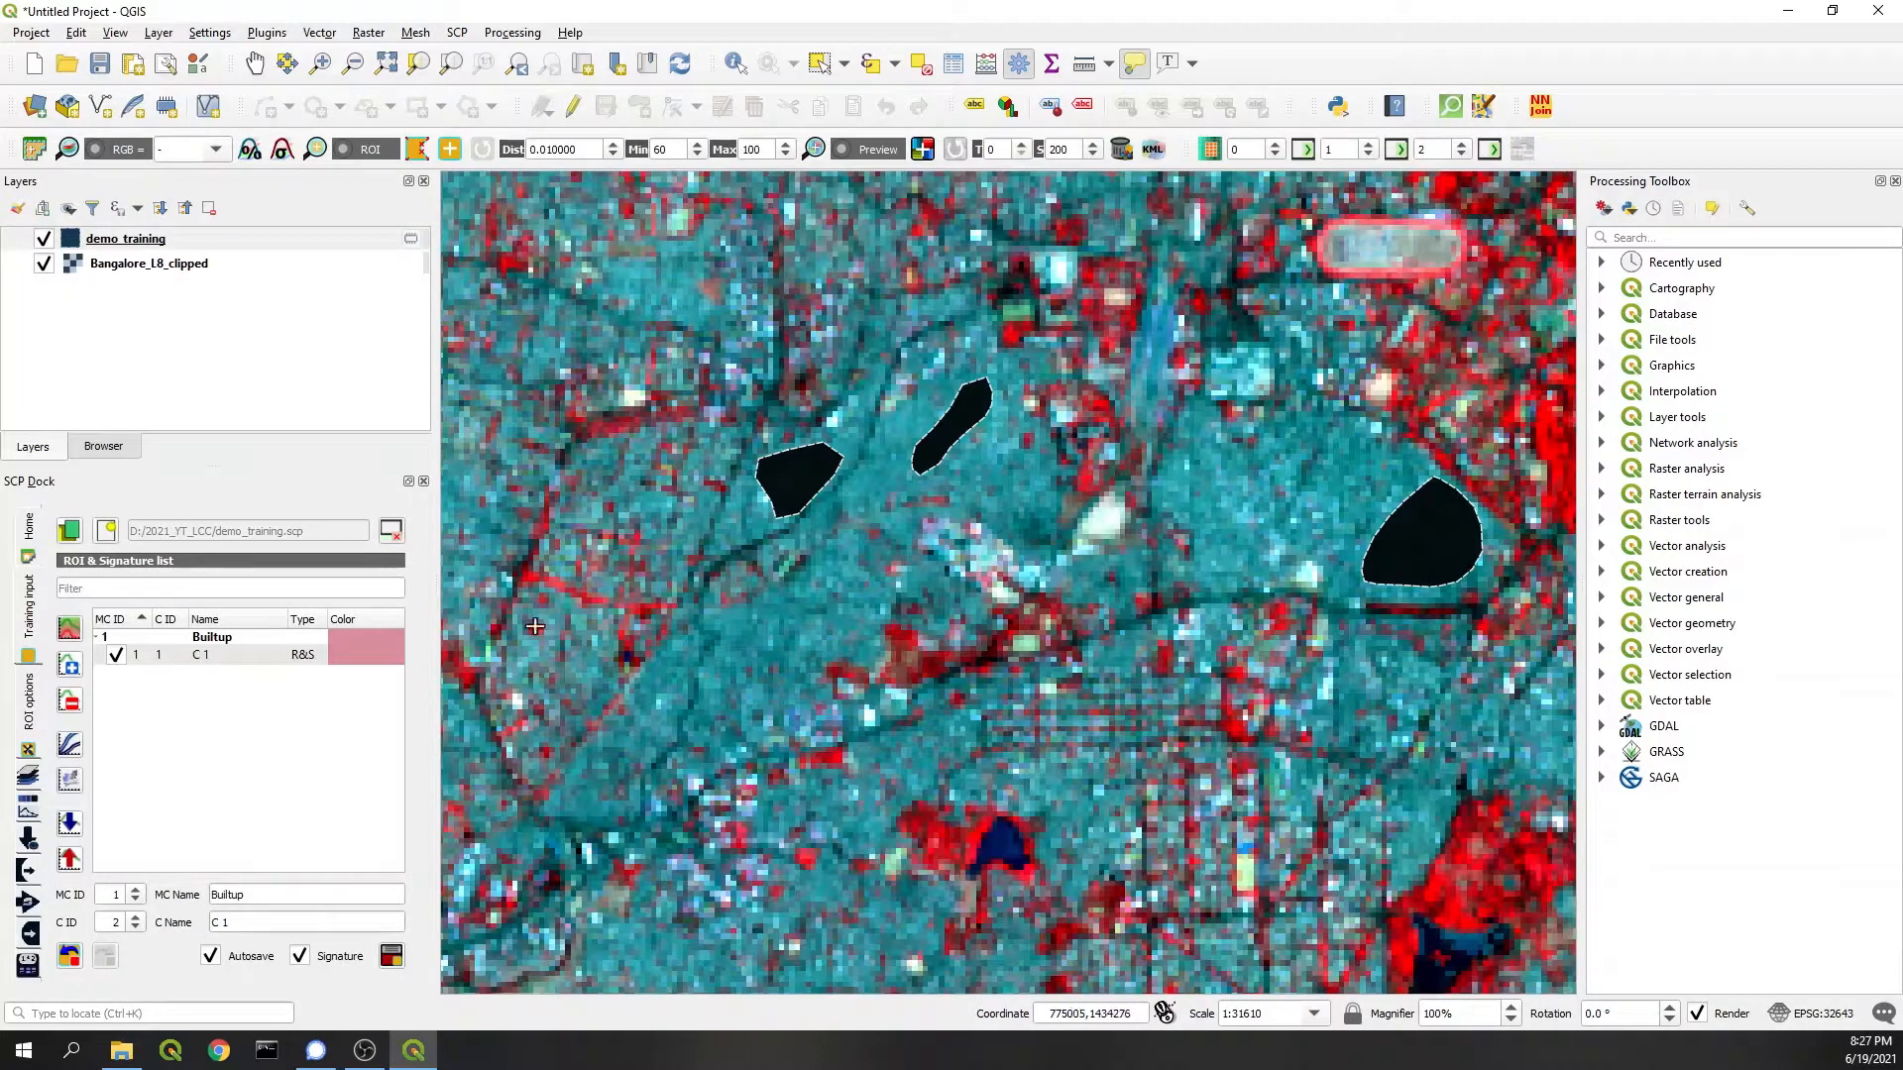
scroll(692, 562, "down", 1)
scroll(666, 637, "down", 1)
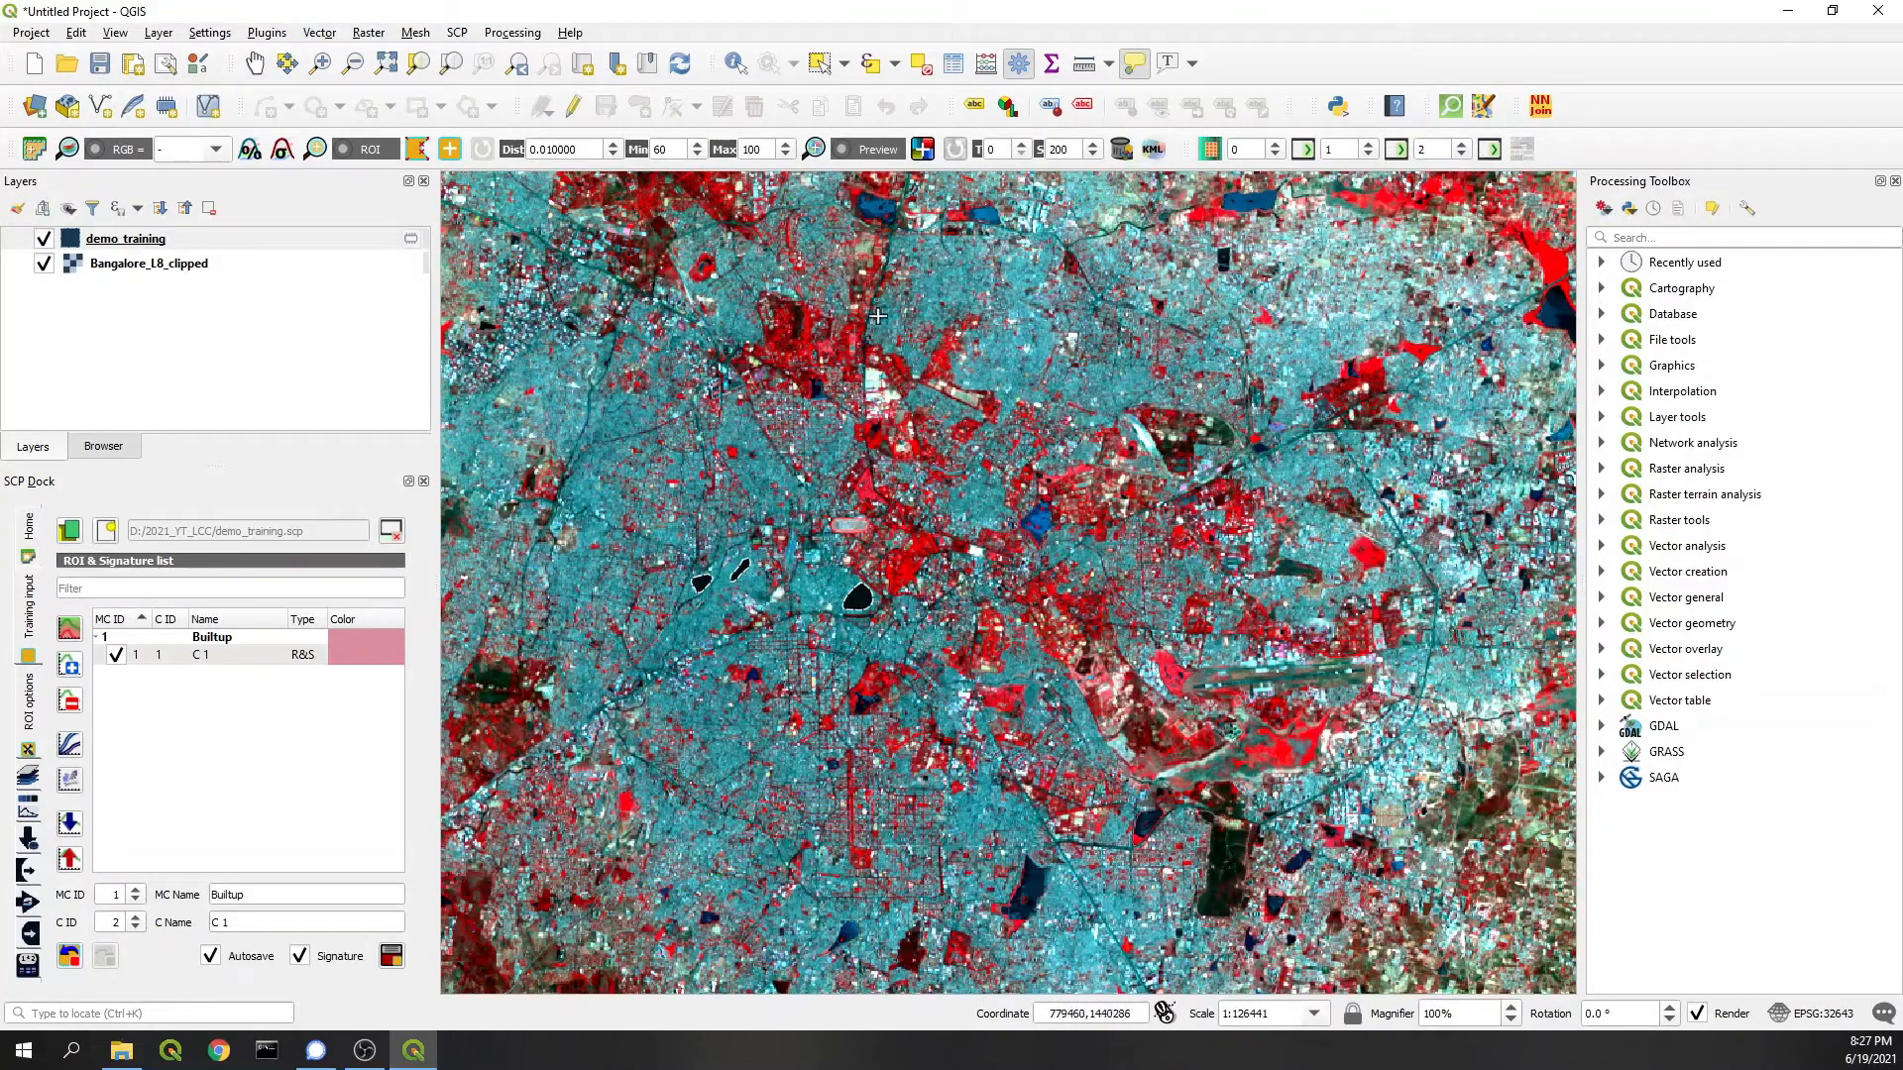
scroll(1037, 243, "up", 1)
scroll(1036, 243, "up", 2)
scroll(1036, 243, "up", 1)
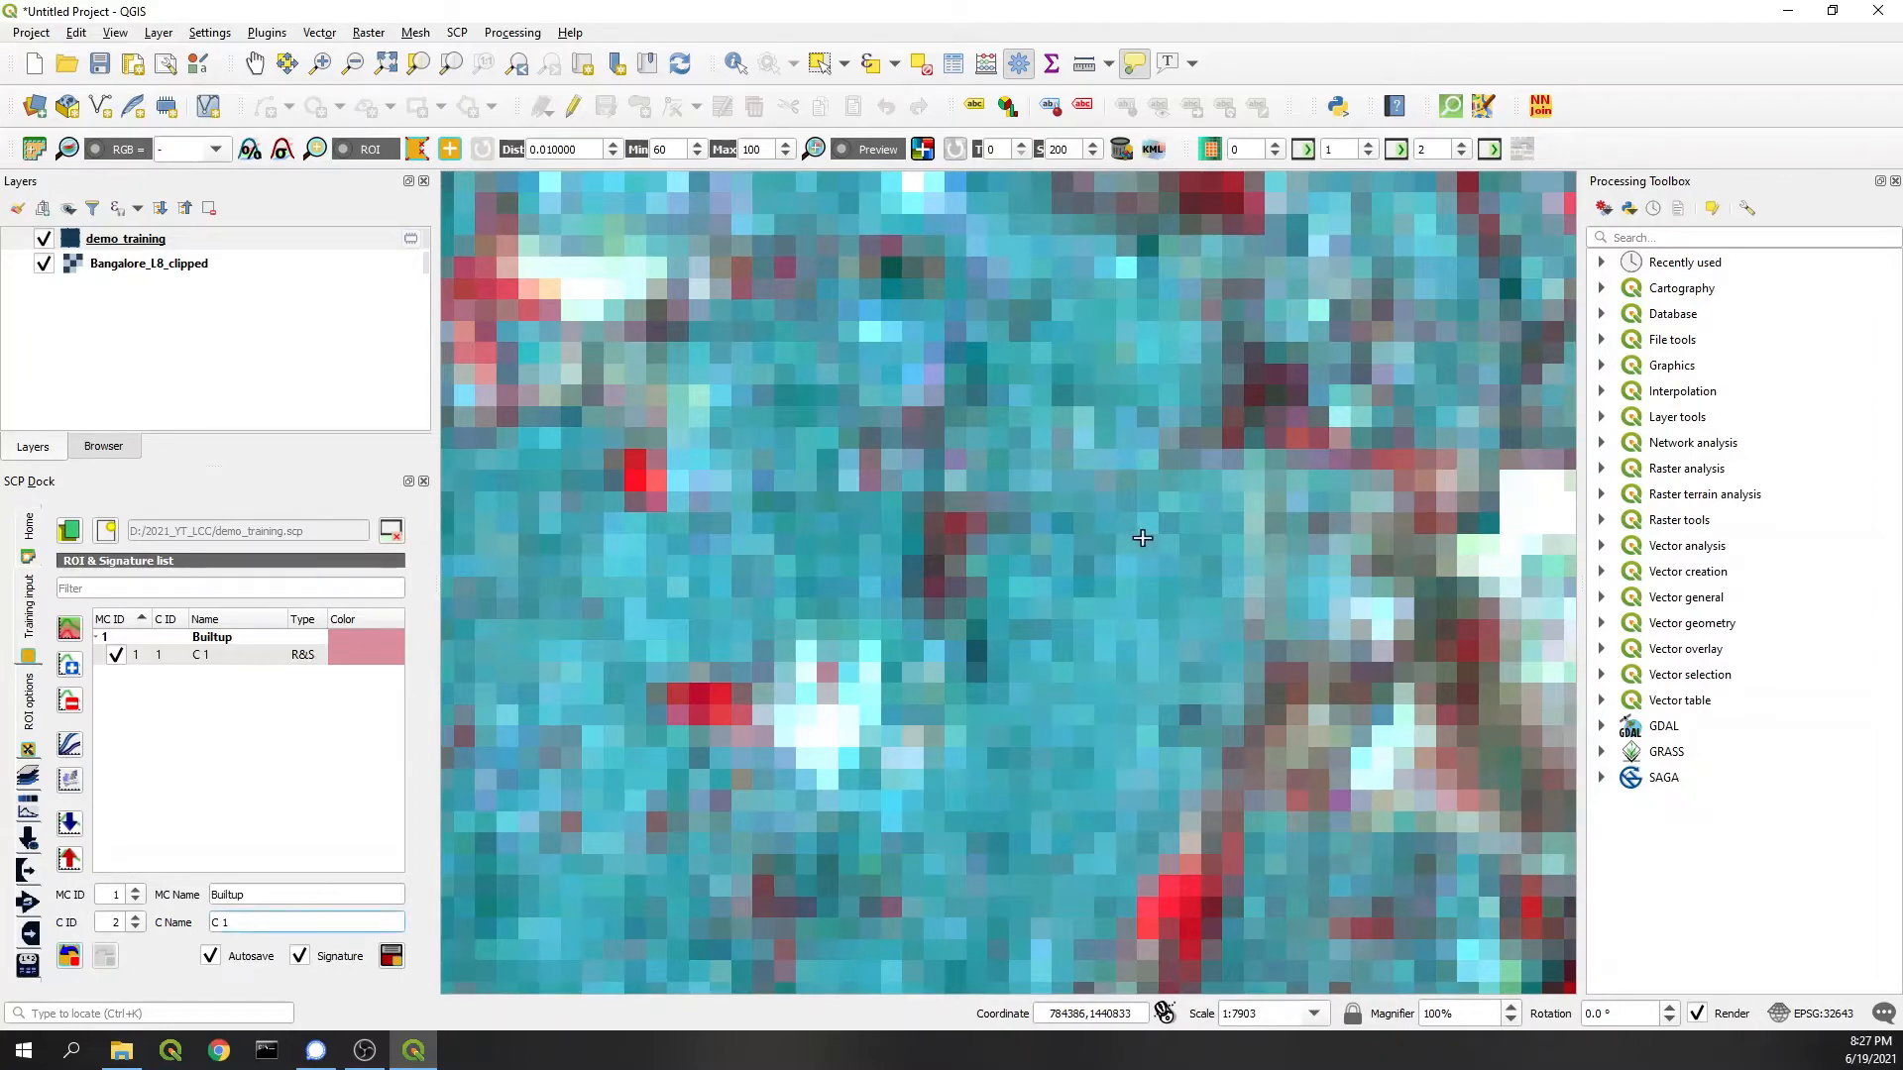
Step: Outline another Builtup training polygon over a built-up area
mouse_move(1094, 572)
left_mouse_down()
mouse_move(988, 715)
mouse_move(1071, 809)
mouse_move(1190, 592)
left_mouse_up()
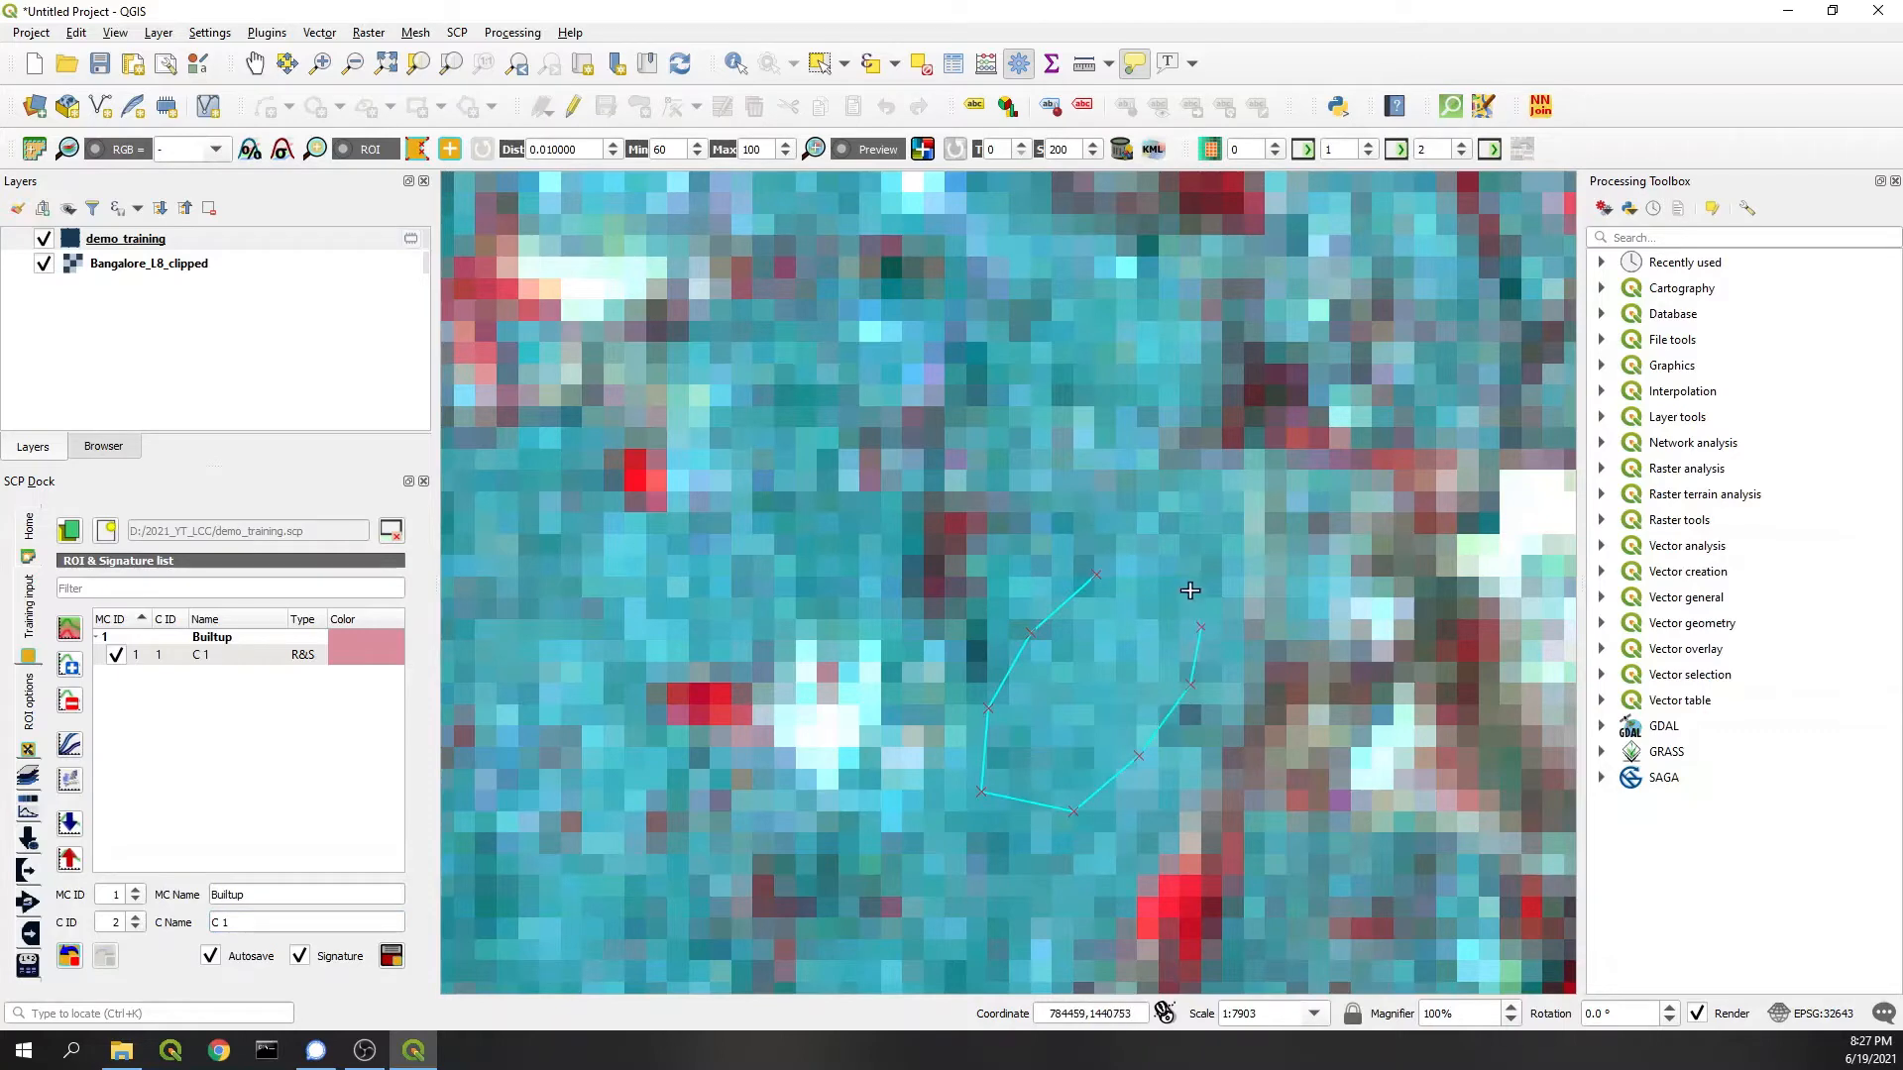
left_click(1190, 592)
right_click(1078, 578)
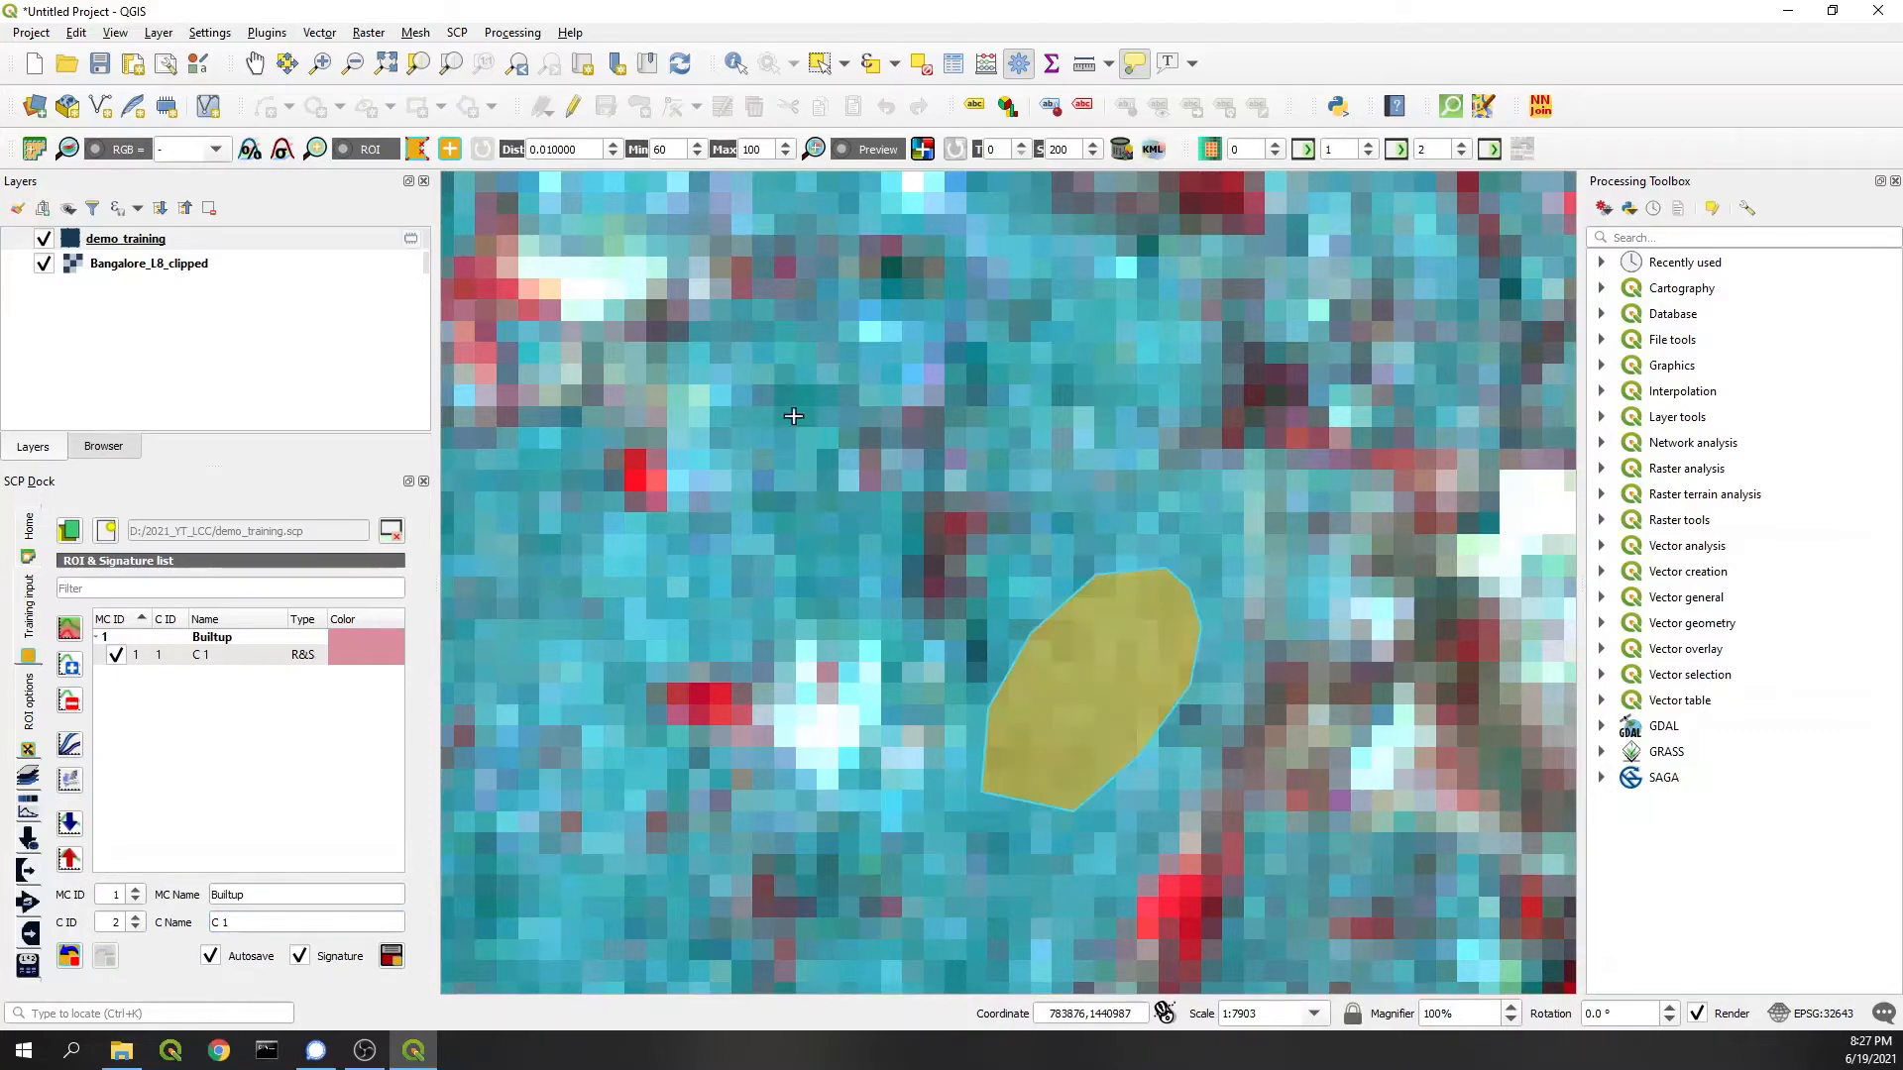
scroll(792, 416, "down", 4)
scroll(892, 447, "down", 2)
scroll(966, 476, "up", 3)
scroll(1082, 476, "up", 2)
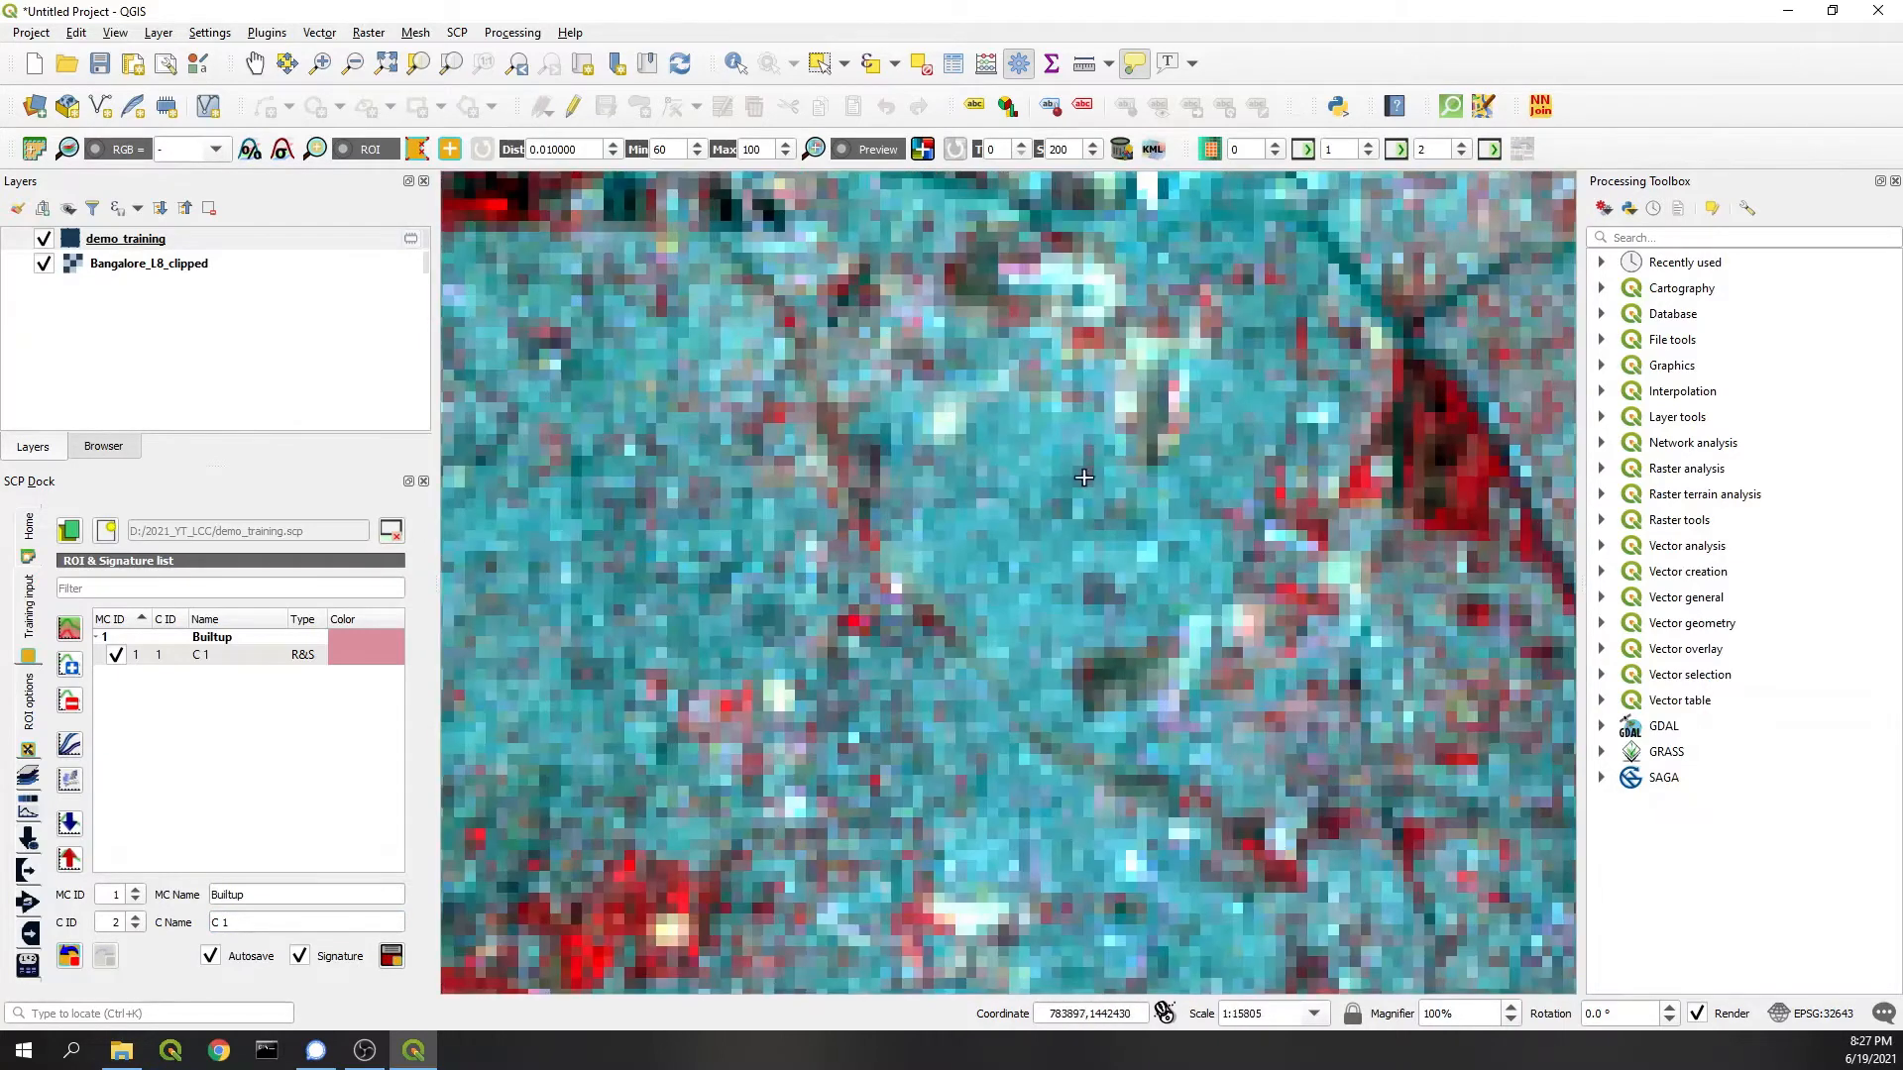
Step: Trace a small Builtup polygon and save it to the signature list as ROI with class ID 2
left_click(996, 406)
left_click(982, 450)
left_click(1029, 503)
left_click(1082, 488)
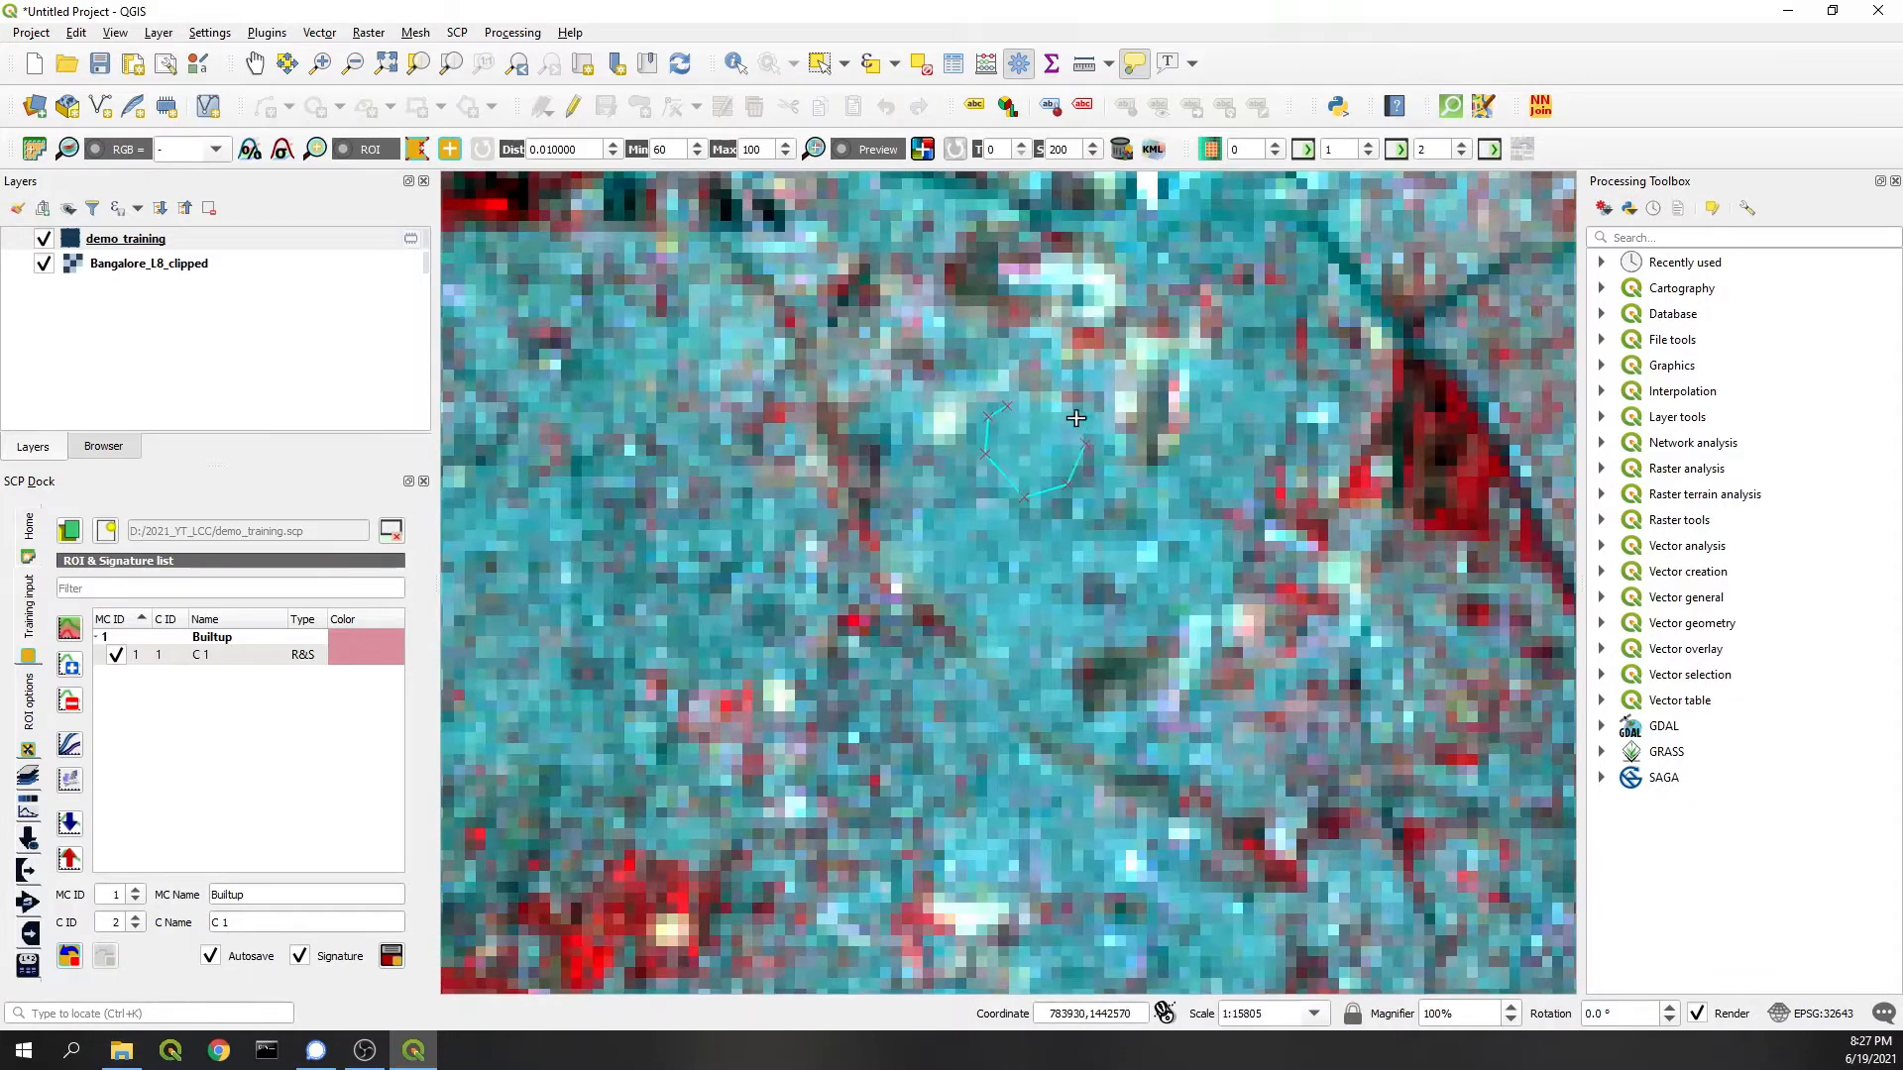
left_click(1076, 416)
right_click(1045, 403)
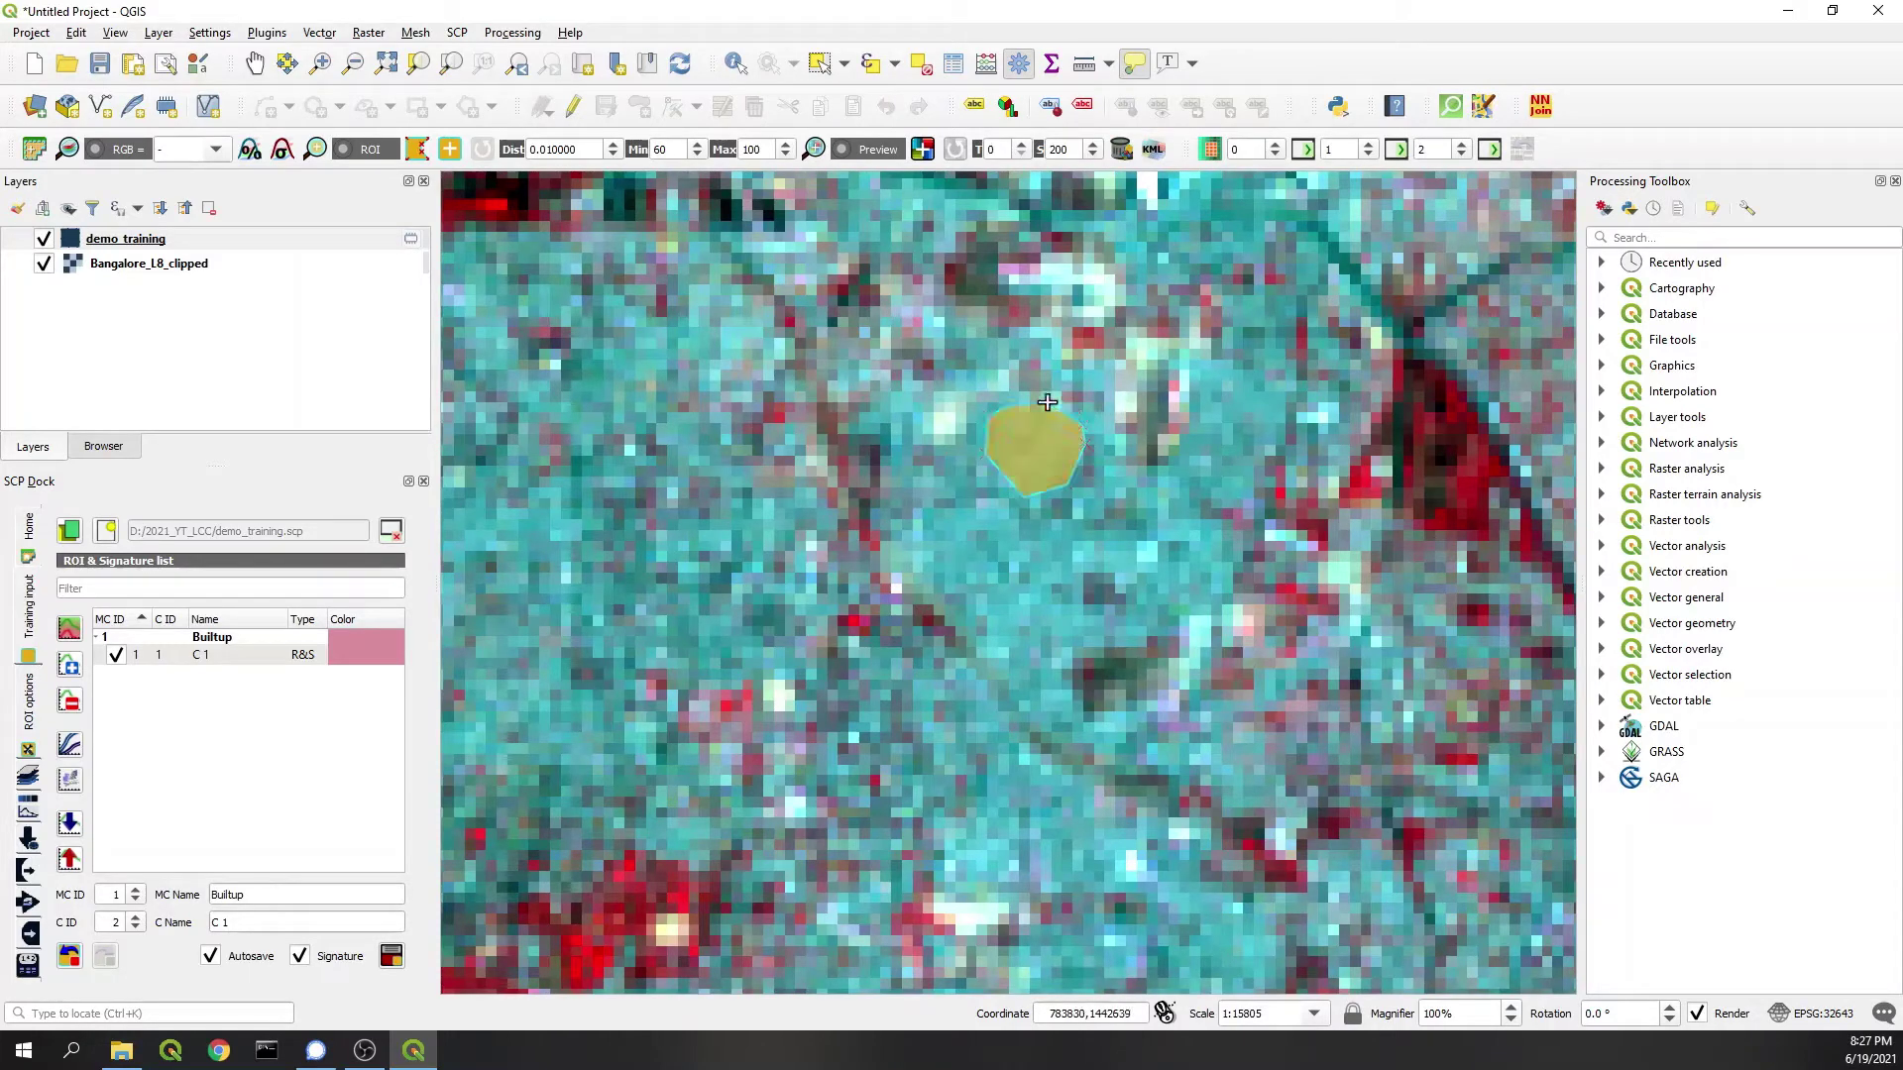
left_click(391, 955)
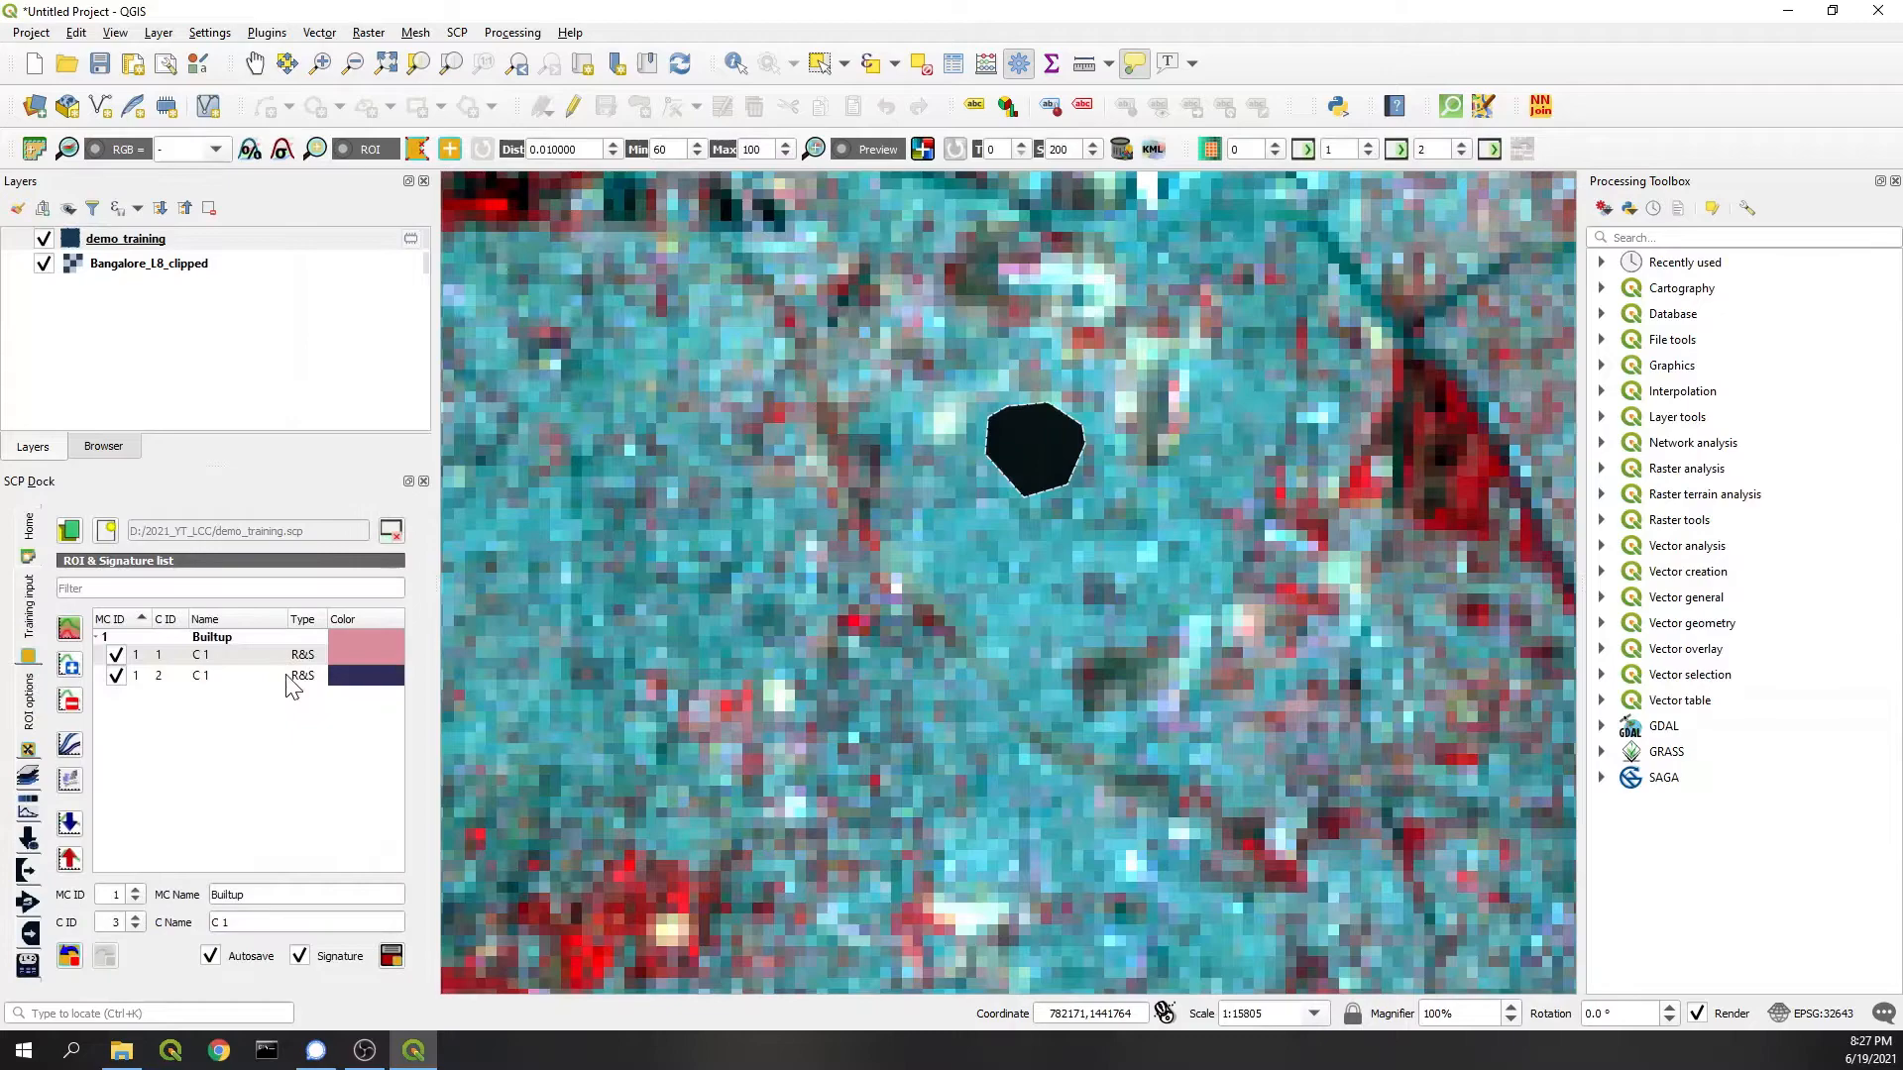
scroll(834, 527, "down", 1)
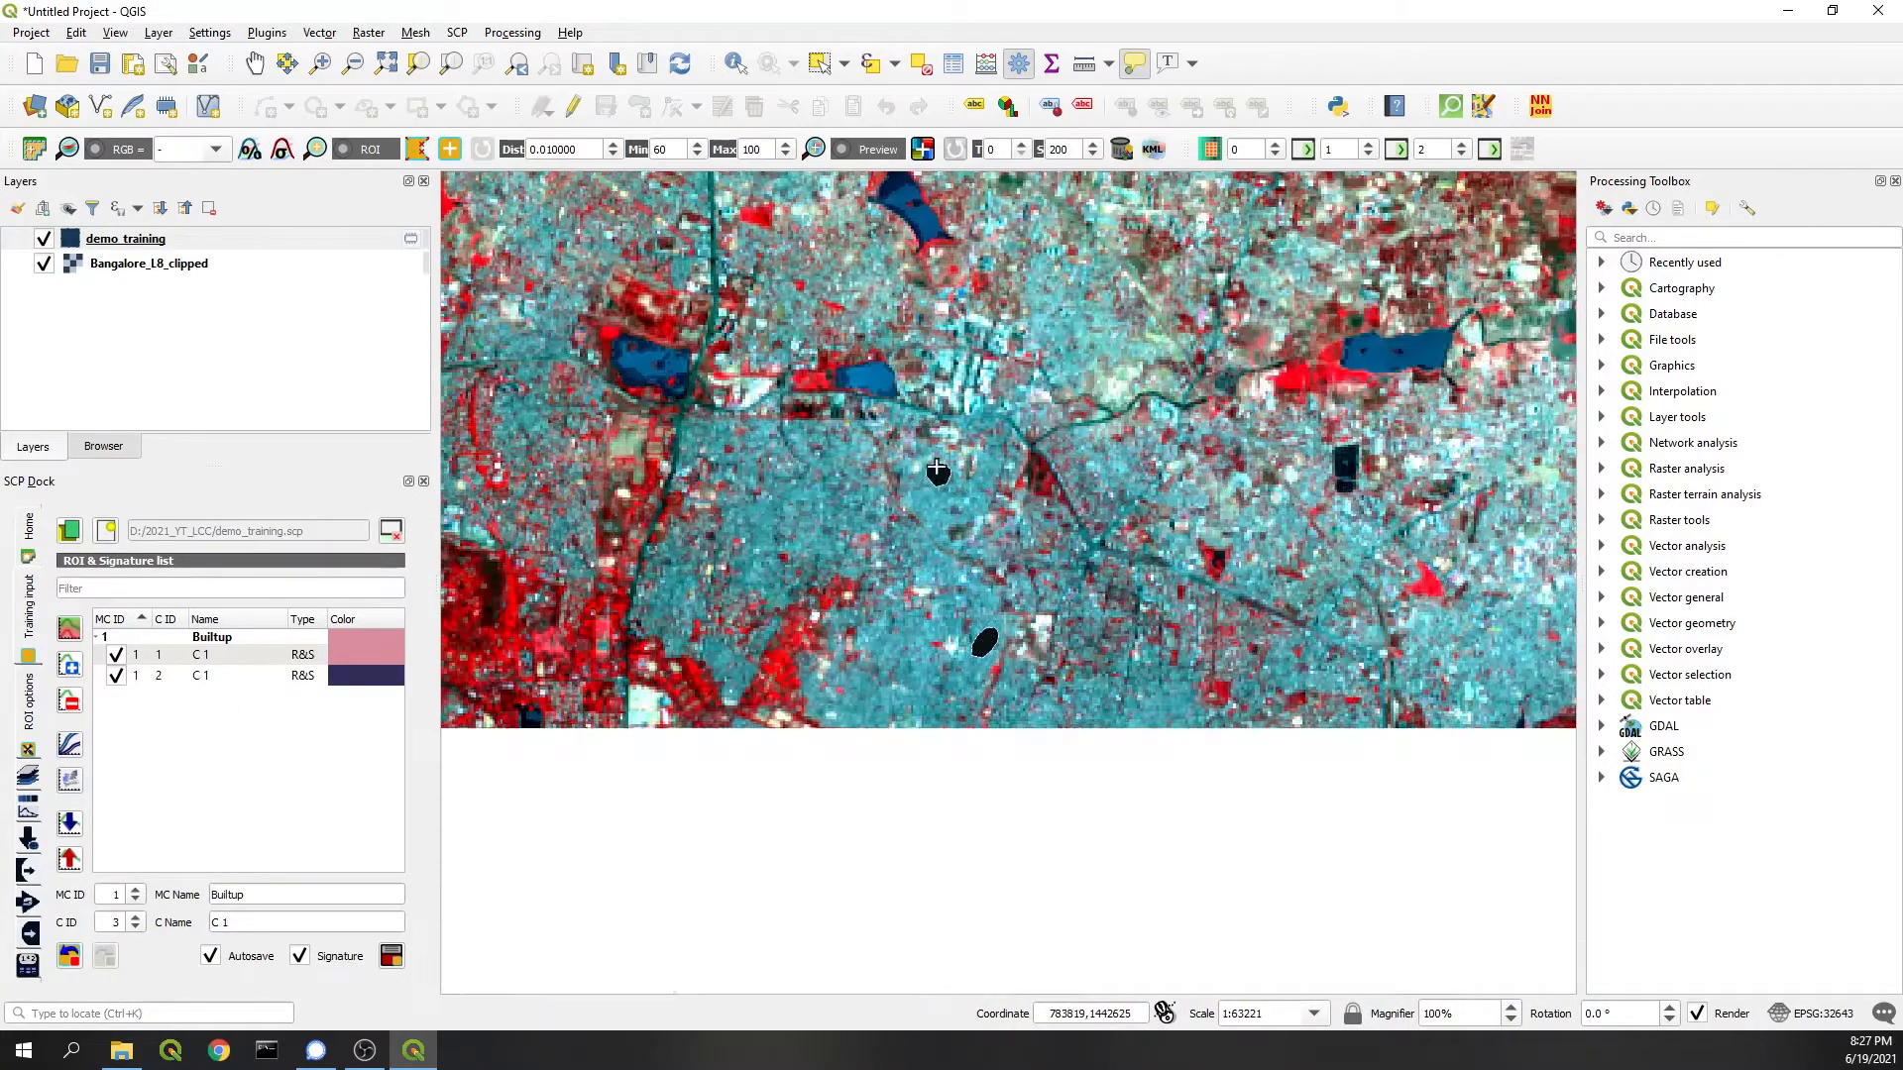
scroll(914, 463, "down", 1)
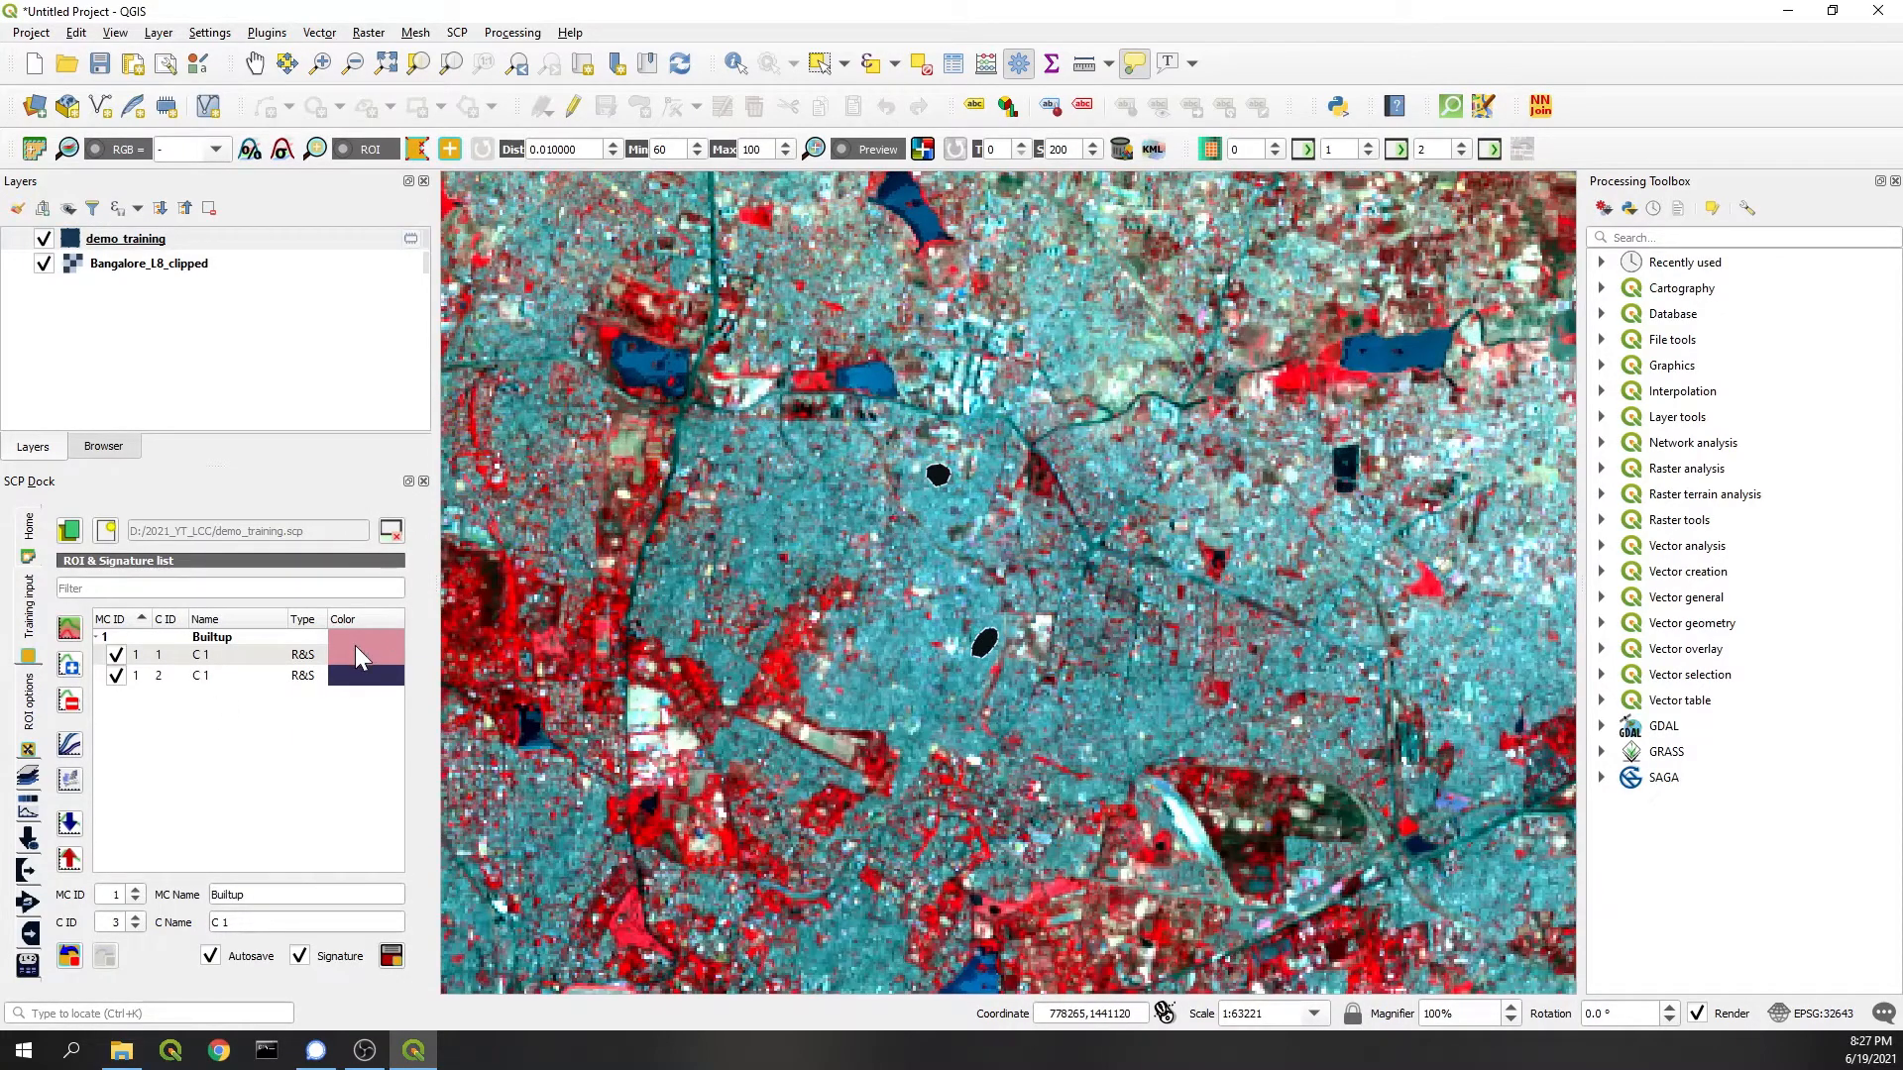
Step: Colour the Builtup macroclass pure red and replace the MC name with Vegetation
left_click(367, 637)
double_click(370, 655)
left_click(738, 414)
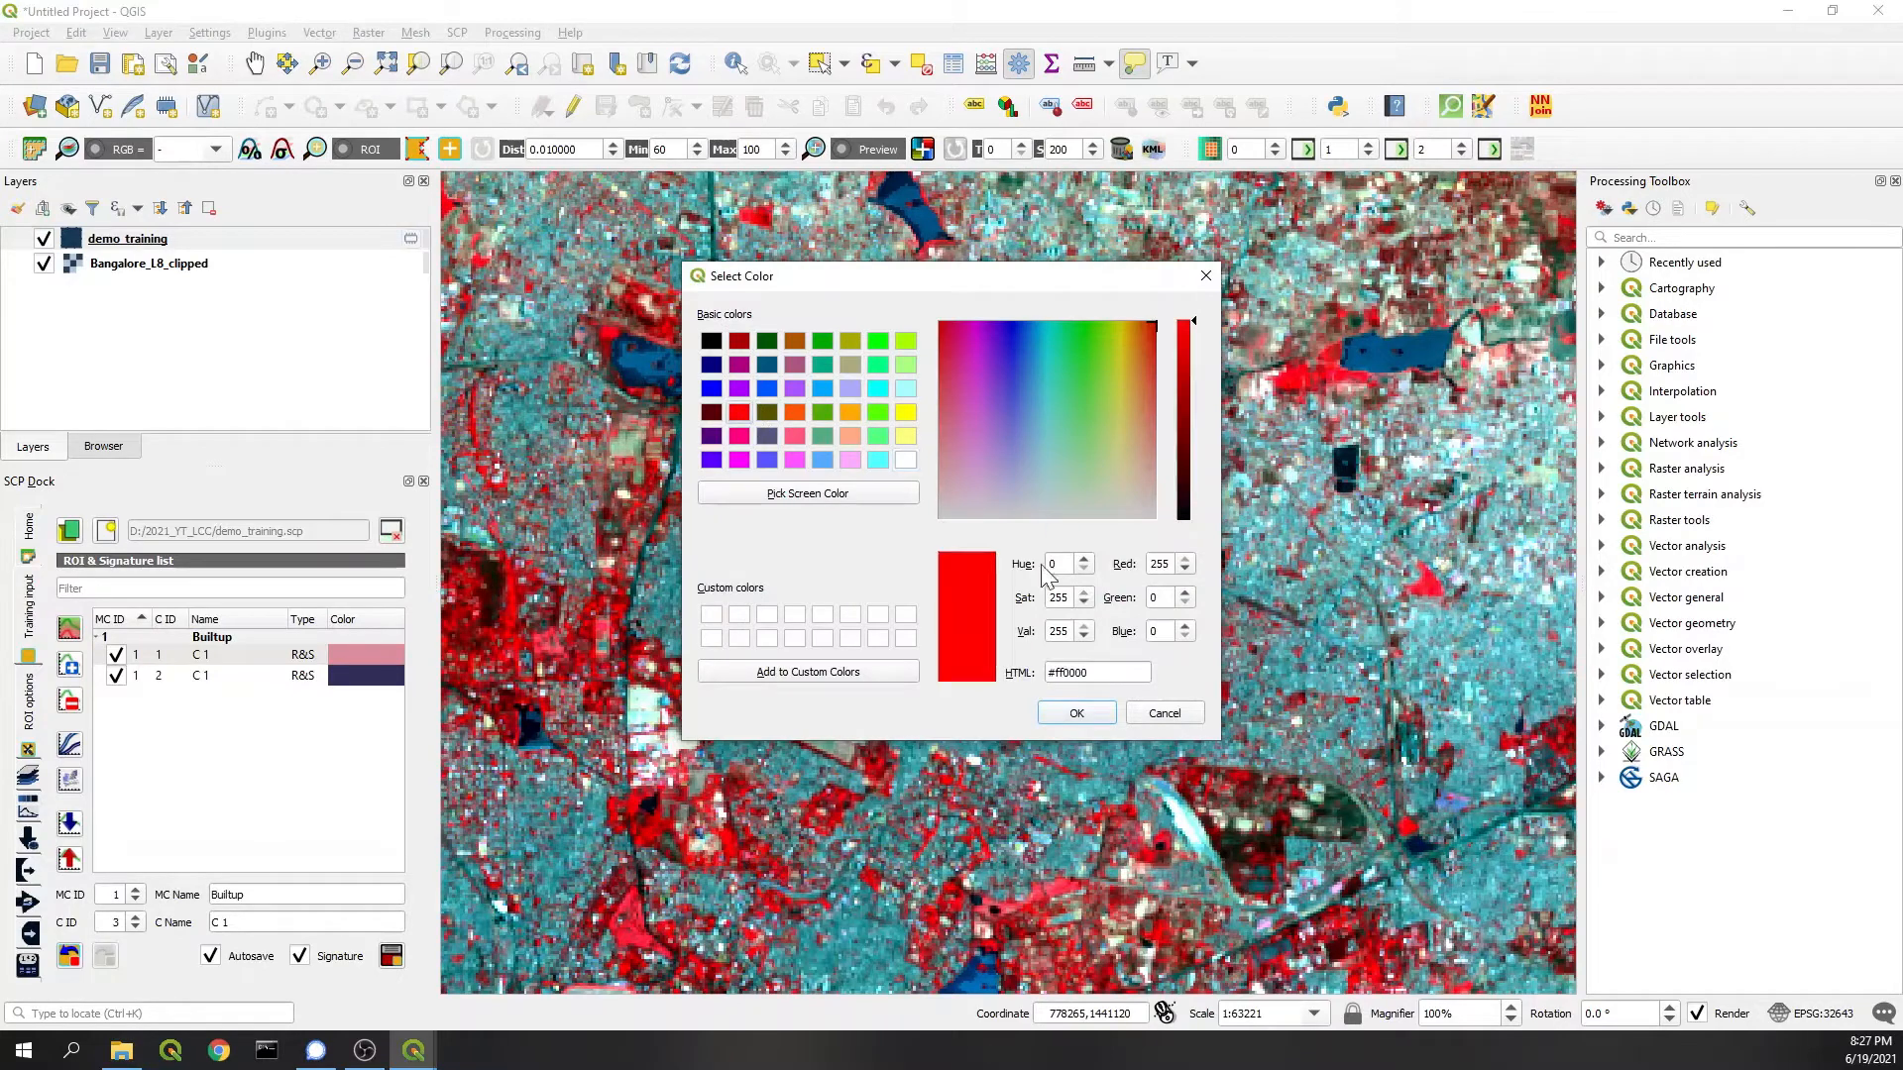
left_click(1071, 716)
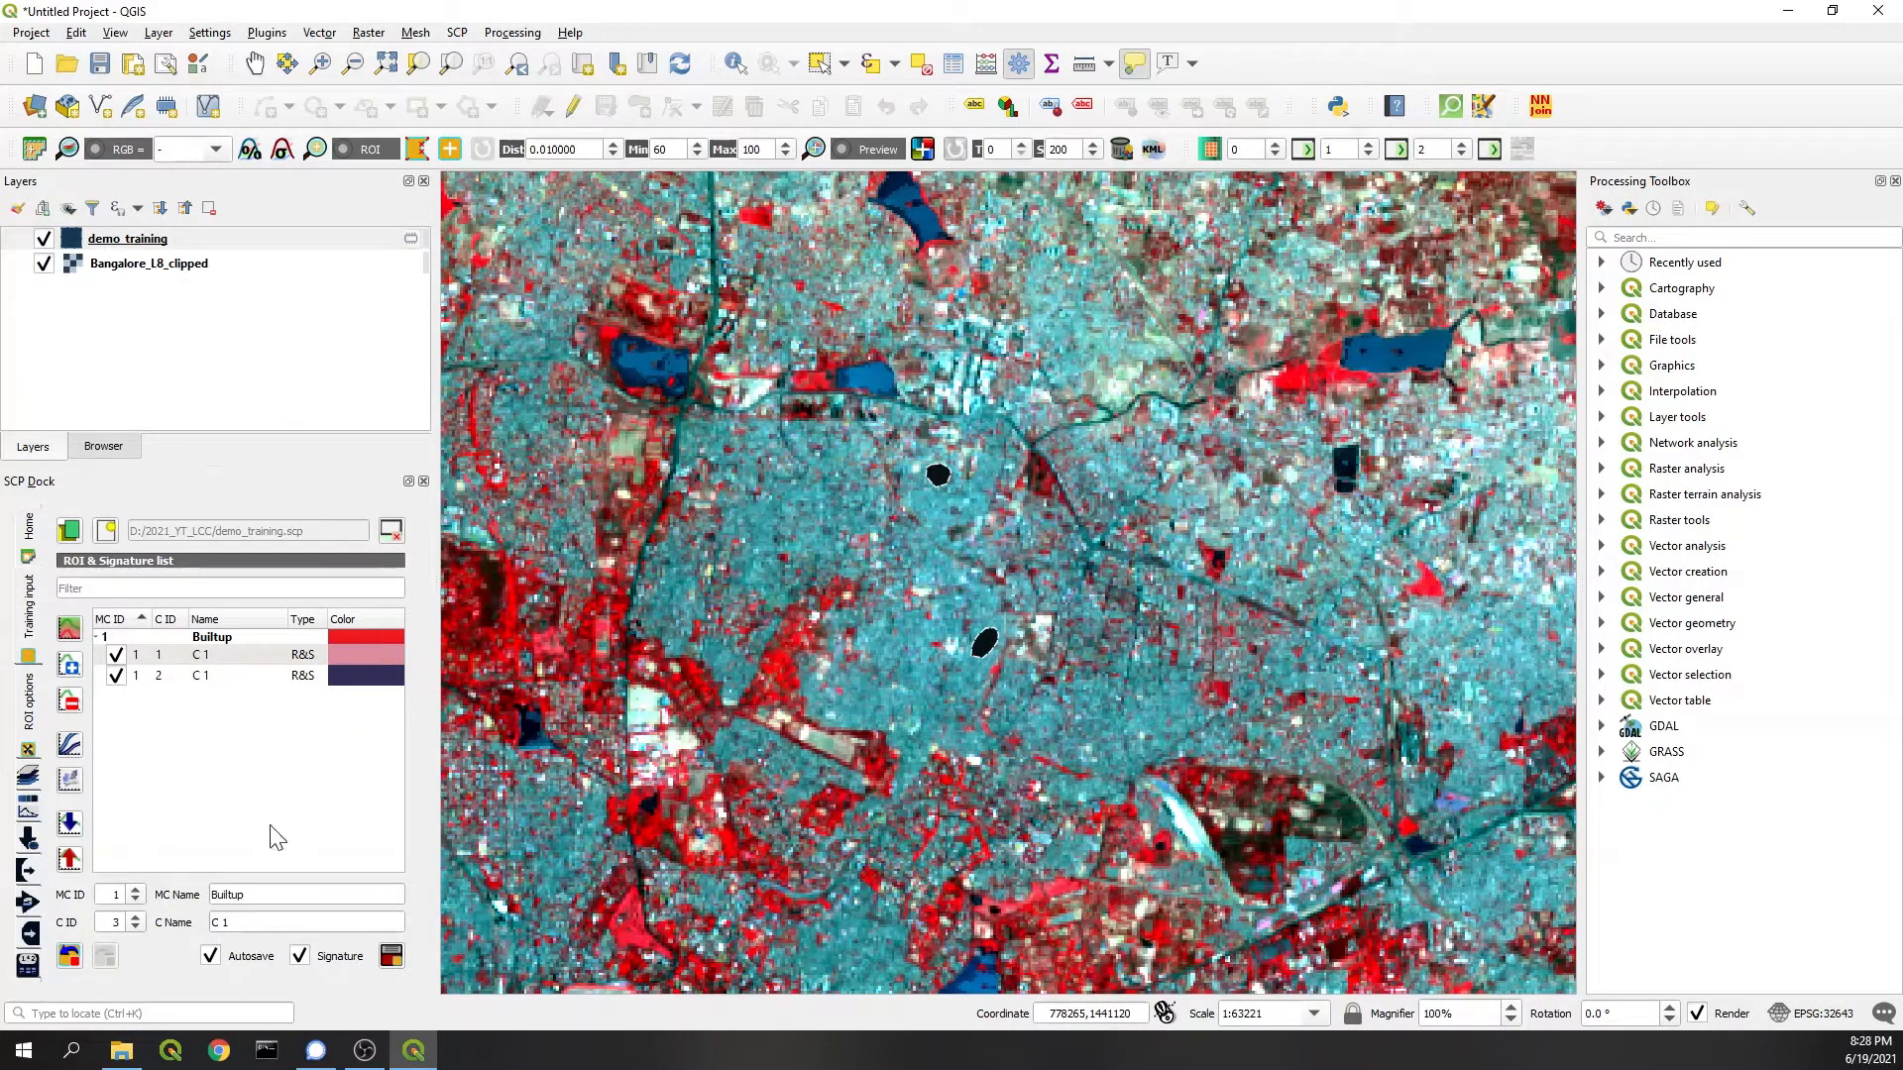
double_click(230, 894)
type("Vegetation")
Step: Set MC ID 2, class ID 1 and trace the first Vegetation polygon around a dark red patch
left_click(134, 890)
left_click(134, 930)
left_click(421, 149)
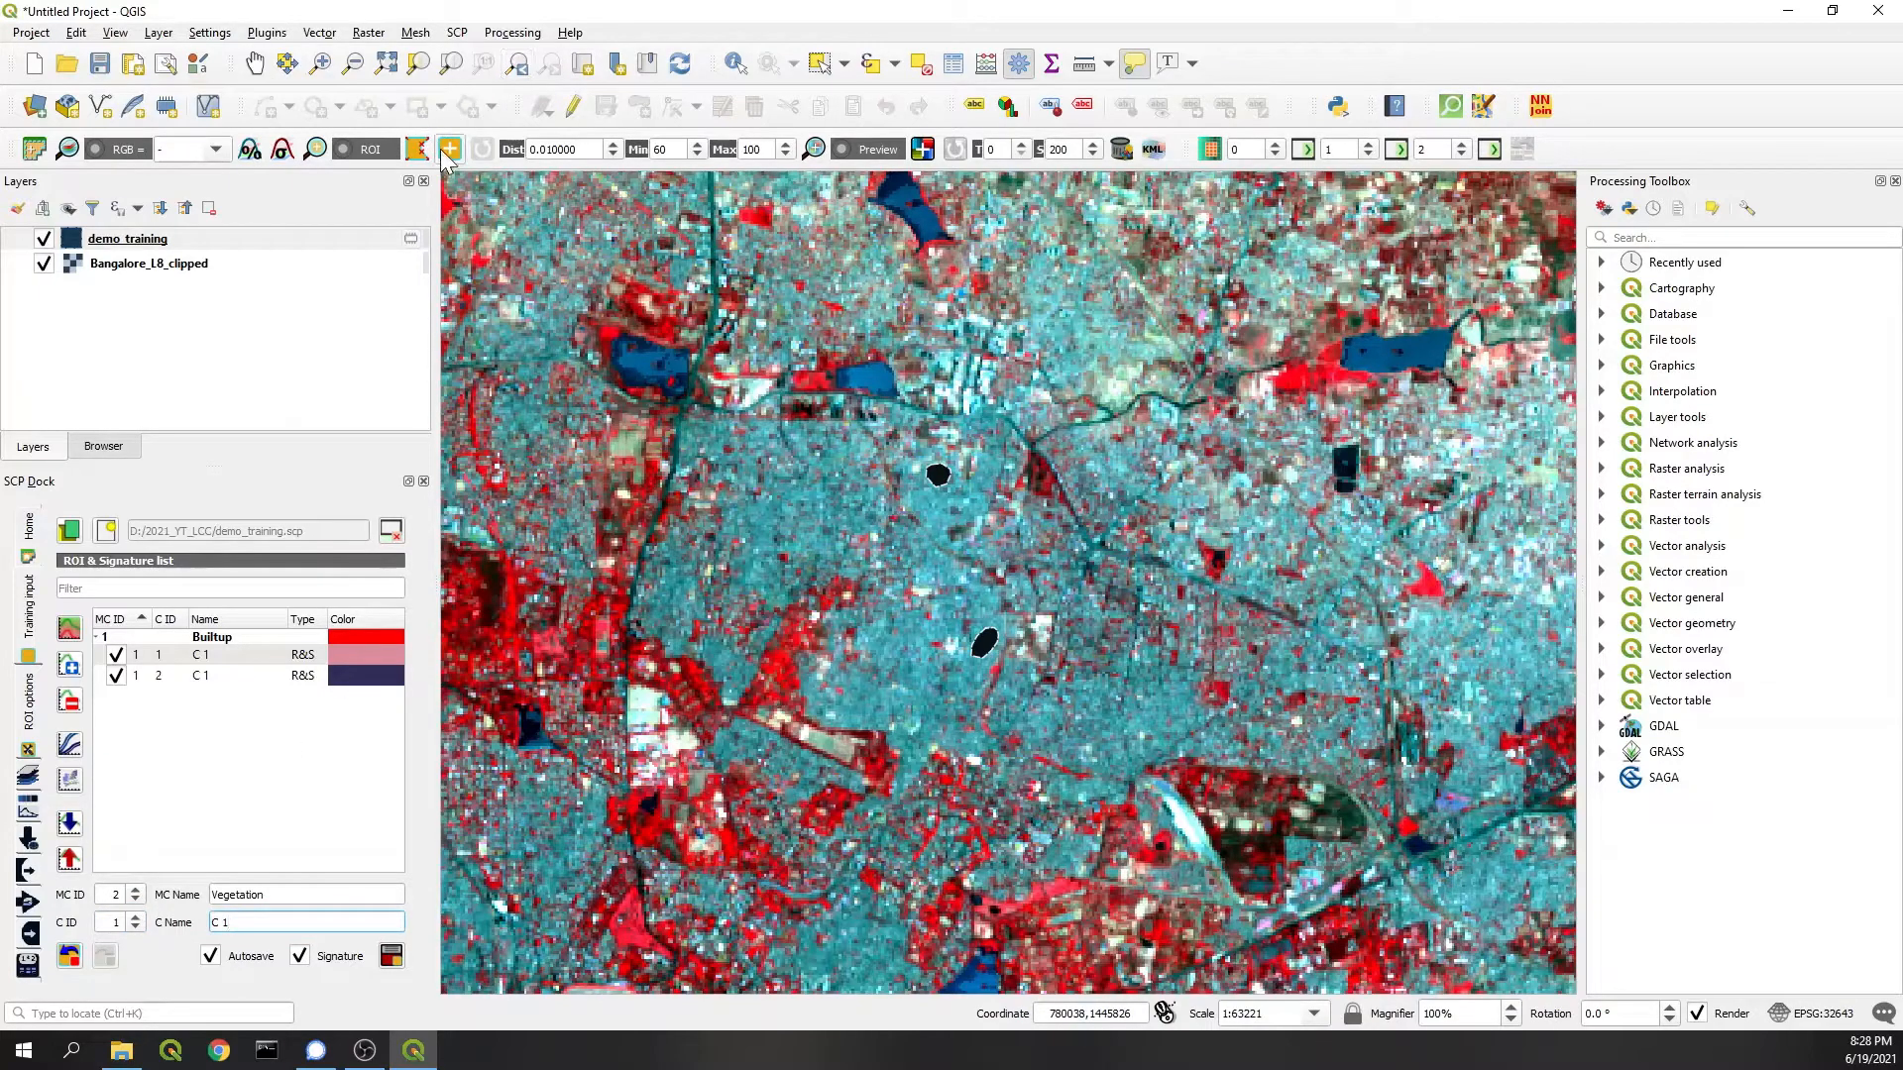
scroll(1113, 429, "down", 1)
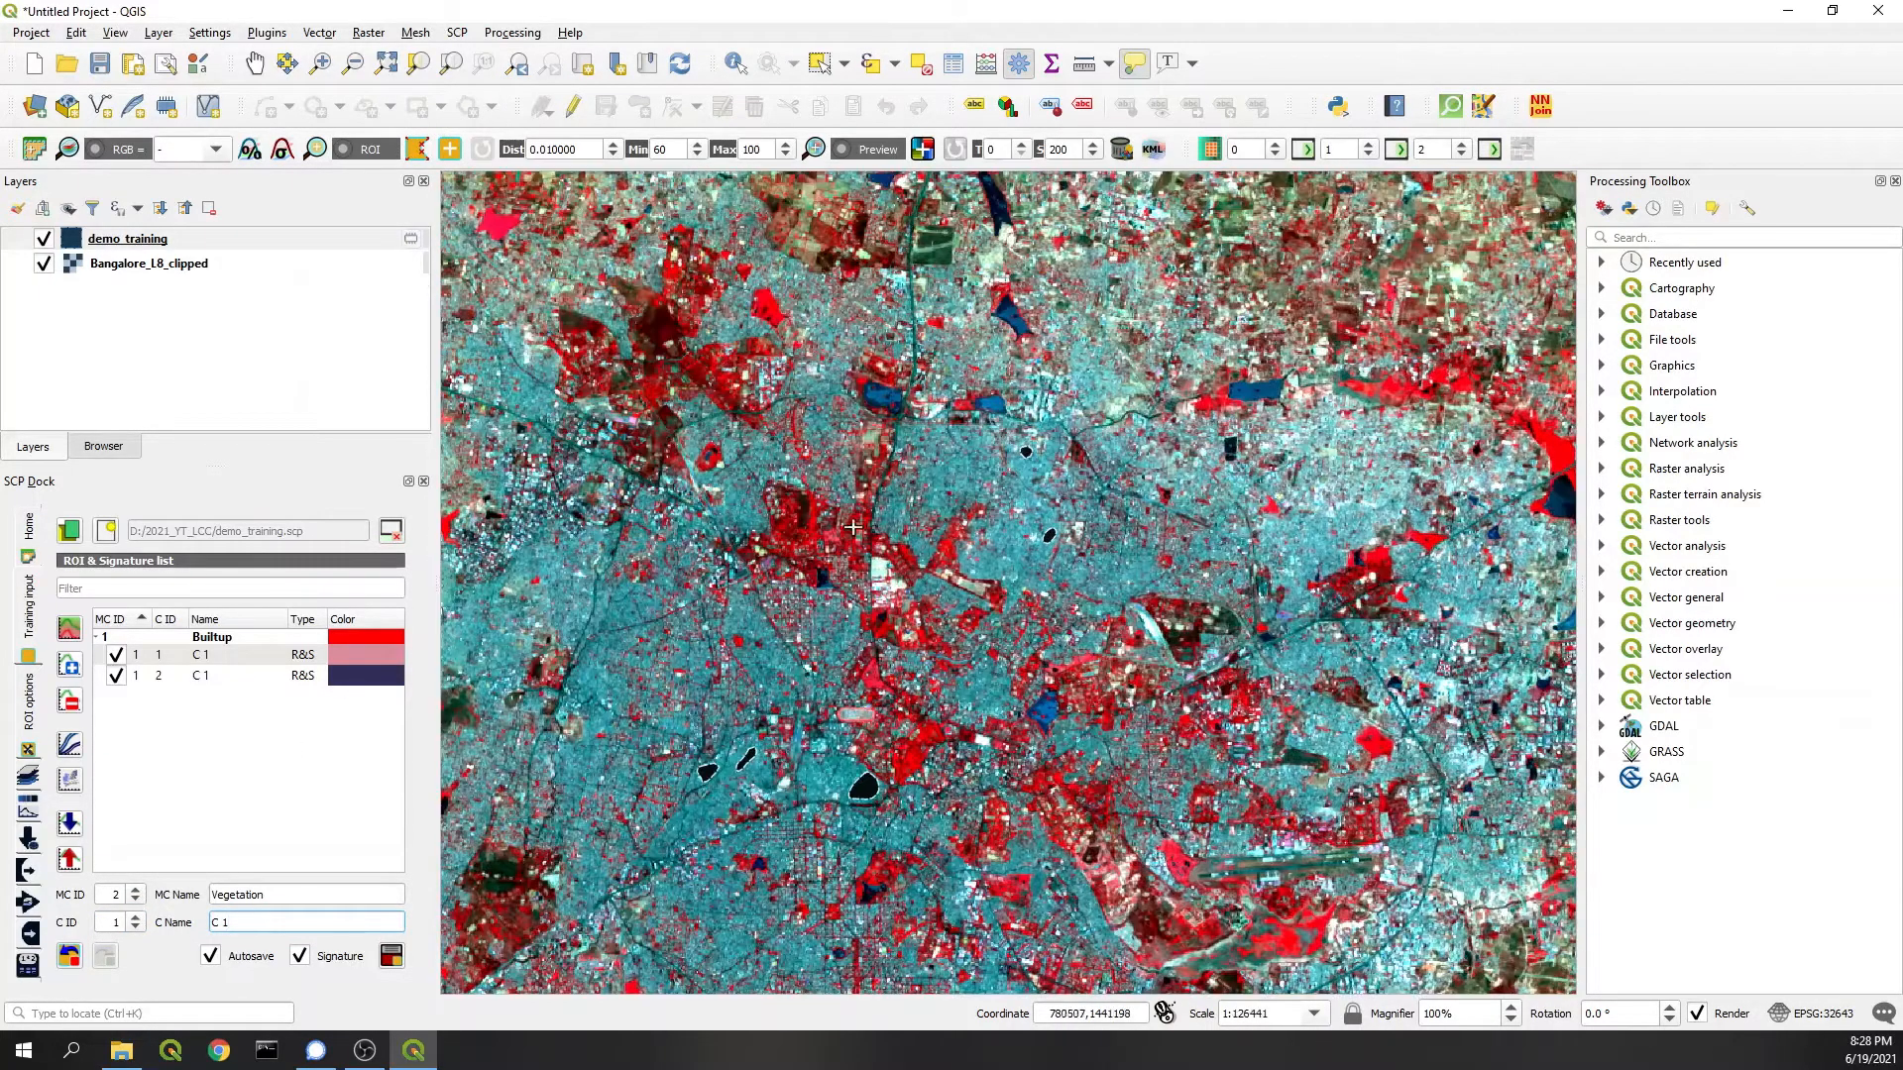
scroll(645, 285, "up", 3)
scroll(810, 568, "up", 1)
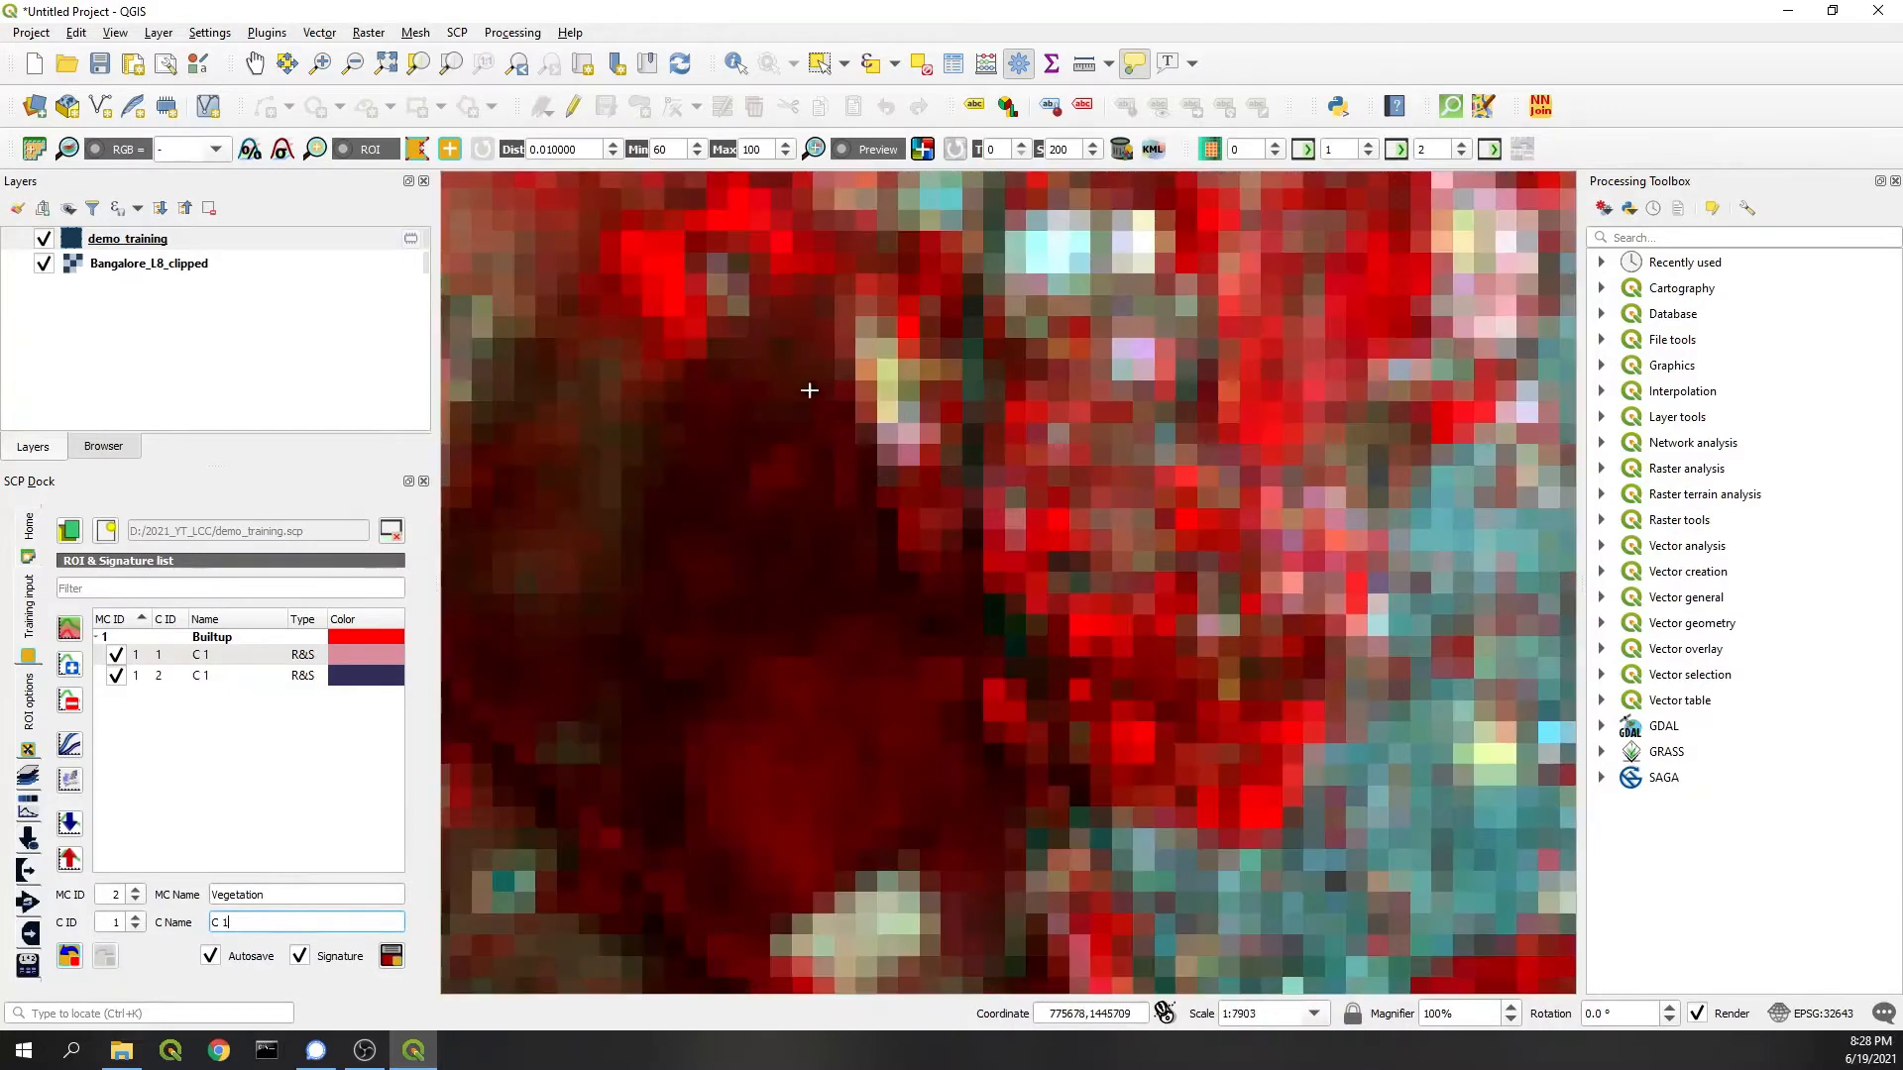
left_click(731, 425)
left_click(673, 495)
left_click(636, 636)
left_click(622, 710)
left_click(652, 816)
left_click(803, 820)
left_click(926, 788)
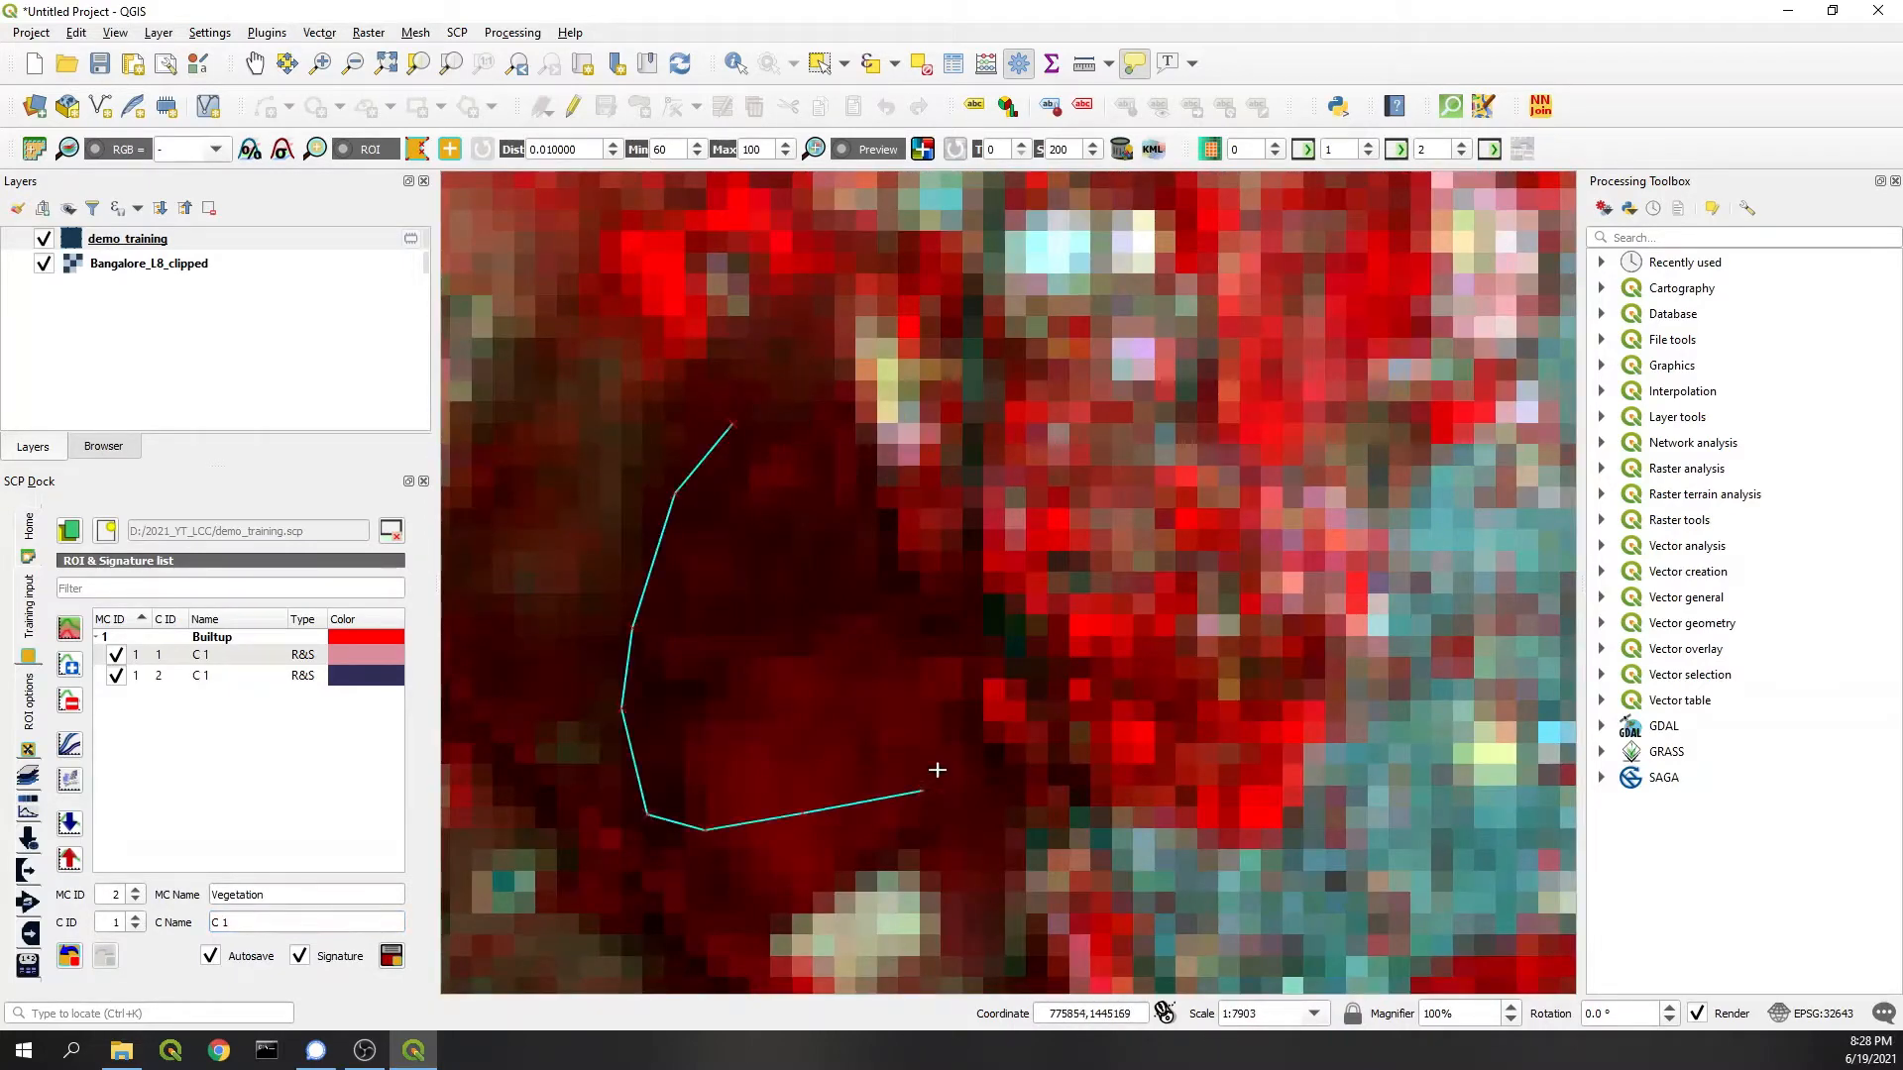
left_click(940, 754)
left_click(869, 560)
left_click(812, 419)
right_click(786, 398)
scroll(787, 399, "down", 5)
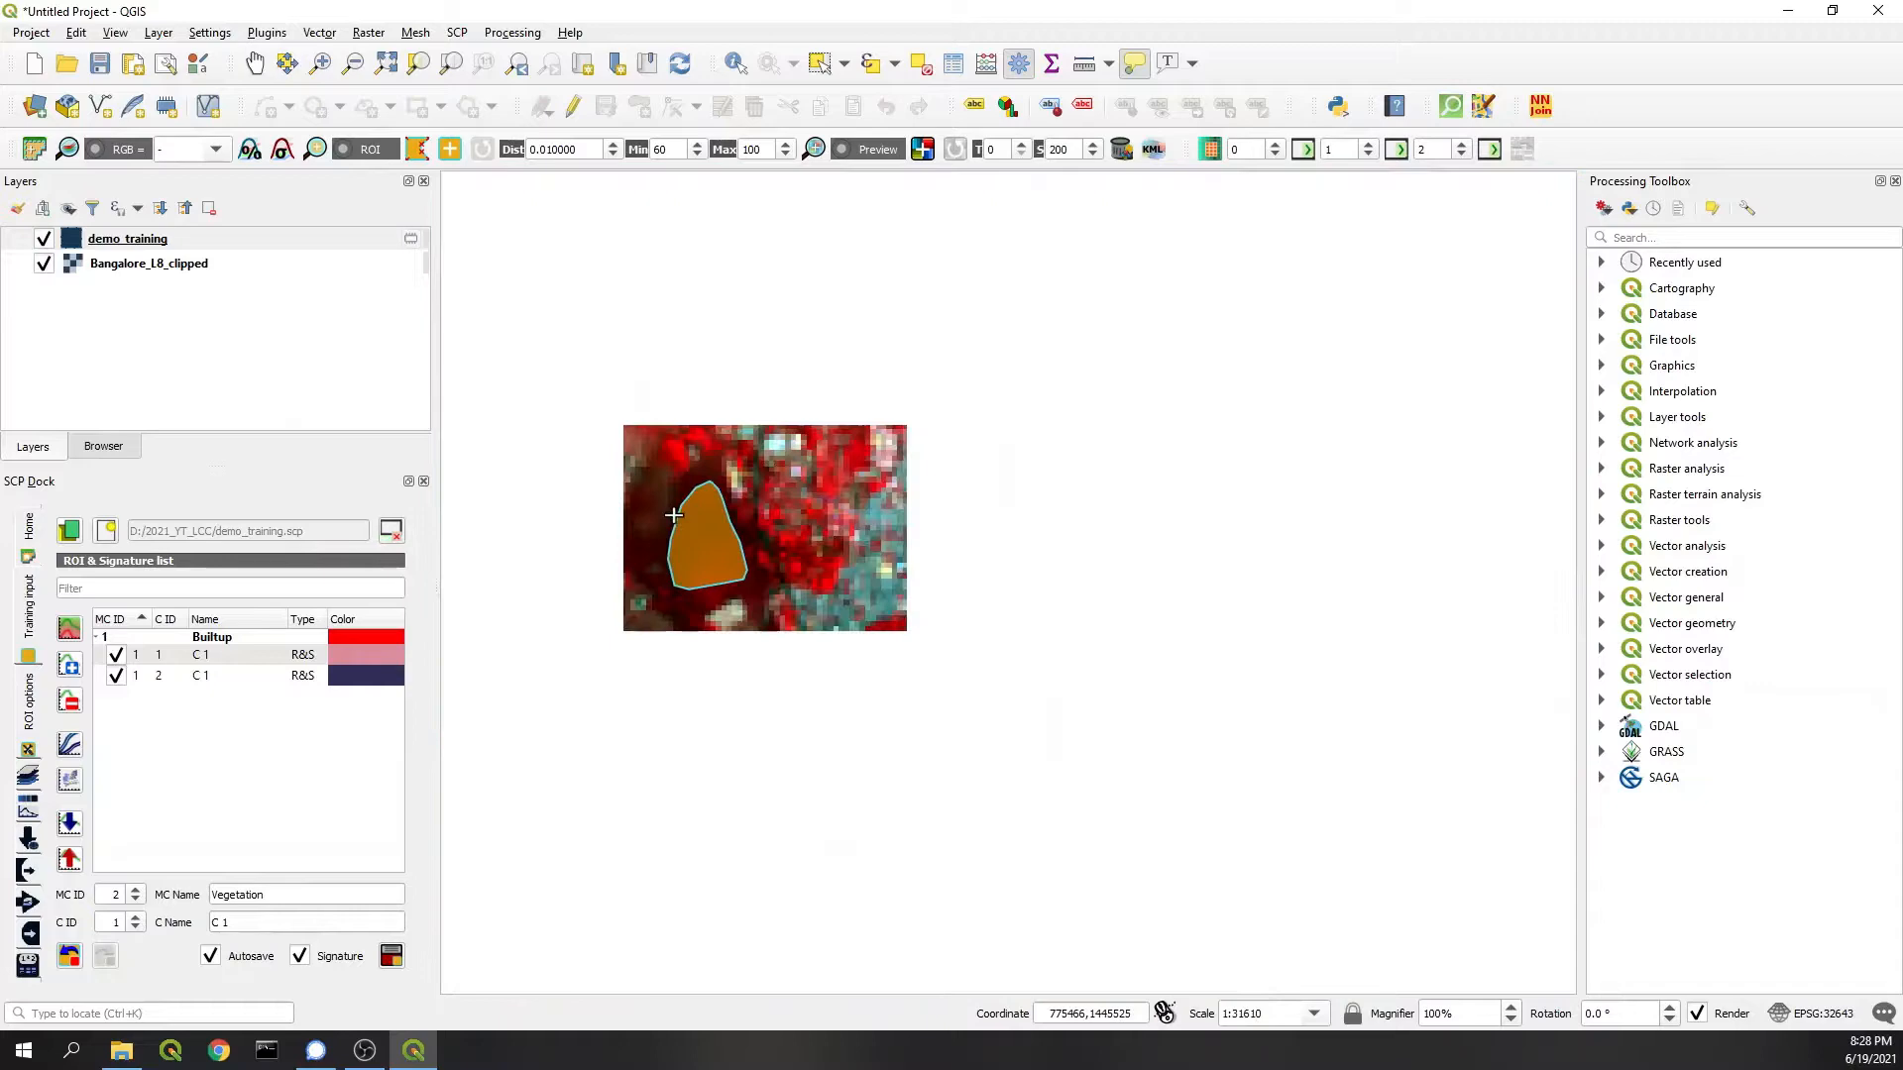
scroll(659, 521, "up", 1)
scroll(725, 498, "up", 2)
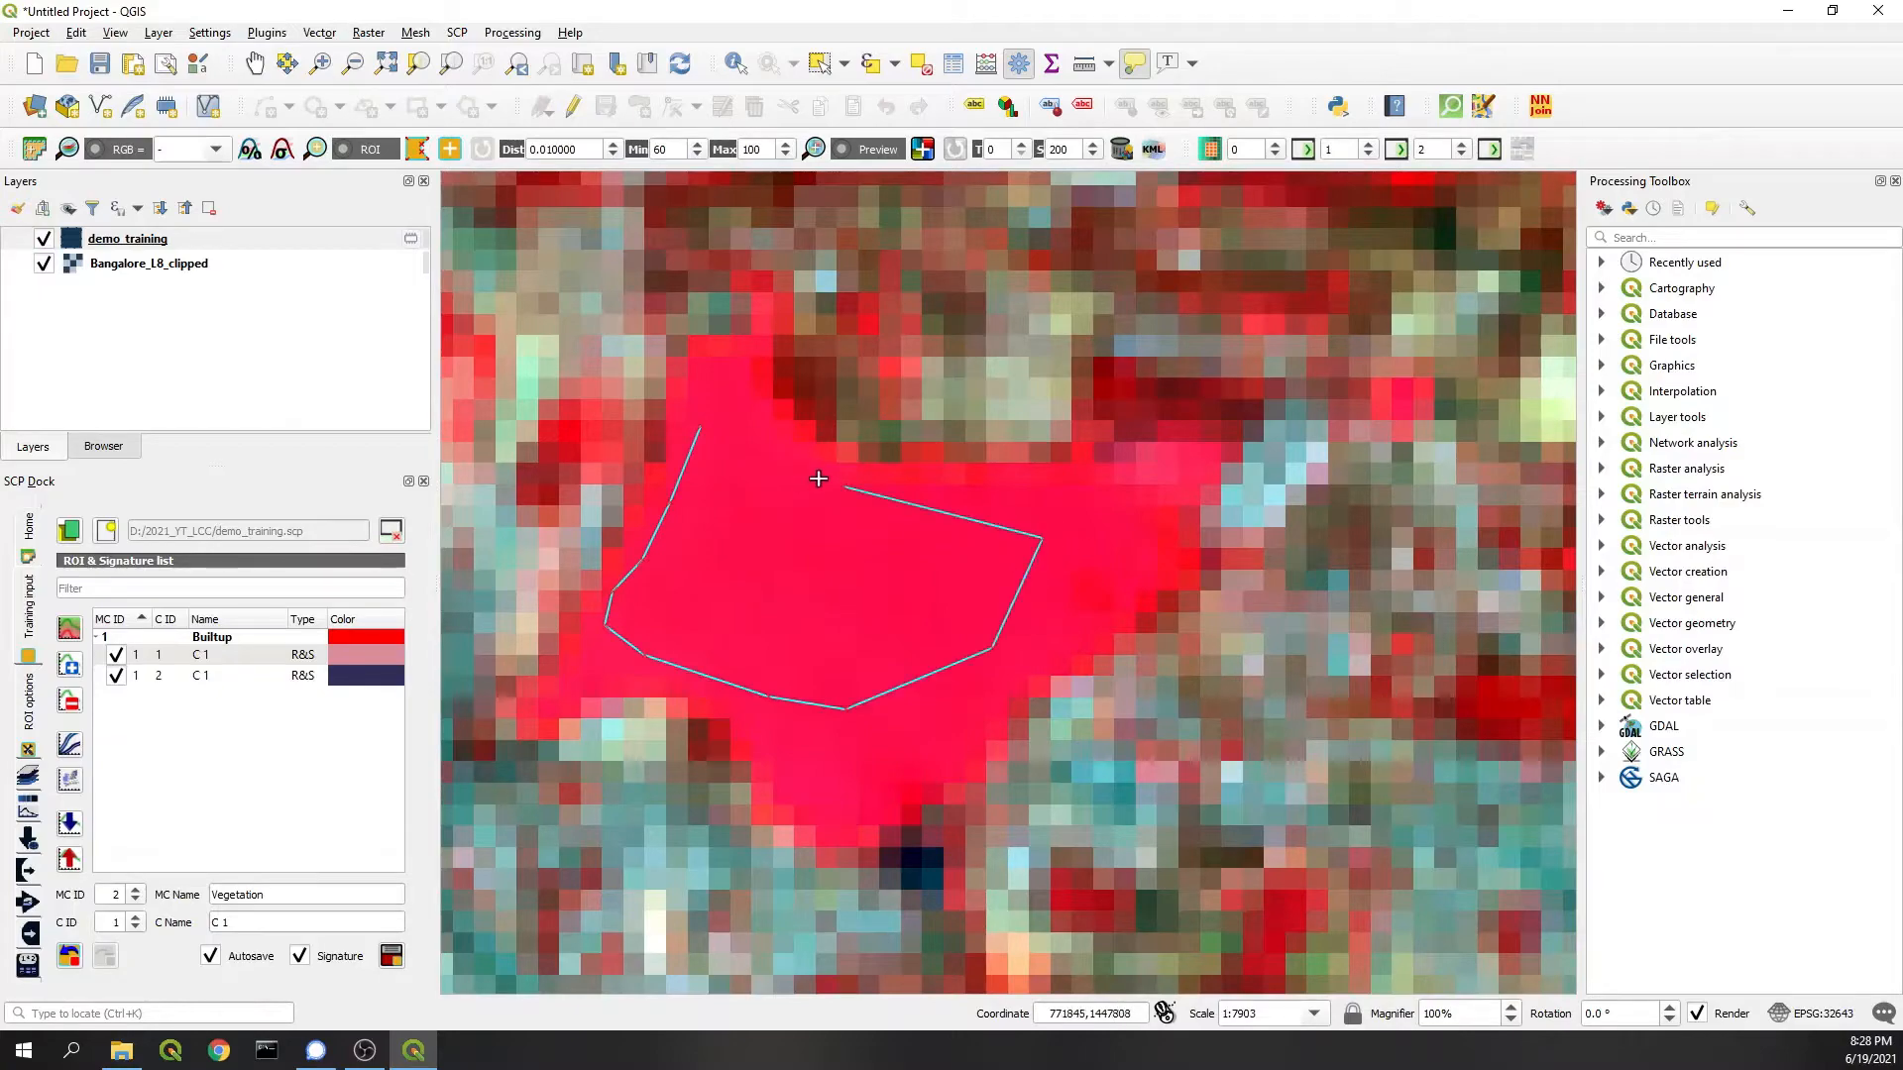
Step: Trace two more Vegetation training polygons along red vegetation patches
right_click(699, 372)
scroll(699, 371, "down", 4)
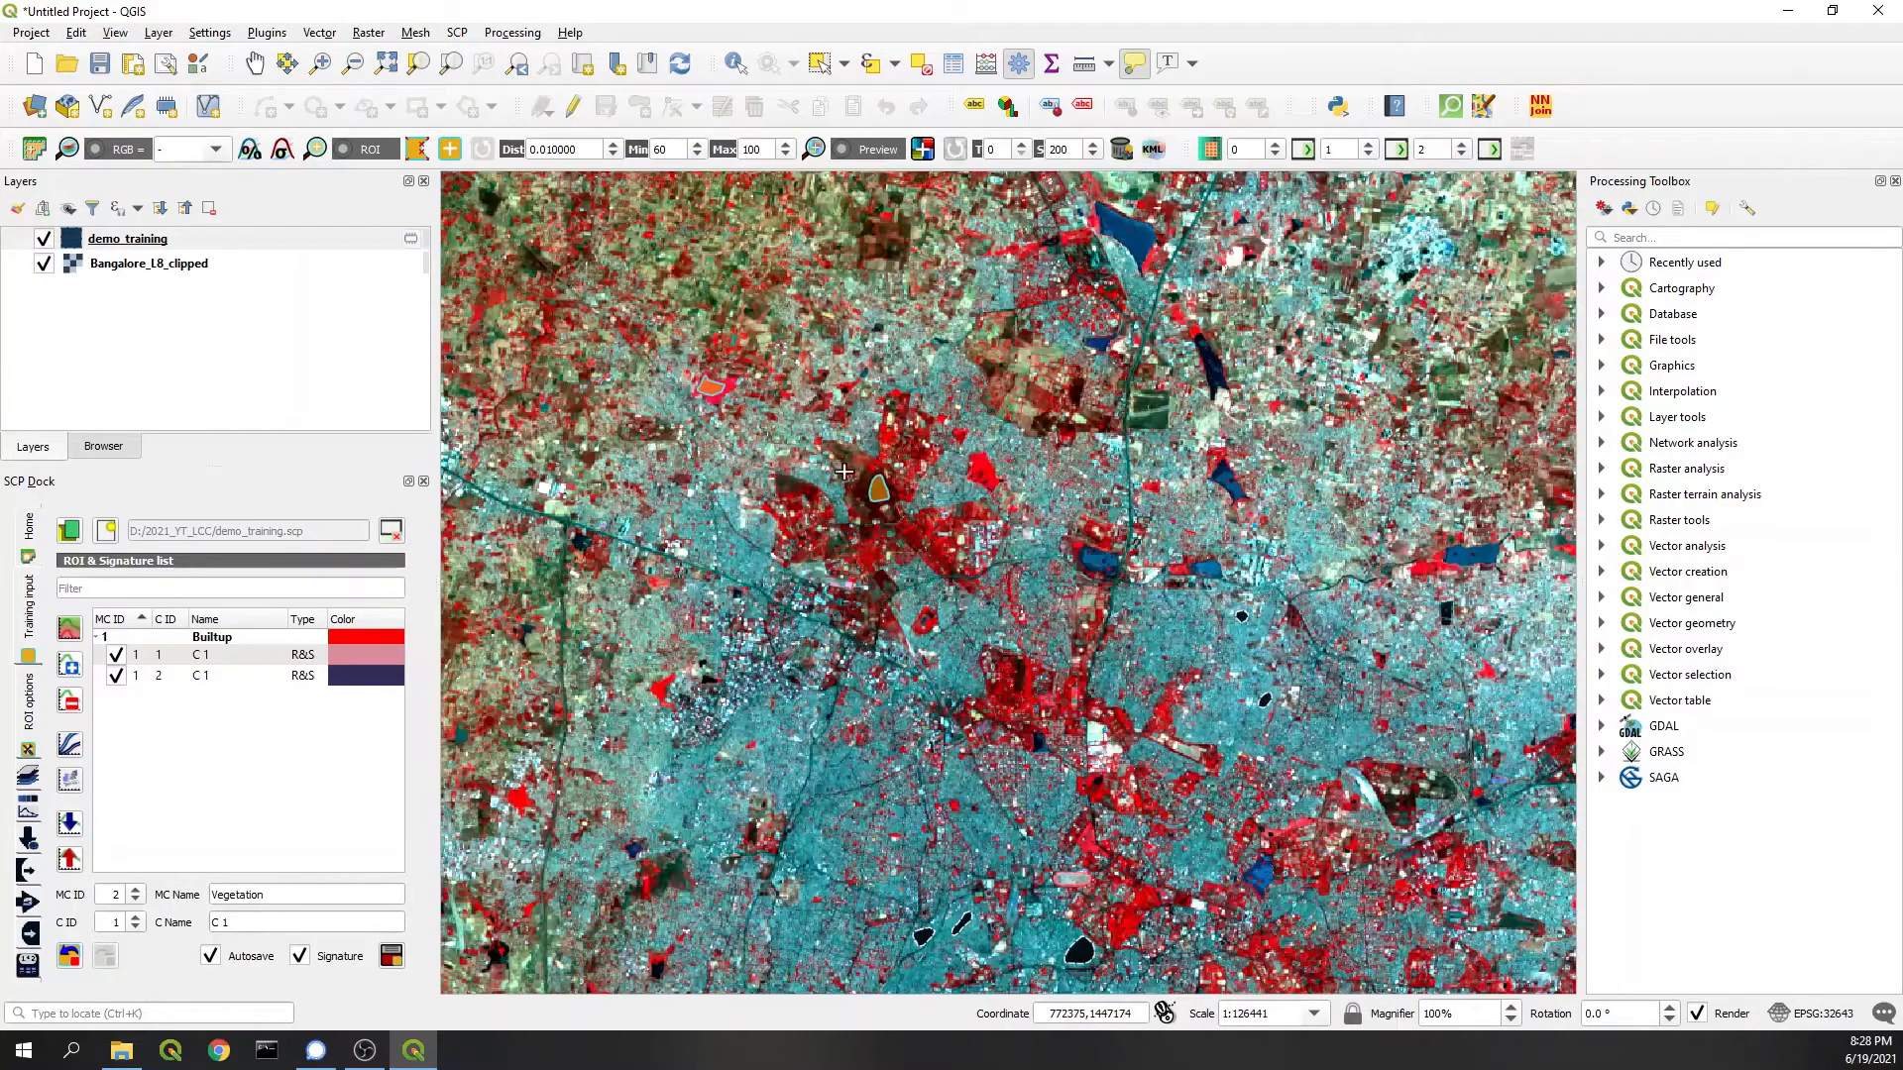
scroll(774, 388, "down", 1)
scroll(929, 708, "up", 2)
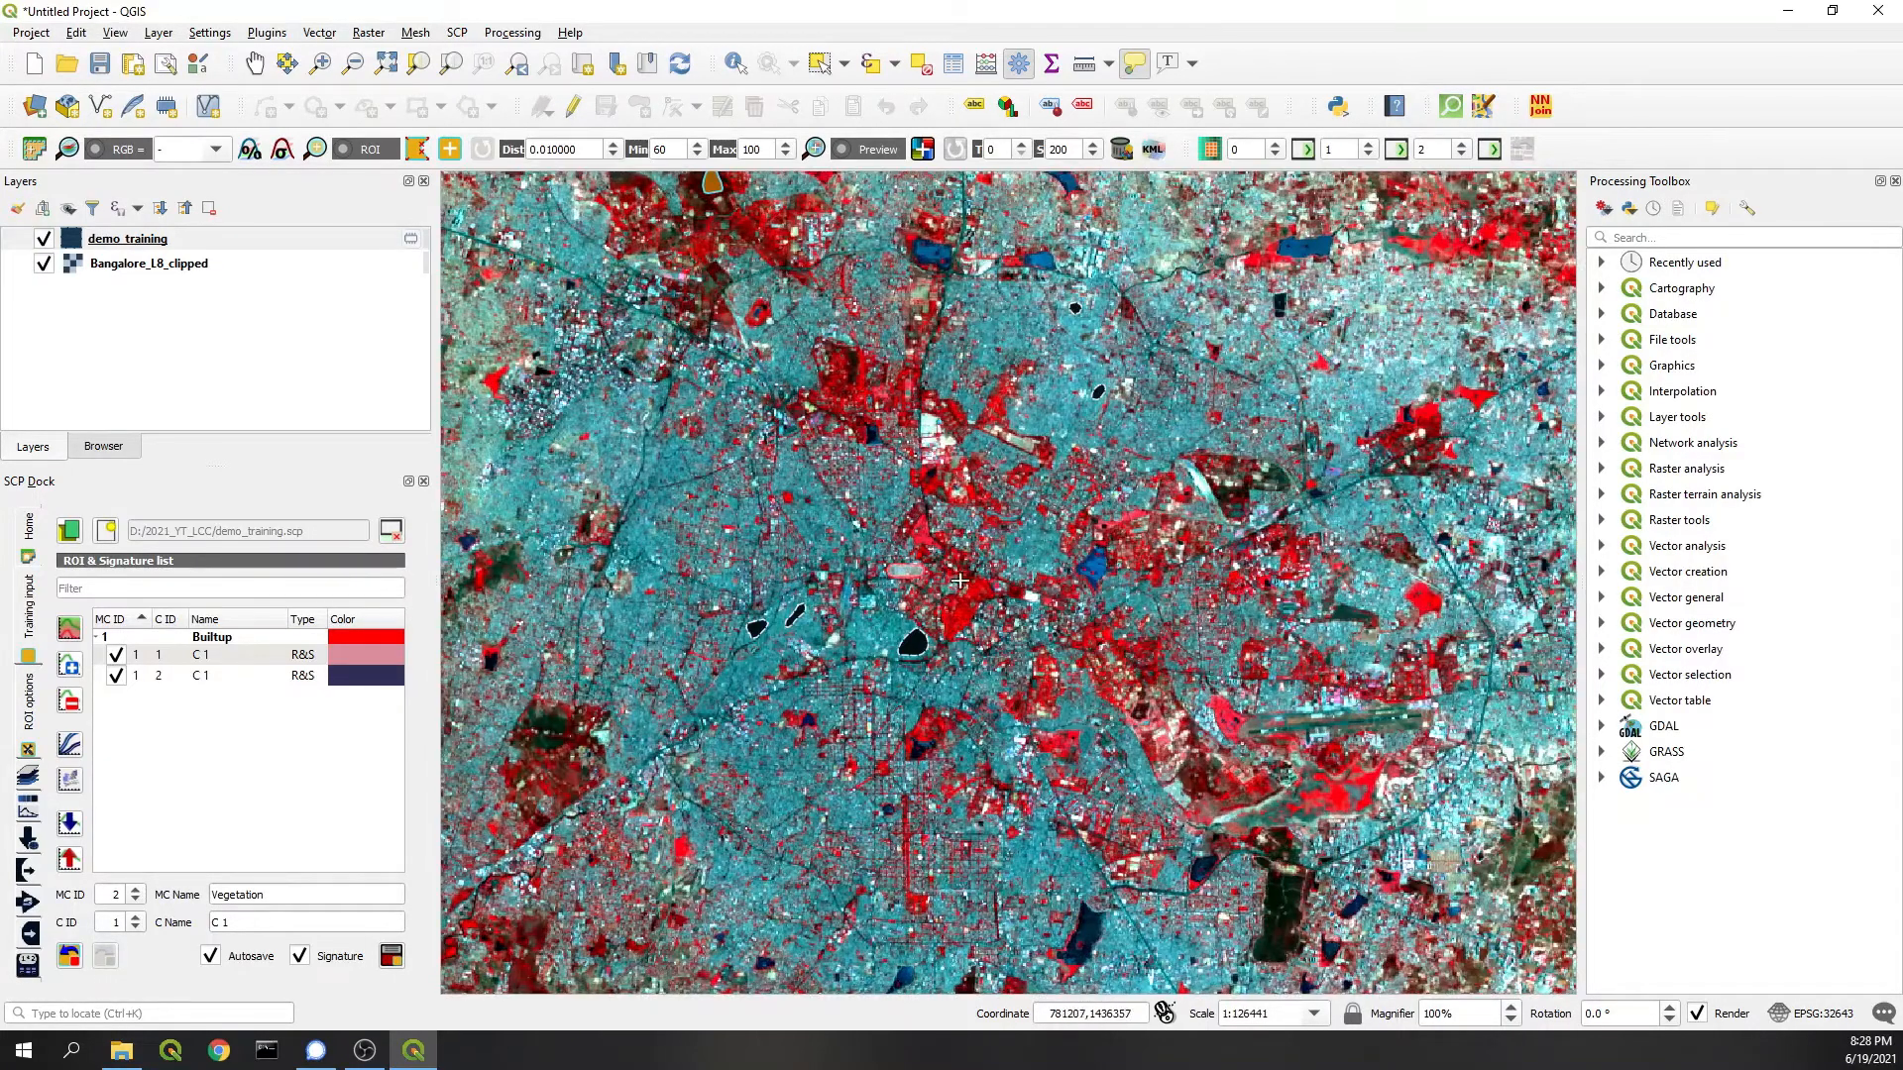
scroll(952, 595, "up", 2)
scroll(936, 640, "up", 1)
scroll(966, 618, "up", 1)
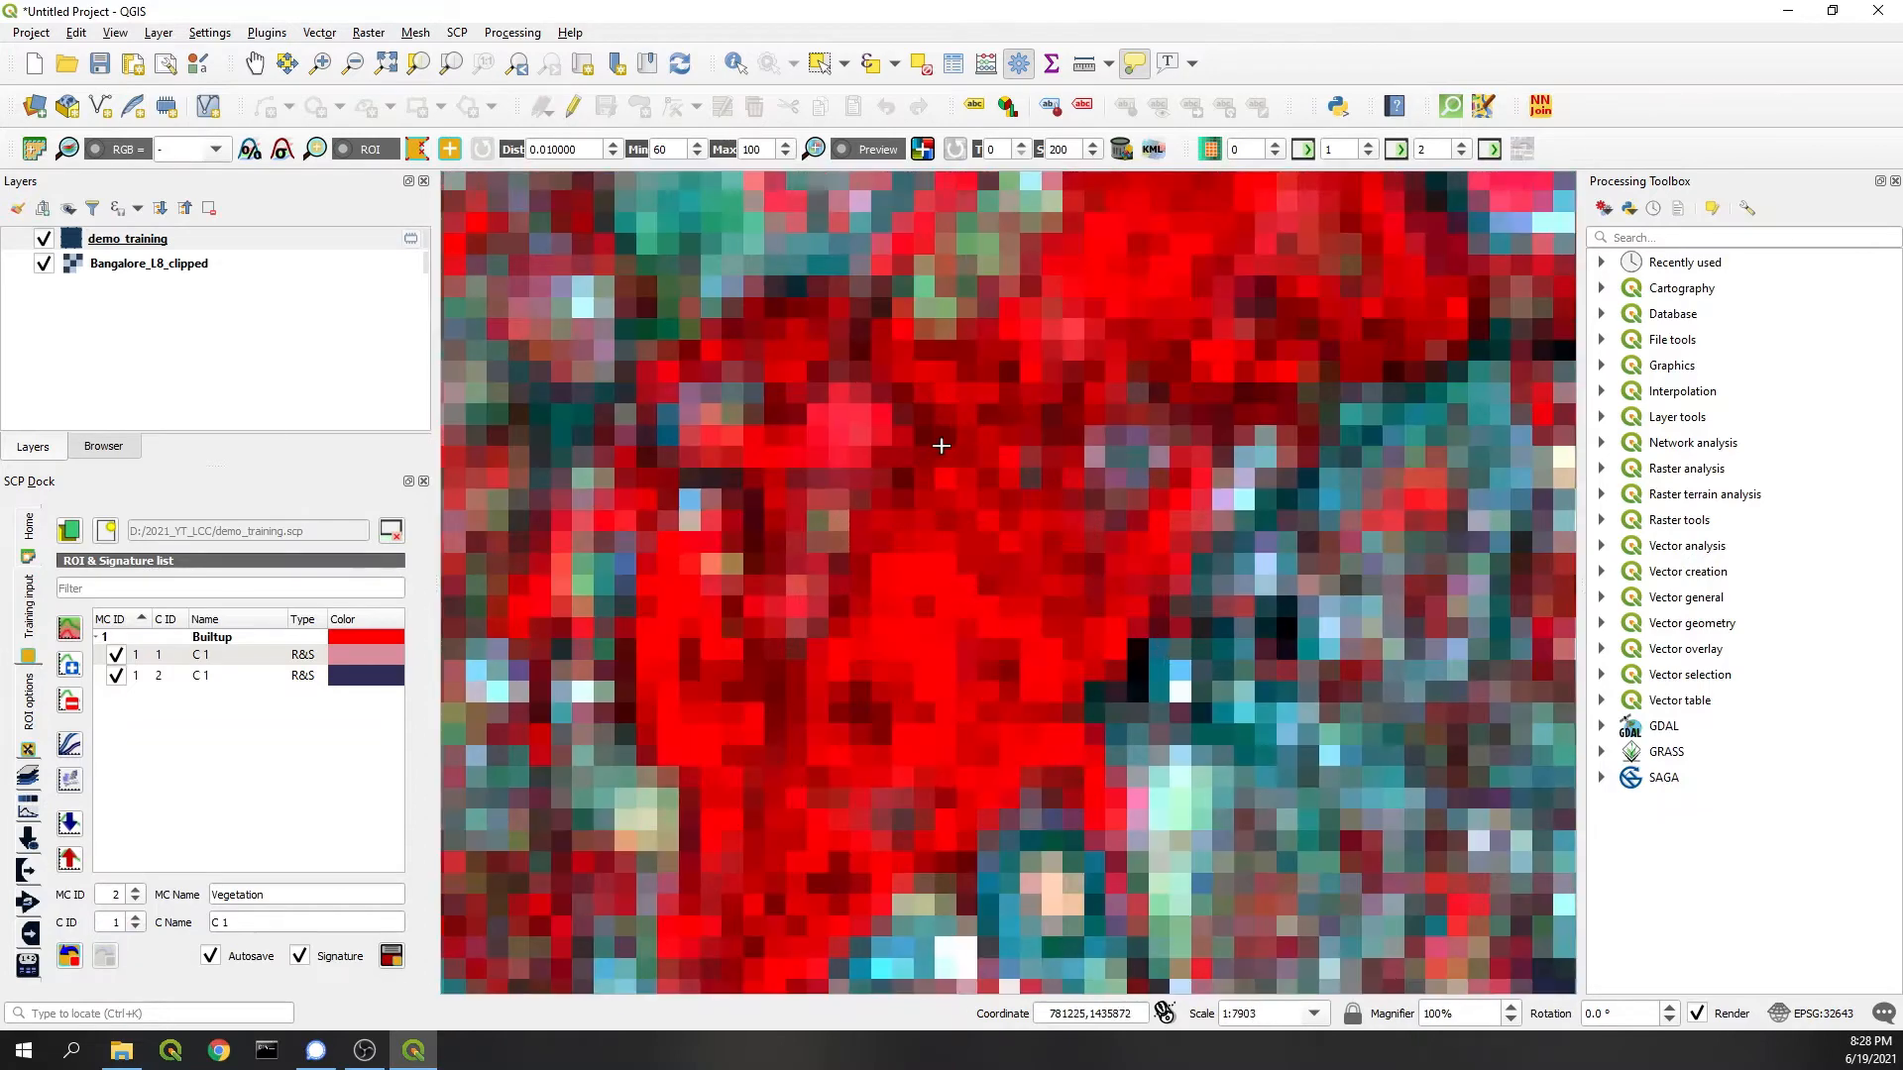
left_click(939, 446)
left_click(850, 598)
left_click(788, 662)
left_click(731, 695)
left_click(705, 744)
left_click(698, 796)
left_click(736, 910)
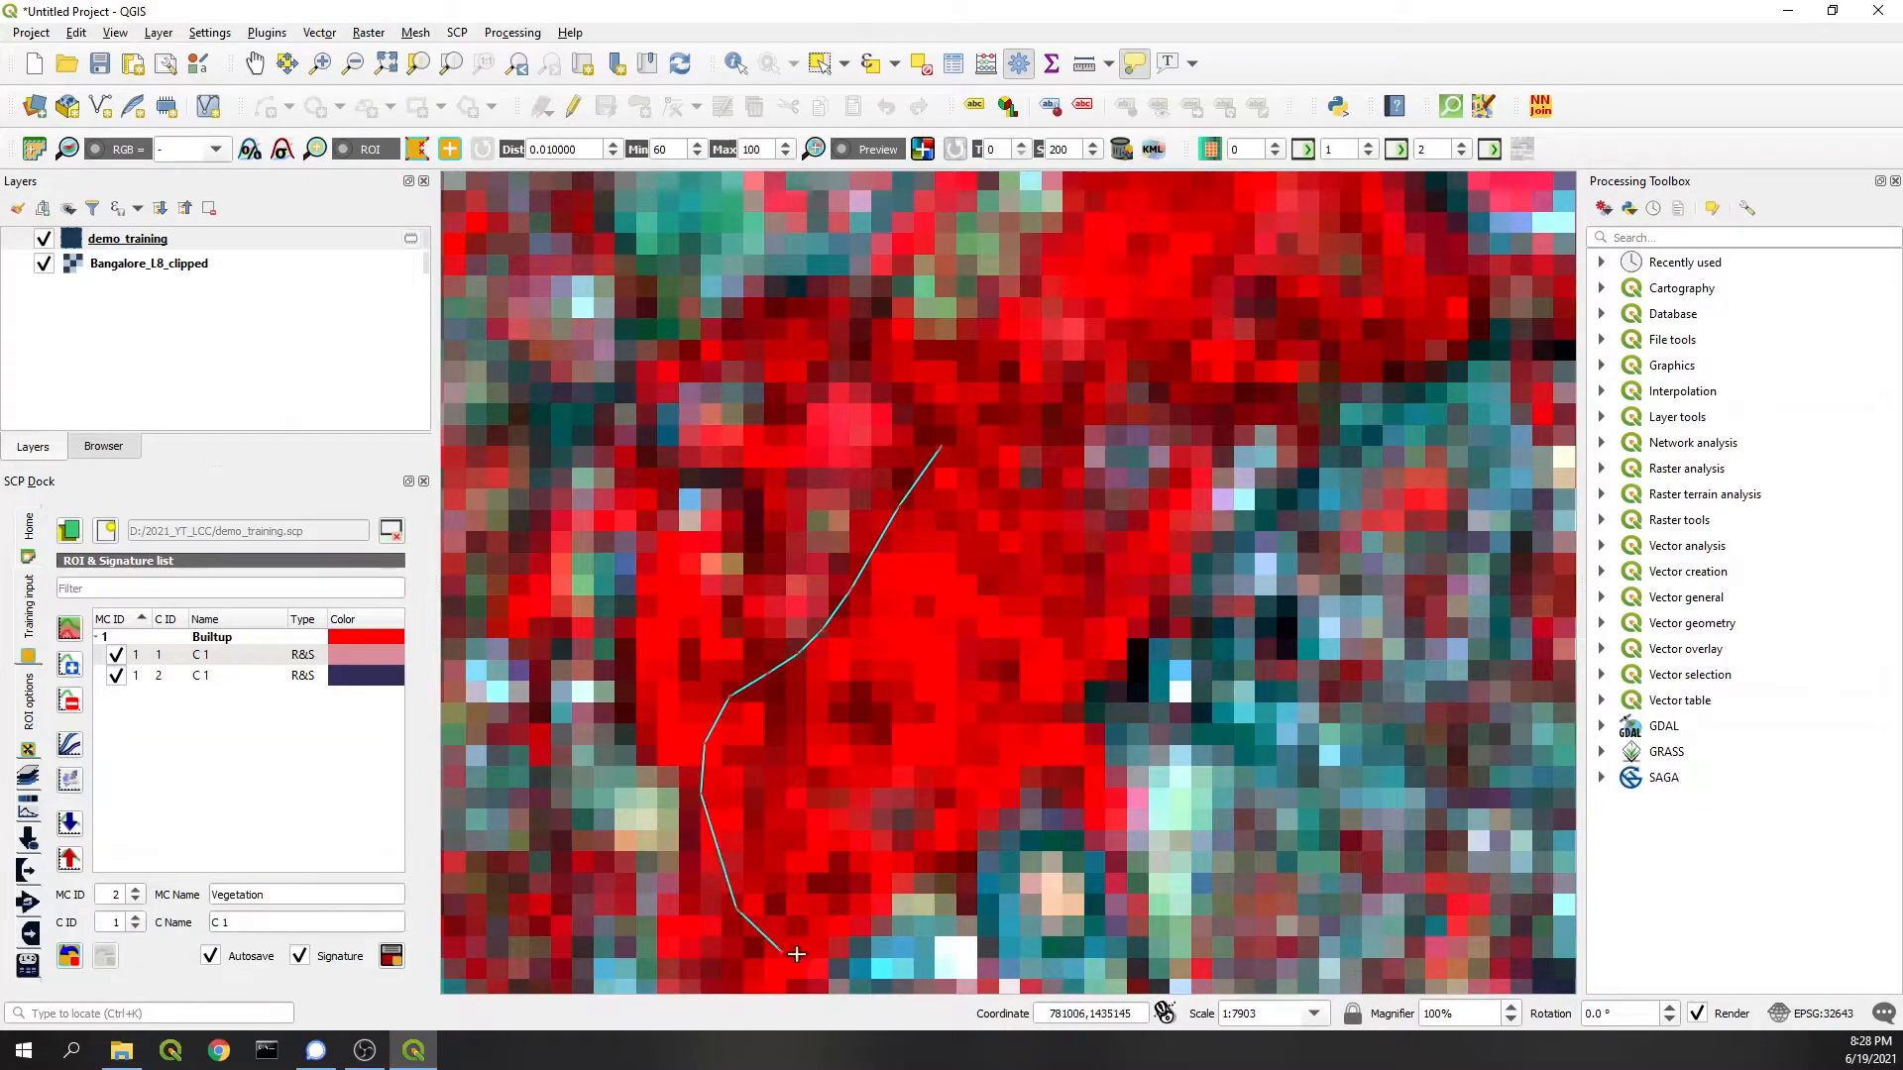
left_click(781, 952)
left_click(836, 904)
left_click(863, 785)
left_click(958, 684)
left_click(1088, 632)
left_click(1056, 537)
left_click(1024, 470)
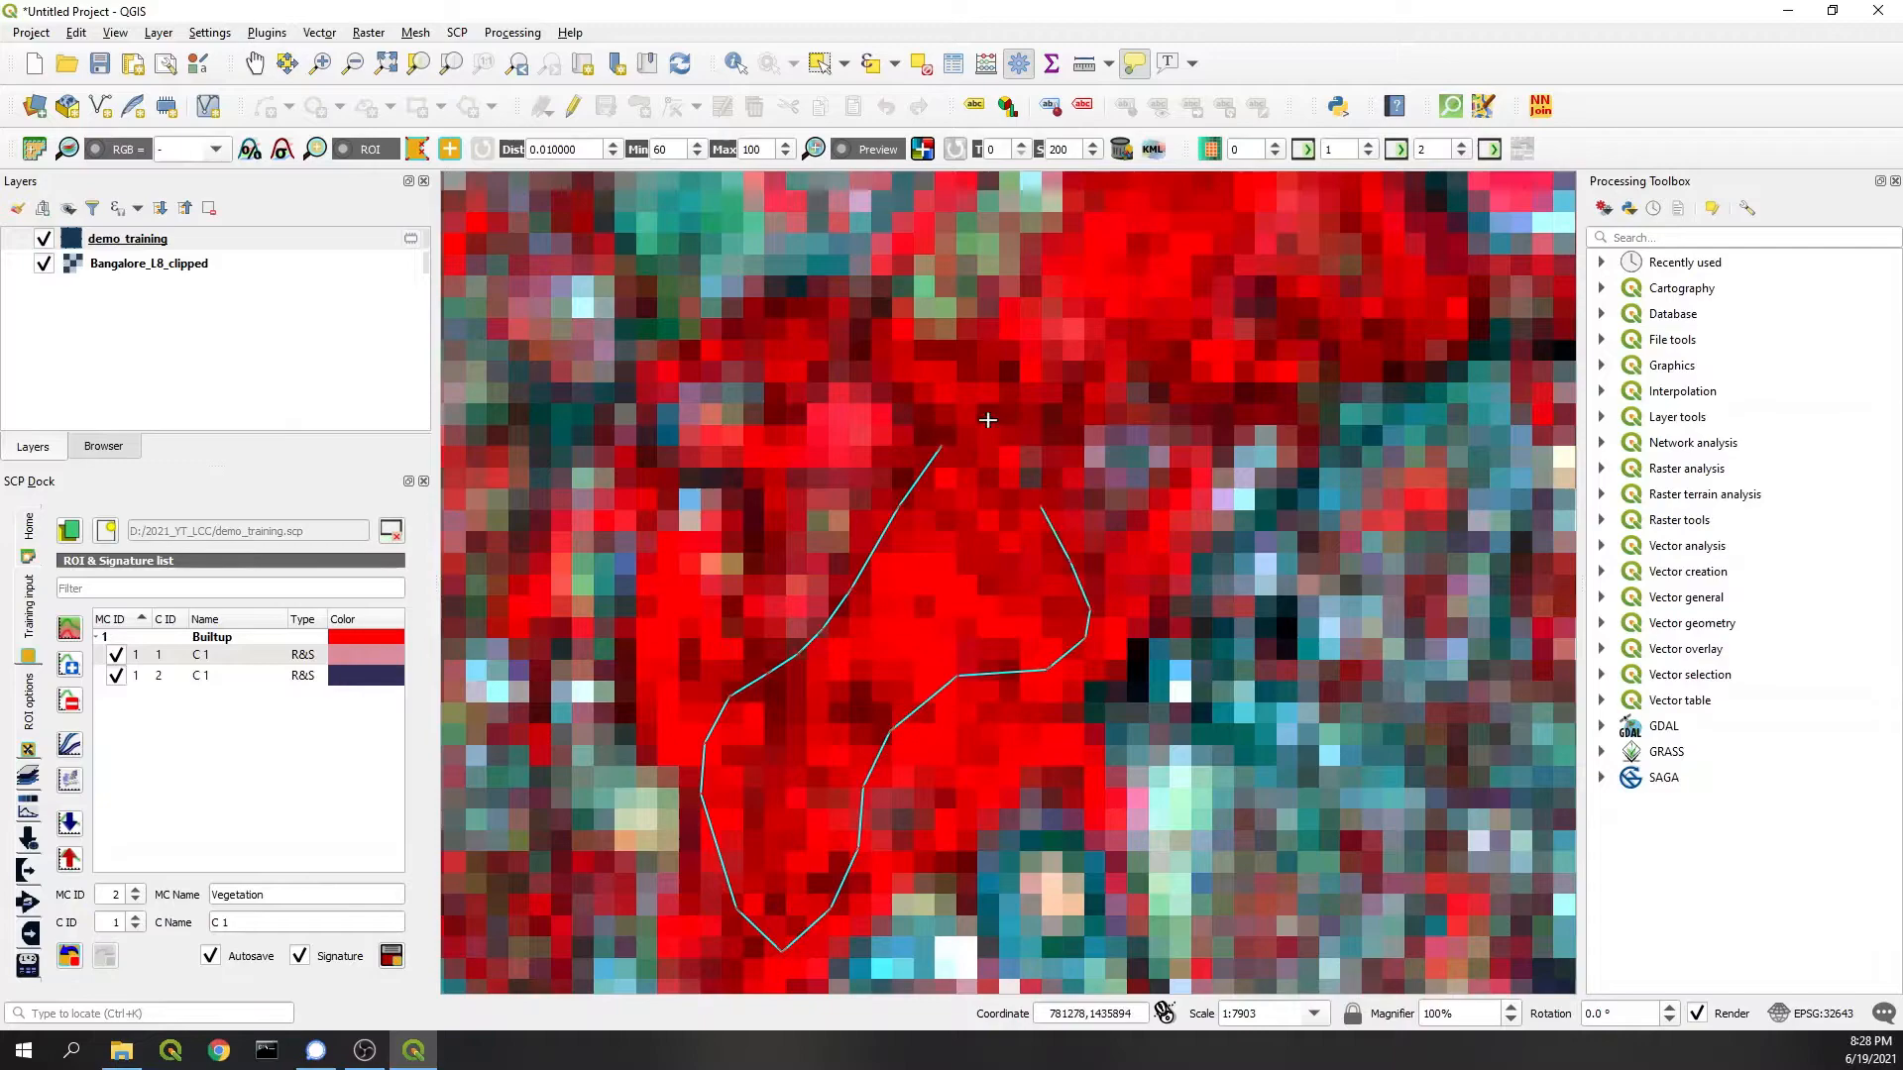
right_click(982, 418)
scroll(952, 409, "down", 2)
scroll(912, 359, "down", 1)
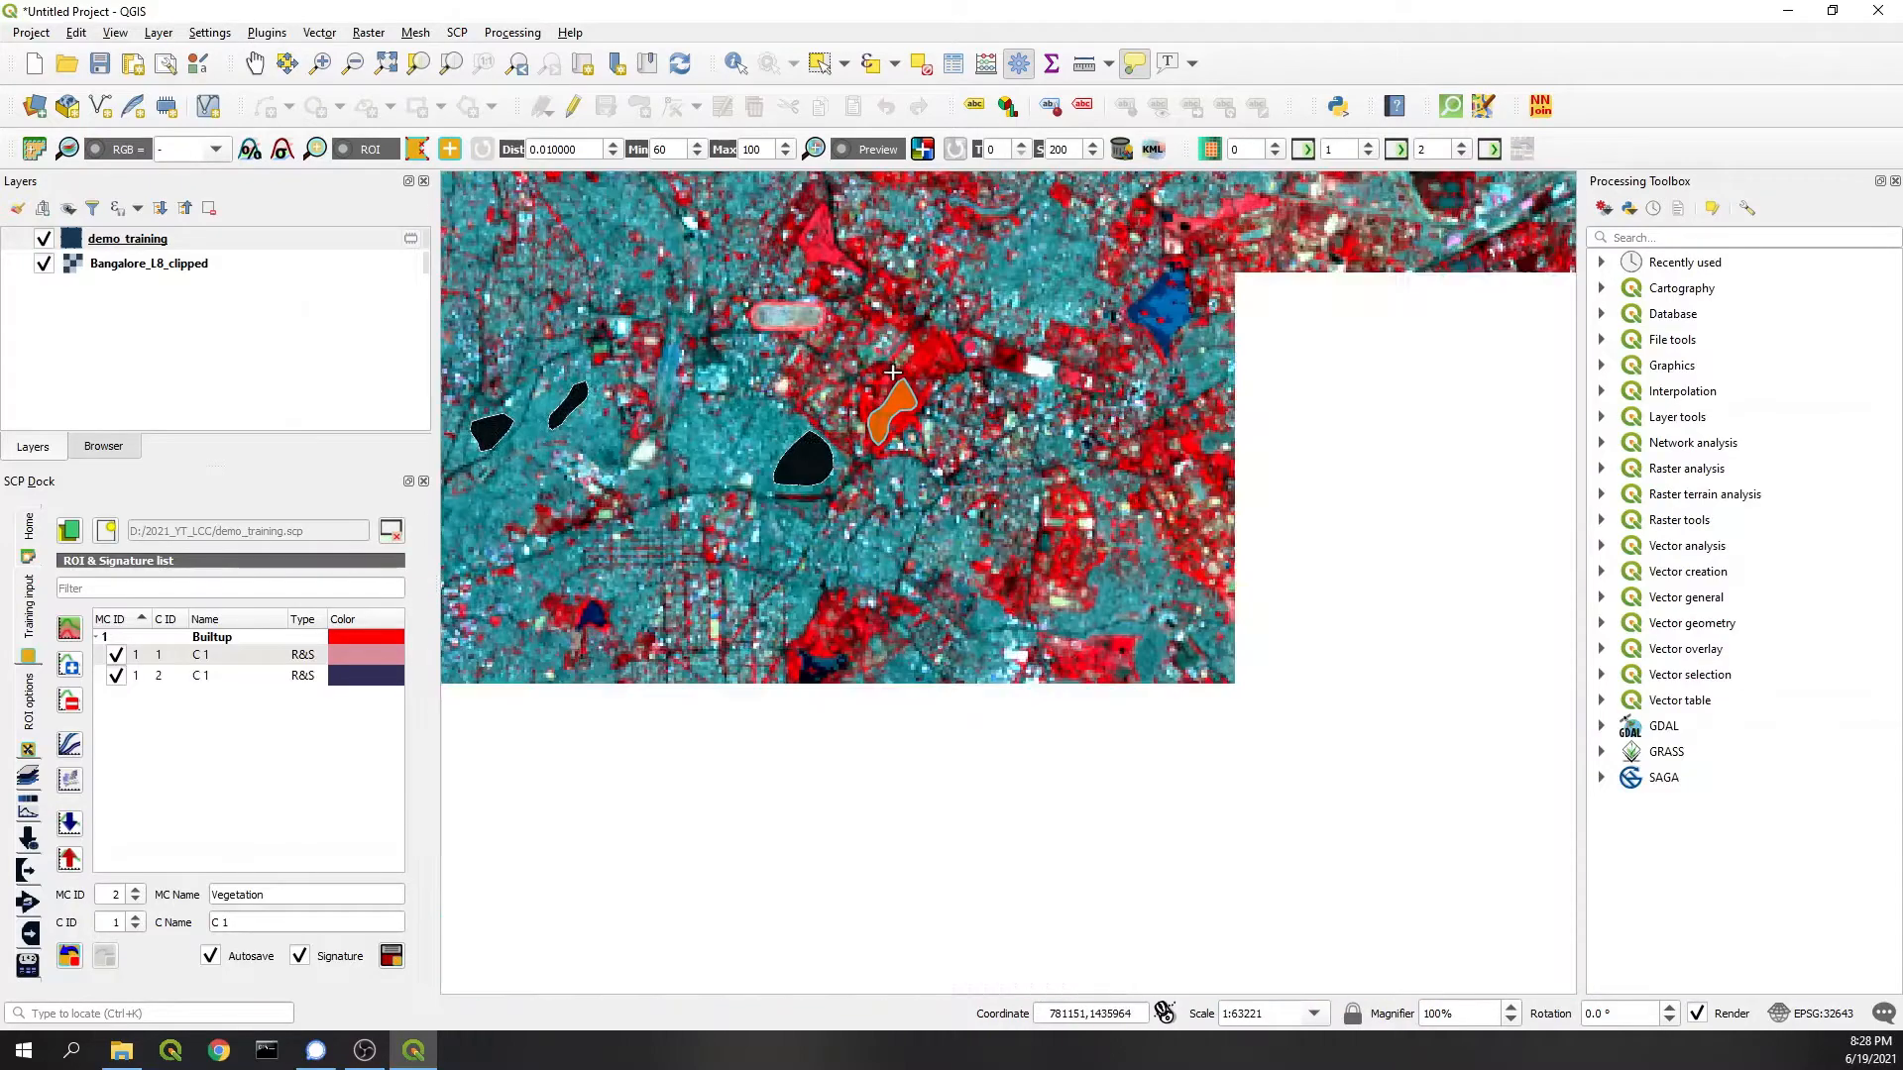
scroll(818, 402, "down", 1)
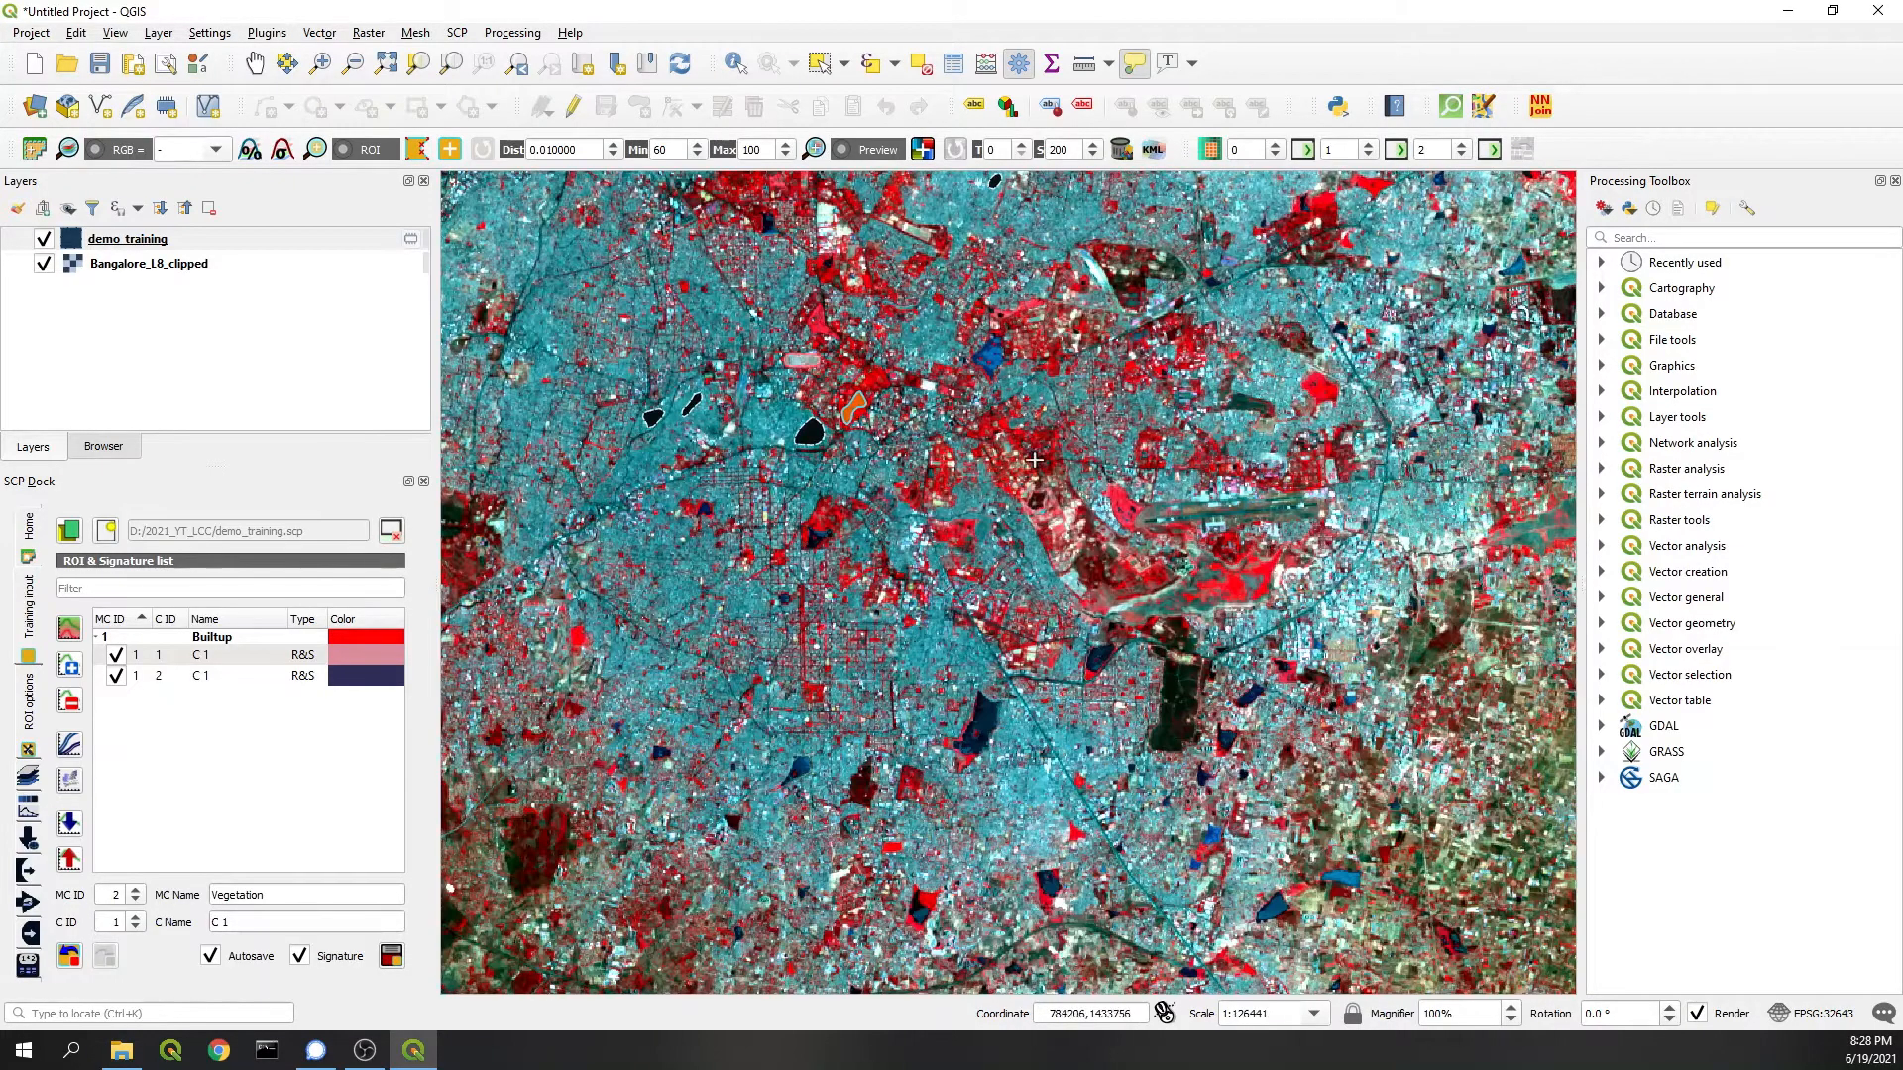
scroll(1032, 461, "down", 1)
scroll(957, 585, "up", 2)
scroll(957, 585, "up", 1)
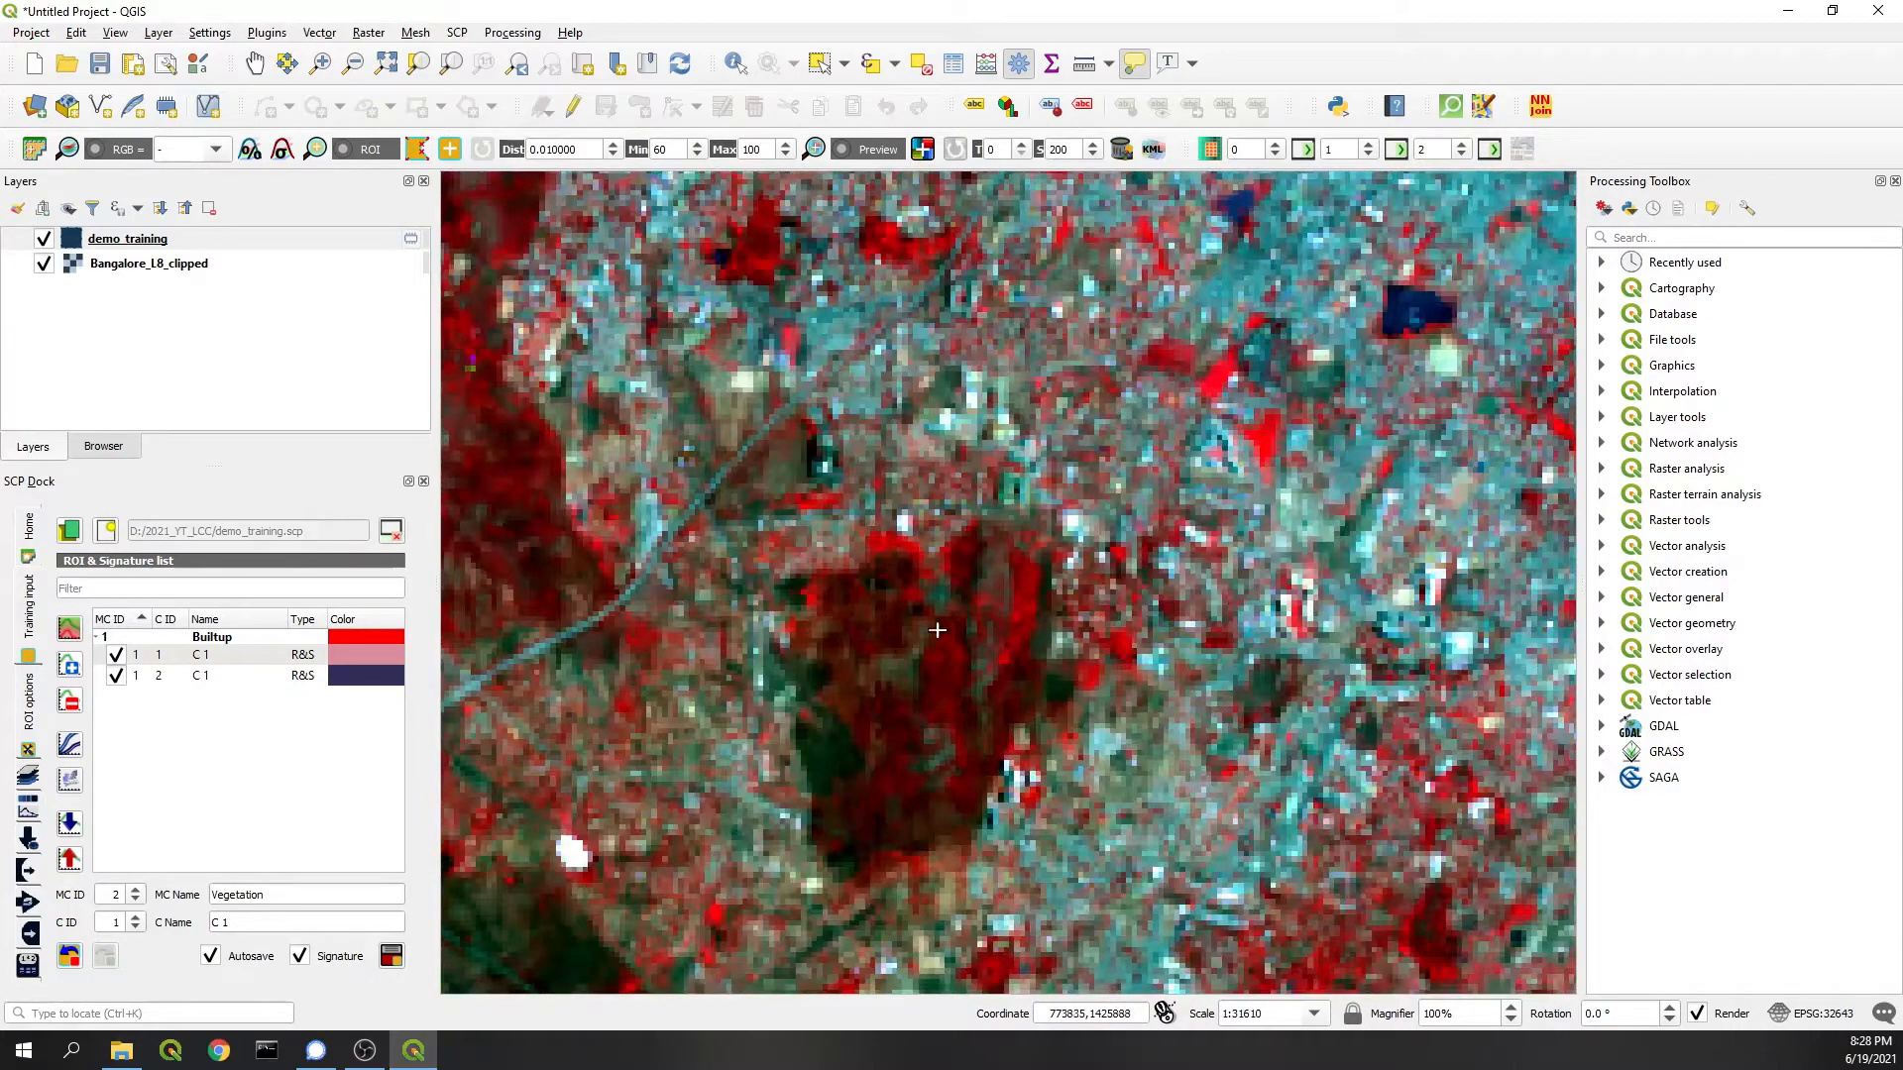
scroll(937, 631, "up", 1)
scroll(952, 595, "up", 2)
scroll(1000, 447, "down", 2)
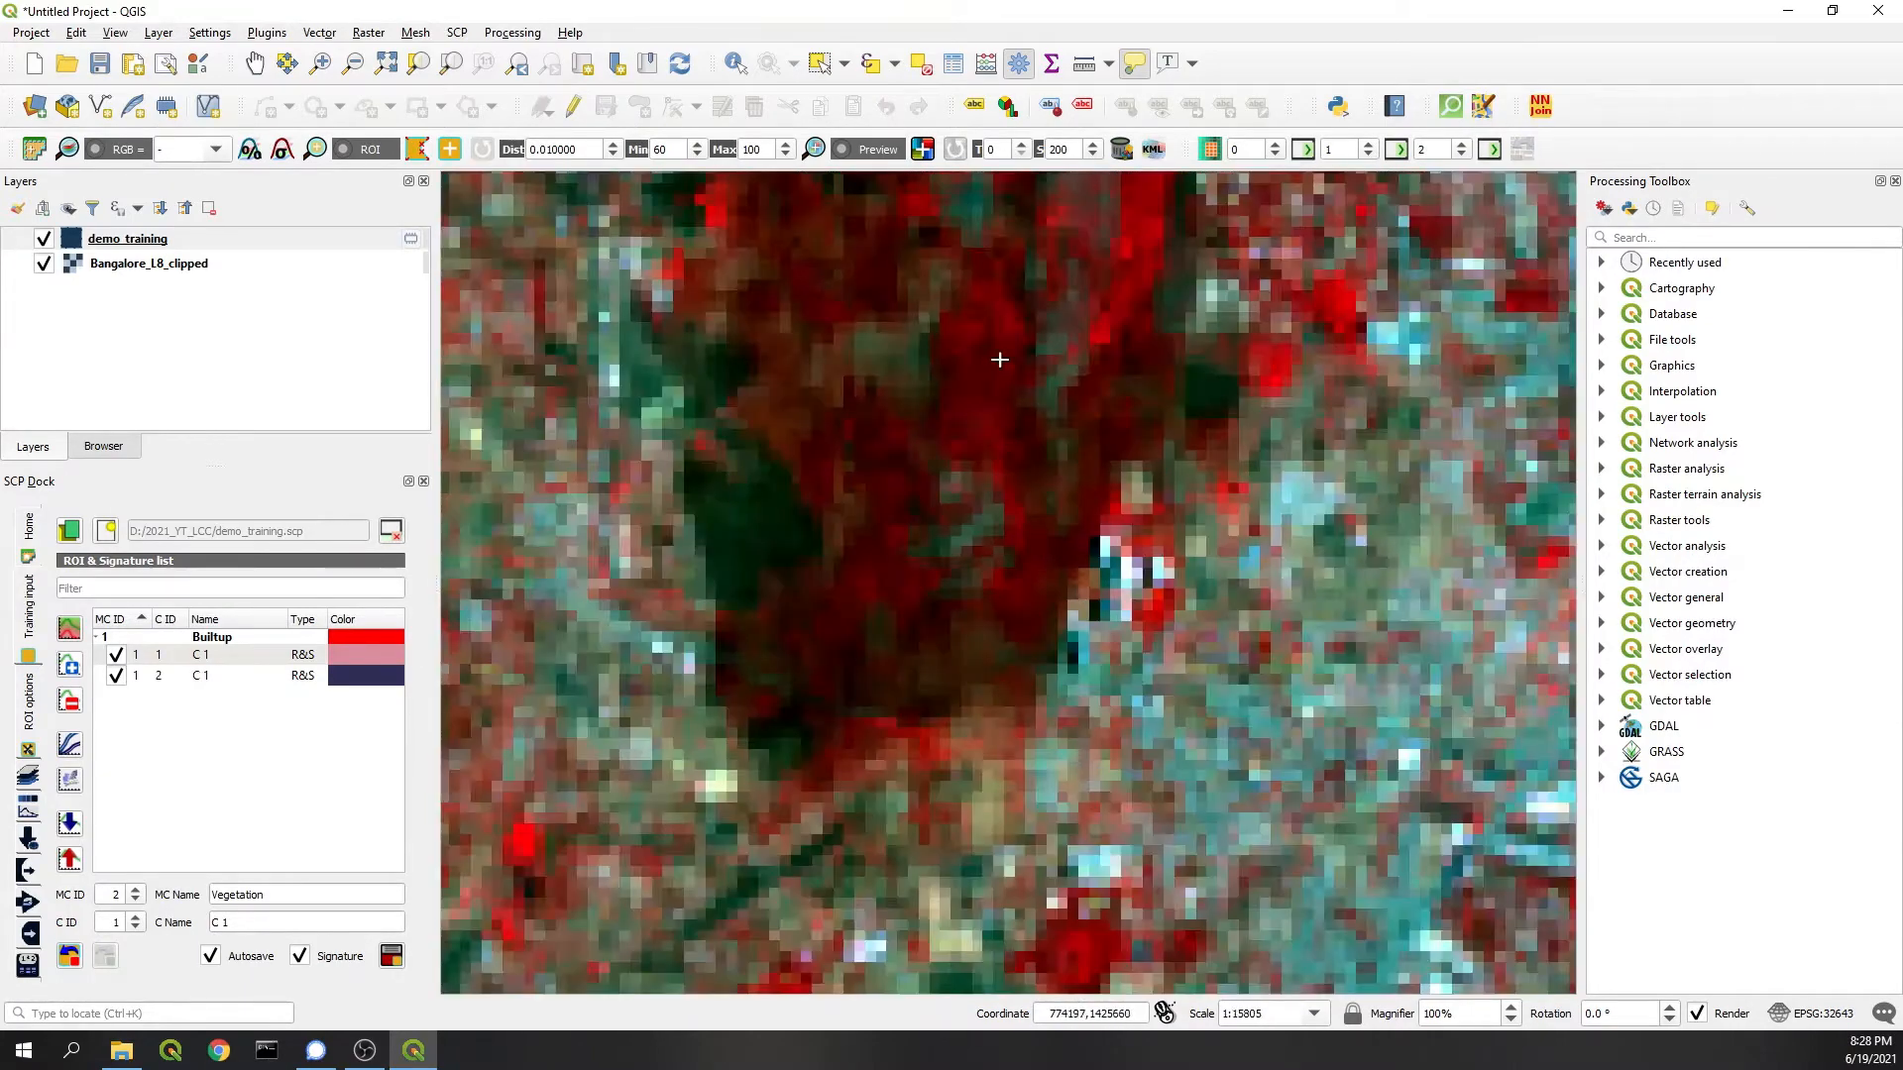
Step: Trace a region over dark red farmland and save the ROIs as the Vegetation signature
mouse_move(951, 302)
left_mouse_down()
mouse_move(941, 403)
mouse_move(982, 468)
mouse_move(1026, 447)
mouse_move(1026, 297)
left_mouse_up()
right_click(1019, 257)
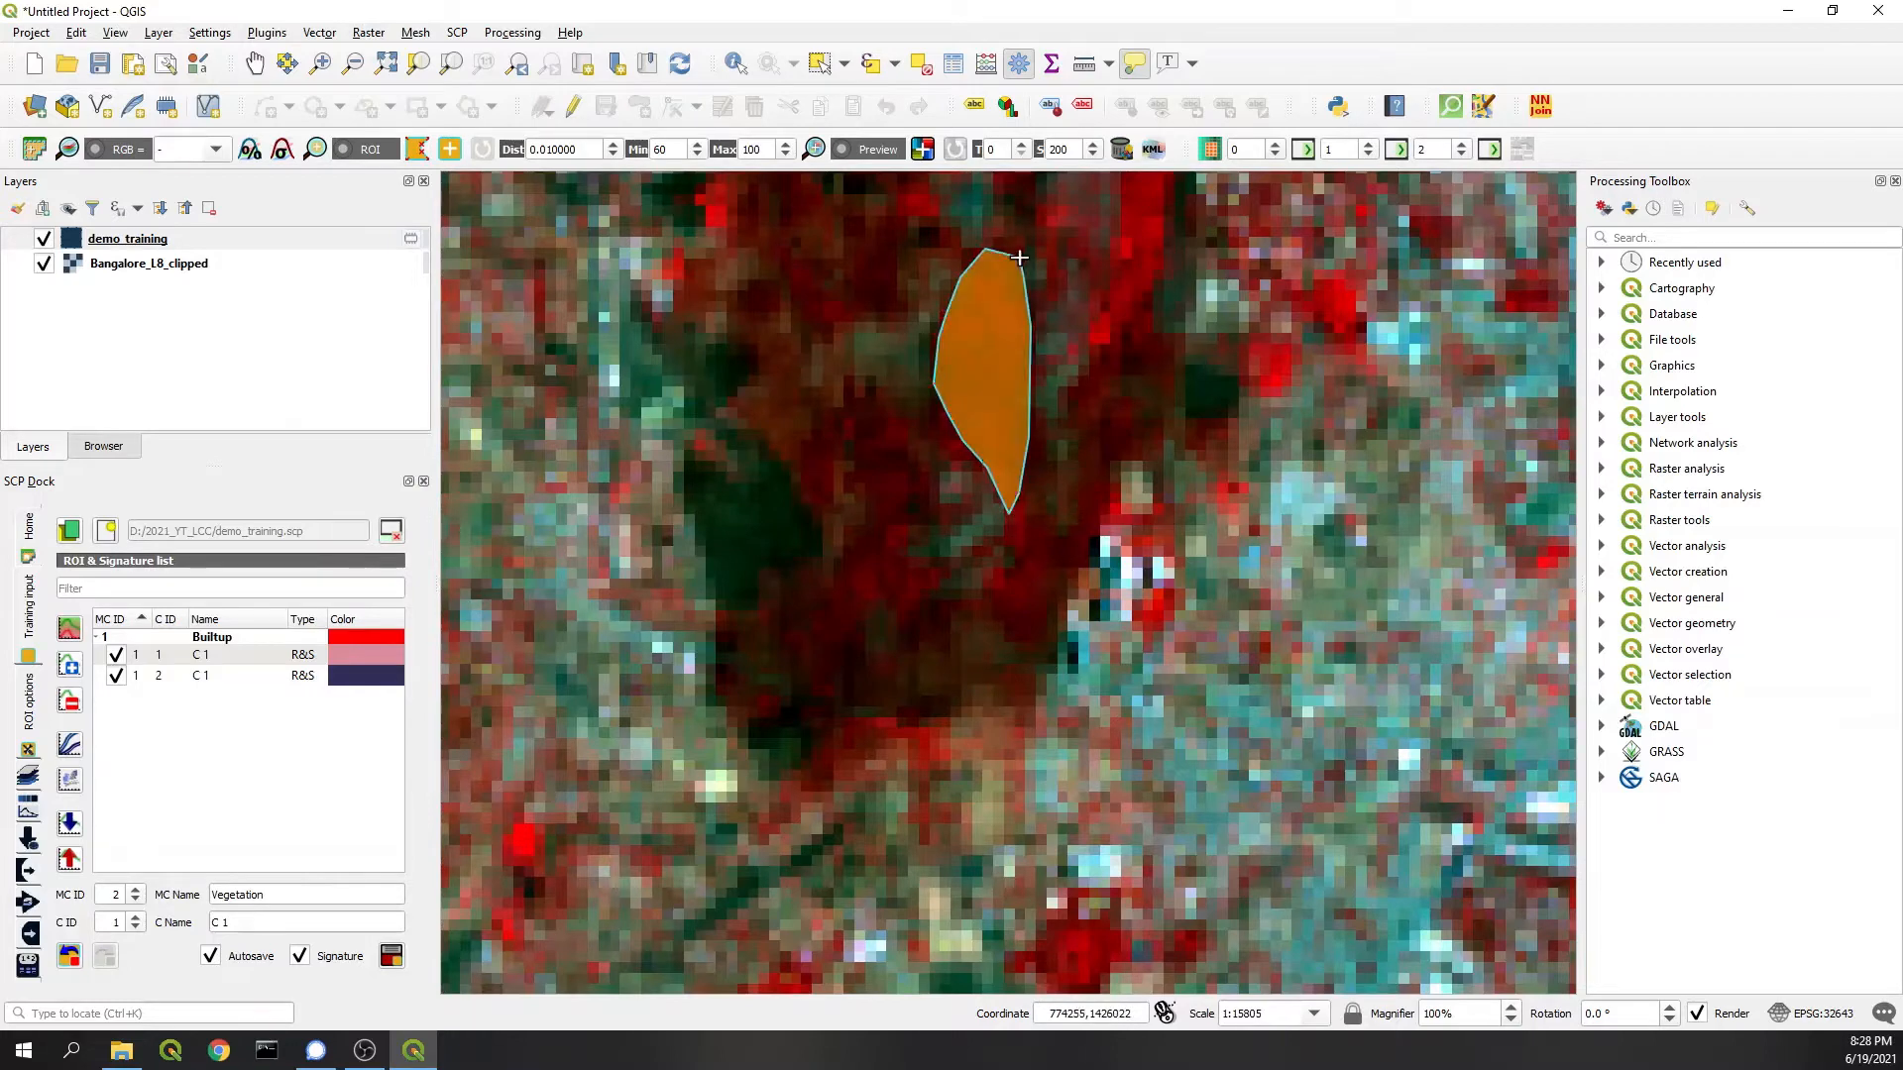
left_click(392, 956)
scroll(758, 465, "down", 2)
scroll(949, 484, "down", 1)
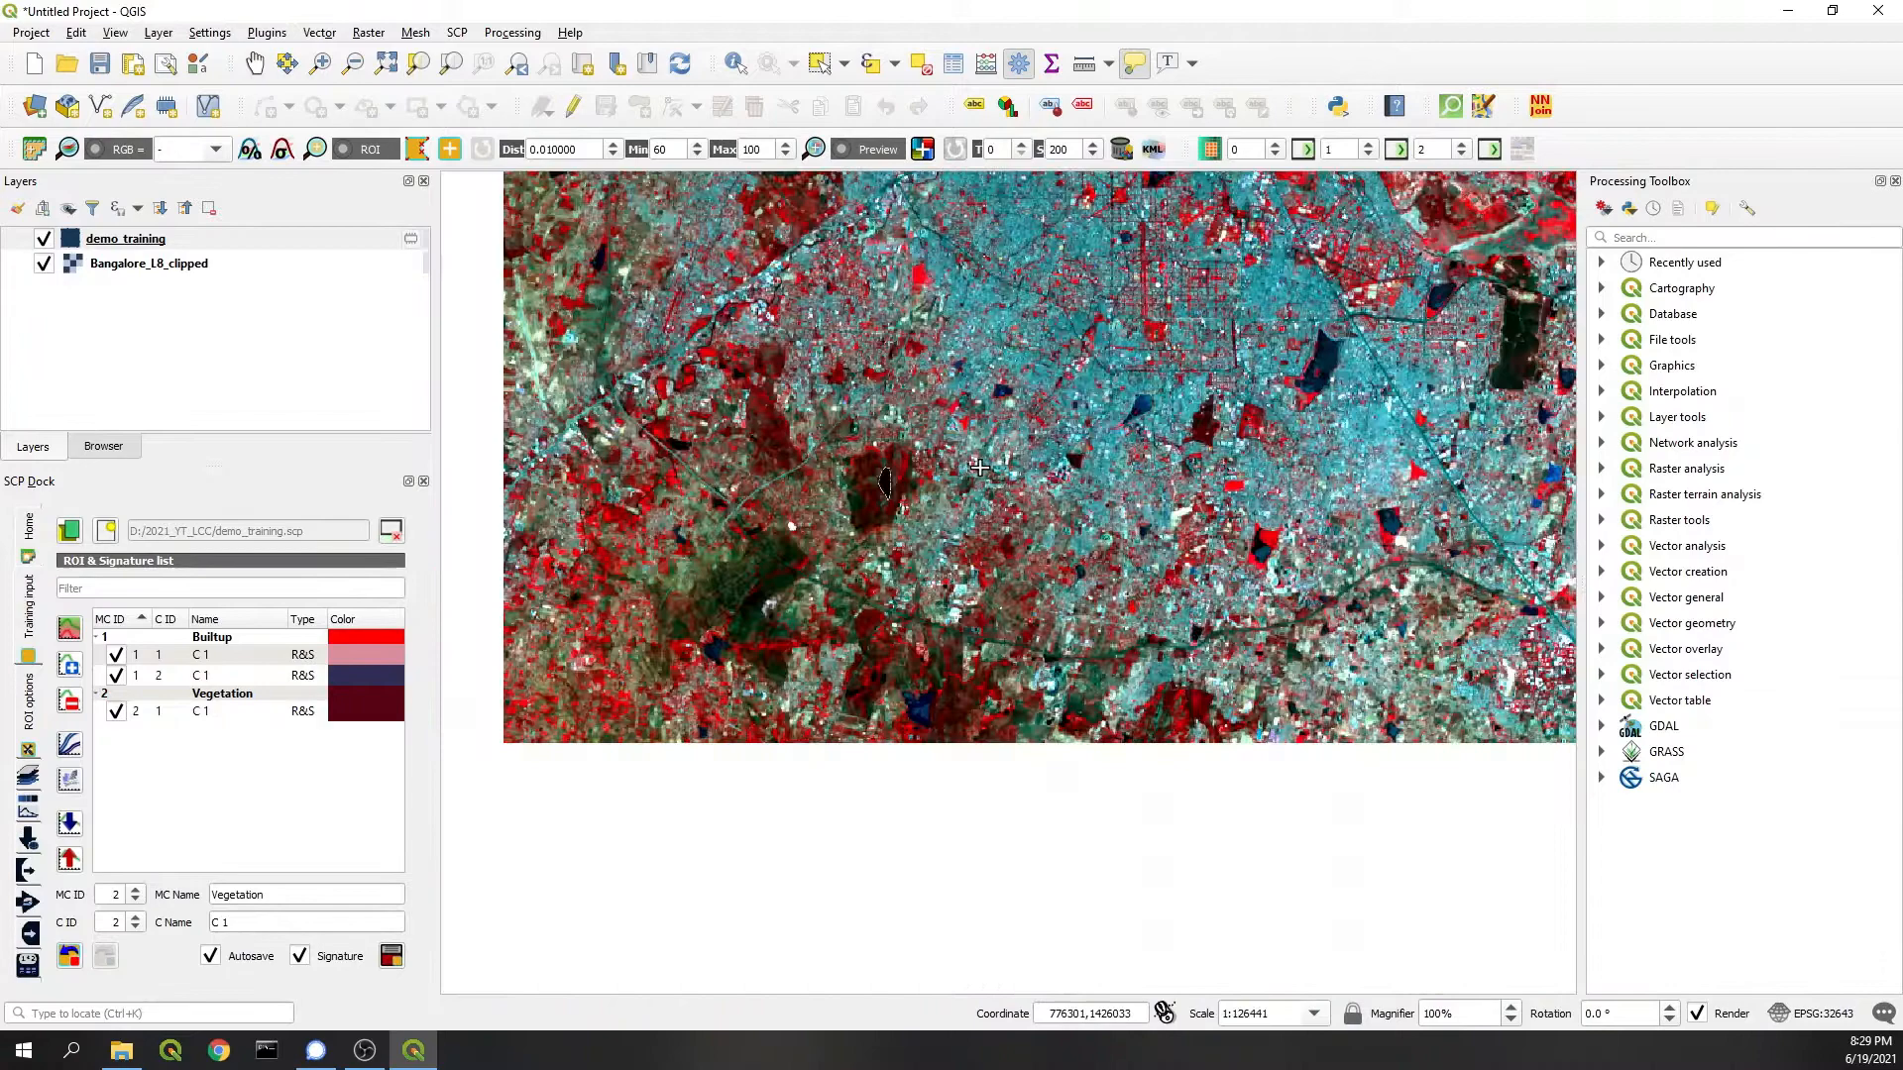
scroll(788, 636, "down", 1)
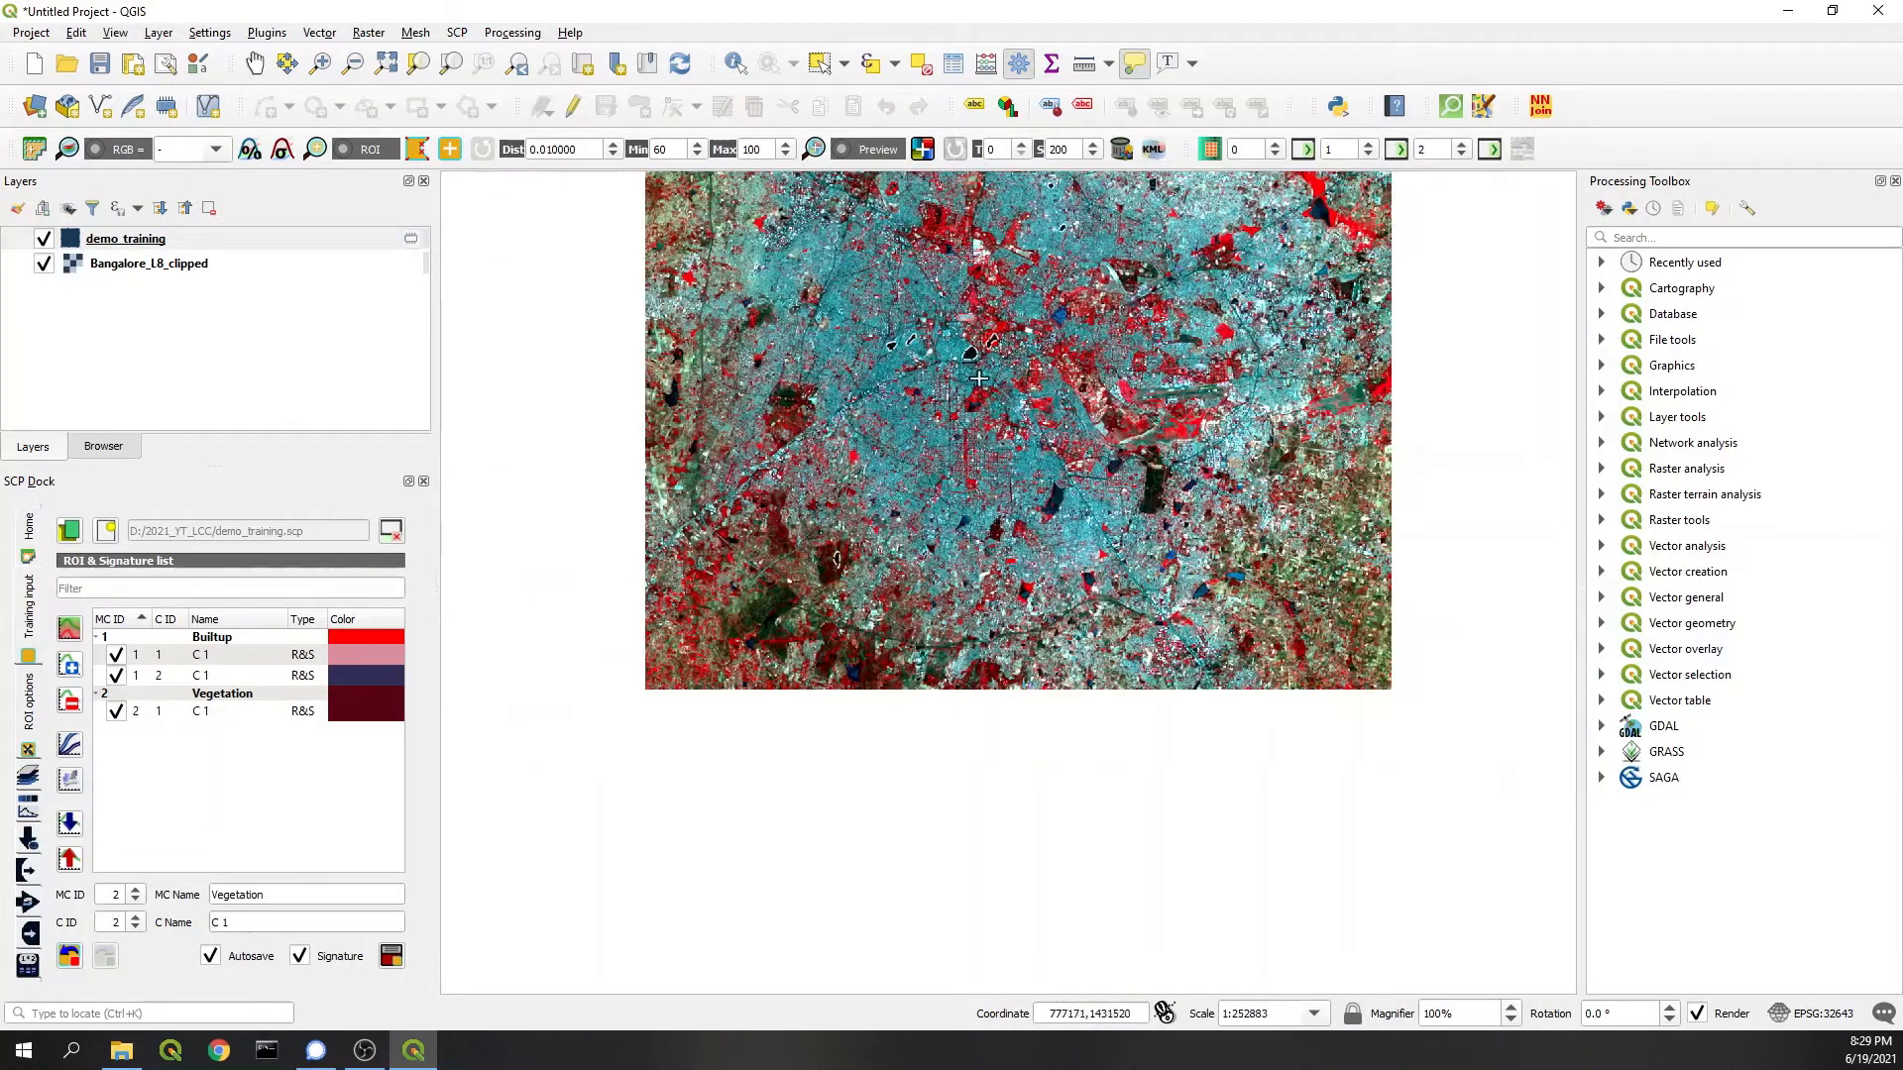
scroll(788, 636, "up", 2)
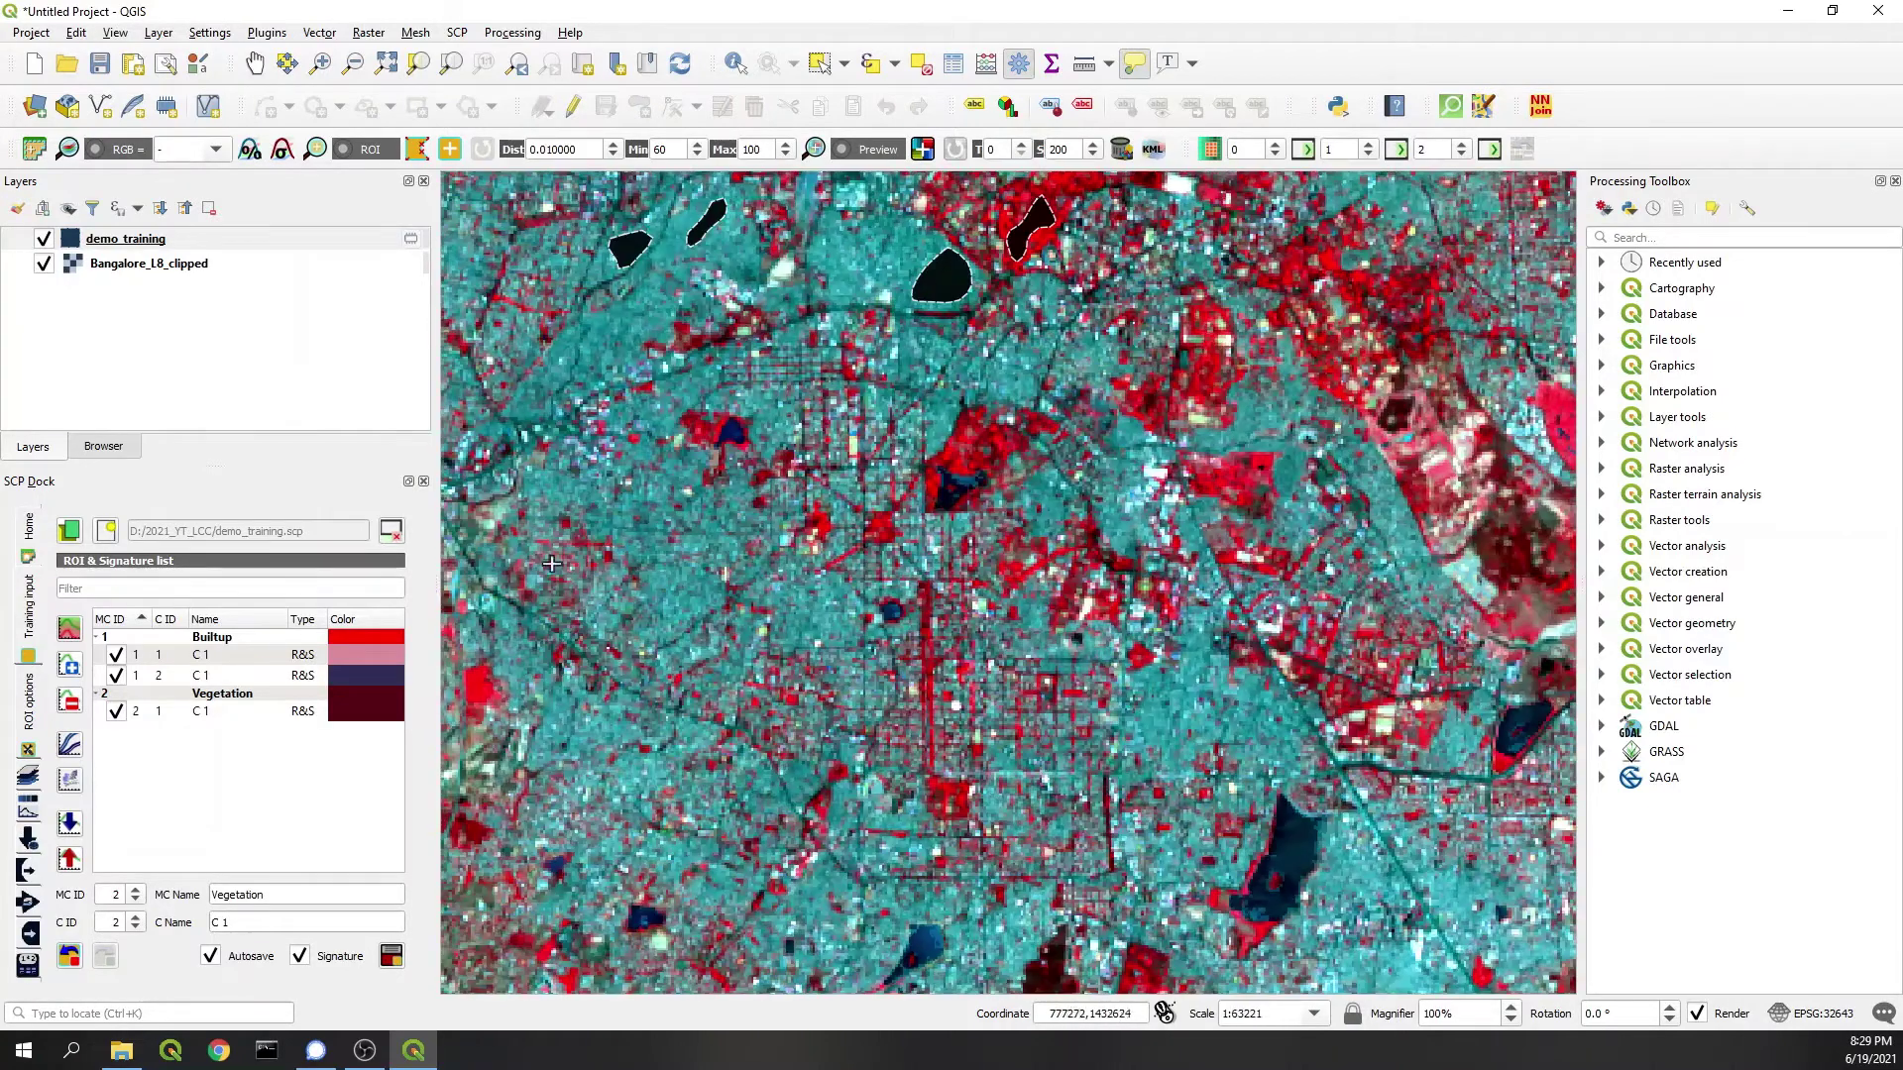
Step: Add a Water macroclass with MC ID 3 and close the first outlines over water bodies
double_click(289, 893)
type("W")
left_click(134, 889)
scroll(947, 639, "down", 1)
scroll(946, 639, "up", 2)
scroll(932, 816, "up", 2)
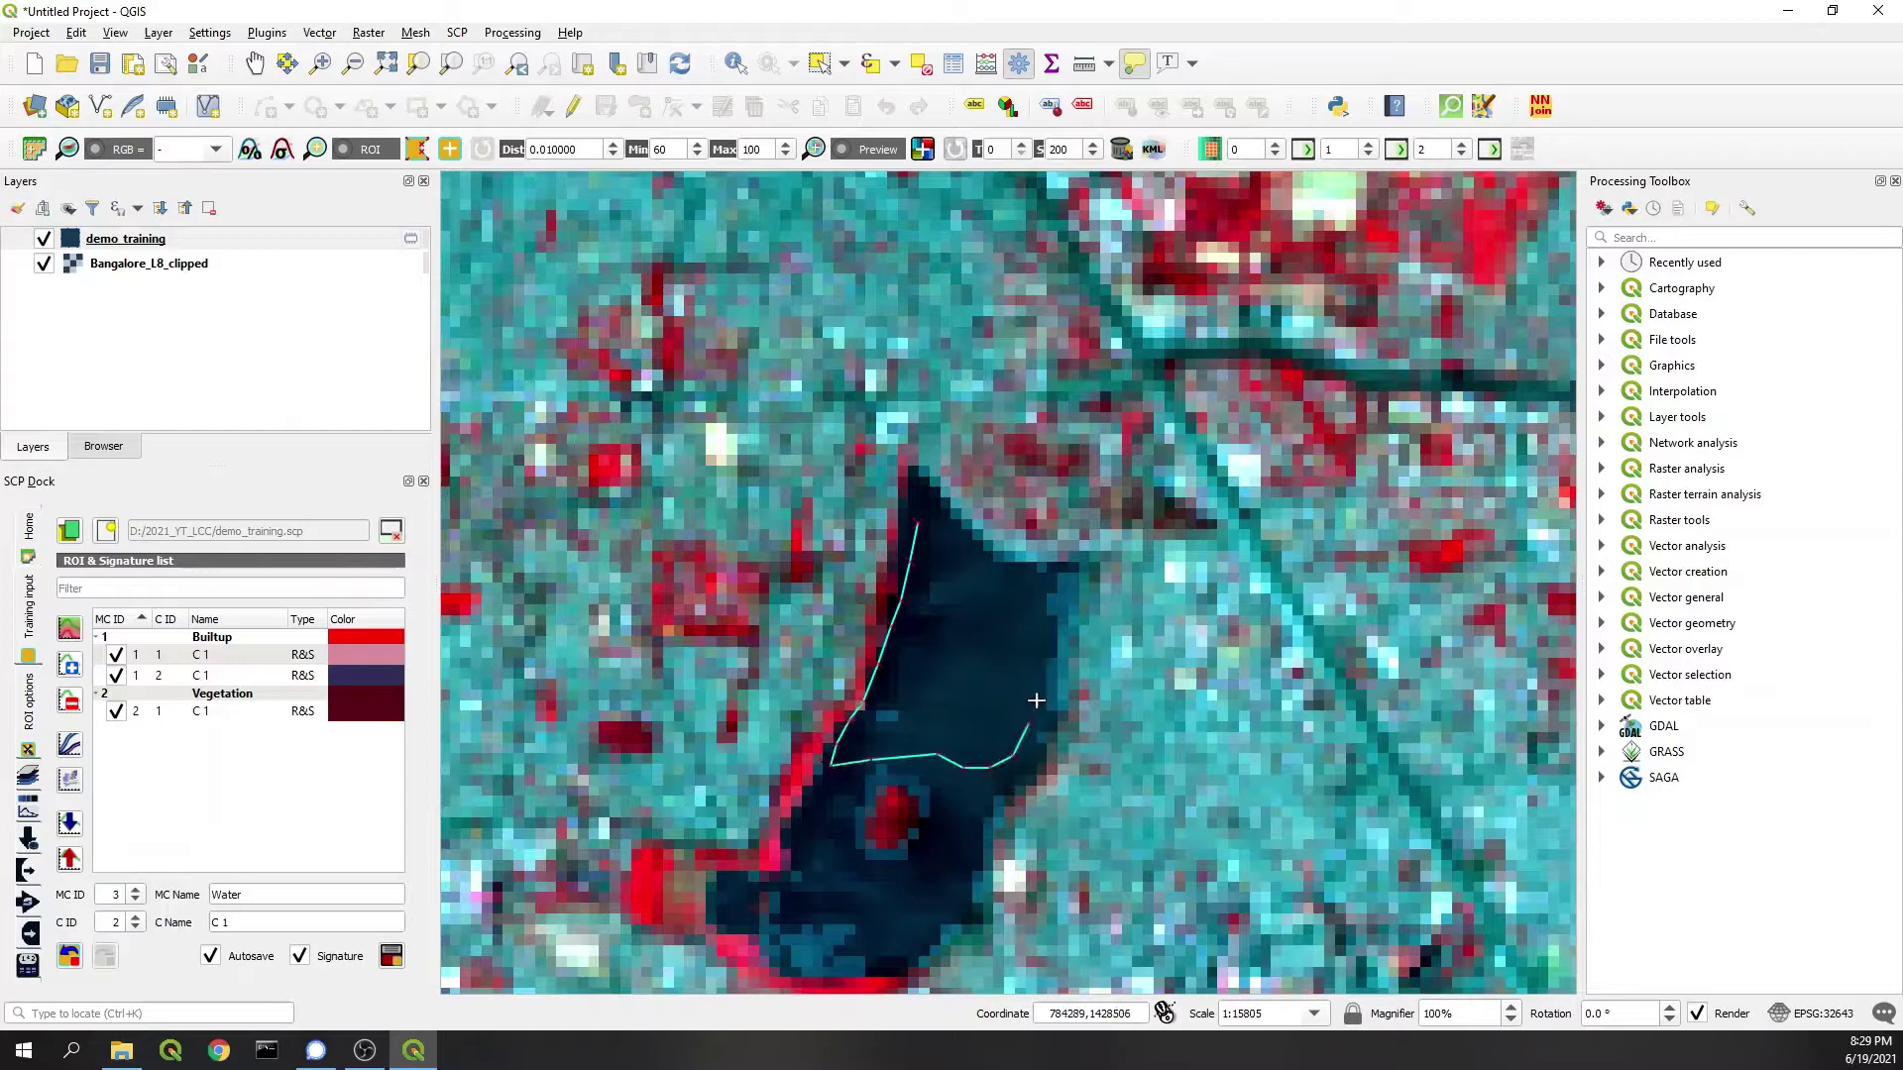
right_click(915, 481)
scroll(914, 499, "down", 1)
scroll(914, 500, "down", 1)
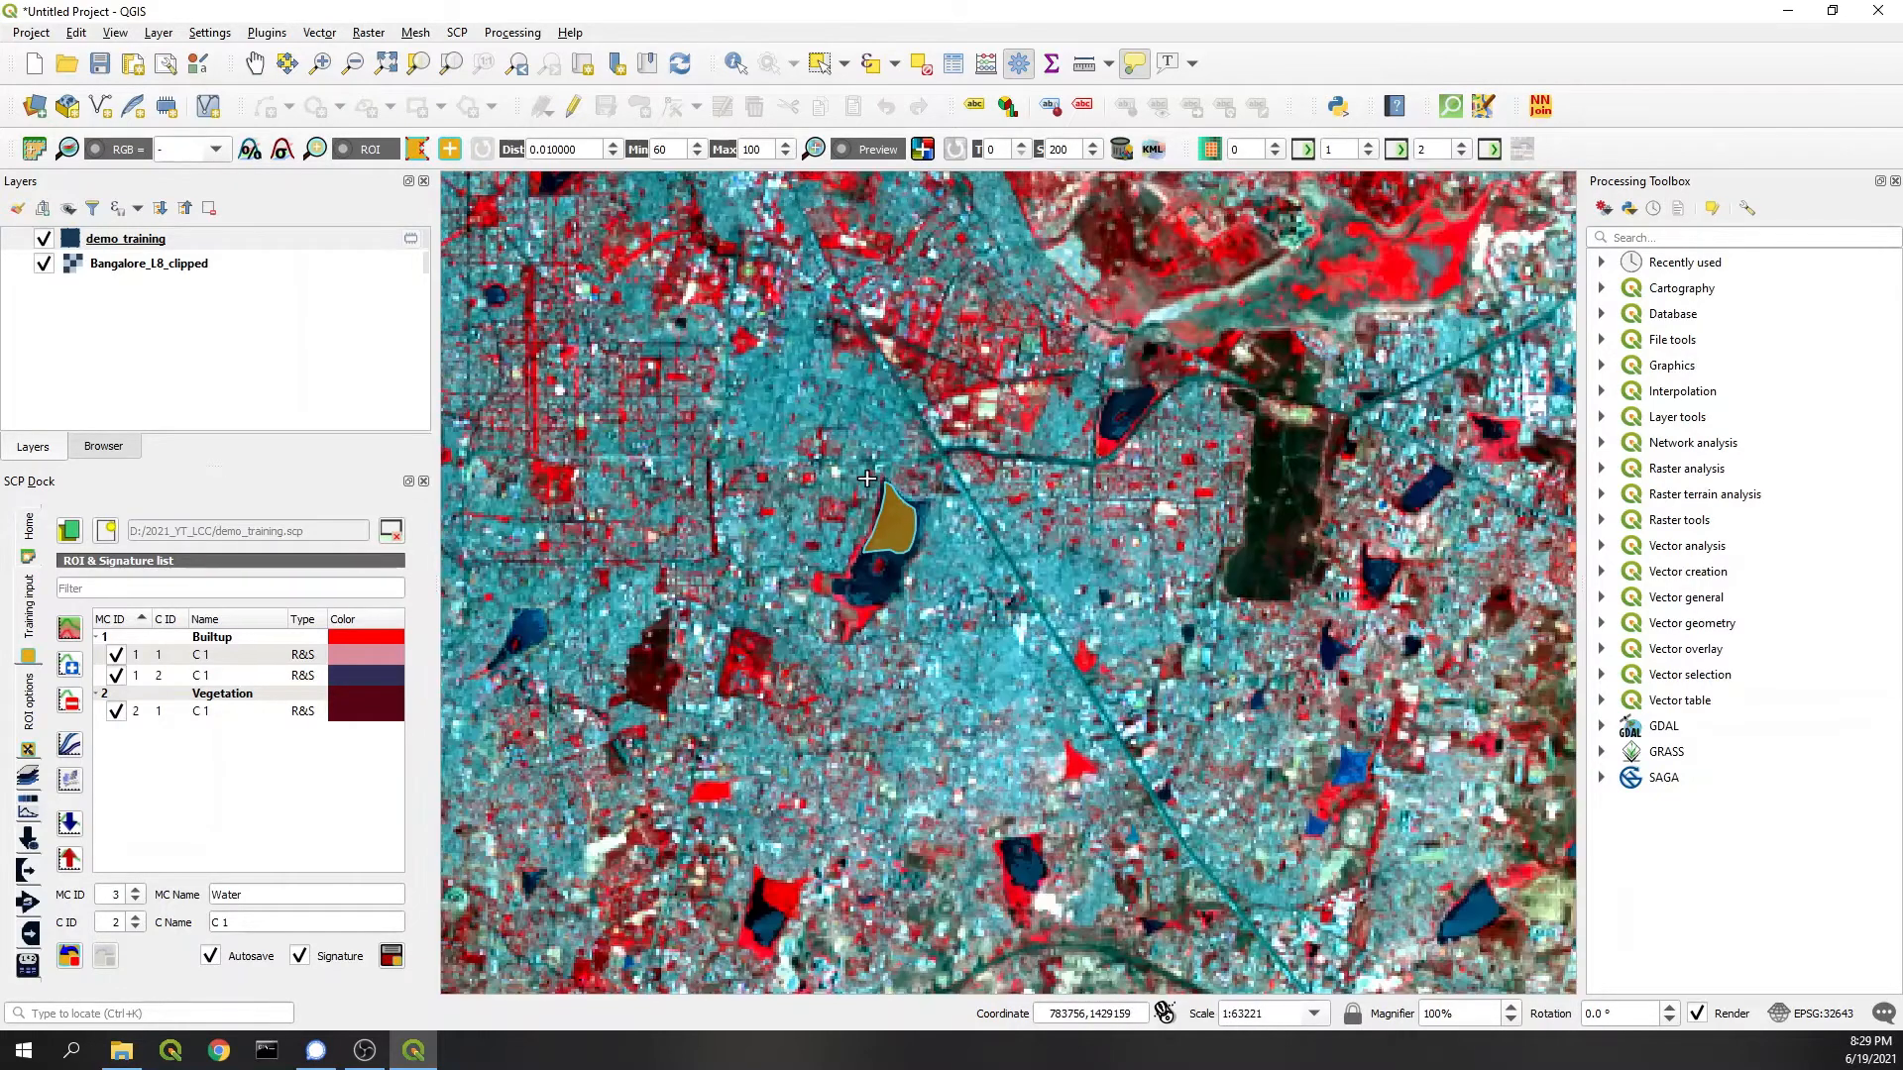
scroll(1139, 510, "down", 1)
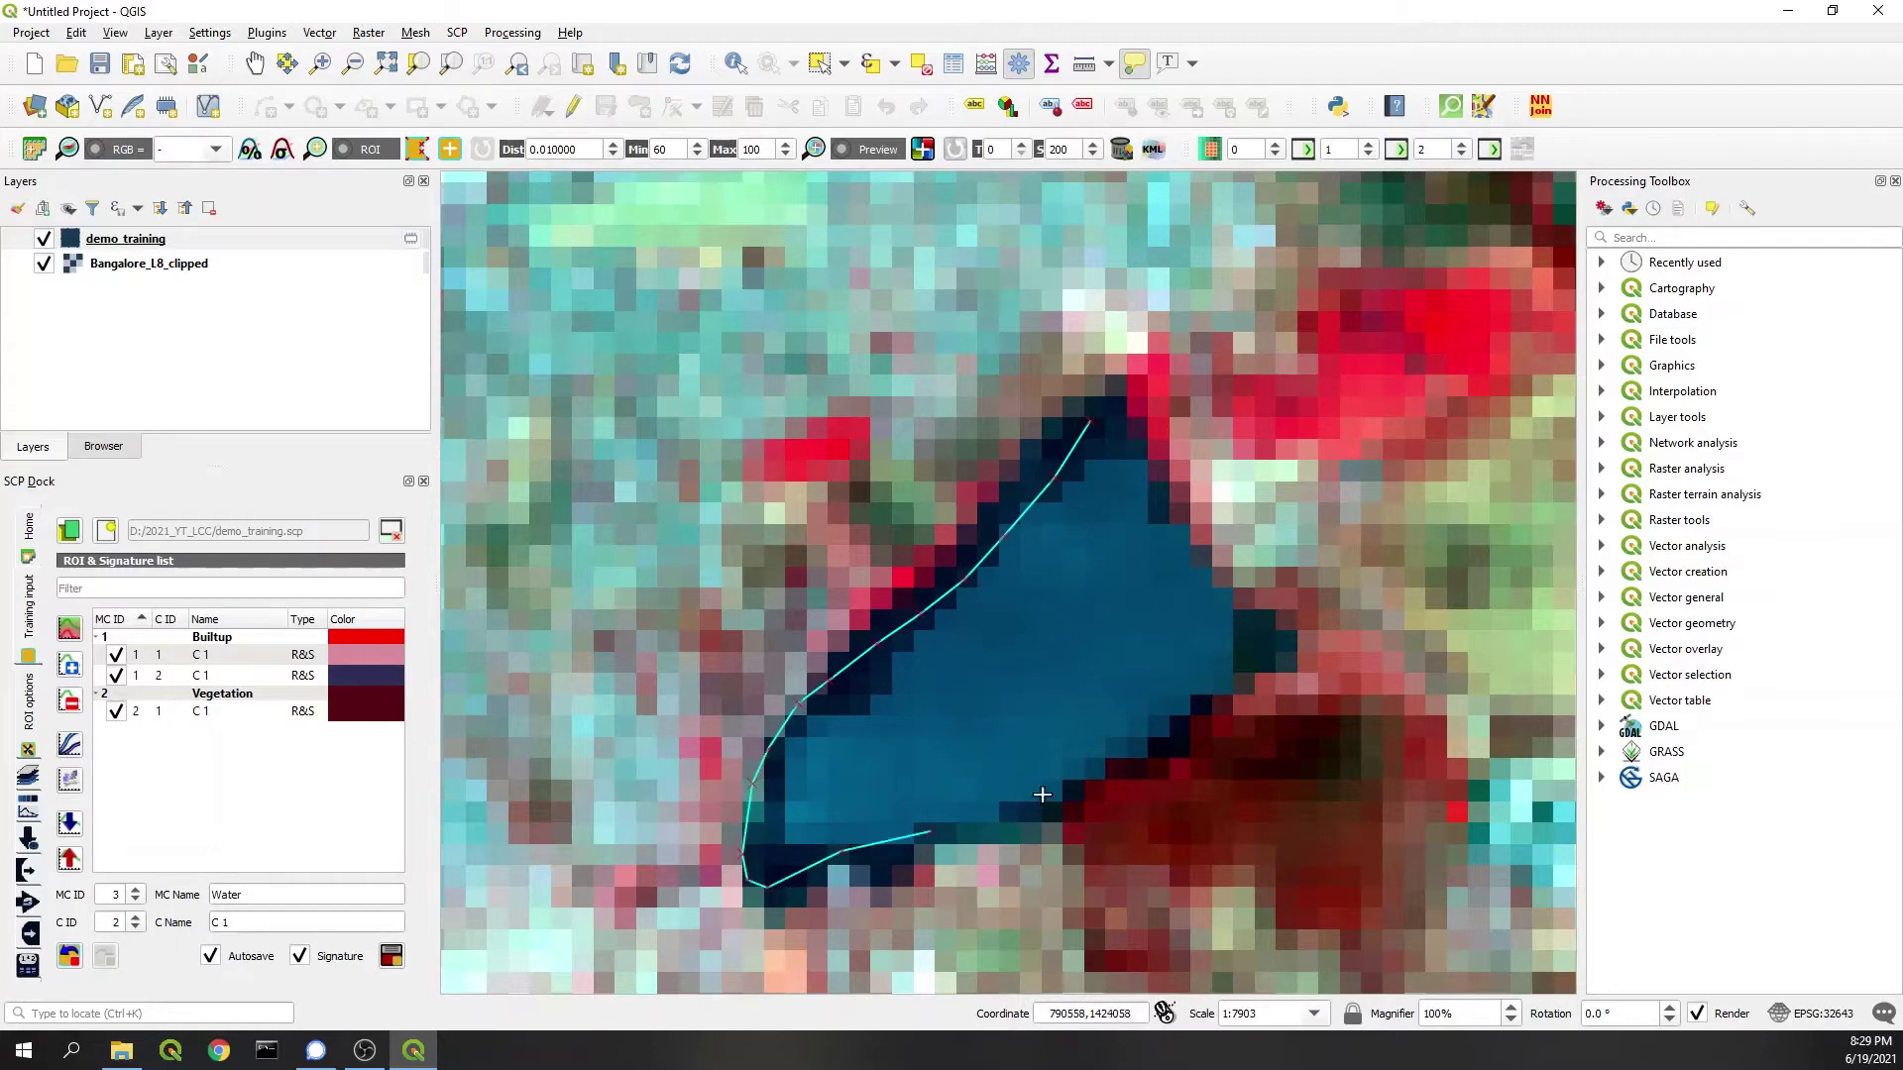
right_click(1114, 433)
scroll(1113, 433, "down", 2)
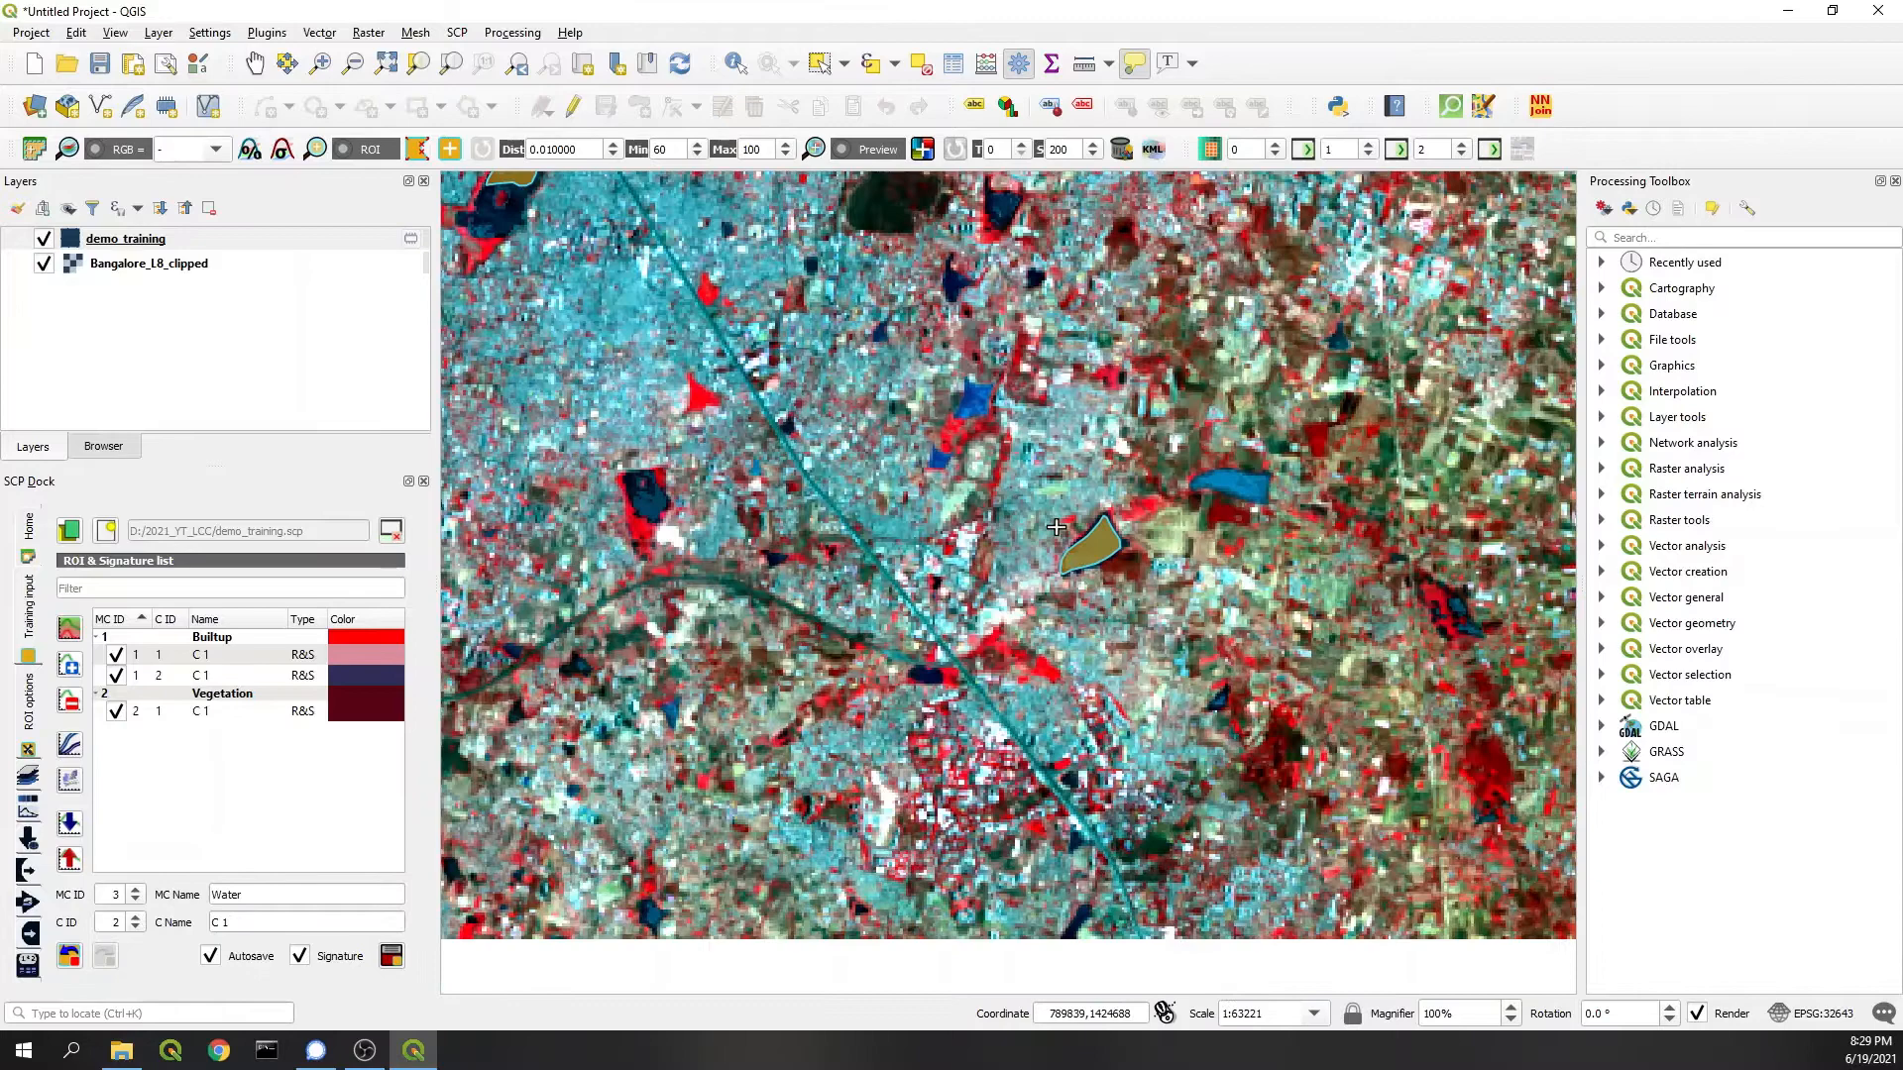
scroll(476, 187, "up", 3)
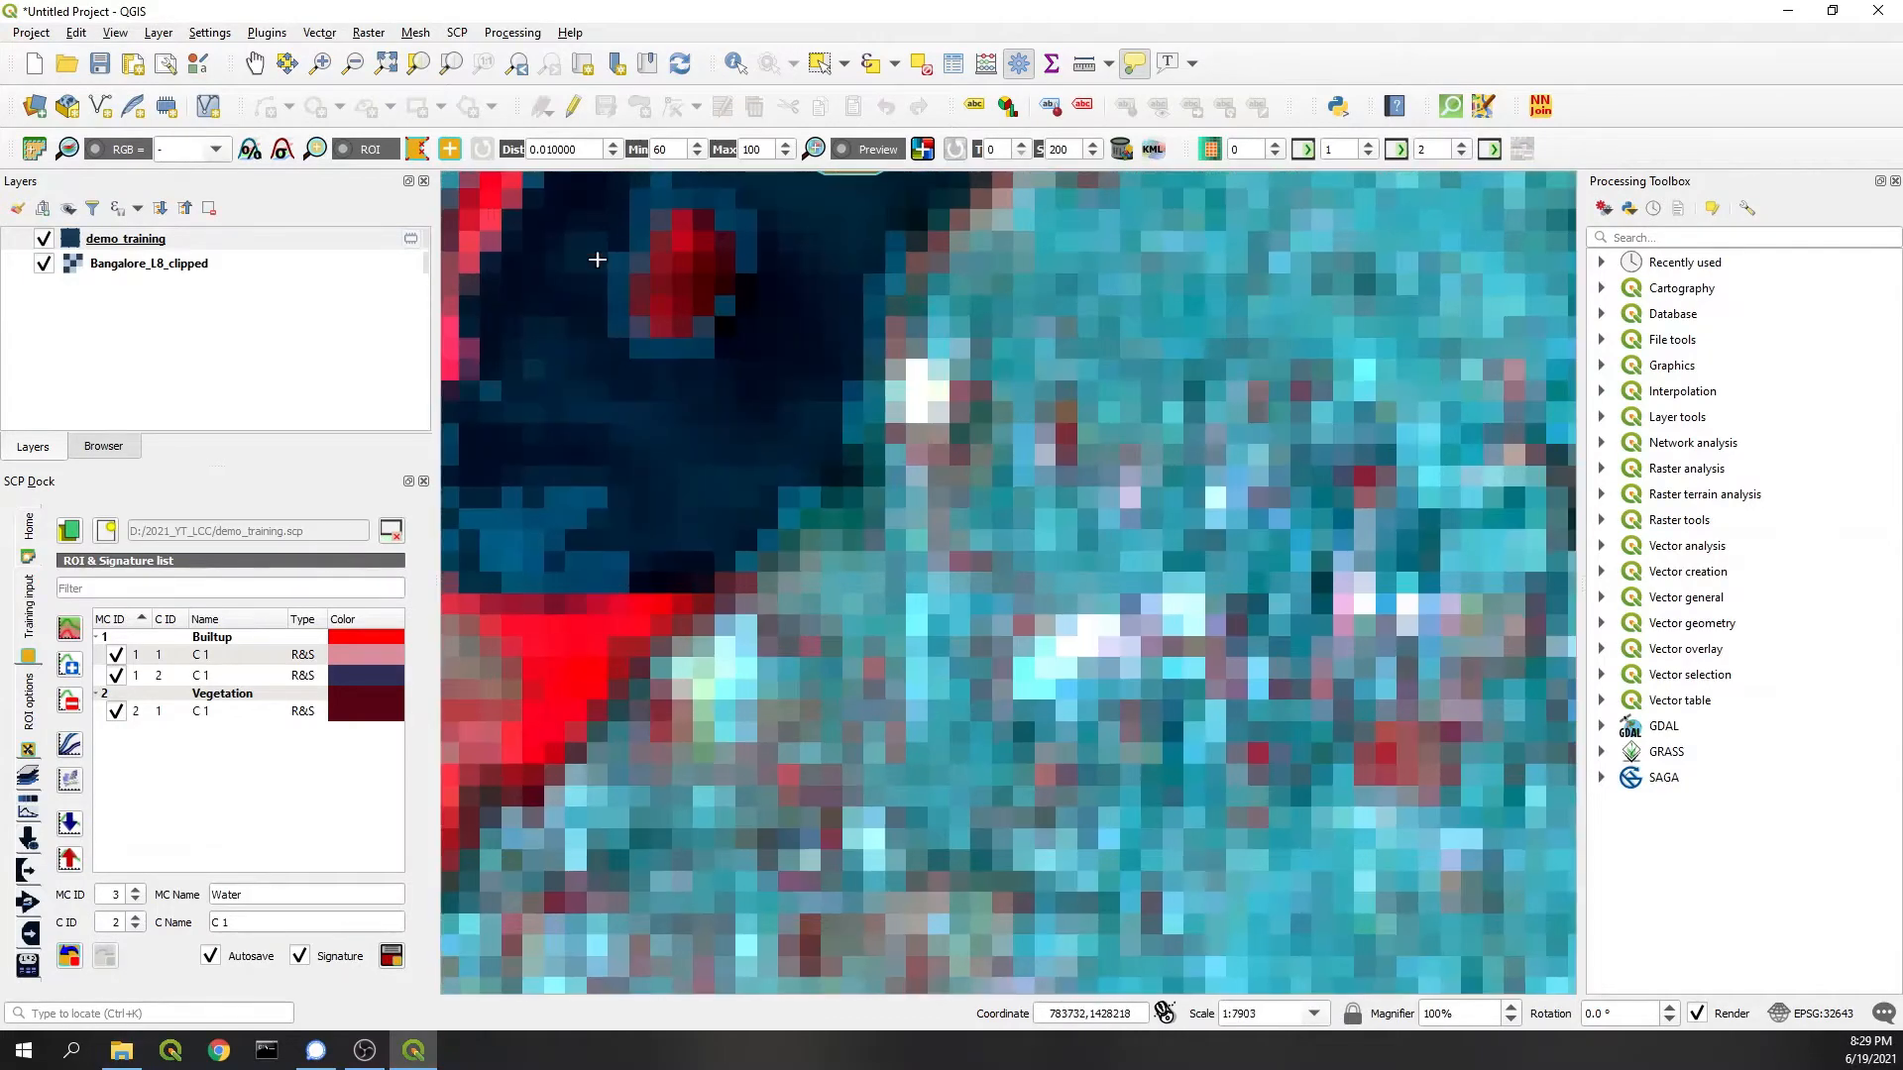
Step: Trace a training polygon around the edge of the dark lake and close it into an ROI
left_click_drag(646, 275, 954, 552)
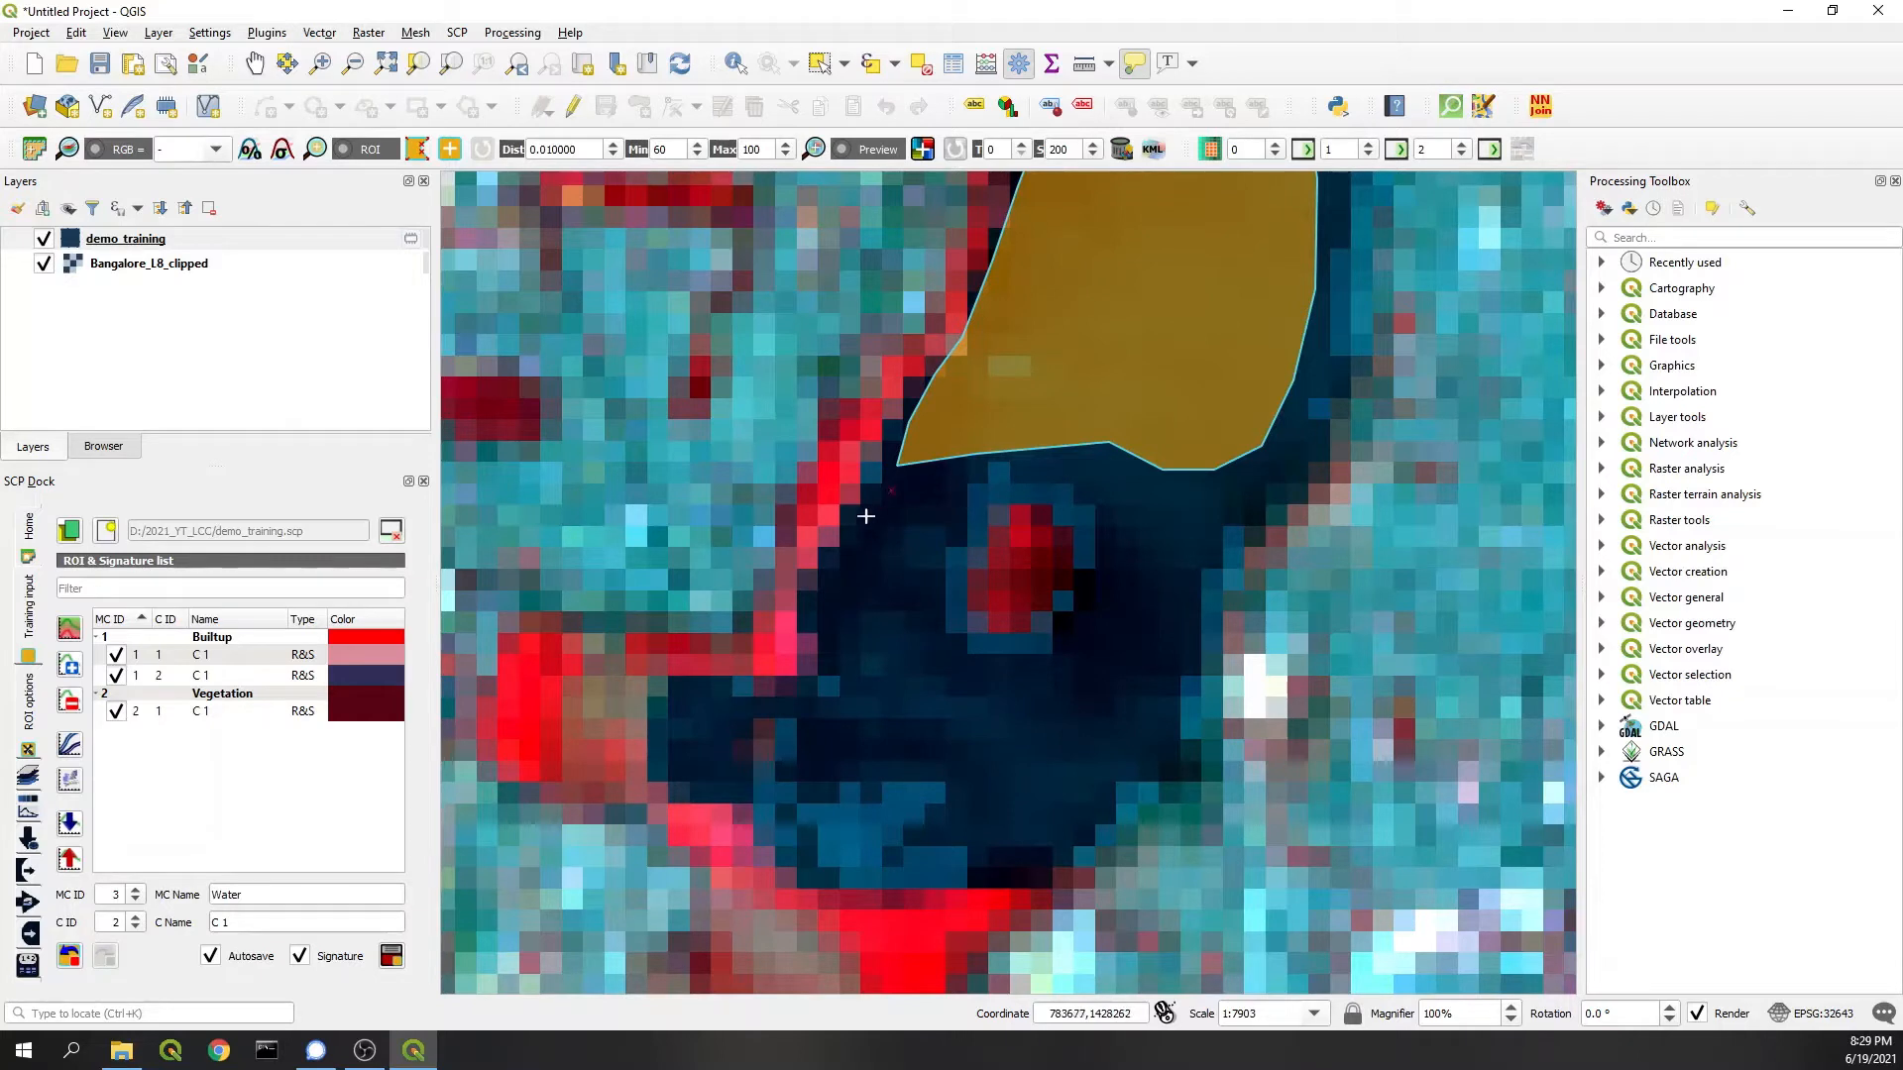
left_click(890, 490)
left_click(866, 524)
left_click(837, 573)
left_click(812, 677)
left_click(776, 758)
left_click(792, 817)
left_click(827, 860)
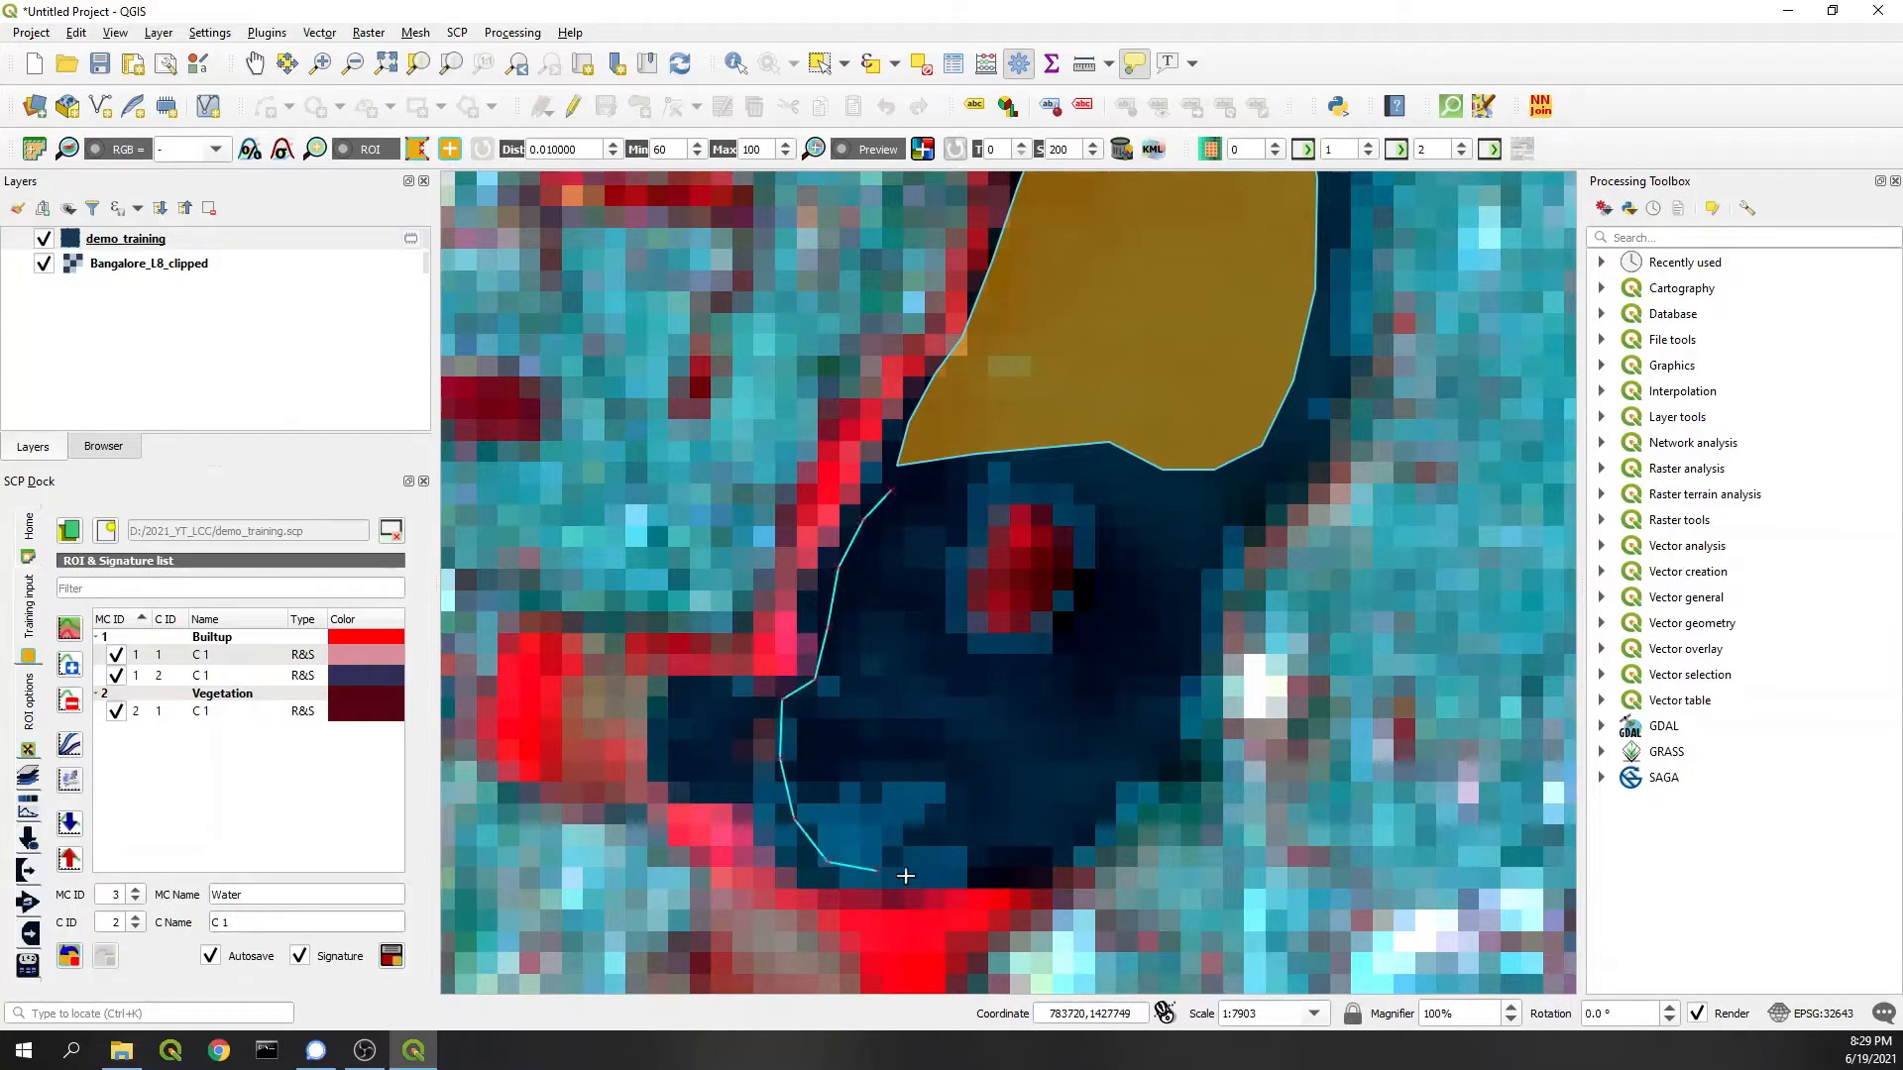
left_click(960, 876)
left_click(1080, 832)
left_click(1124, 787)
left_click(1147, 712)
left_click(1005, 654)
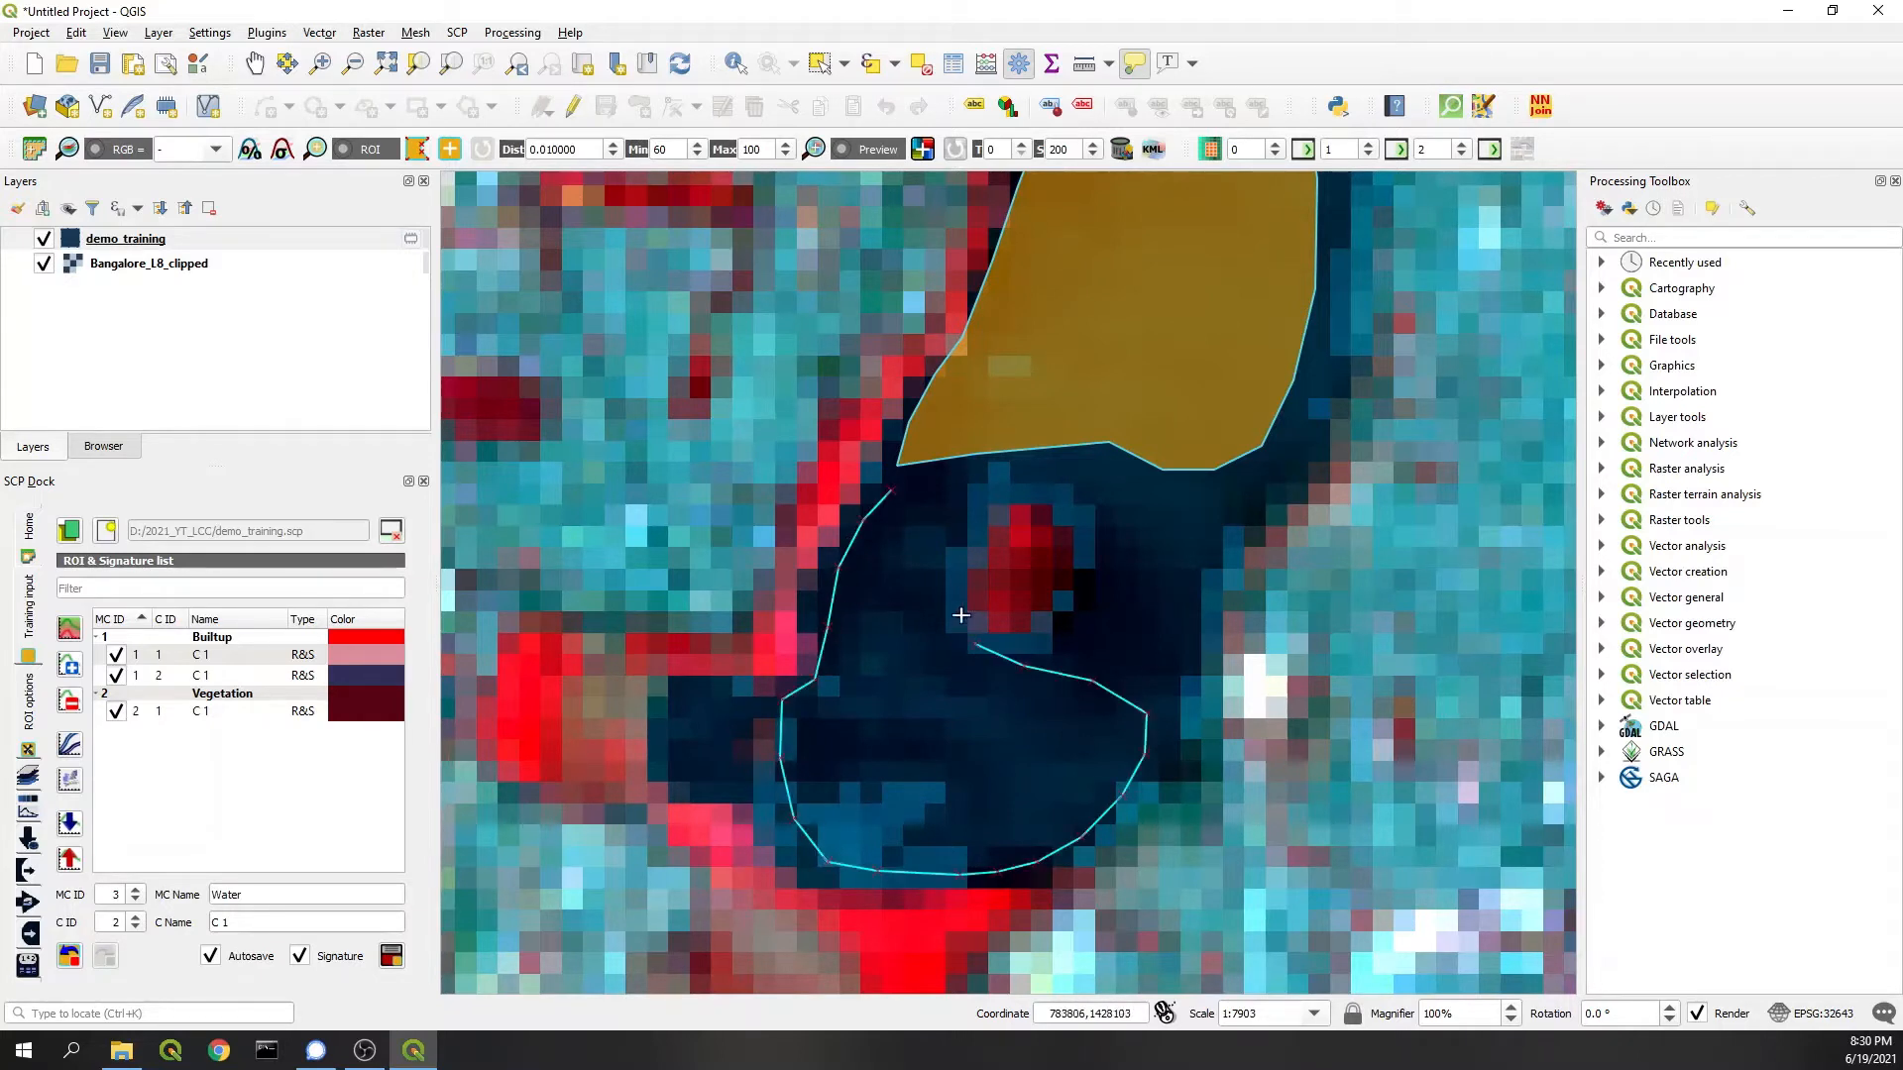
left_click(960, 612)
left_click(951, 554)
left_click(935, 490)
right_click(922, 476)
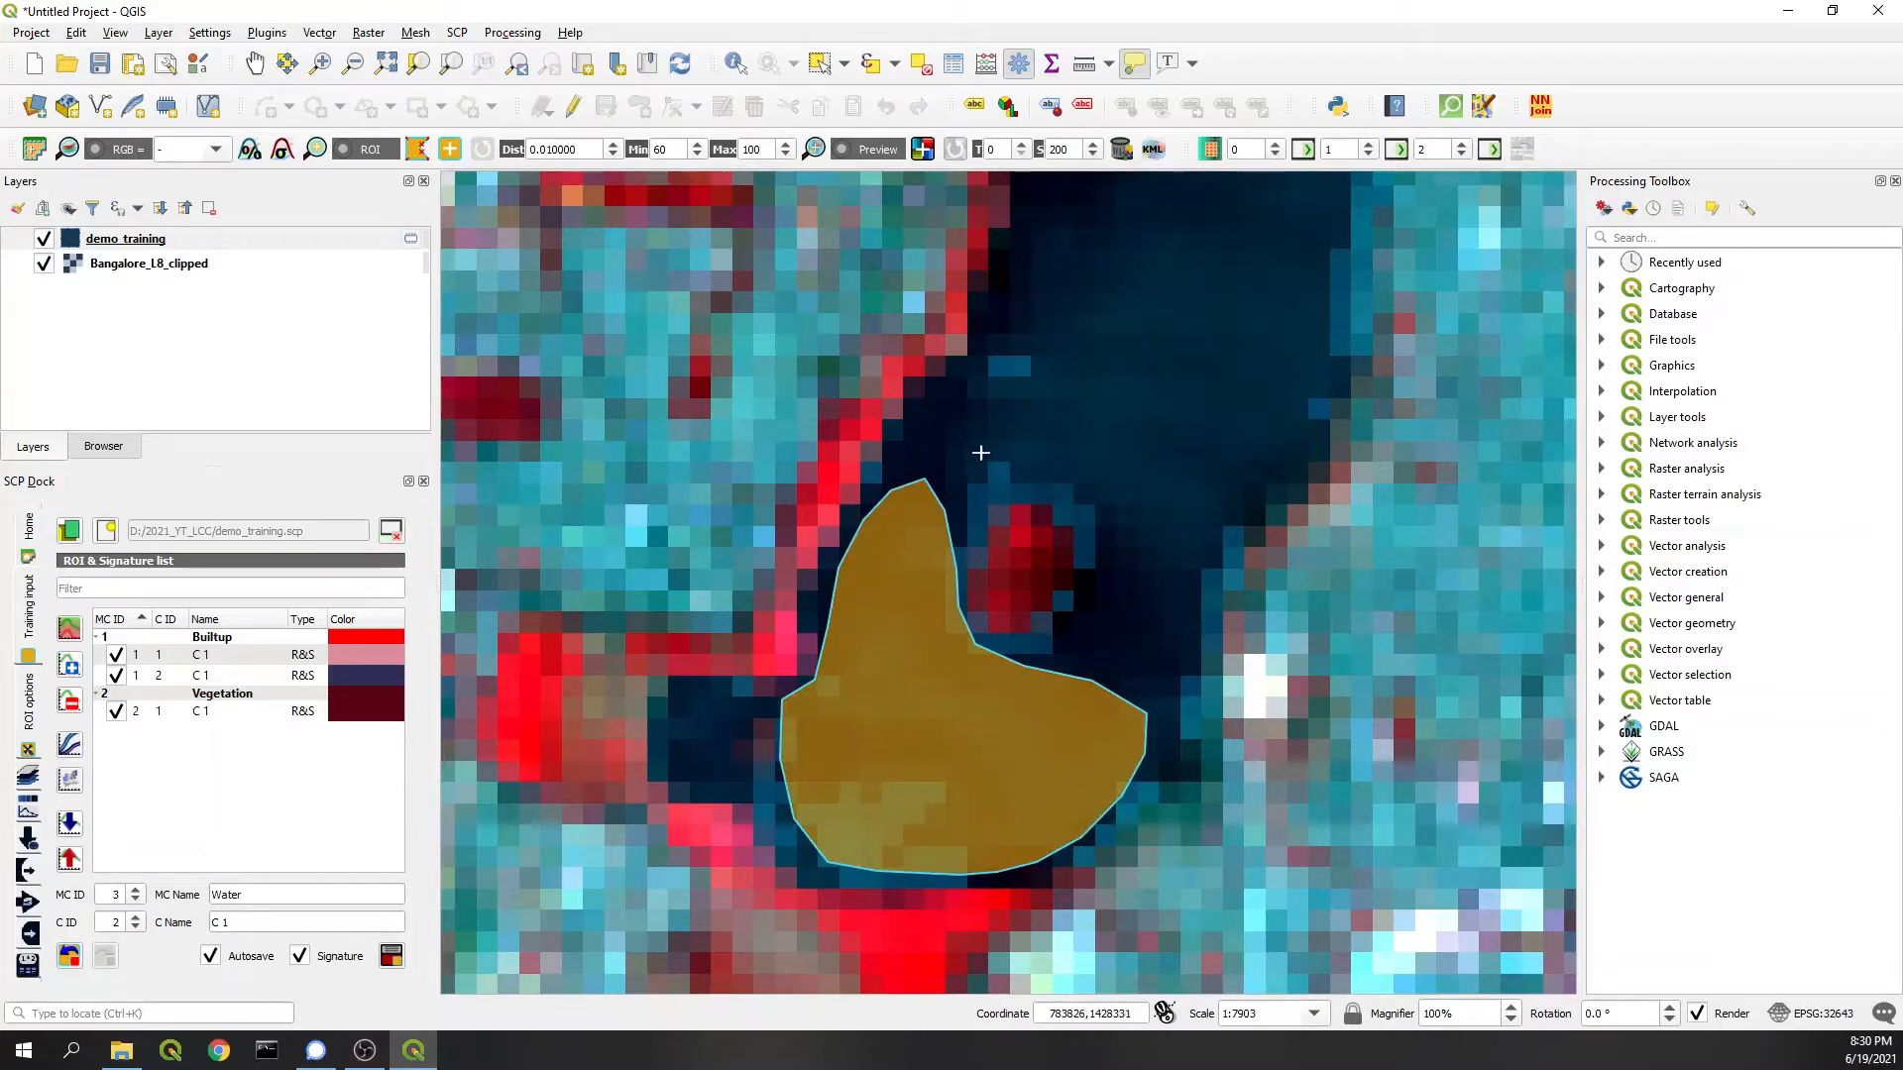
scroll(639, 779, "down", 1)
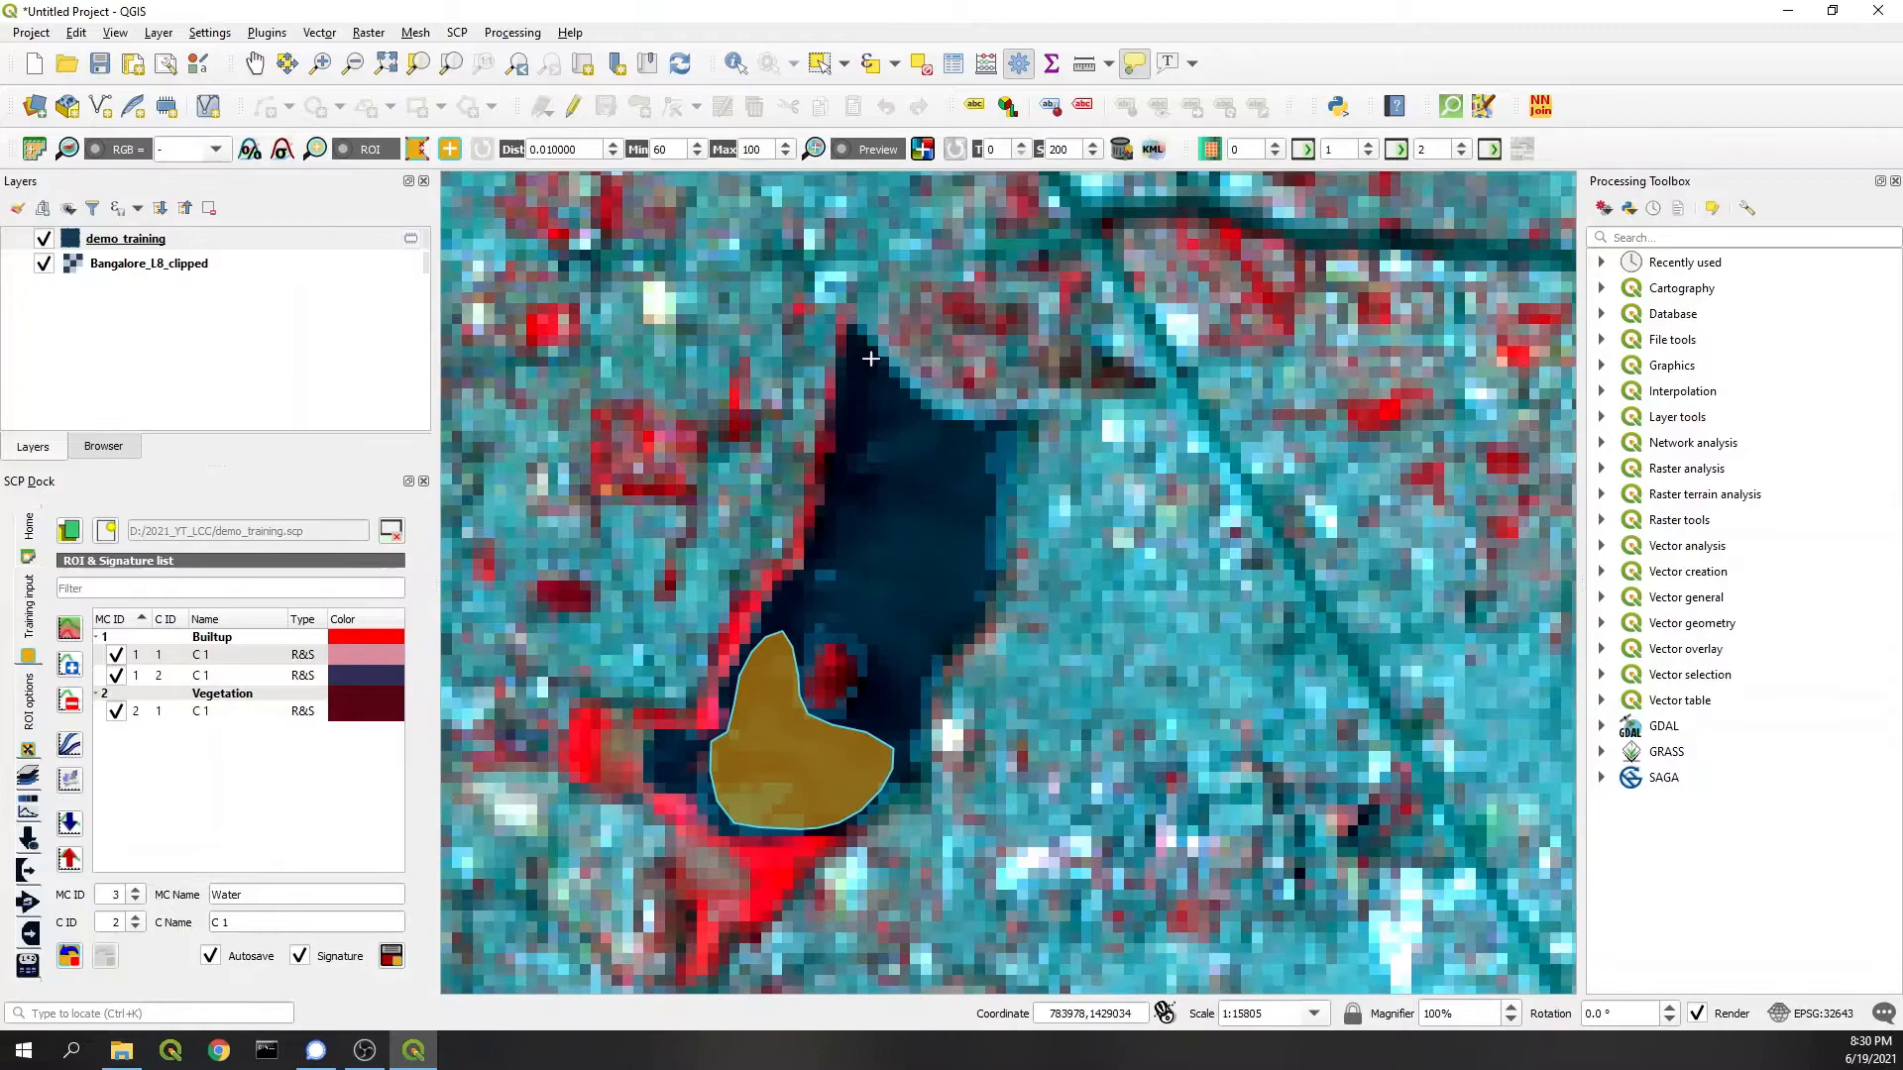
scroll(859, 337, "down", 1)
scroll(863, 447, "down", 2)
scroll(789, 456, "down", 1)
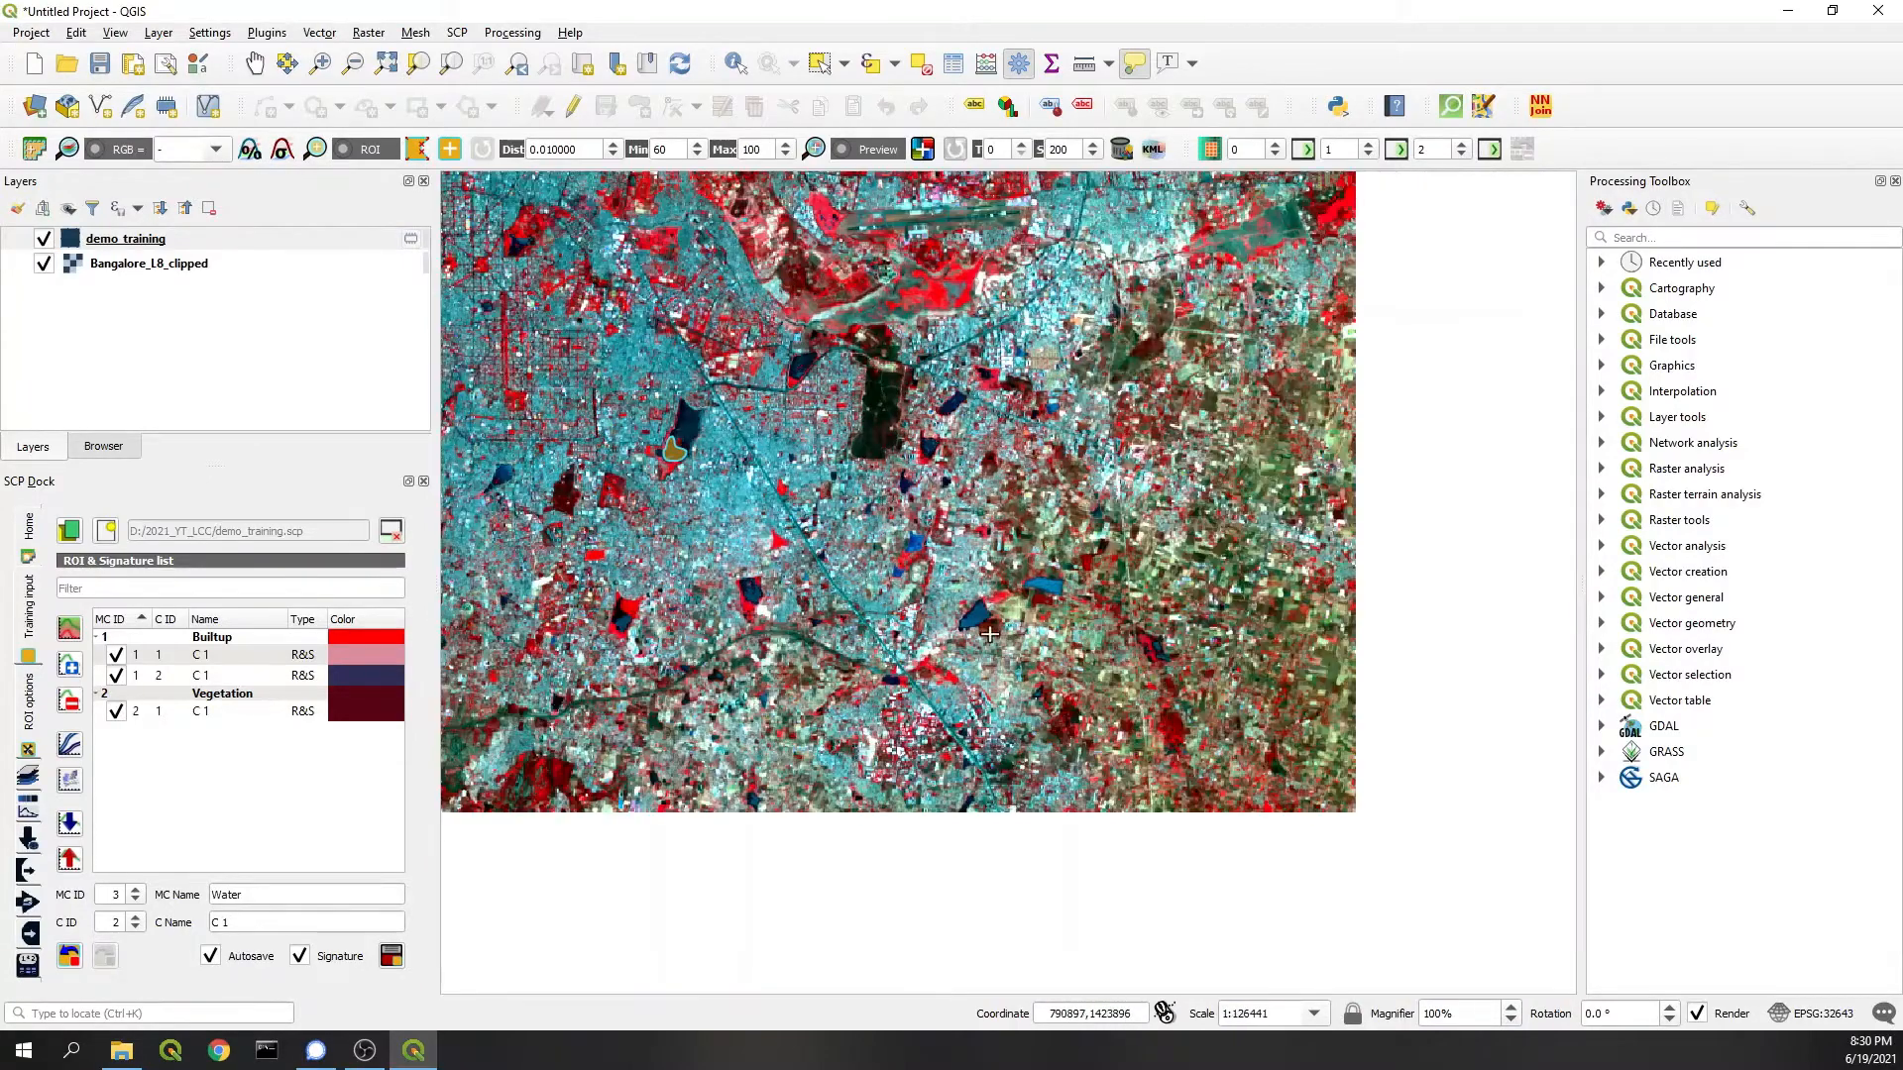
scroll(989, 637, "up", 2)
scroll(700, 381, "up", 1)
scroll(773, 339, "up", 1)
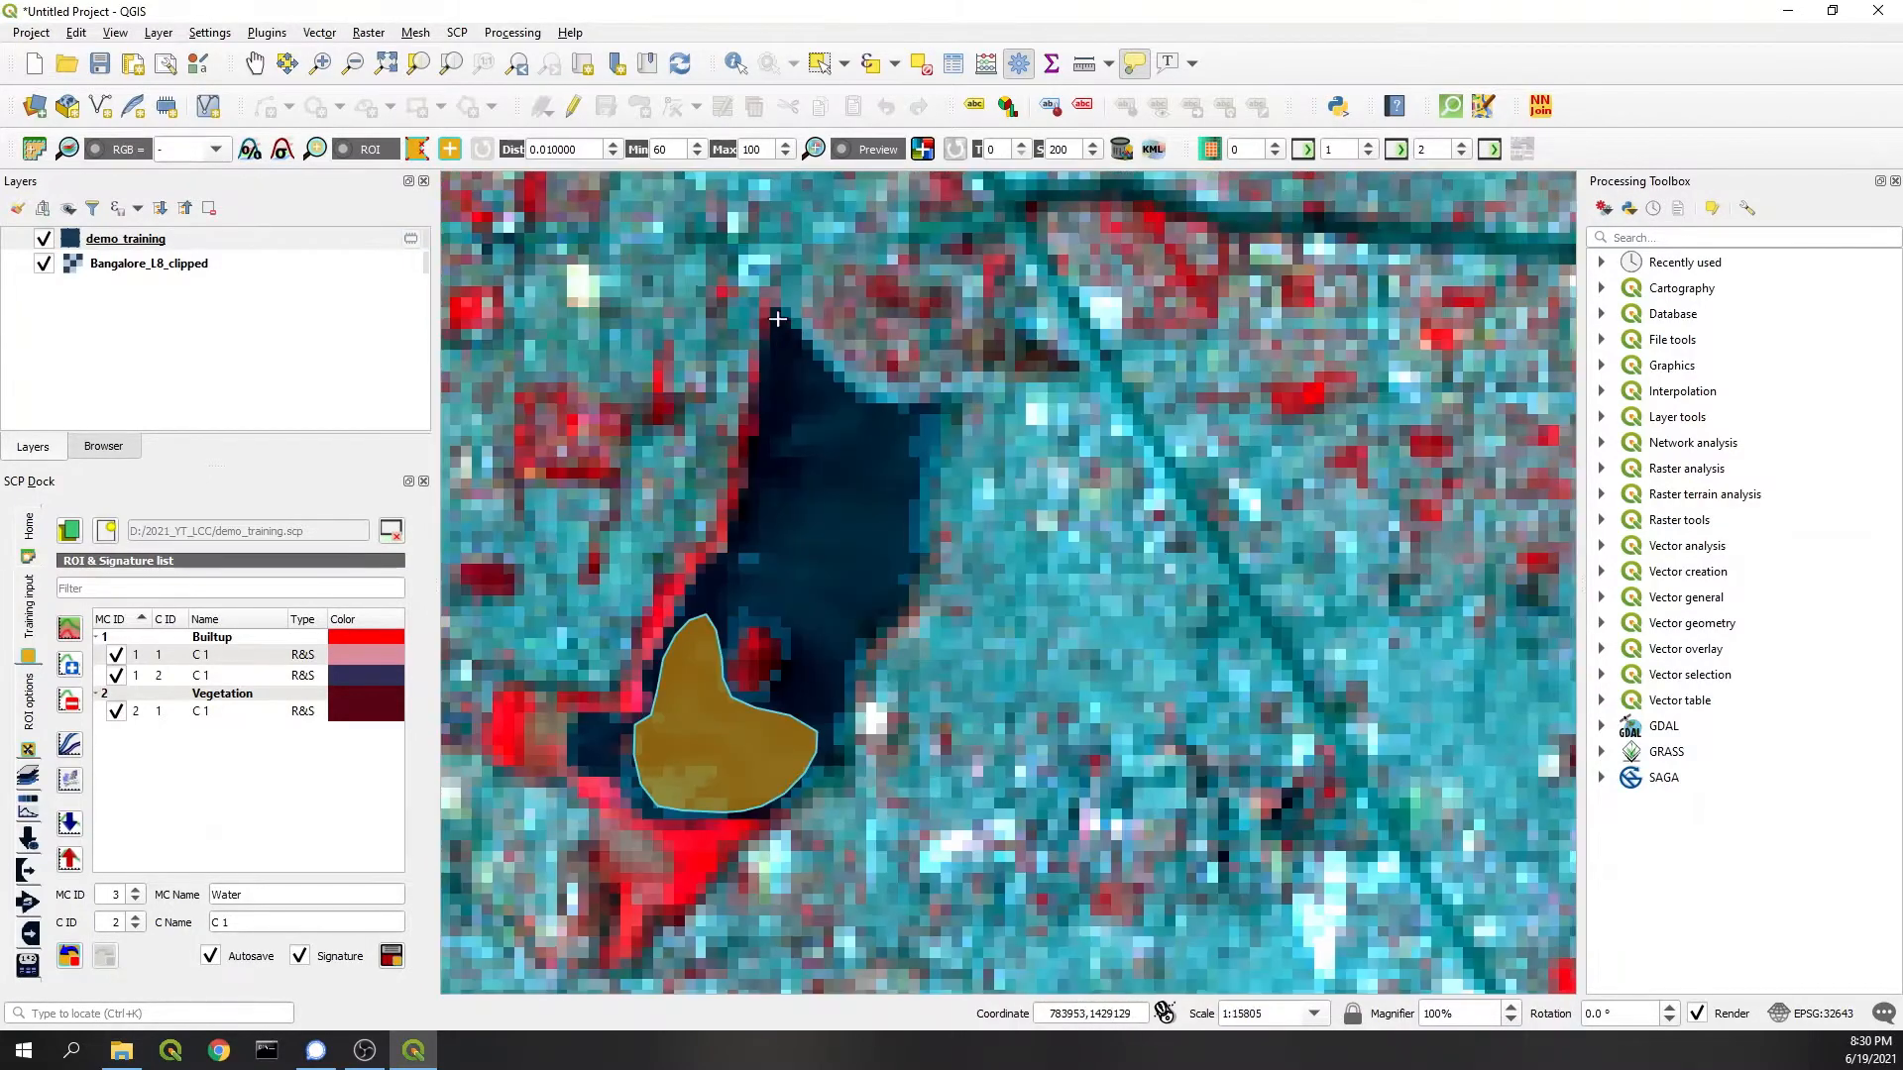
Step: Begin outlining another water region on the map
left_click(776, 344)
left_click(769, 411)
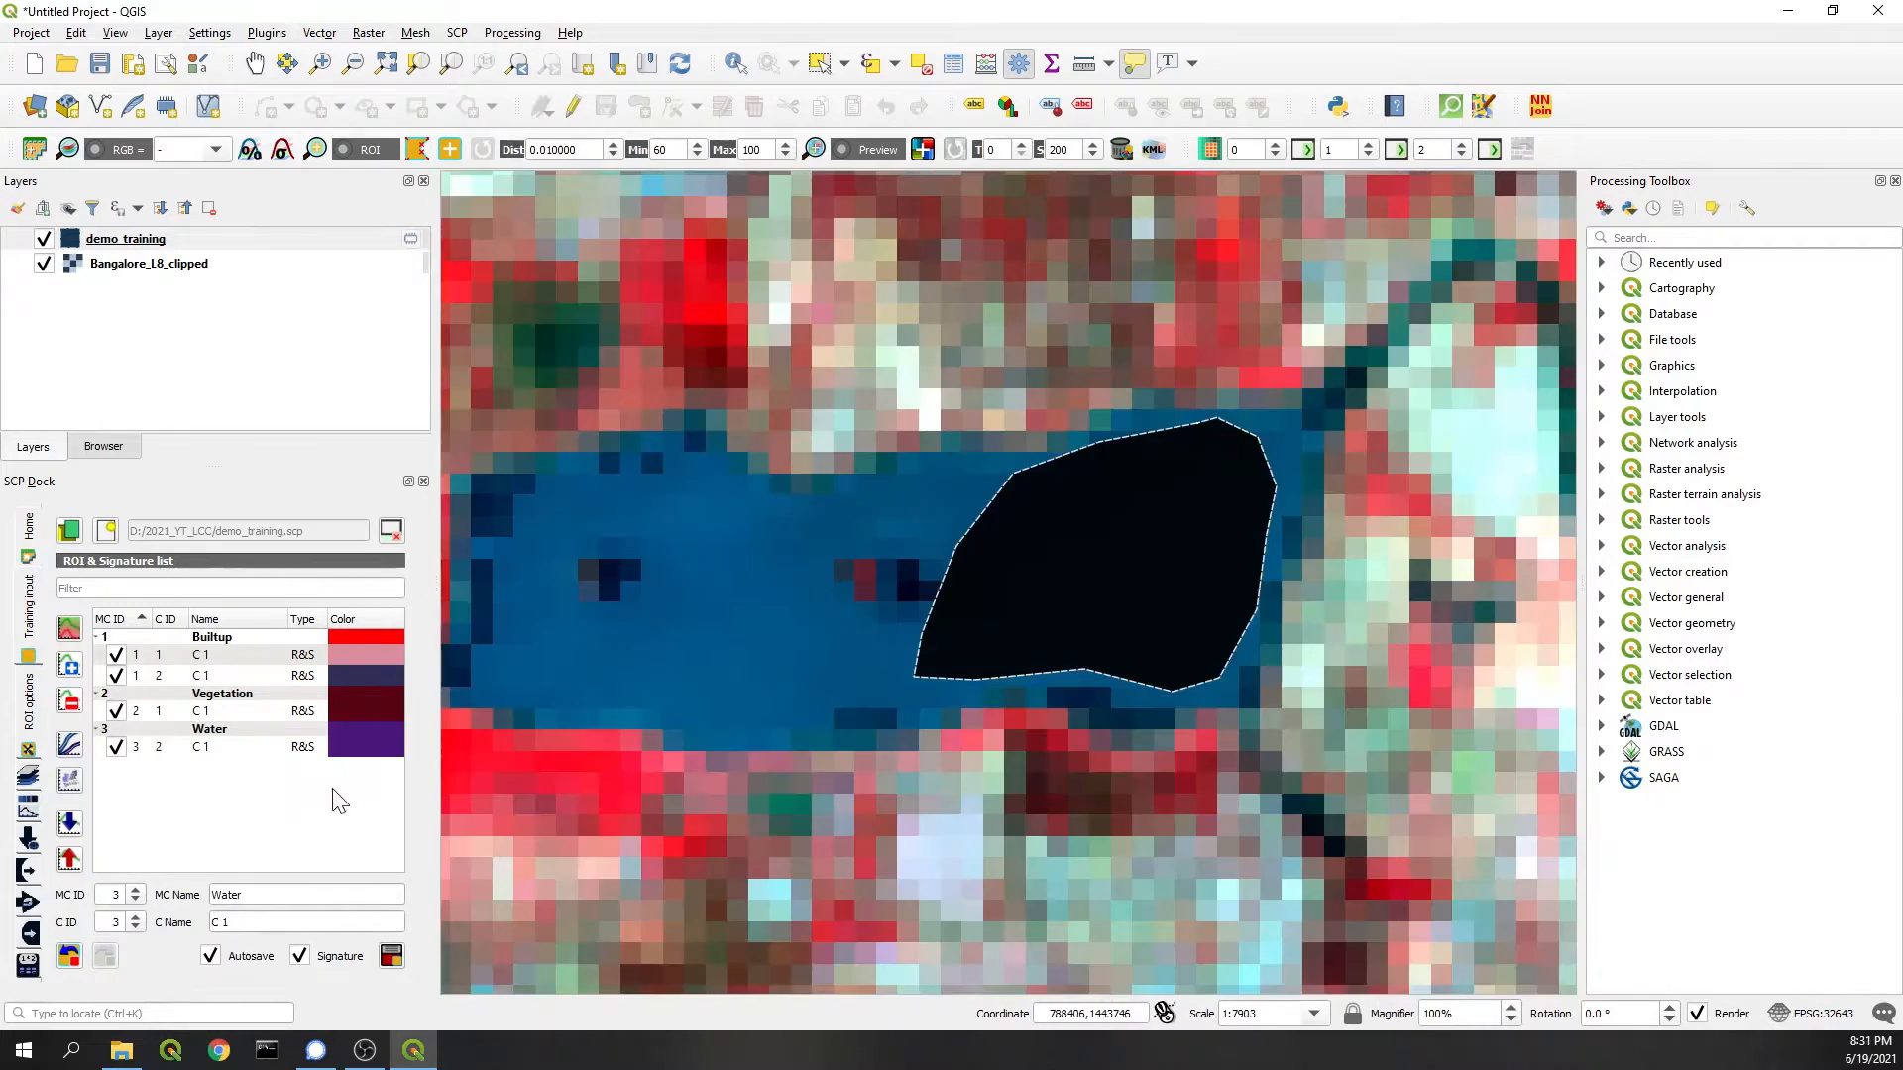
Step: Colour the Vegetation class dark green and the Water class blue in the signature list
double_click(369, 706)
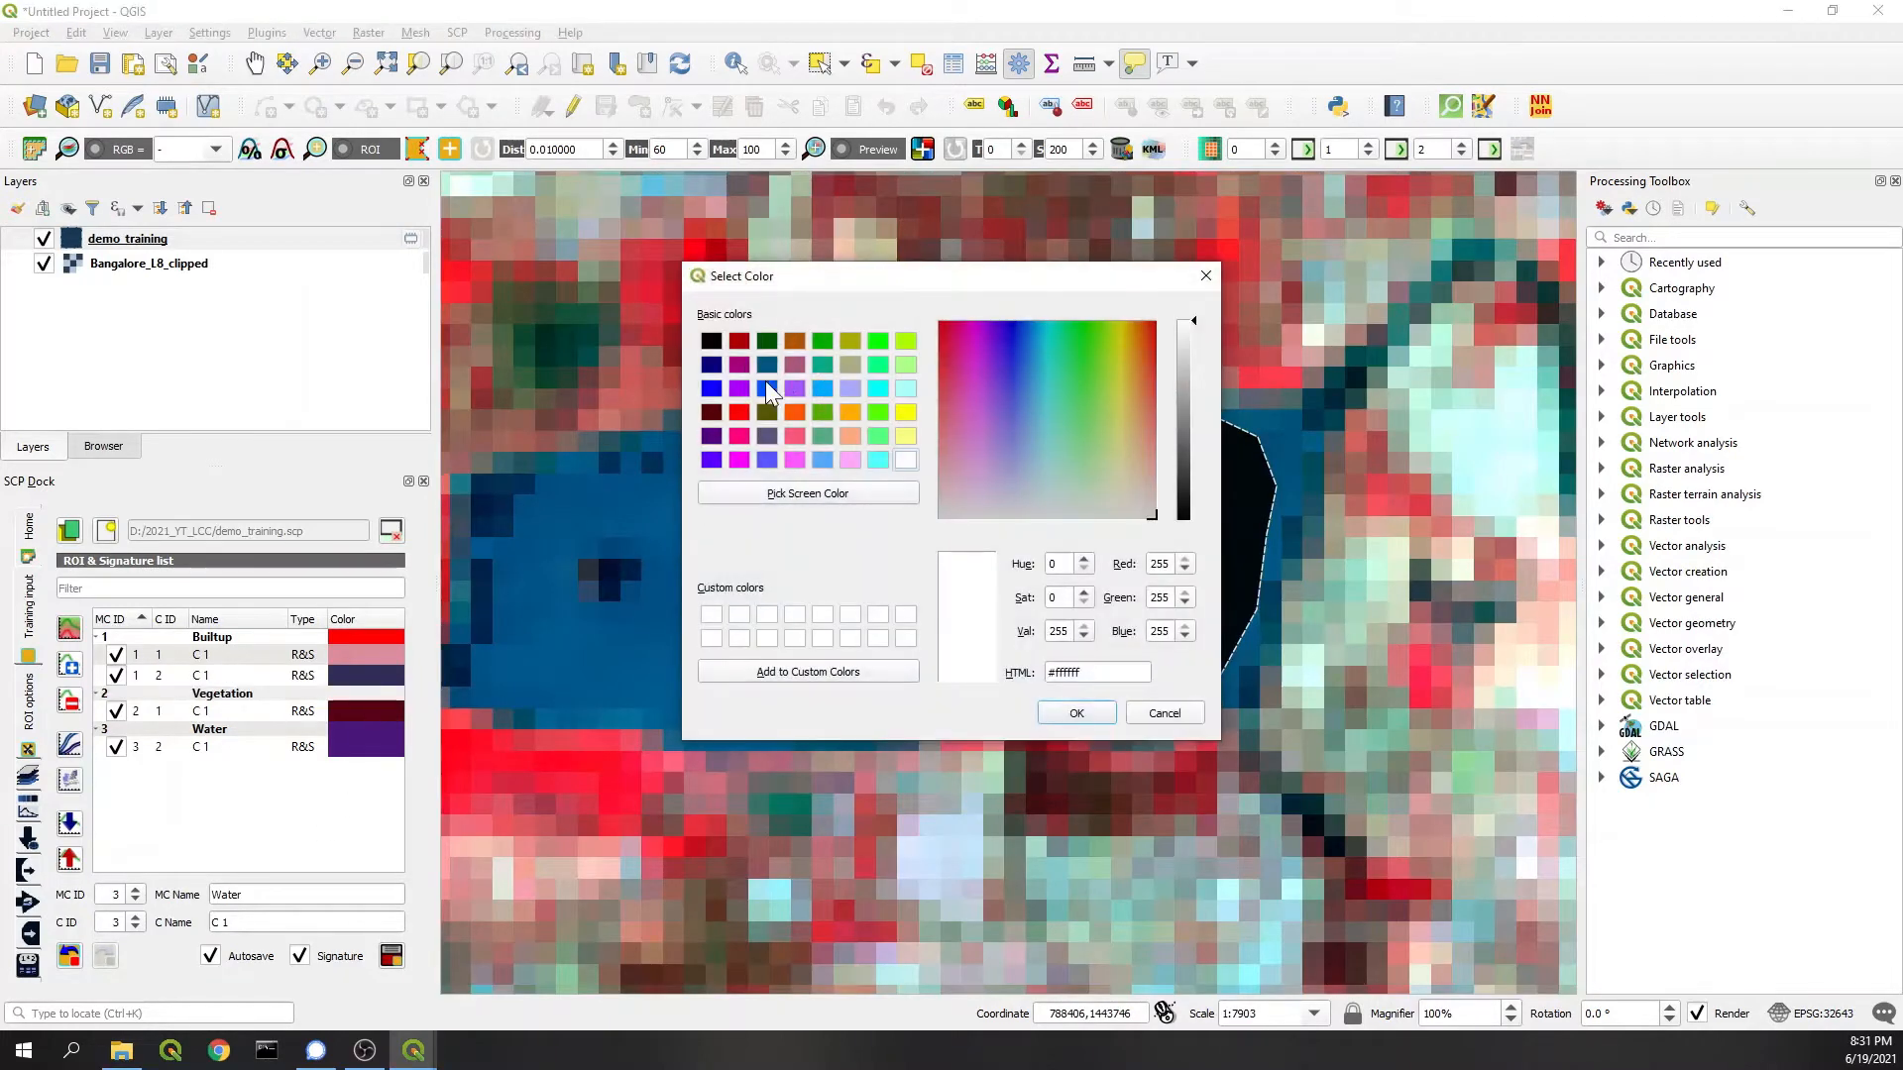
left_click(767, 339)
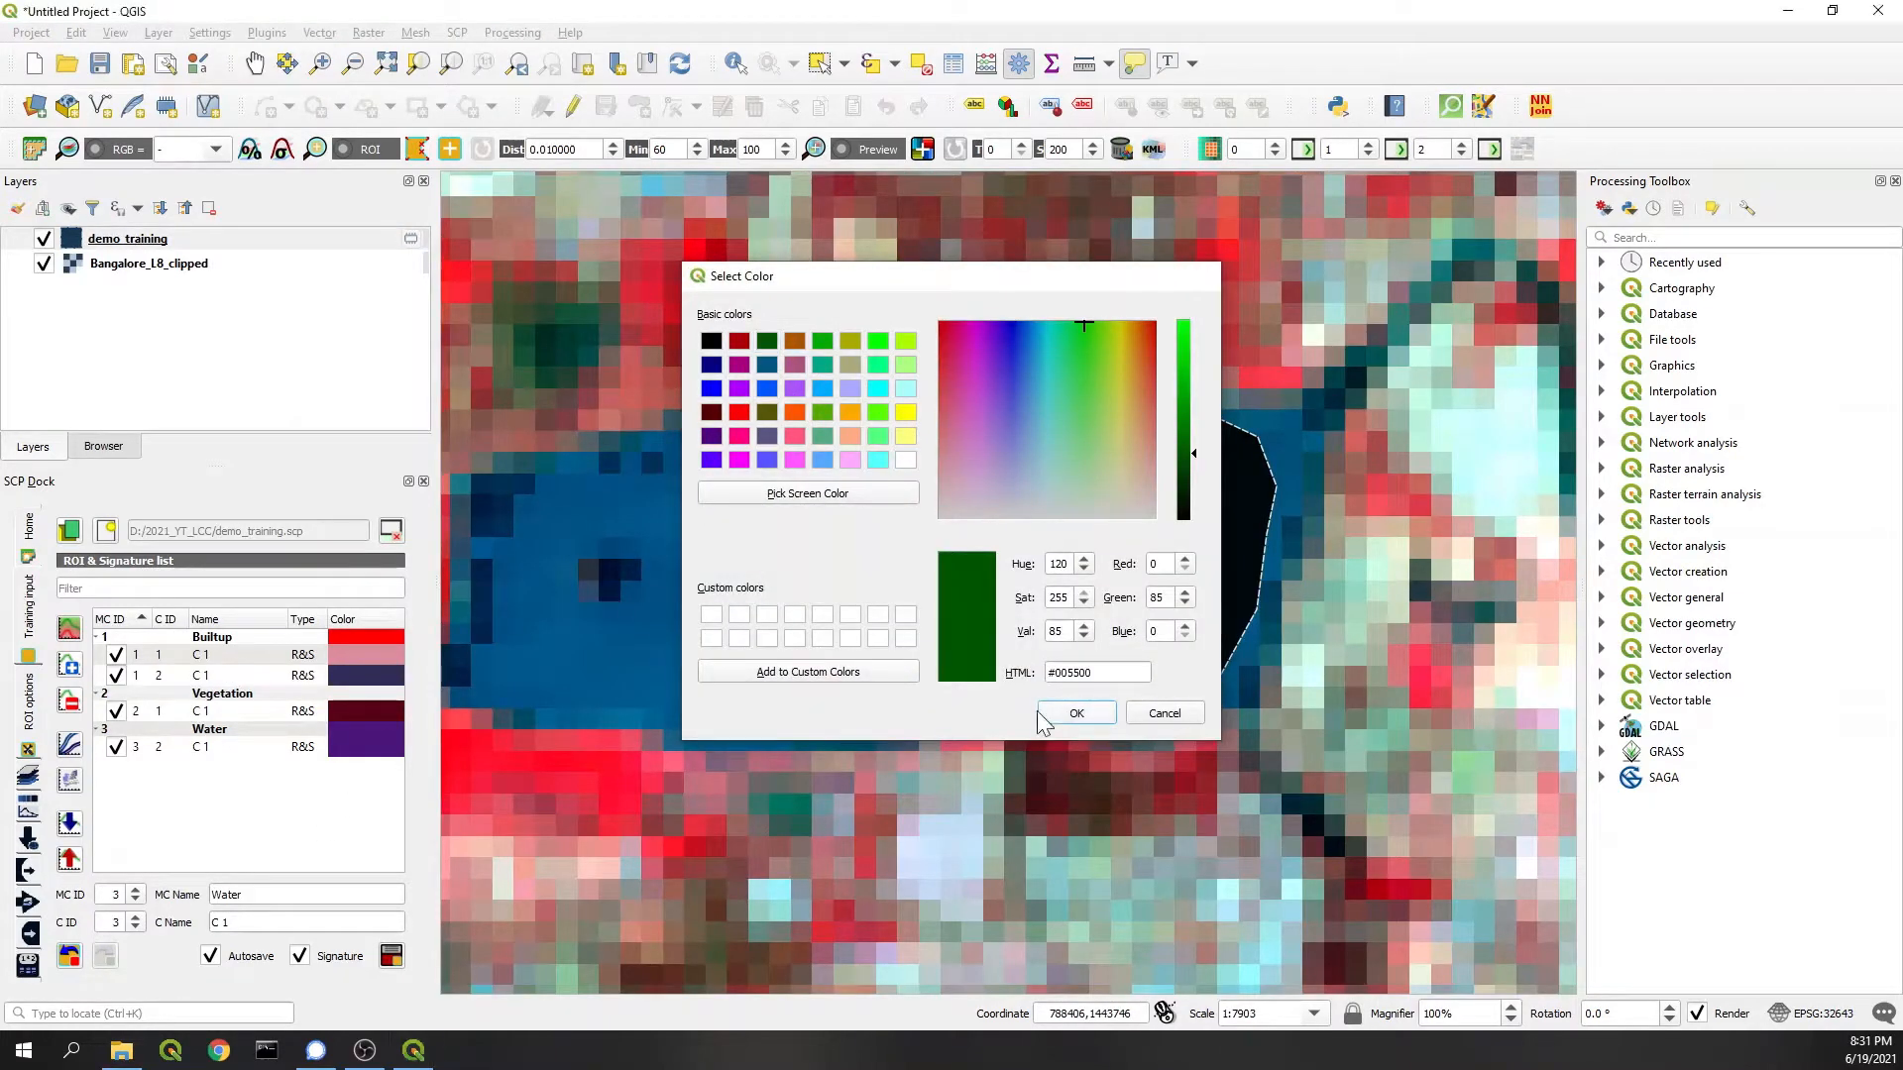
left_click(1077, 714)
double_click(370, 718)
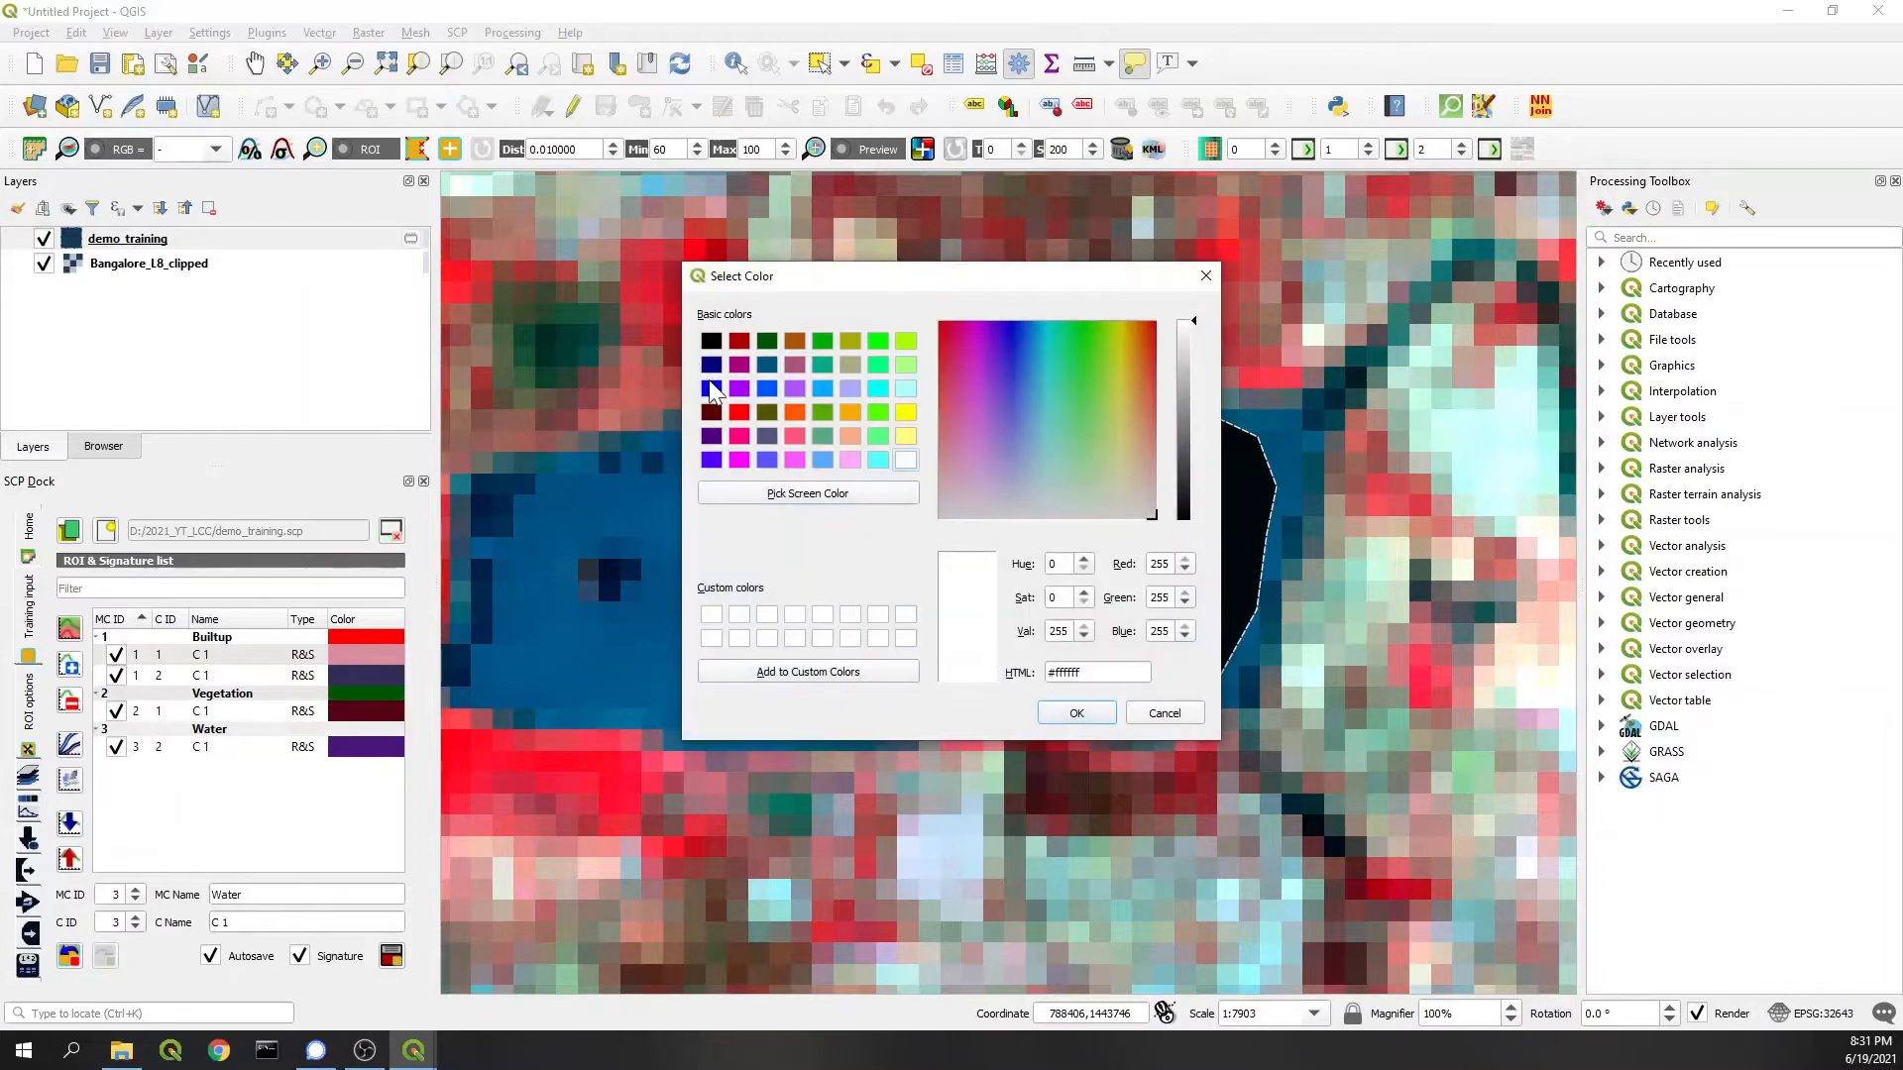
left_click(712, 388)
left_click(1076, 715)
scroll(1023, 650, "down", 3)
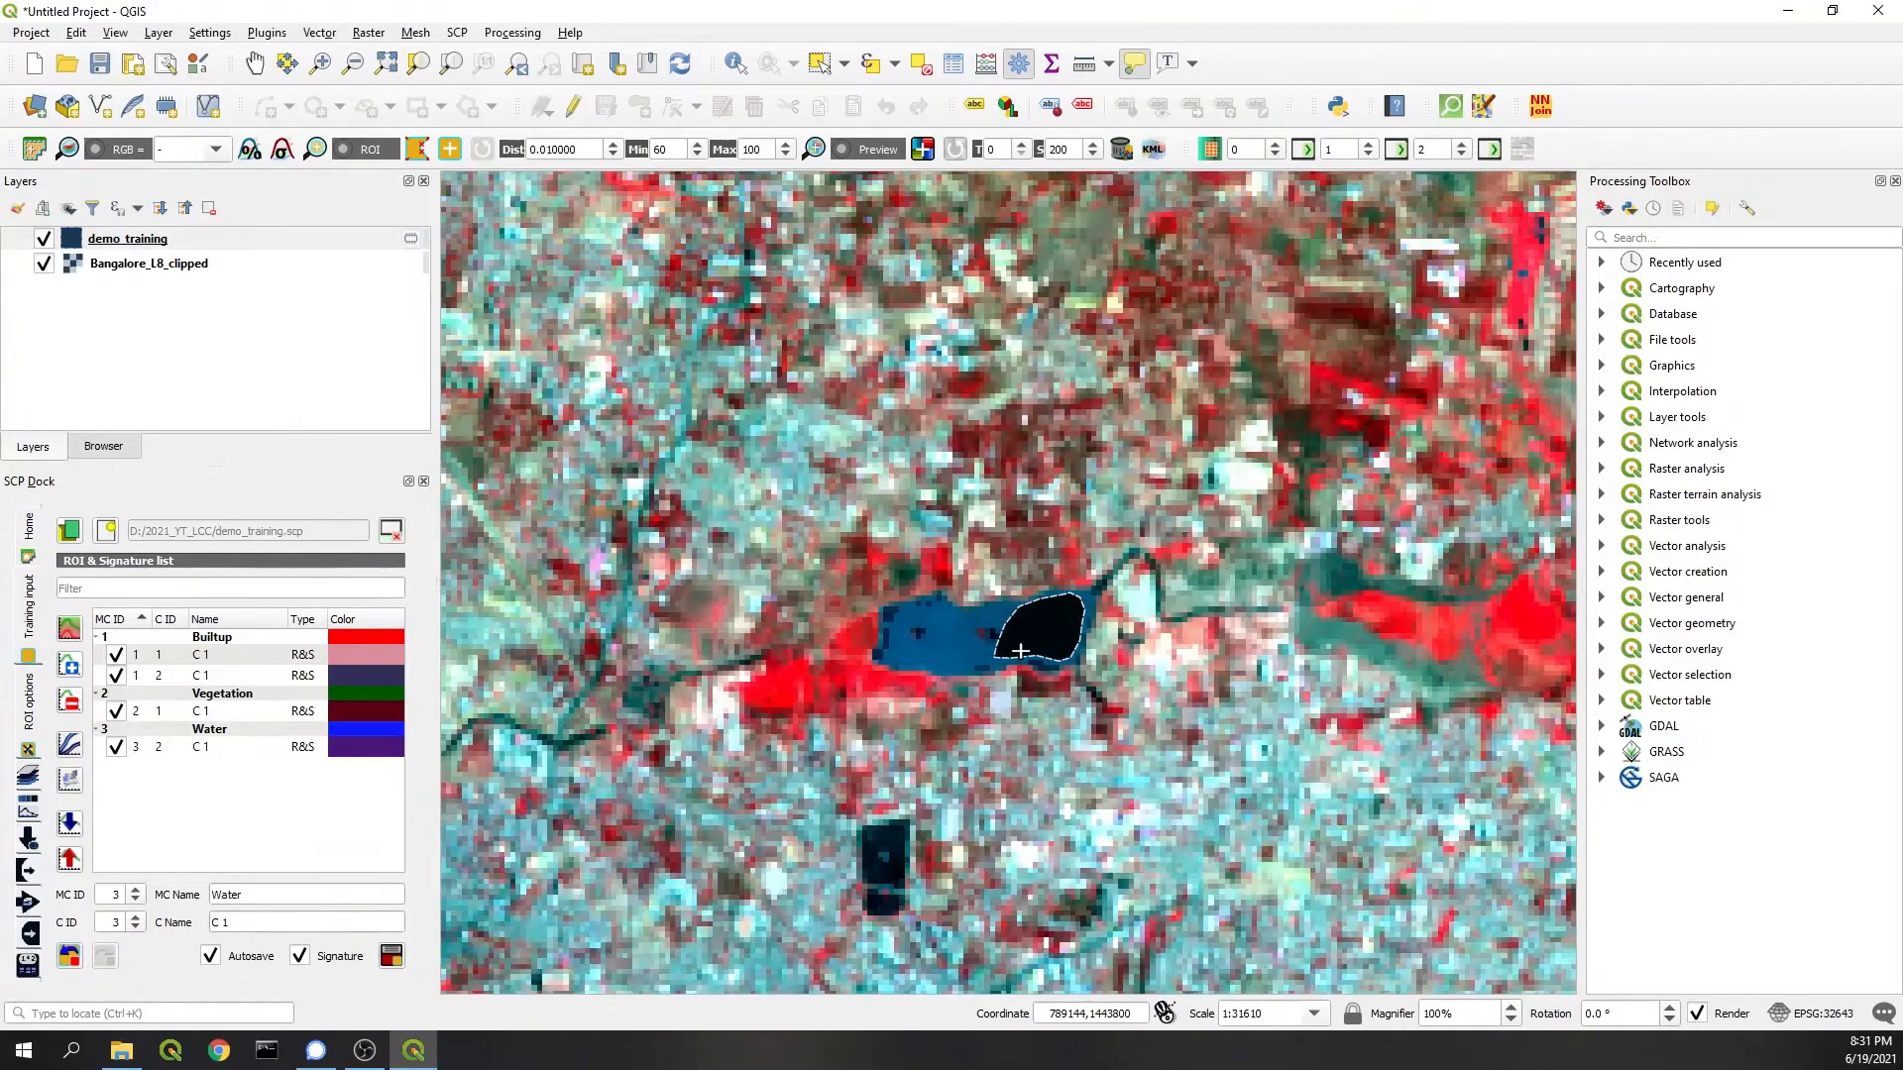
scroll(1071, 461, "down", 1)
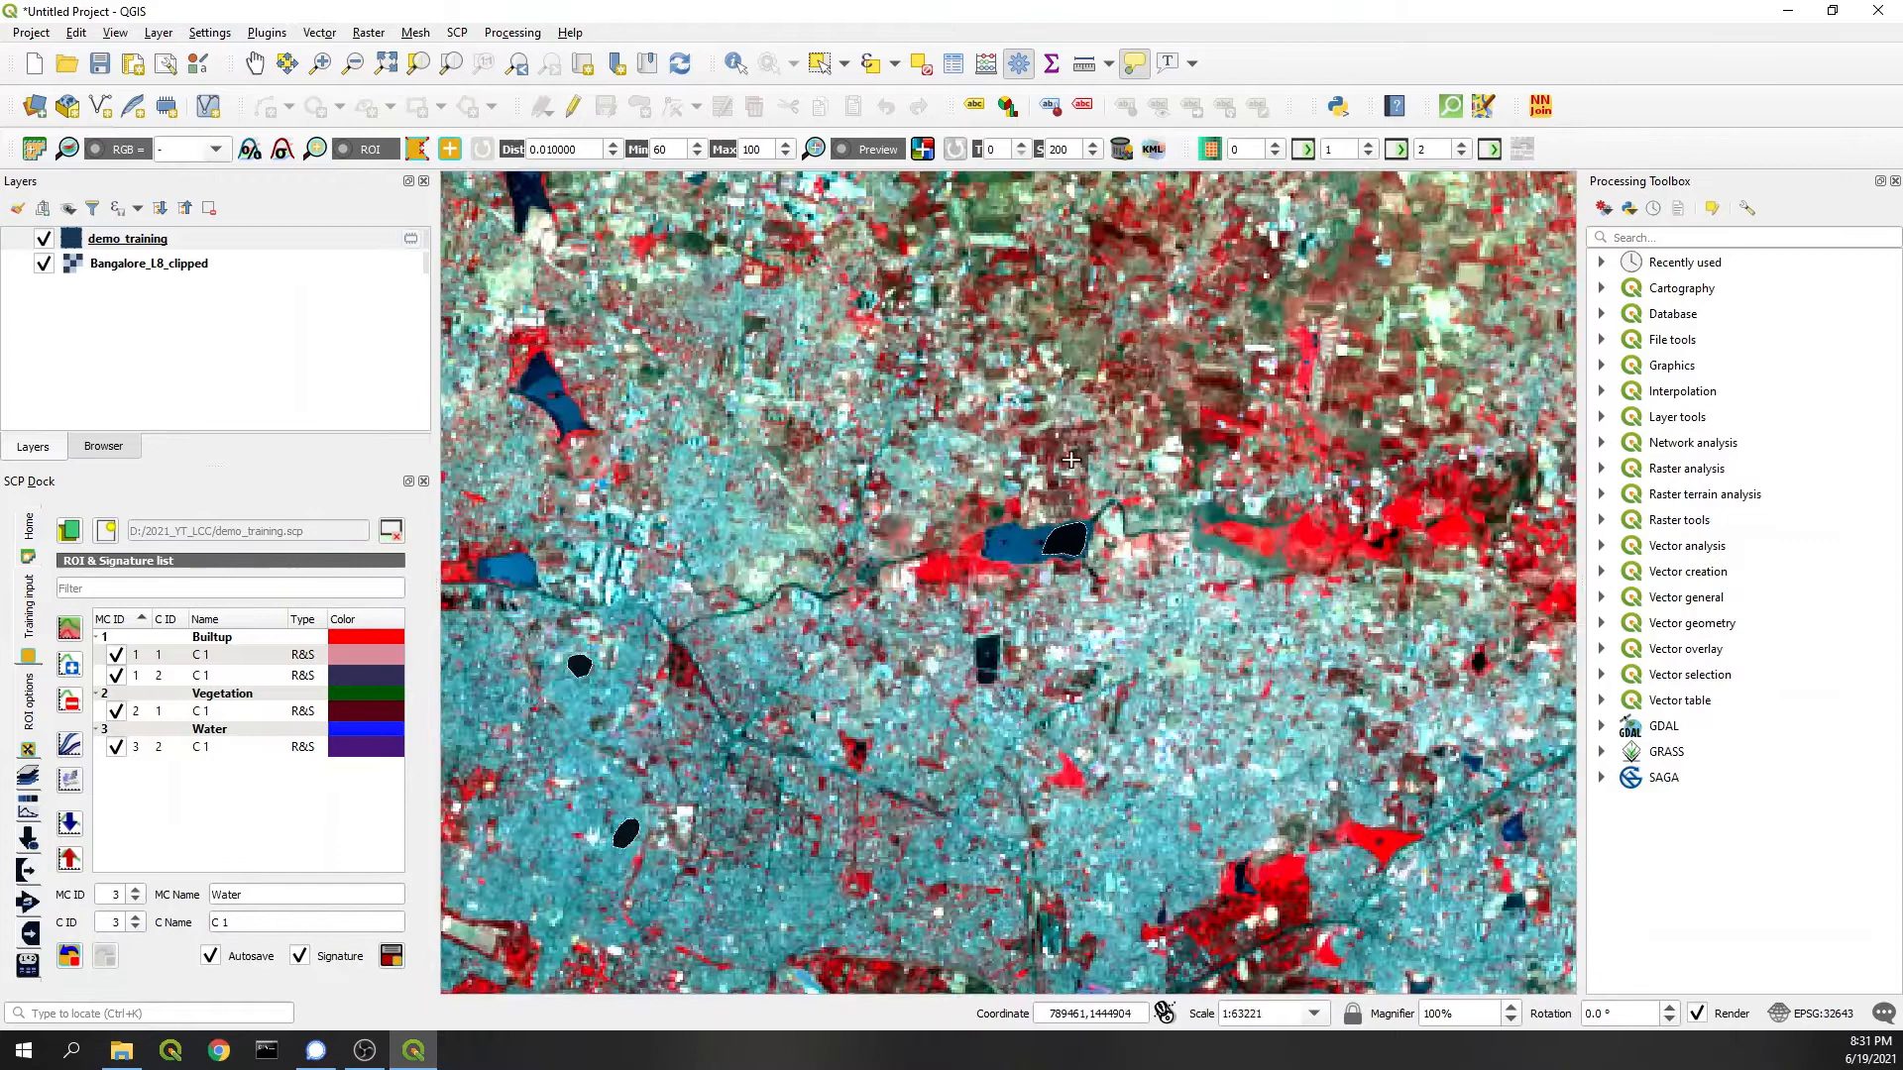
Step: Create an Others macroclass with MC ID 4 and give it a pale yellow colour
double_click(231, 894)
type("Others")
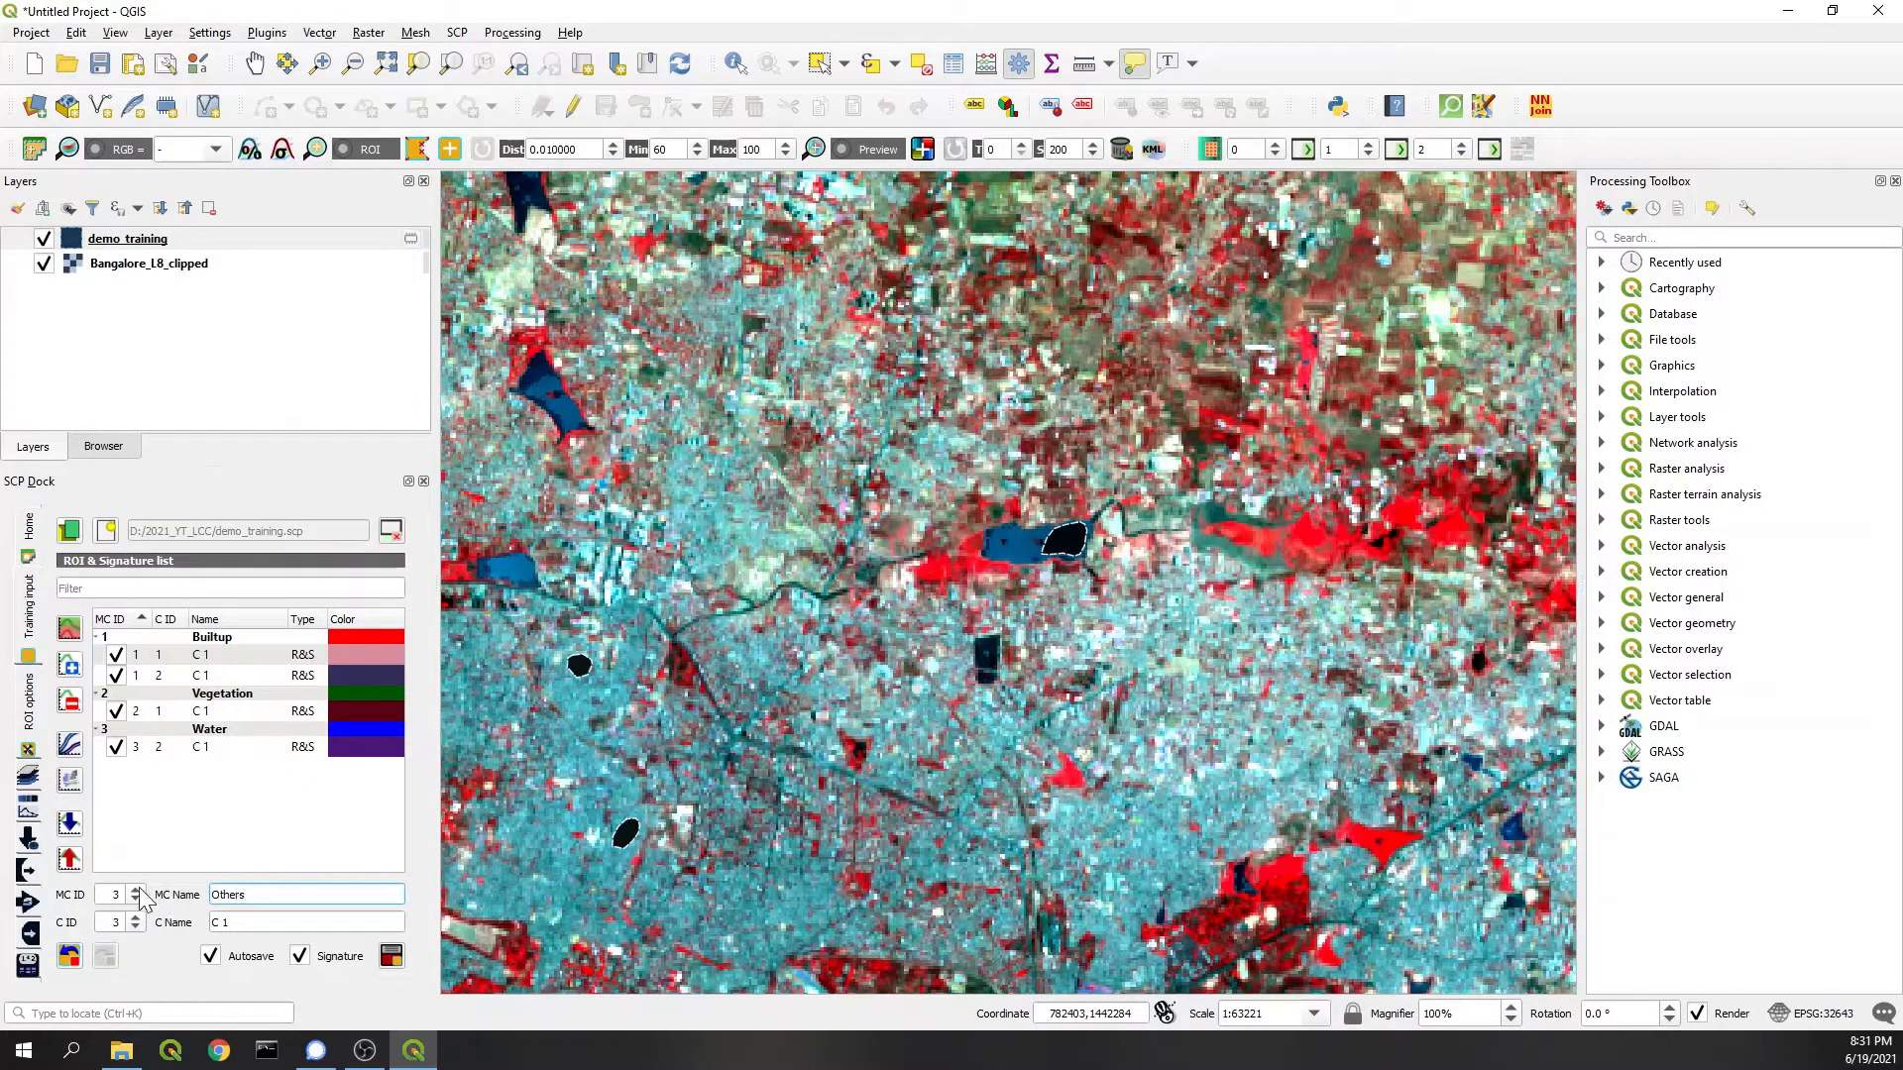
left_click(134, 887)
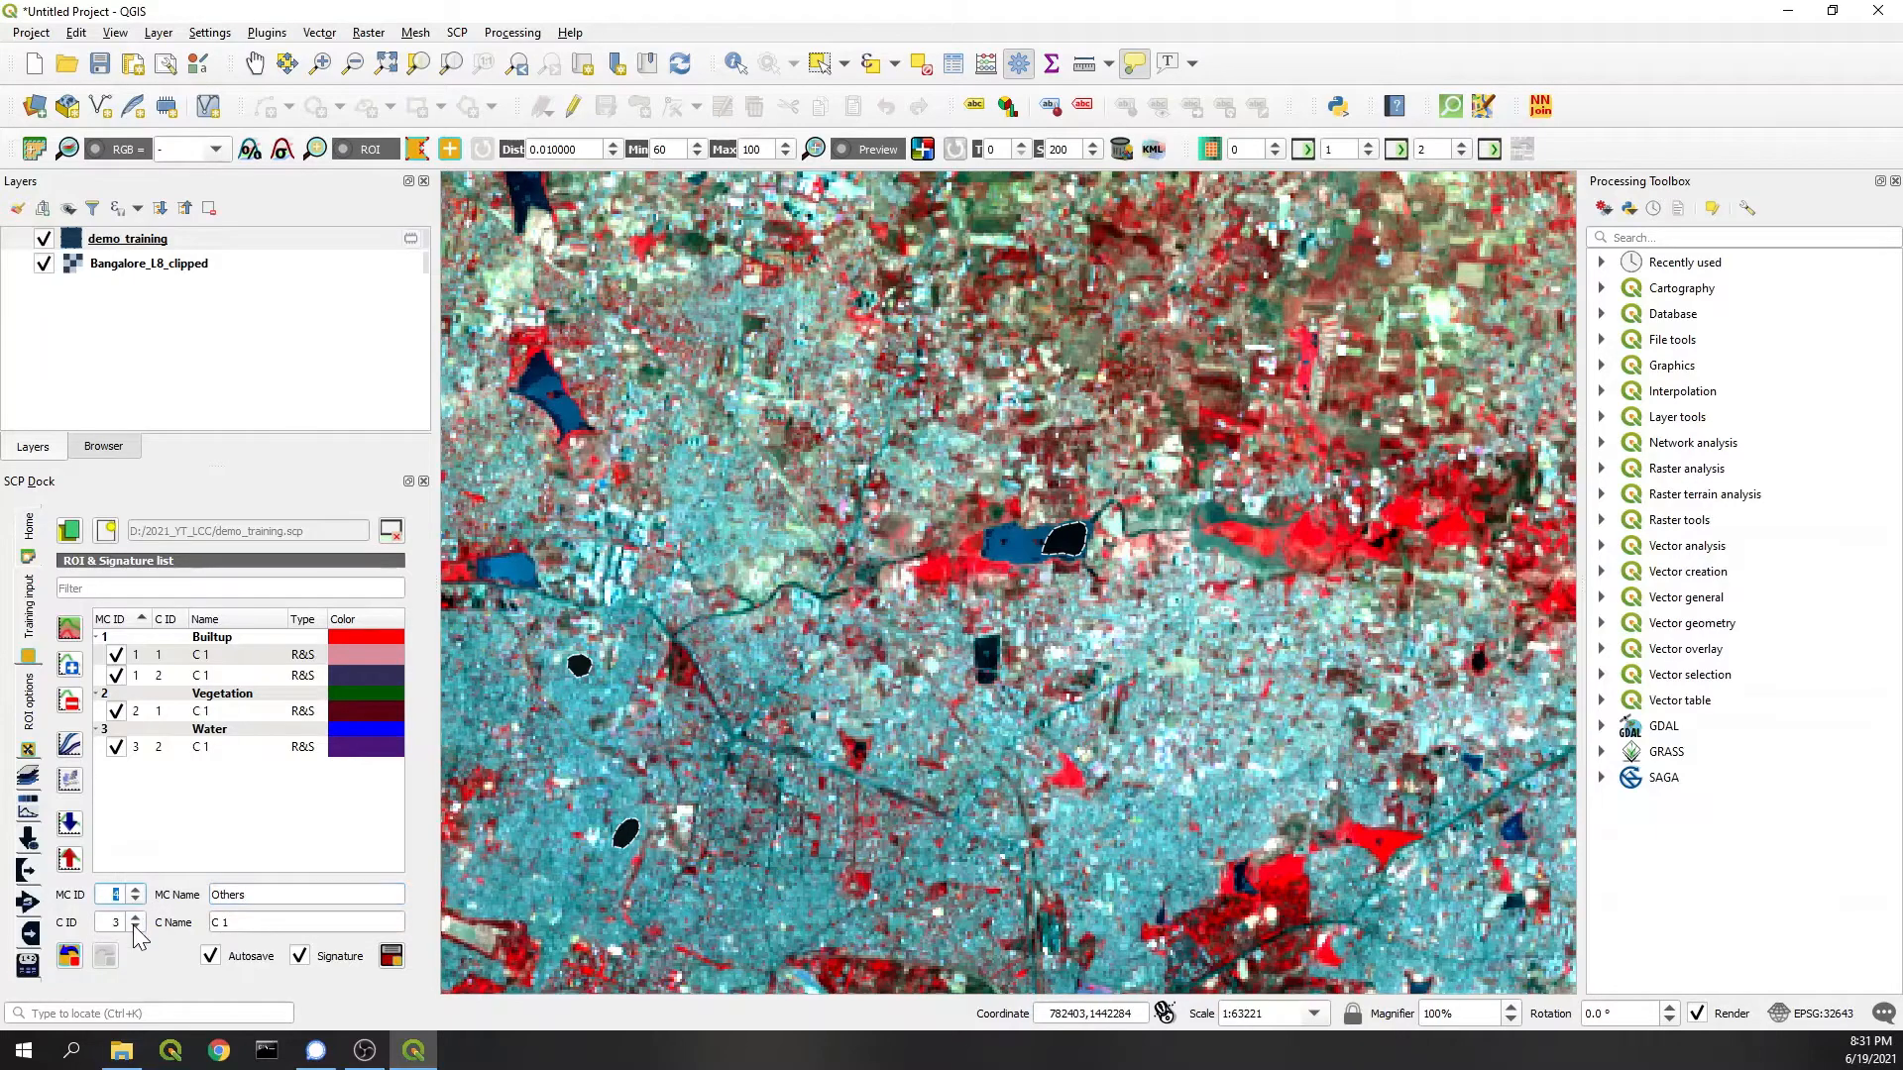
left_click(133, 929)
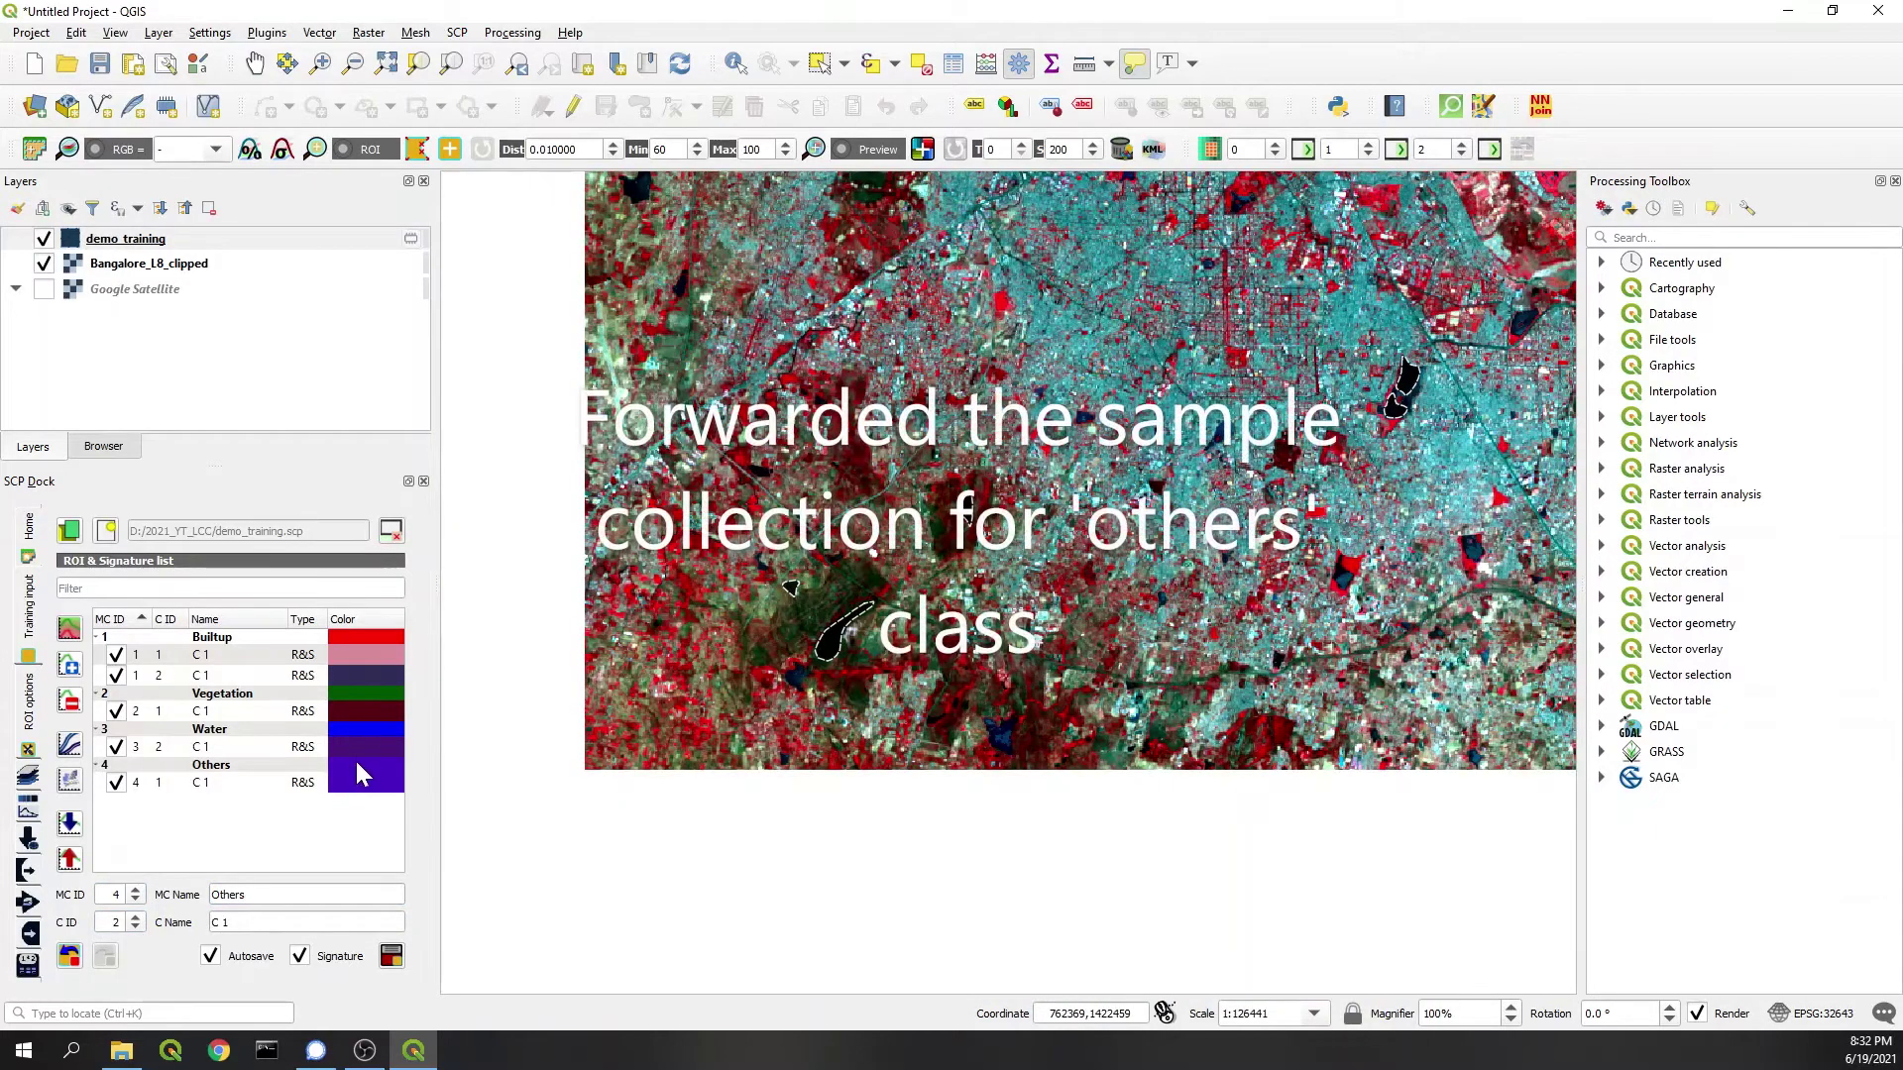
double_click(363, 764)
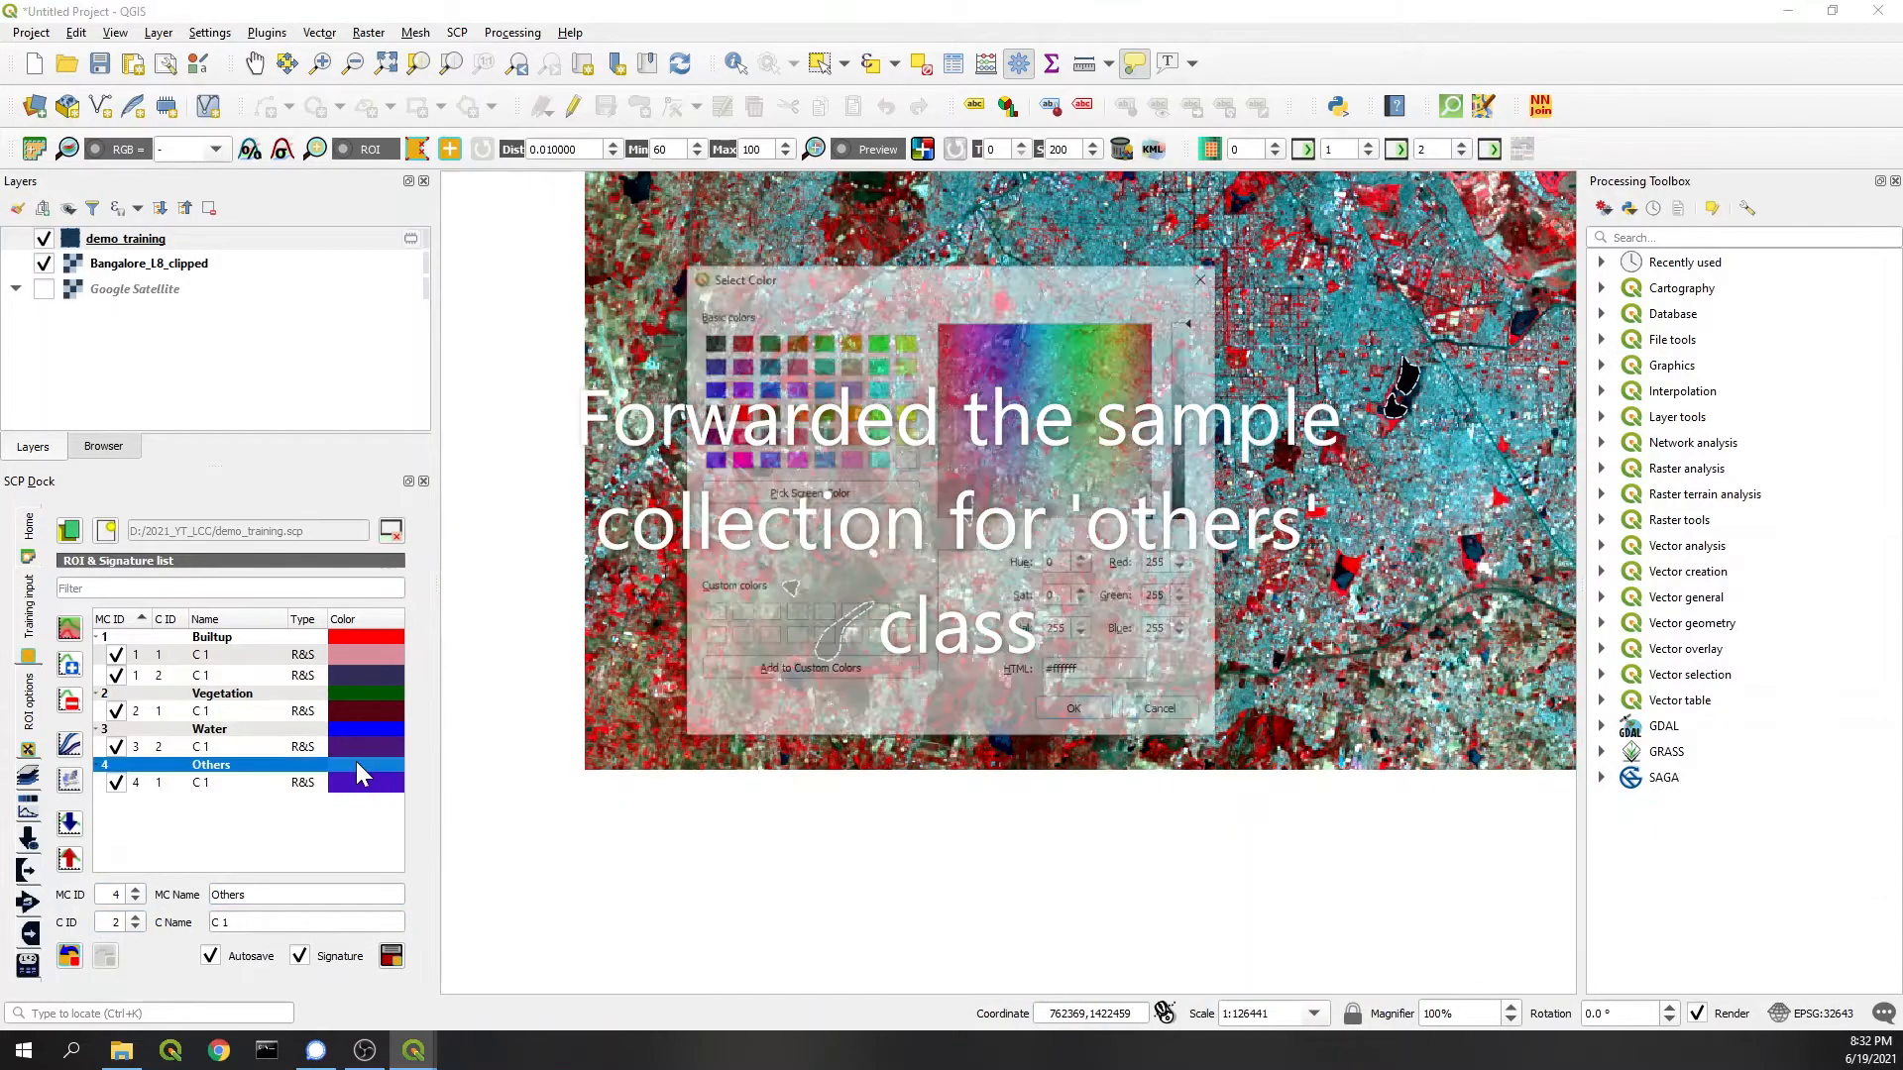
left_click(907, 429)
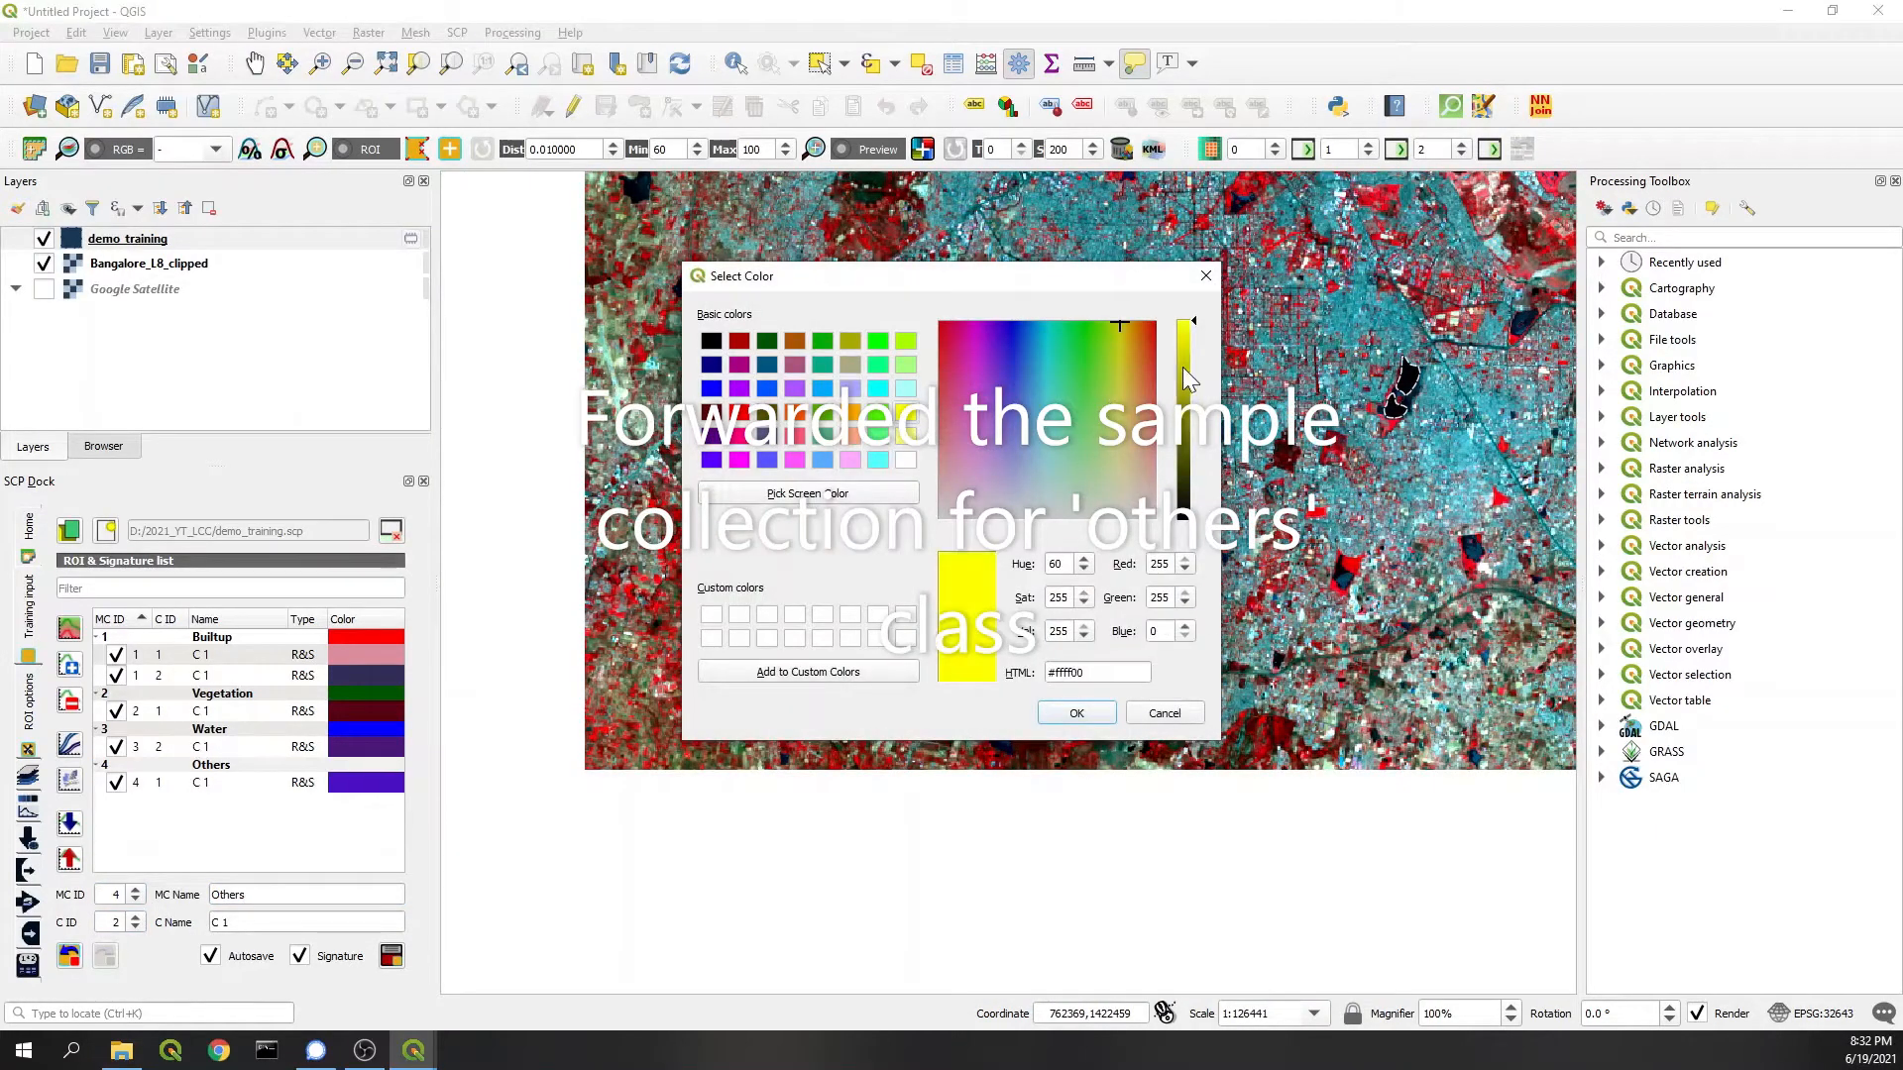
left_click(1122, 453)
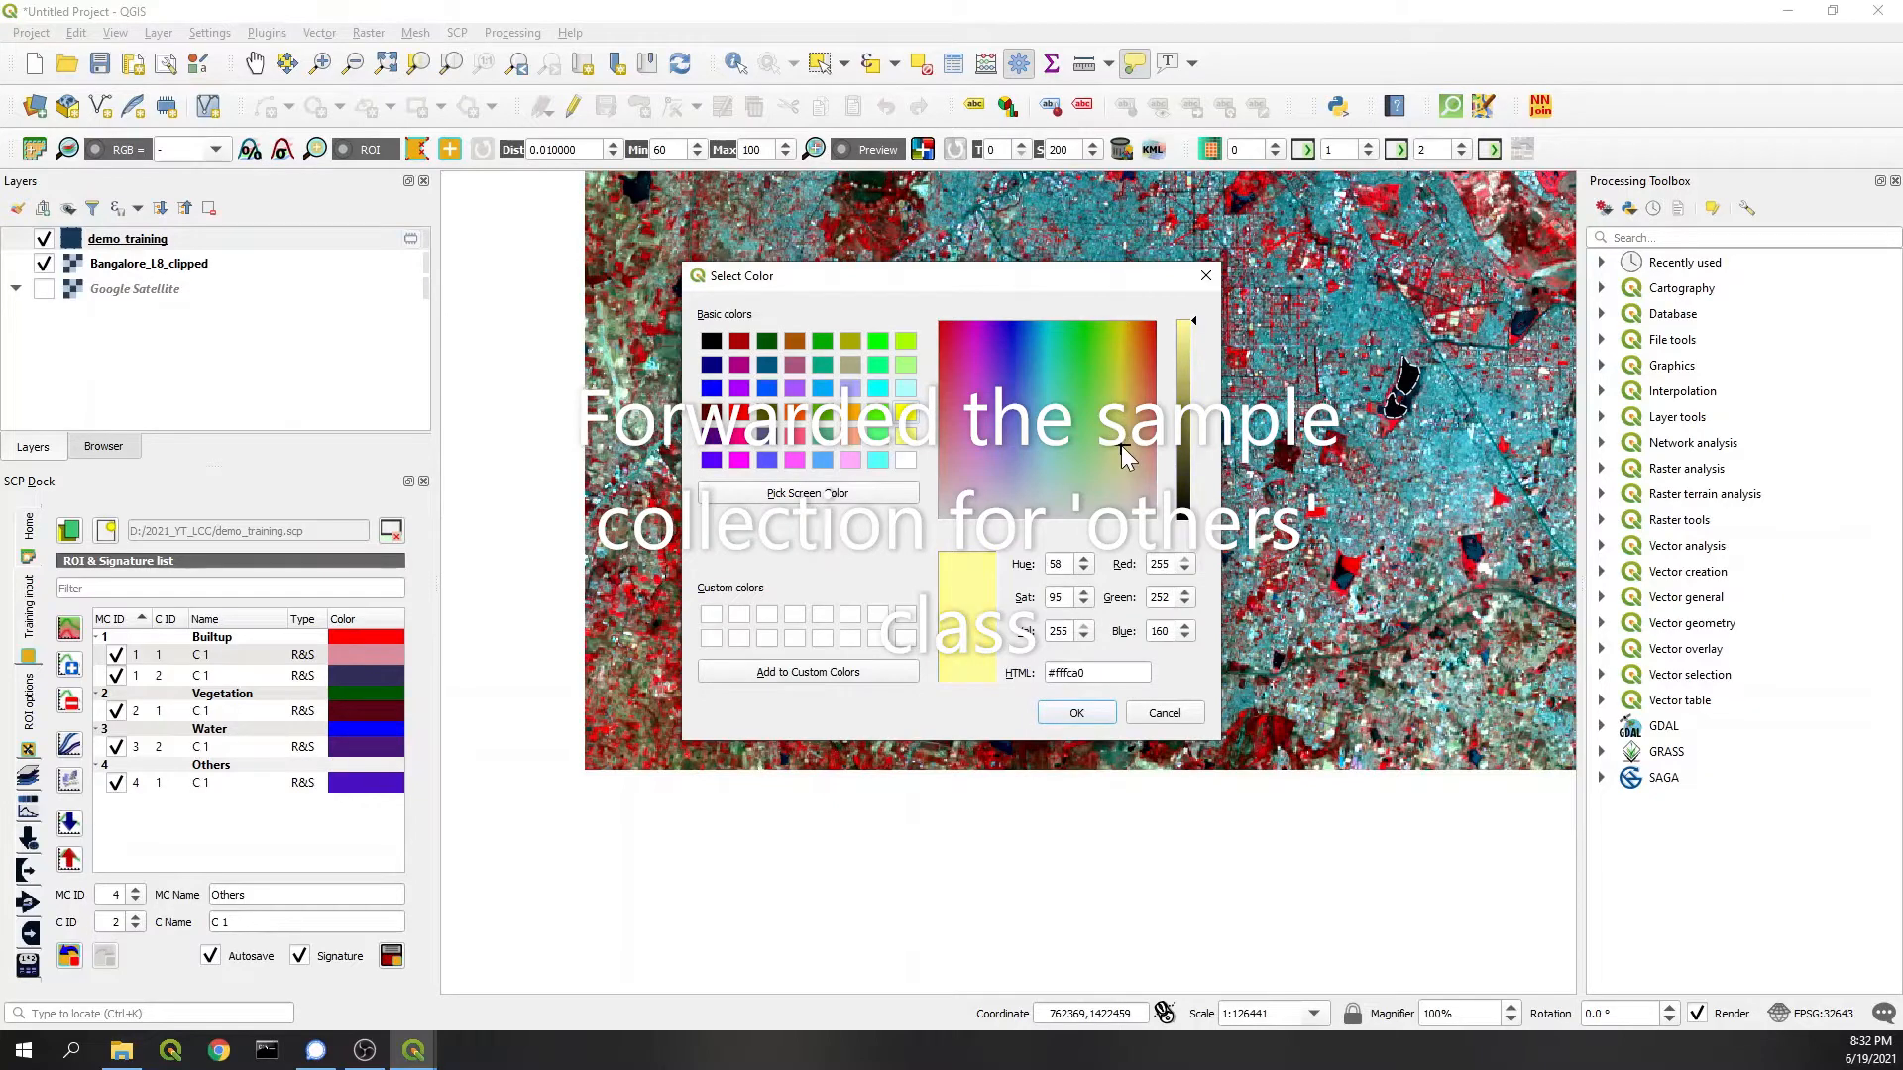
left_click(1080, 715)
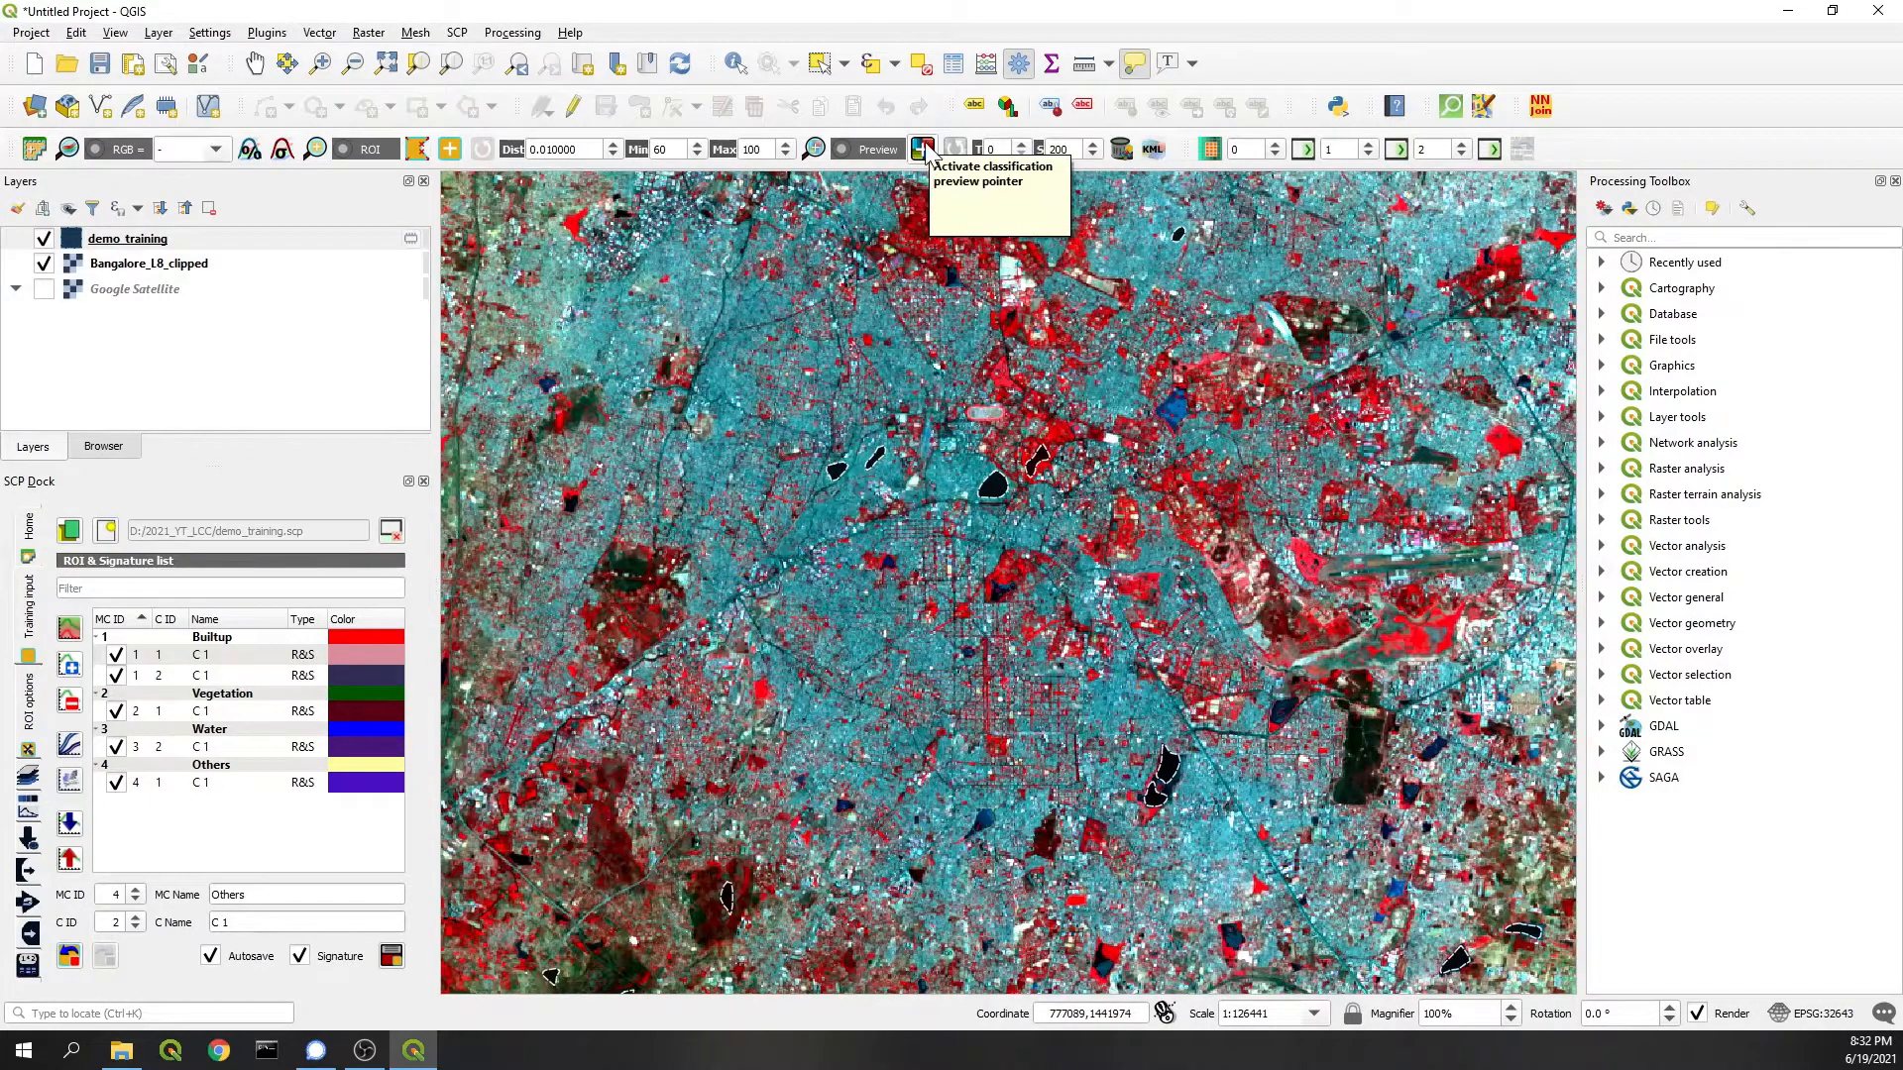
Step: Generate a classification preview near the map centre and toggle it against the imagery
left_click(924, 149)
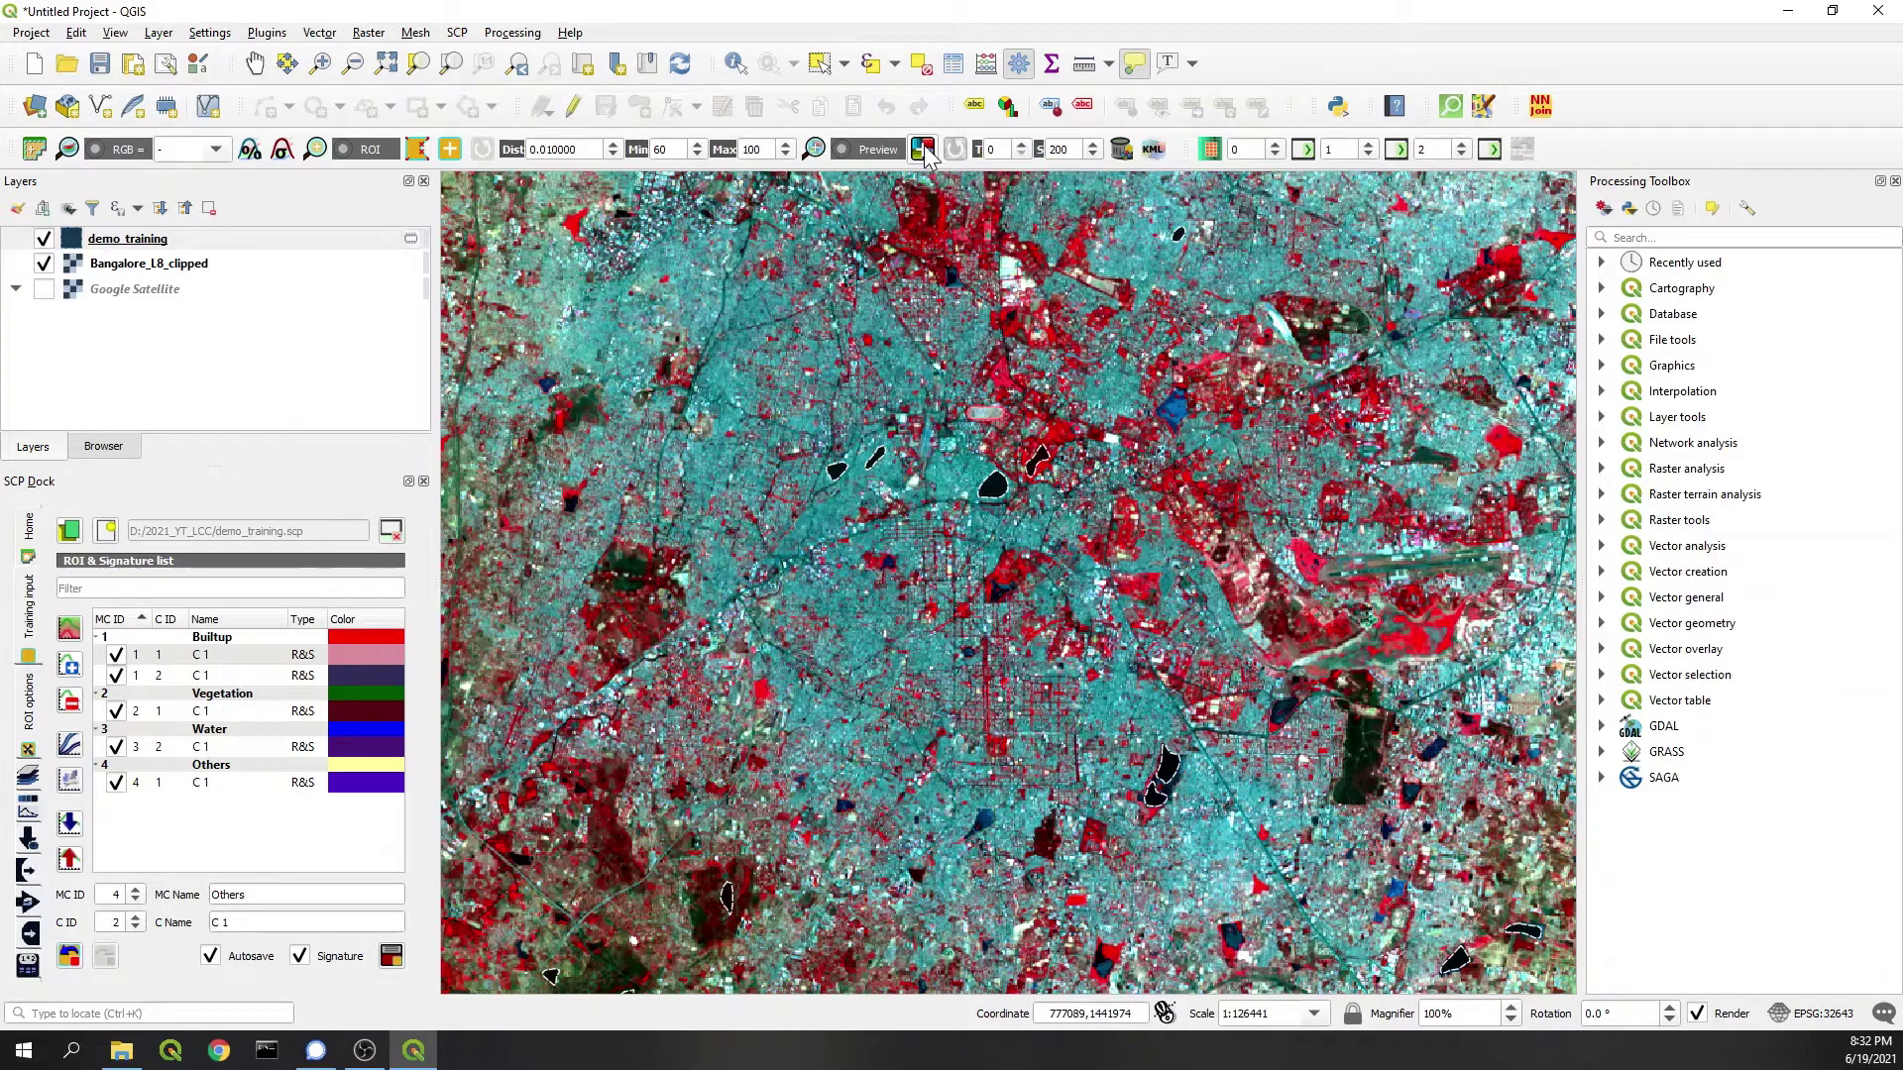
left_click(964, 345)
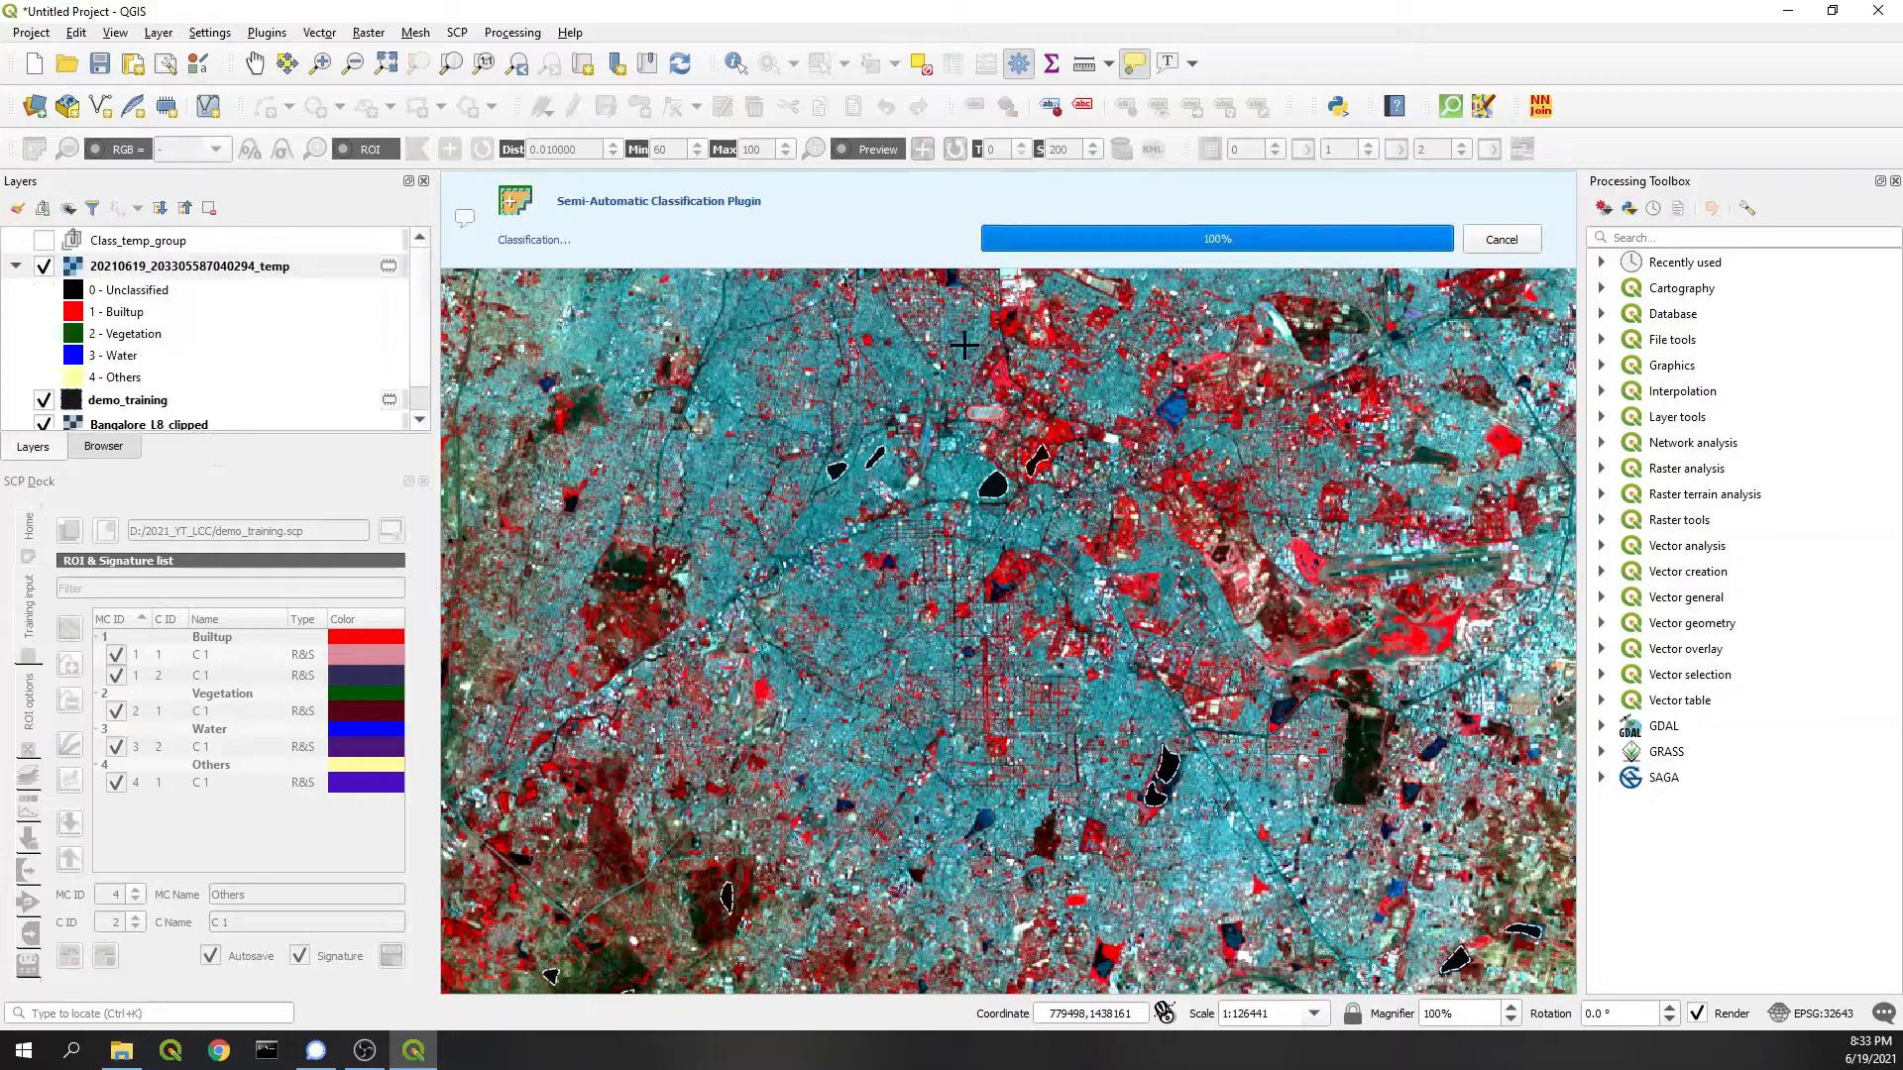
scroll(965, 344, "up", 2)
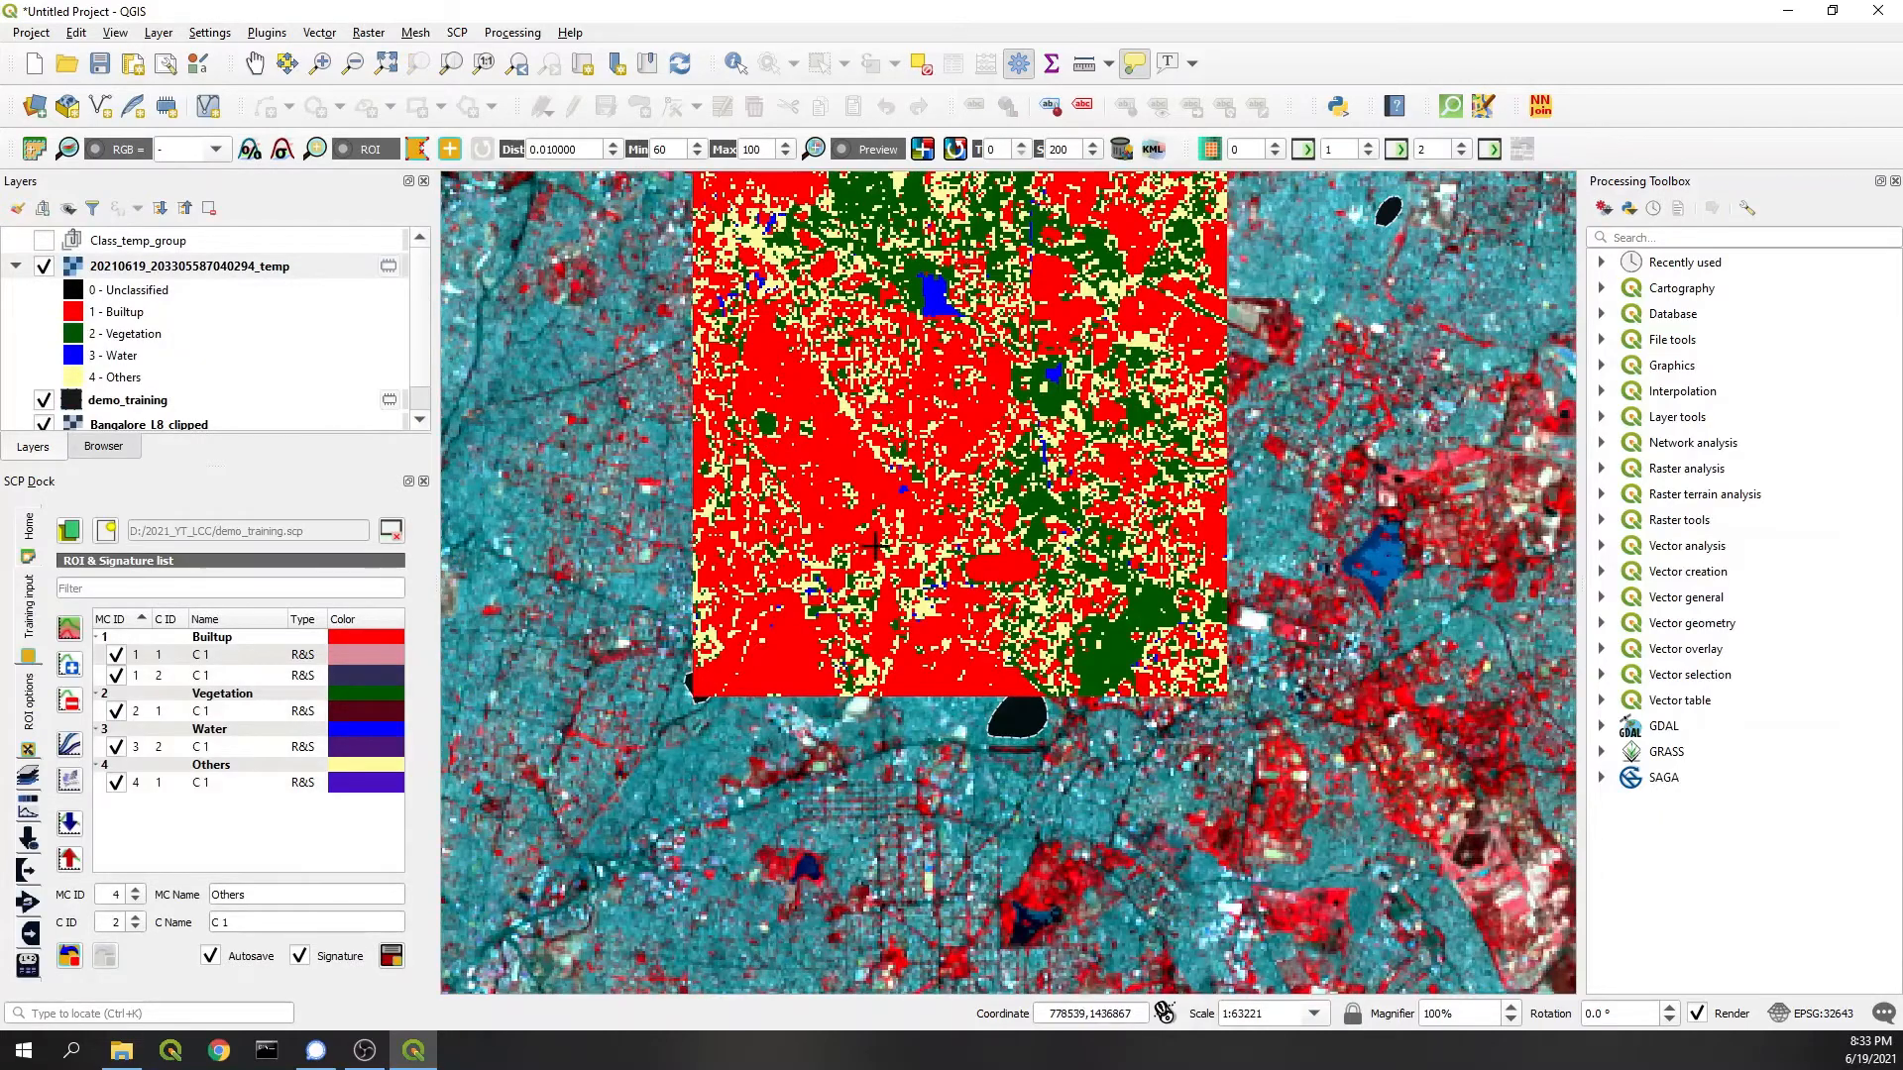
scroll(952, 357, "down", 2)
scroll(930, 368, "up", 1)
scroll(922, 366, "up", 1)
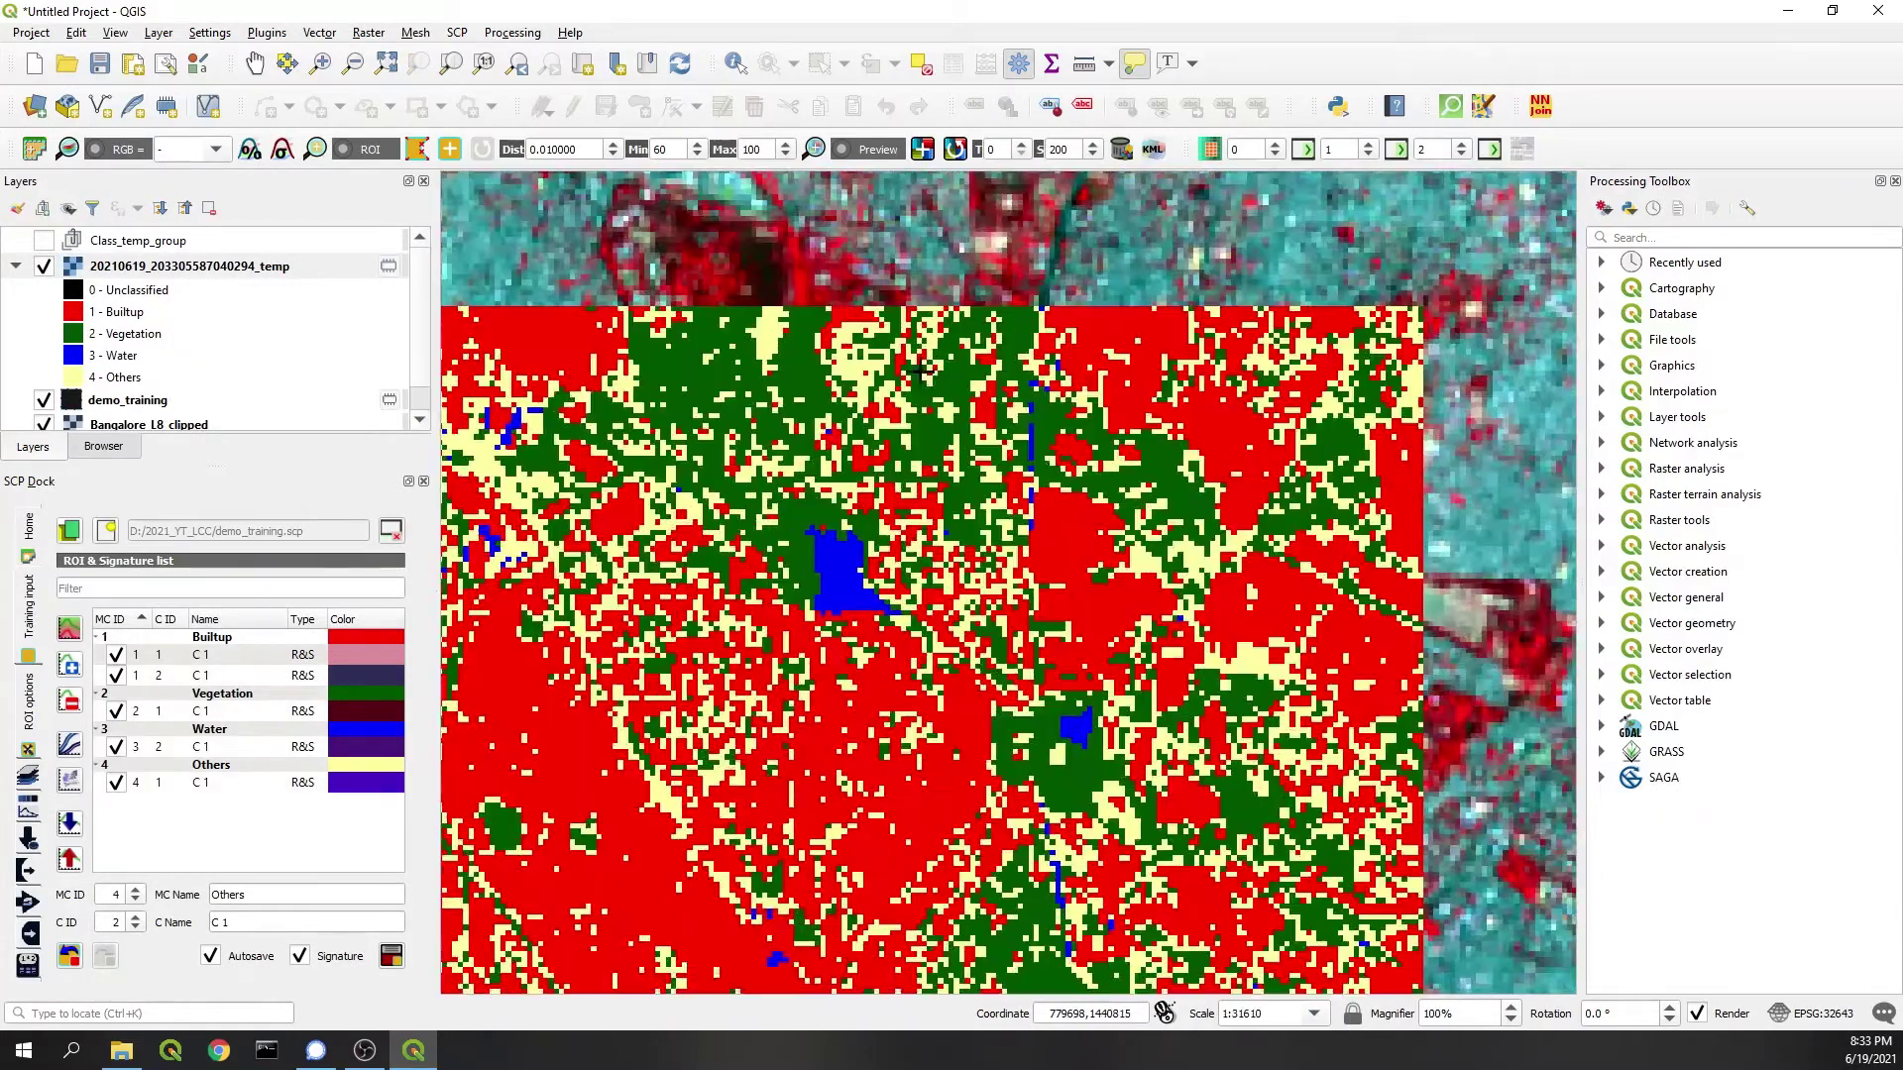
left_click(235, 267)
key("space")
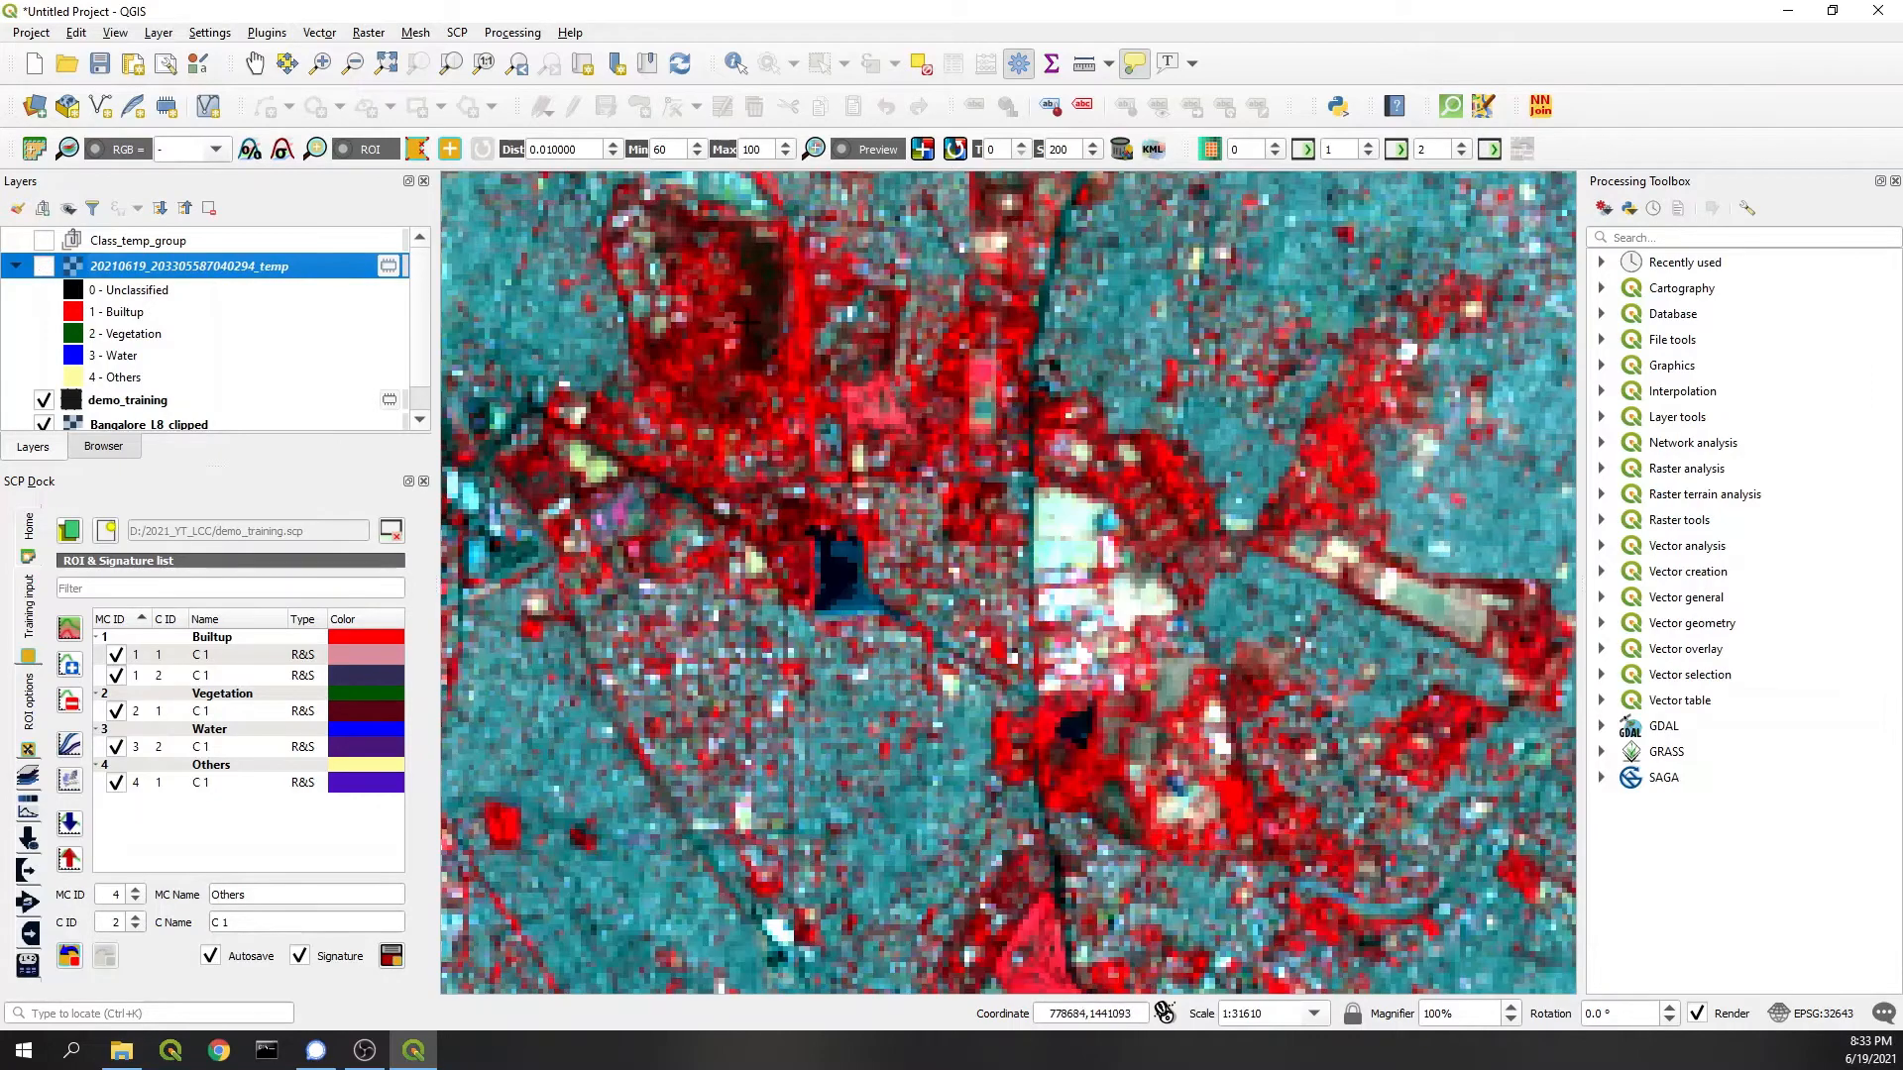
key("space")
key("space")
key("space")
key("space")
key("space")
key("space")
key("space")
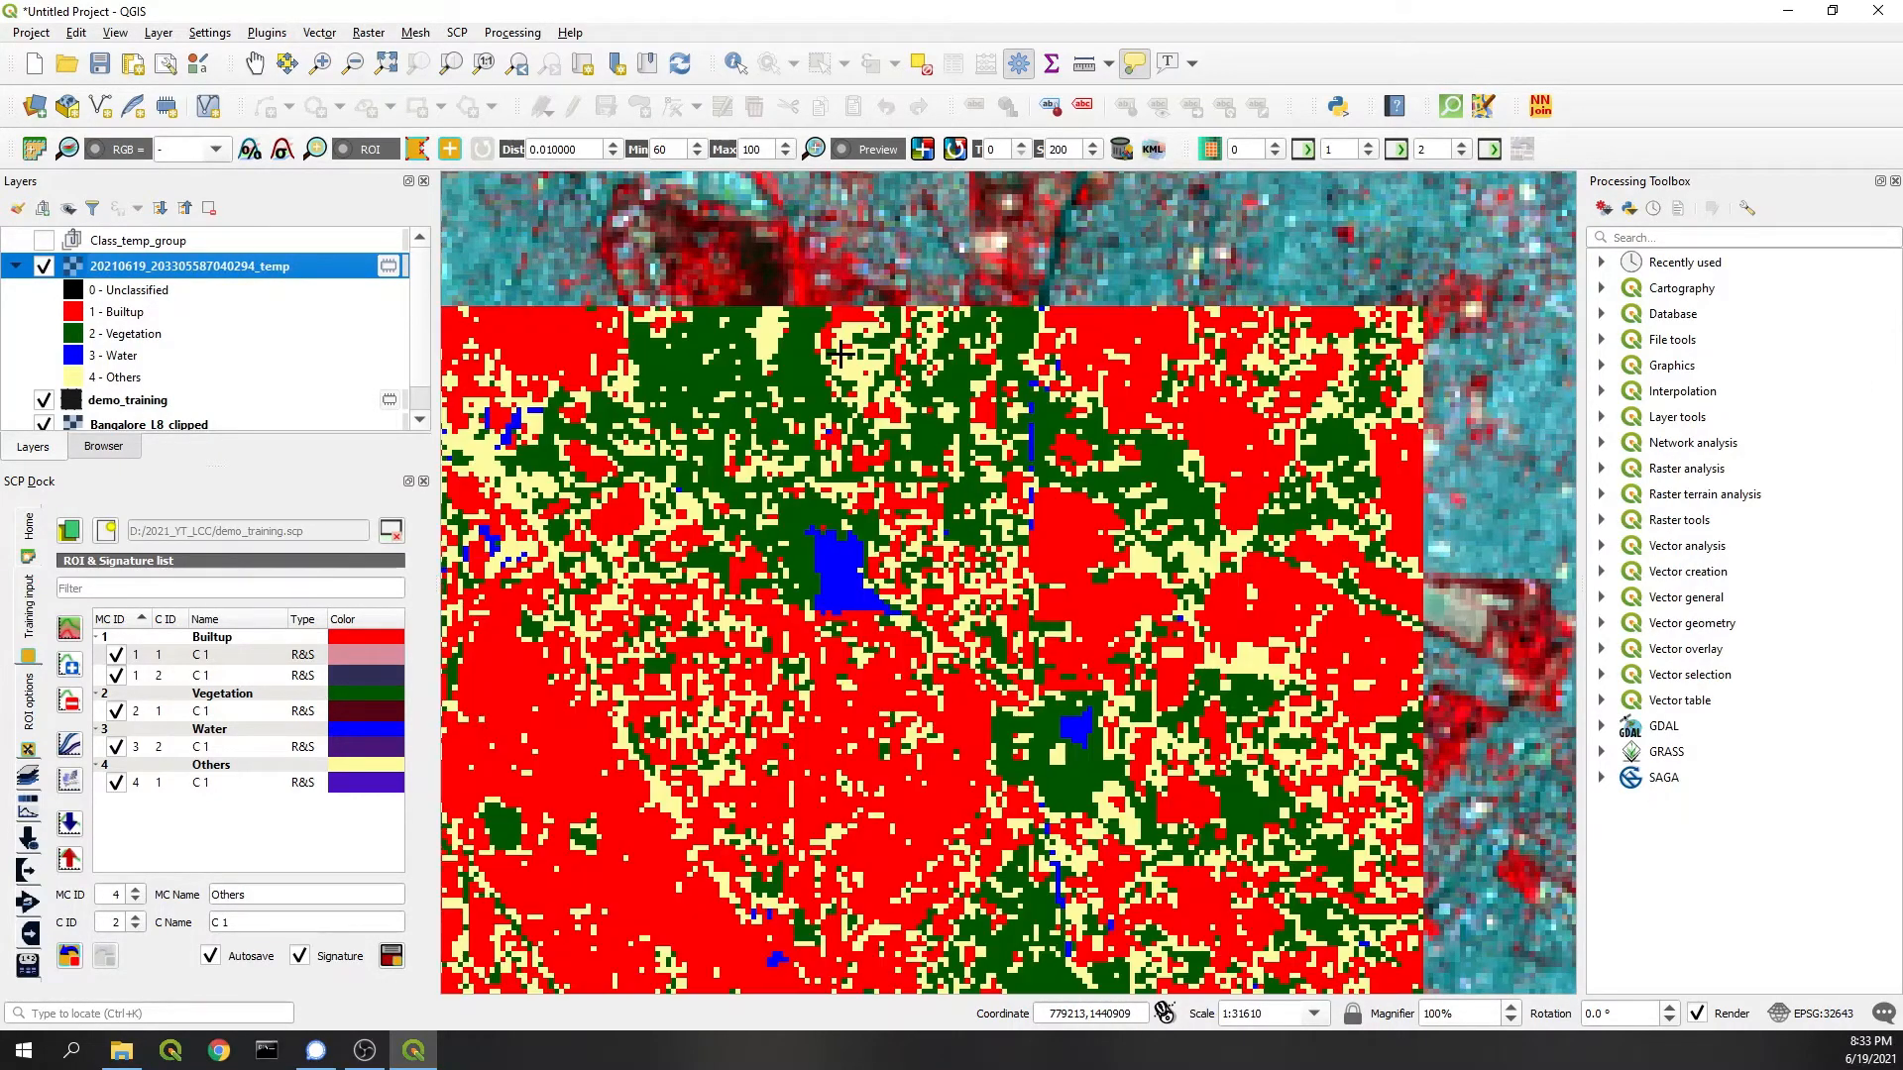
key("space")
key("space")
key("space")
key("space")
key("space")
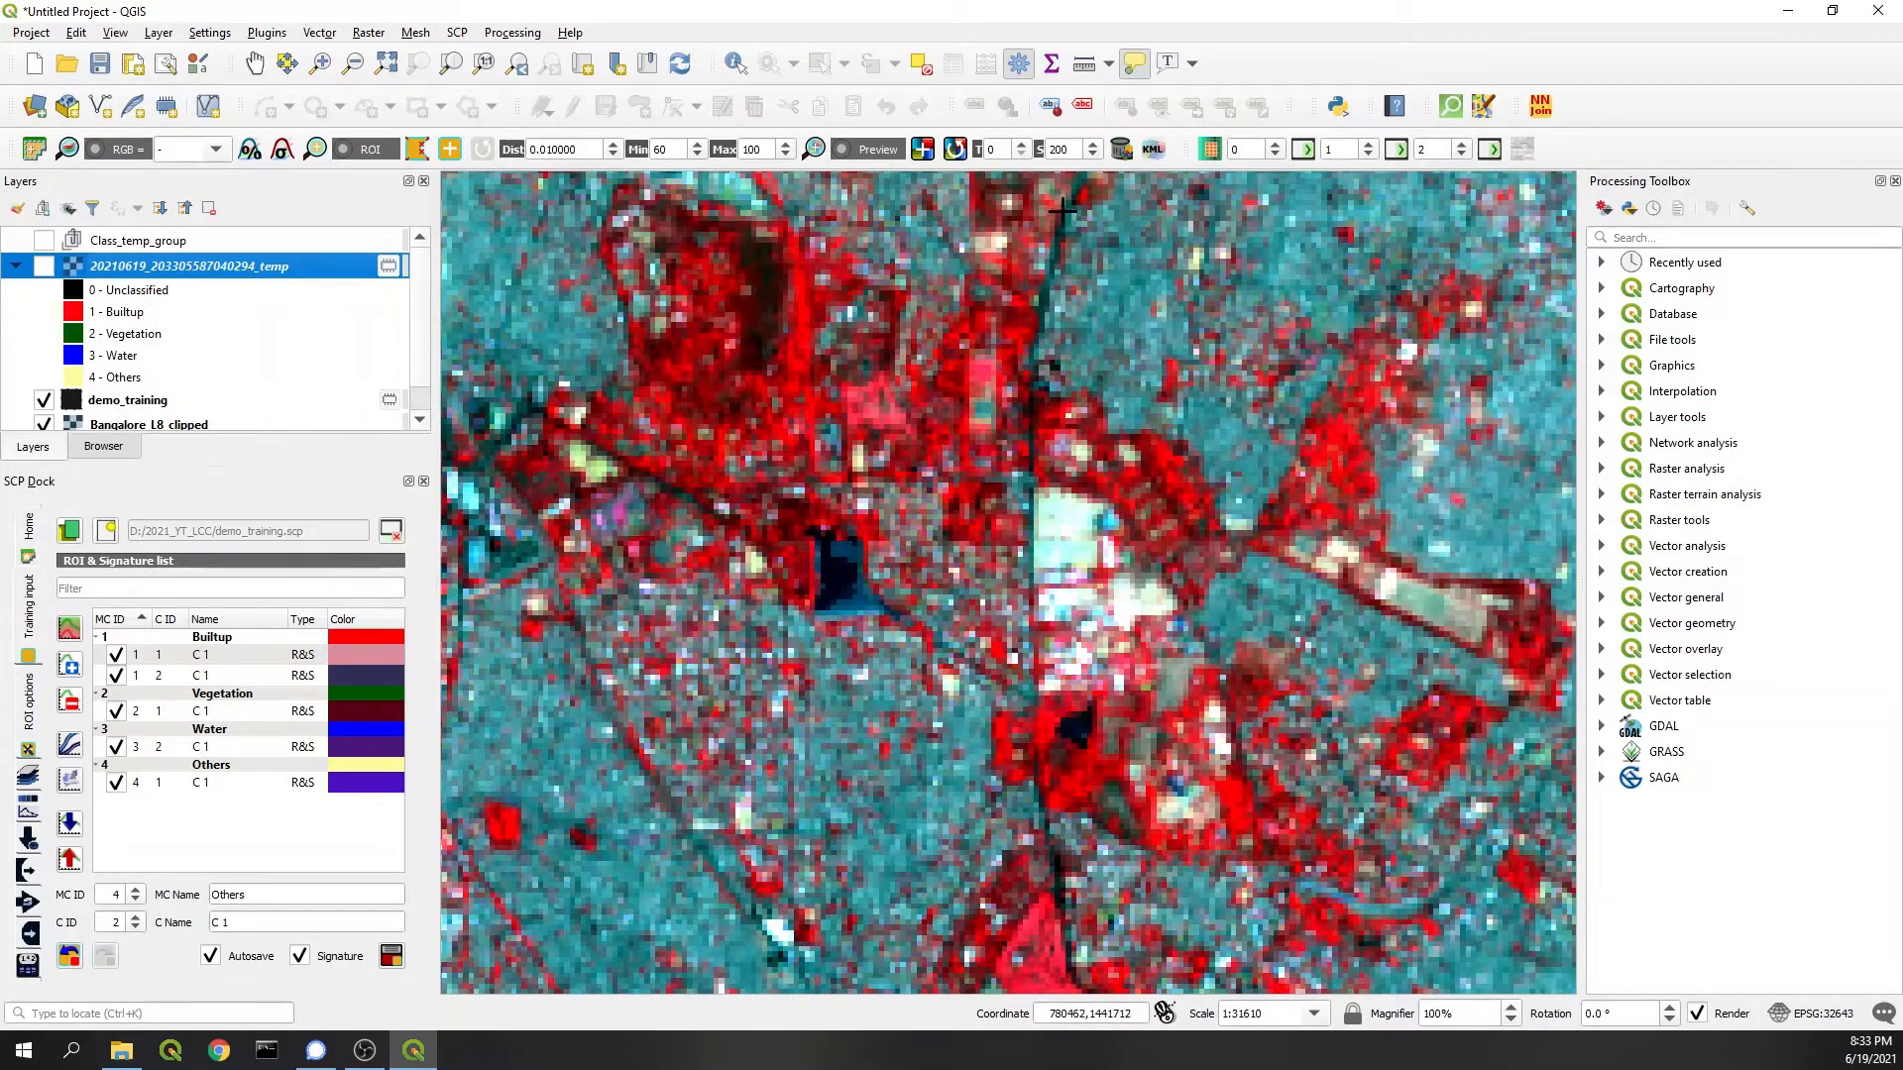
key("space")
scroll(1031, 446, "up", 1)
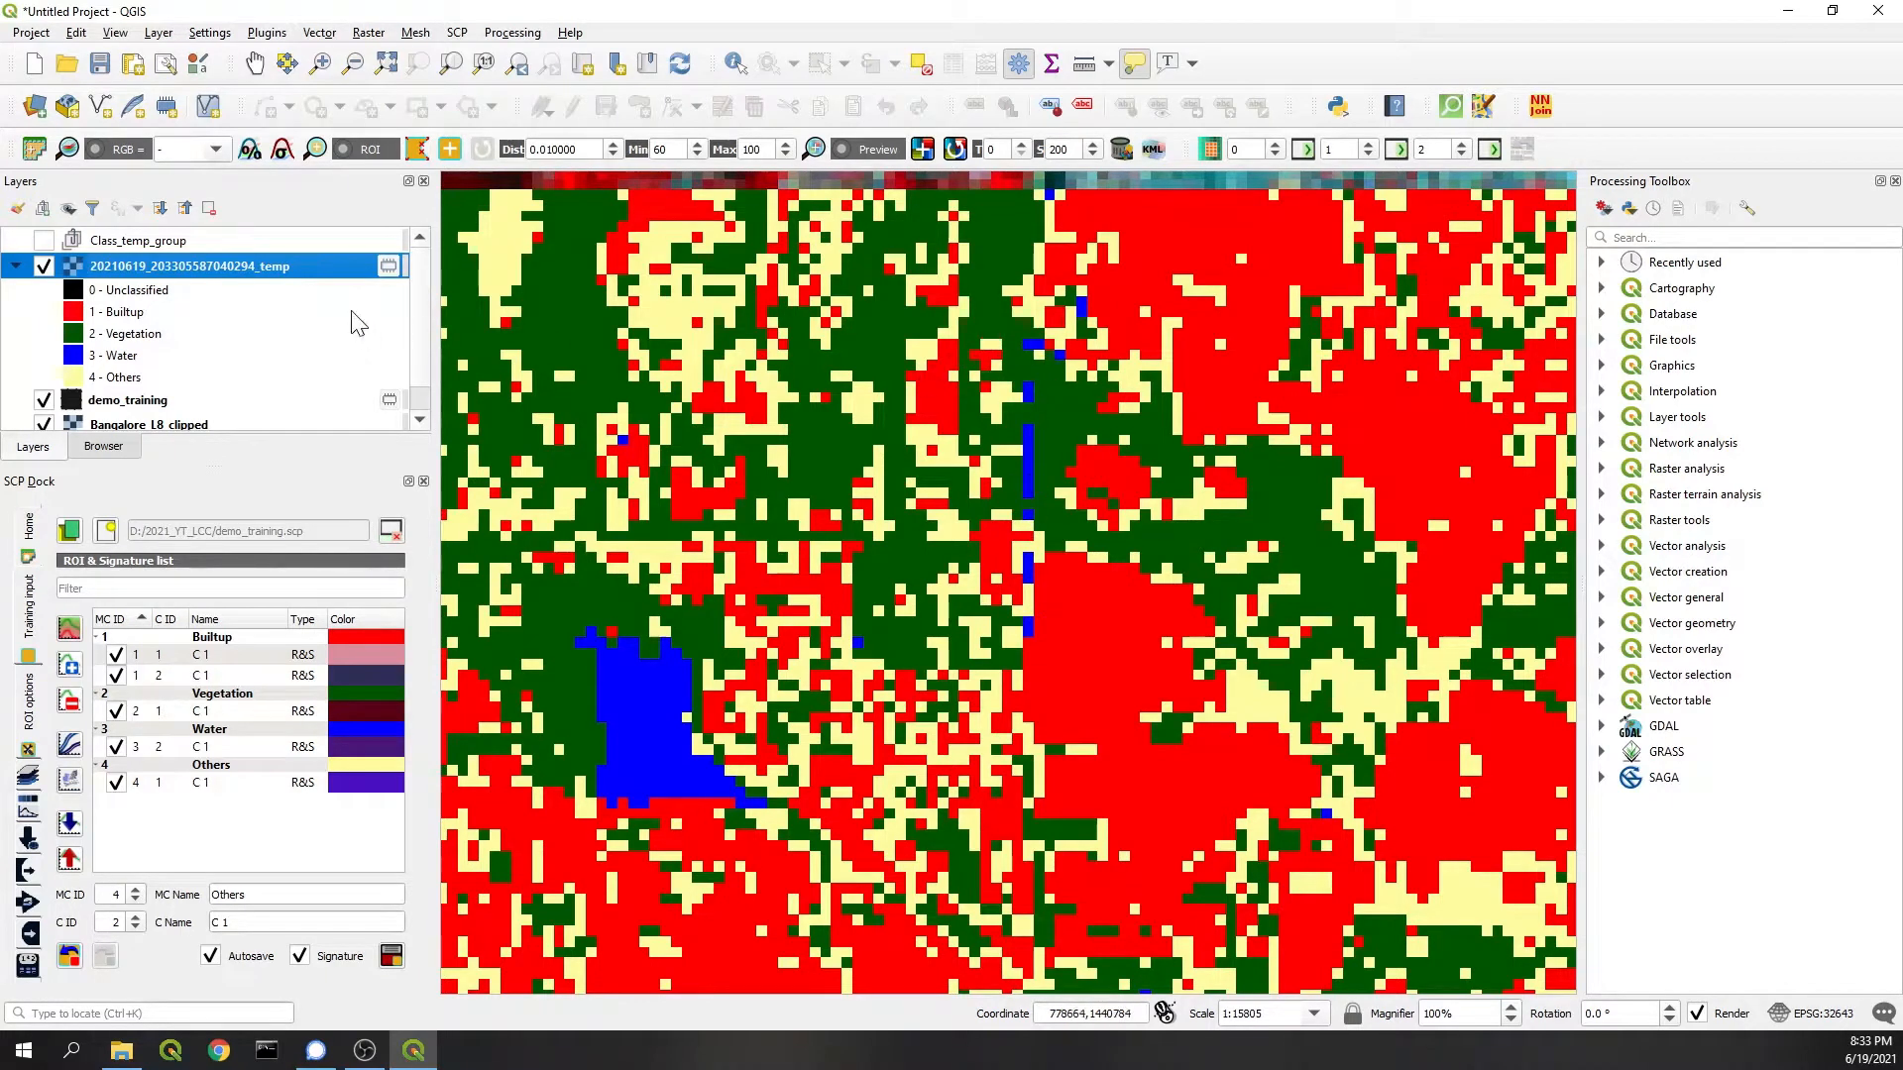
Step: Remove the temporary Class_temp_group from the Layers panel
right_click(290, 262)
right_click(184, 242)
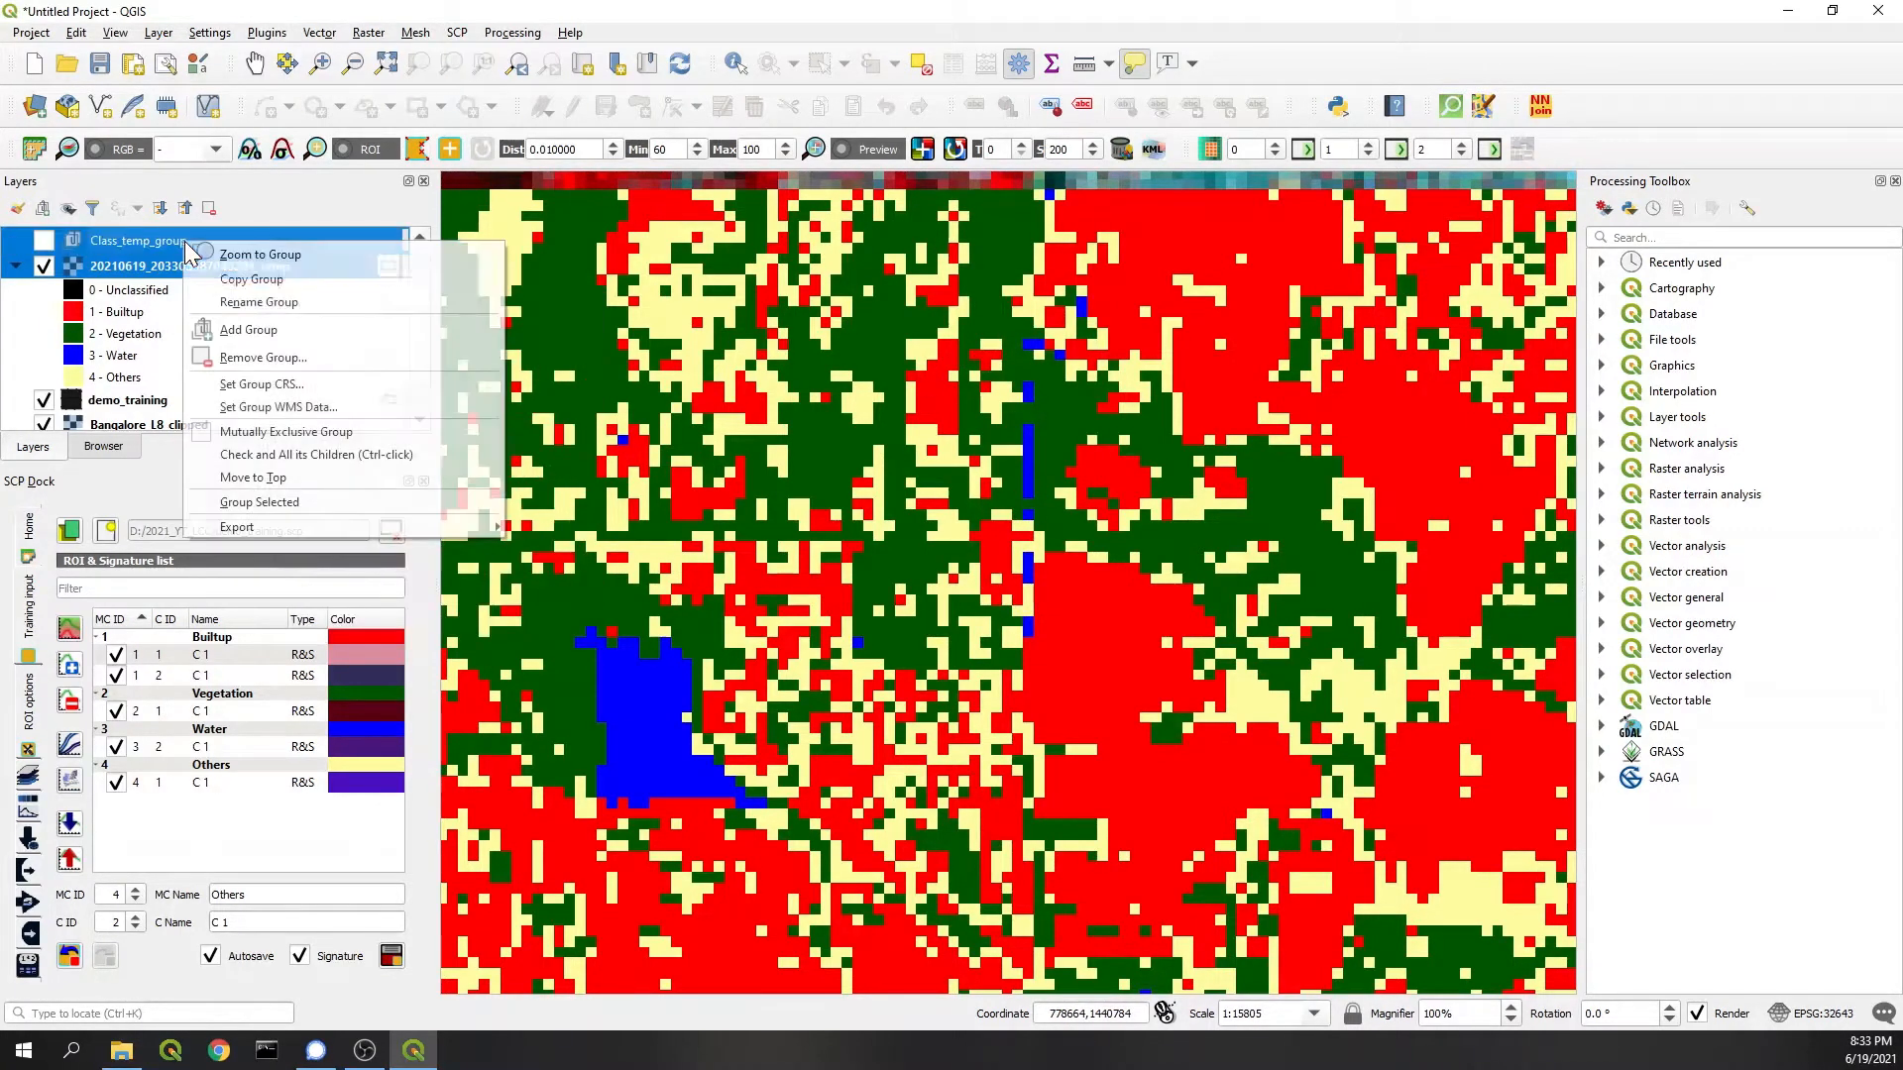
left_click(262, 357)
left_click(930, 557)
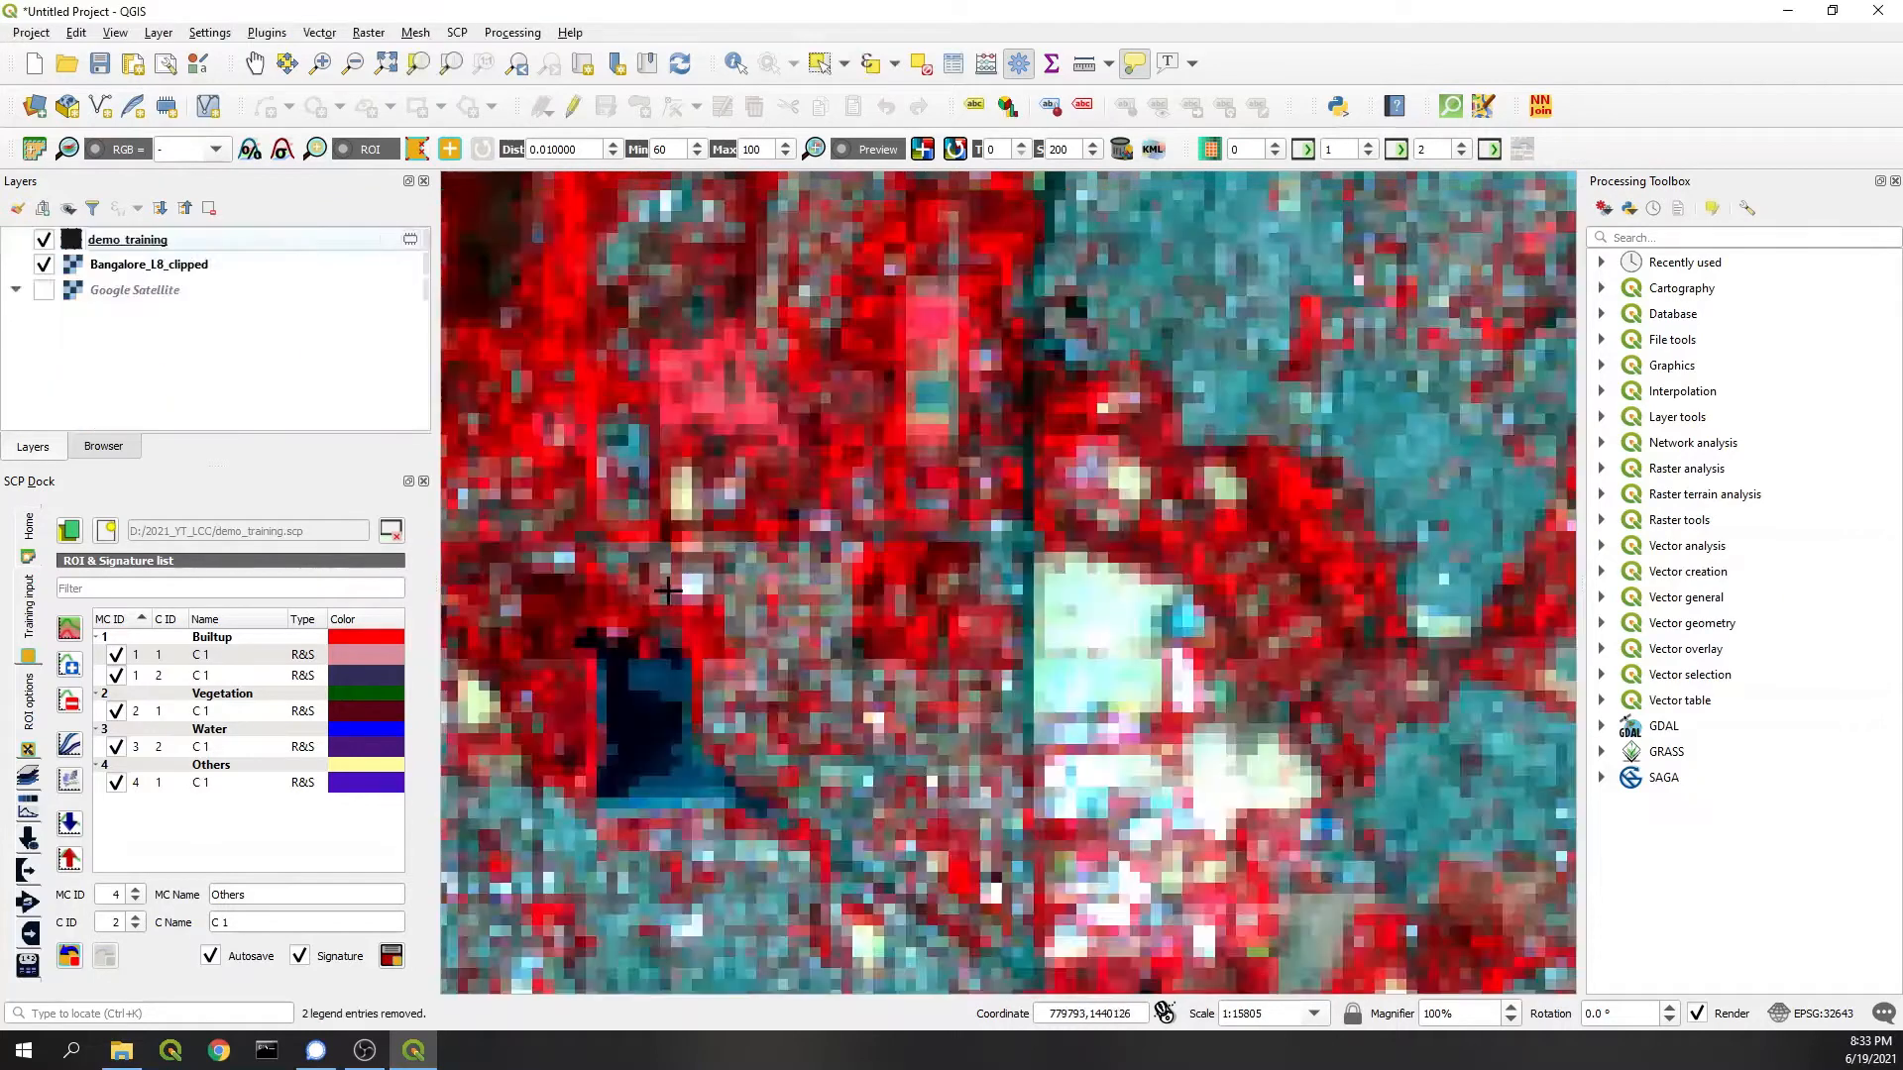
Step: Switch back to the Builtup class and close a first training polygon along the road
left_click(135, 901)
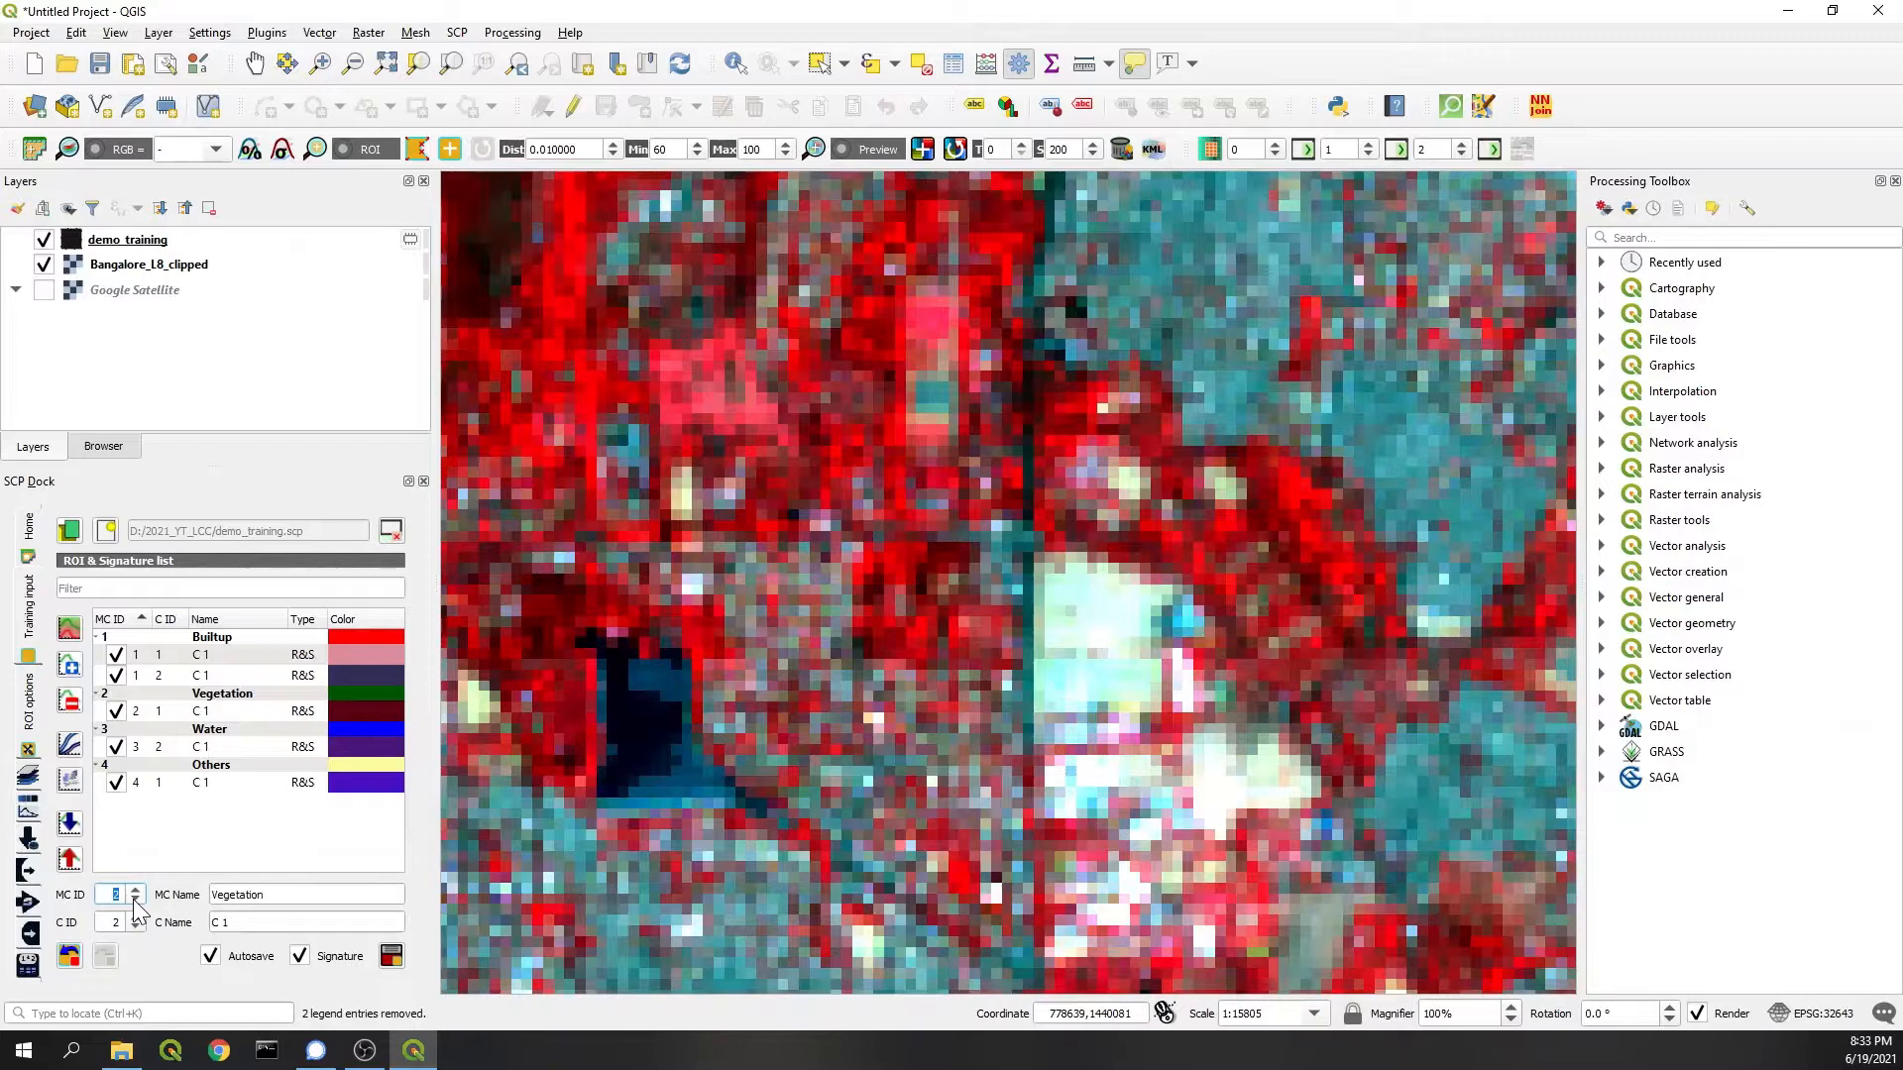
left_click(135, 901)
scroll(1045, 428, "up", 1)
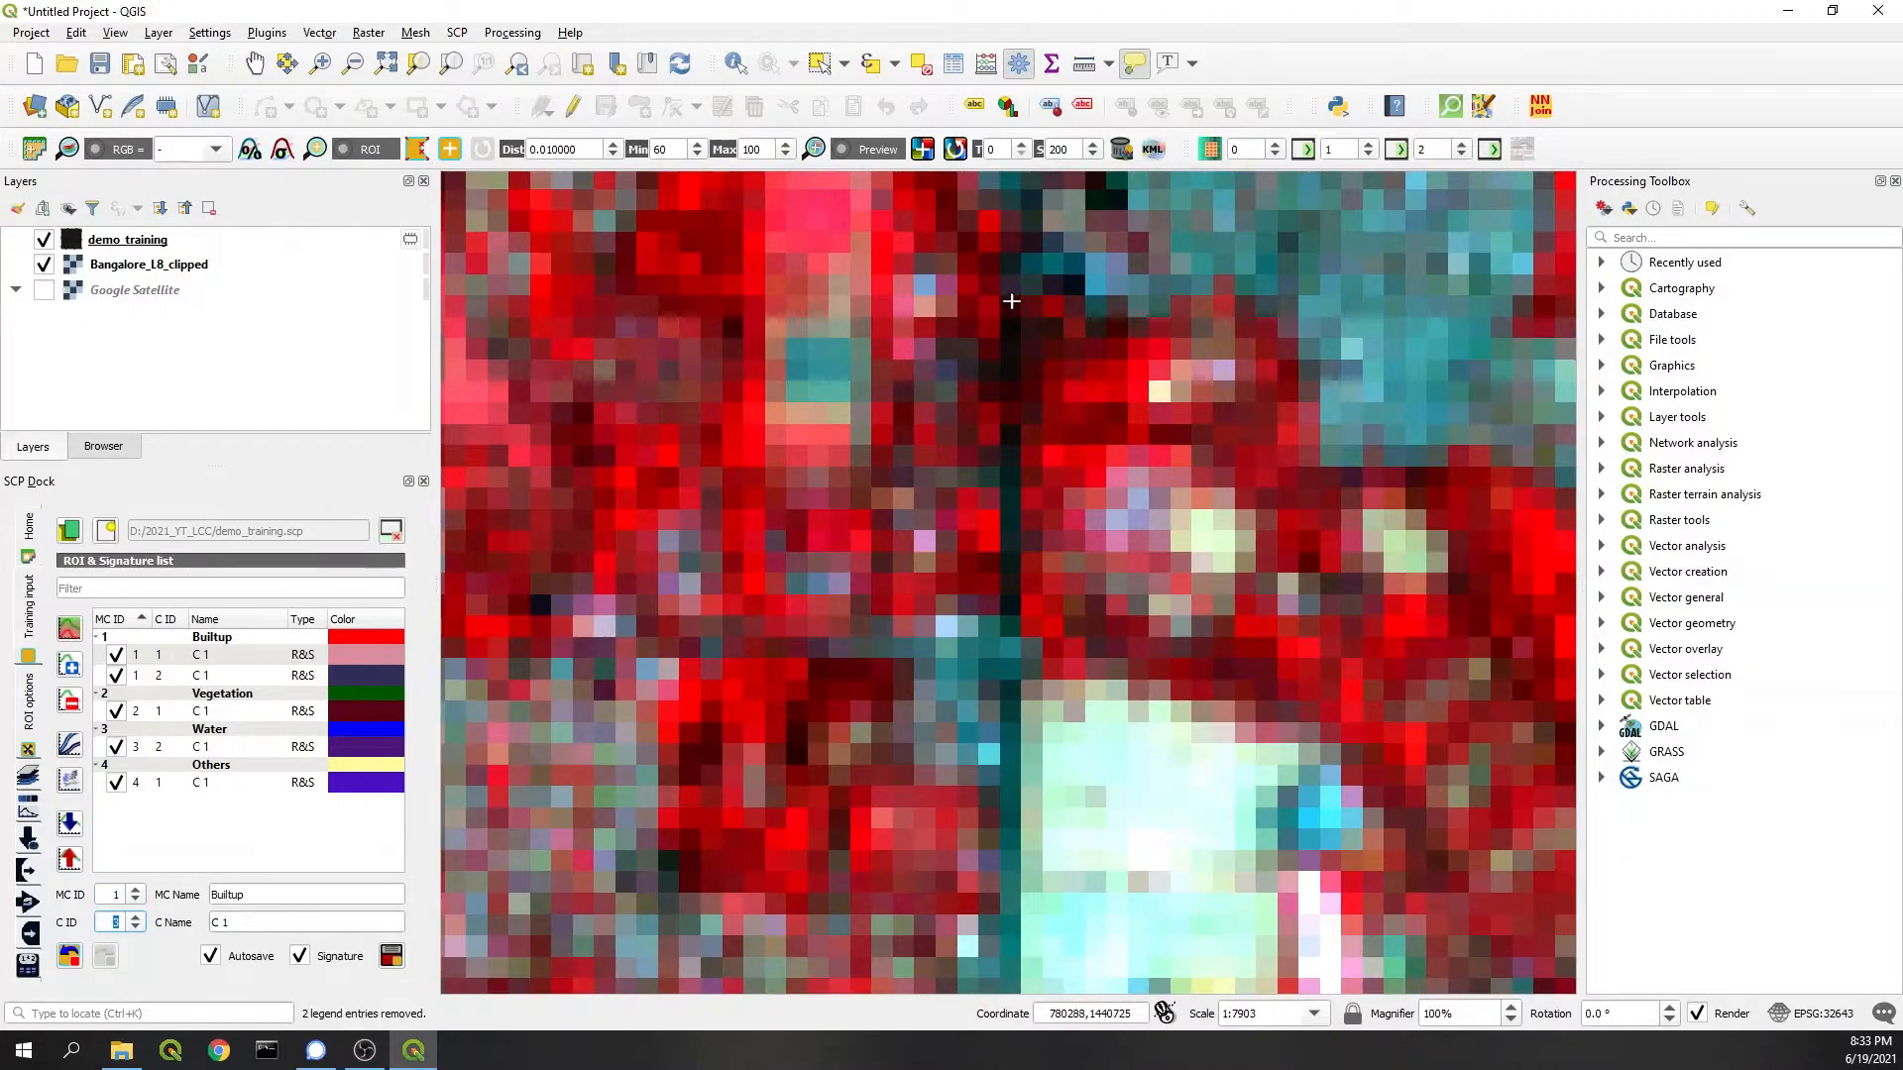
left_click(1006, 429)
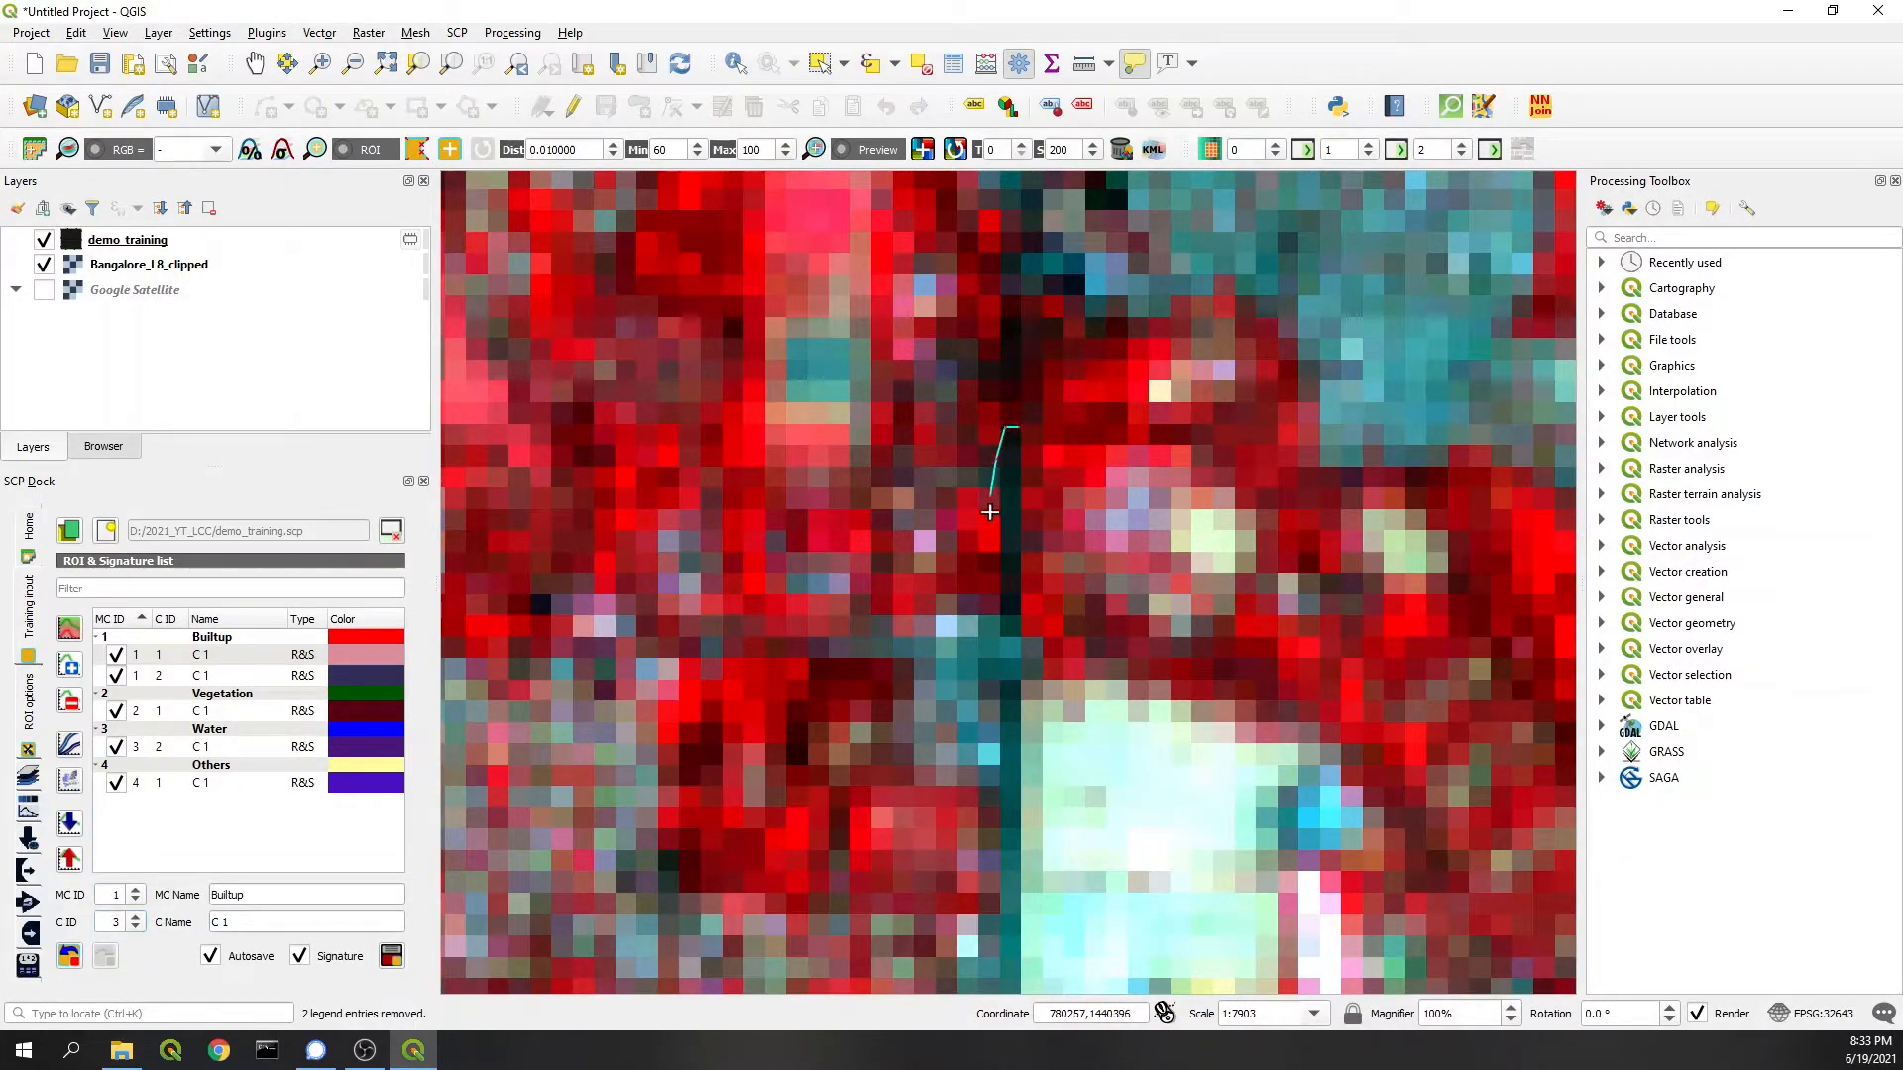
left_click_drag(1018, 611, 1024, 441)
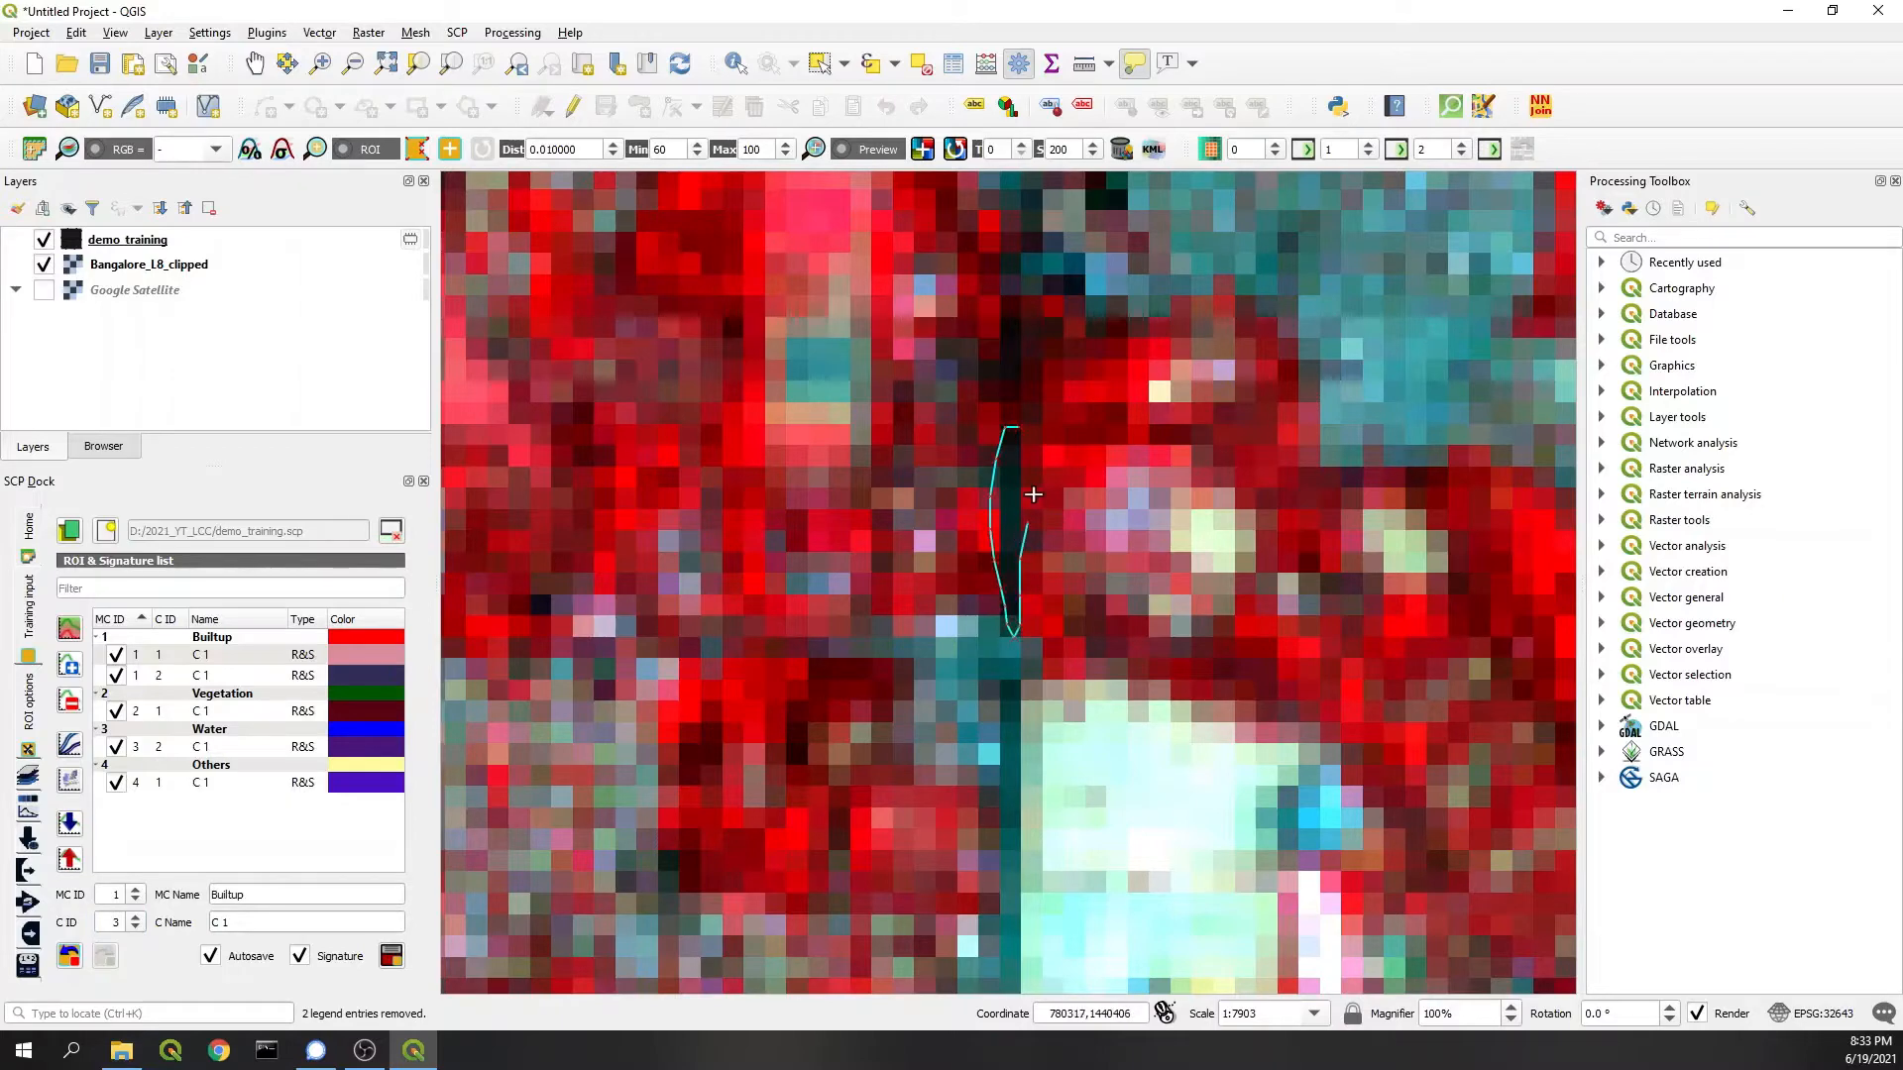
right_click(1024, 431)
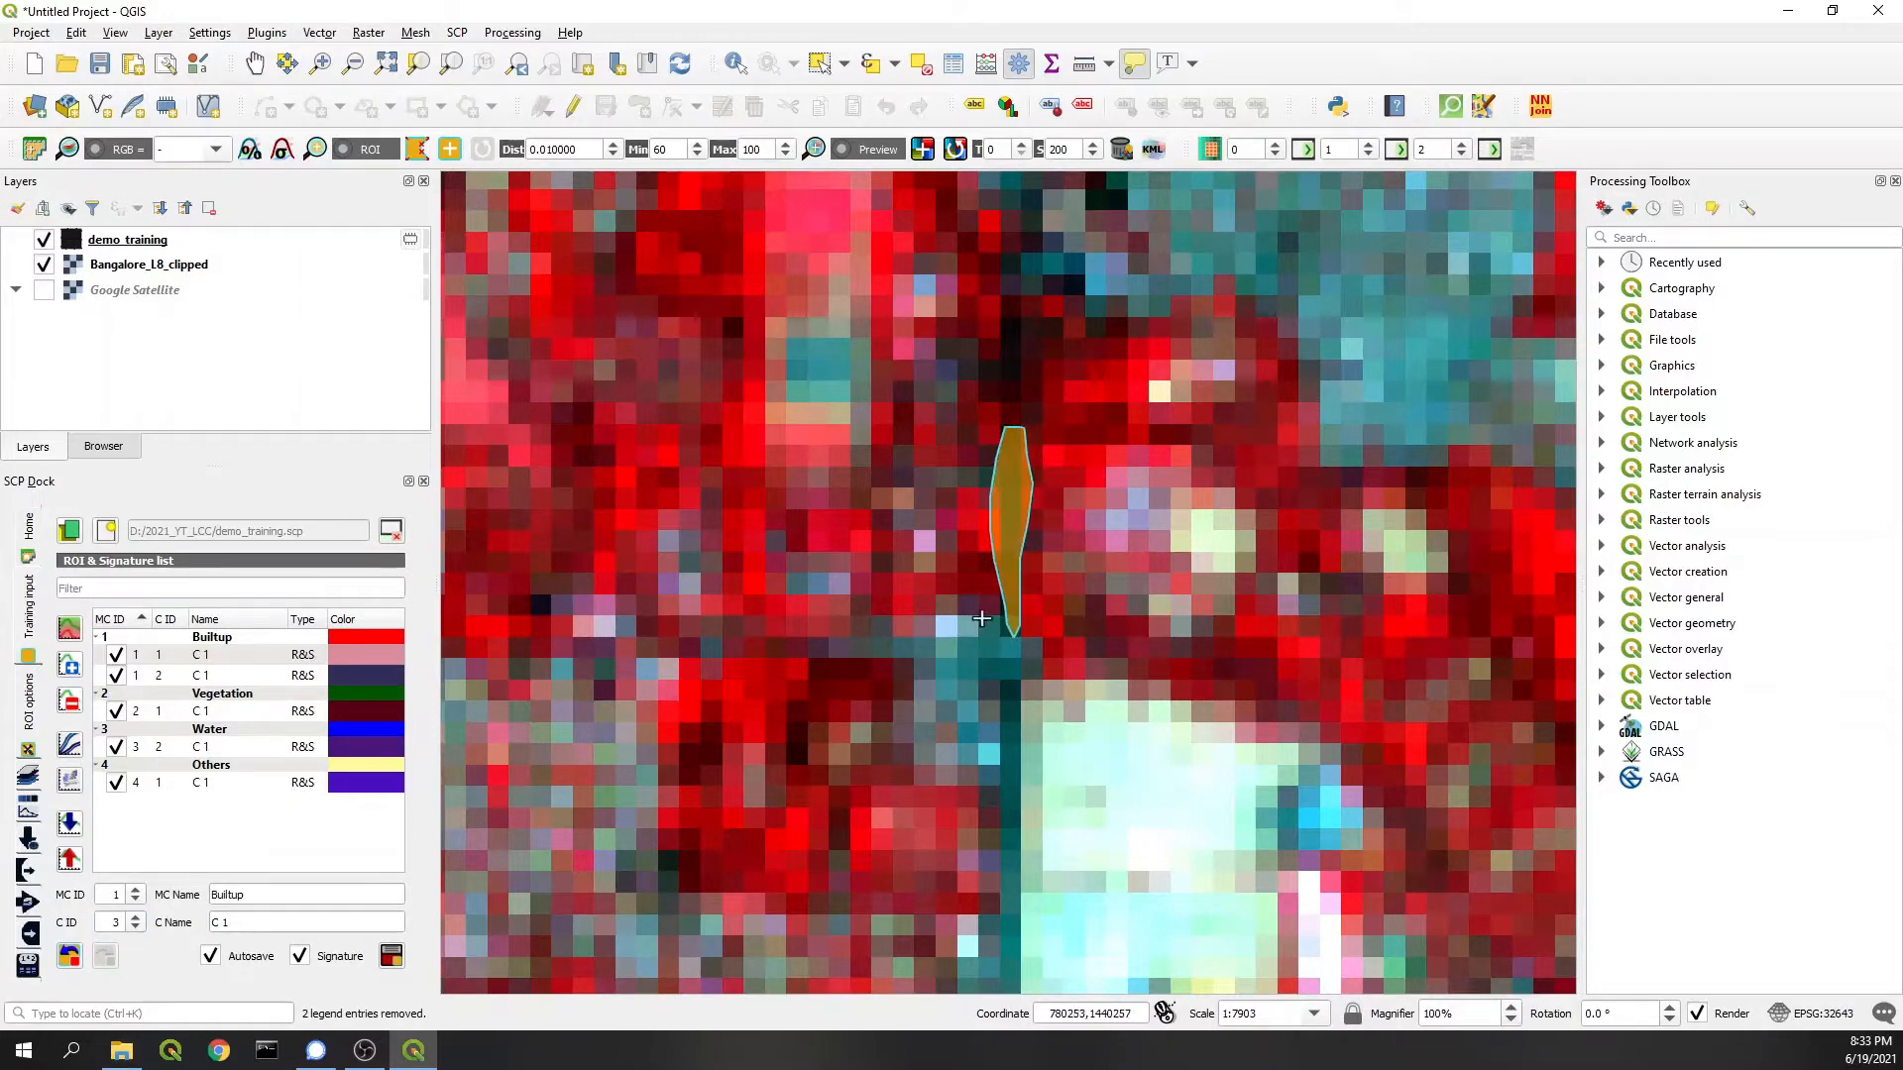
scroll(977, 696, "down", 1)
scroll(981, 600, "down", 1)
scroll(1004, 431, "up", 1)
scroll(1004, 432, "up", 1)
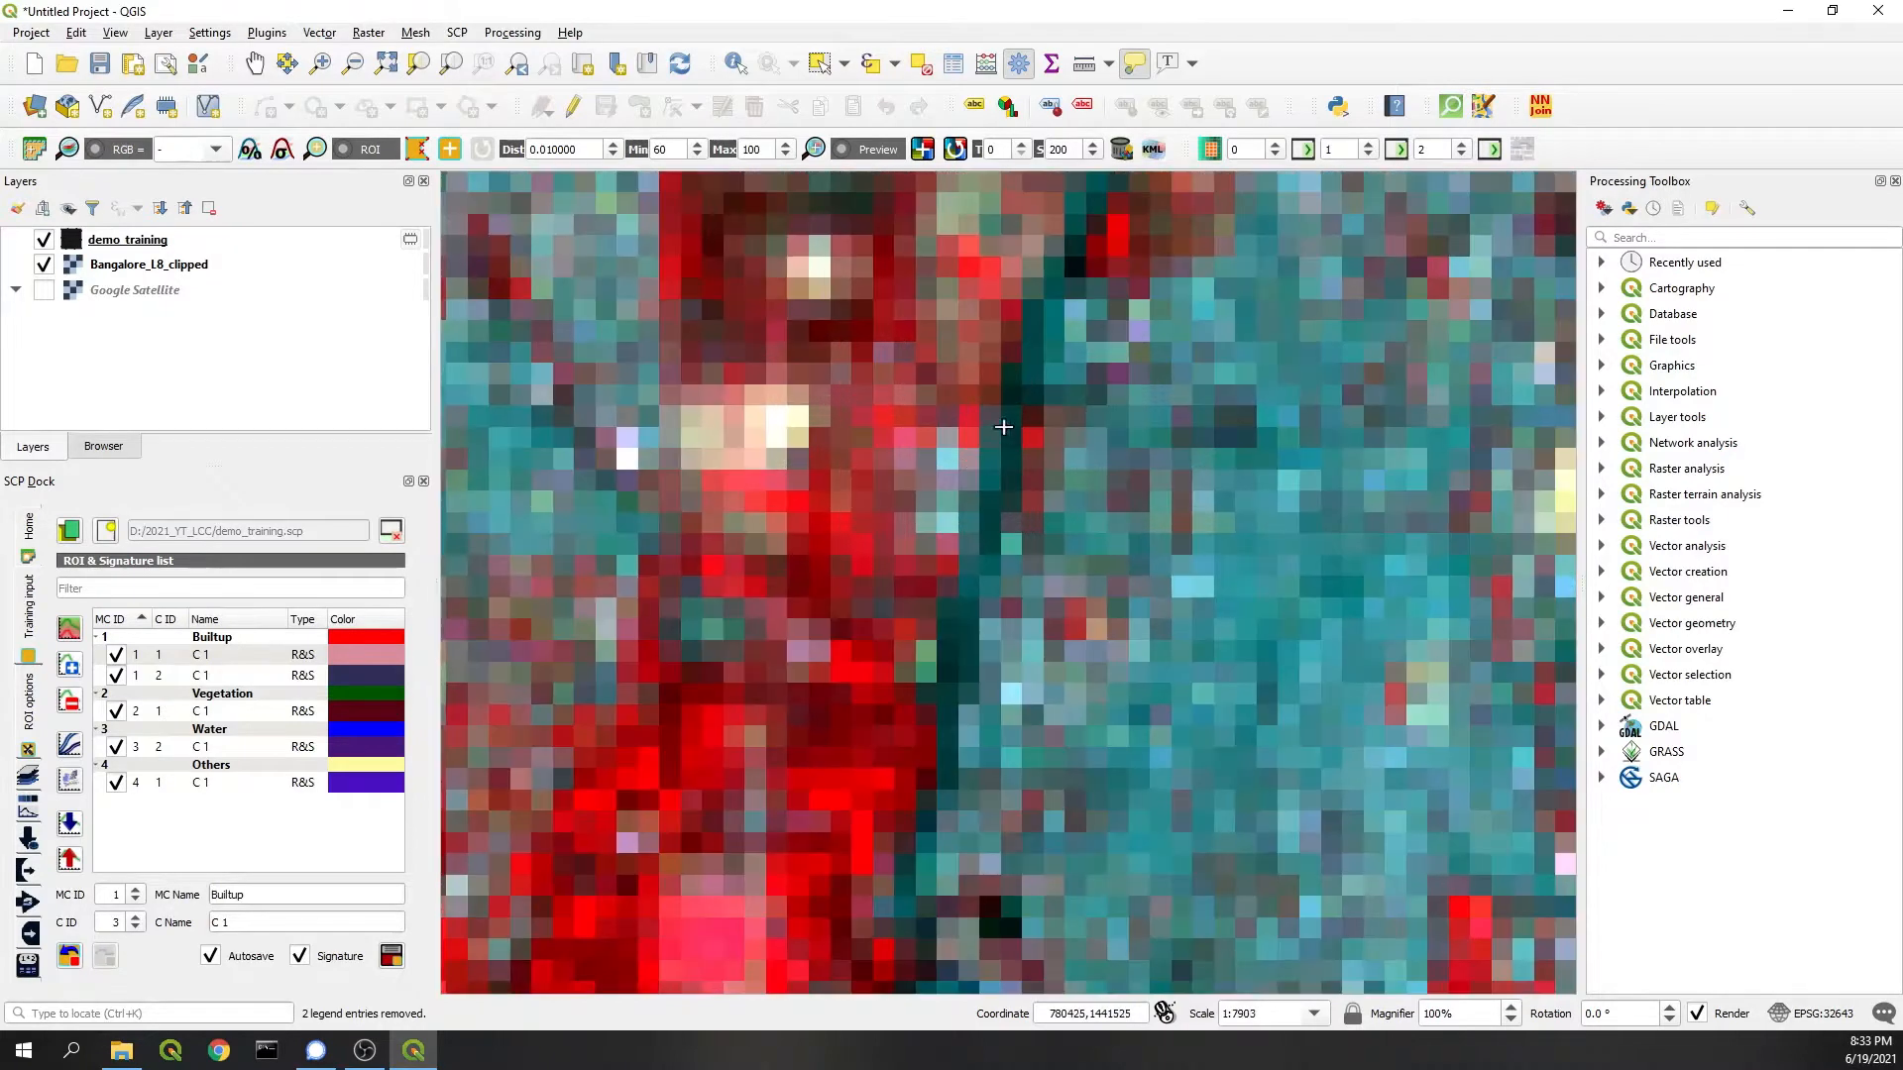
Step: Draw a second Builtup training polygon along the road strip
left_click_drag(993, 462, 928, 707)
left_click(932, 781)
left_click(970, 662)
left_click(990, 588)
left_click(1012, 507)
right_click(1031, 441)
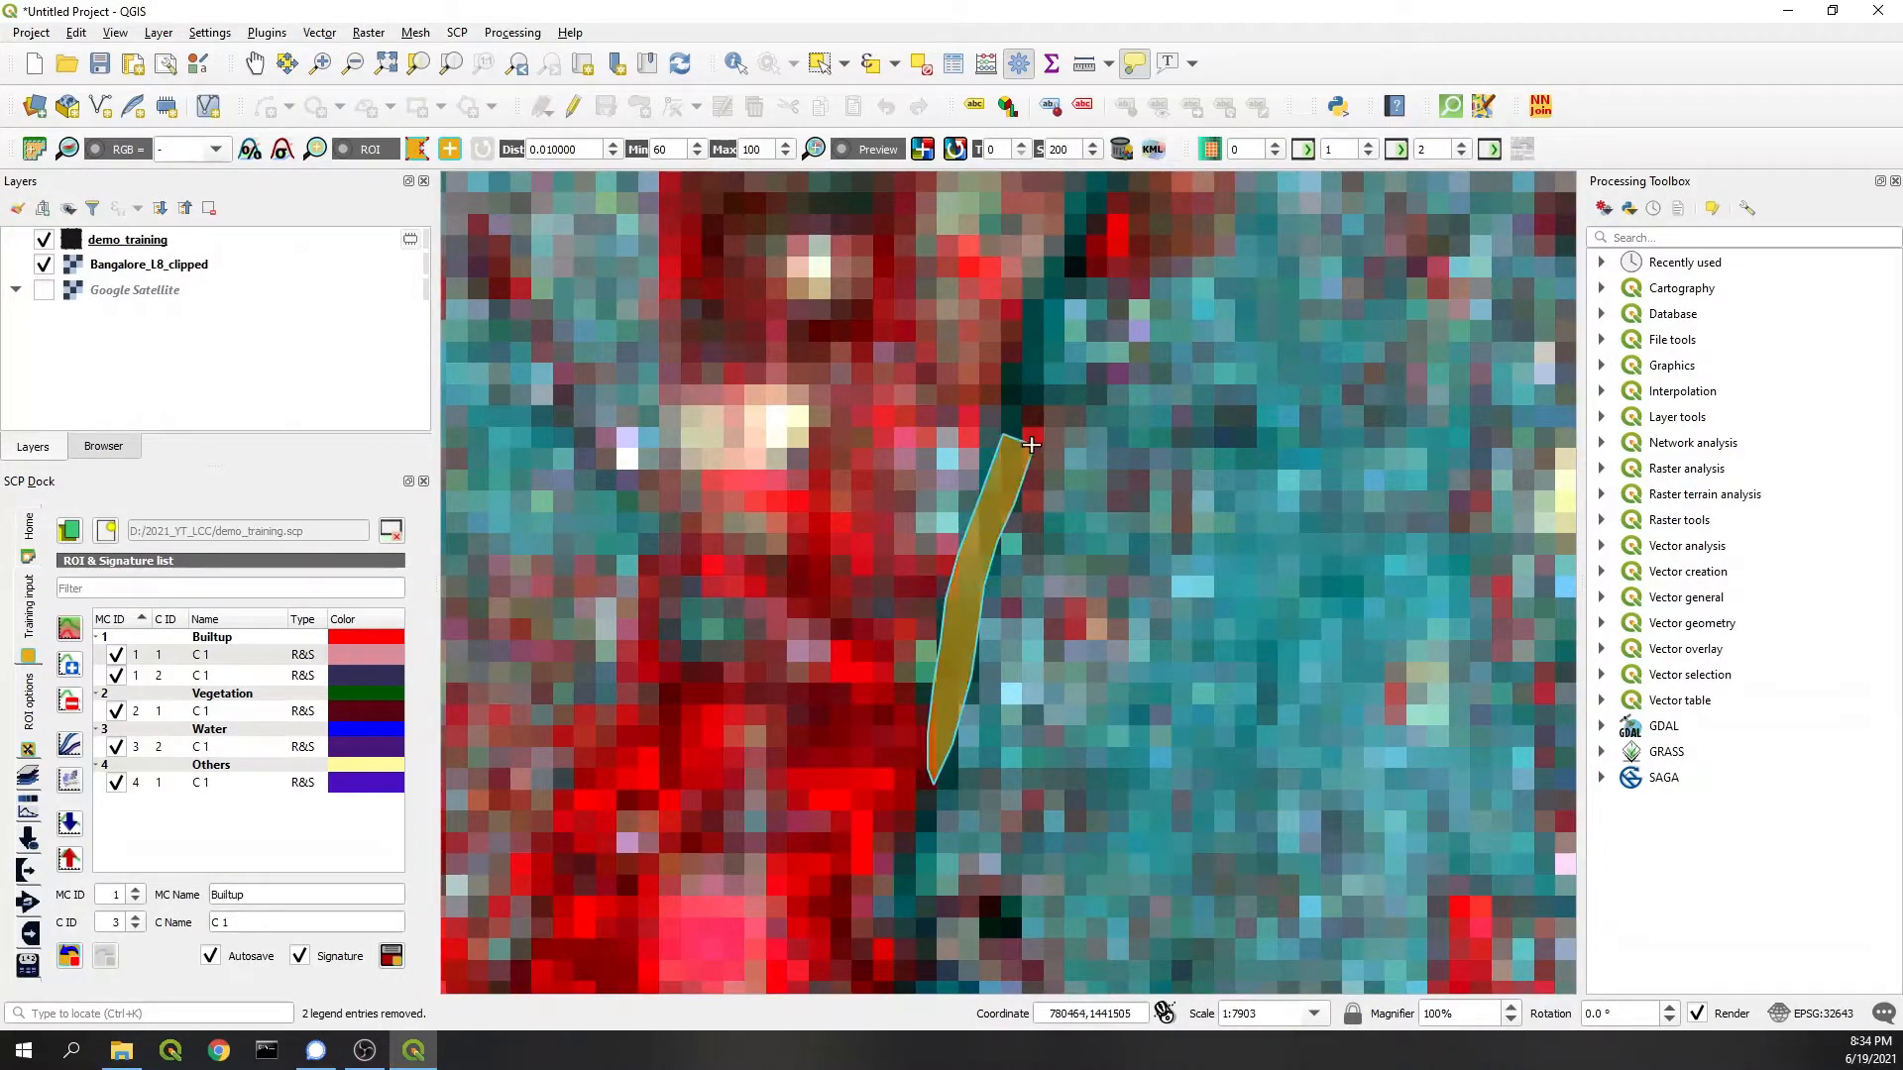
scroll(1031, 441, "down", 2)
scroll(914, 453, "down", 1)
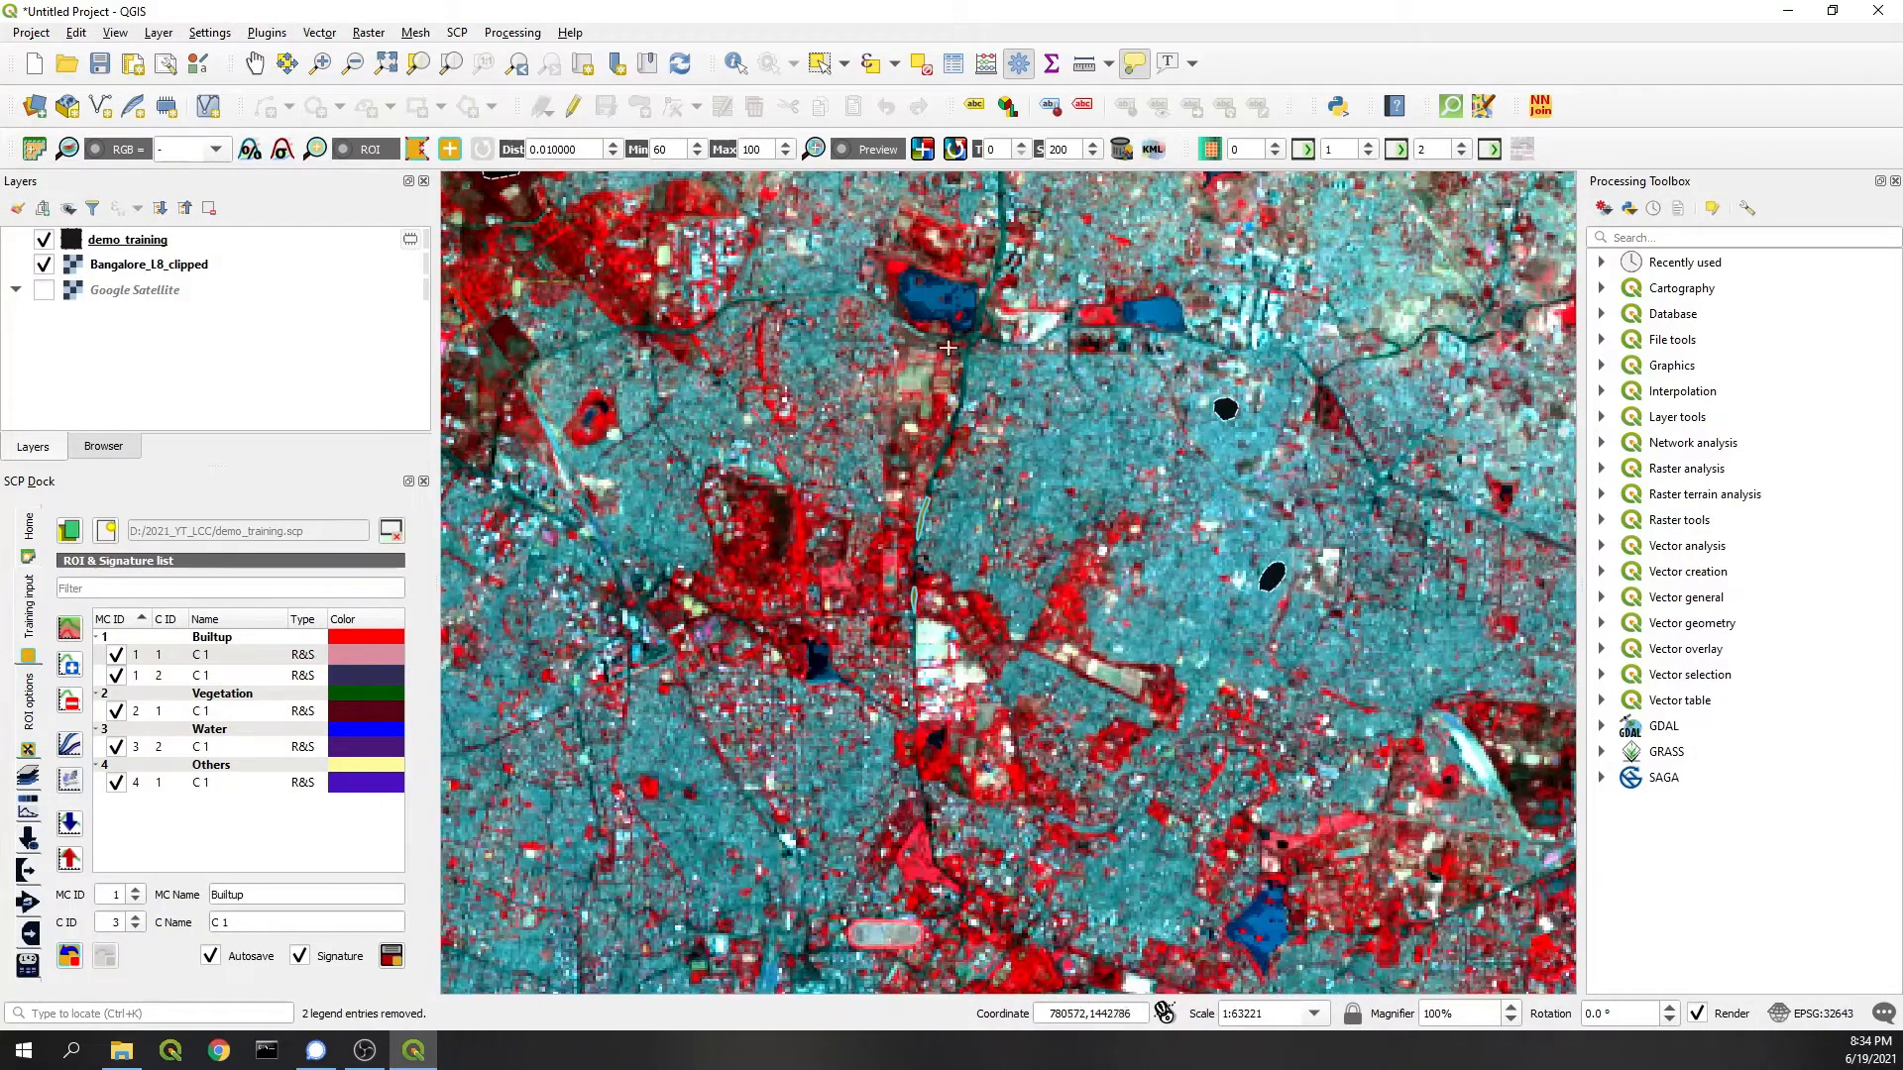
scroll(949, 347, "up", 2)
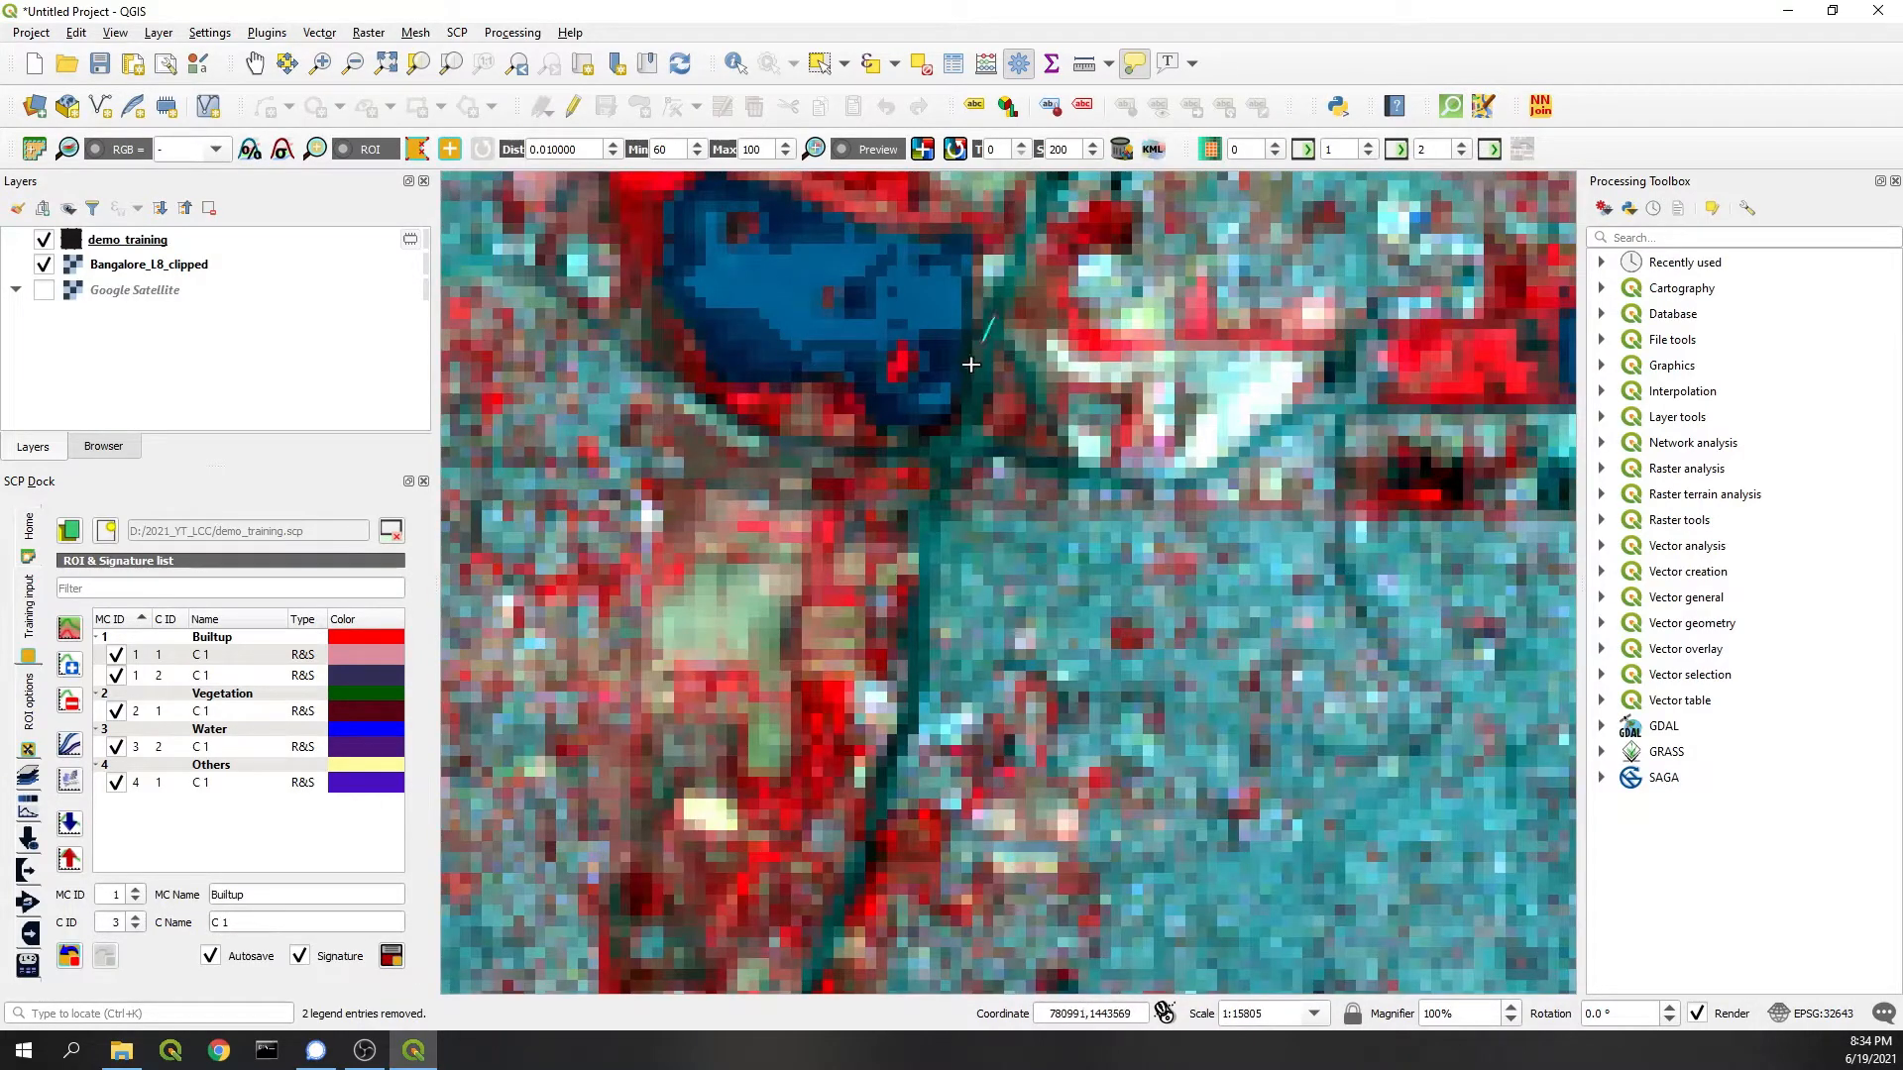
Step: Draw a road polygon beside the lake and save it as a Builtup ROI
left_click(969, 364)
left_click(953, 398)
left_click(933, 511)
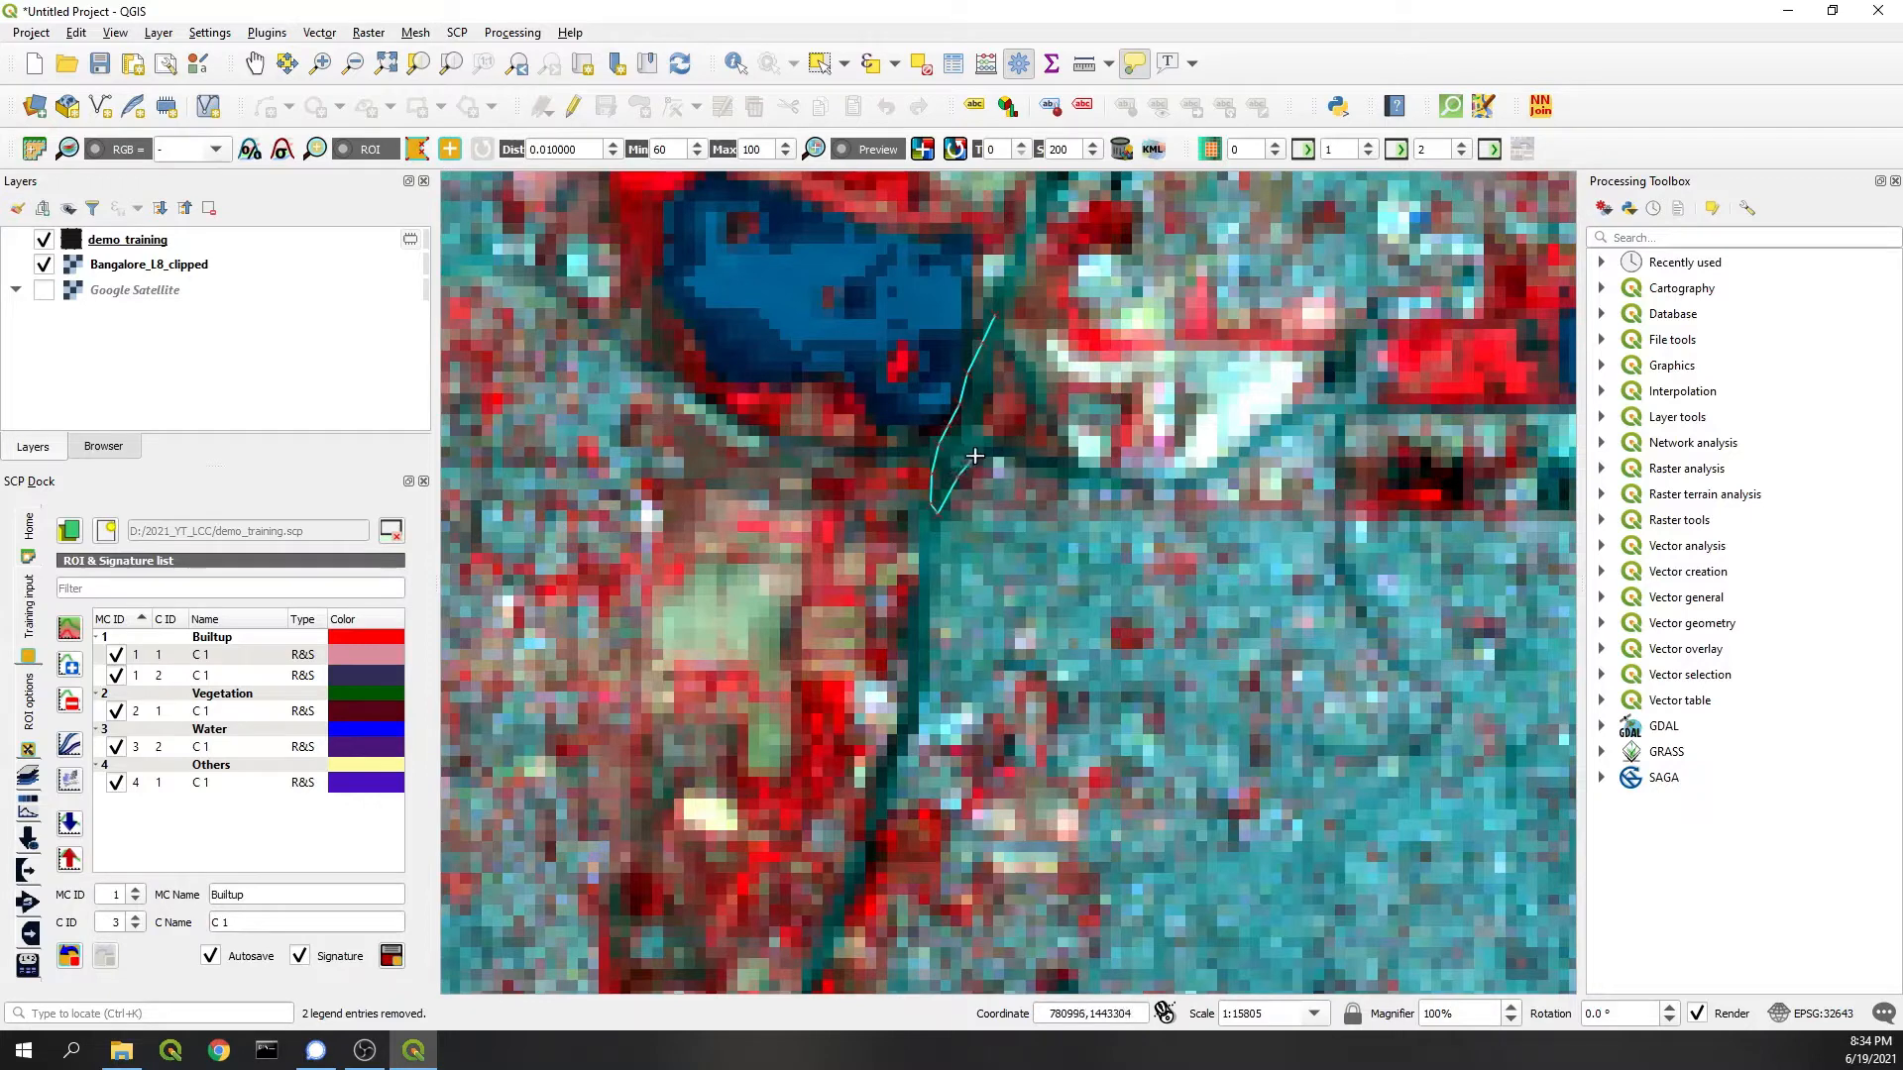
left_click(979, 394)
right_click(1008, 327)
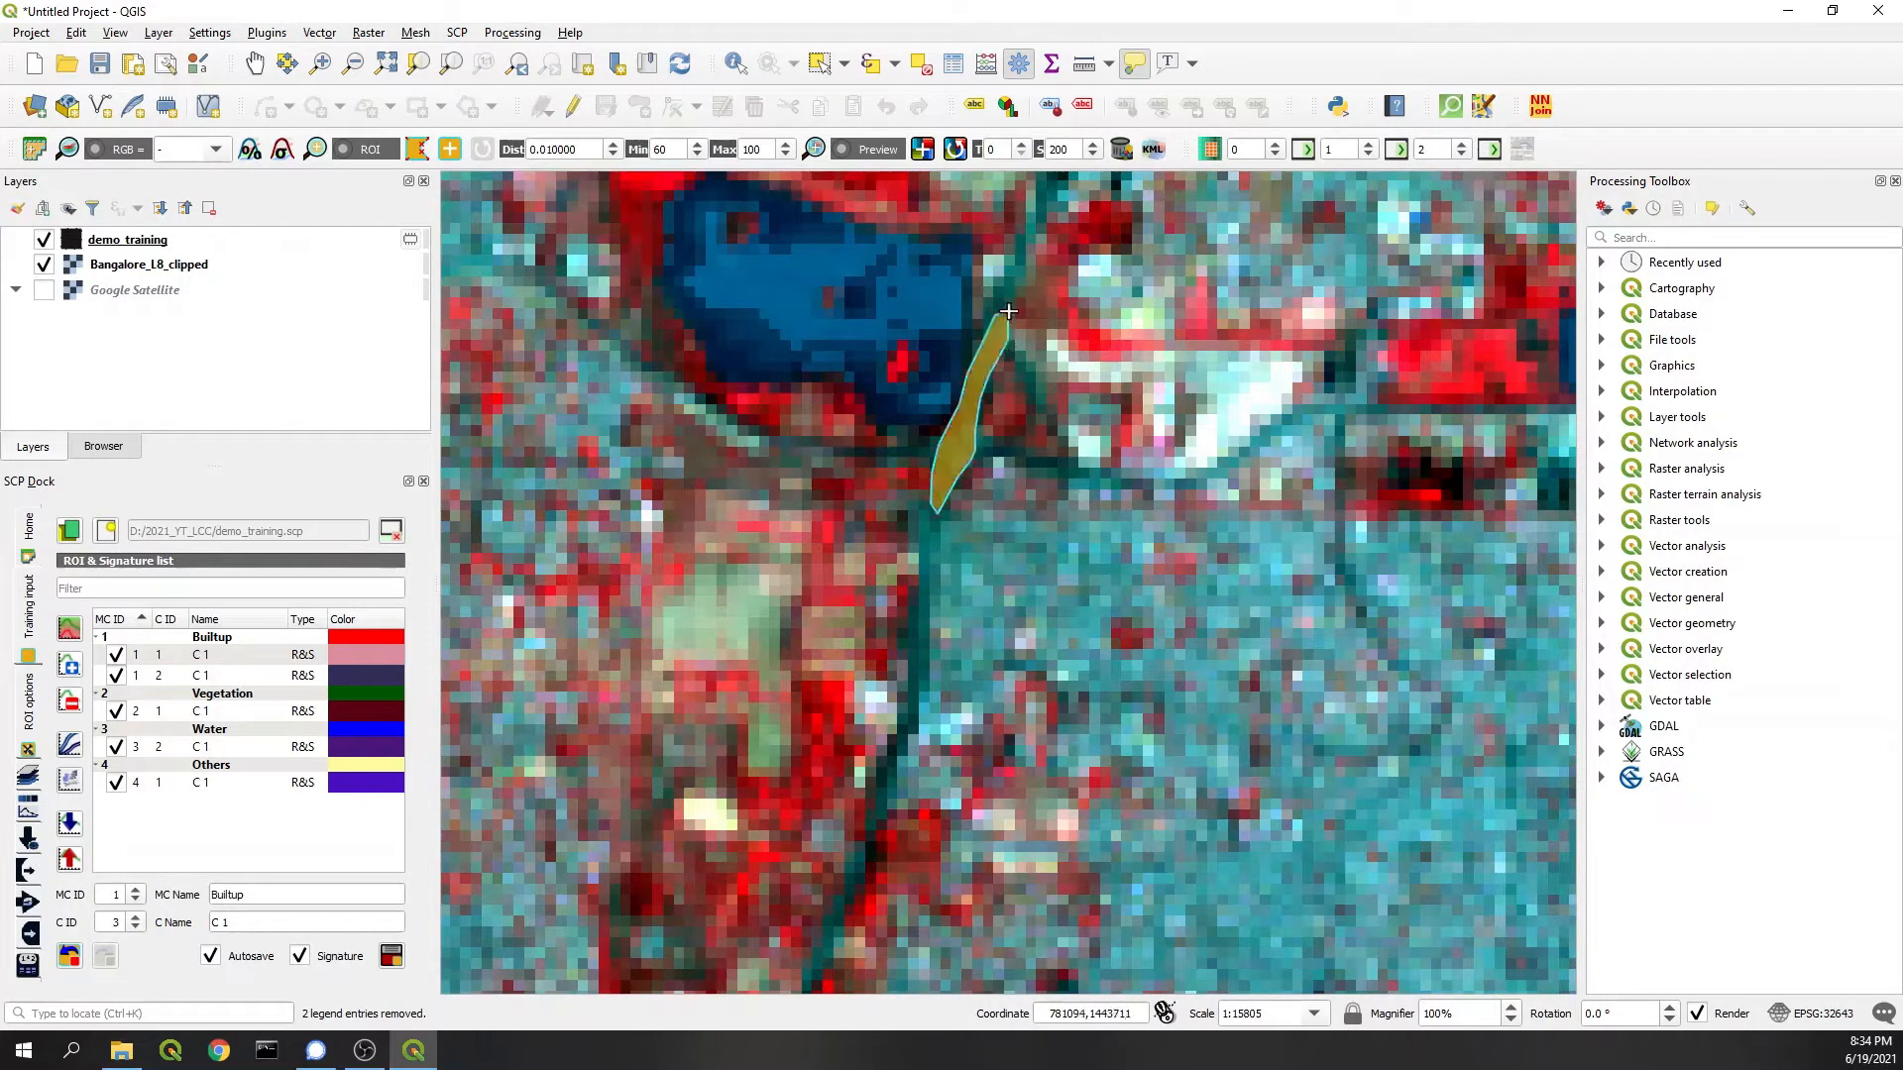
scroll(866, 548, "down", 1)
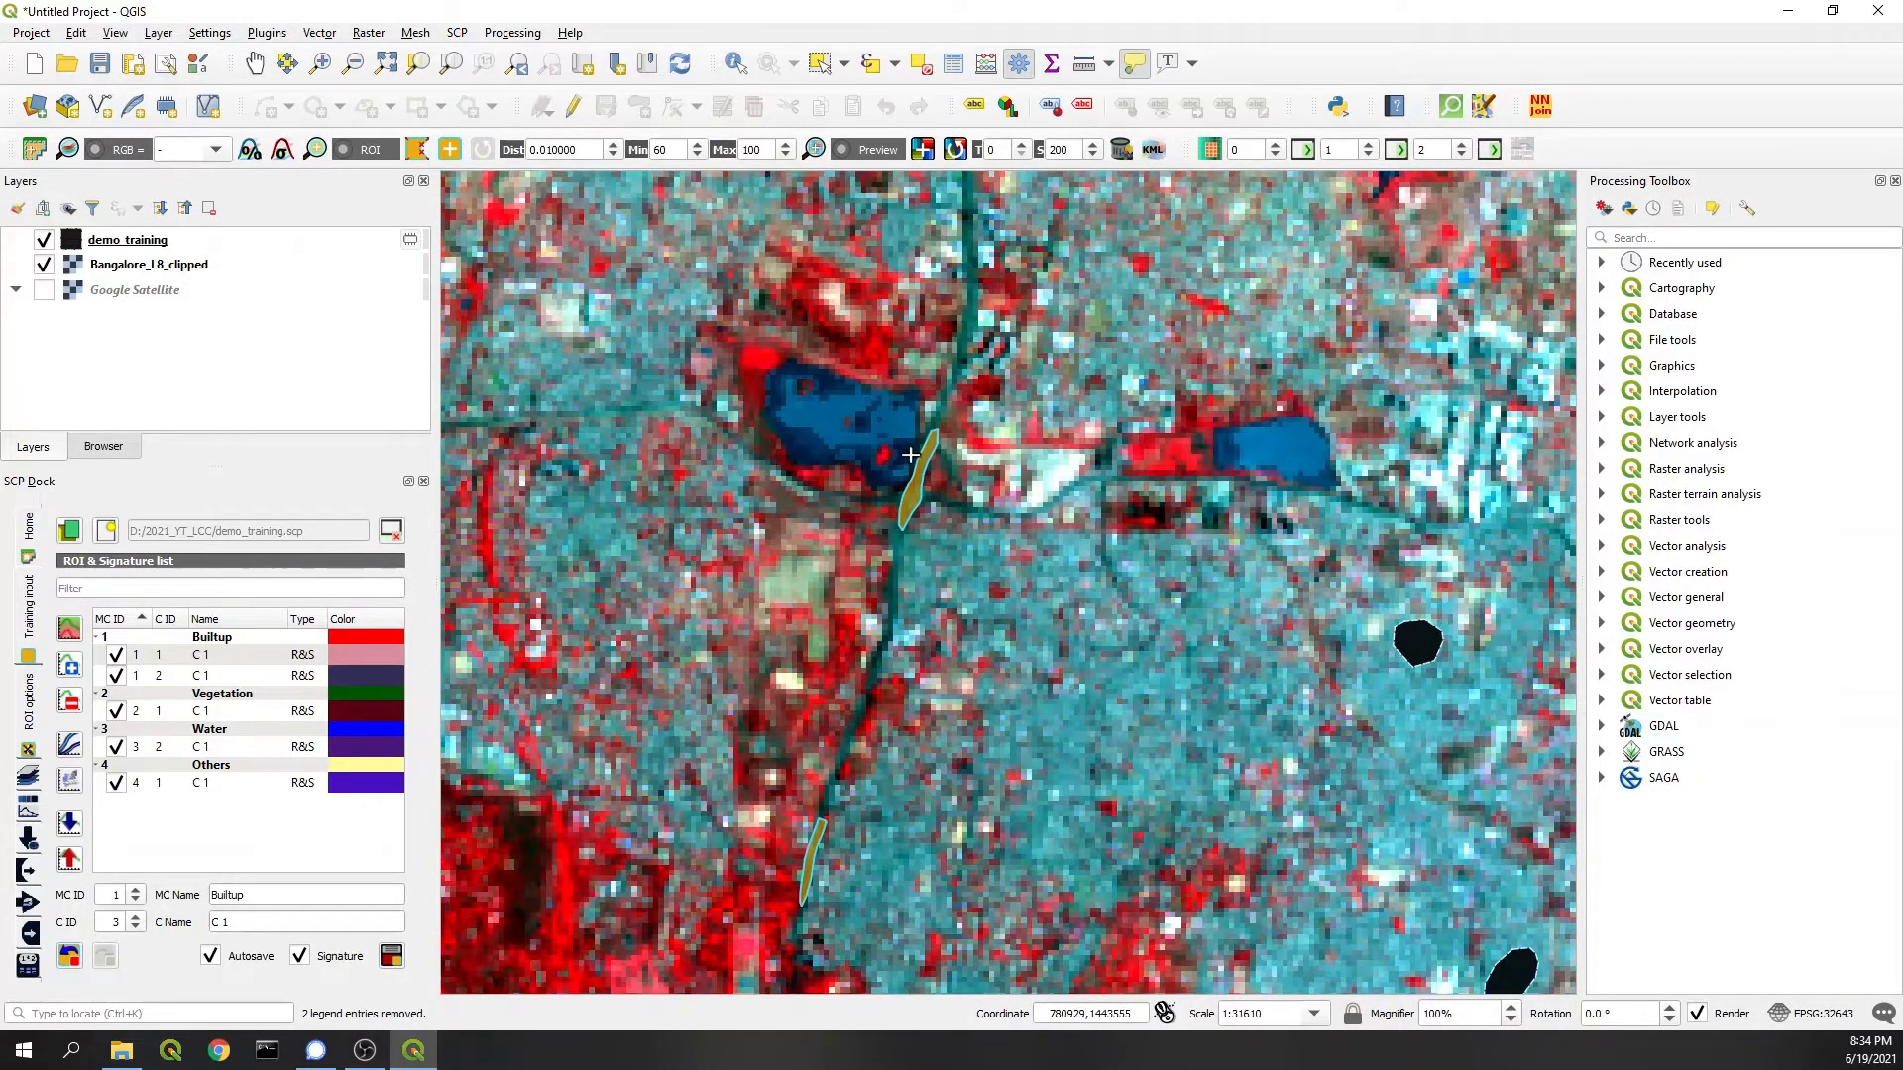
scroll(911, 451, "down", 1)
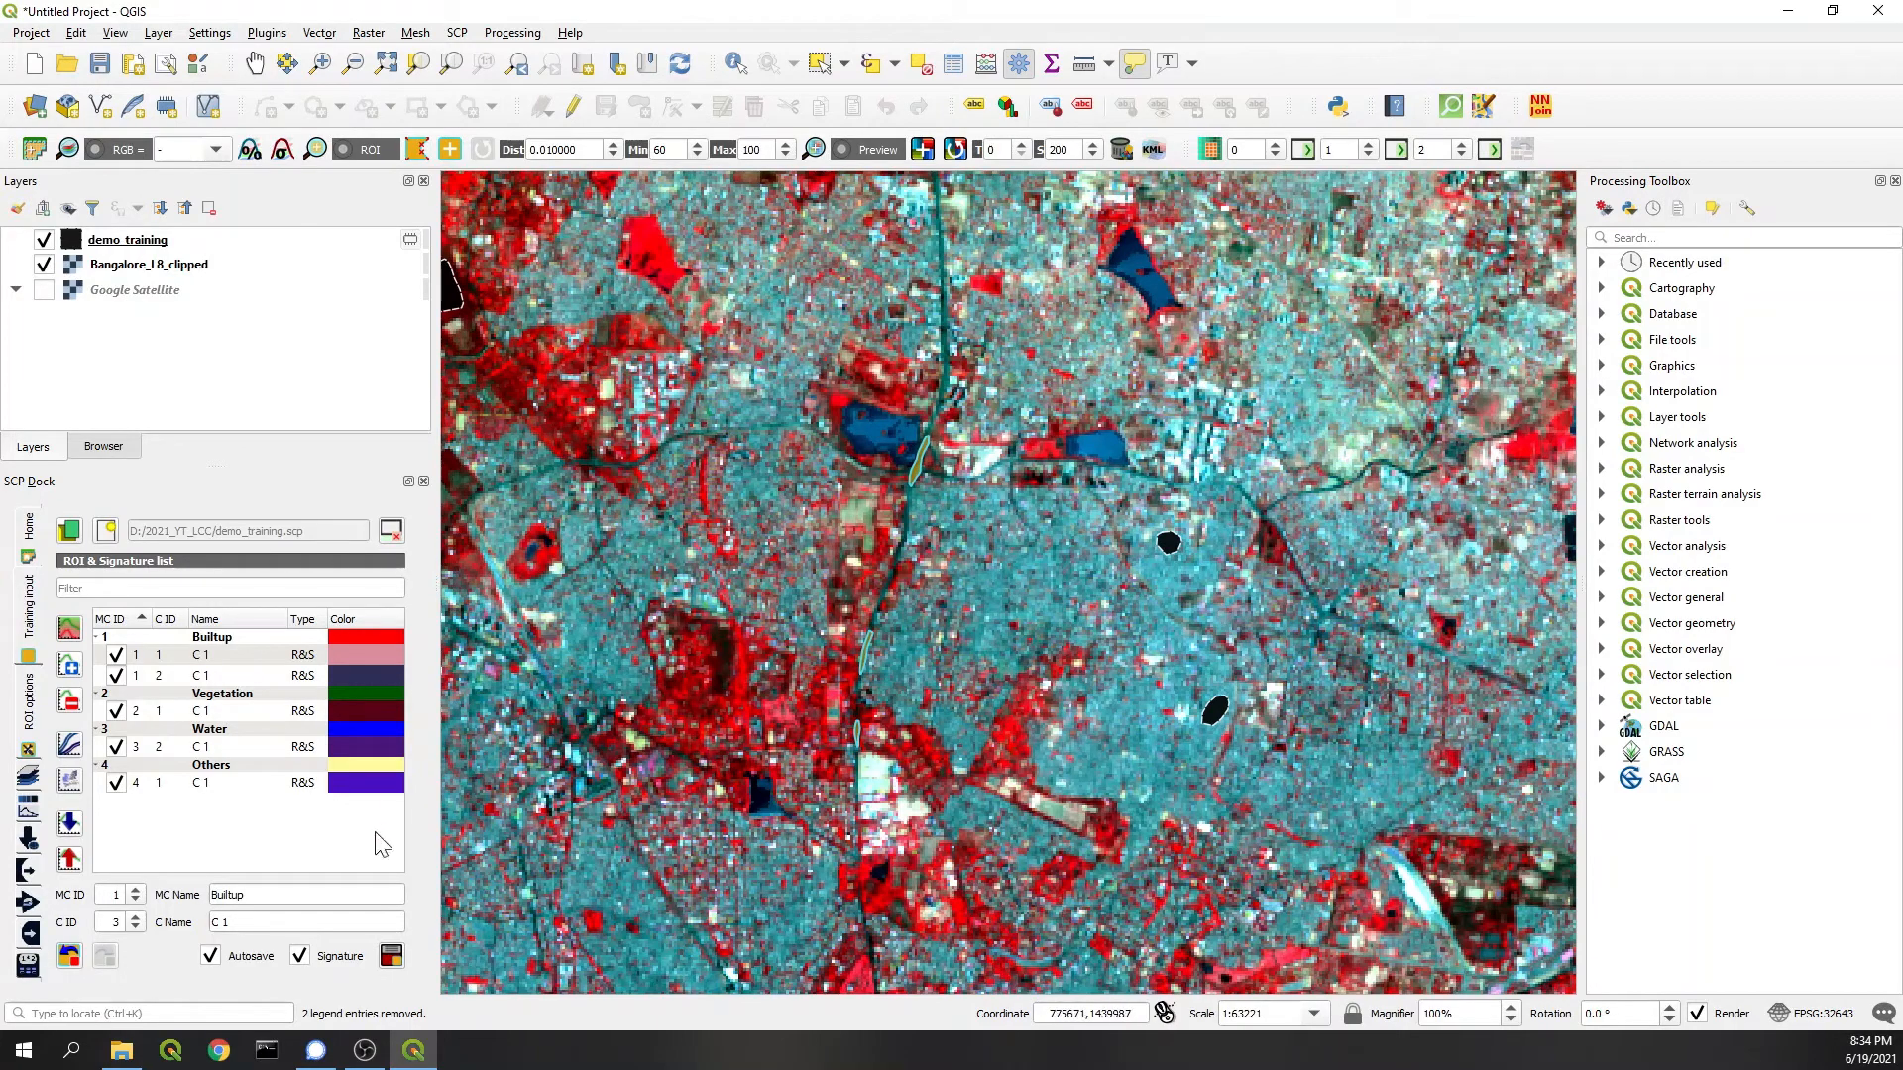
left_click(391, 959)
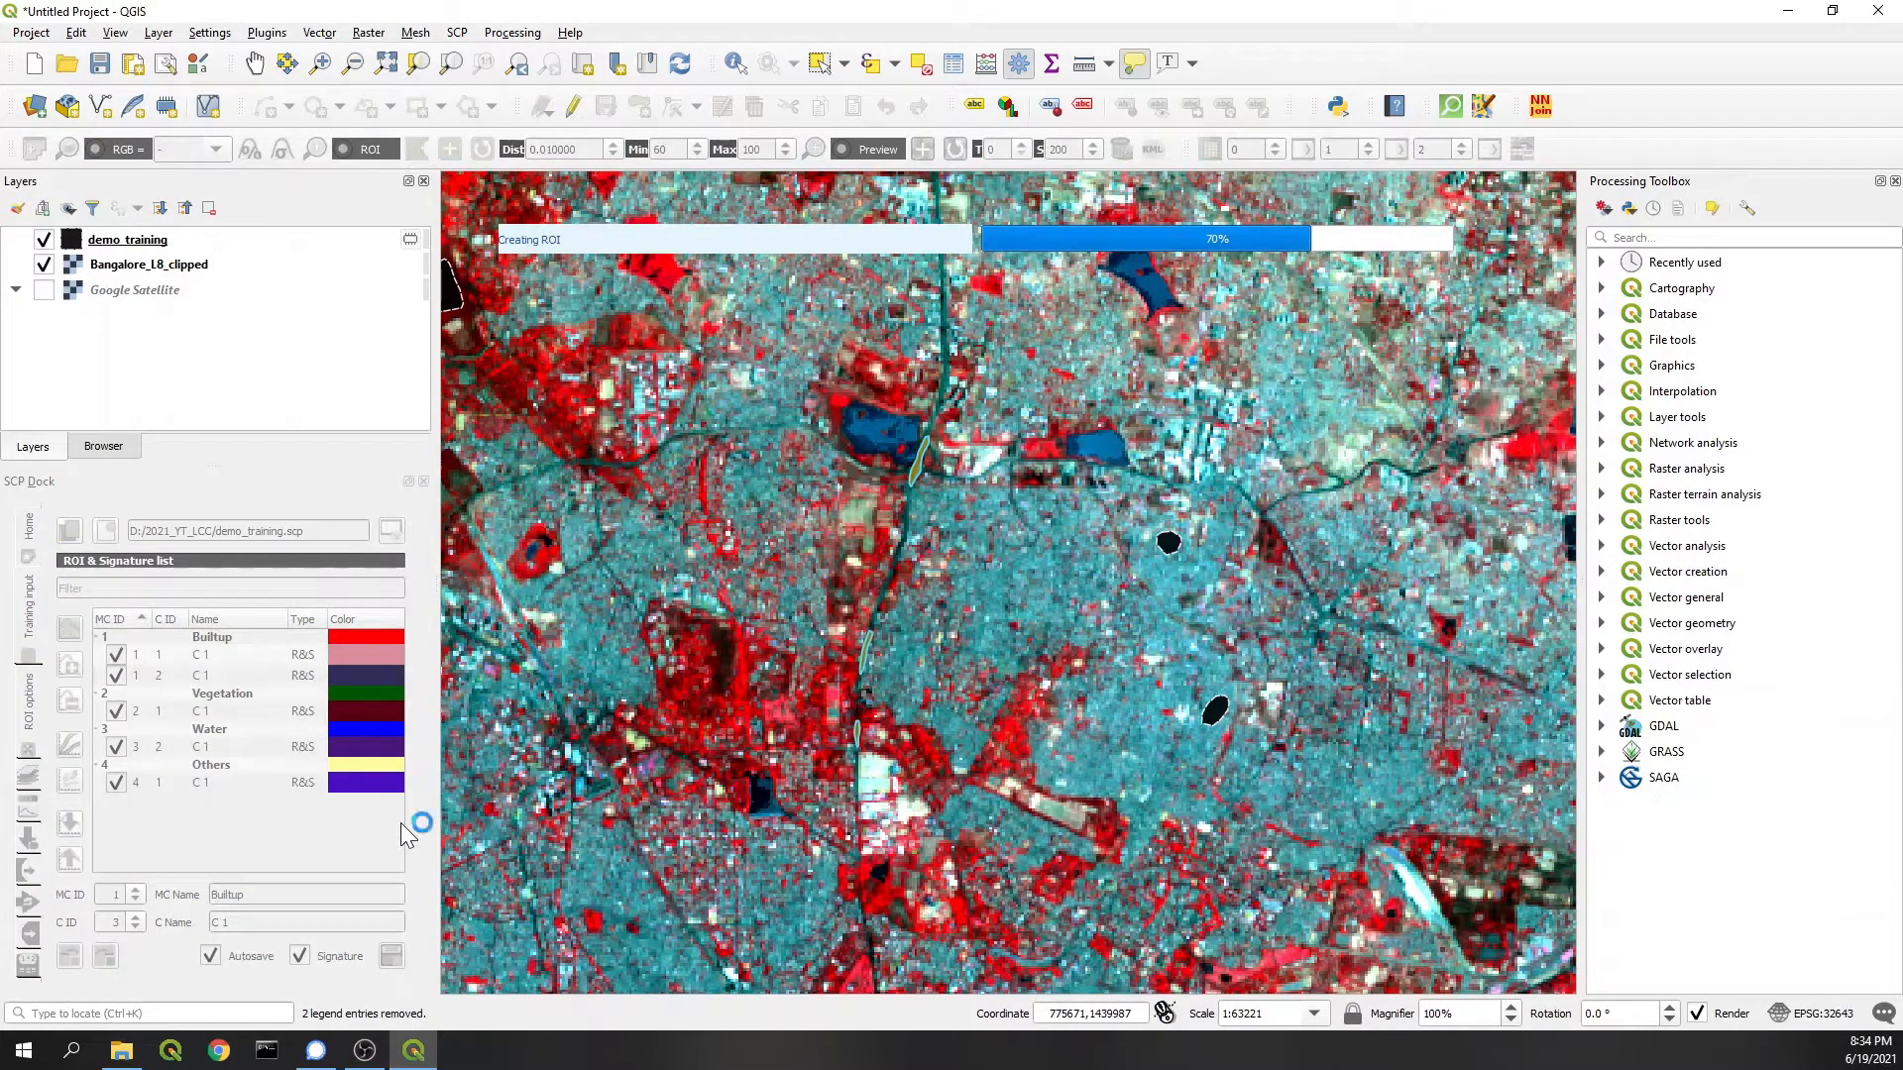
Step: Generate a fresh classification preview, then remove the temp group and demo_training layer
left_click(171, 242)
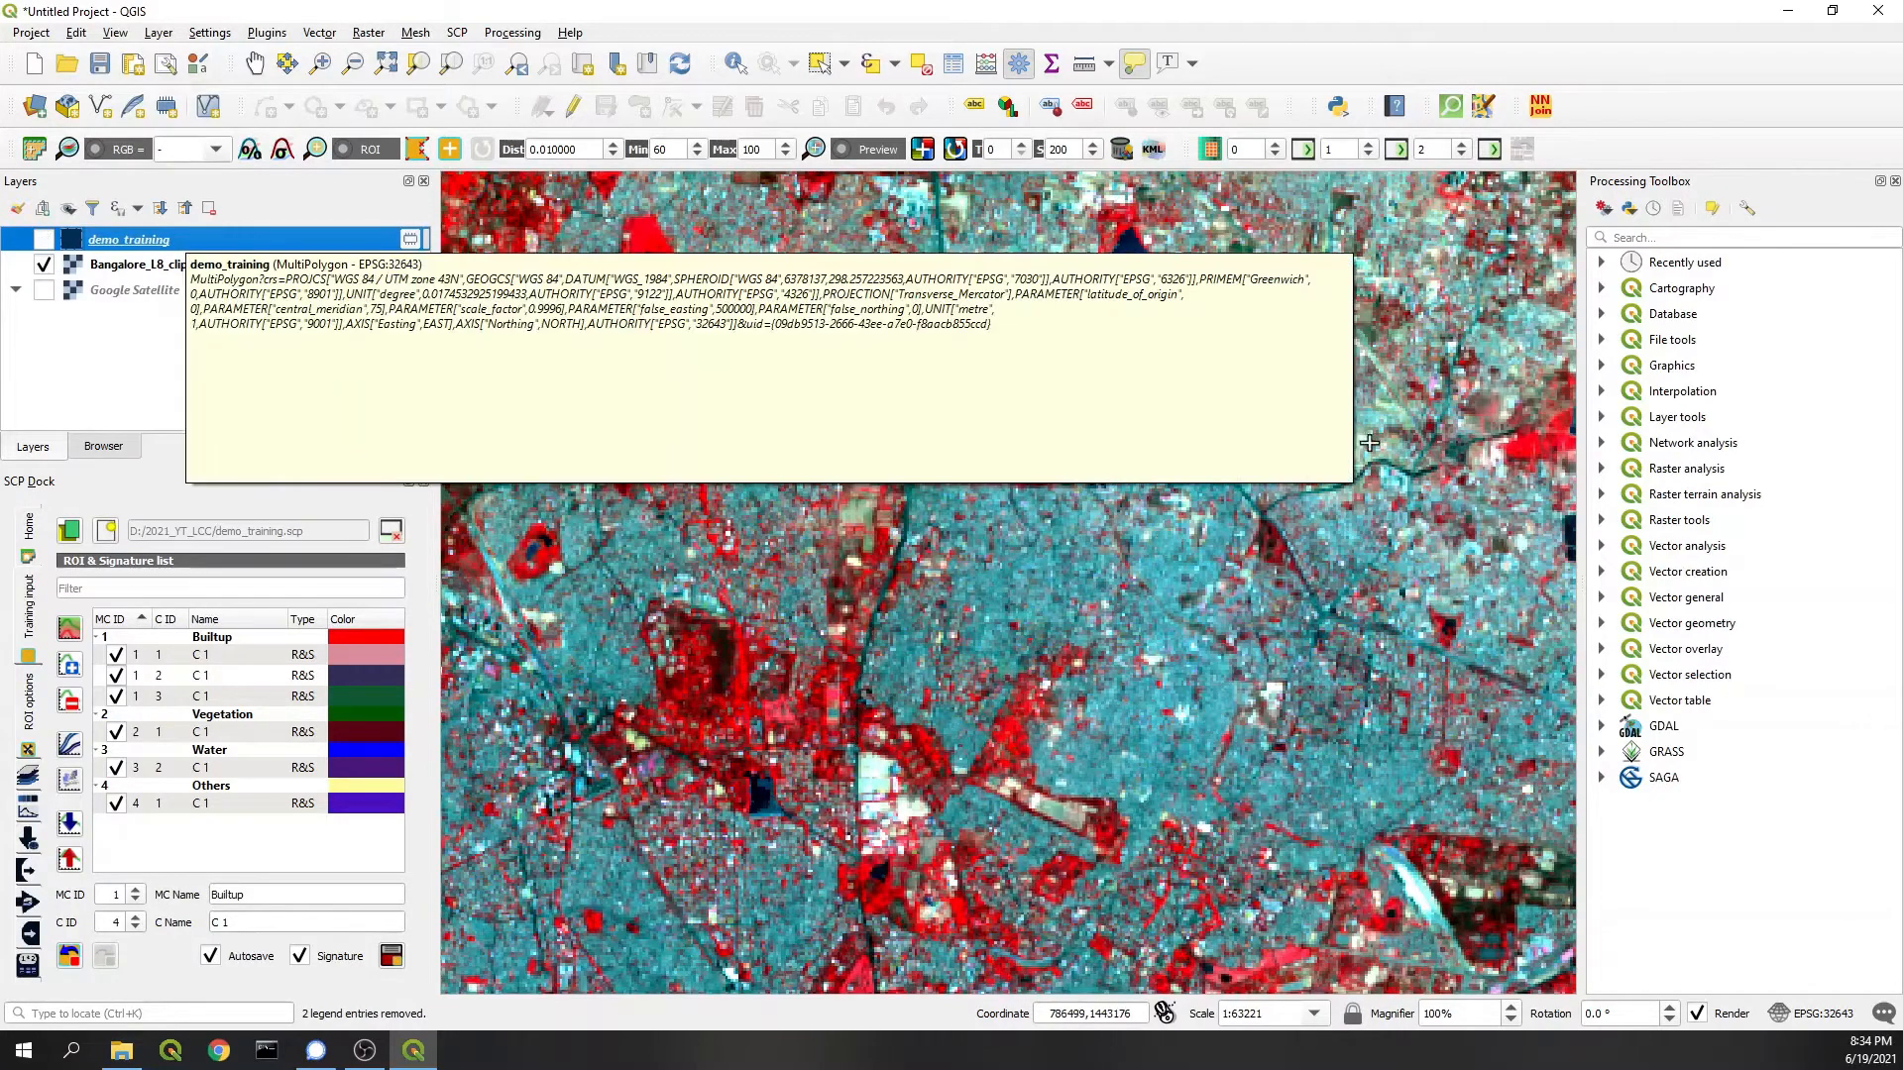
left_click(900, 378)
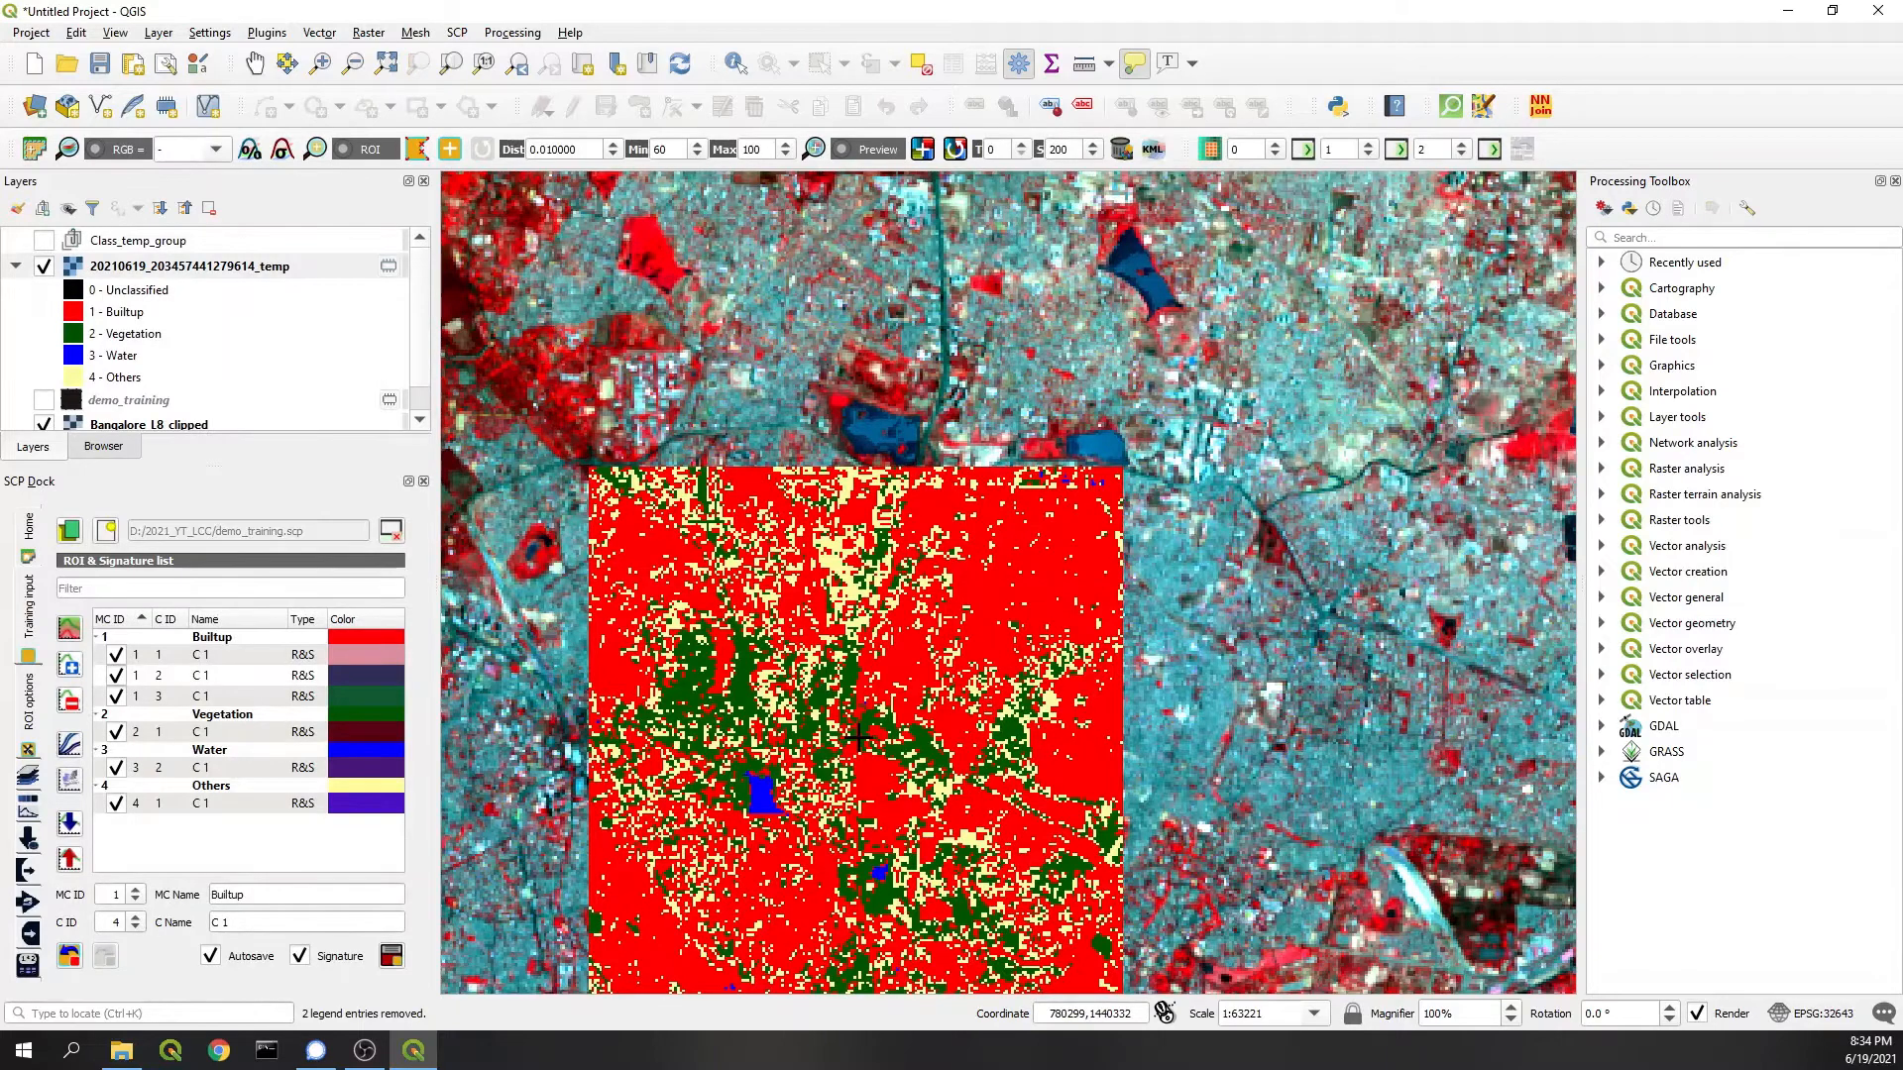
scroll(860, 738, "up", 1)
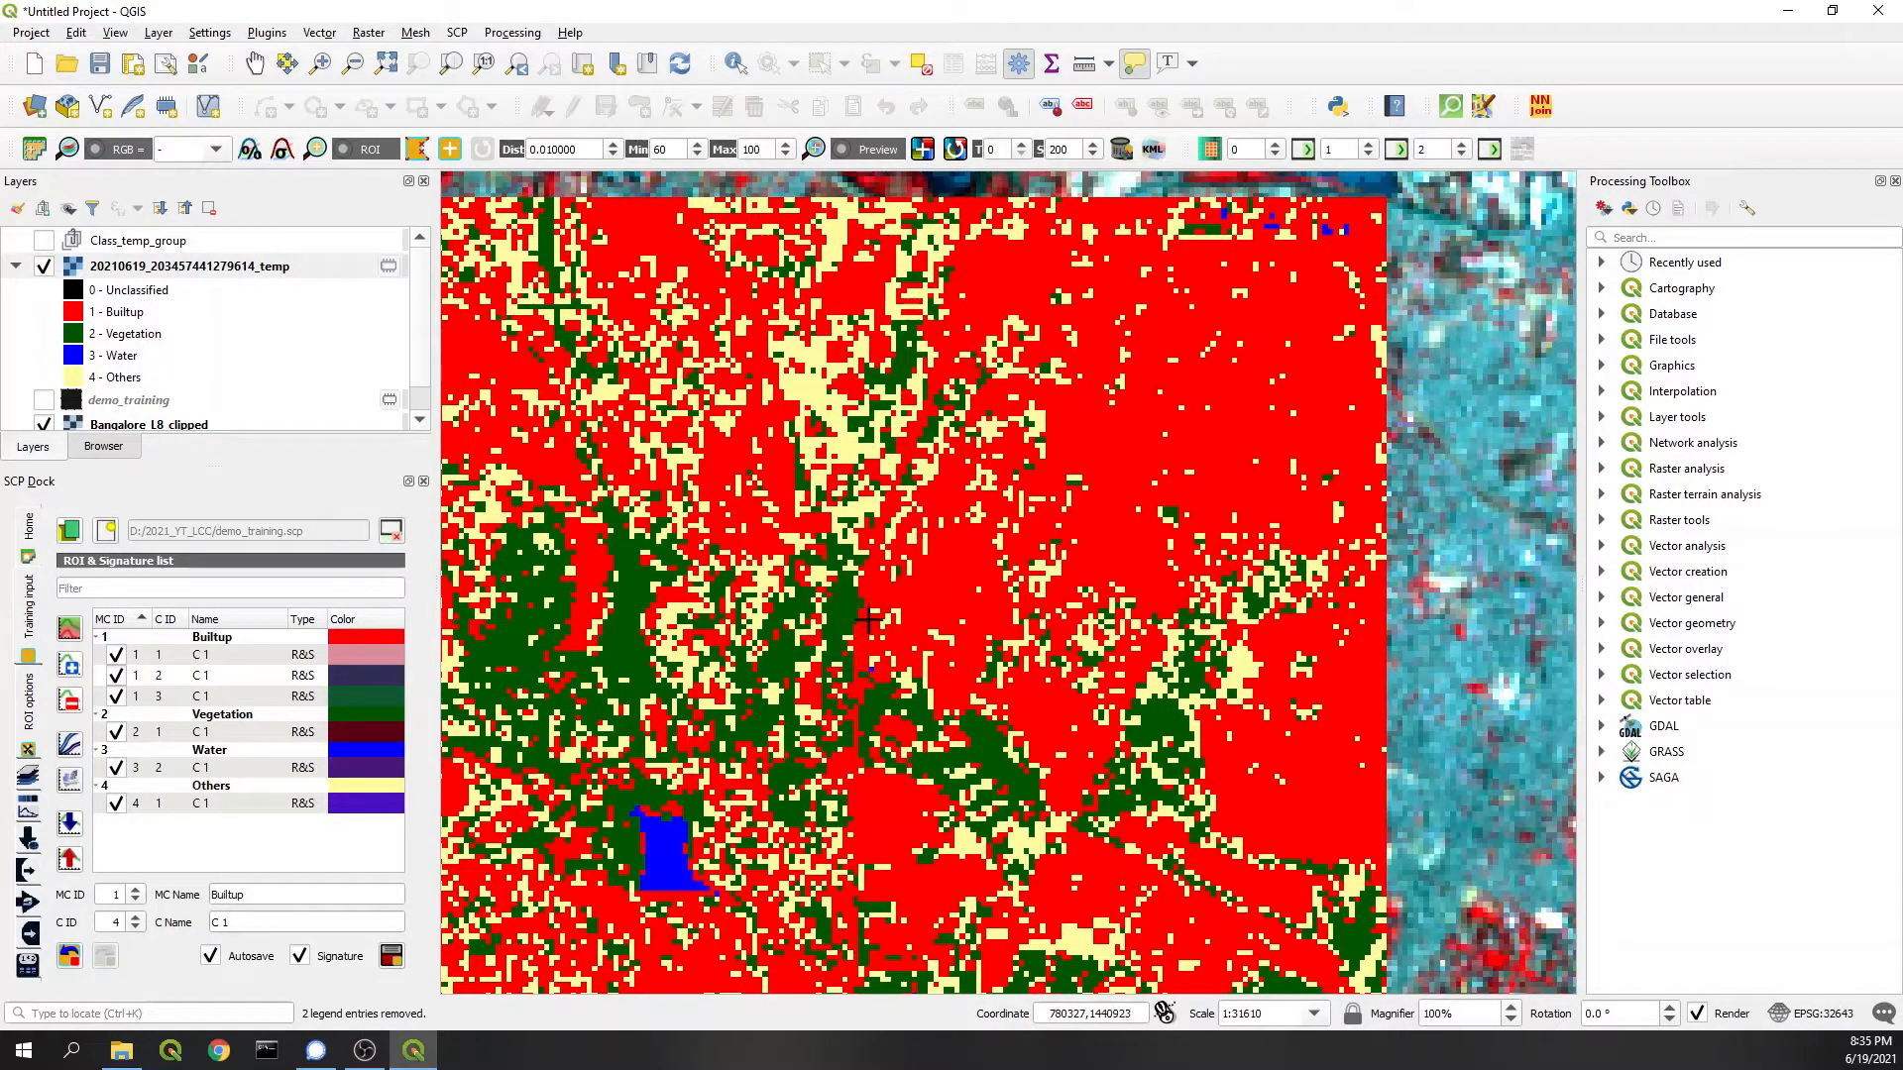
left_click(149, 268)
right_click(160, 243)
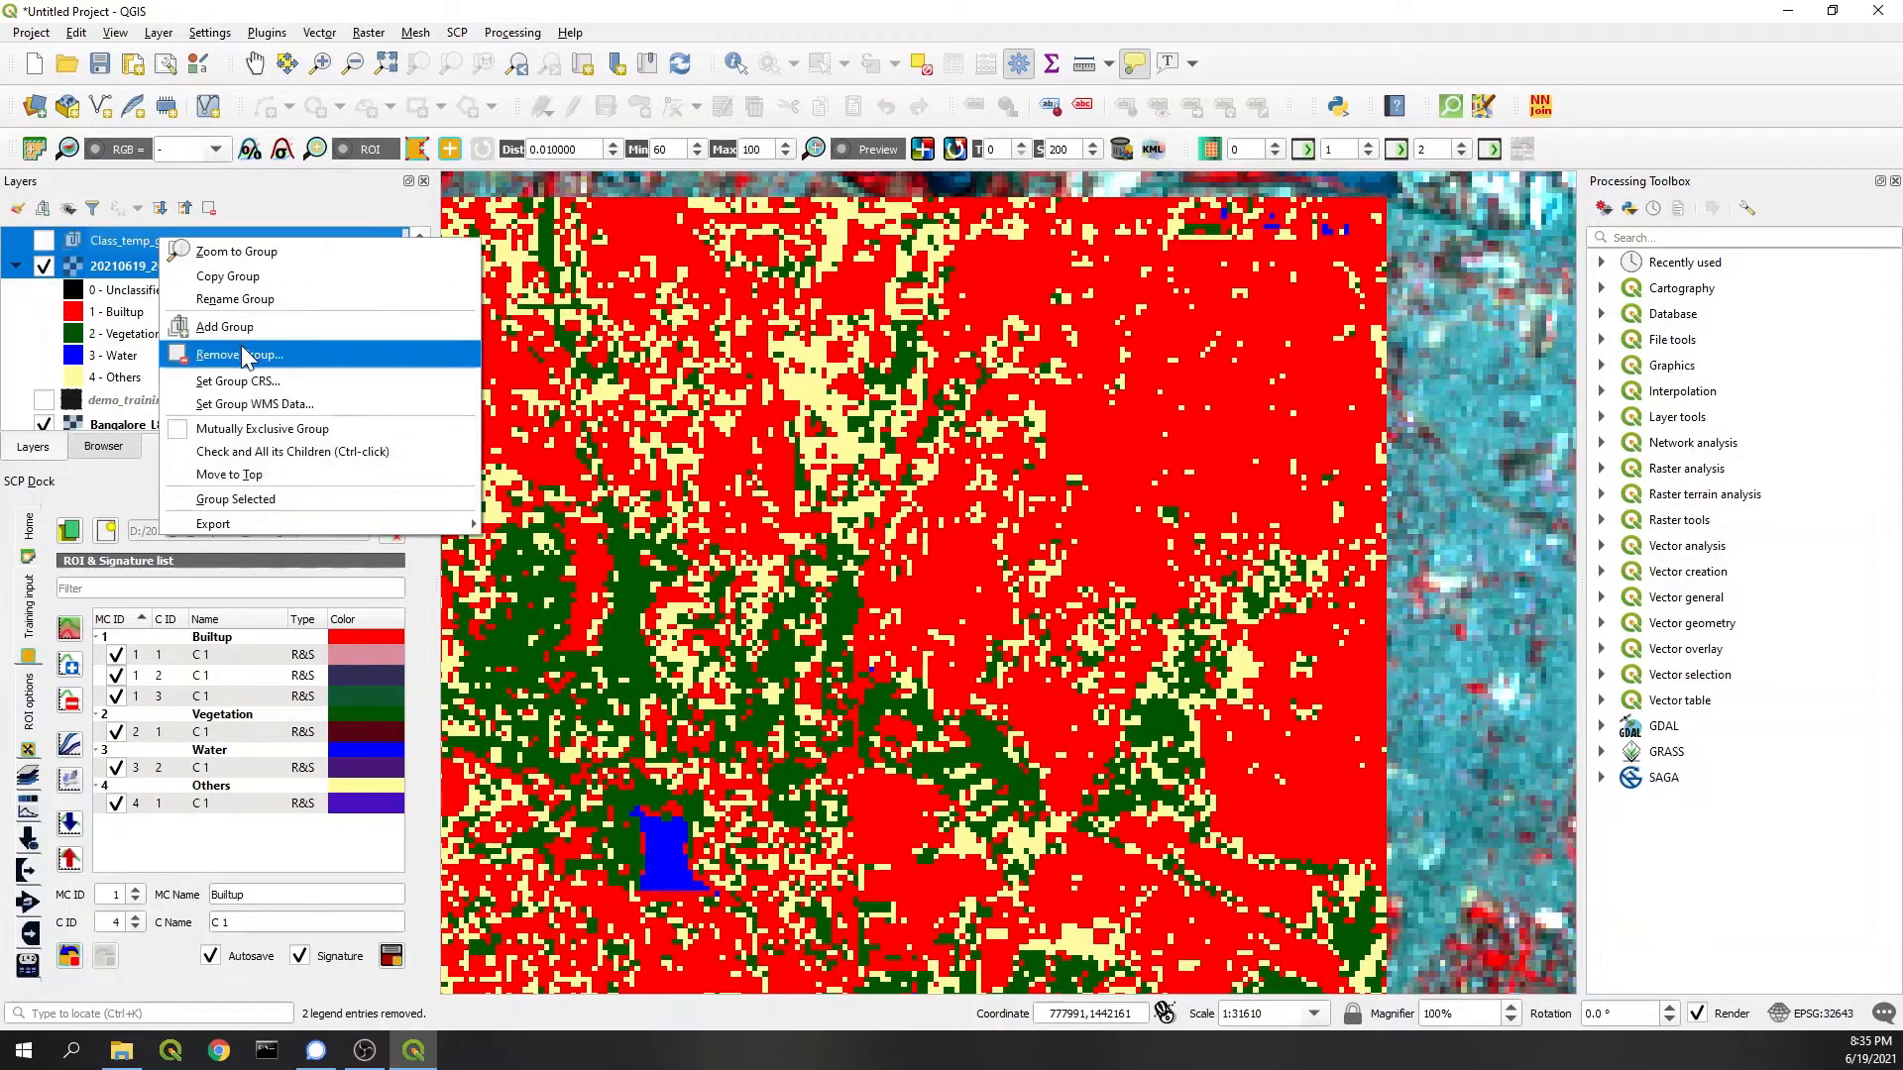
left_click(241, 345)
left_click(936, 556)
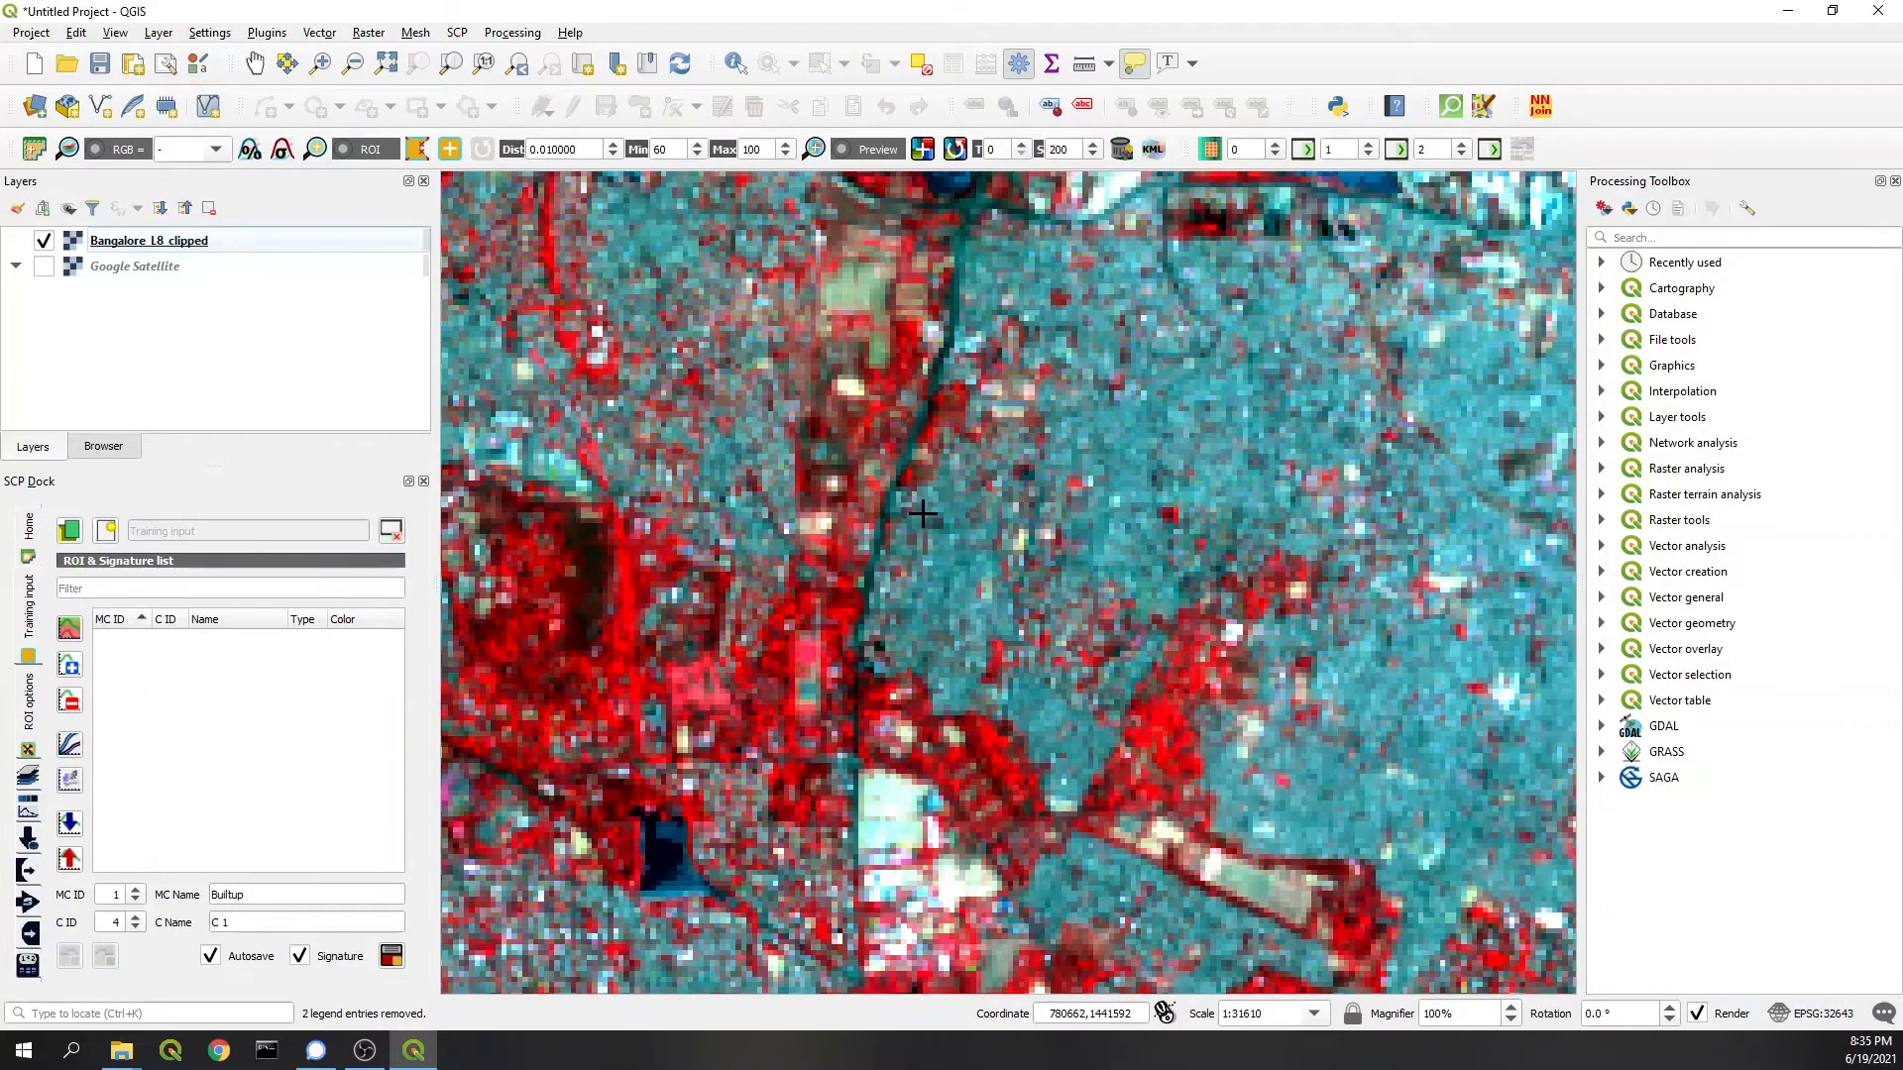
scroll(922, 512, "down", 2)
scroll(832, 499, "up", 1)
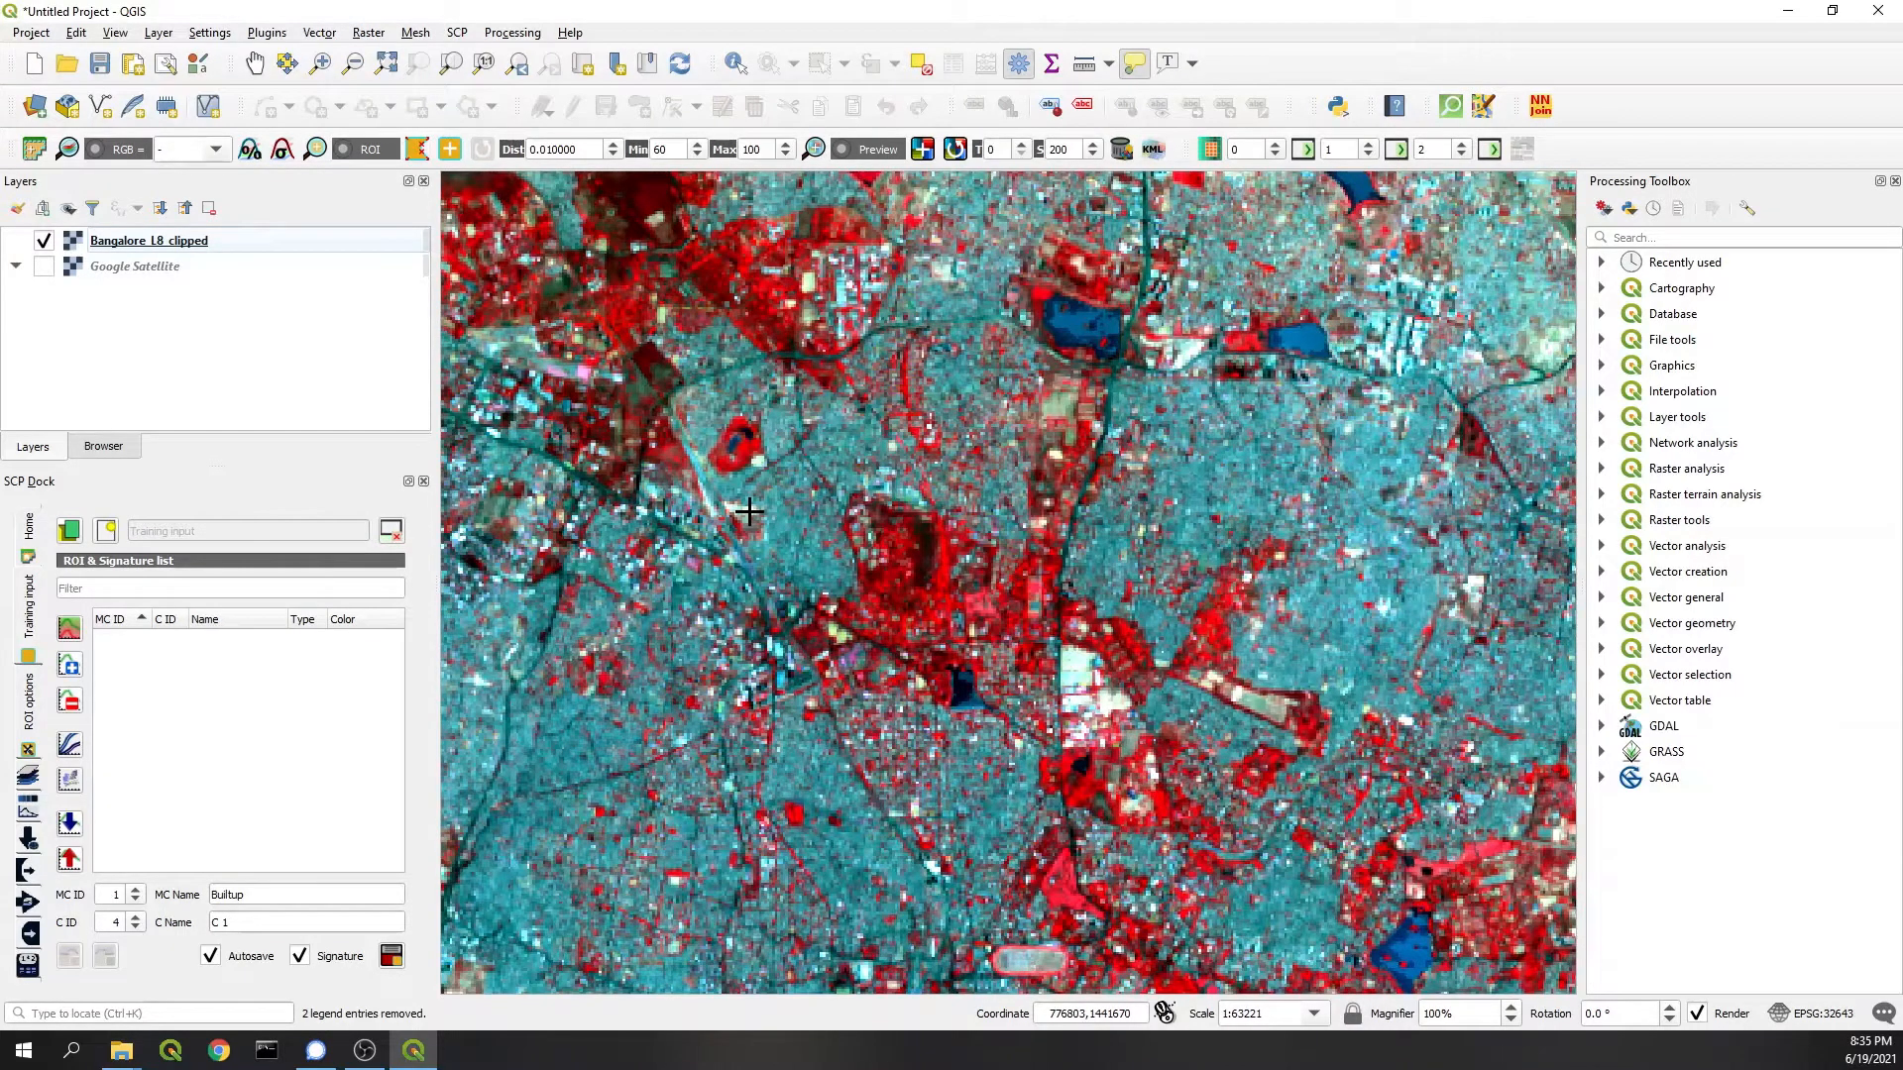
Step: Load Bangalore_L8_Signatures.scp as the training input file
left_click(71, 531)
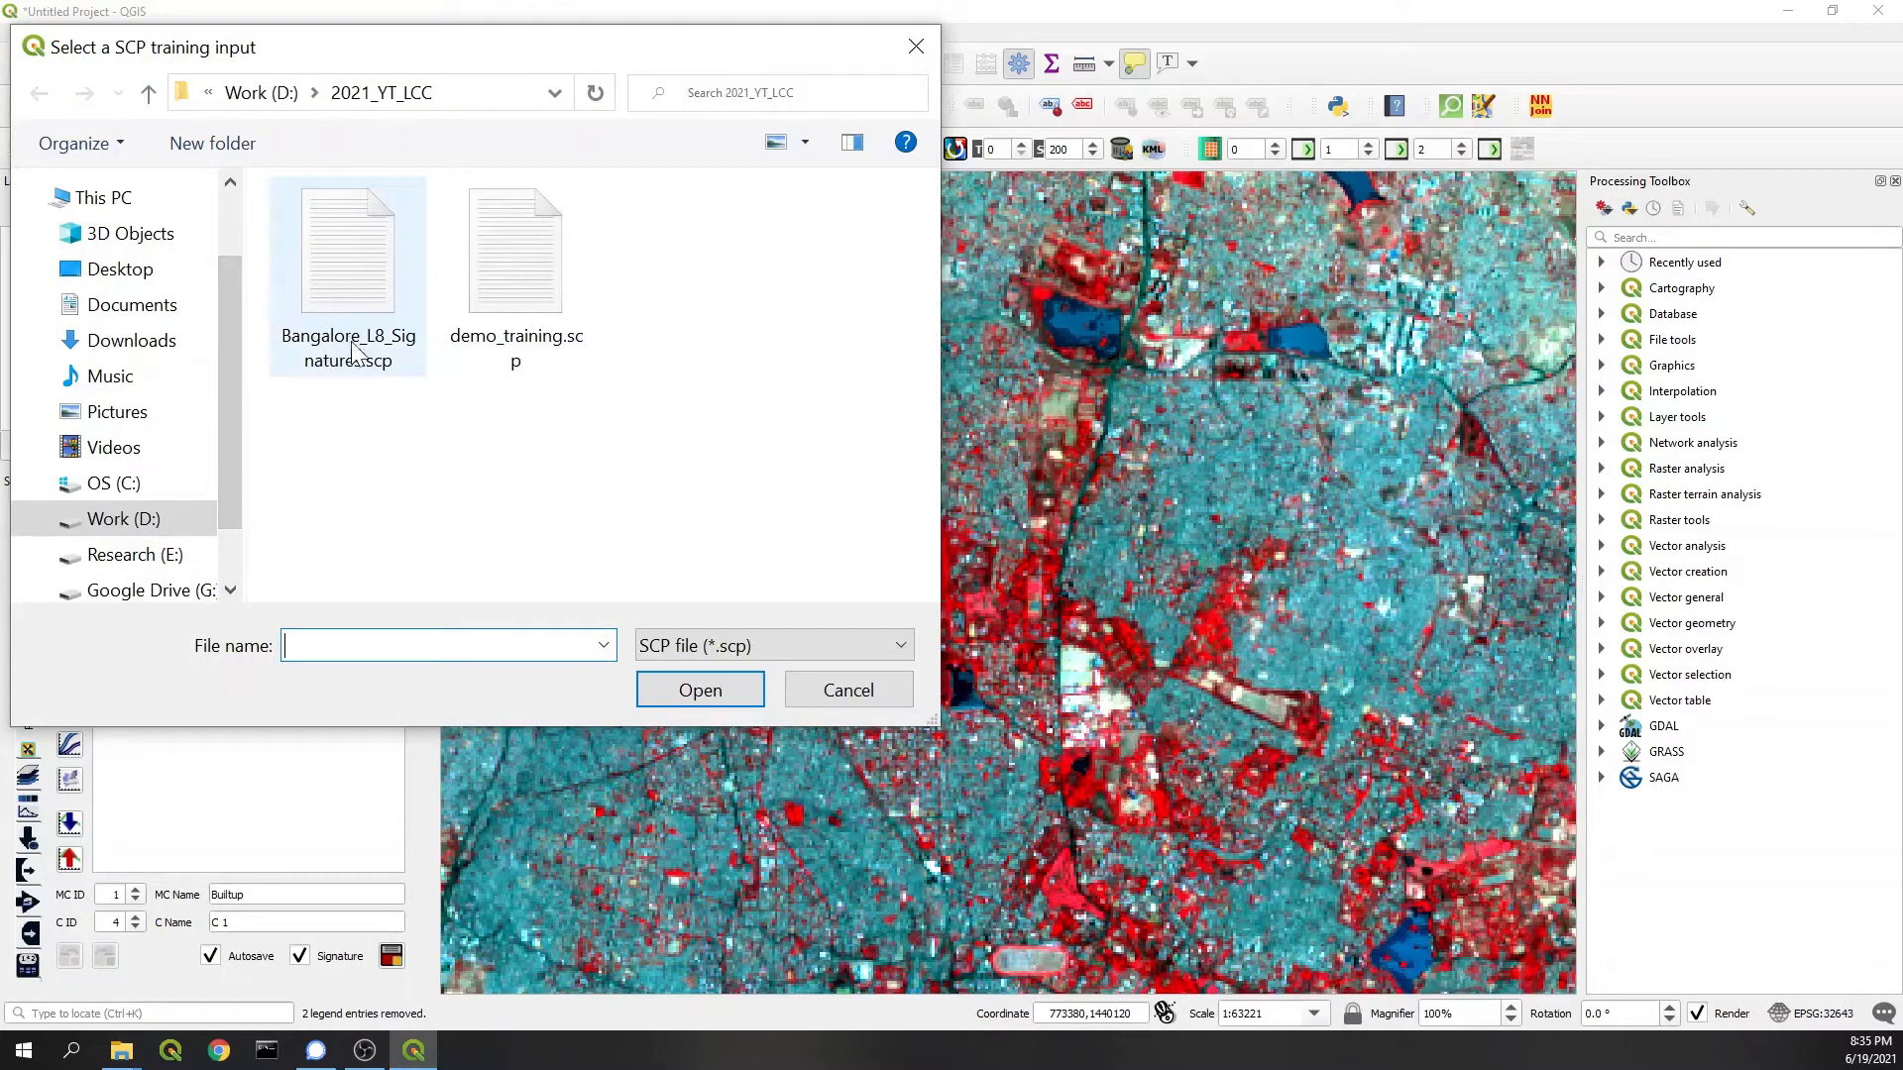
left_click(345, 325)
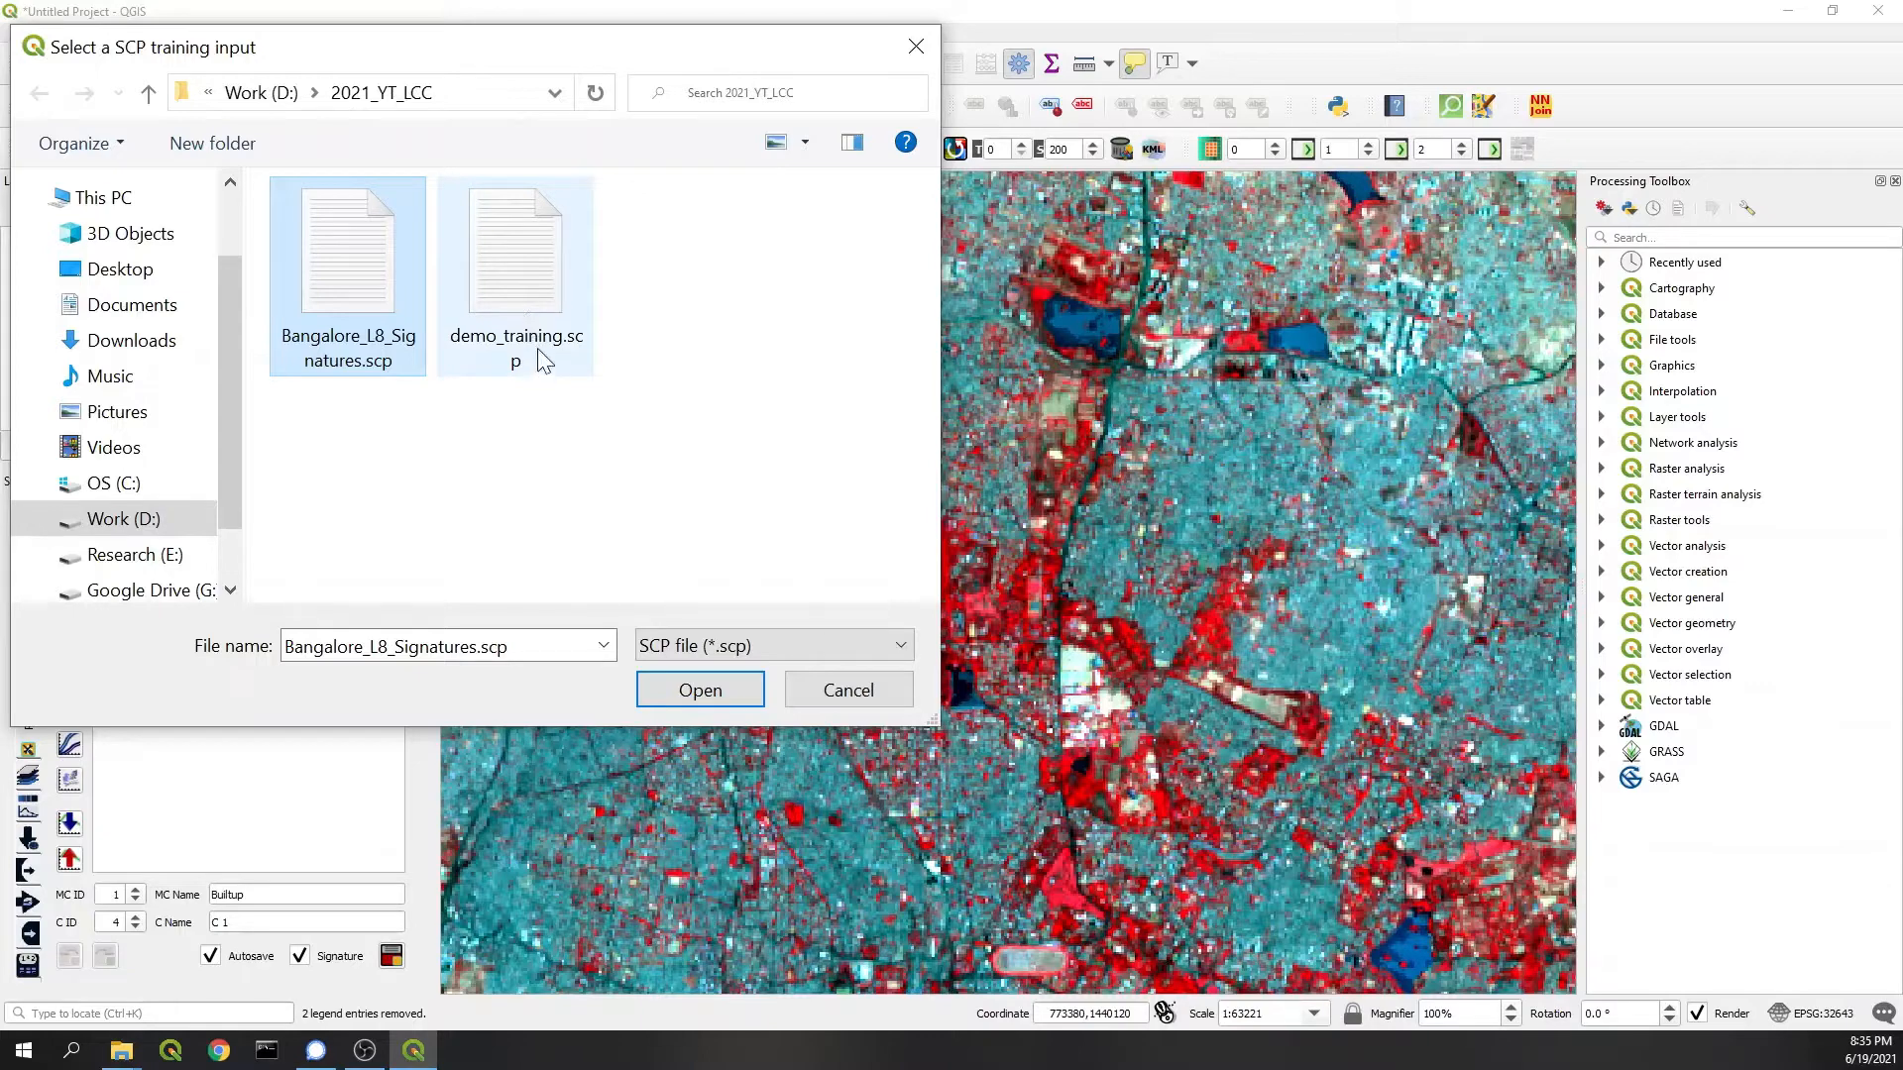
left_click(699, 689)
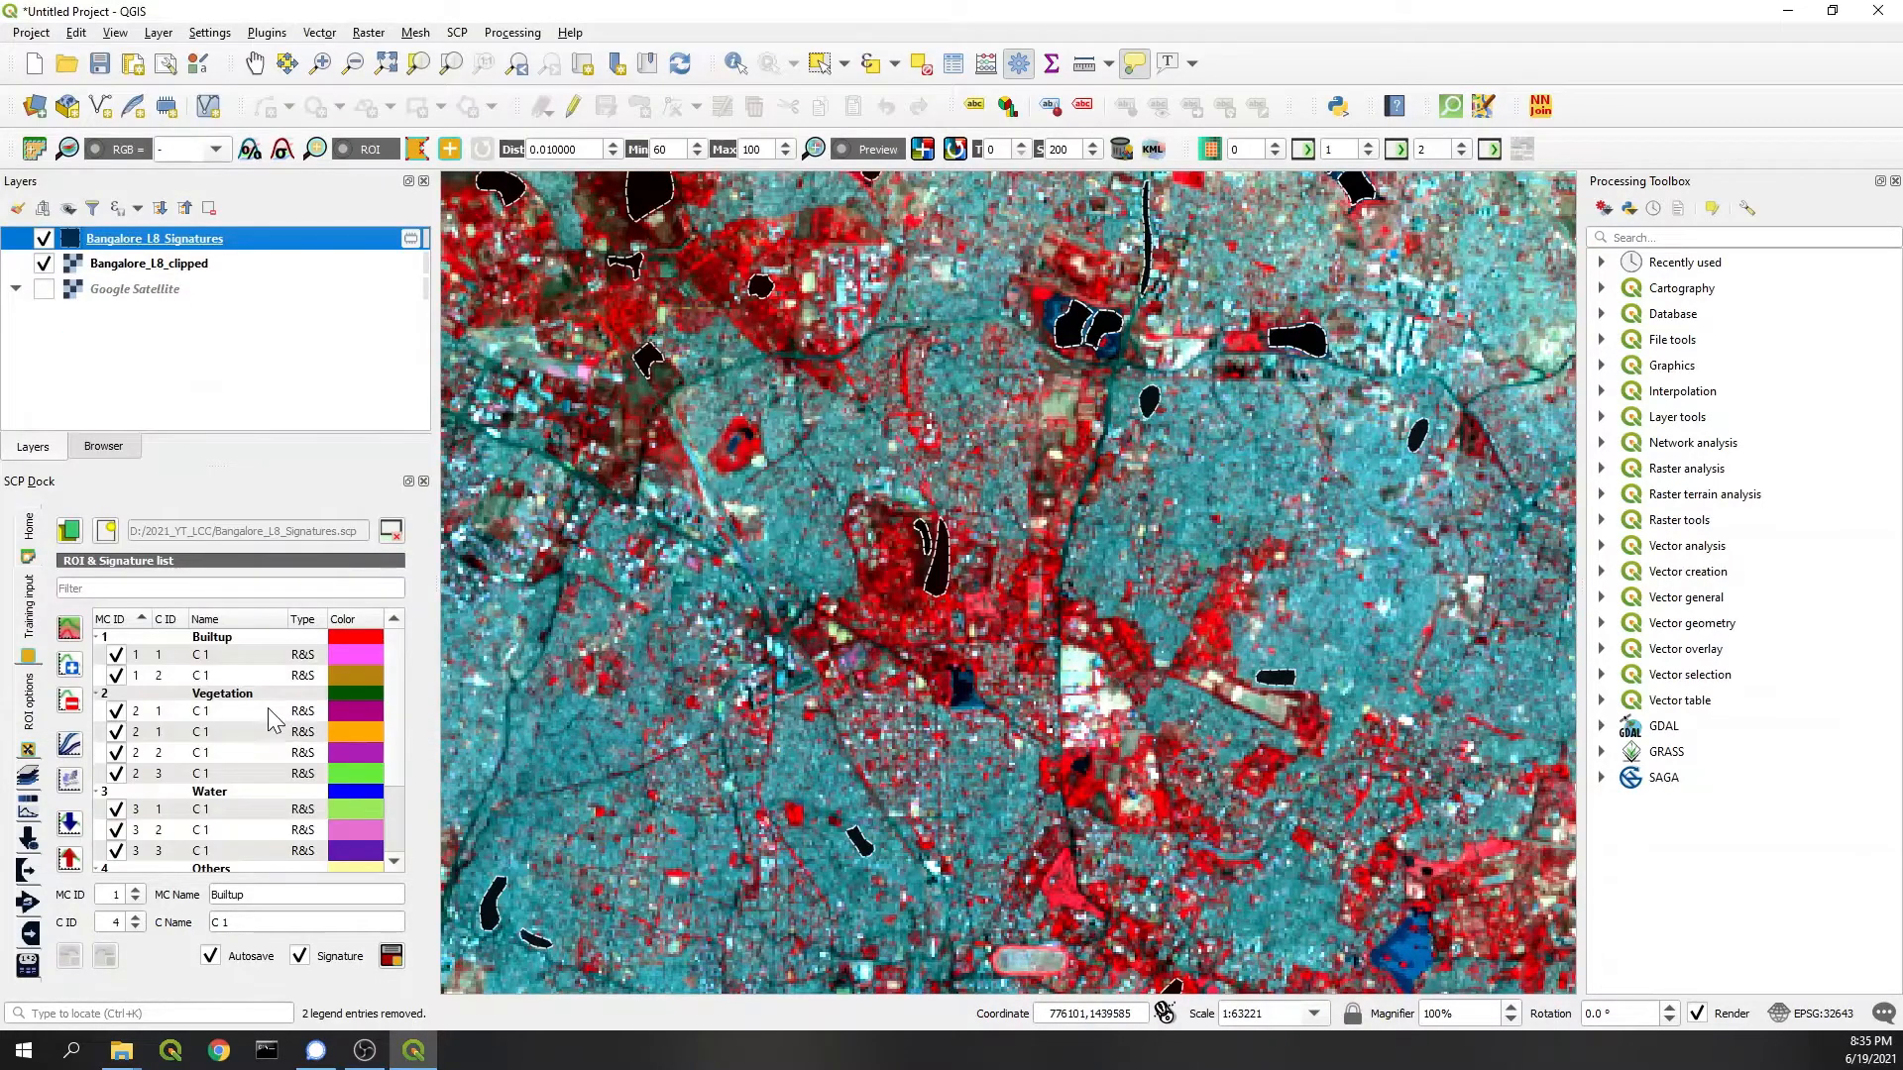
scroll(272, 722, "down", 1)
scroll(246, 706, "down", 1)
scroll(230, 684, "down", 1)
scroll(223, 759, "down", 1)
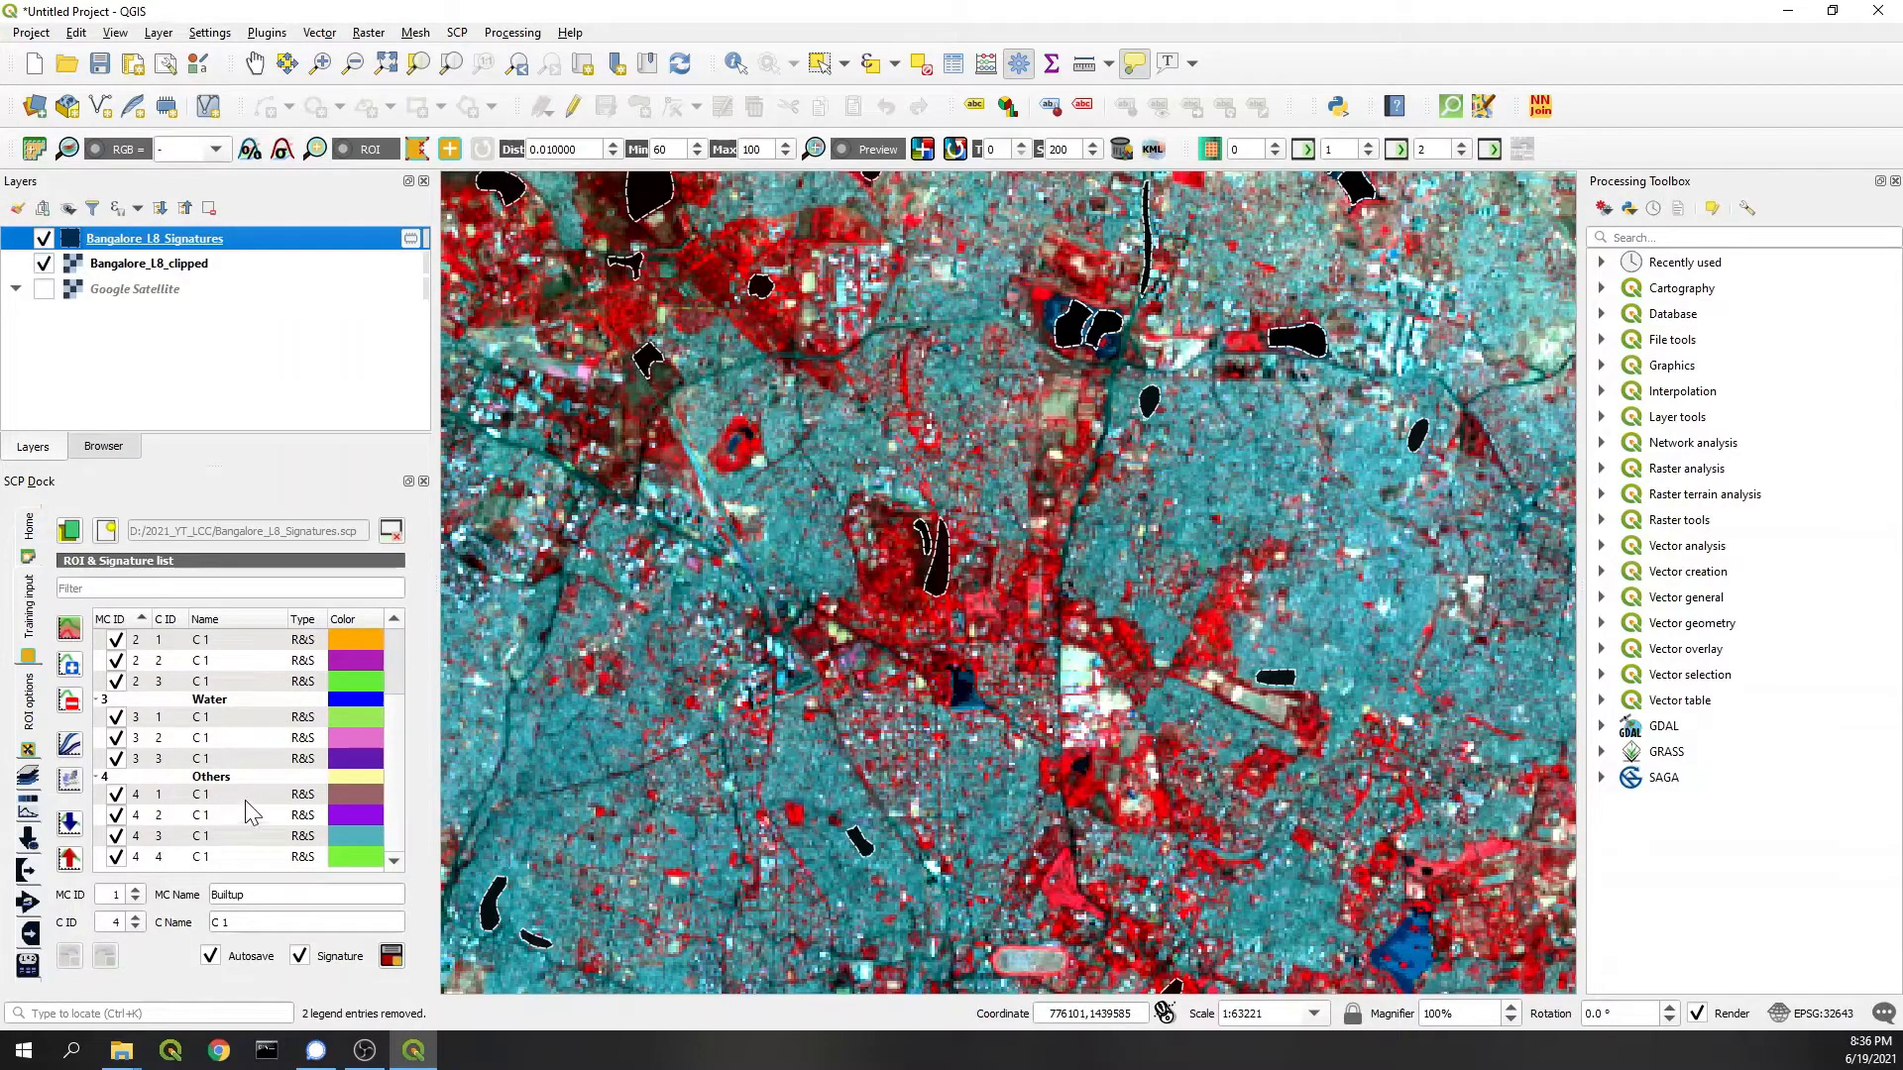
scroll(246, 801, "up", 1)
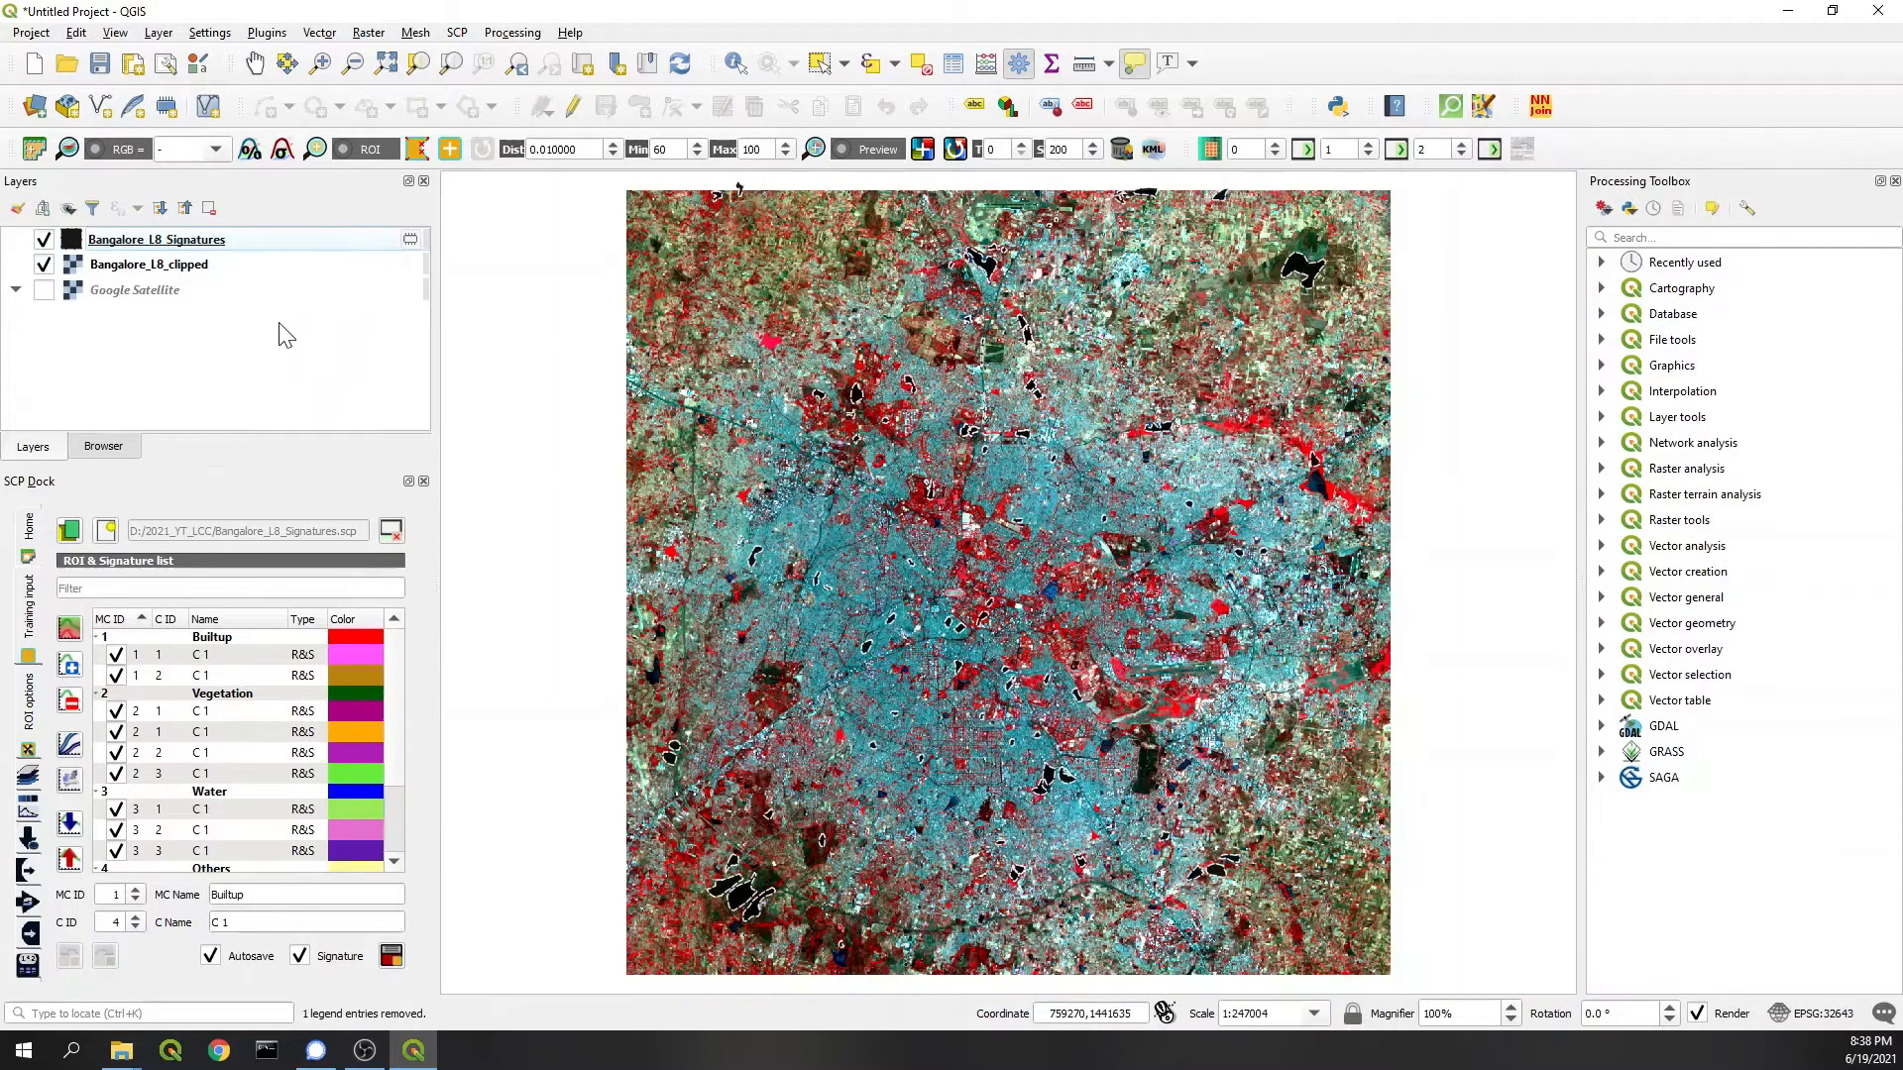
Step: In SCP Band processing > Classification, classify by MC ID with the Minimum Distance algorithm
left_click(35, 783)
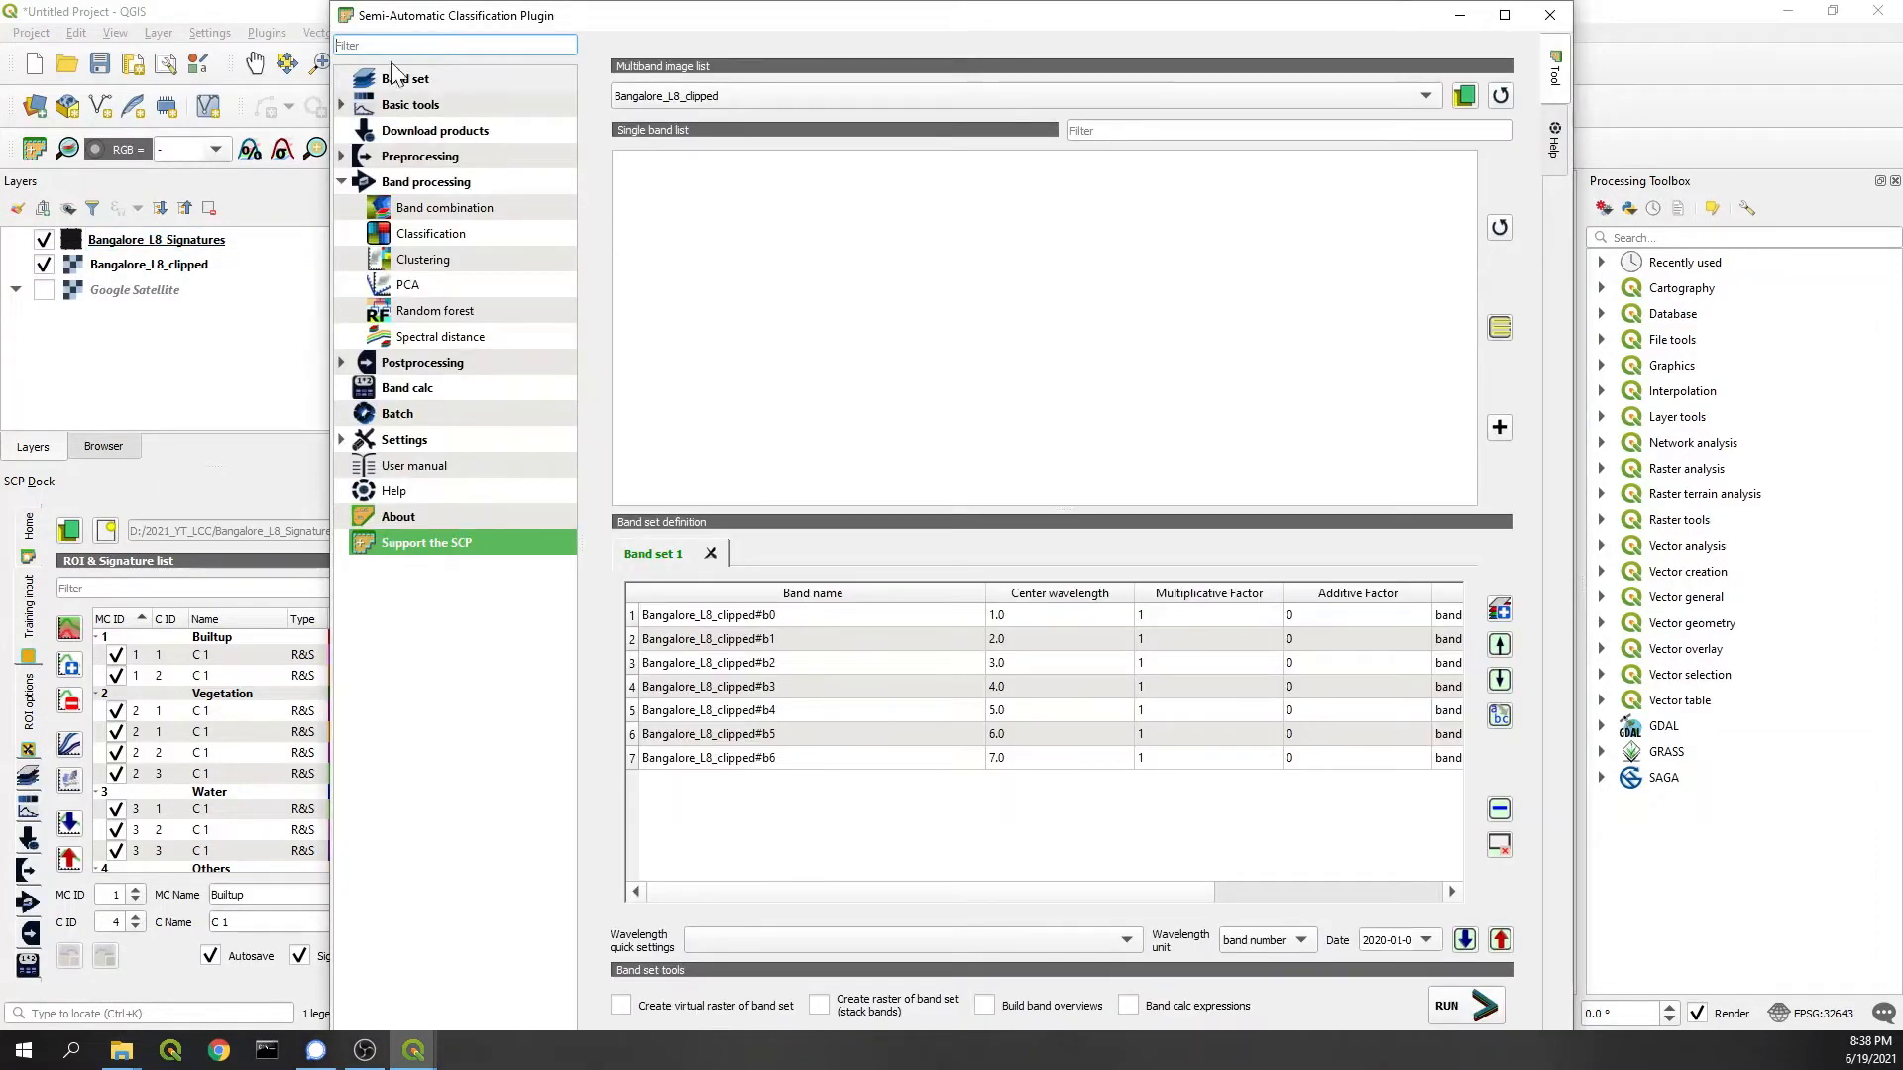
left_click(424, 183)
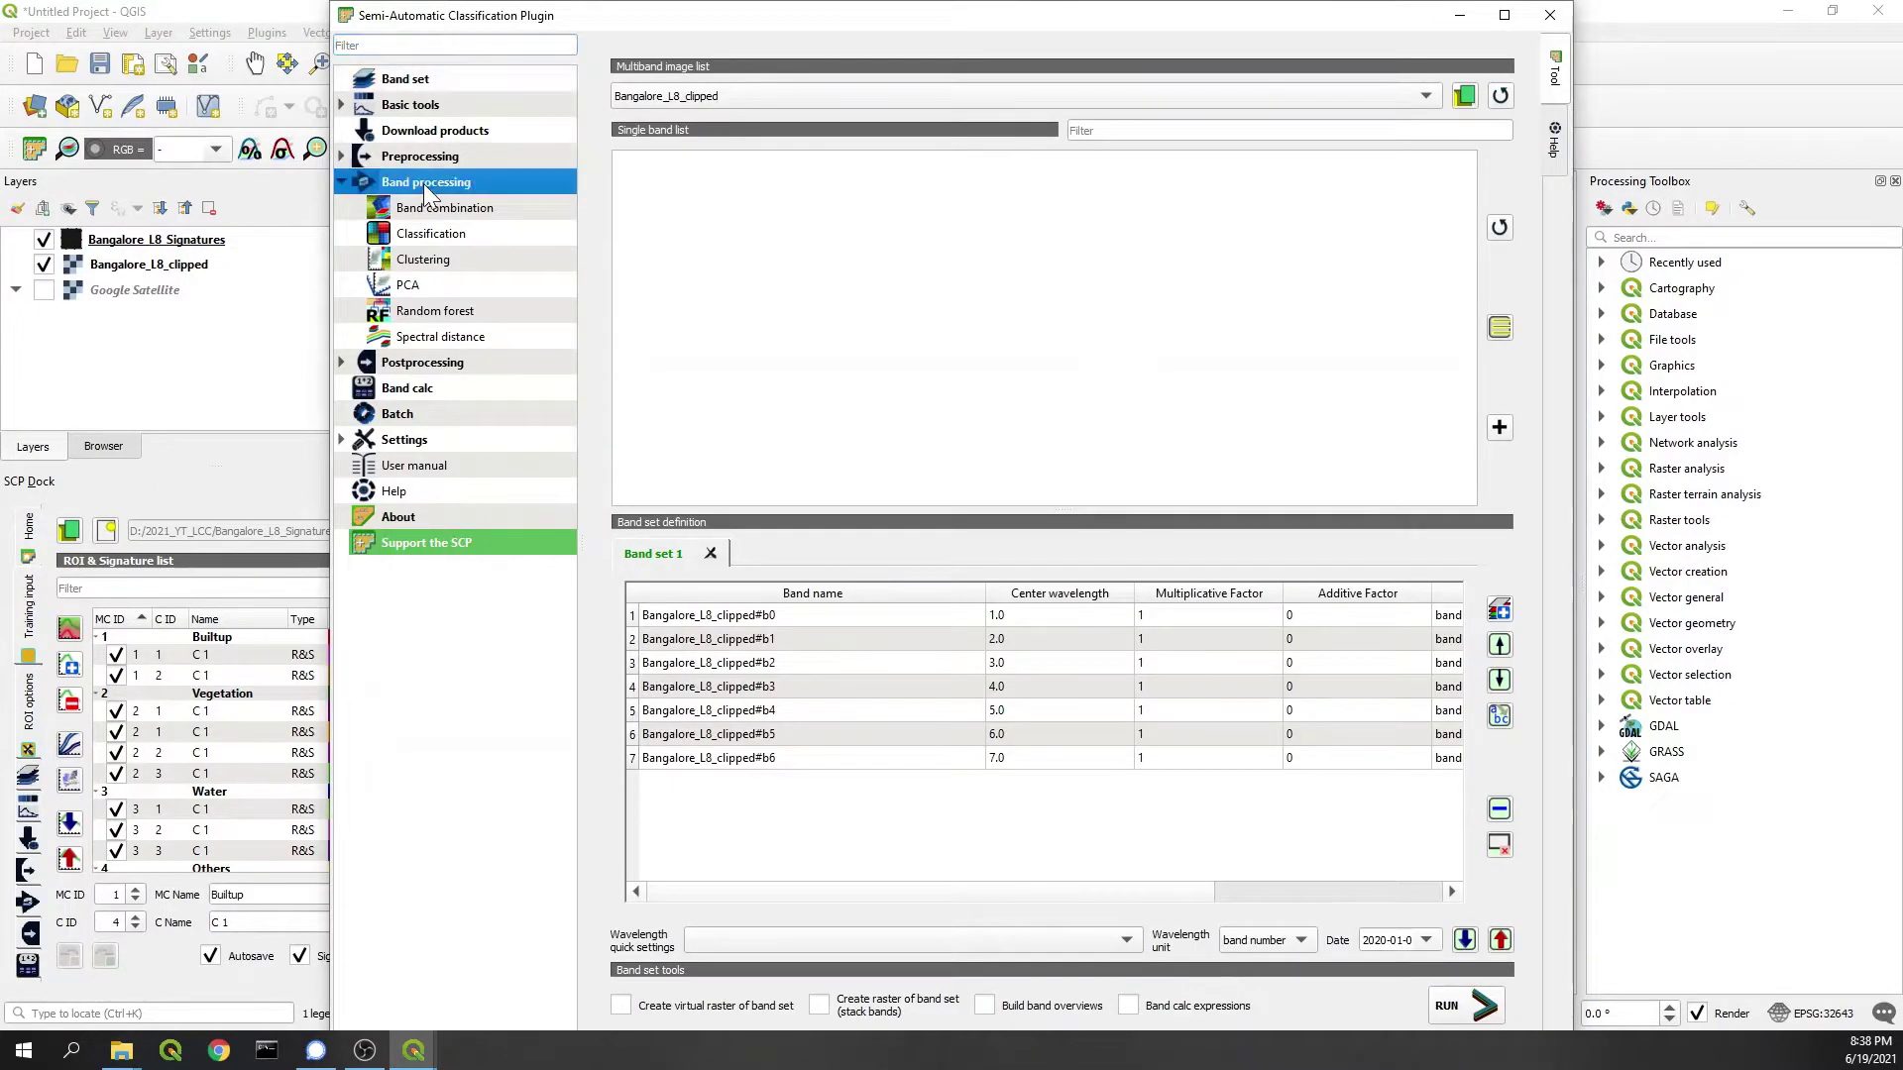
left_click(430, 233)
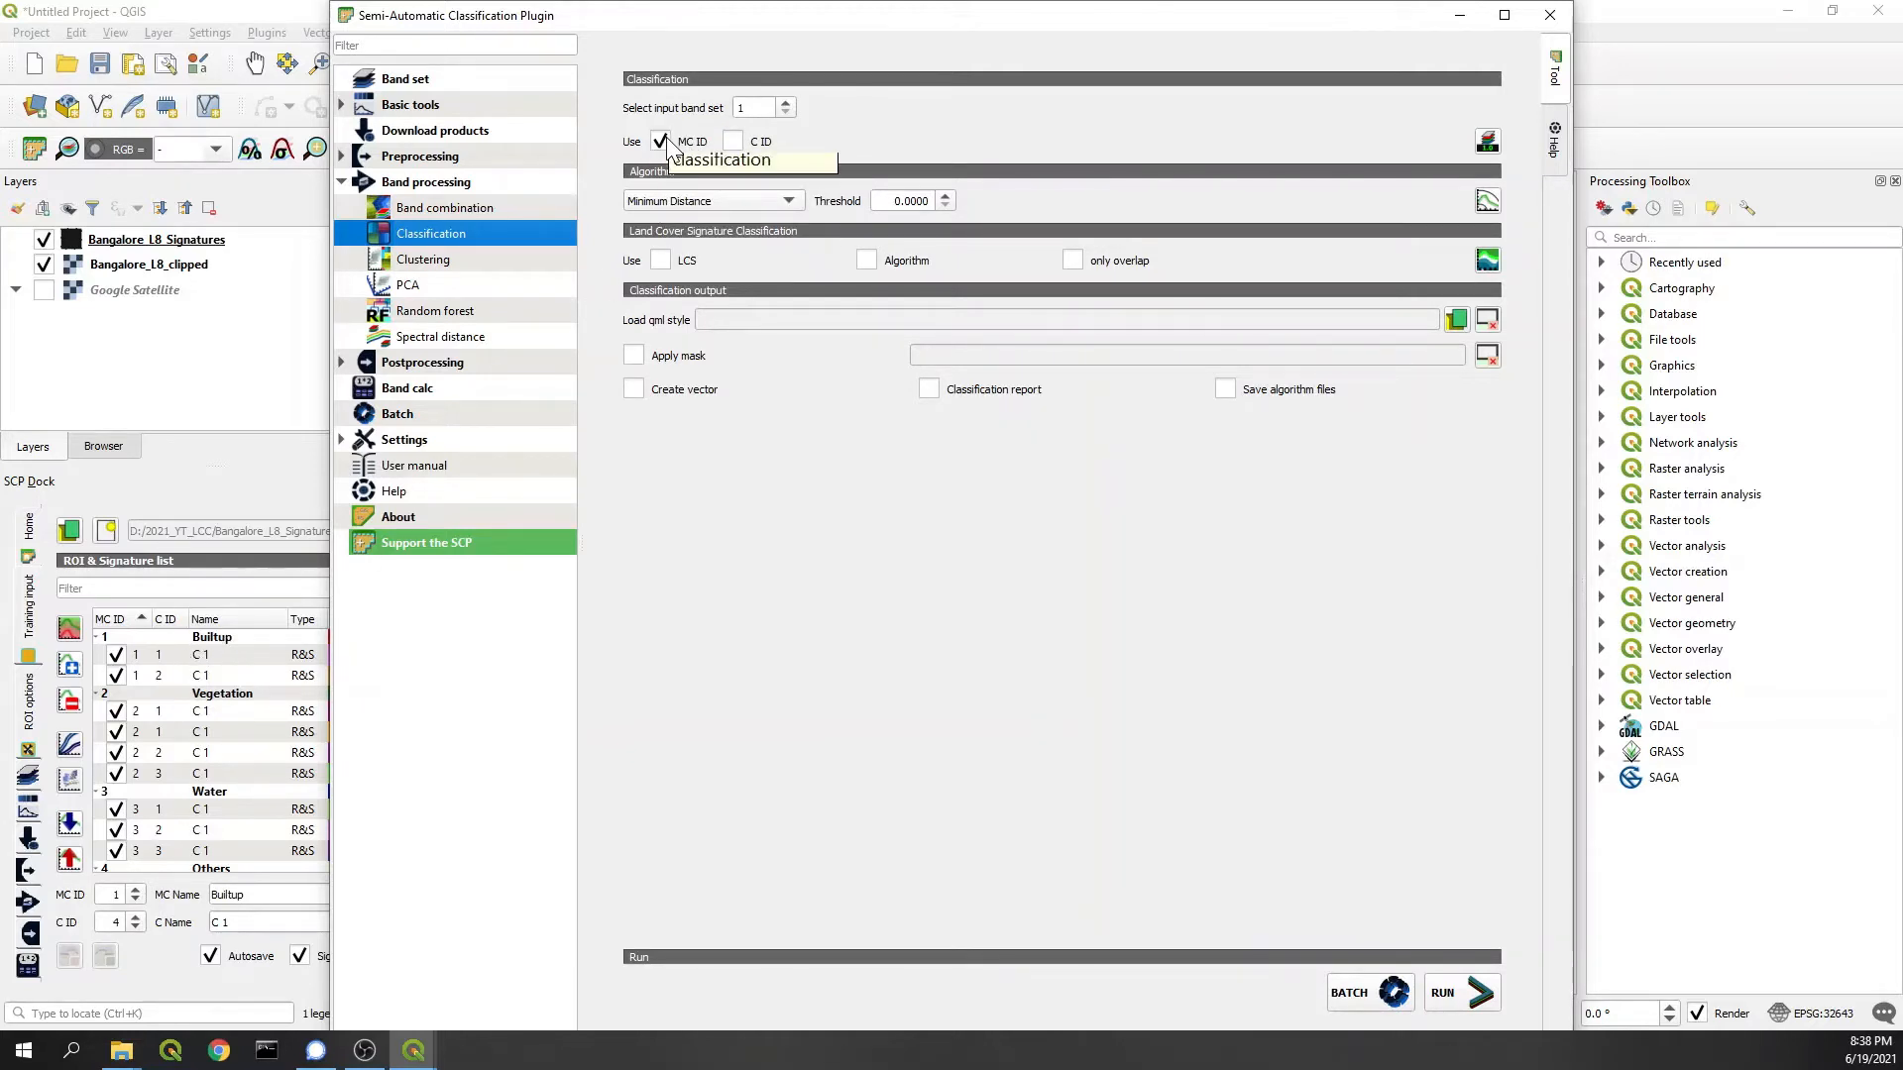
left_click(733, 142)
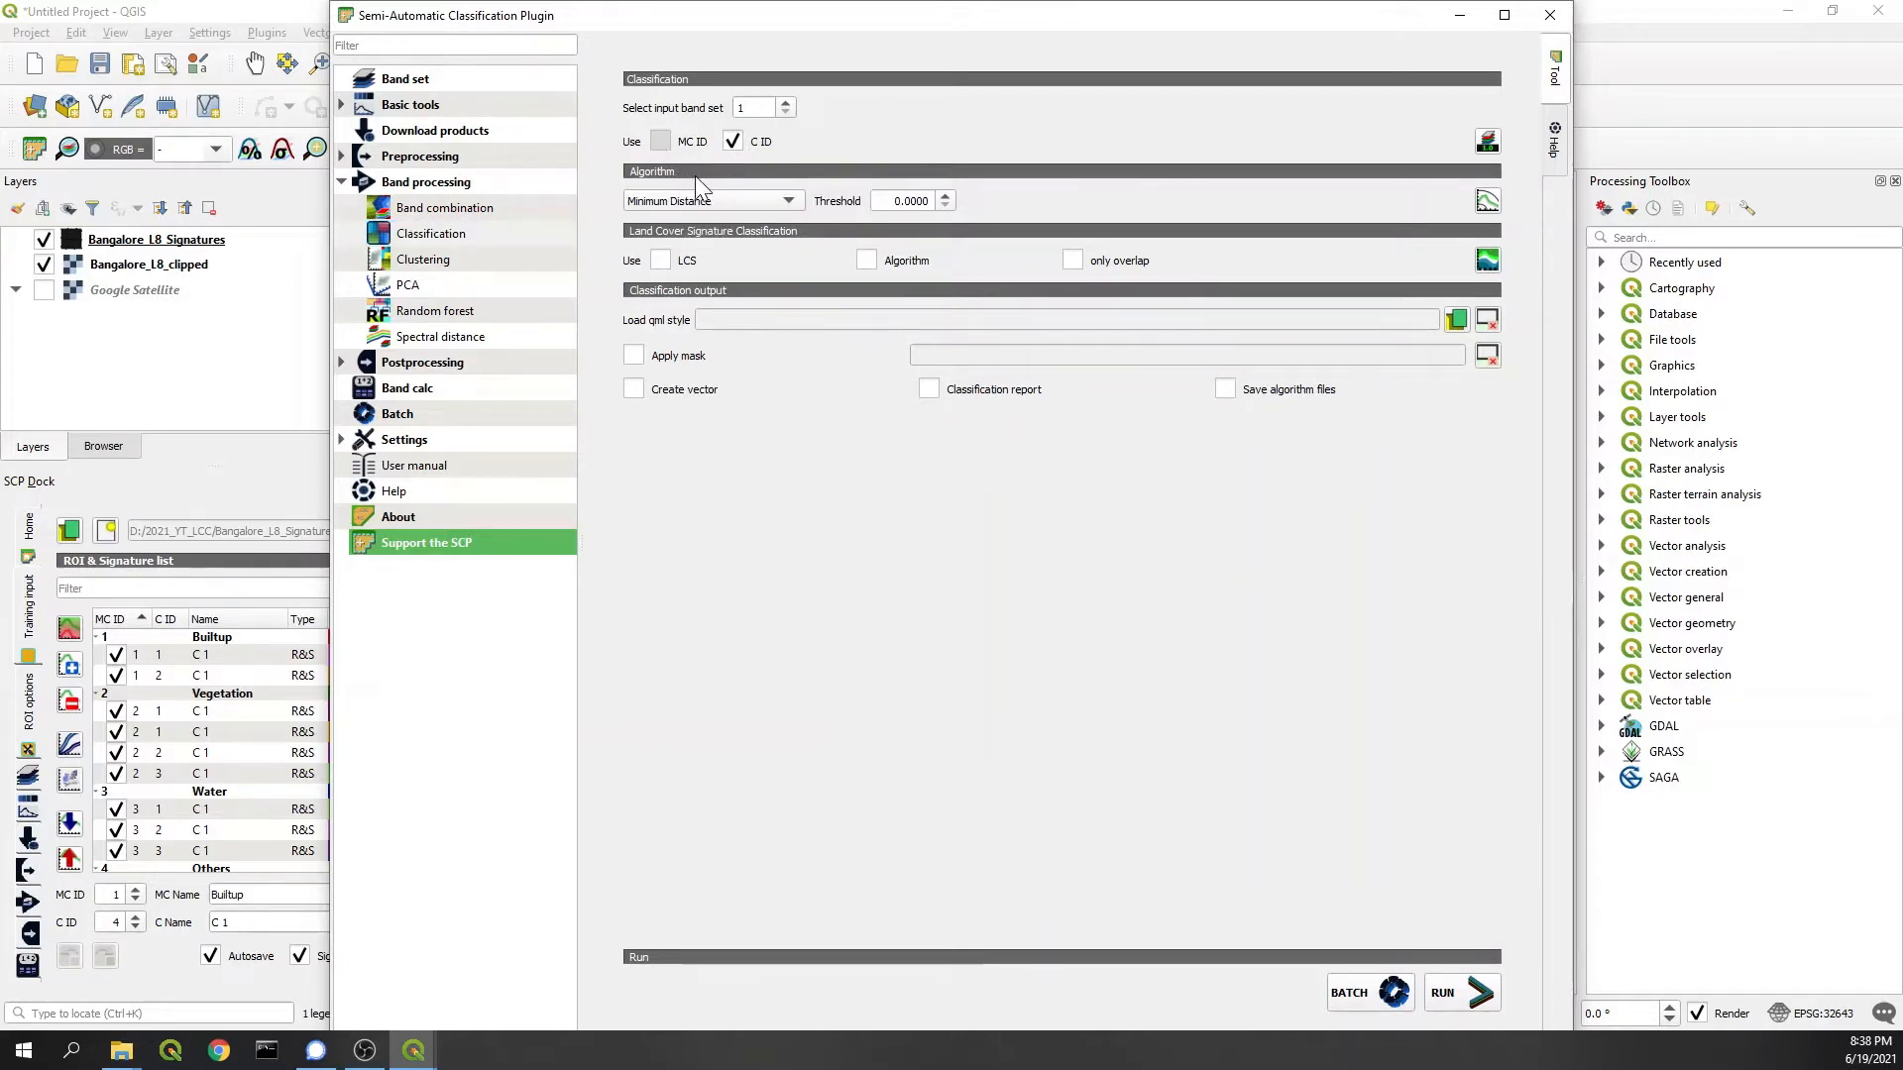
left_click(670, 201)
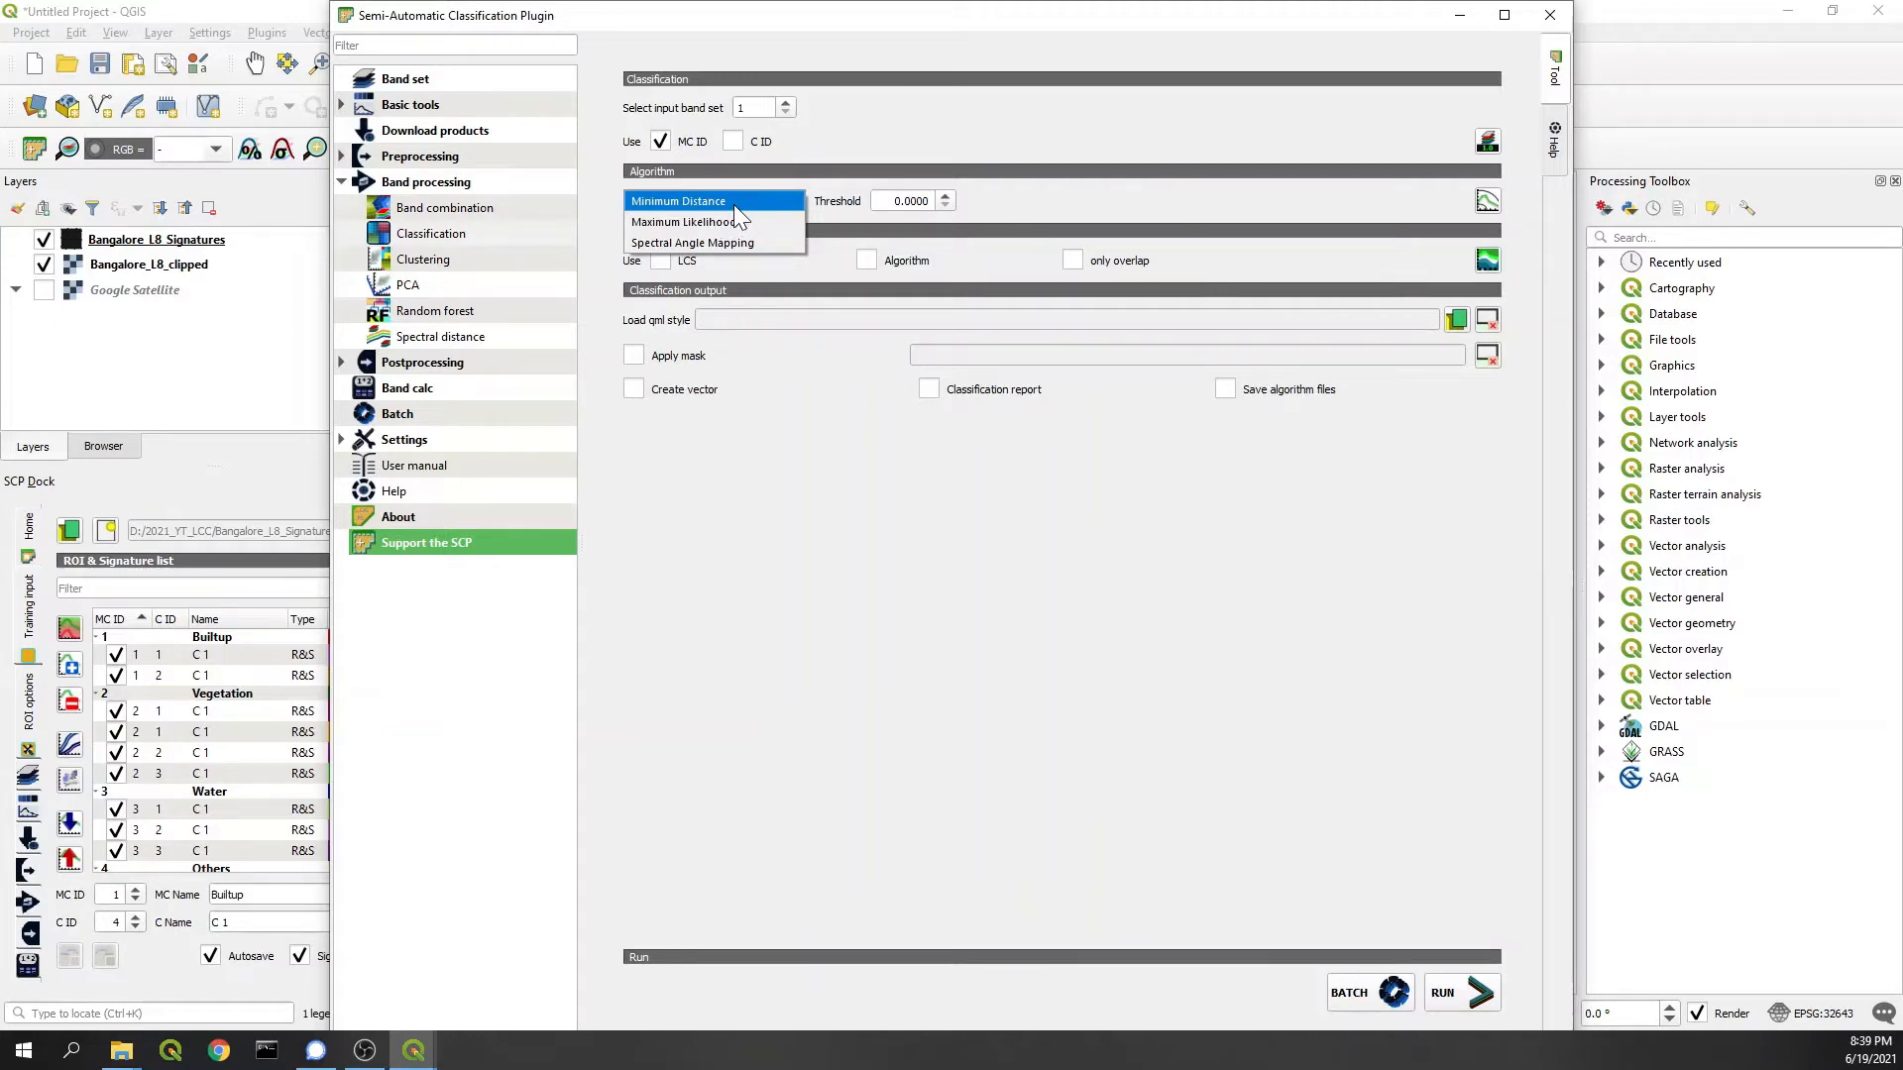
left_click(733, 204)
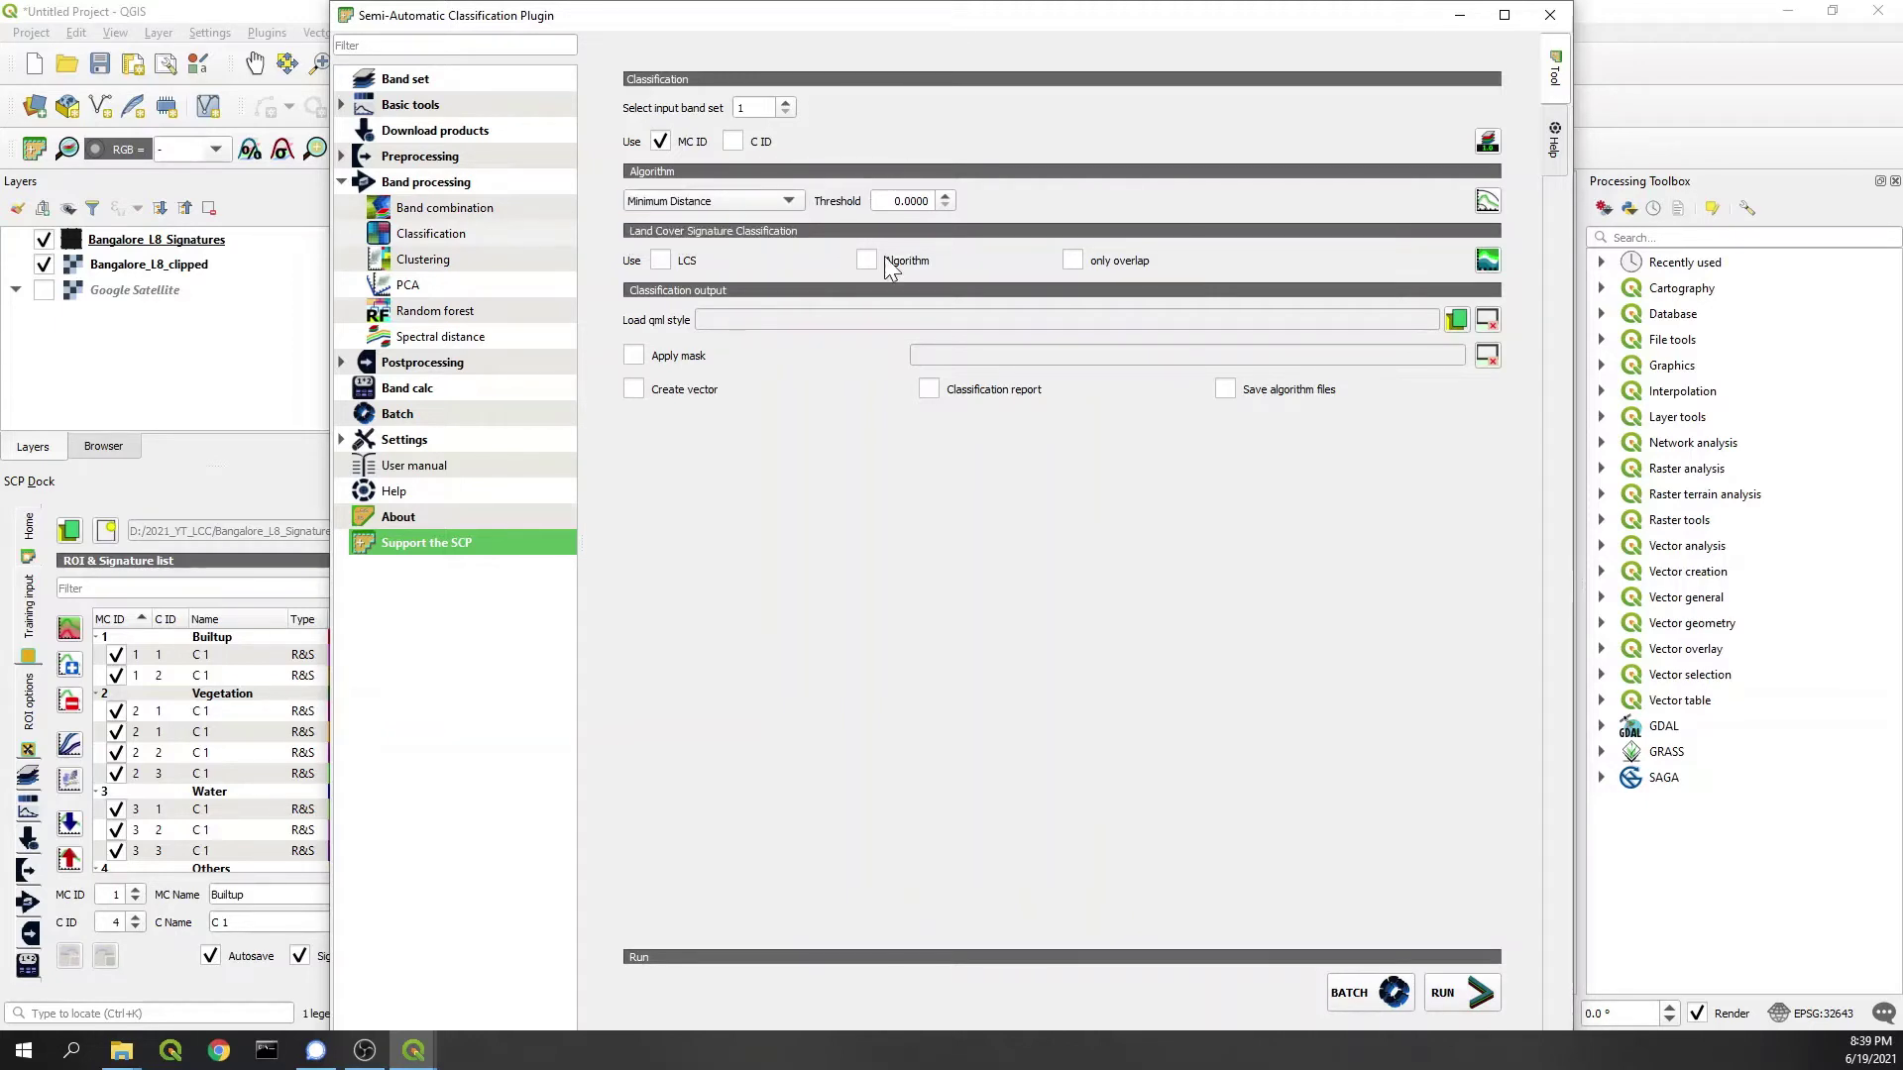
Step: Run the classification, saving the output as Bangalore_2021_LC
left_click(1460, 1004)
type("Bn")
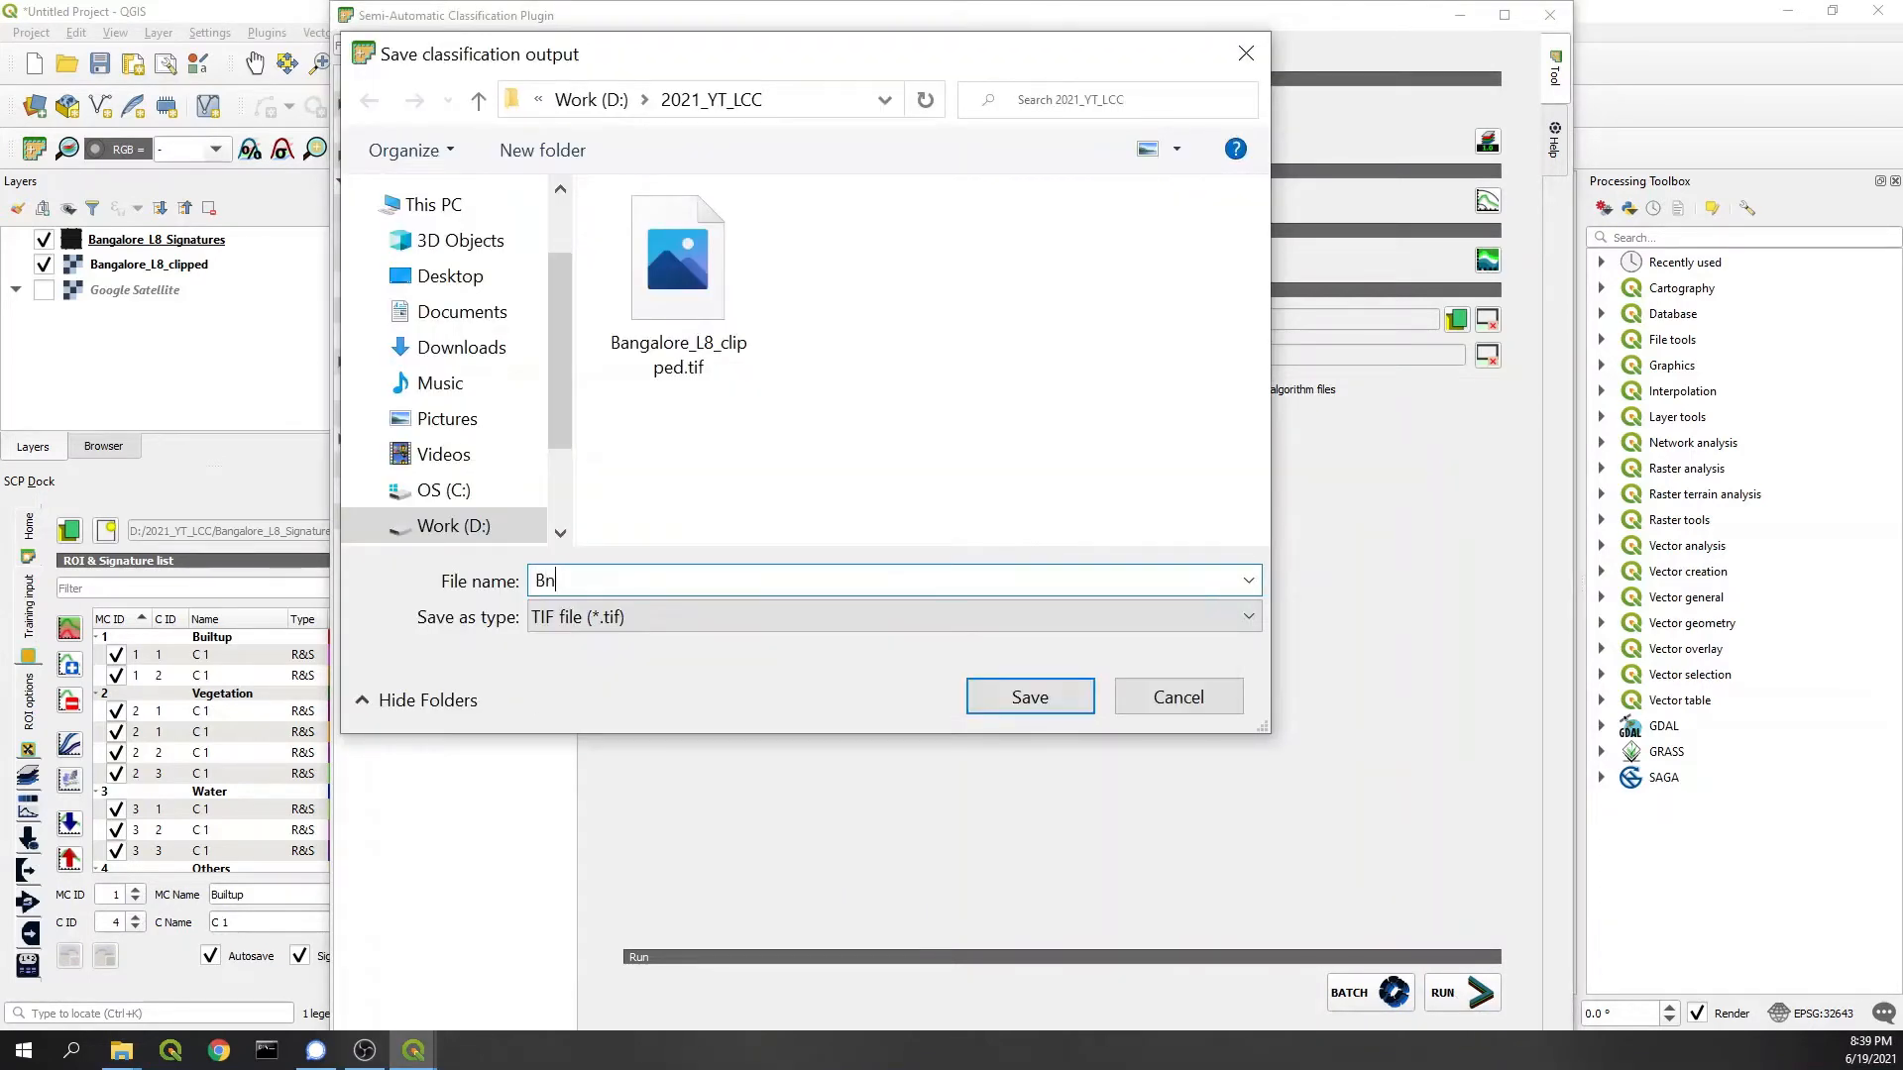
key("BackSpace")
type("angalore_")
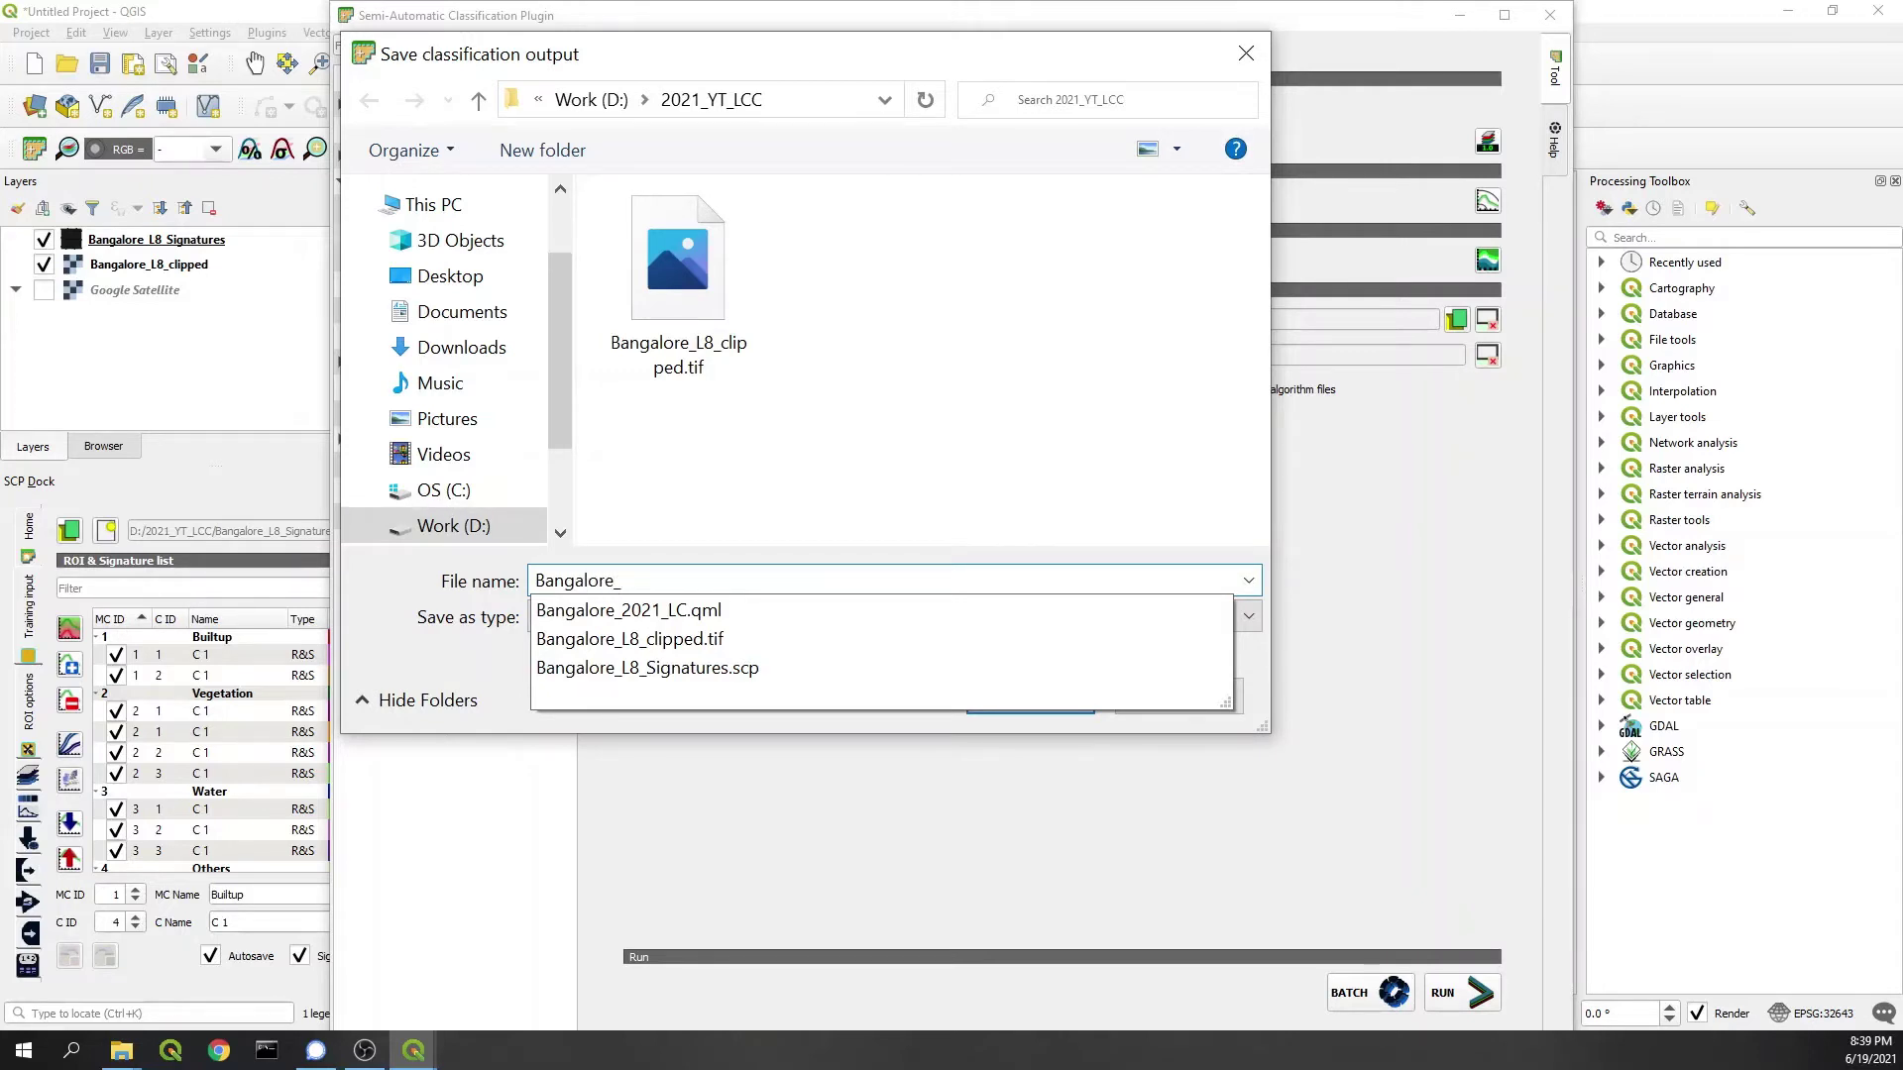
key("Down")
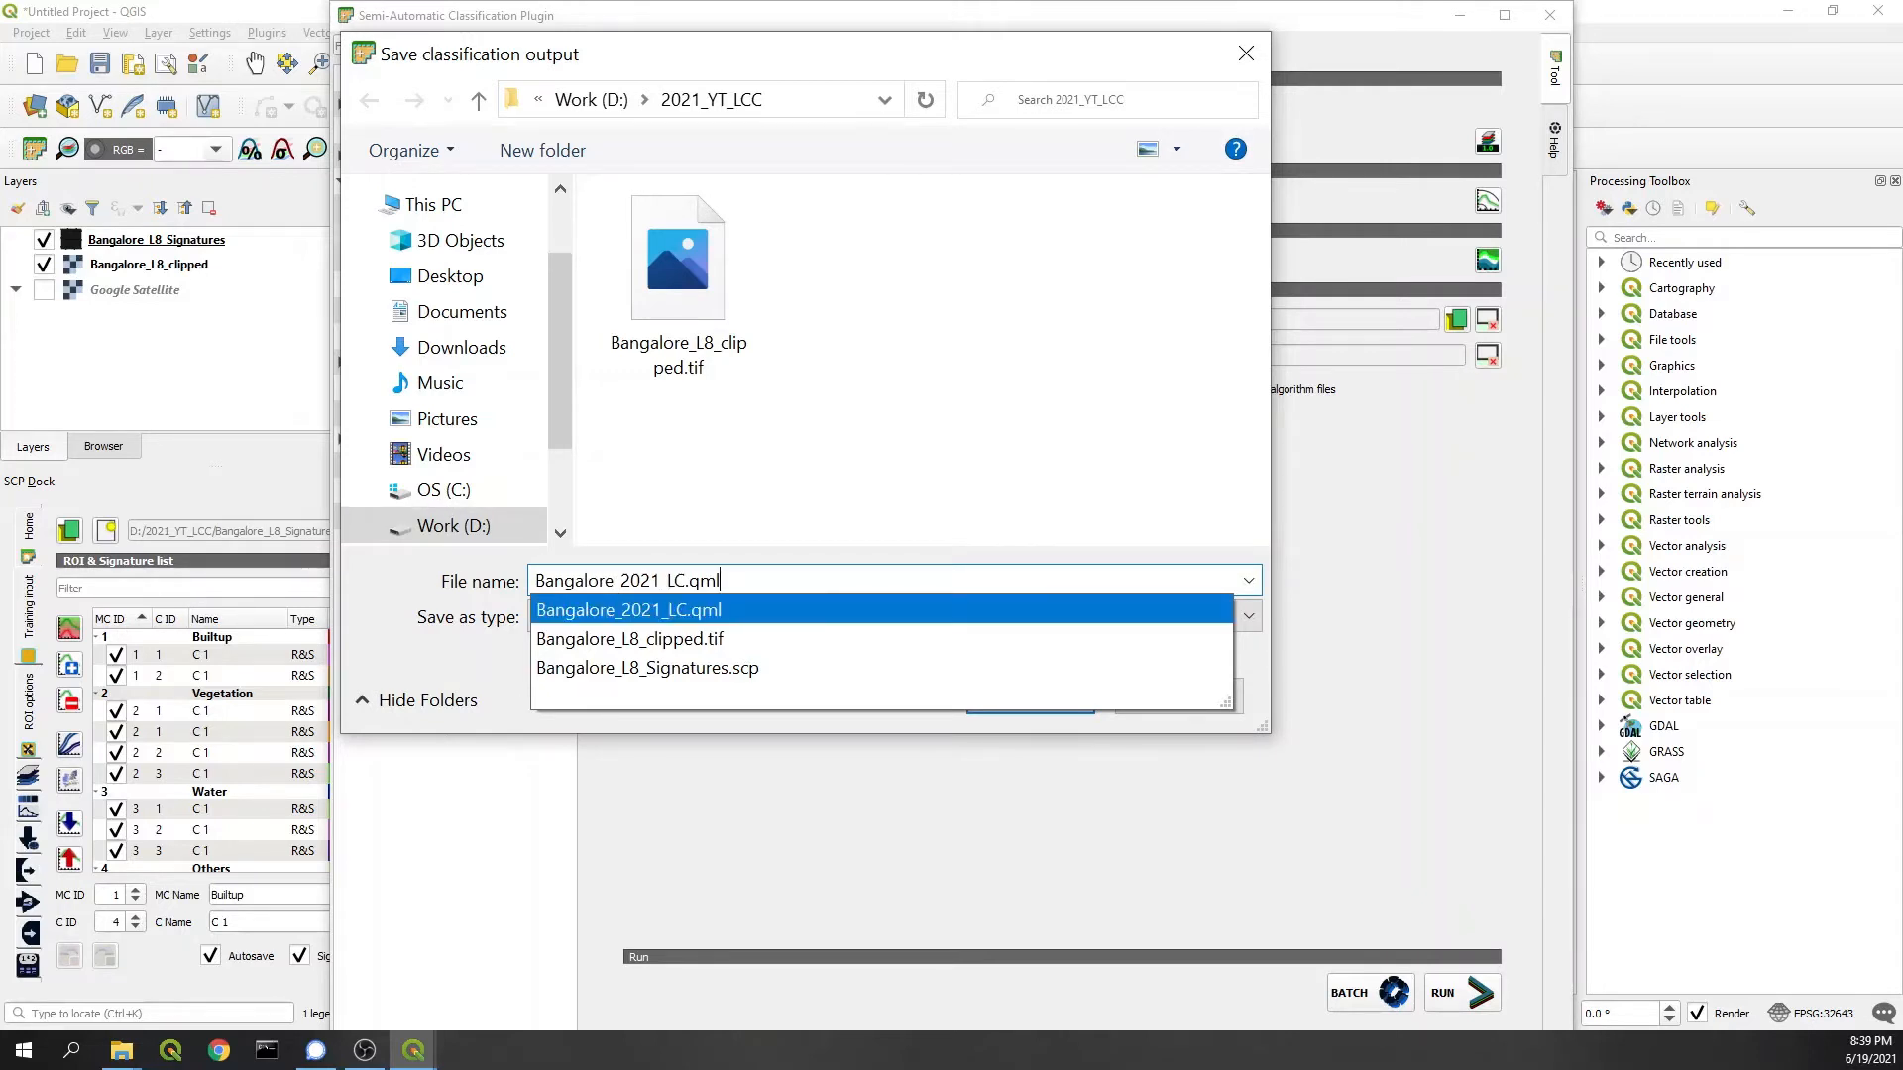
key("BackSpace")
key("BackSpace")
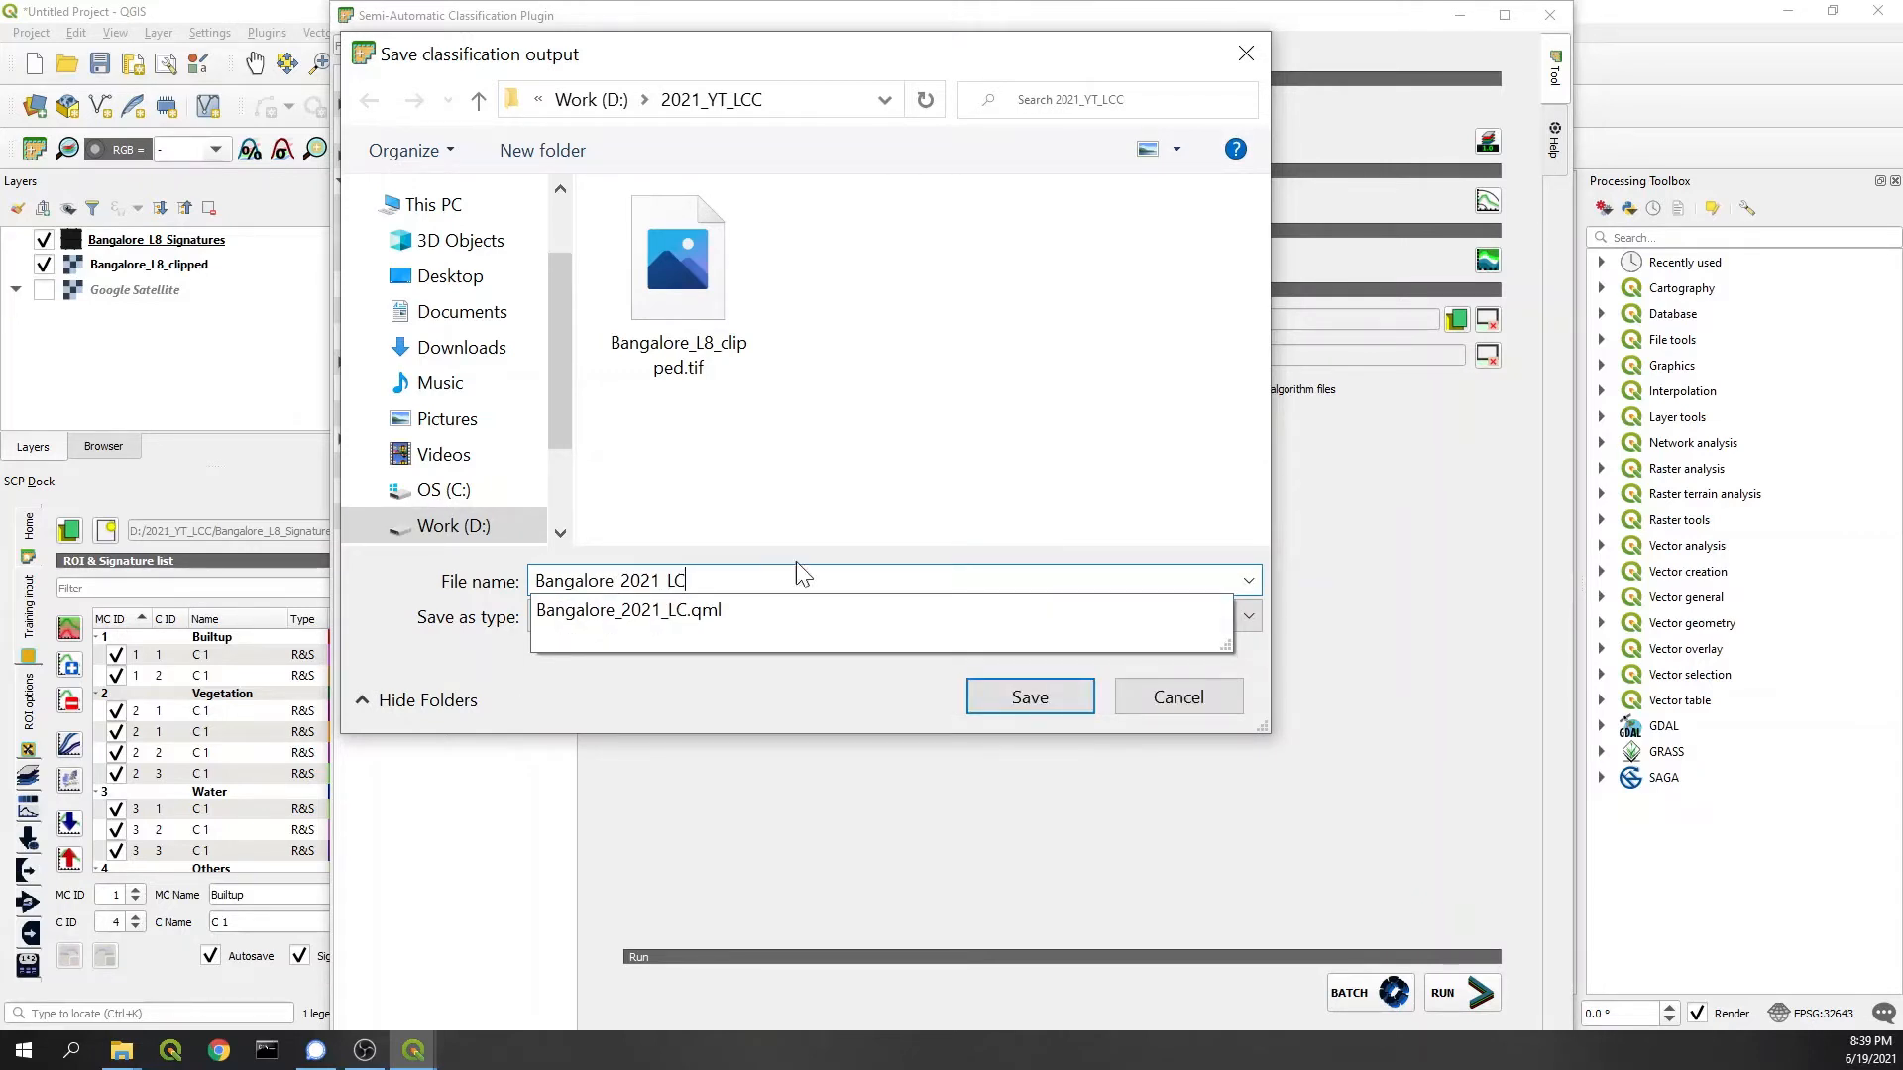
left_click(832, 501)
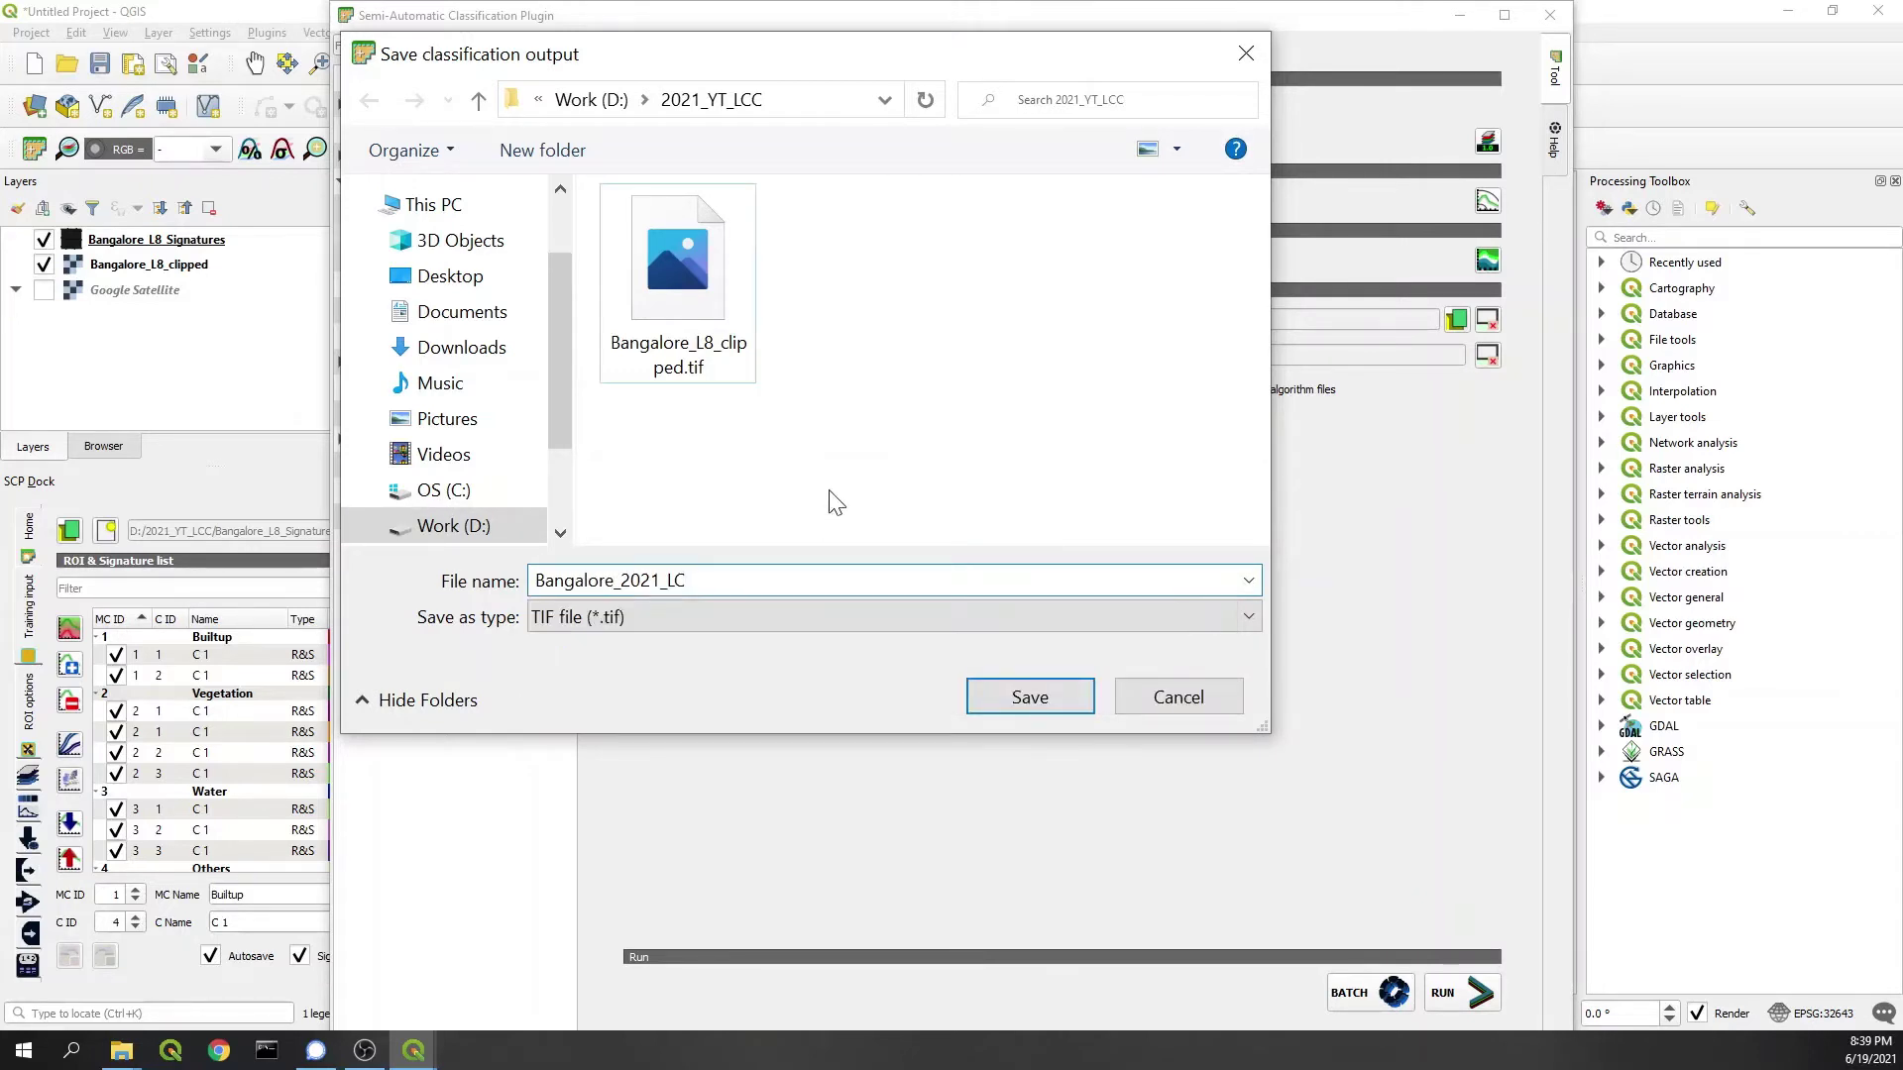
left_click(1030, 698)
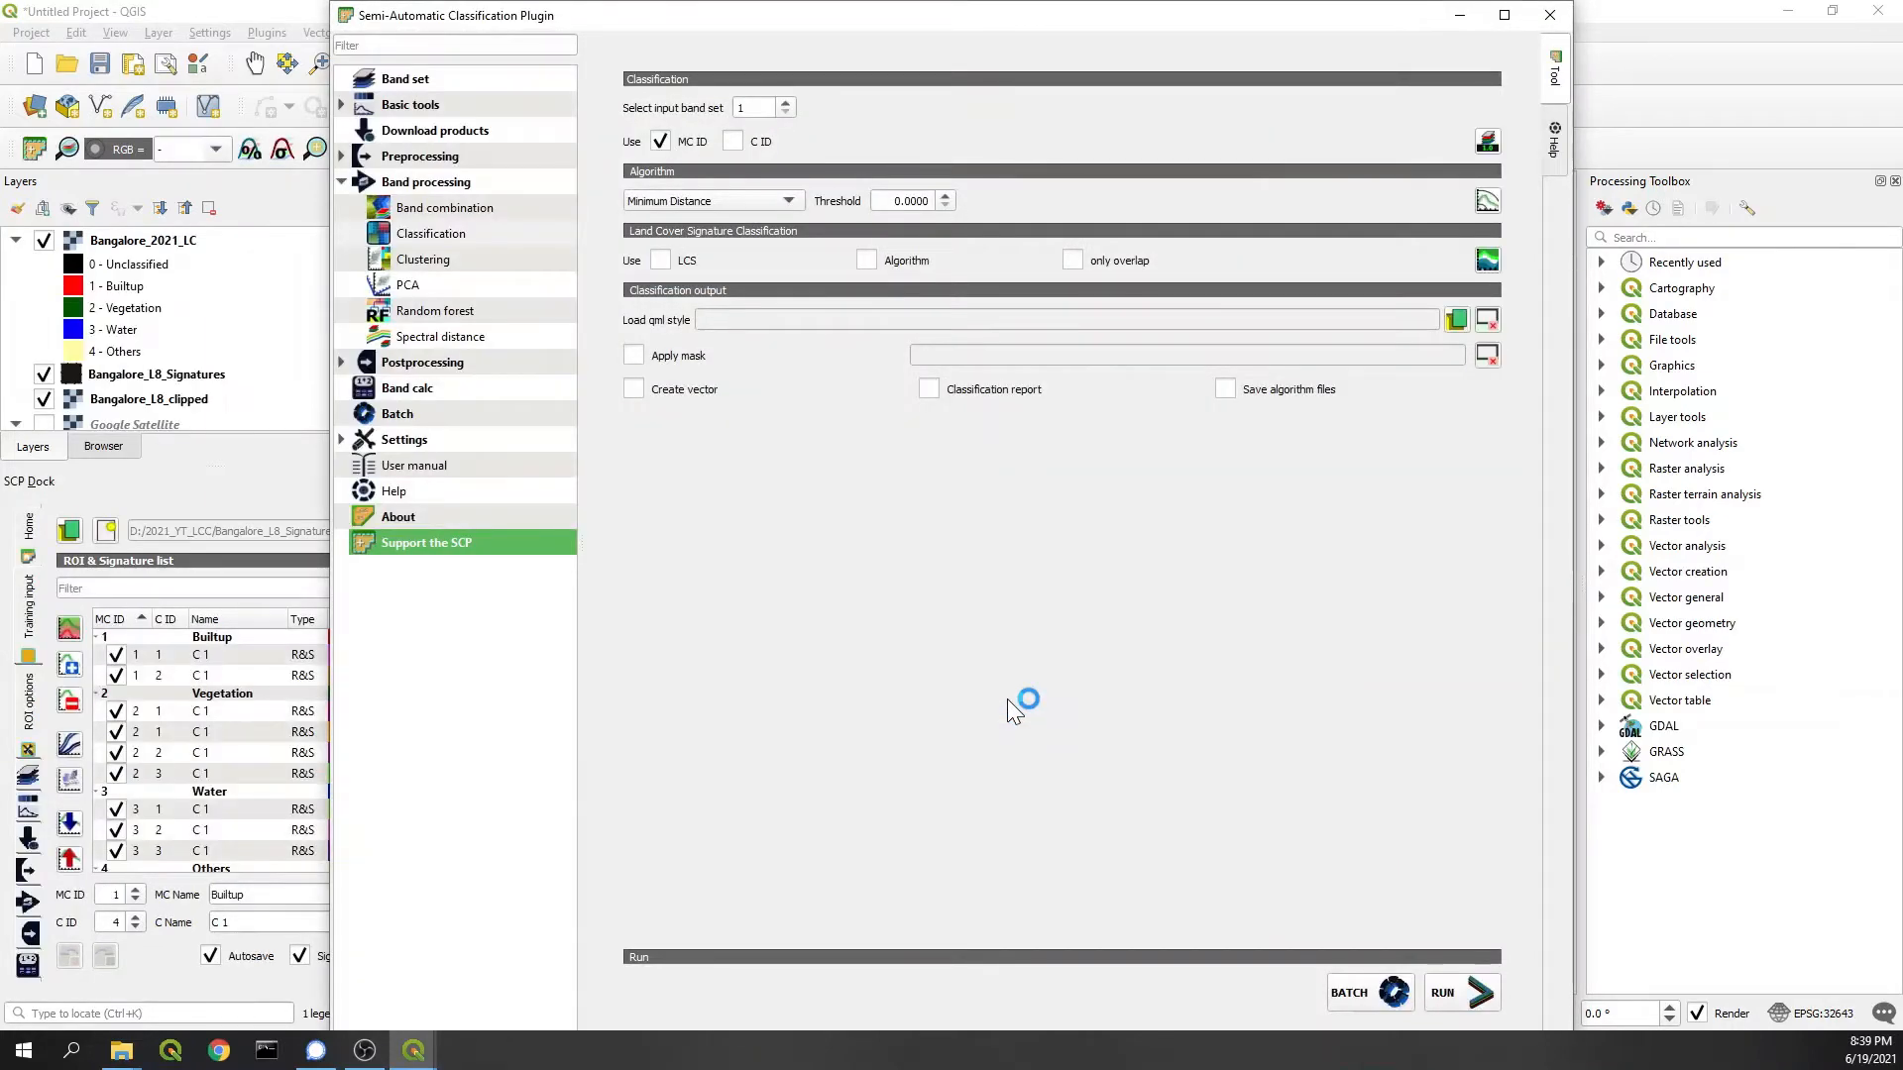
left_click(1550, 17)
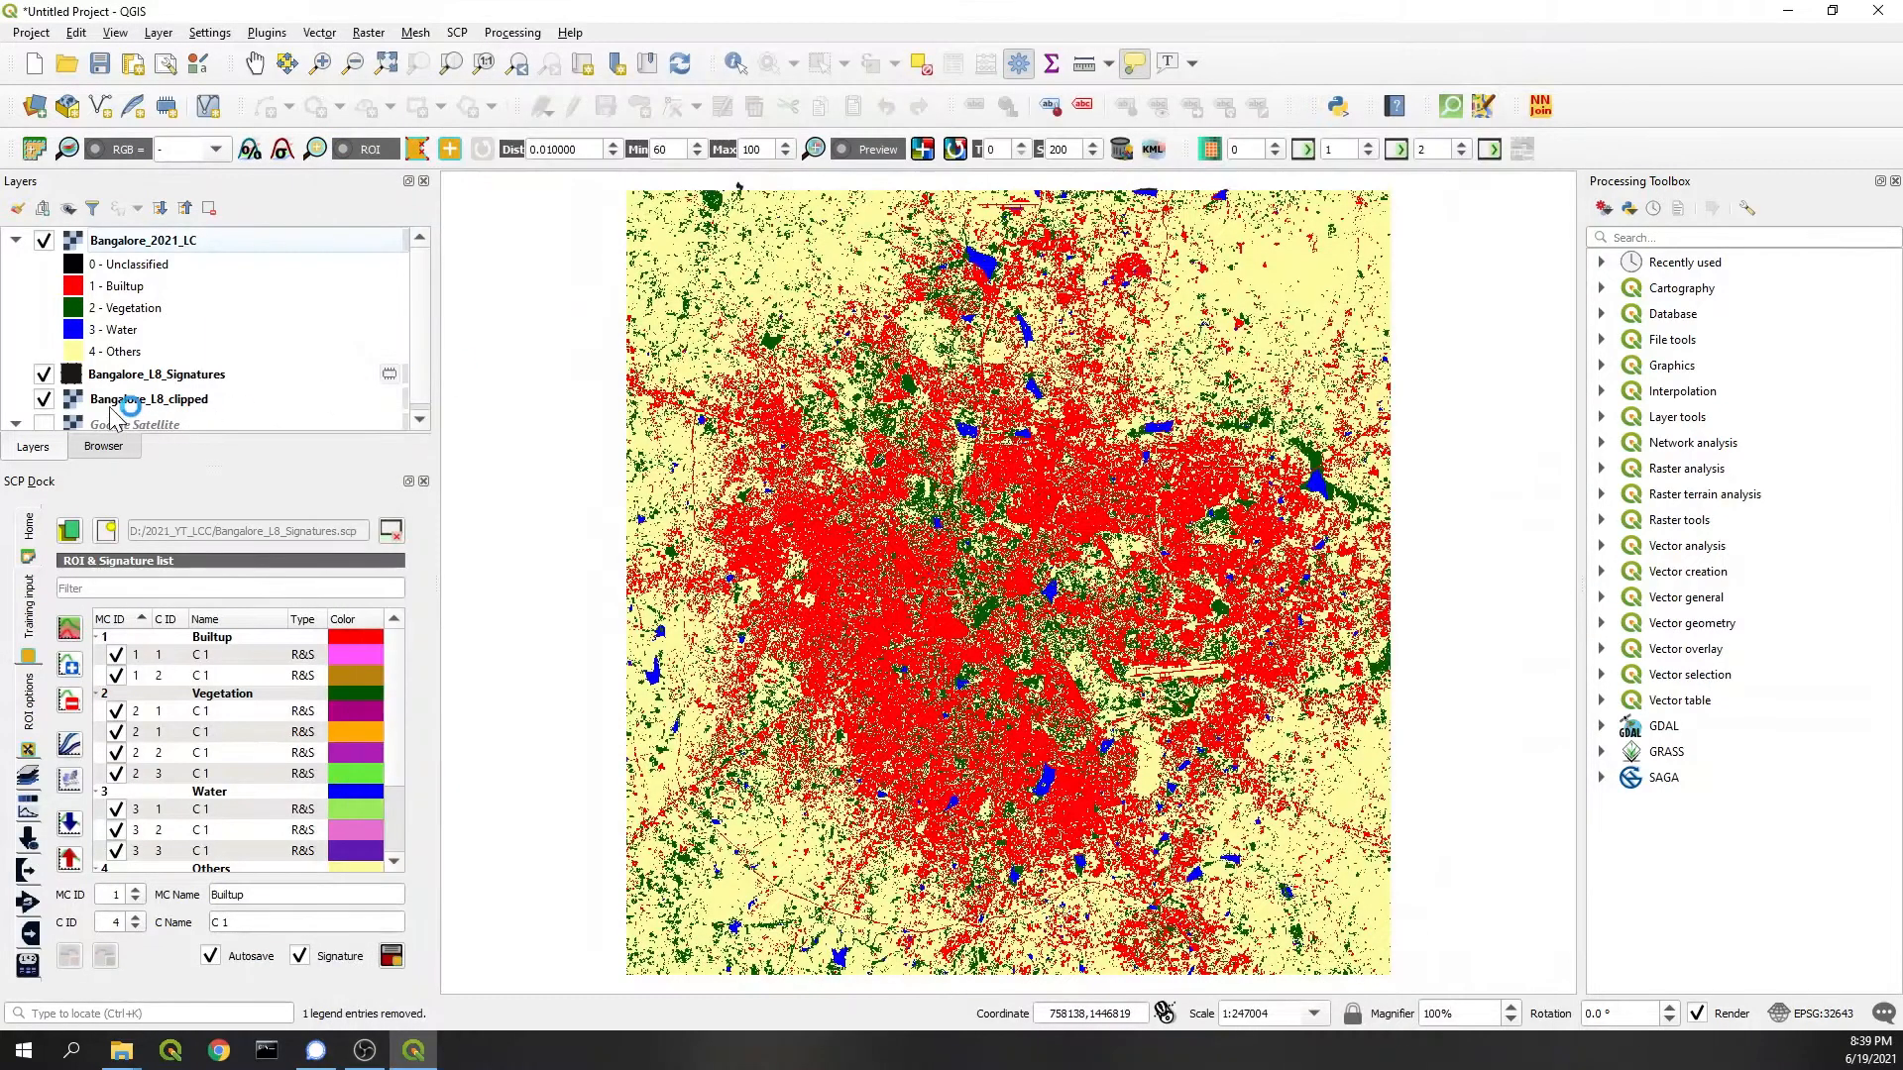
Step: Hide the Bangalore_L8_Signatures polygons and view the Bangalore_2021_LC classified layer
left_click(123, 377)
left_click(45, 375)
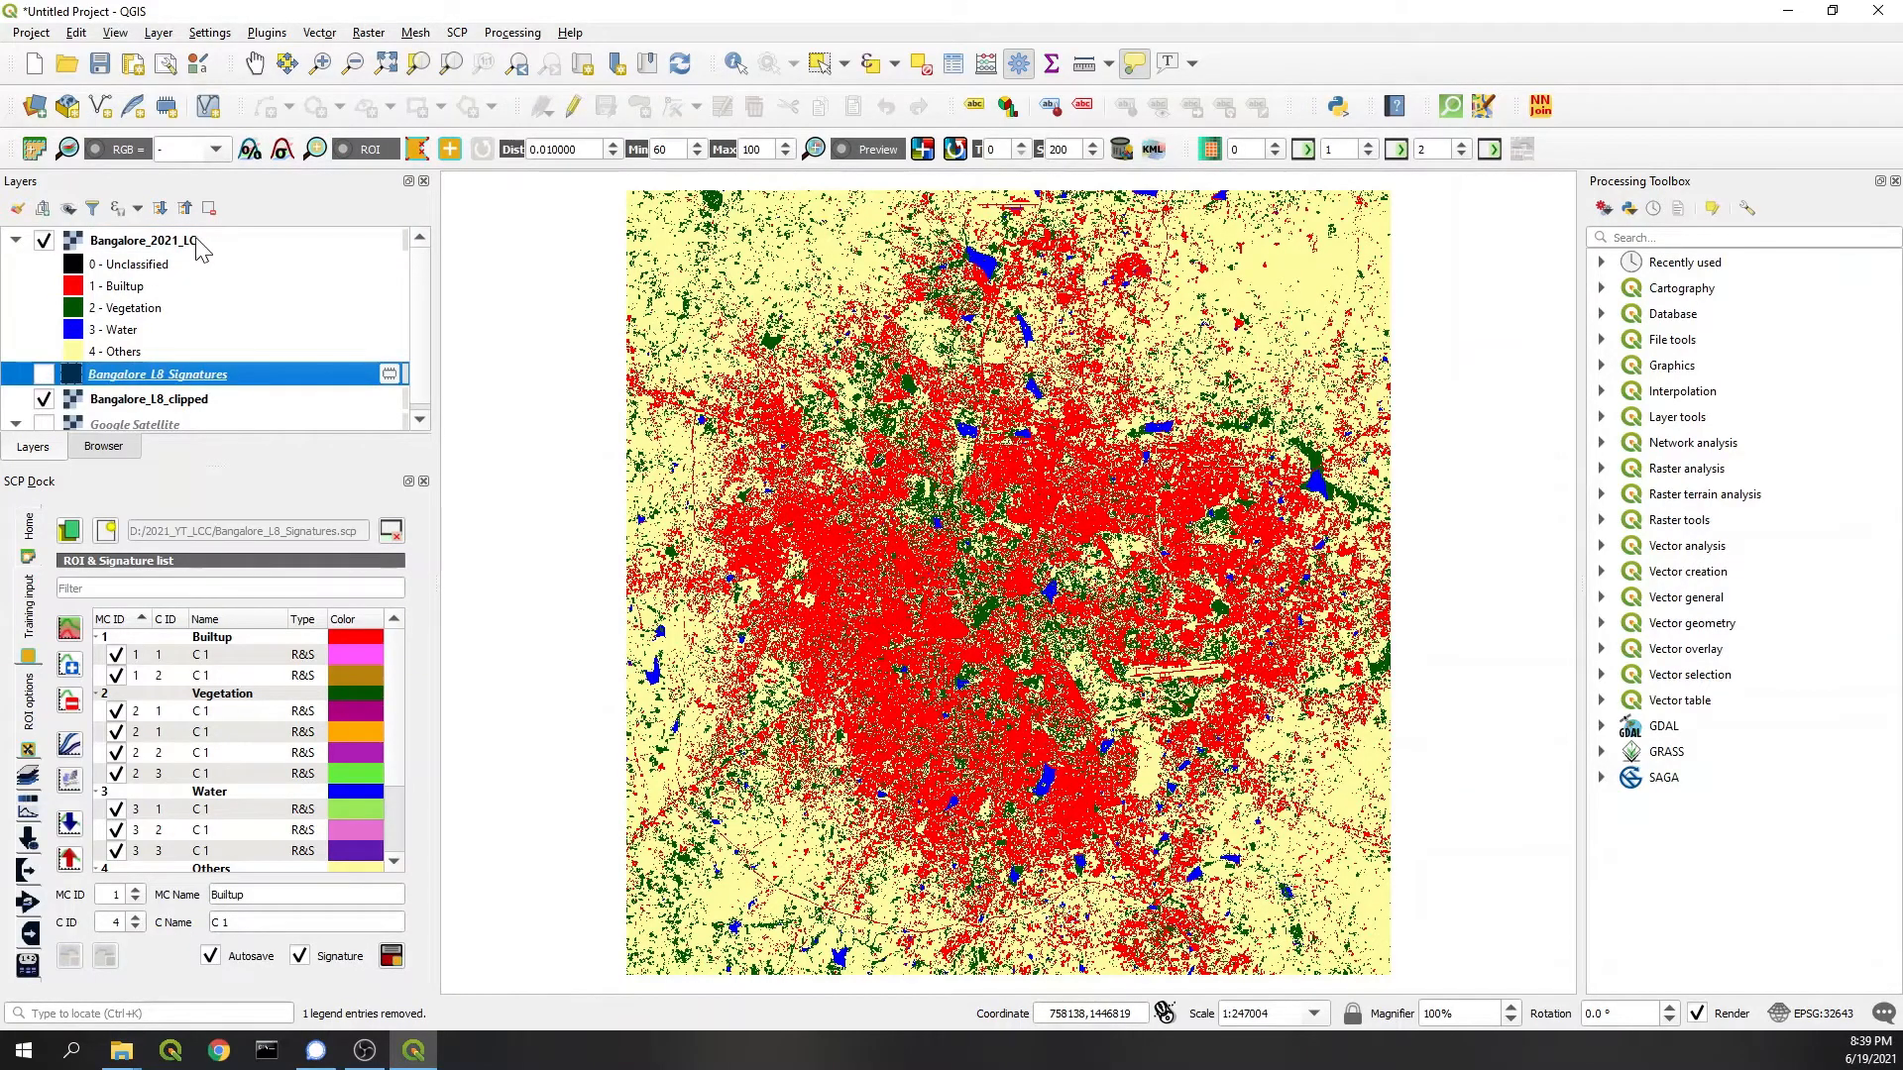
left_click(203, 241)
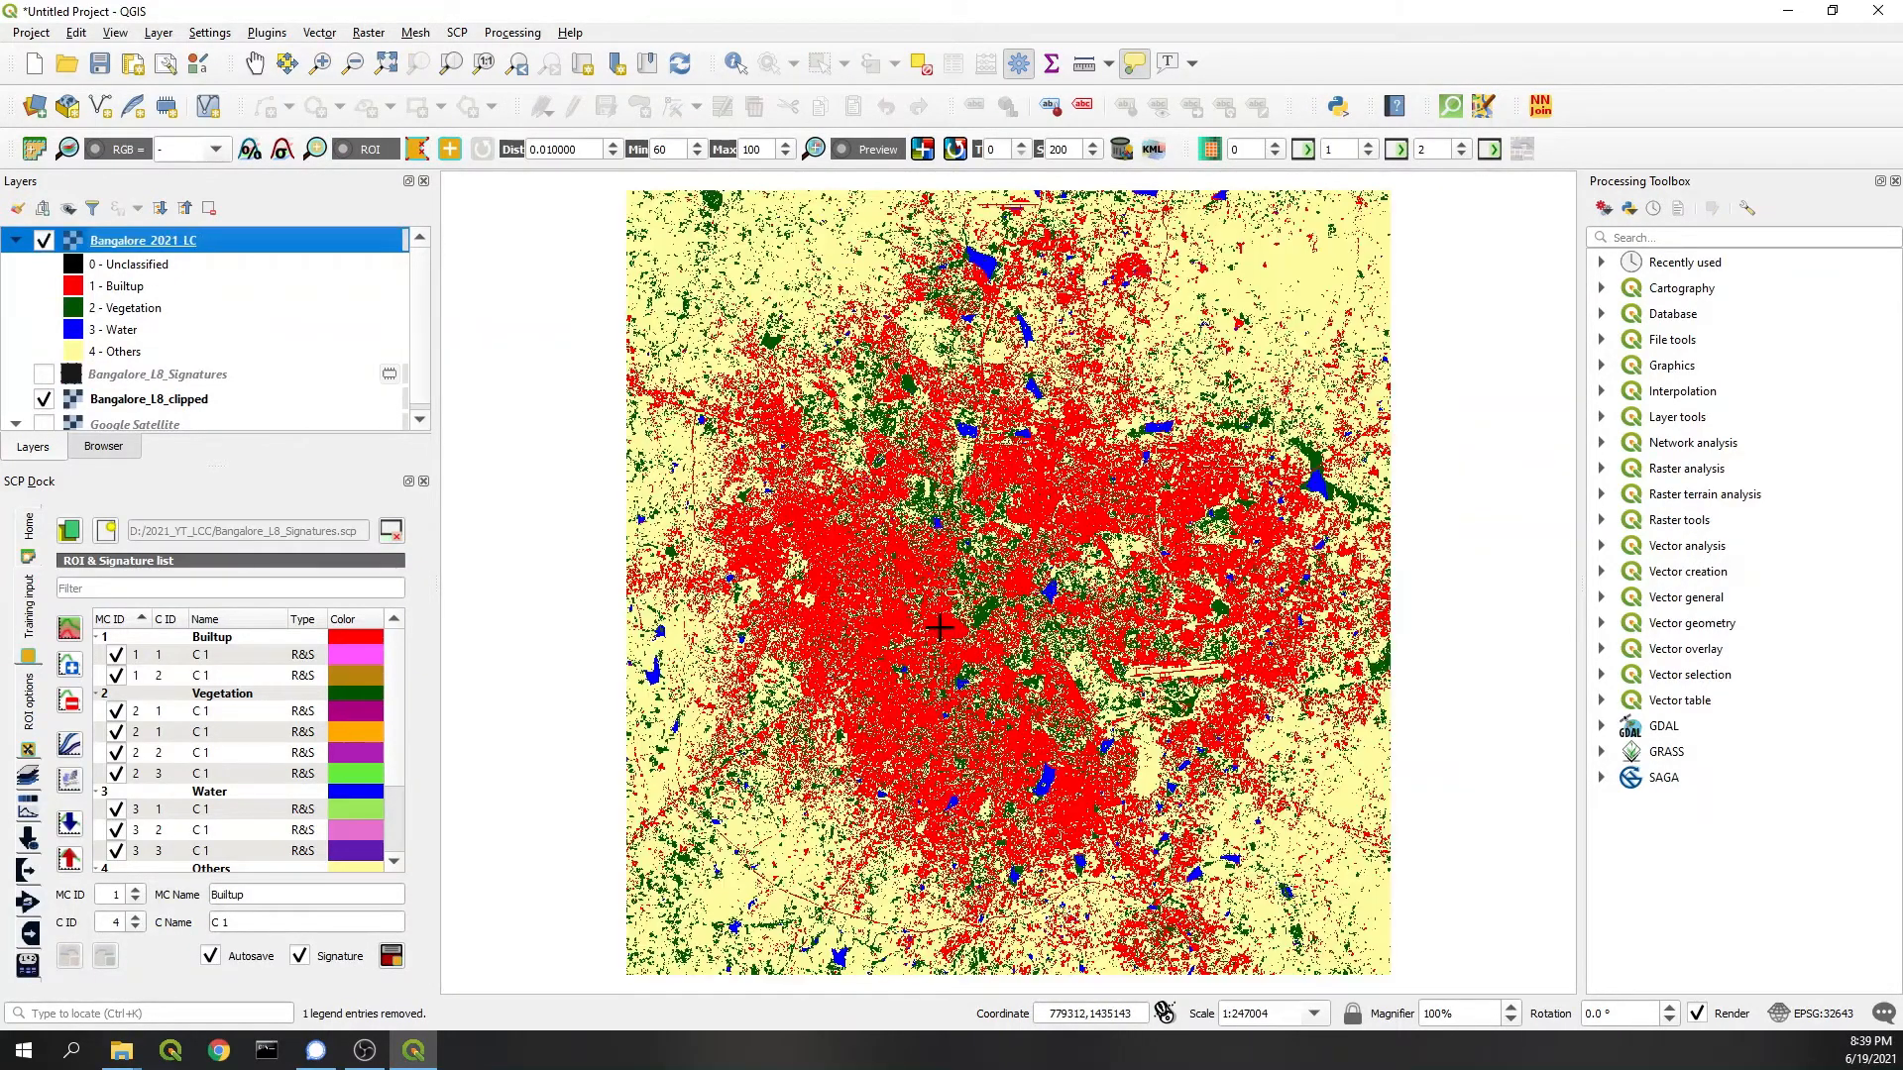
left_click_drag(946, 702, 911, 682)
scroll(1101, 330, "up", 2)
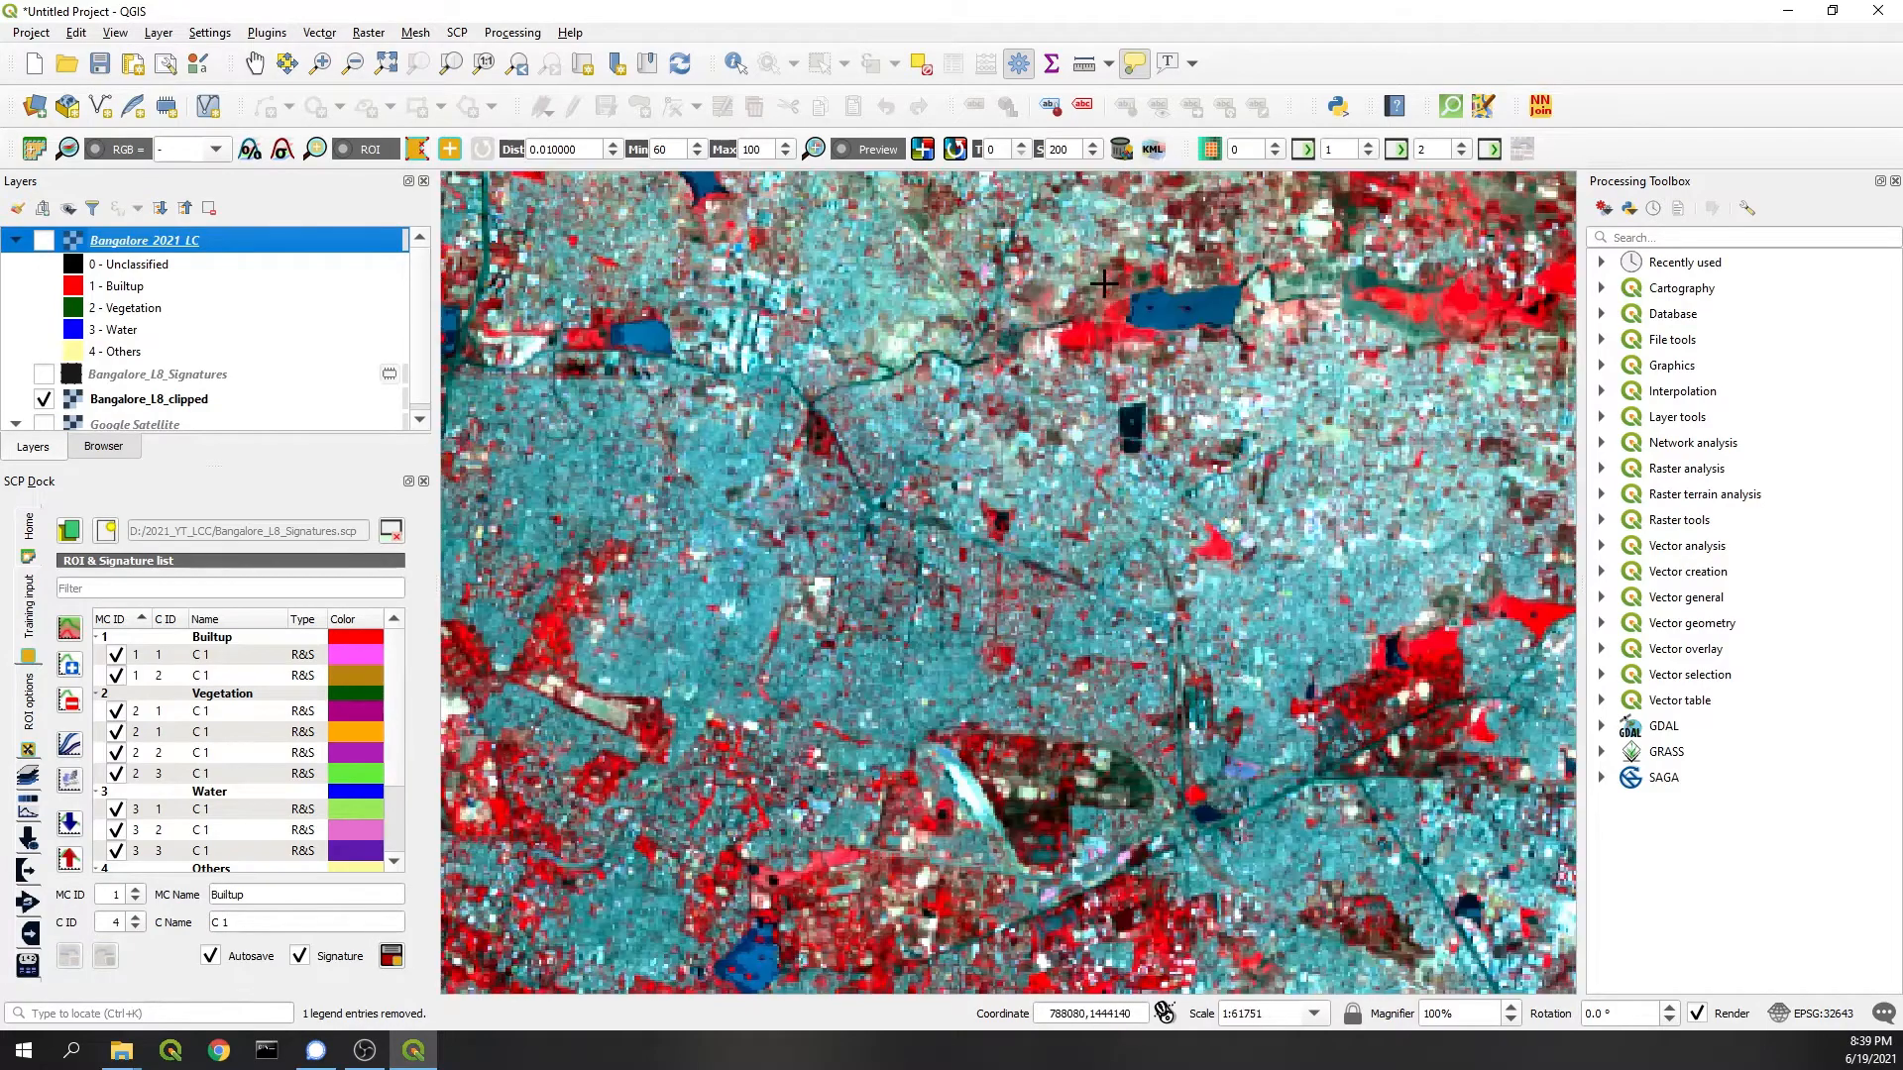
scroll(1040, 294, "down", 1)
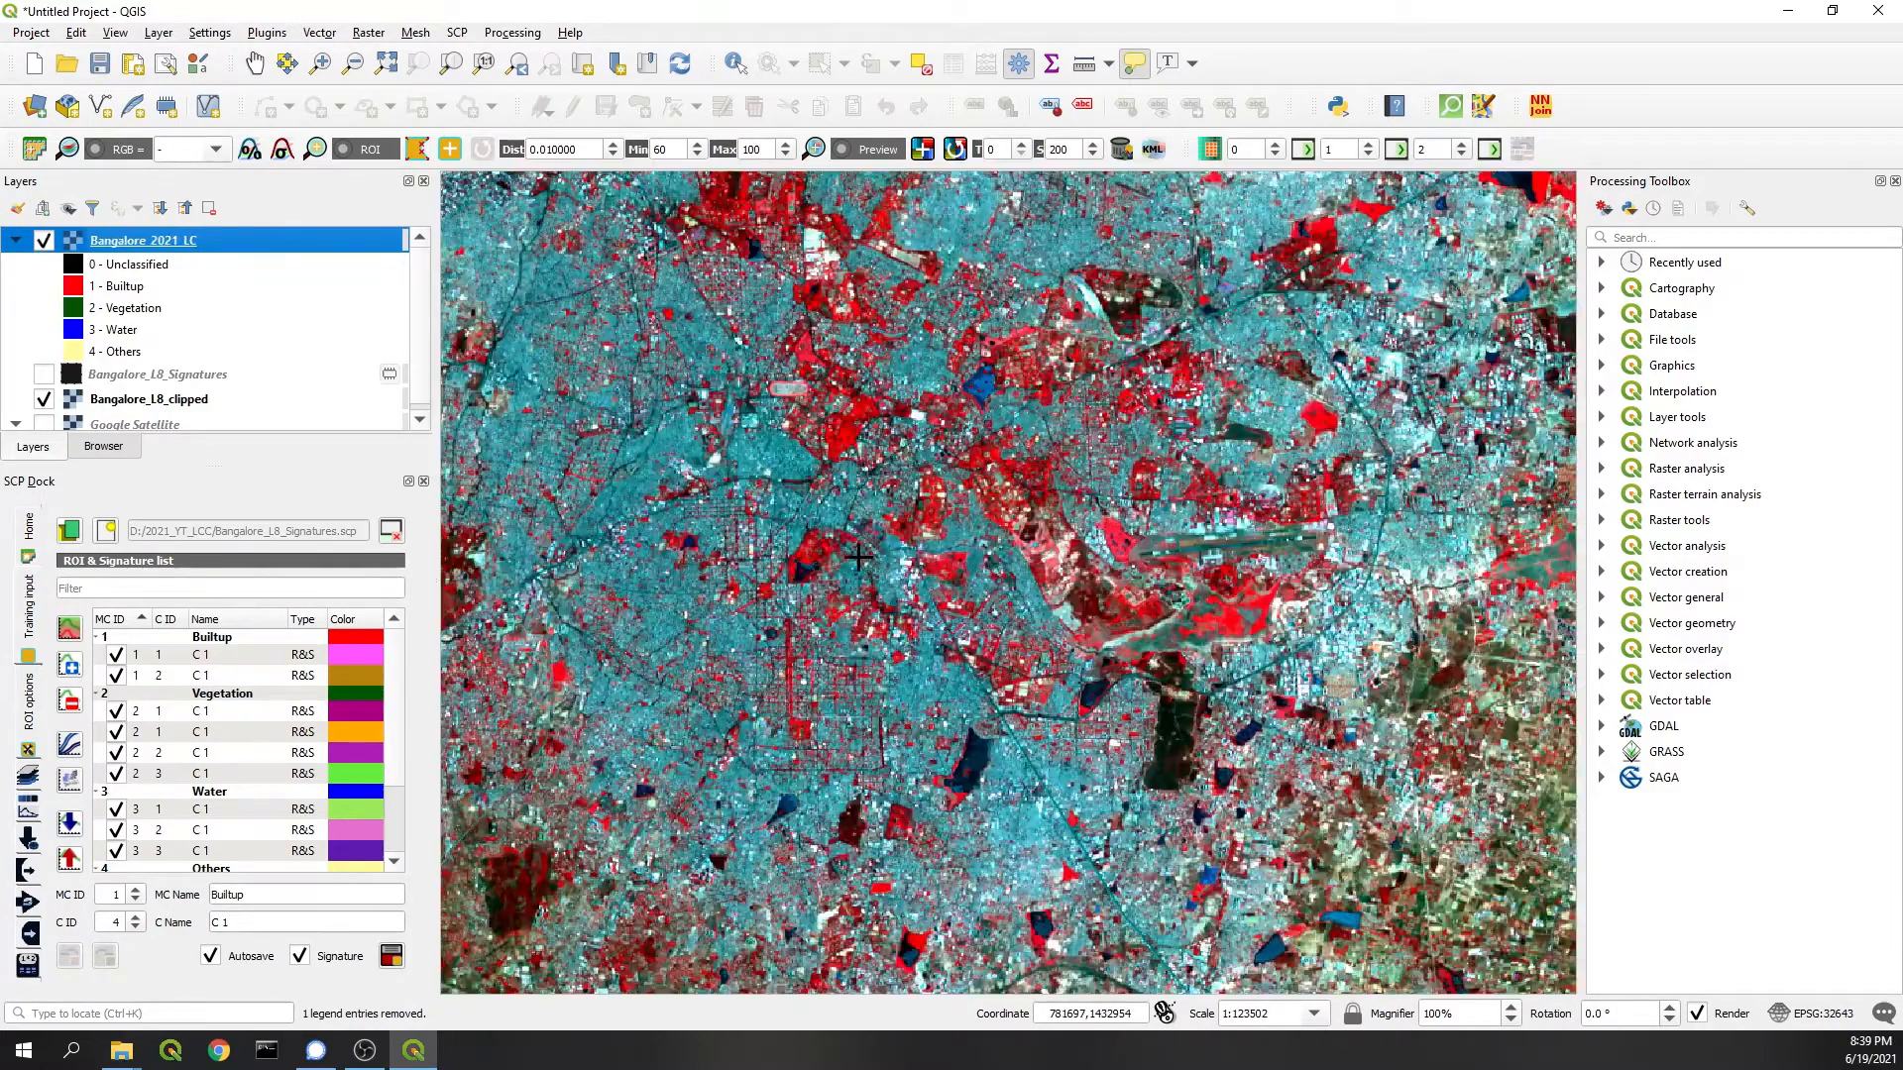
scroll(1108, 550, "down", 1)
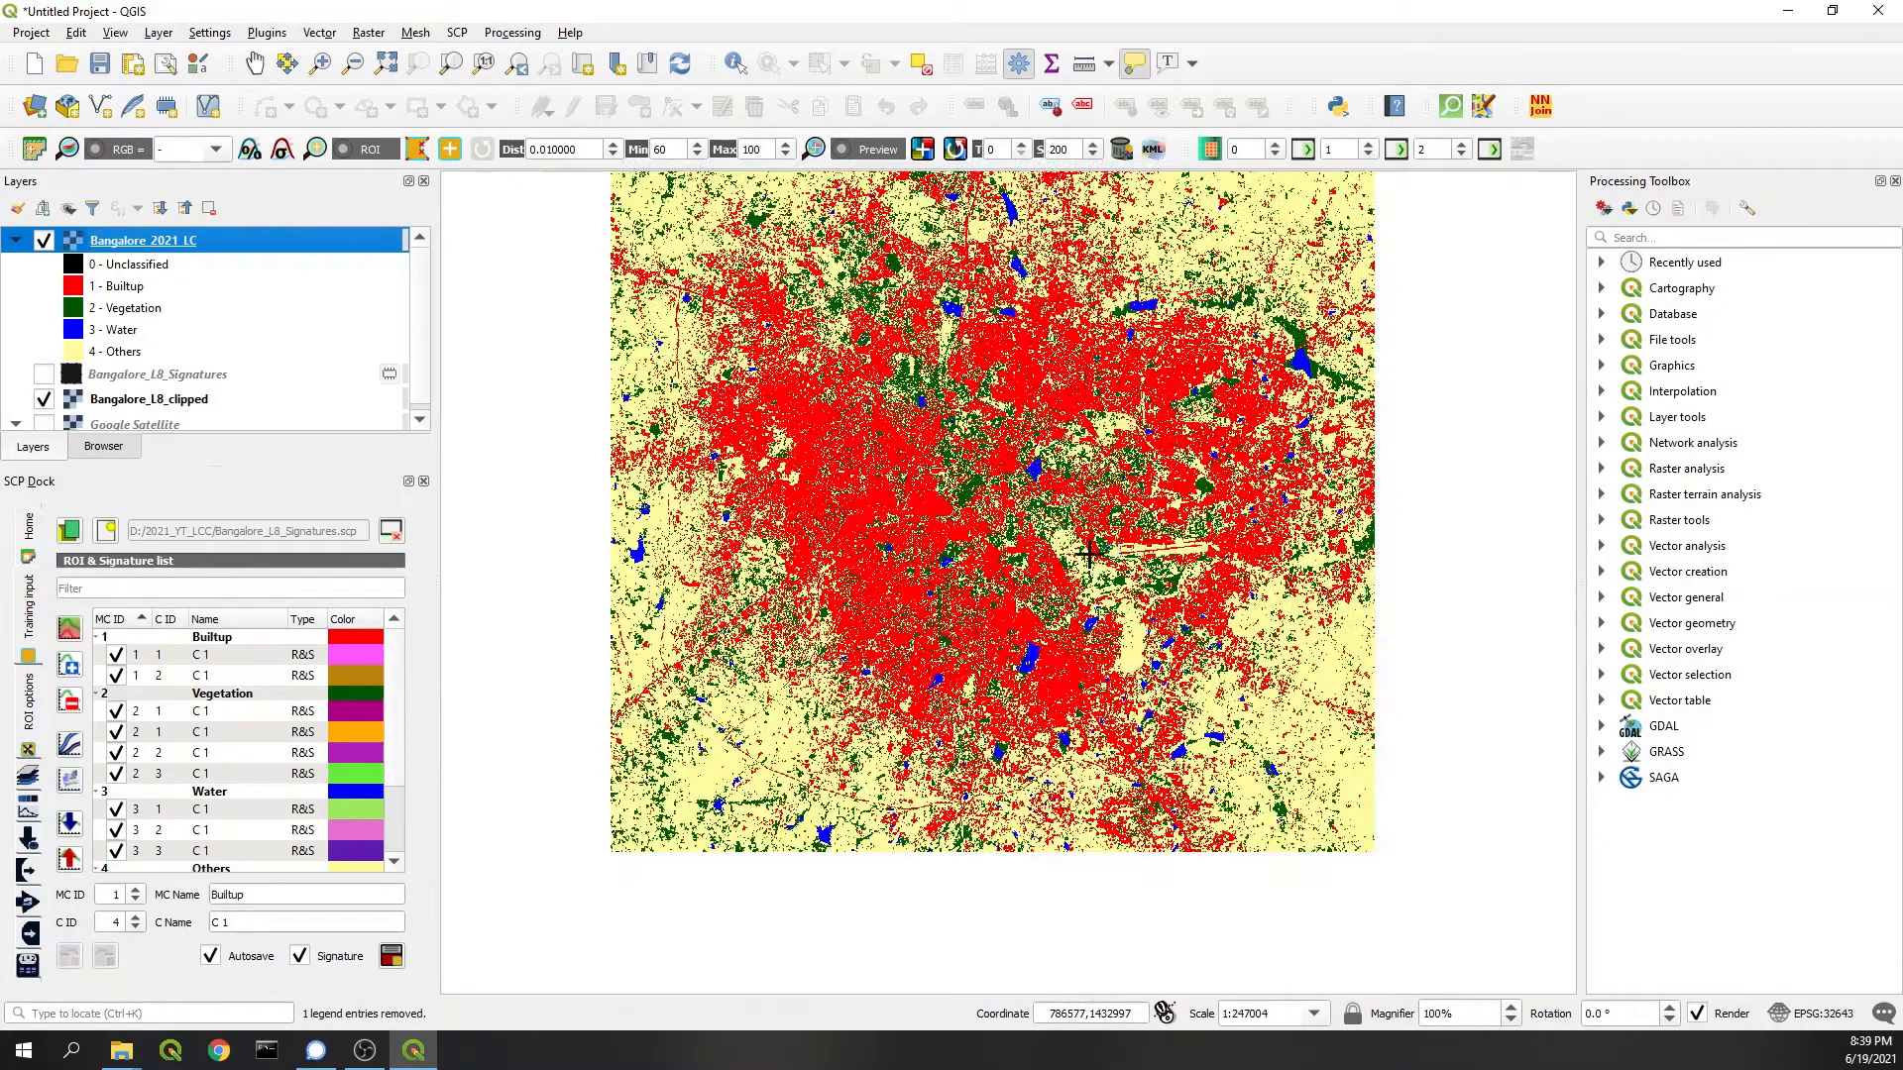
scroll(684, 365, "up", 1)
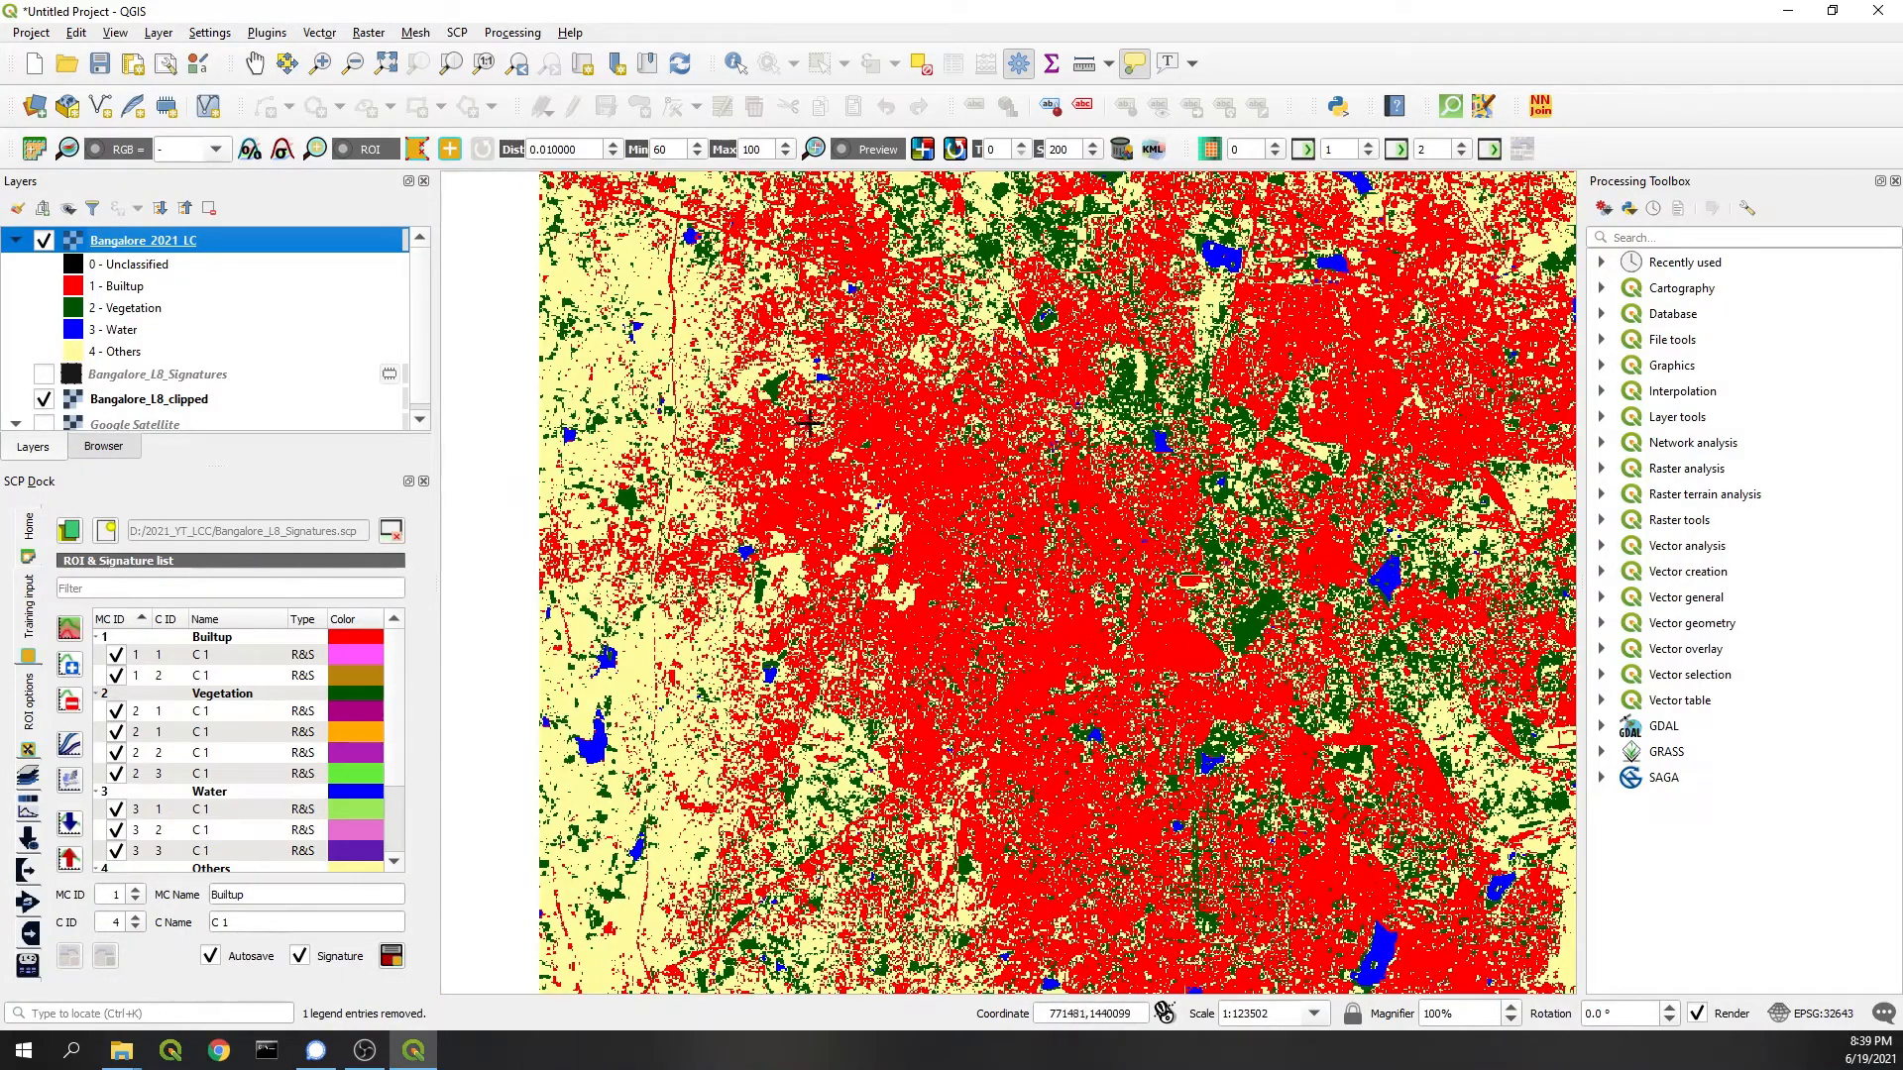
scroll(875, 596, "down", 1)
scroll(892, 570, "up", 1)
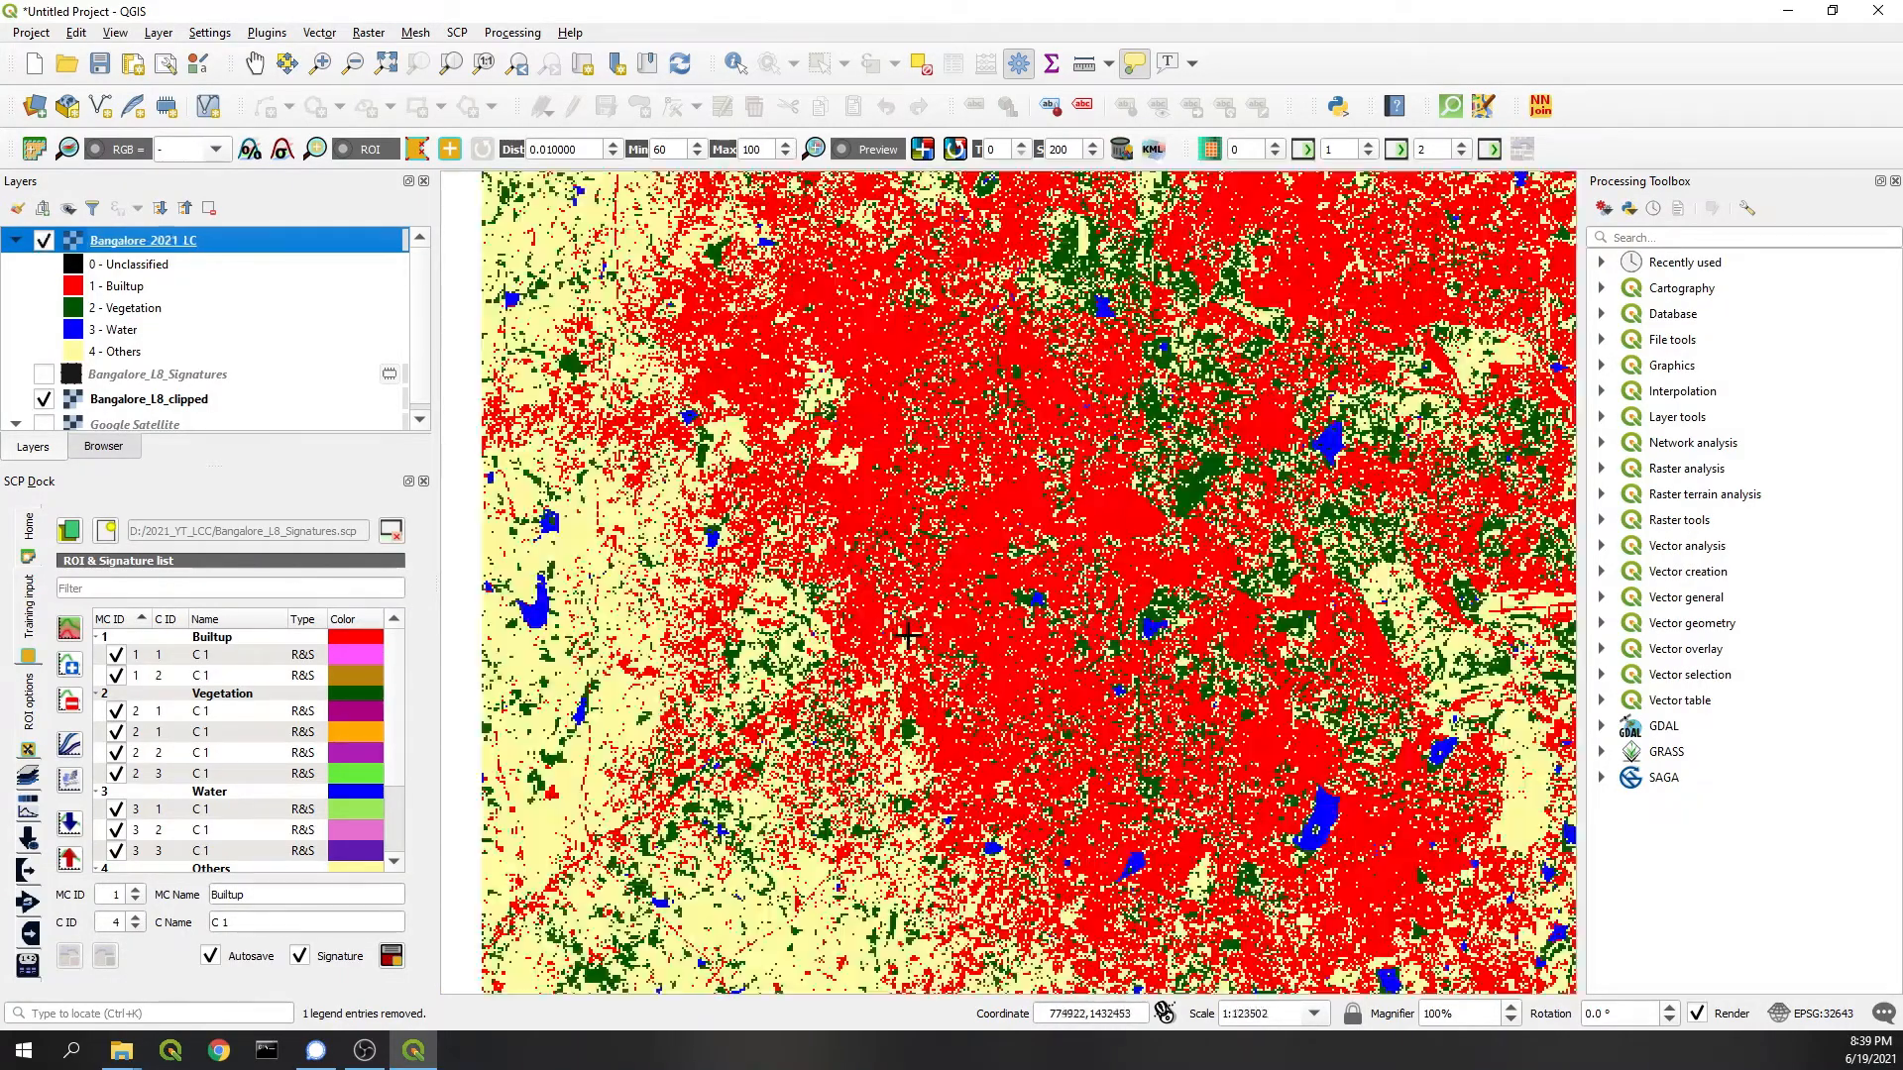
scroll(865, 502, "down", 1)
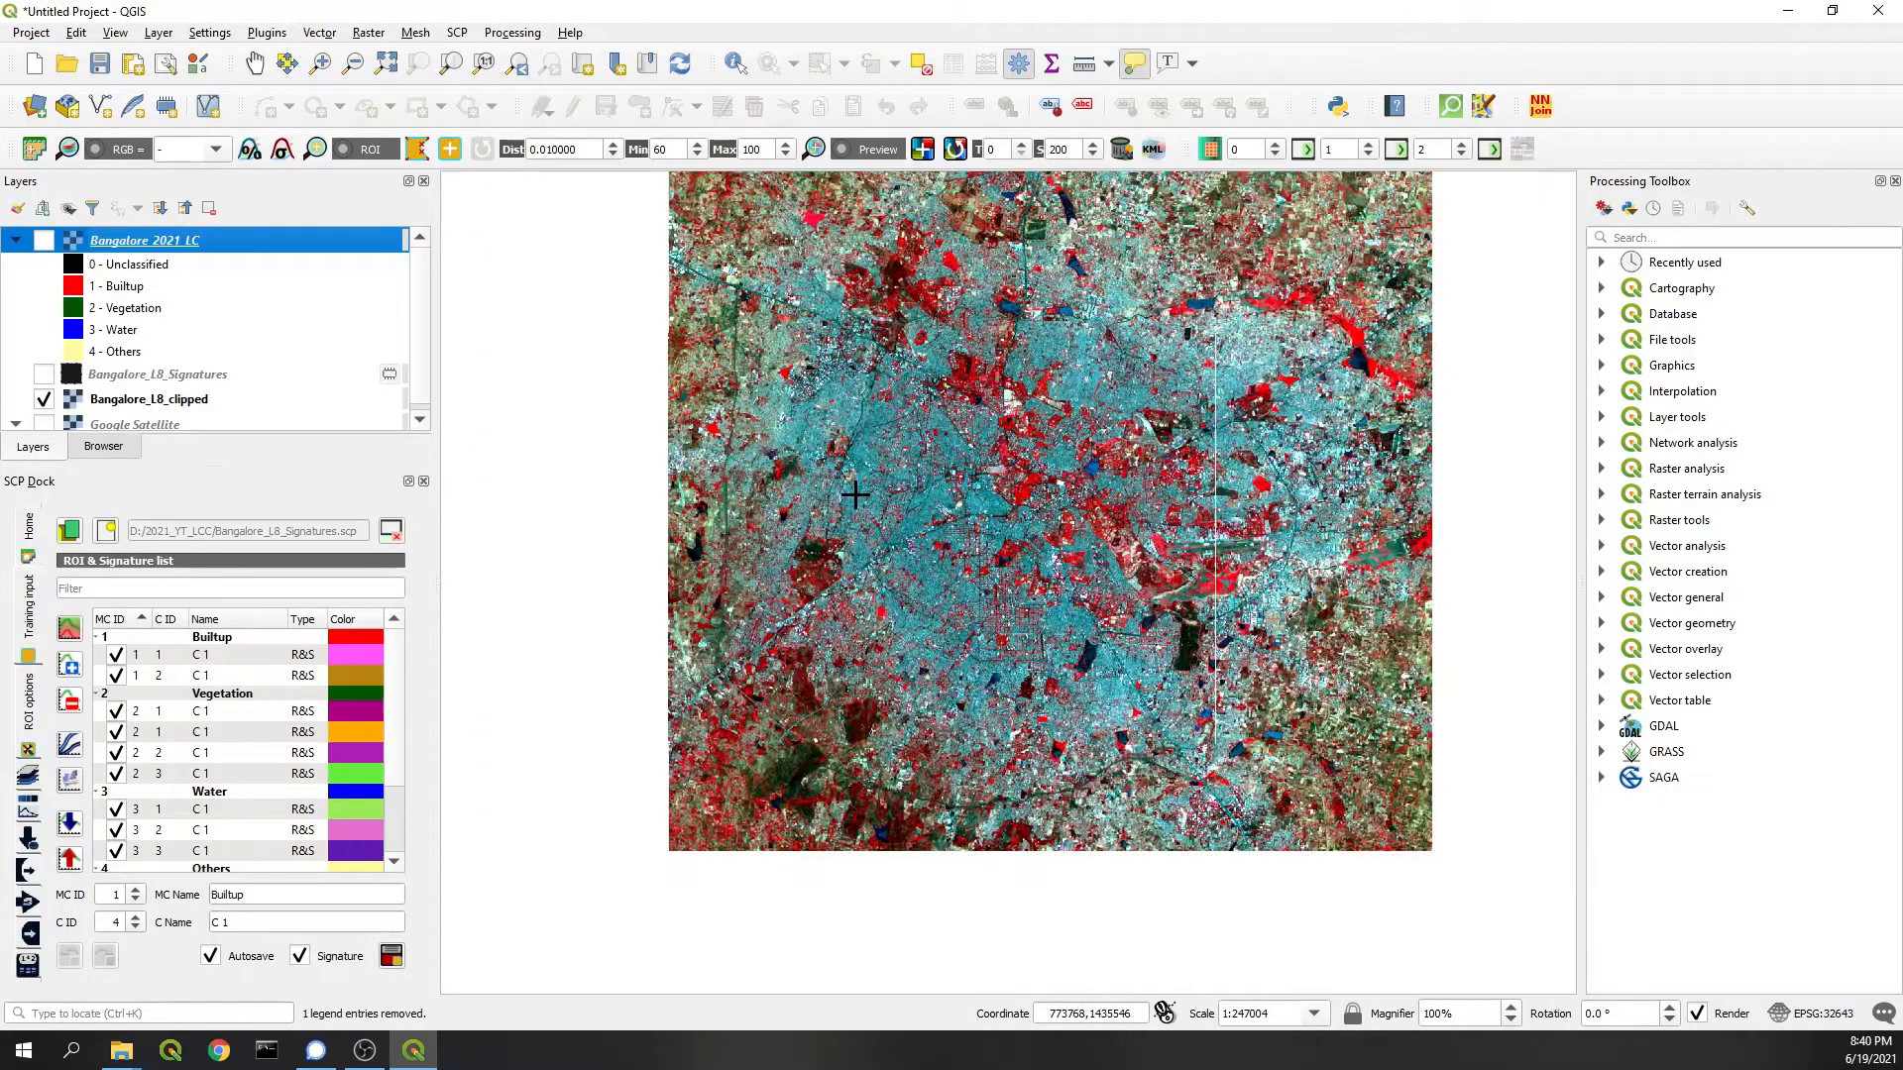
scroll(820, 567, "up", 1)
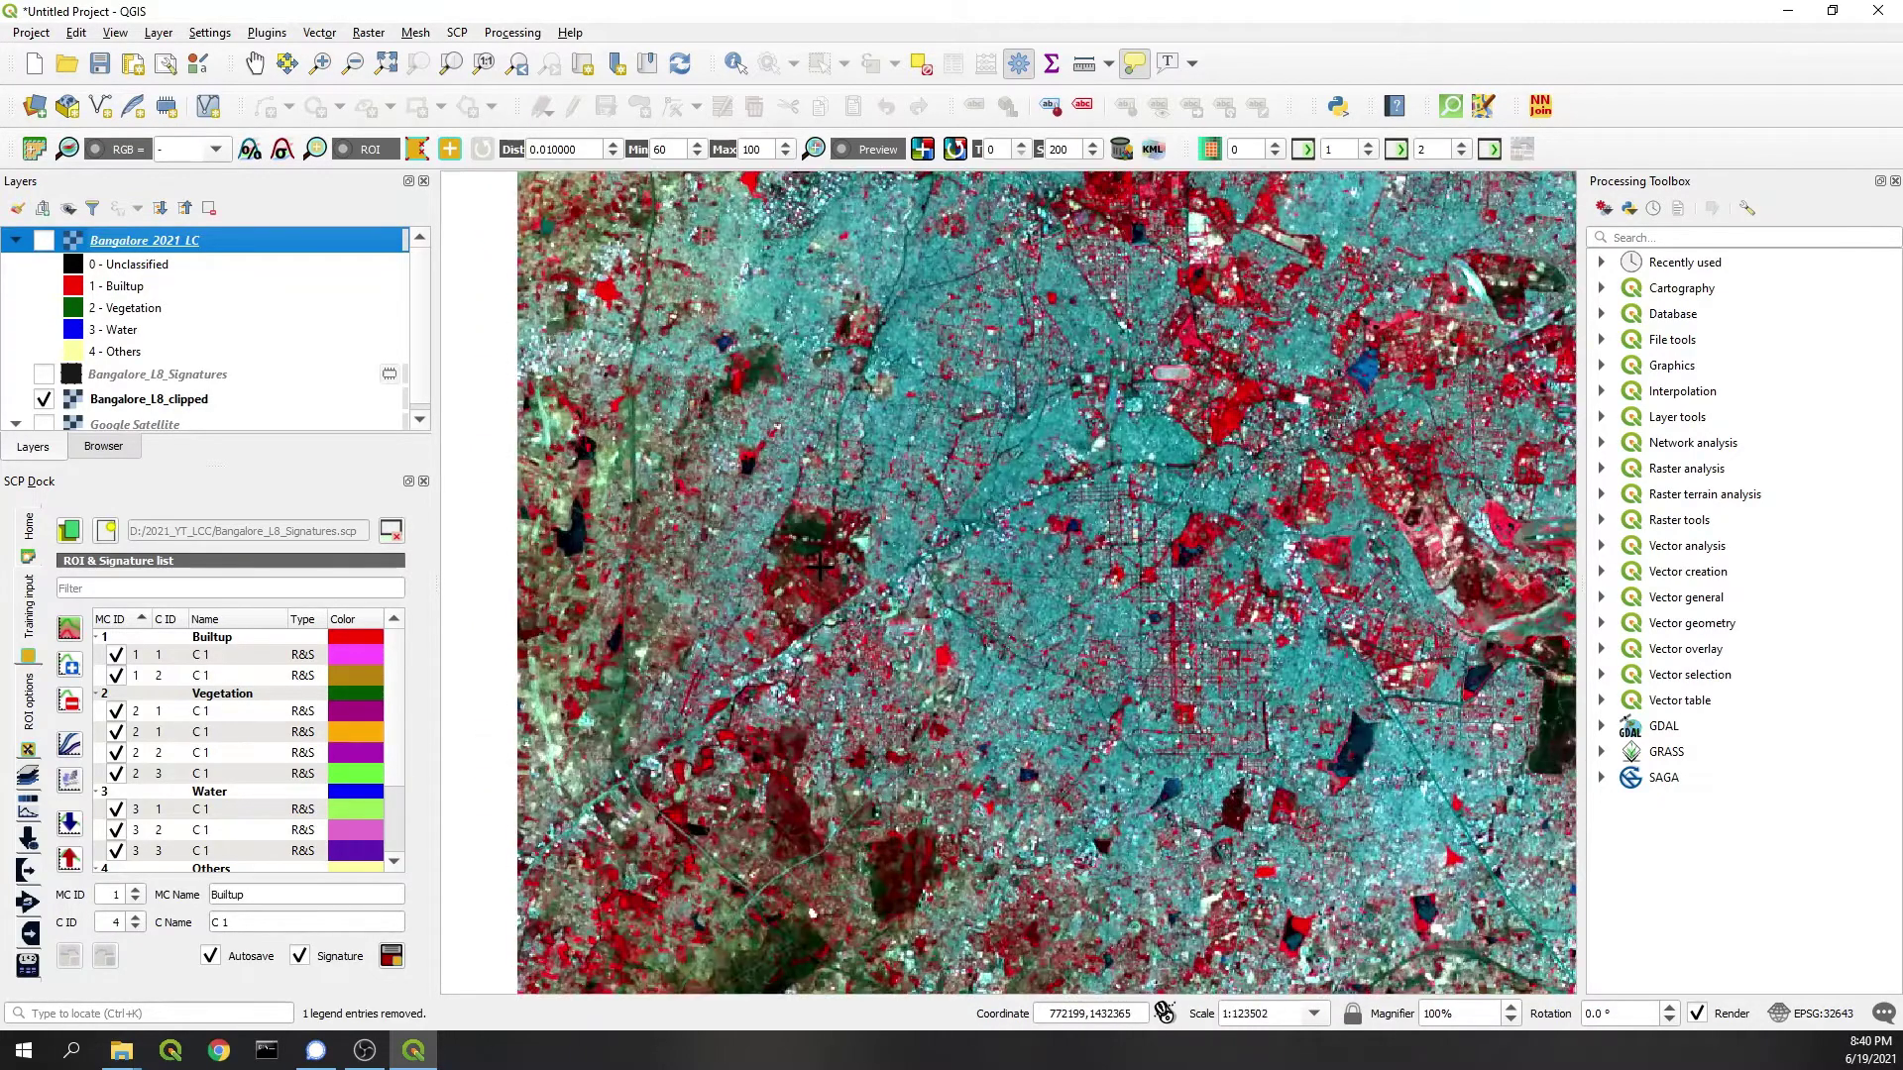
Step: Close the SCP dock and remove the Bangalore_L8_Signatures layer from the project
left_click(424, 482)
left_click(155, 375)
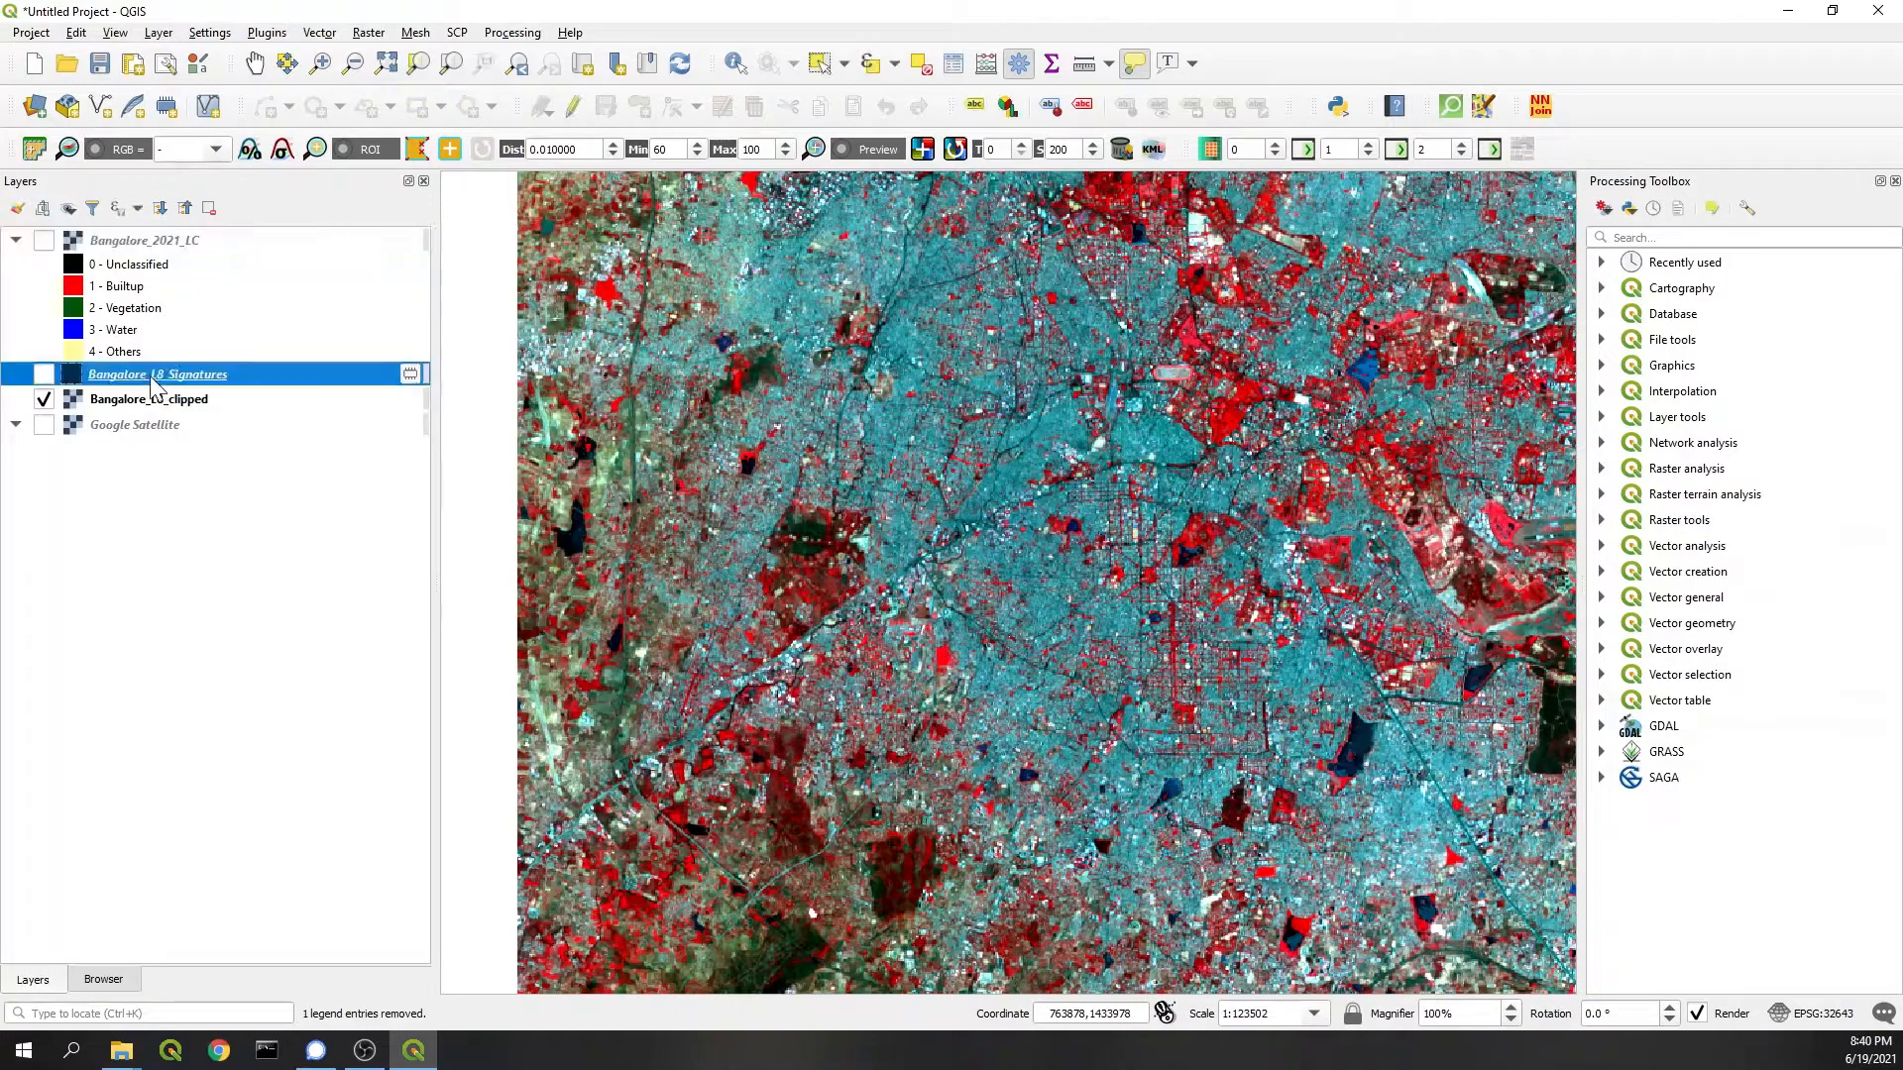
right_click(157, 376)
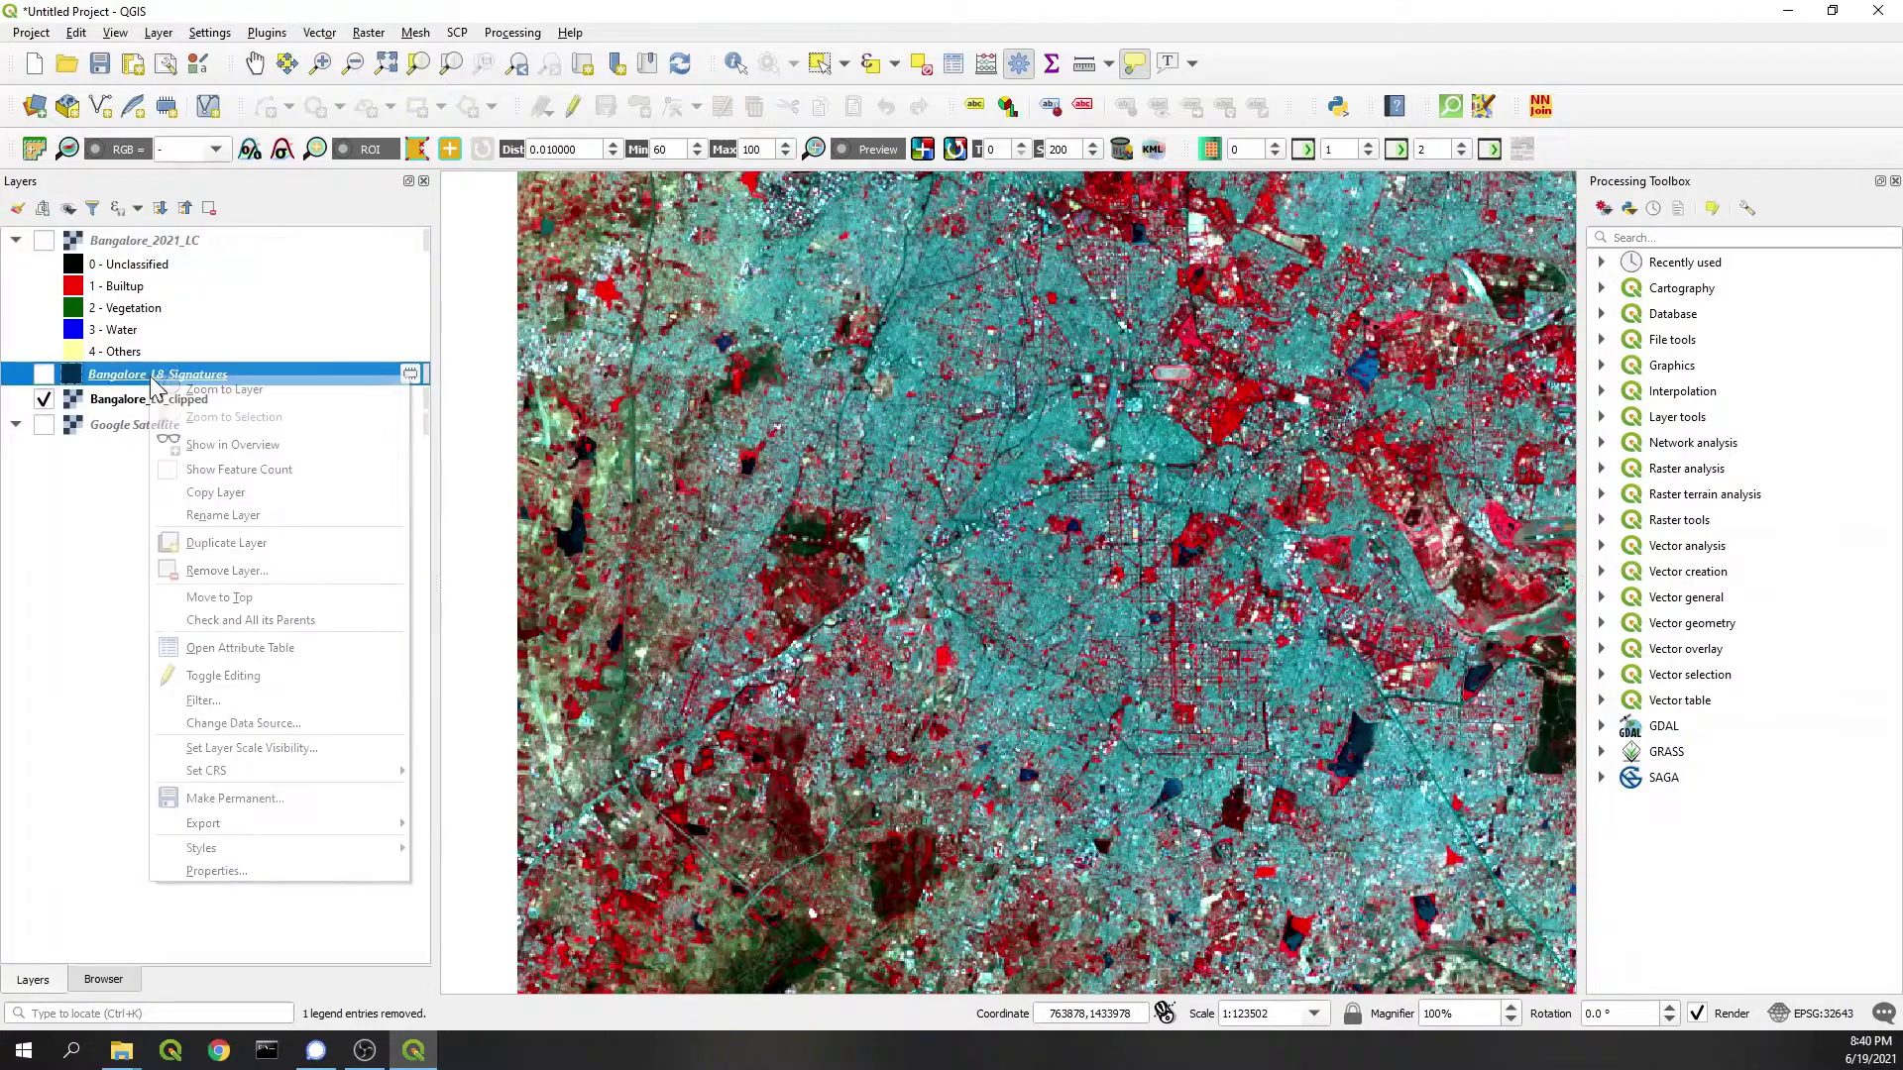
left_click(223, 569)
left_click(935, 558)
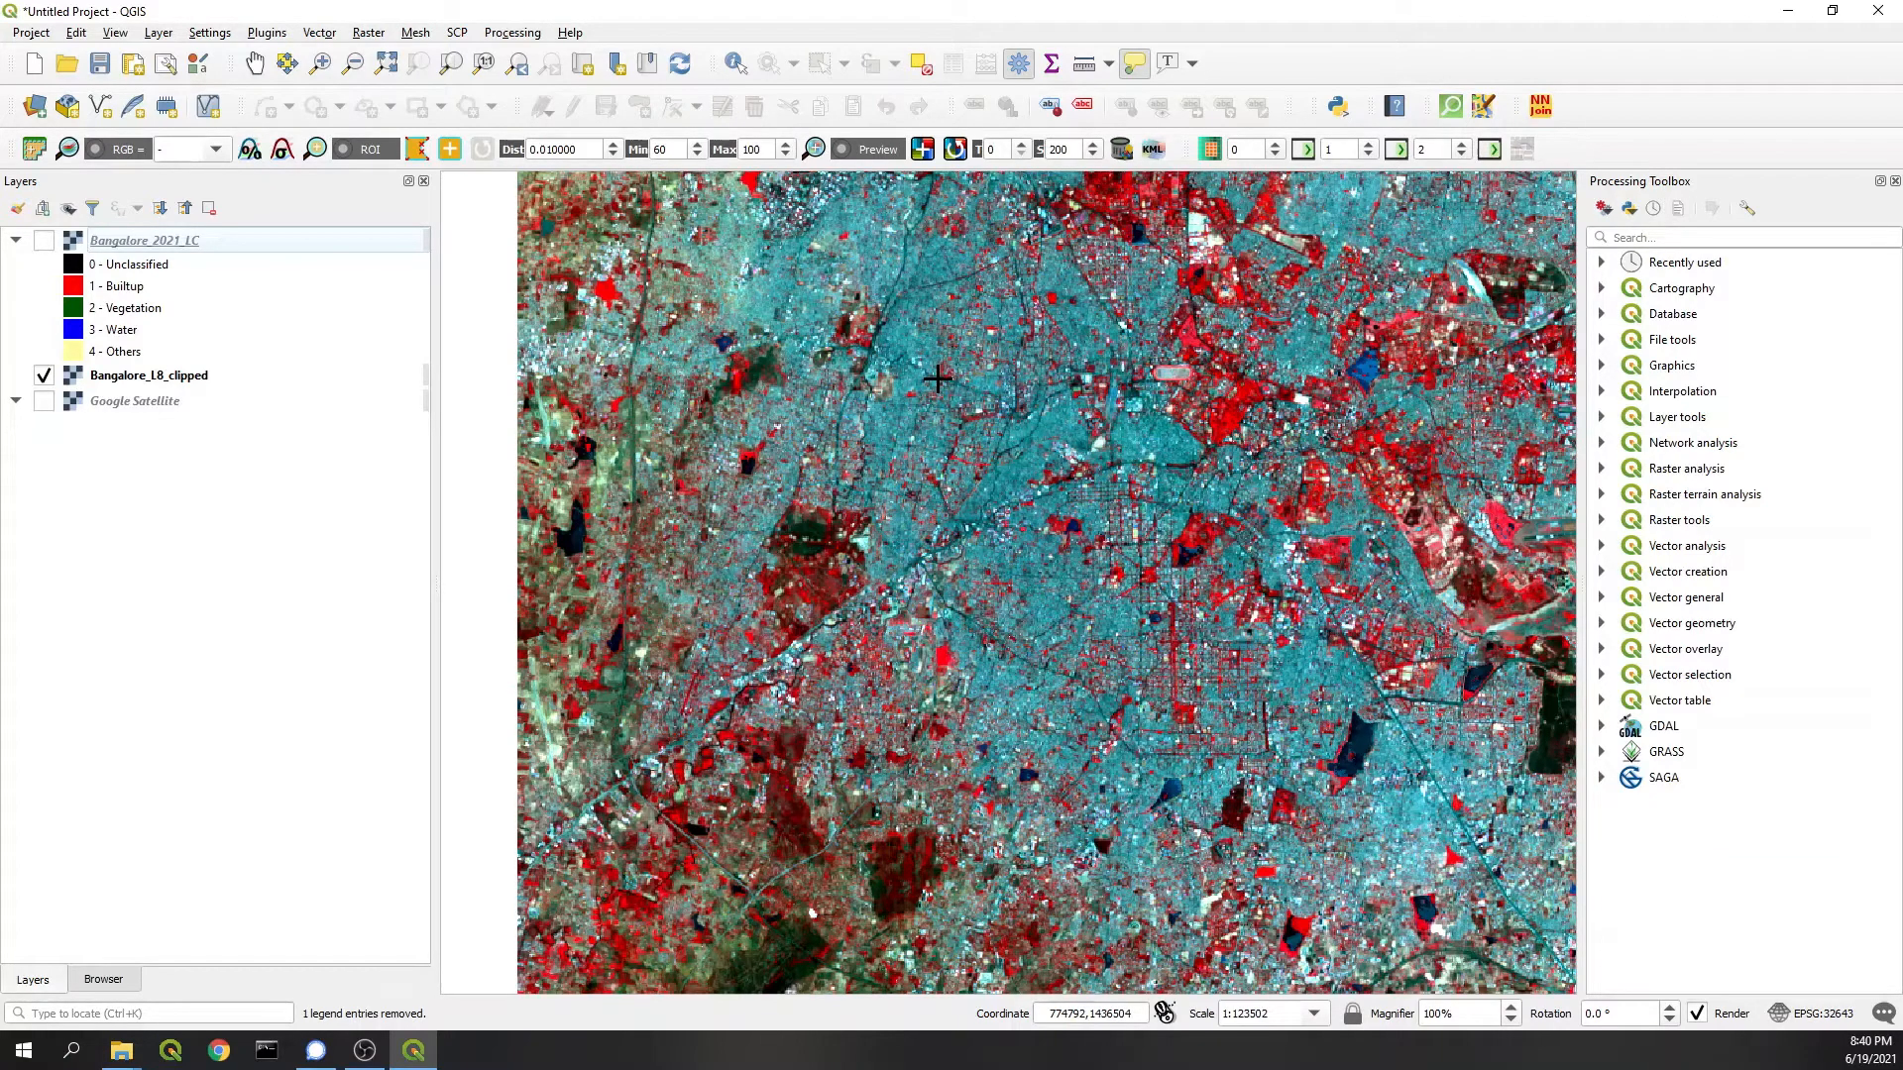
Step: Turn the Bangalore_2021_LC land cover map's display back on
left_click(42, 240)
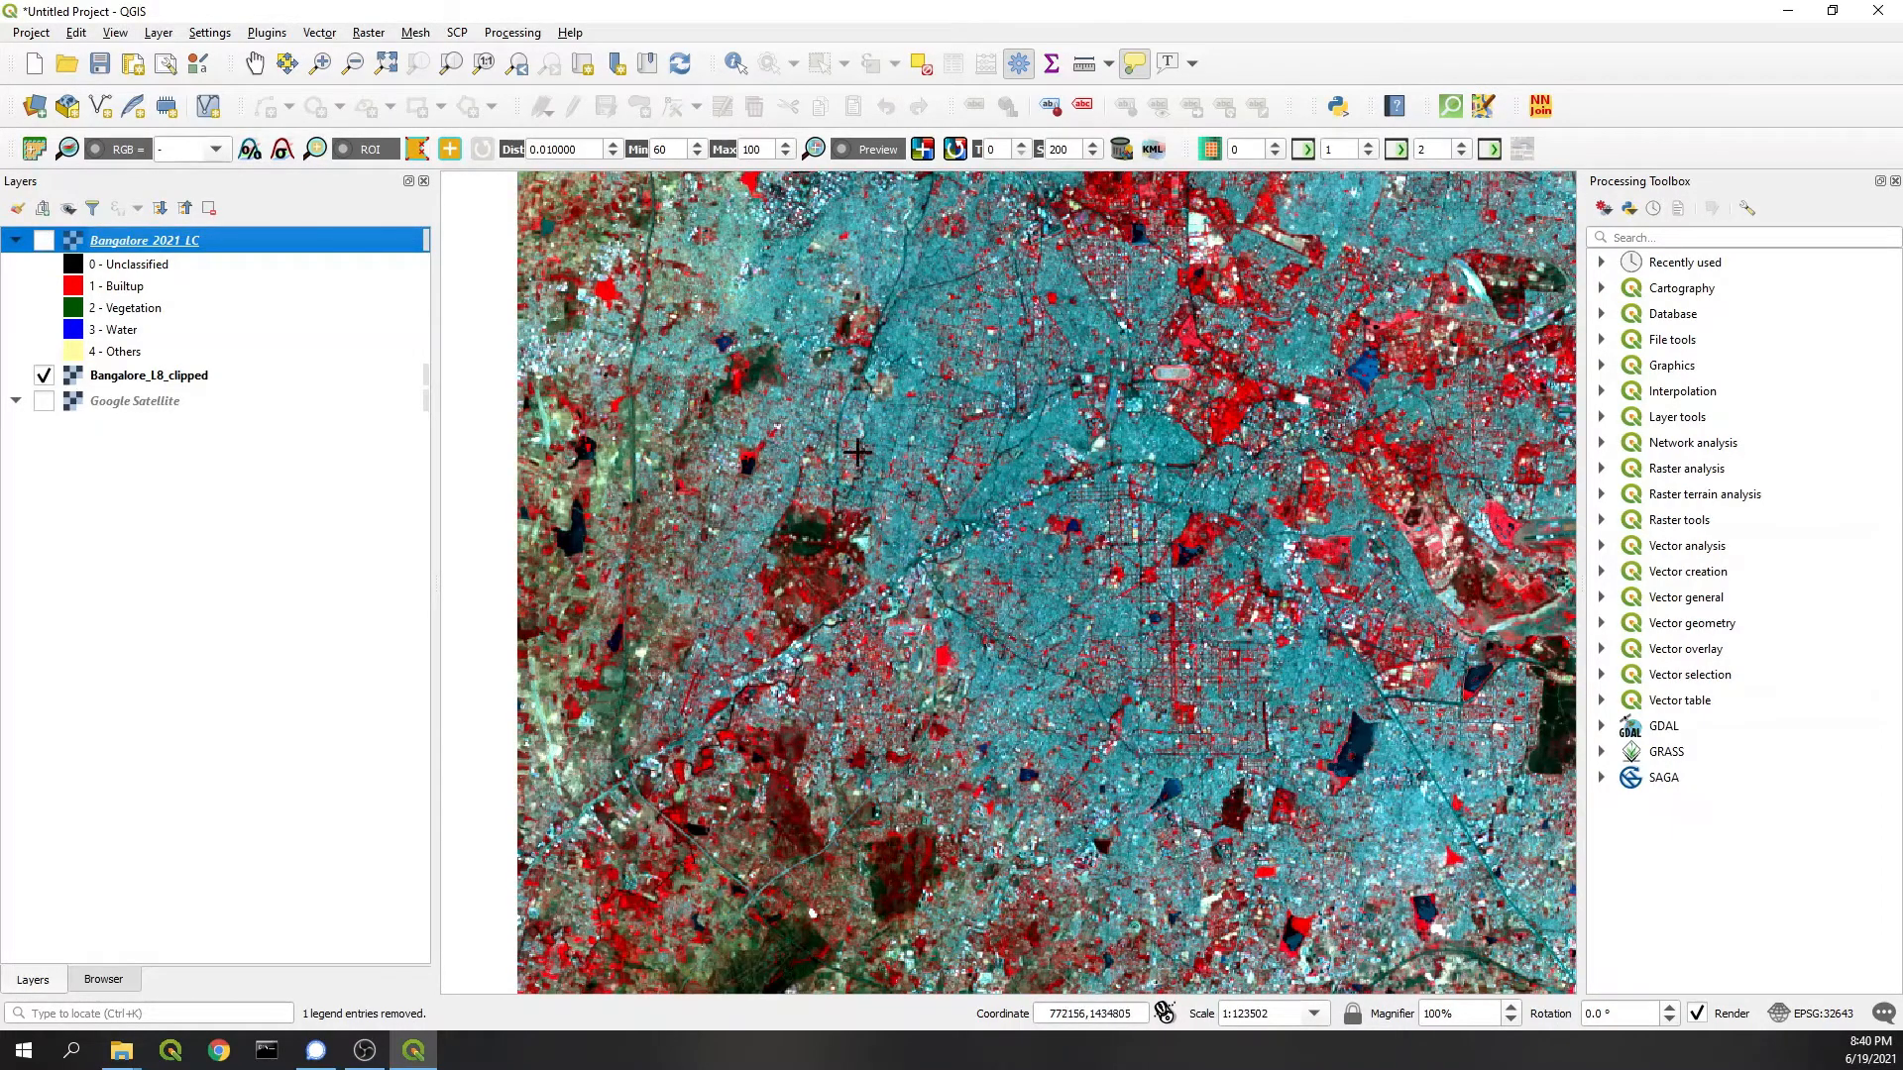
key("space")
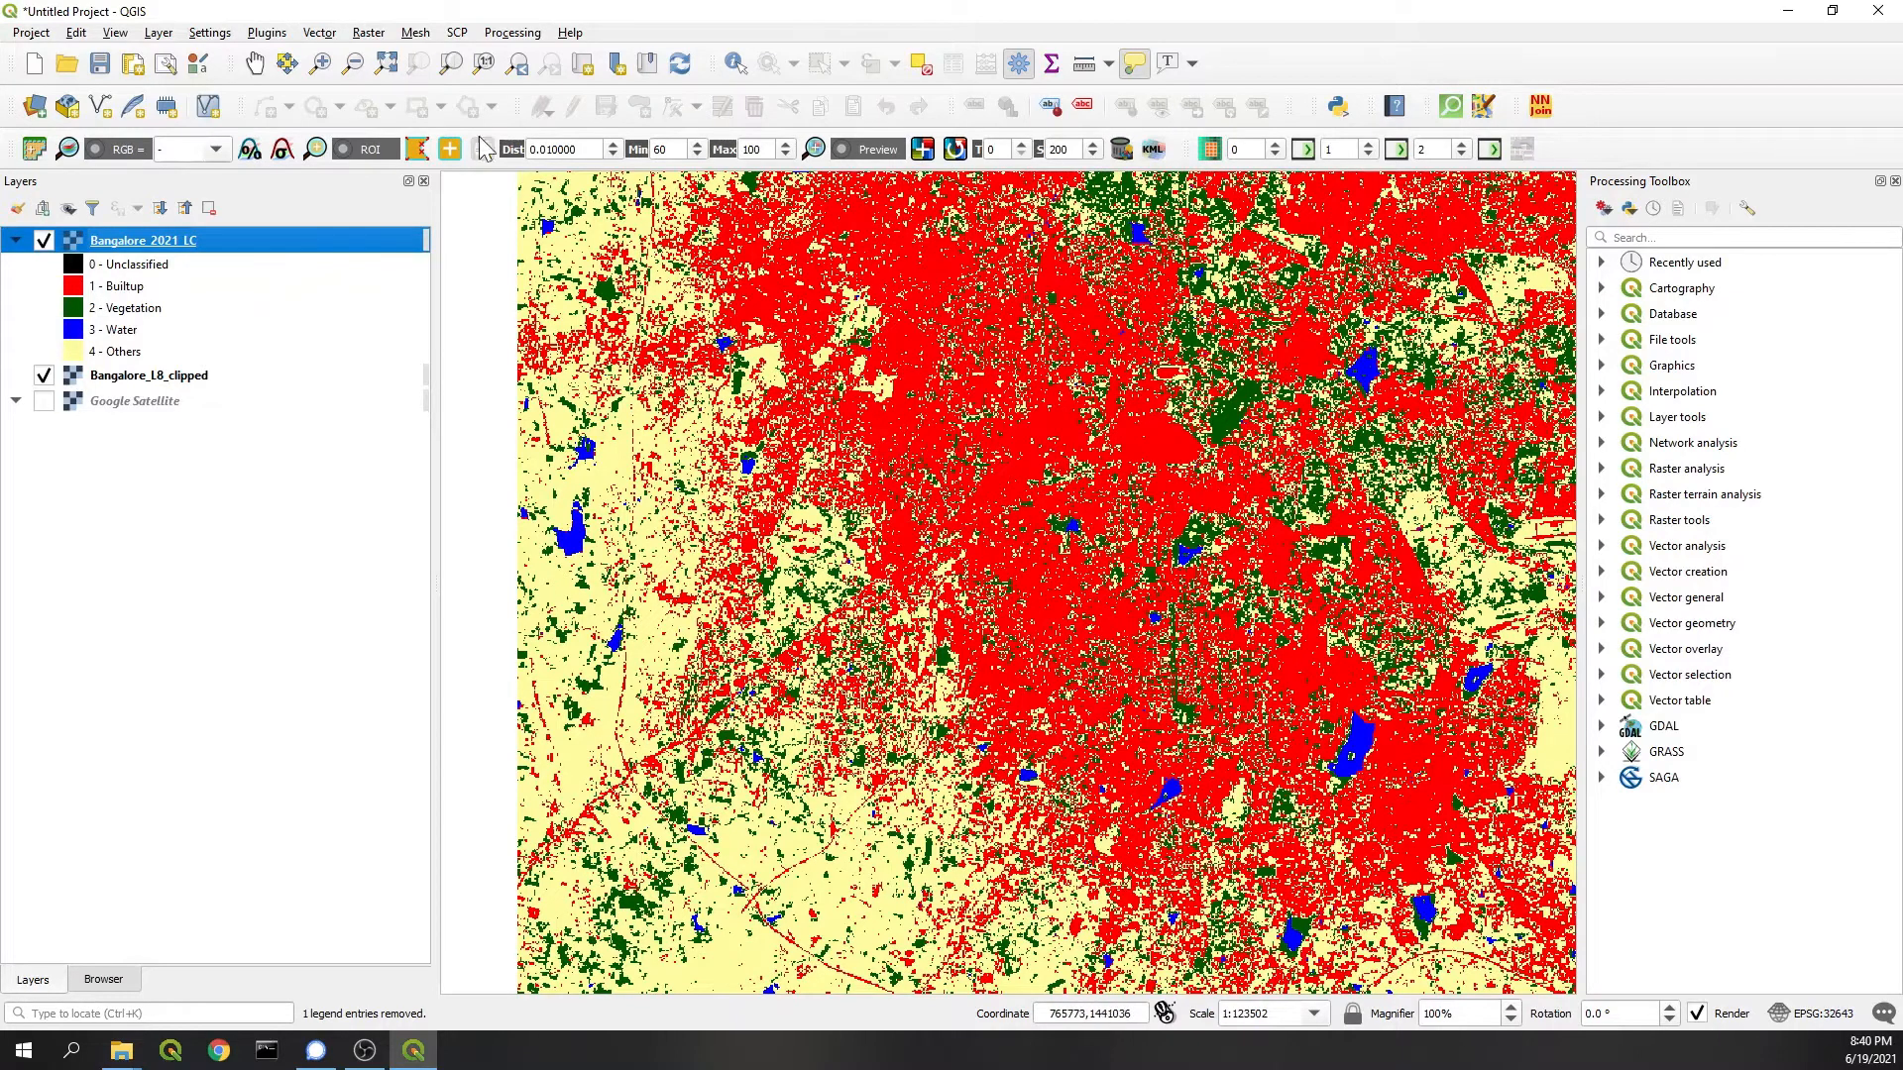
Step: In the Raster Calculator, build ( band5 − band4 ) / ( band5 + band4 from the Landsat bands
left_click(369, 33)
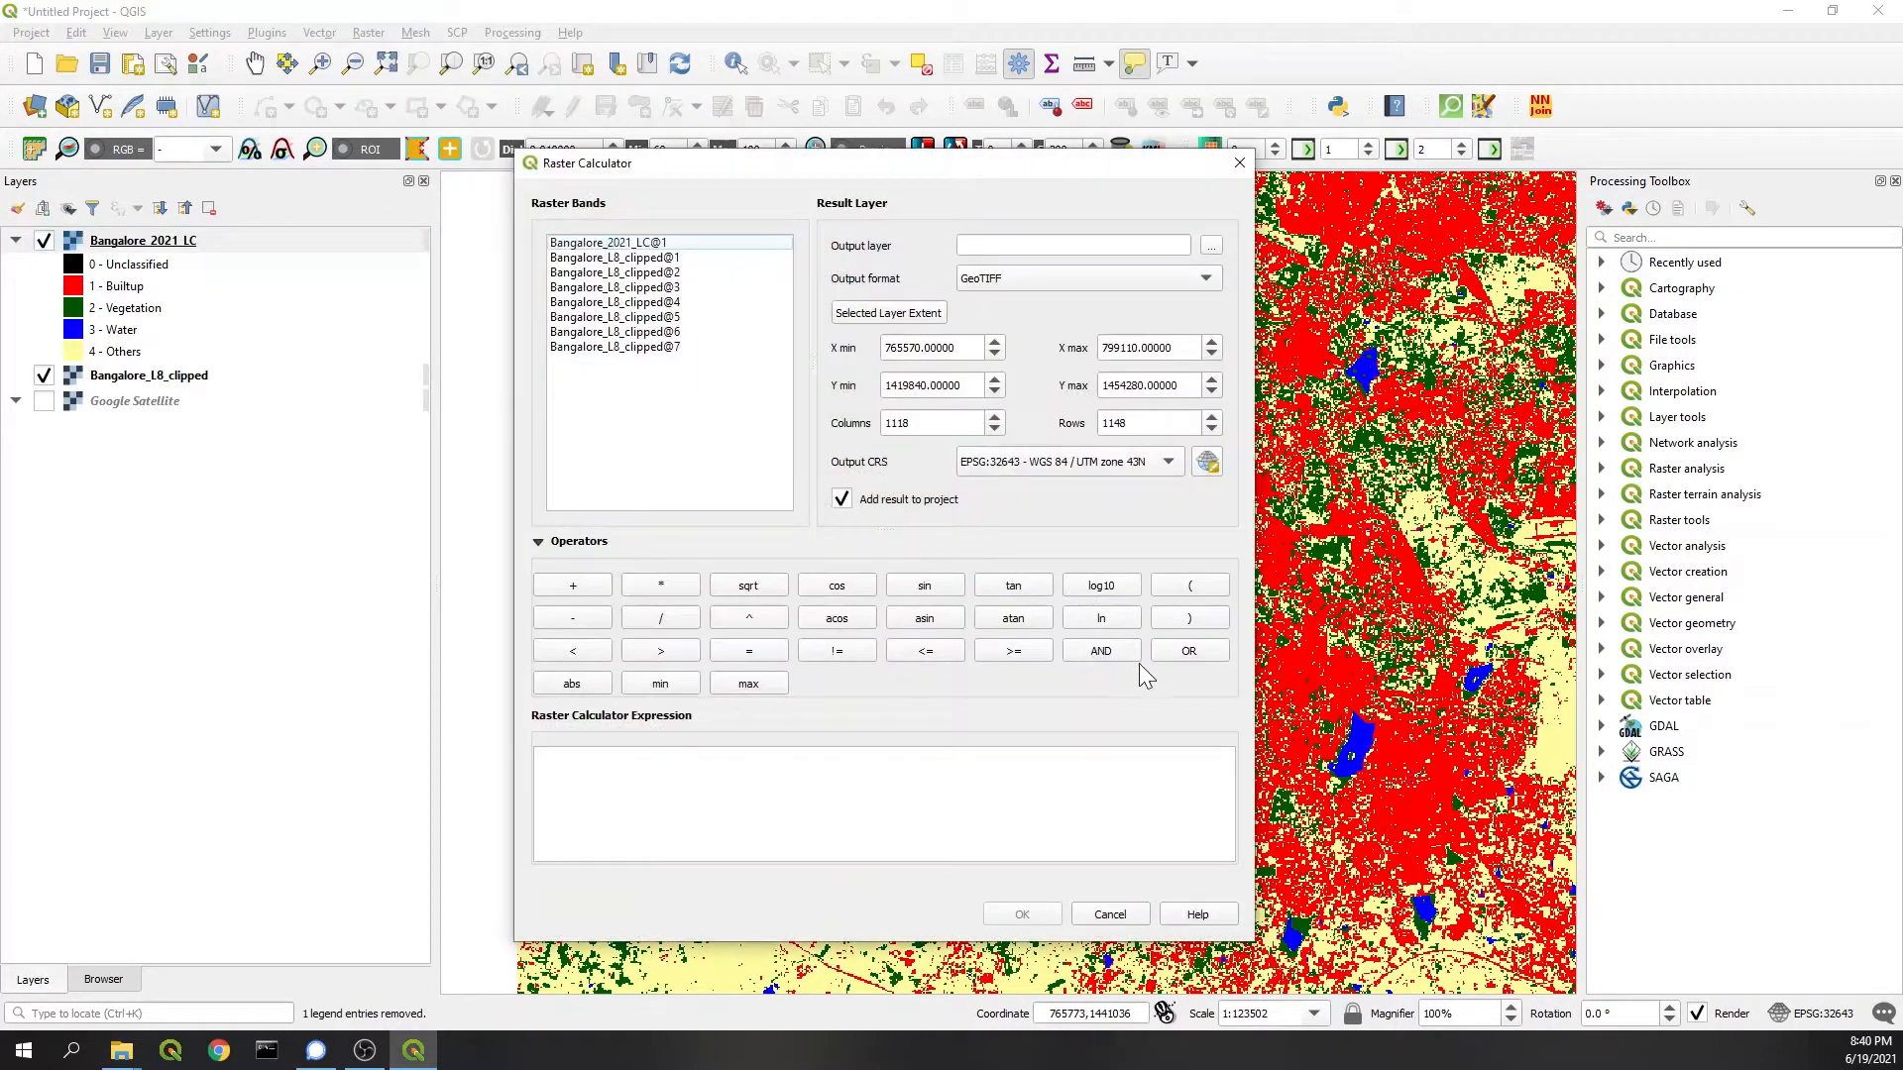
left_click(1202, 590)
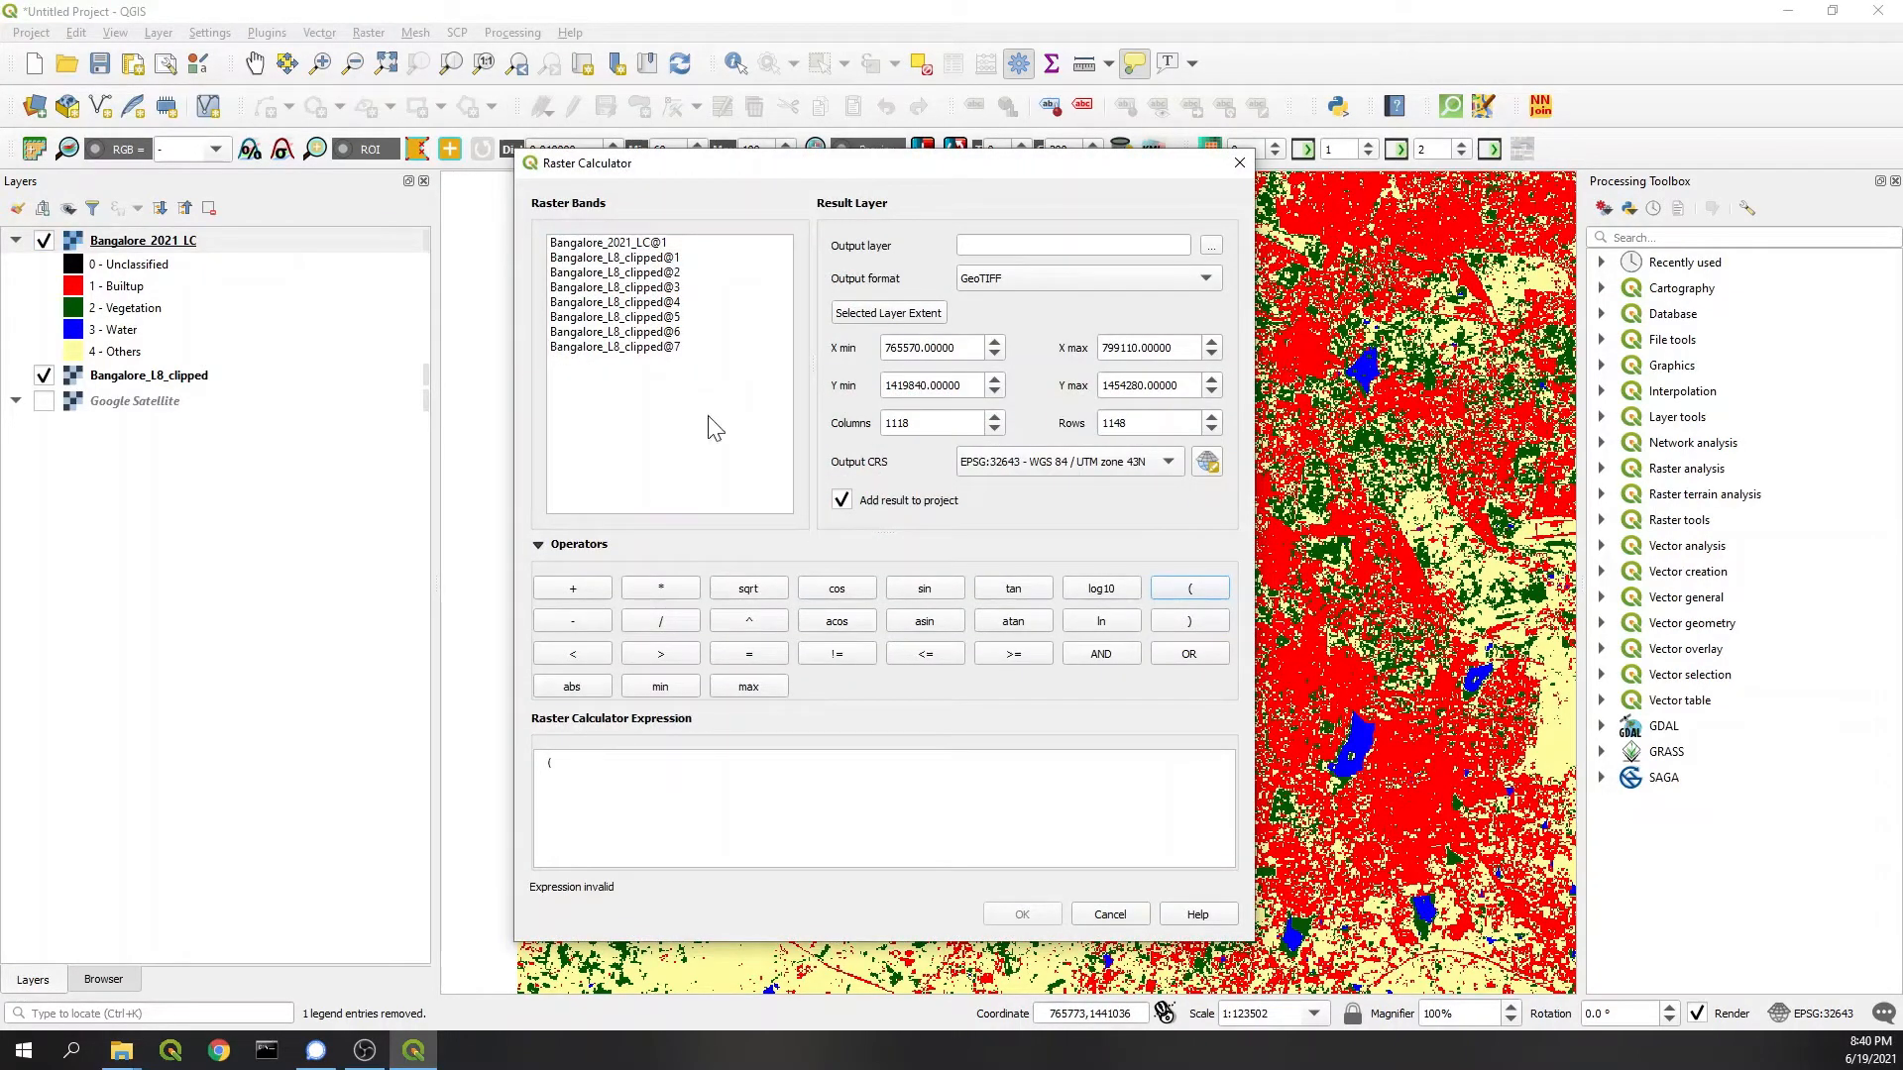
left_click(672, 321)
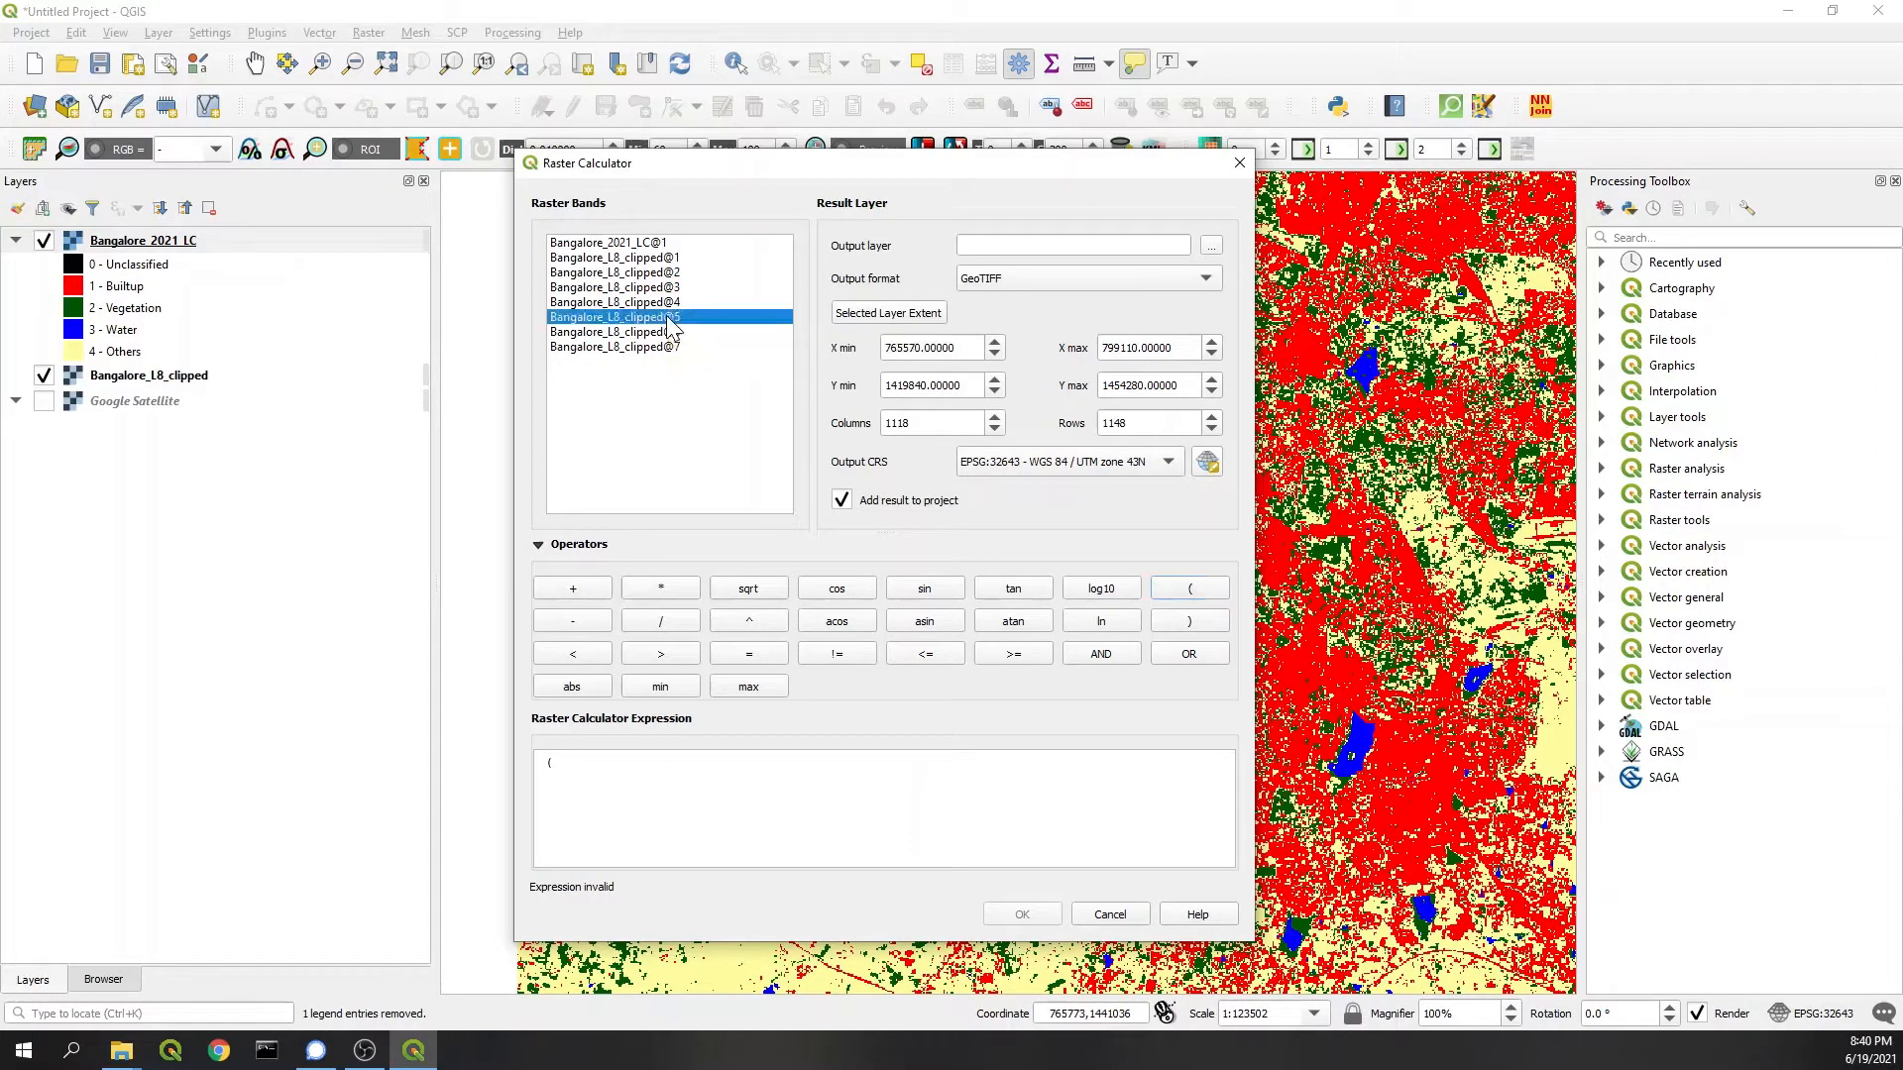
double_click(673, 322)
left_click(572, 621)
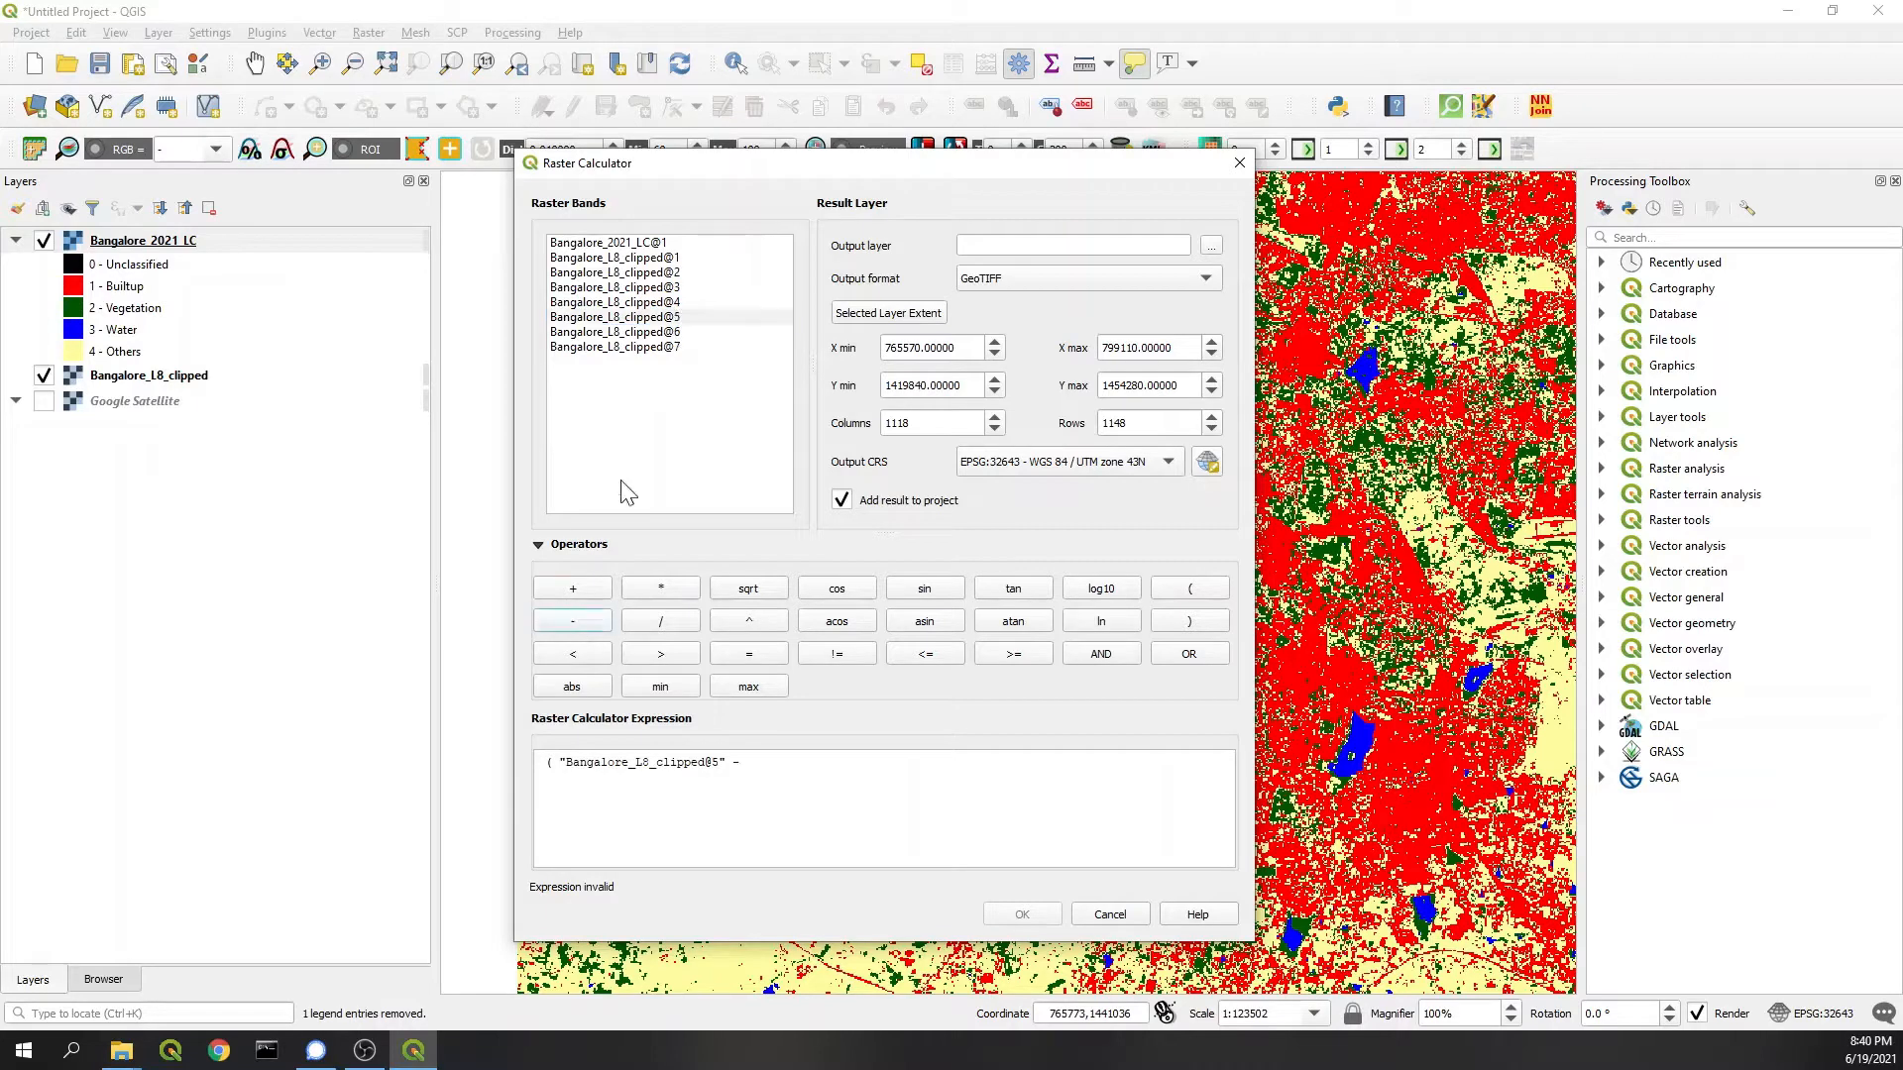
double_click(672, 304)
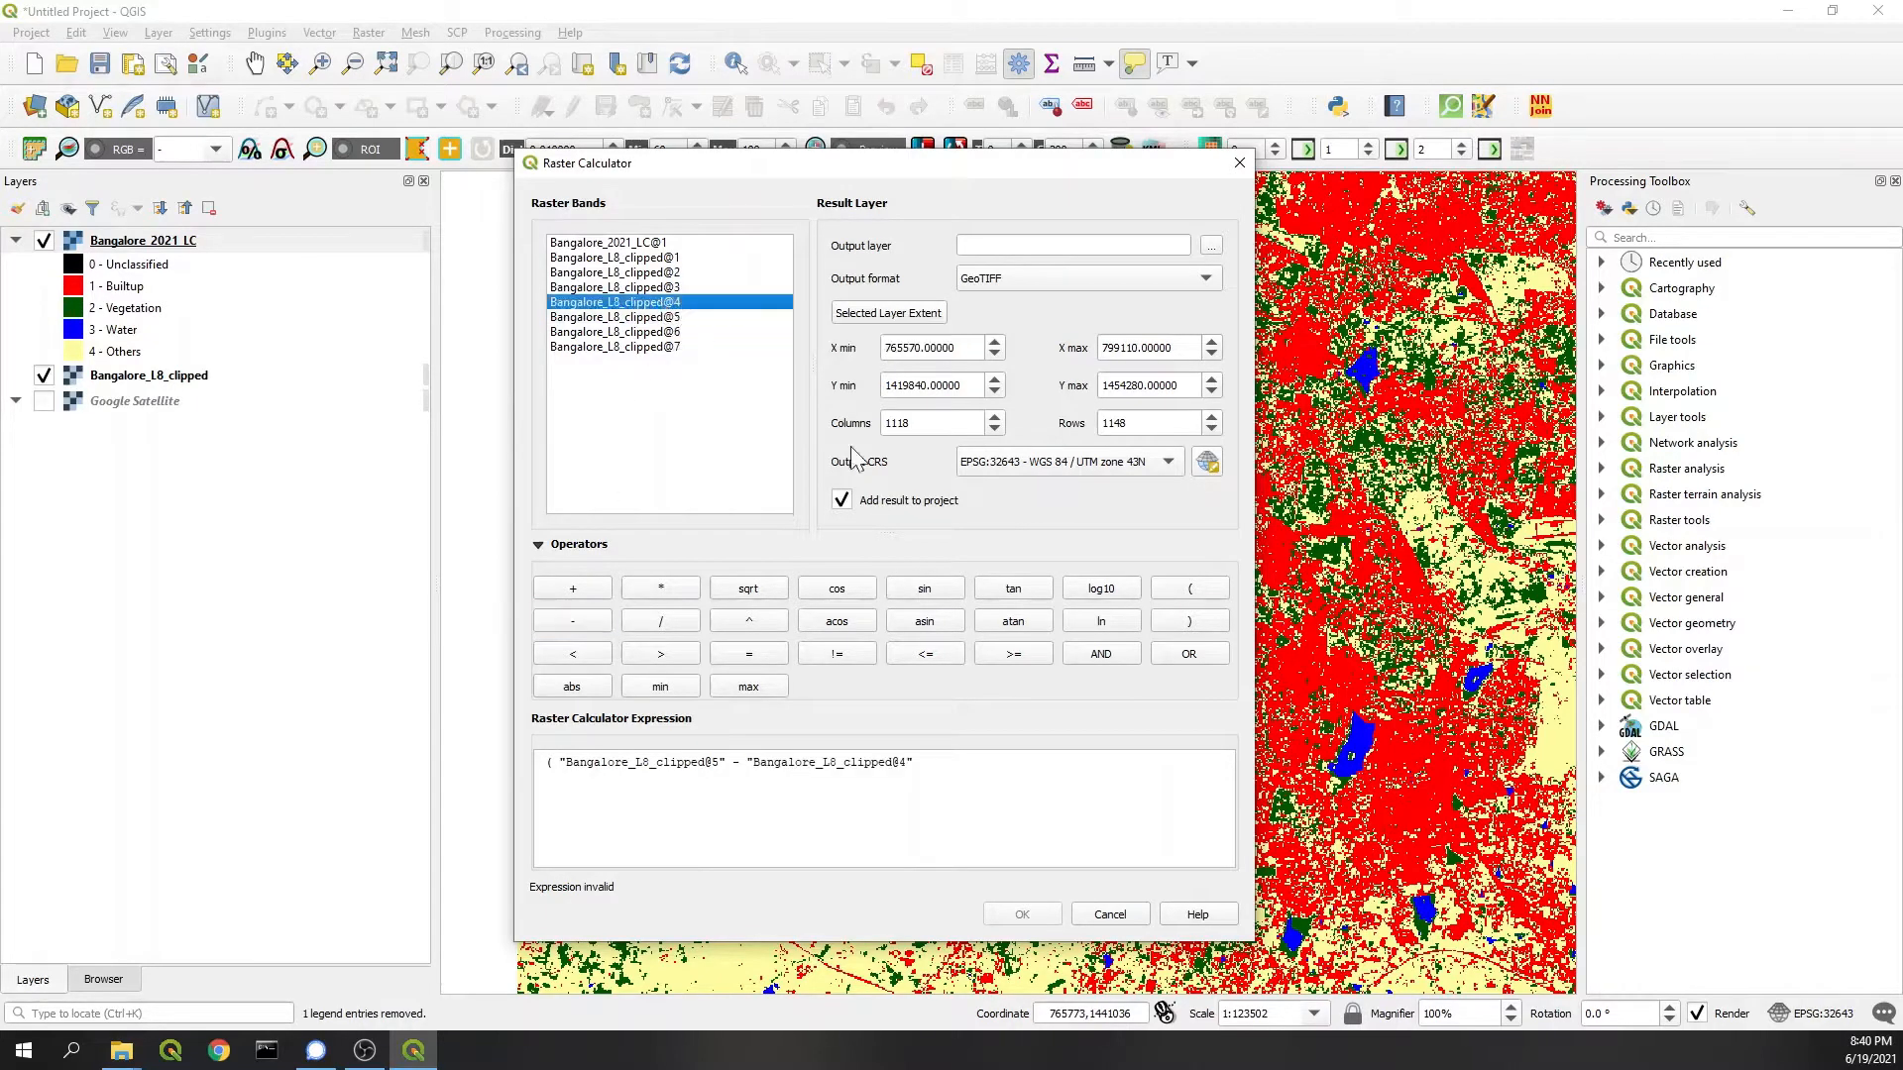
left_click(1188, 622)
left_click(660, 620)
left_click(1190, 590)
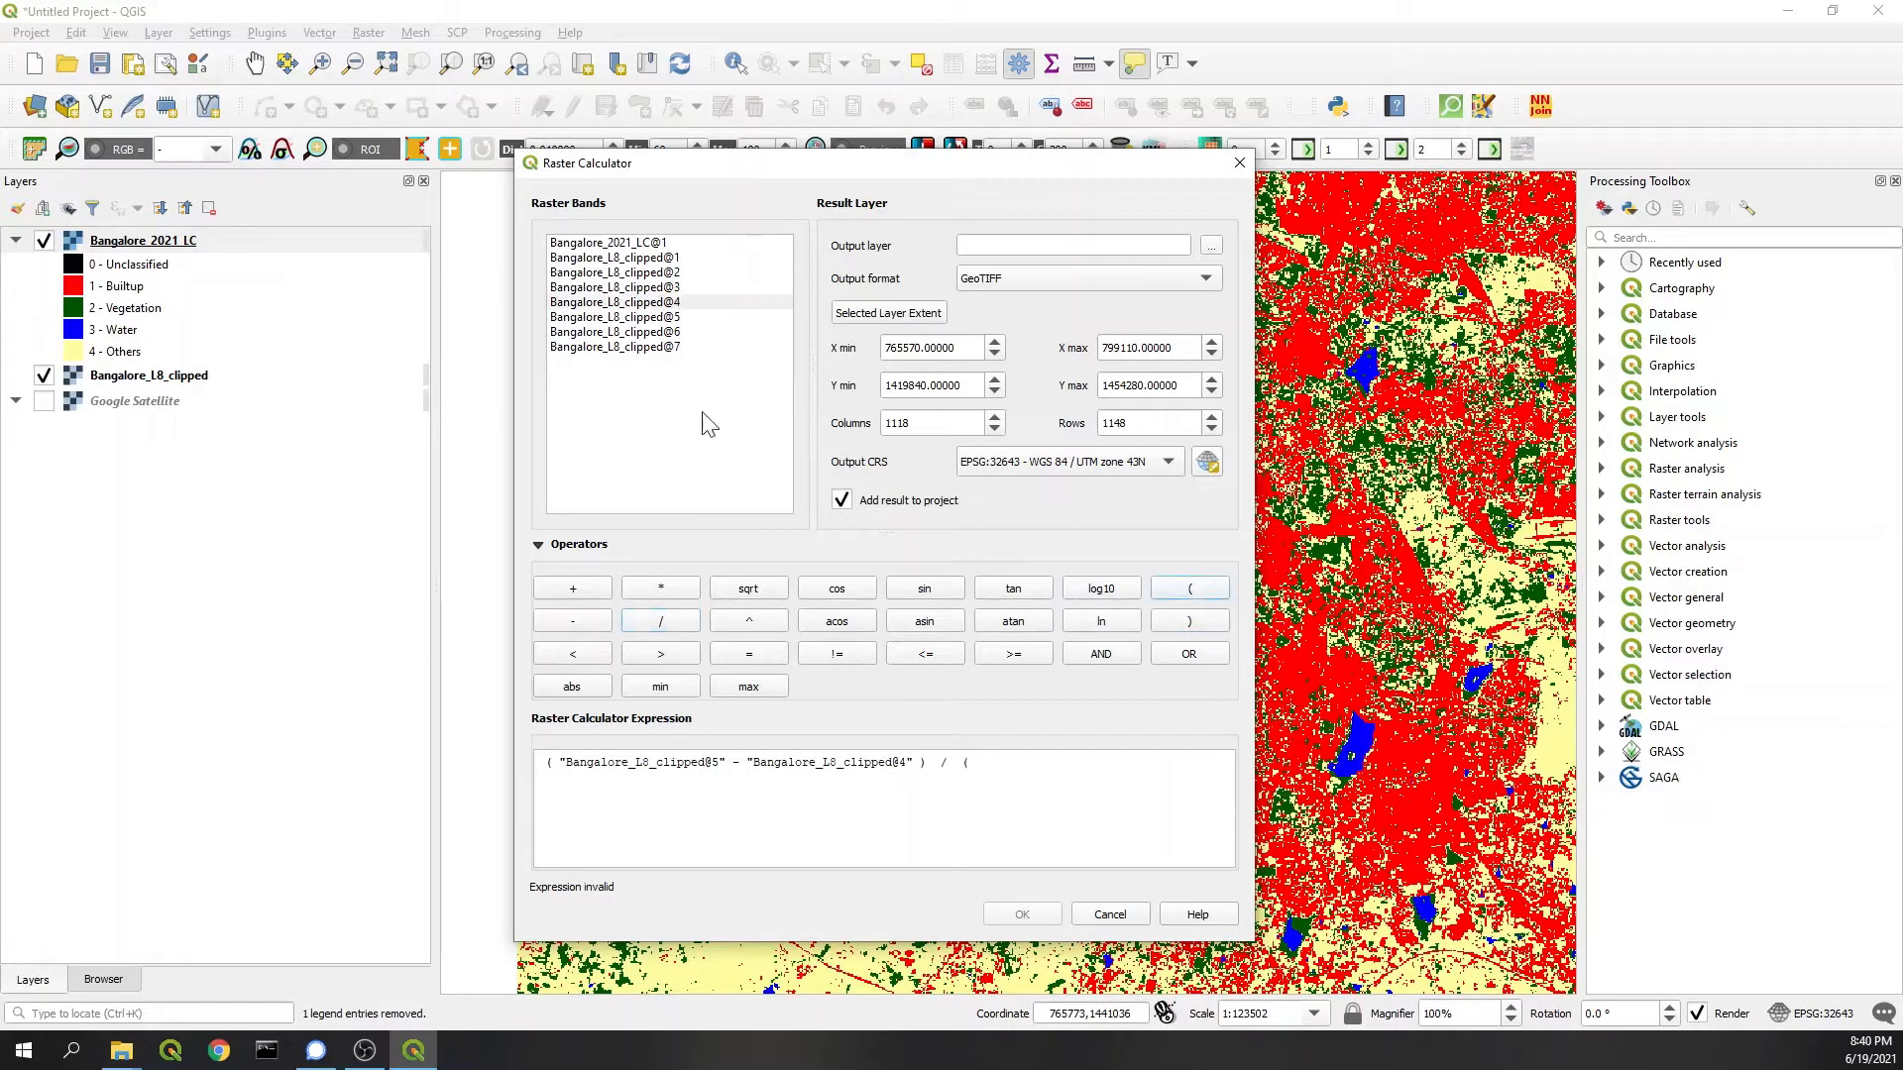
double_click(672, 317)
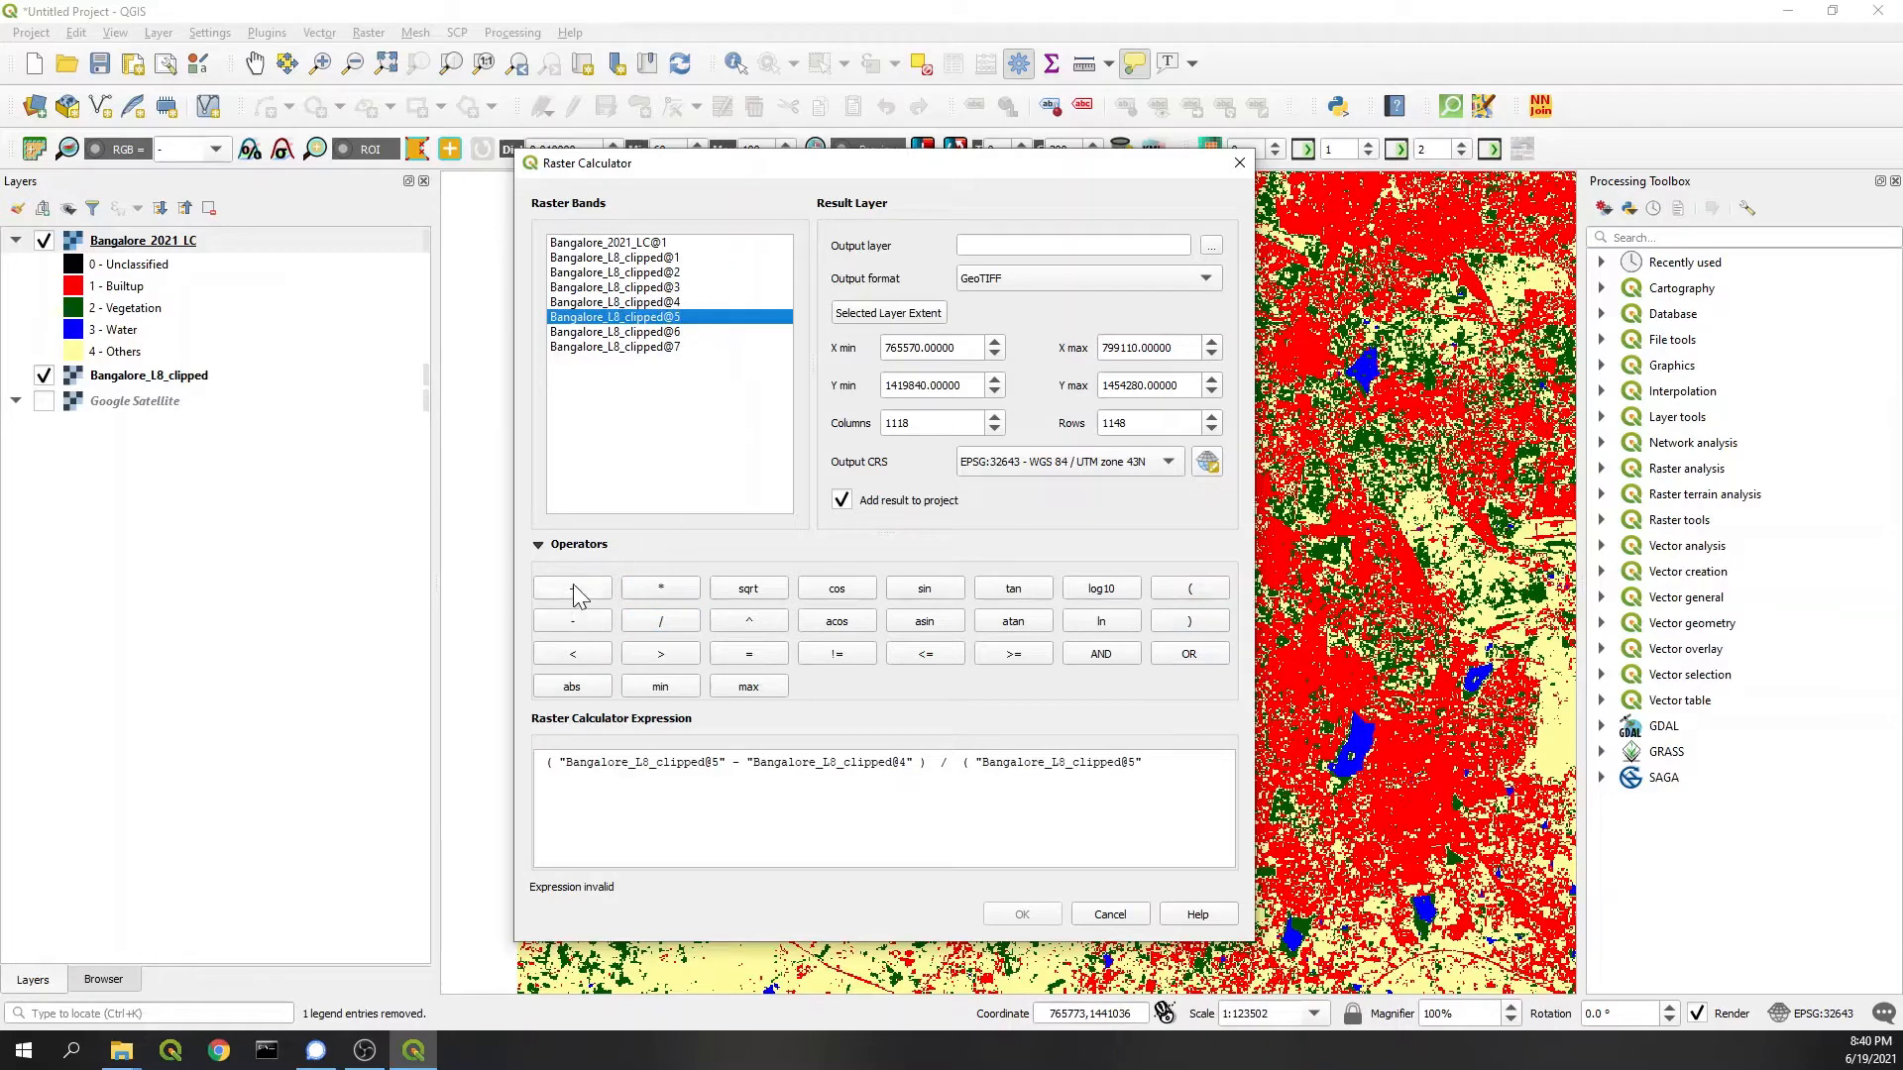
left_click(572, 588)
double_click(672, 303)
type("+ \"Bangalore_L8_clipped@4\" )")
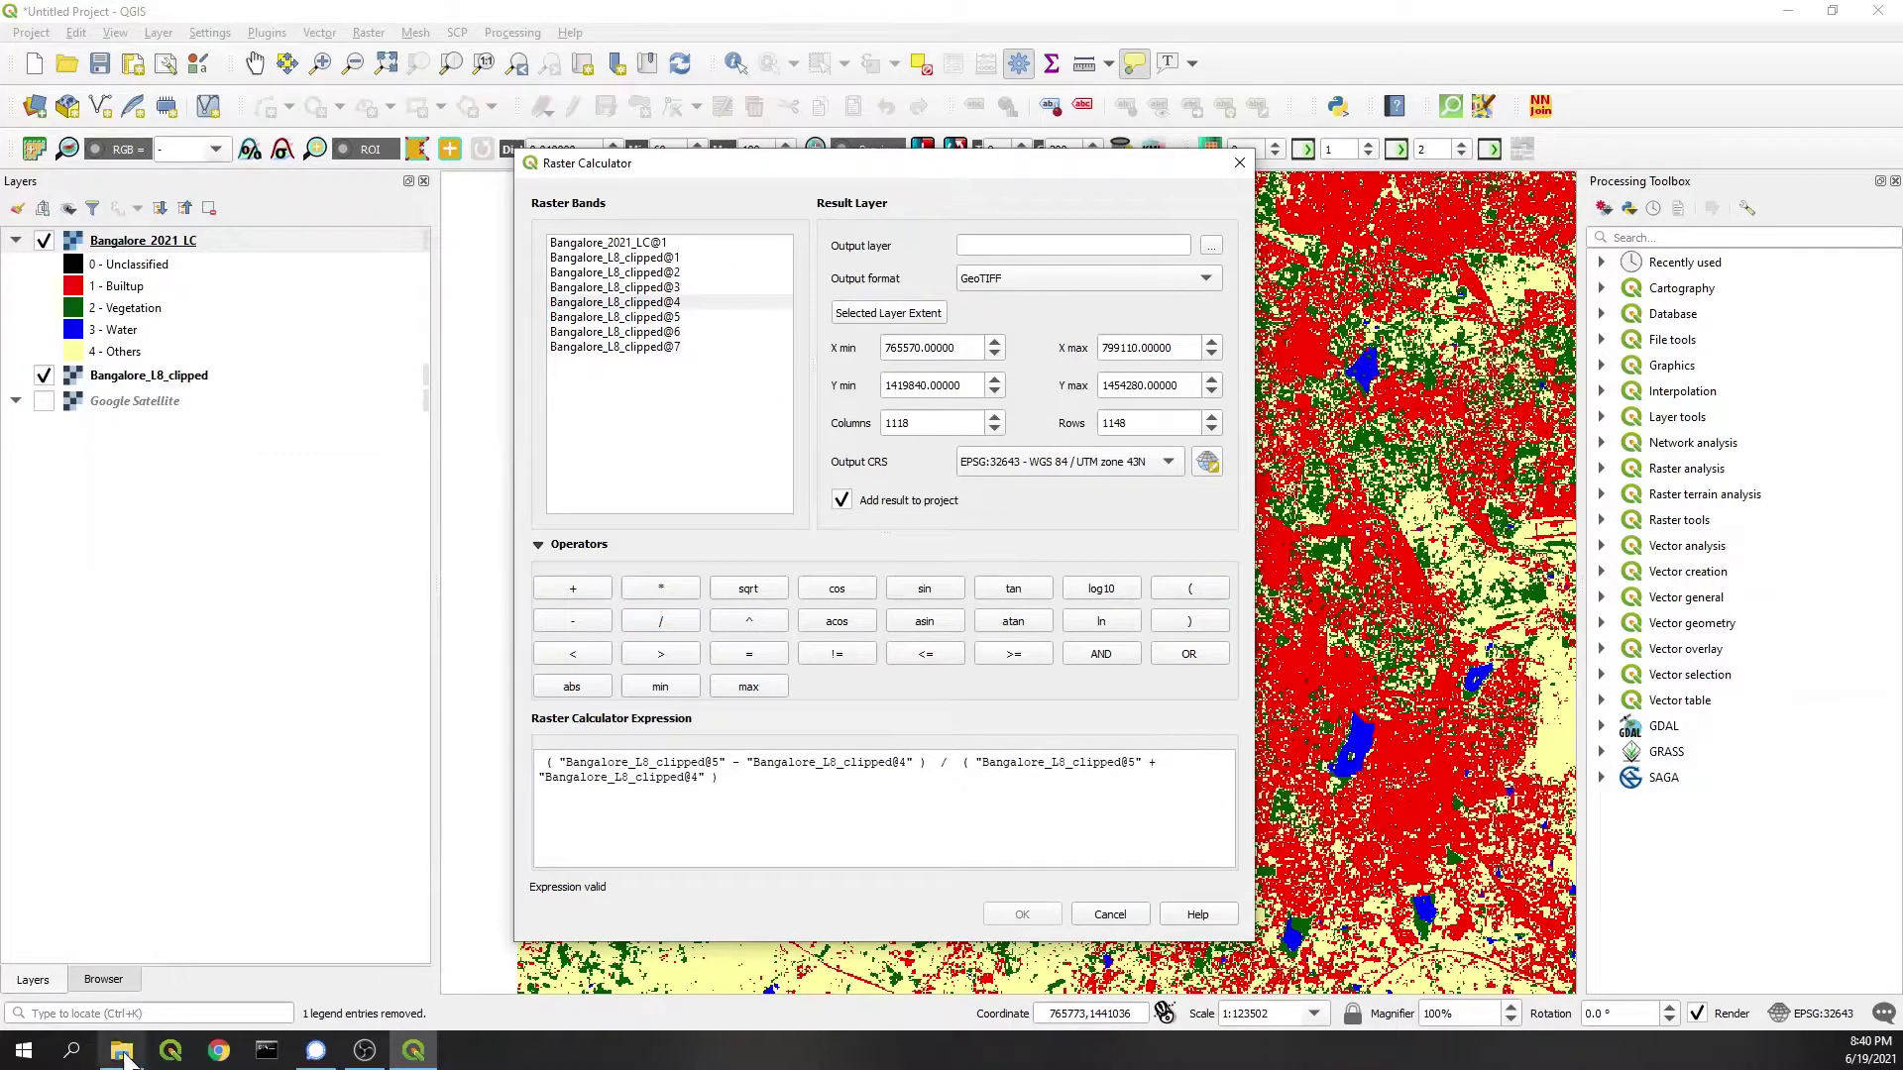
Step: Check the project folder path in the Browser, then return to the Raster Calculator
left_click(121, 1052)
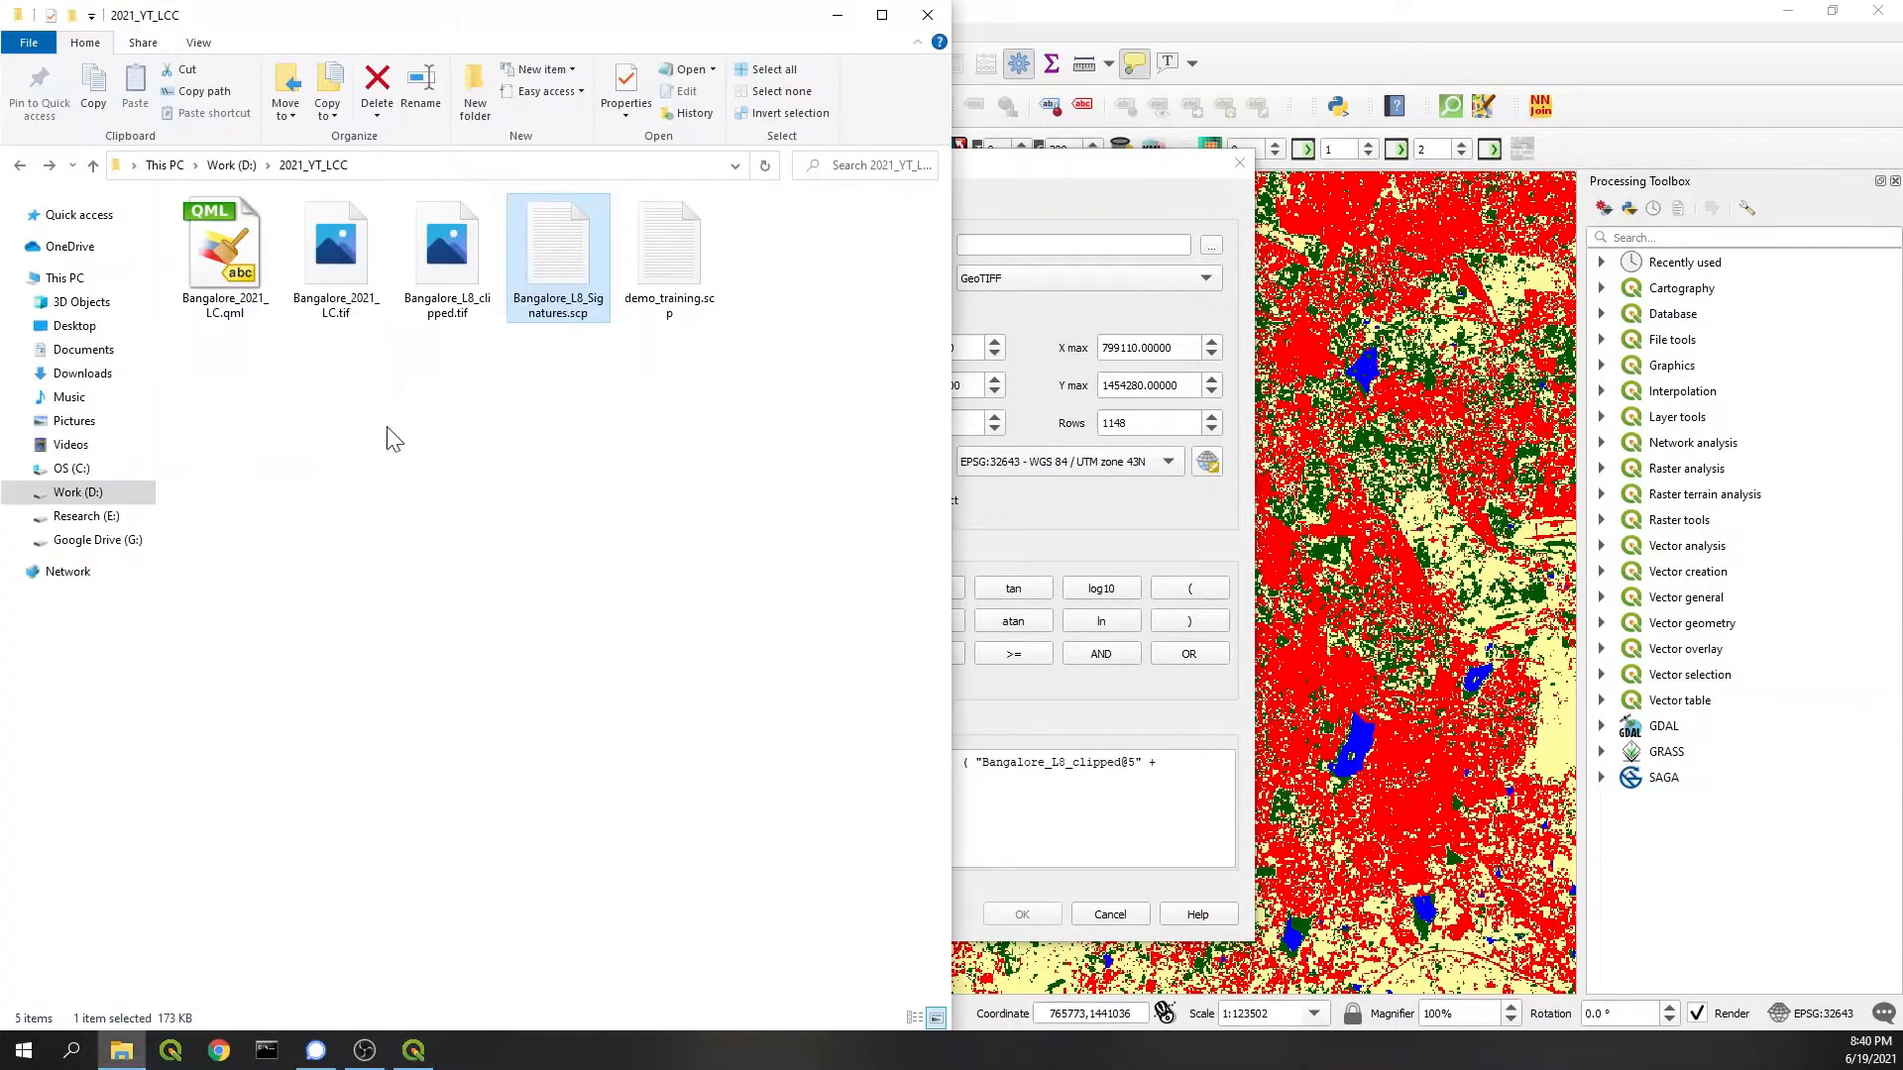
left_click(491, 166)
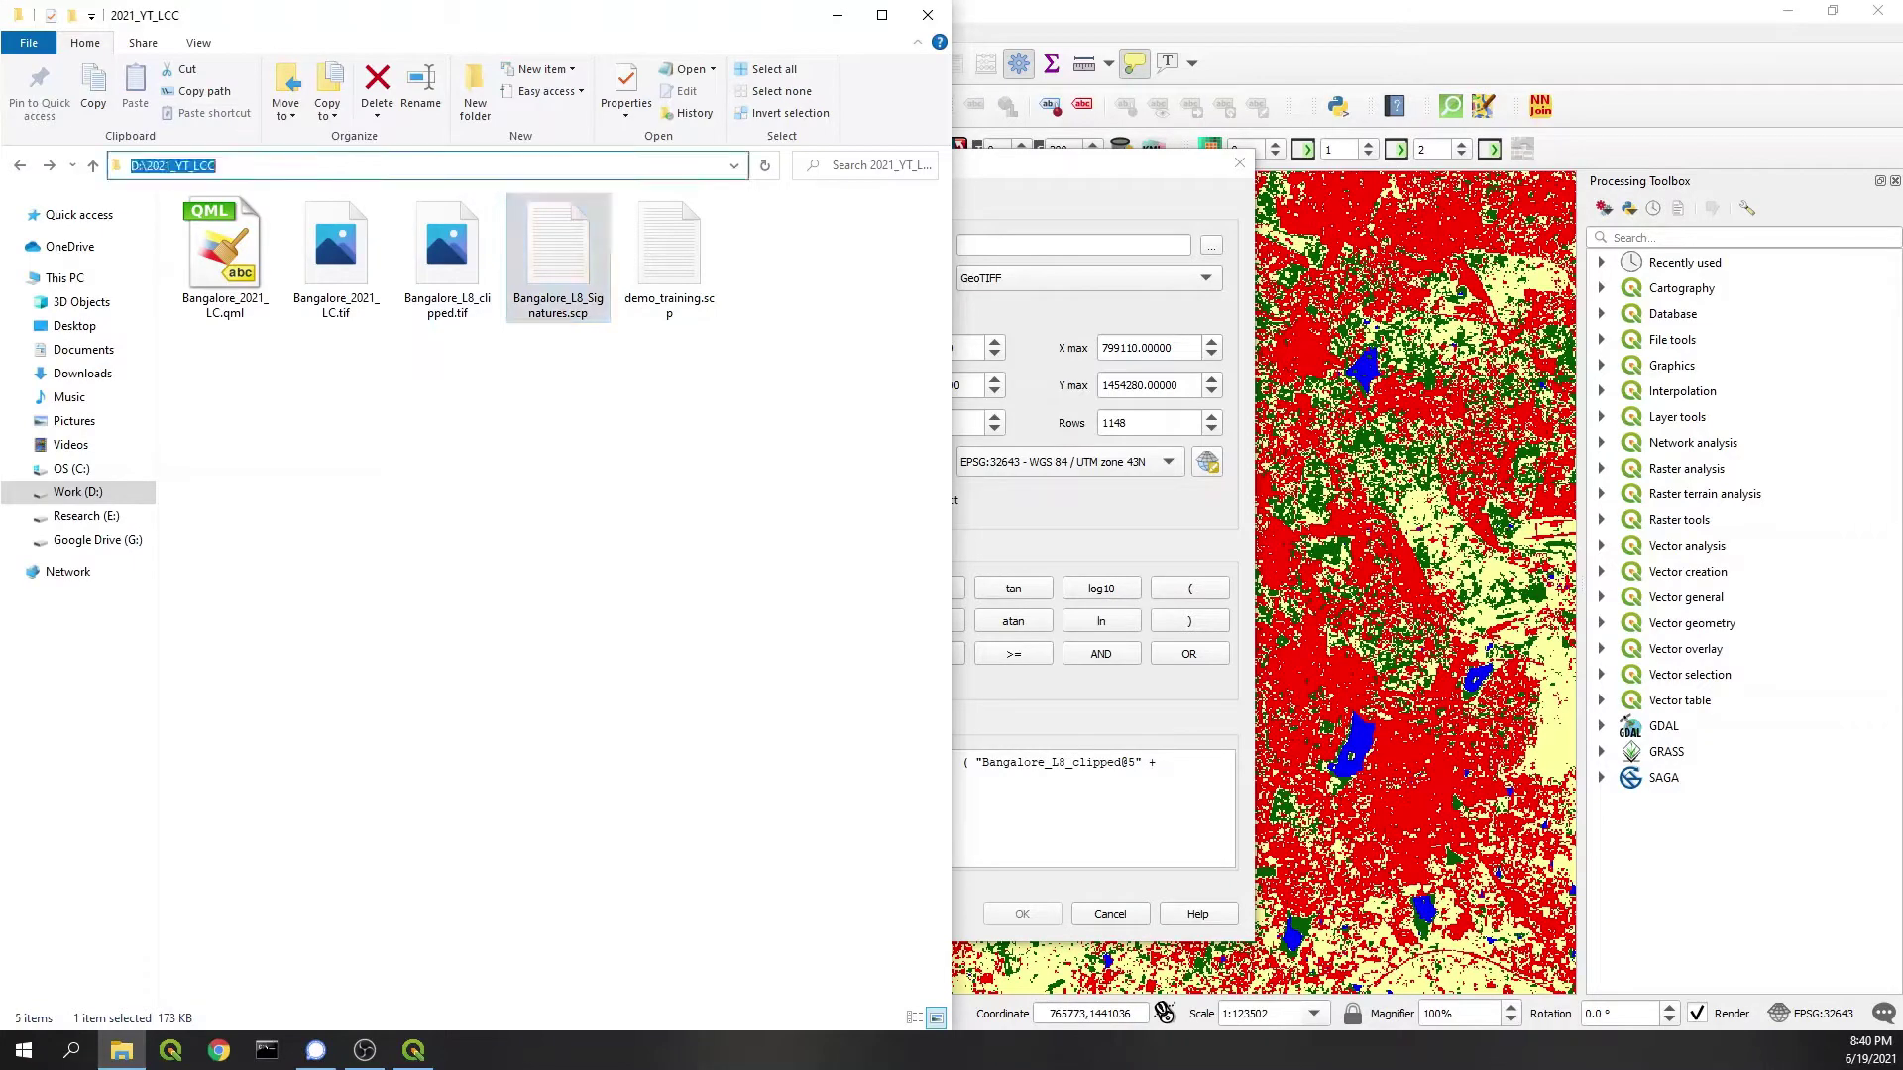
left_click(1035, 178)
Step: Save the NDVI output as Bangalore_L8_ndvi.tif in the project folder and run the calculation
left_click(1217, 241)
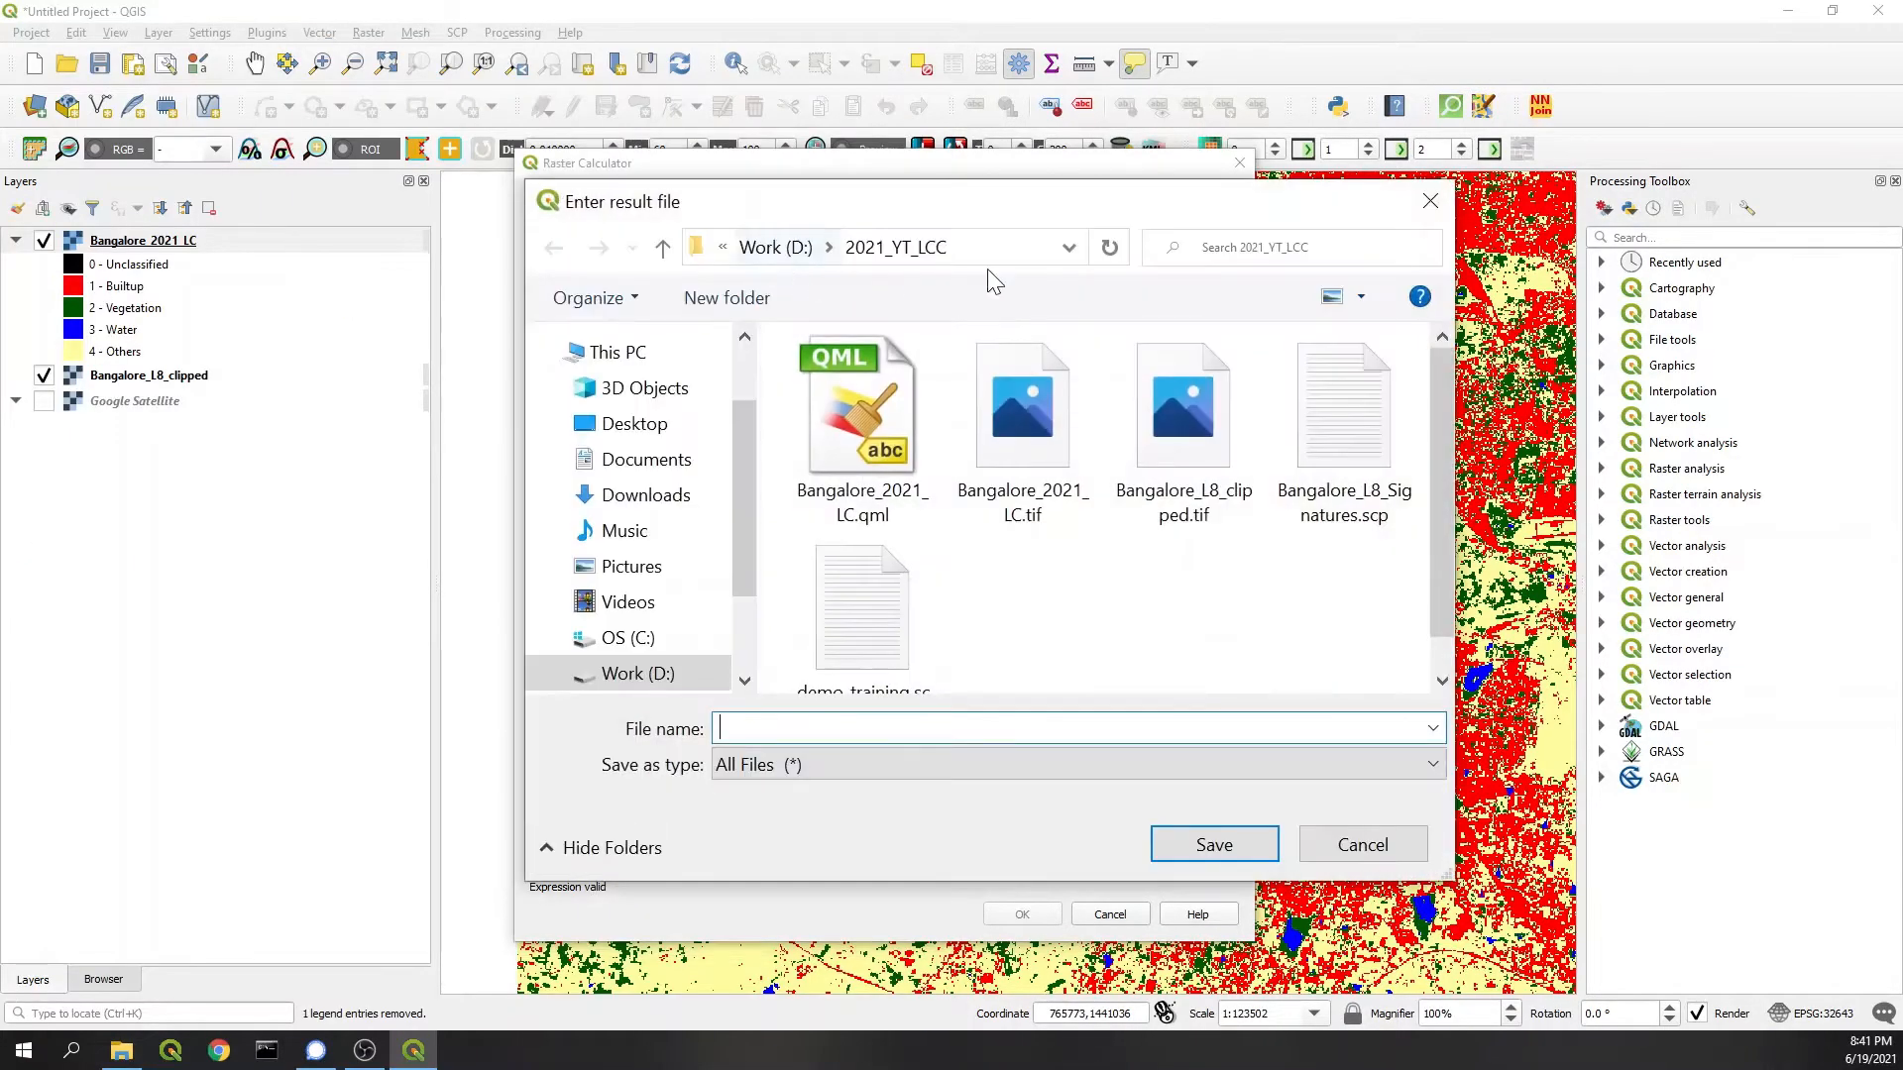
left_click(1020, 432)
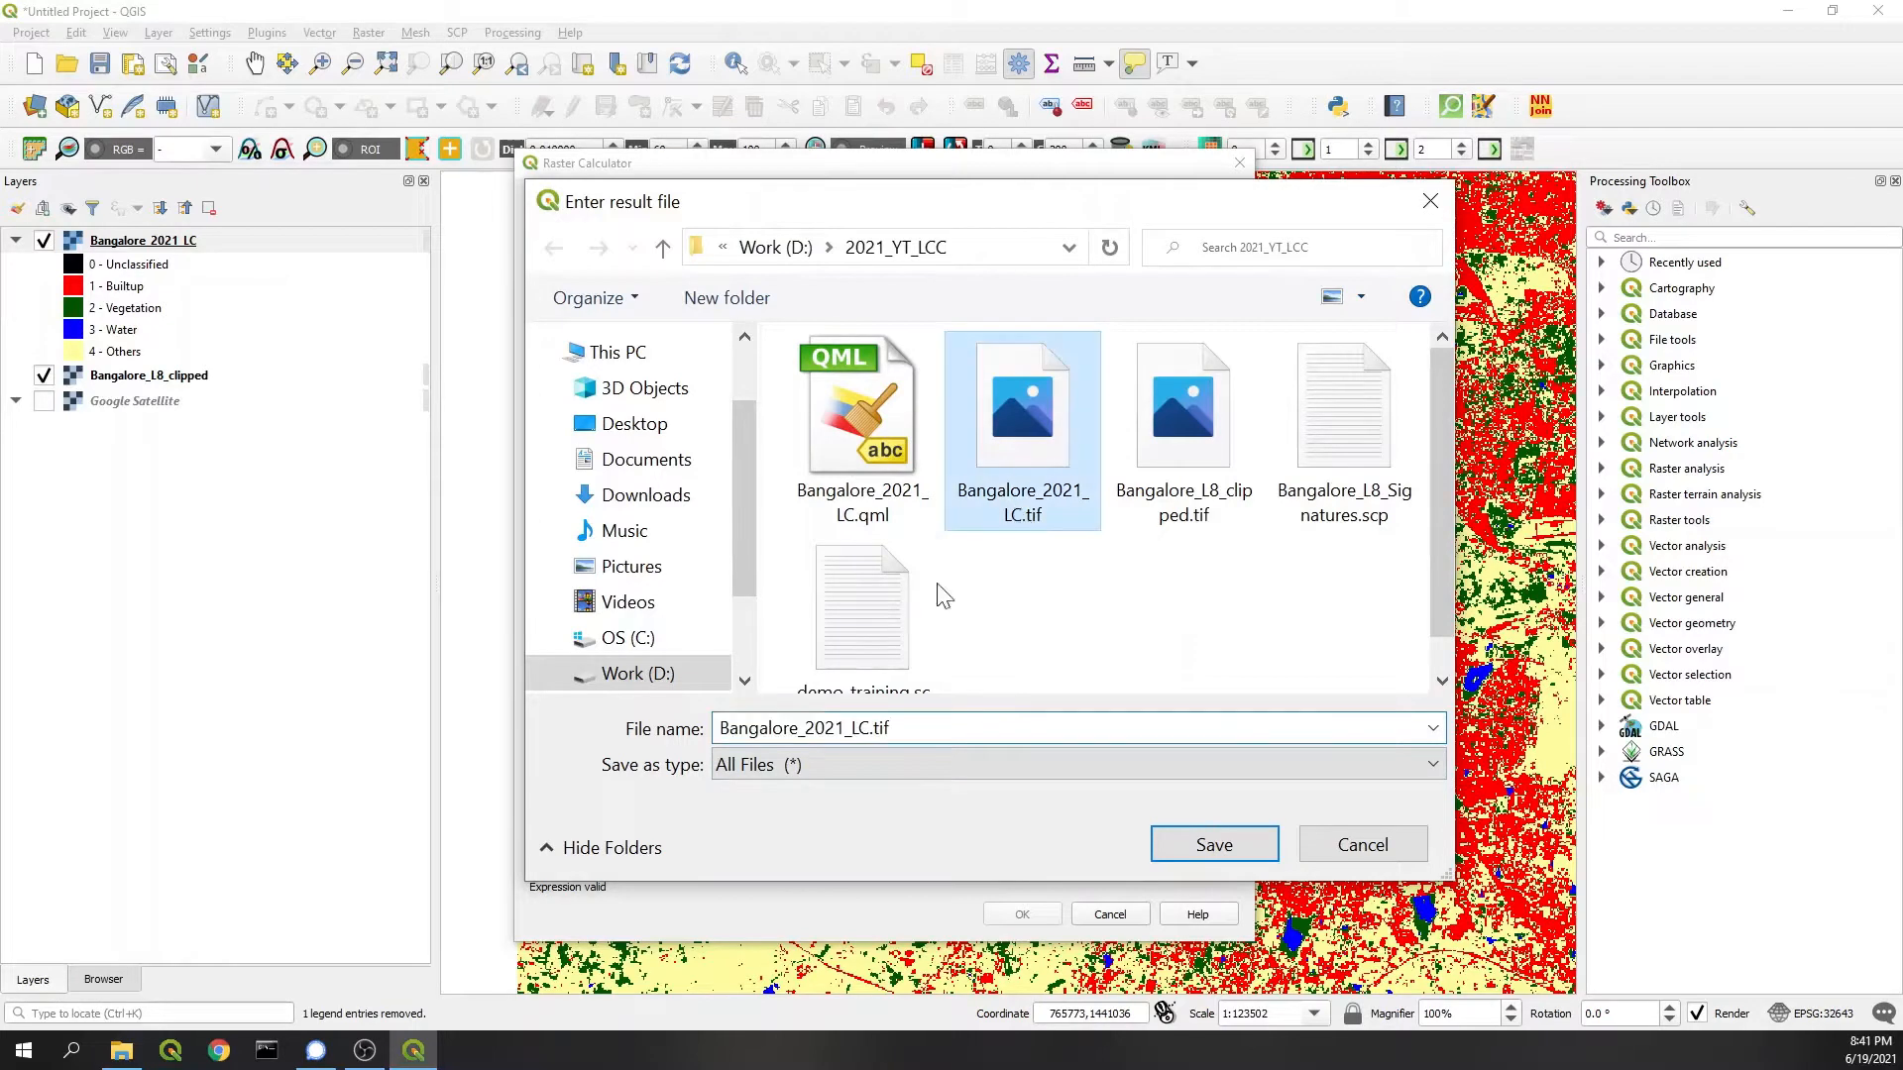
left_click(1193, 436)
left_click(1041, 727)
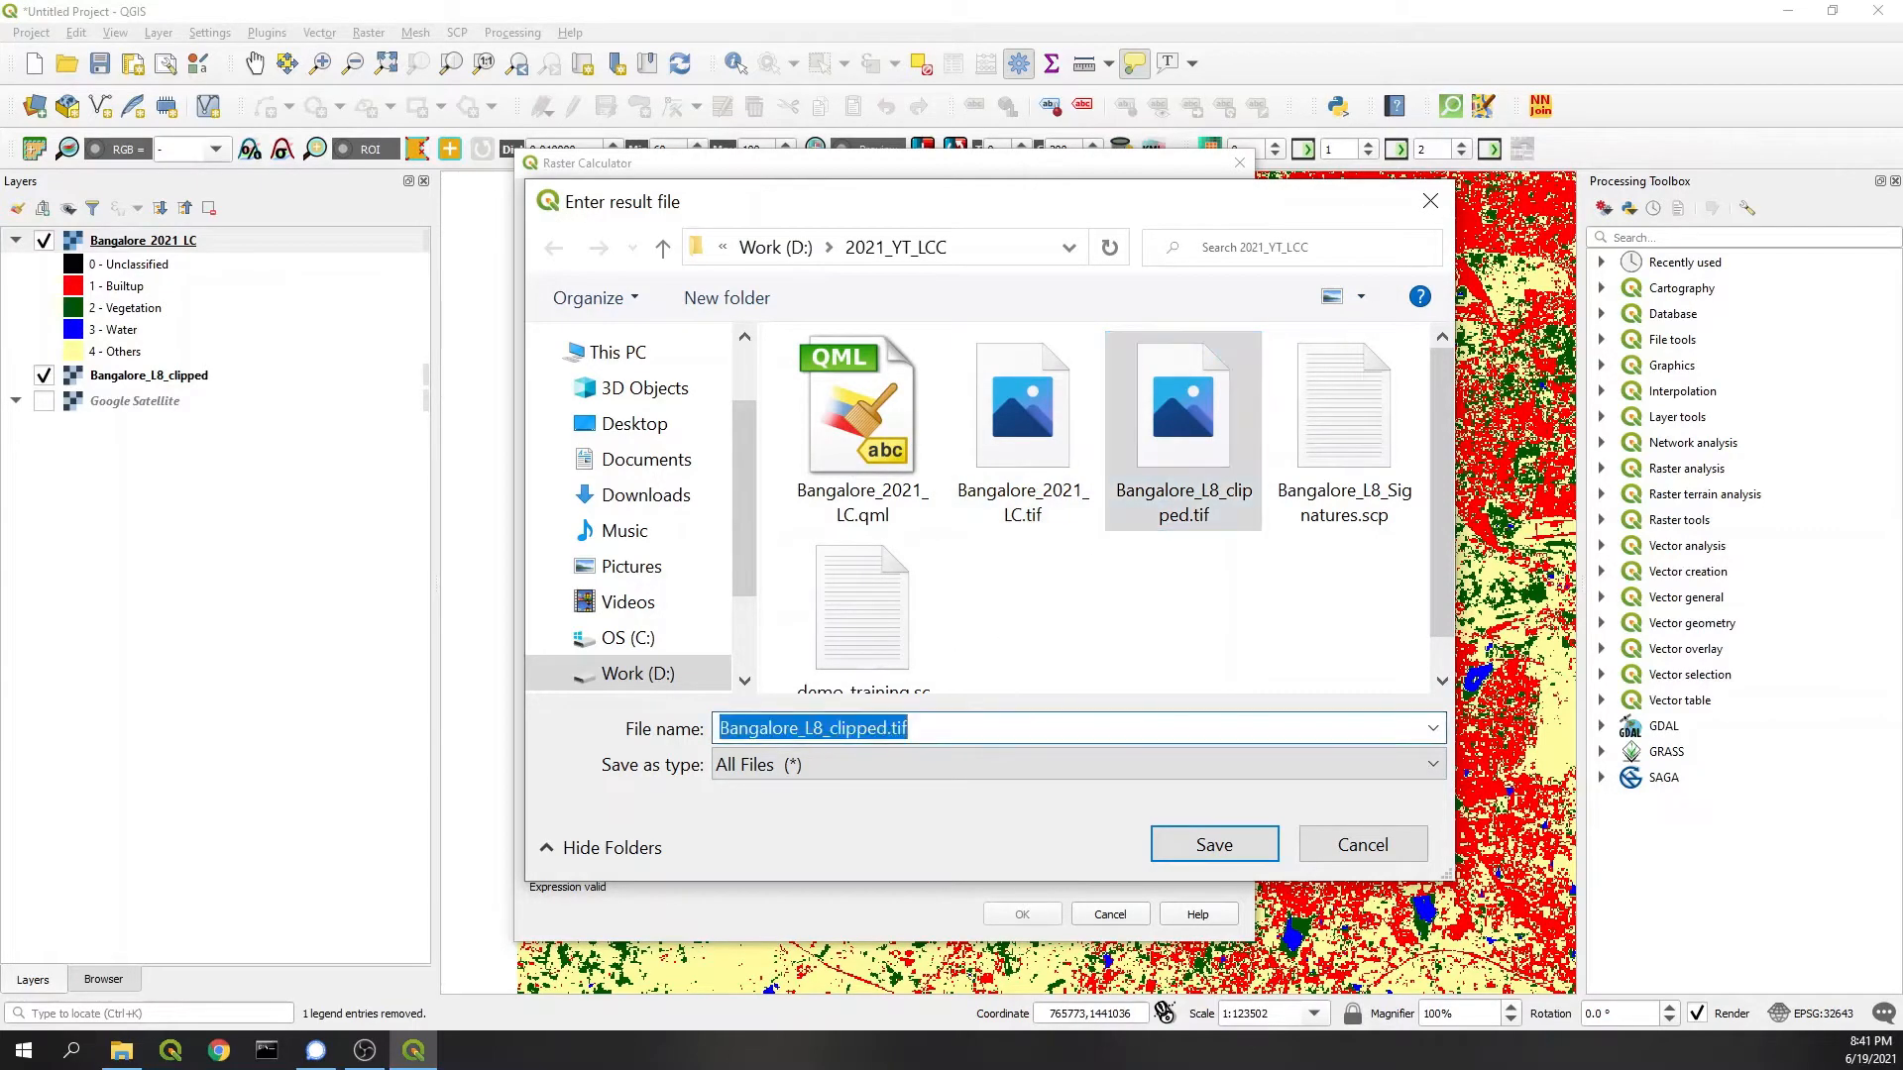
left_click_drag(830, 728, 880, 728)
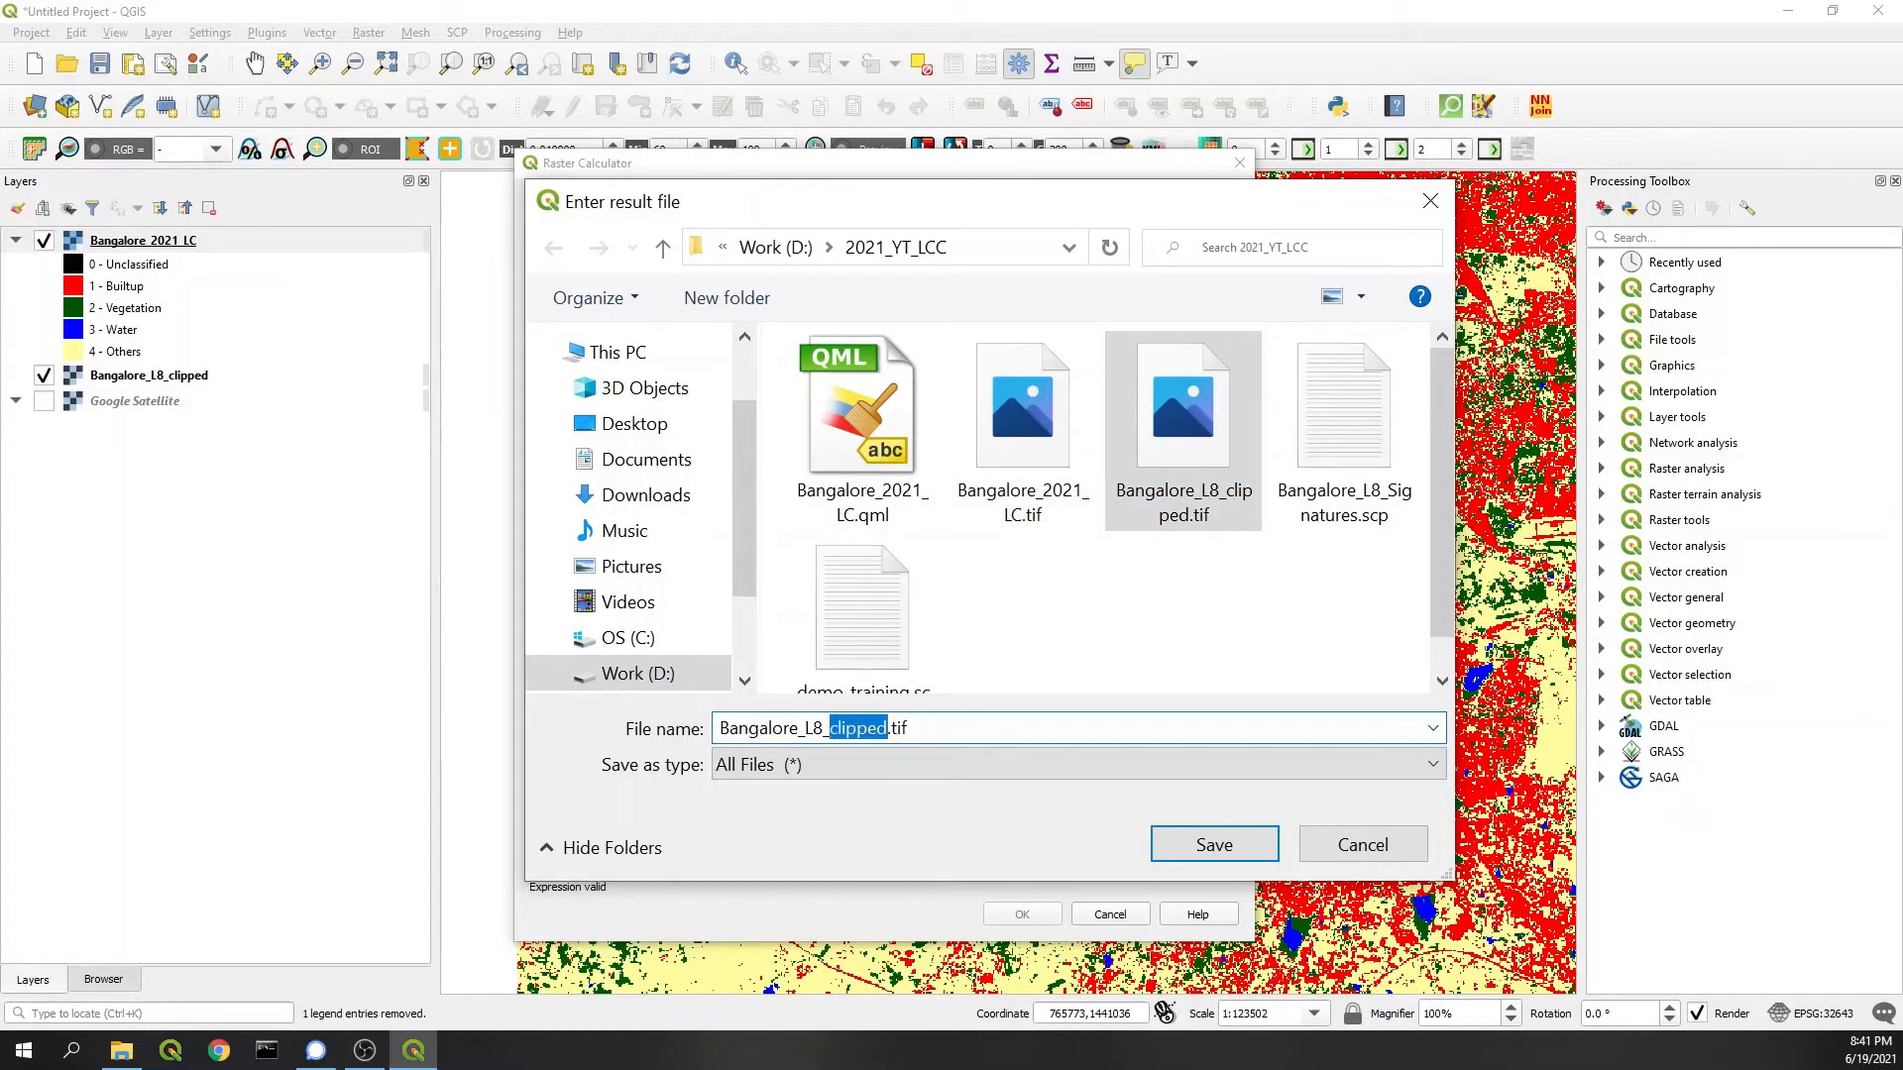
type("ndvi")
key("Return")
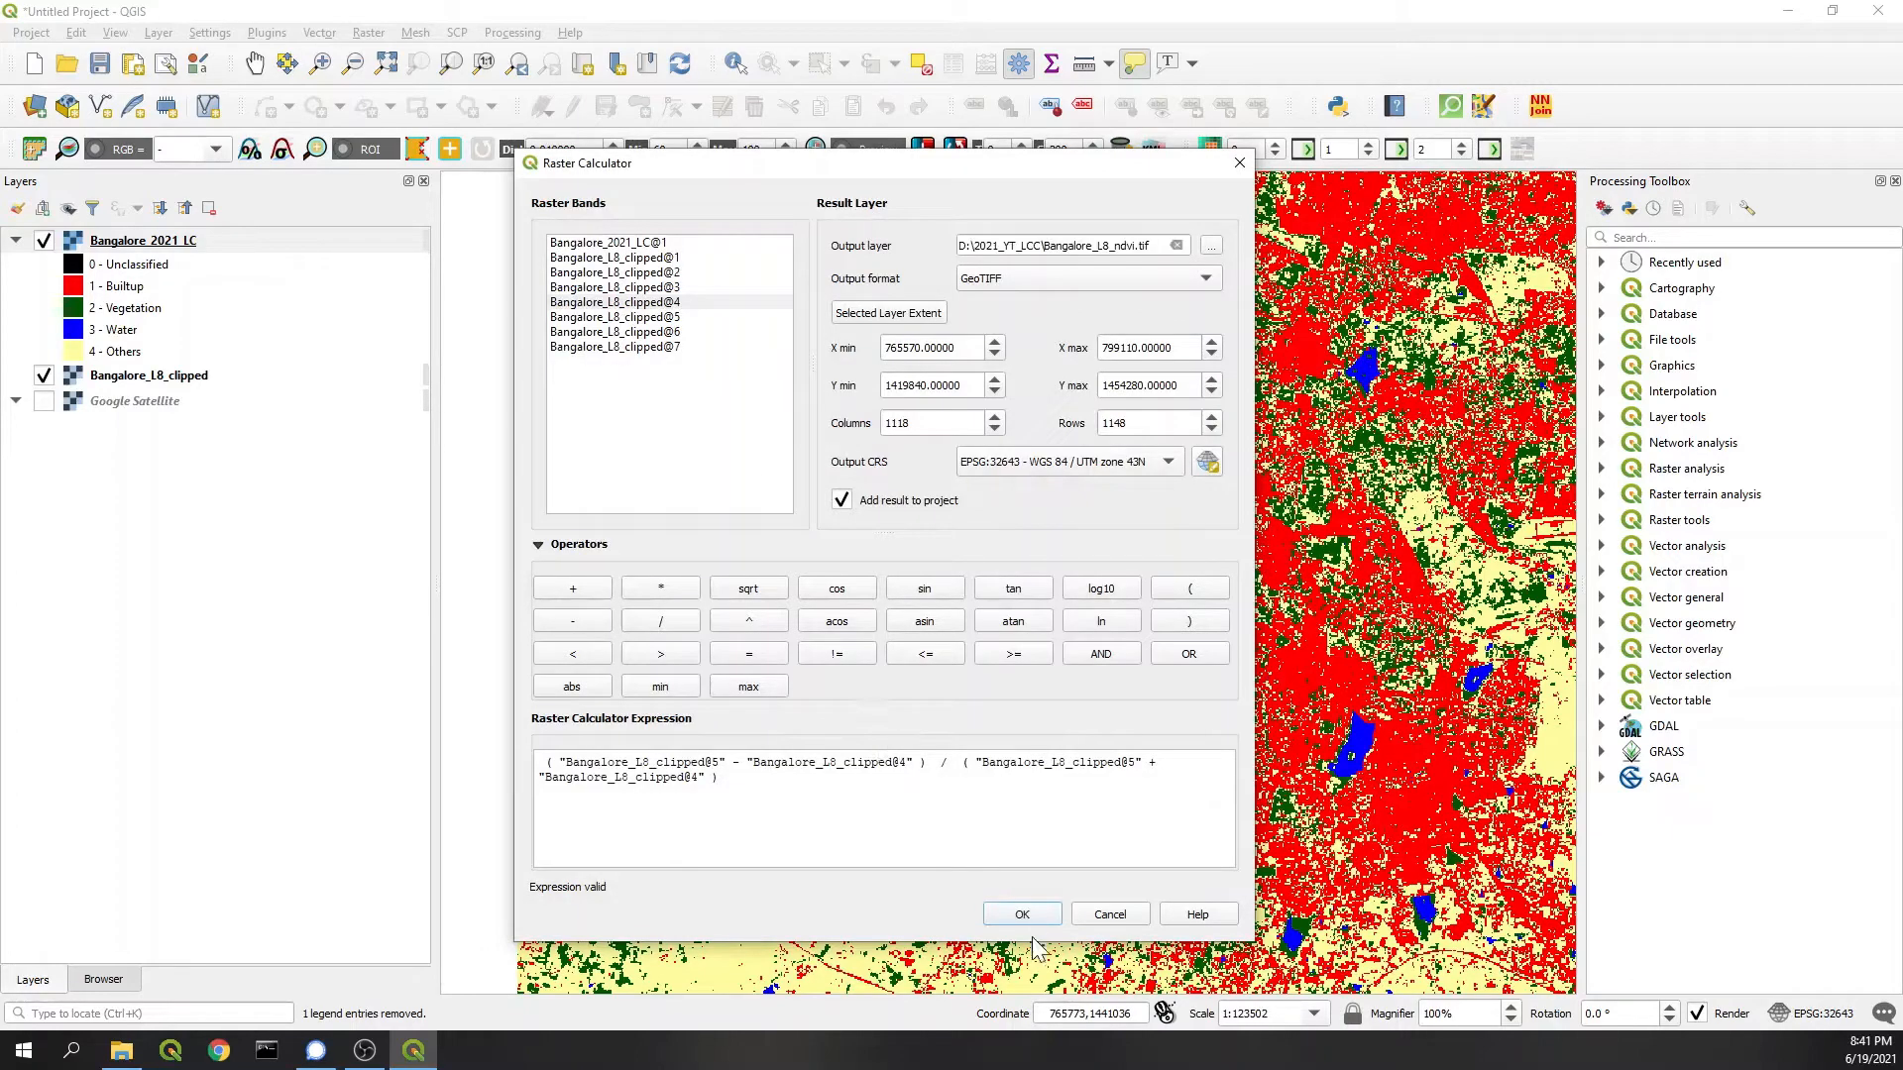
left_click(1020, 914)
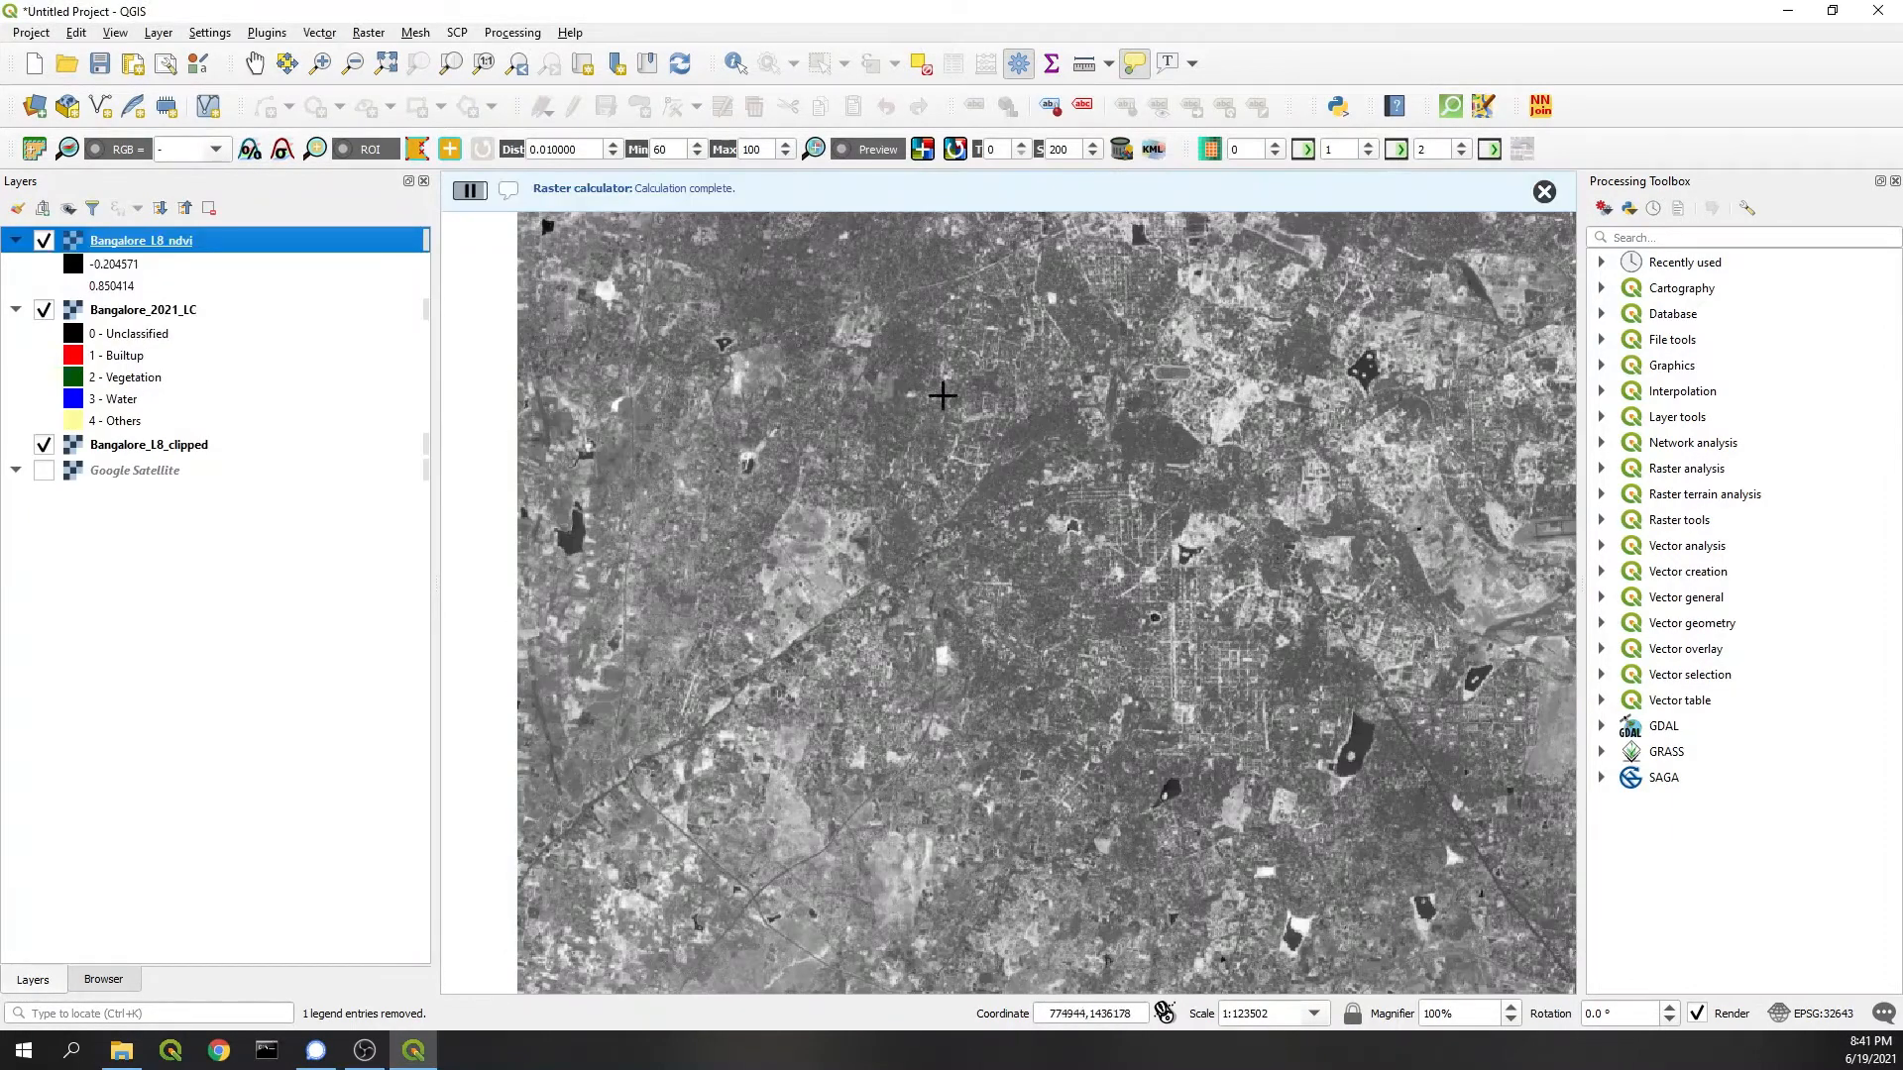
Step: Render Bangalore_L8_ndvi as singleband pseudocolour with quantile classes on the green ramp, widening the map canvas
double_click(142, 241)
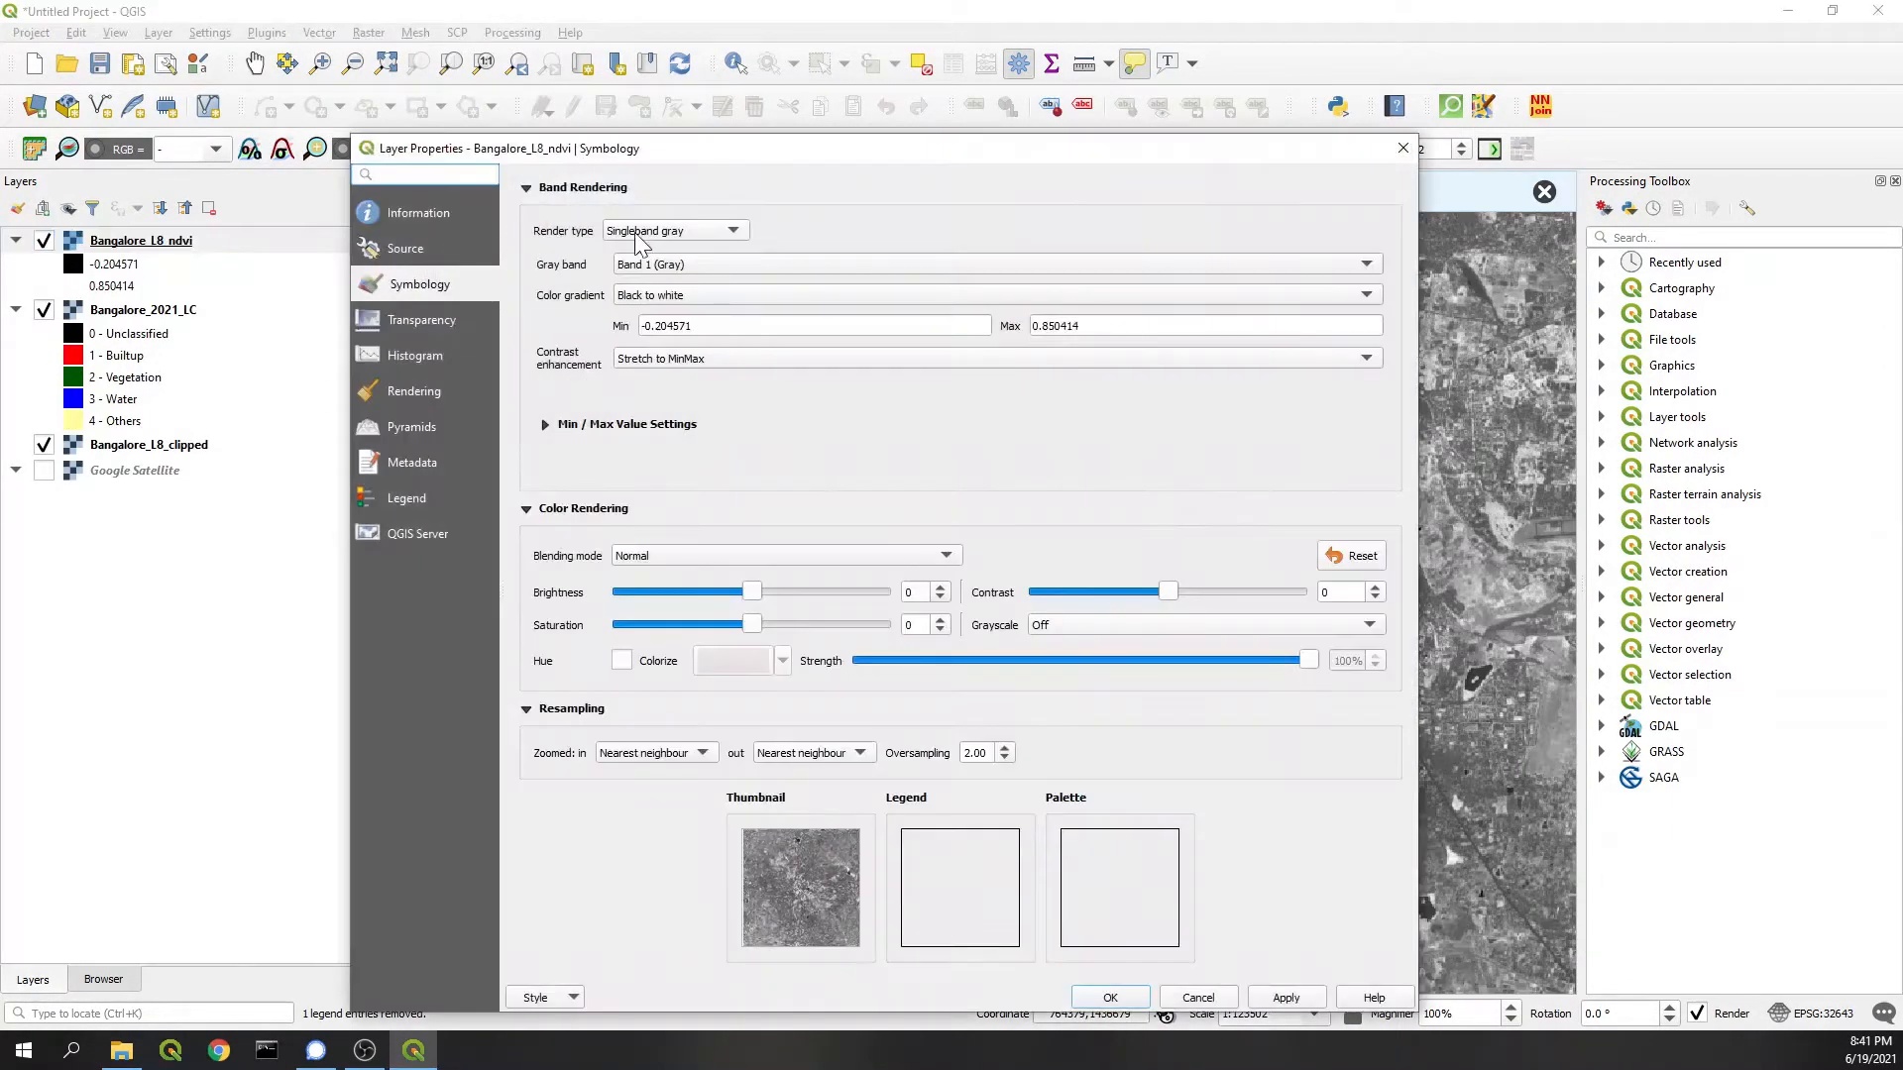
left_click(673, 230)
left_click(673, 256)
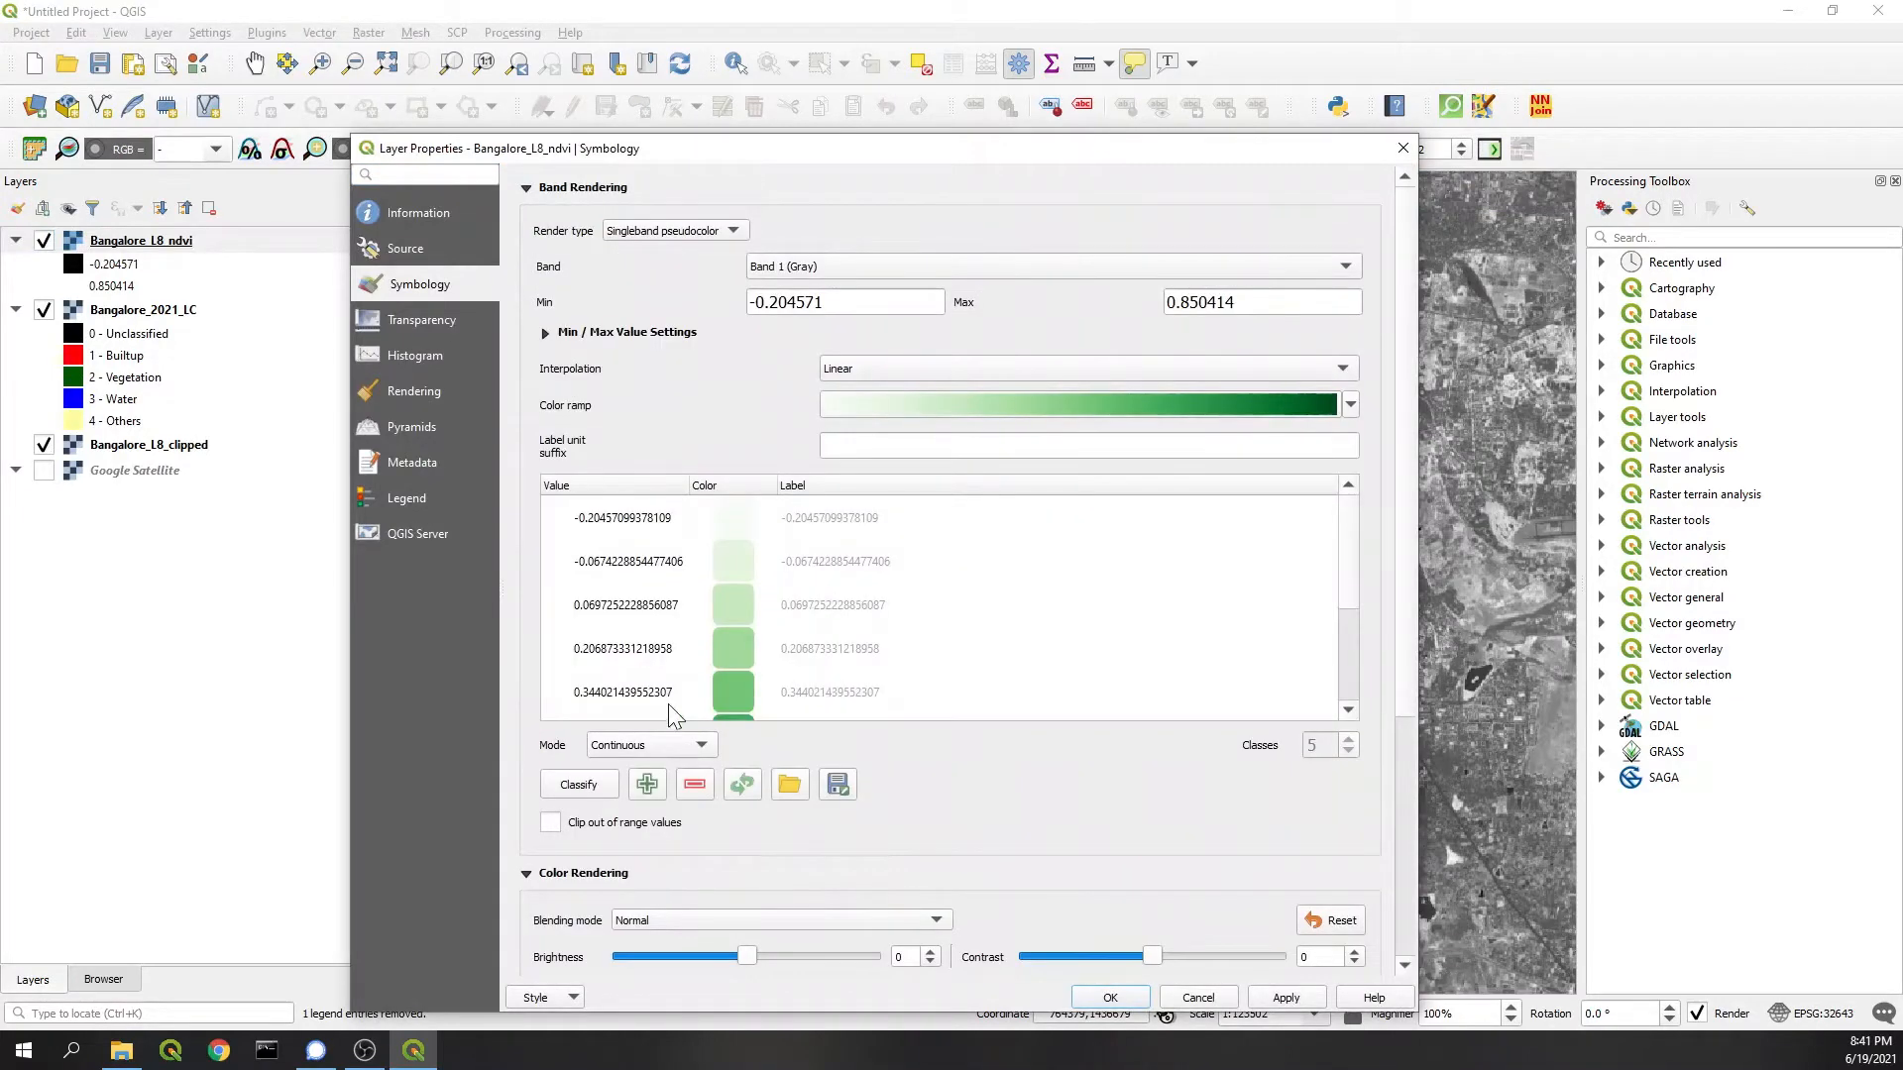
left_click(655, 745)
left_click(623, 803)
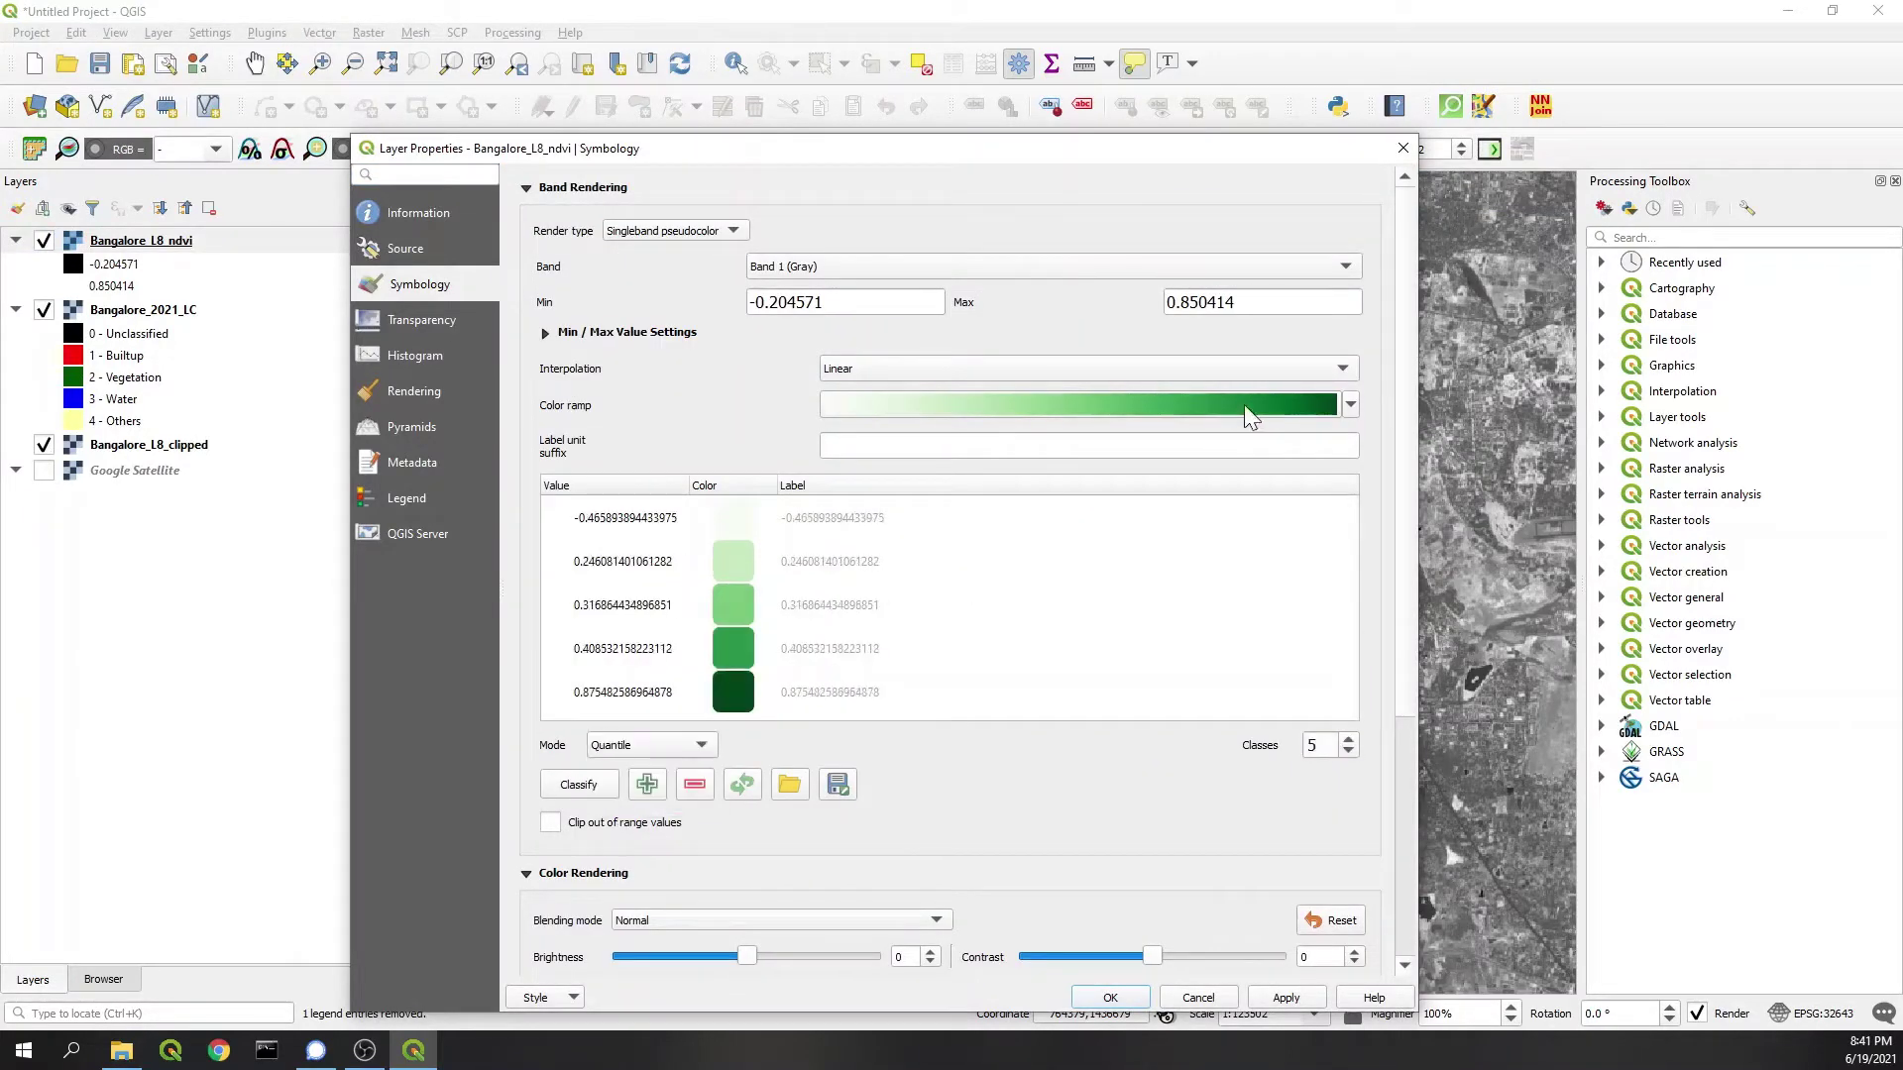
left_click(1350, 404)
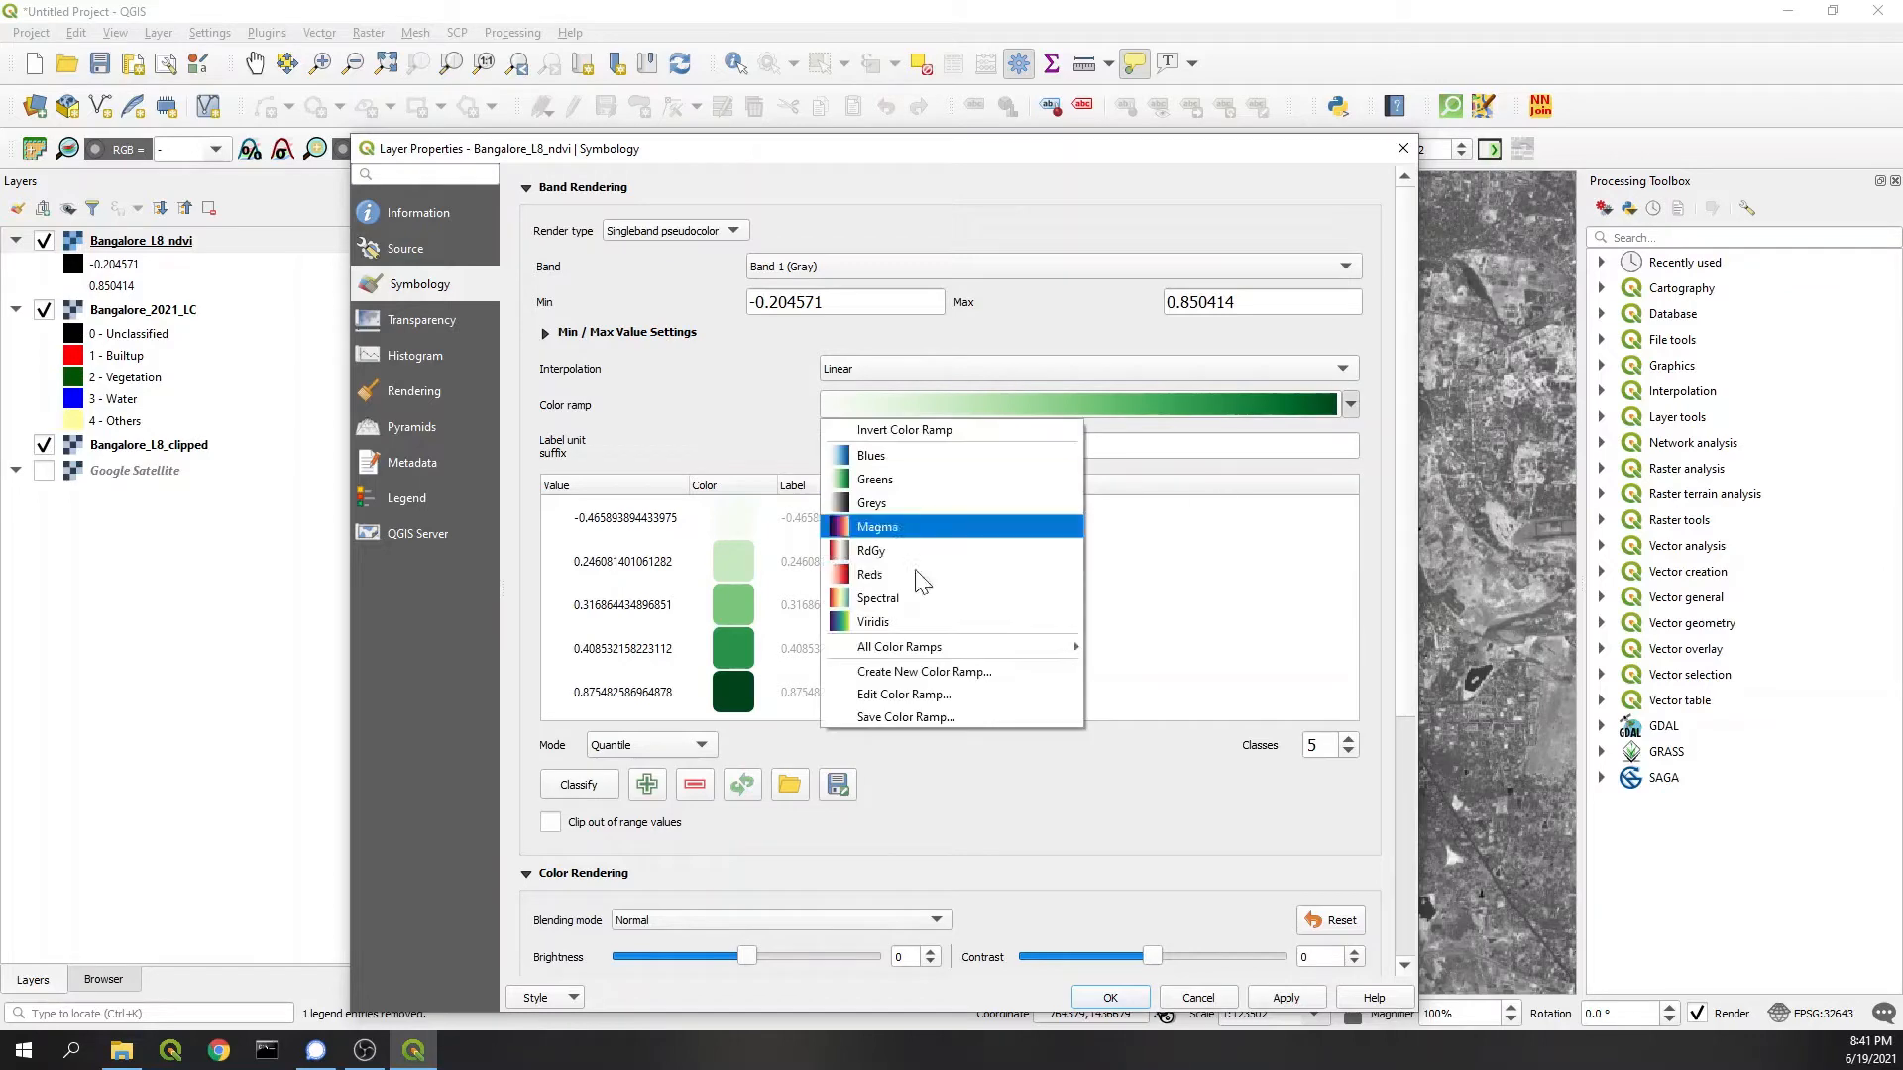
left_click(1198, 611)
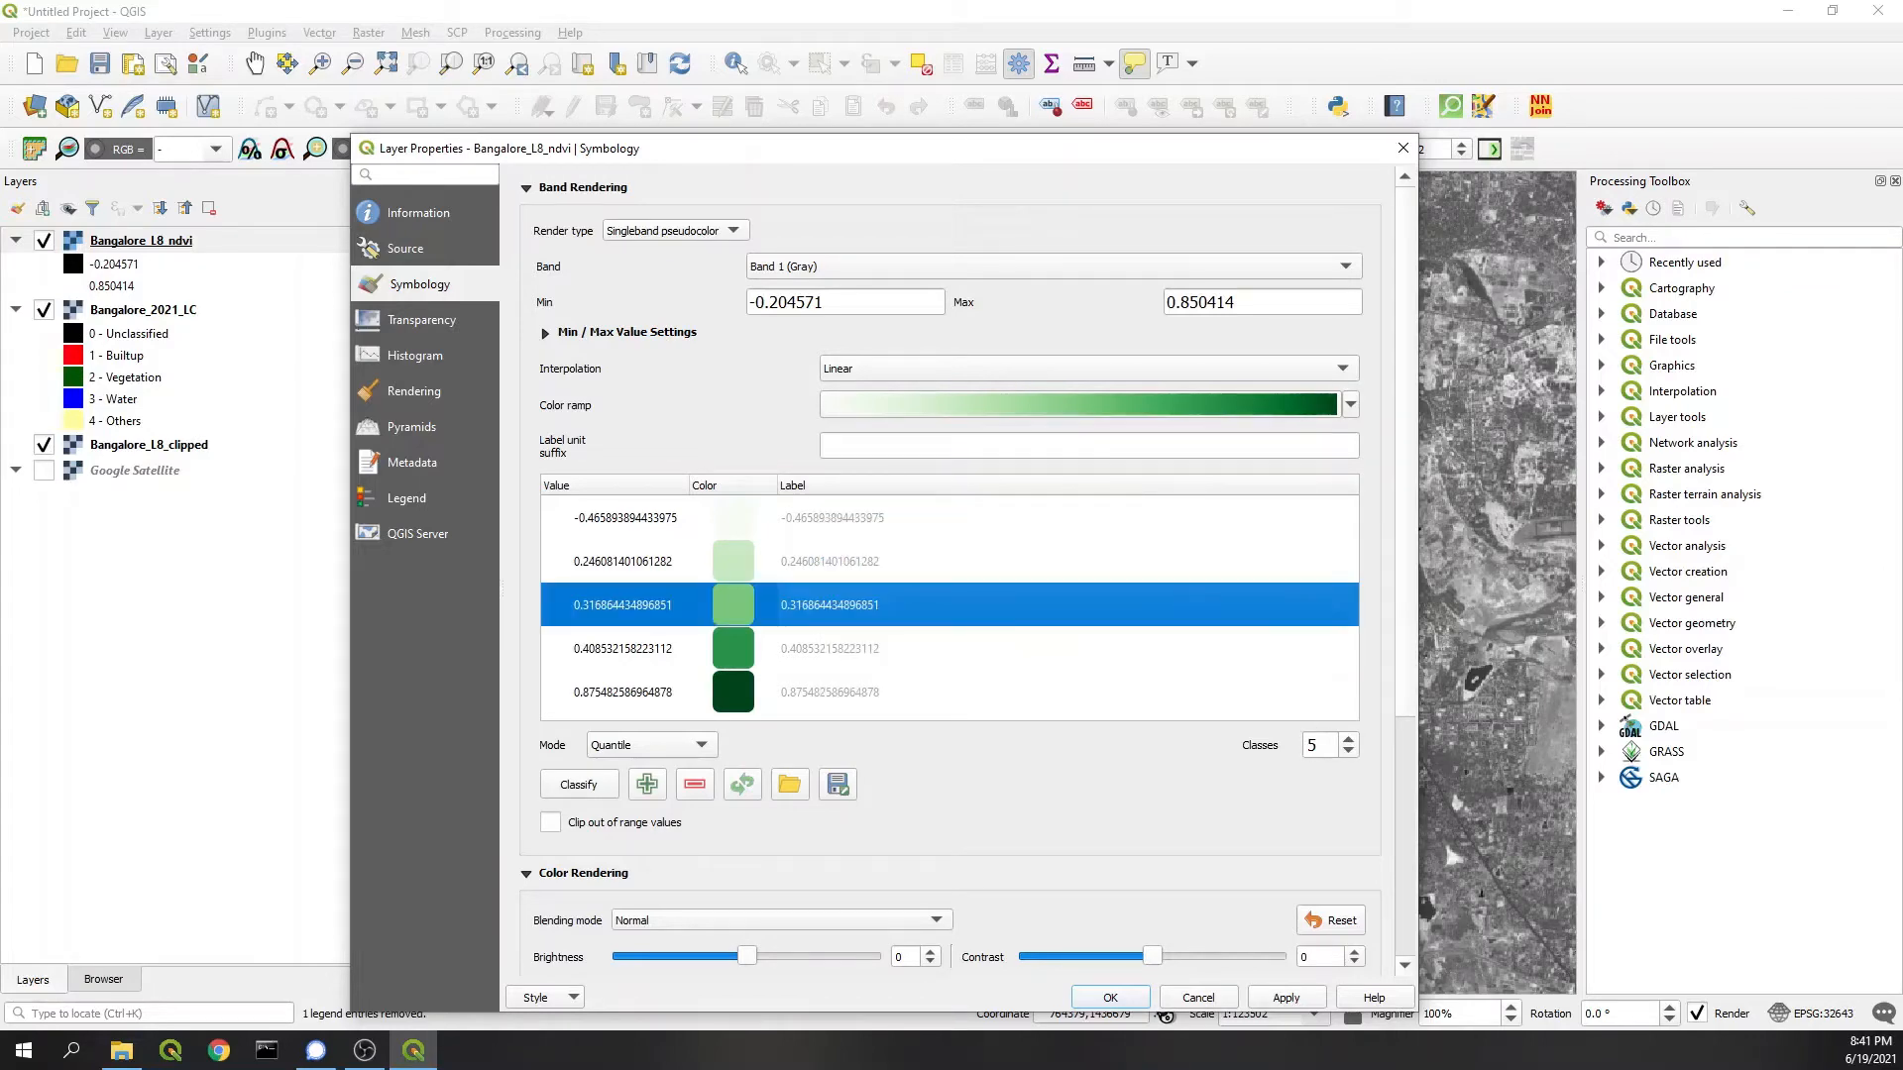
left_click(1309, 745)
key("Return")
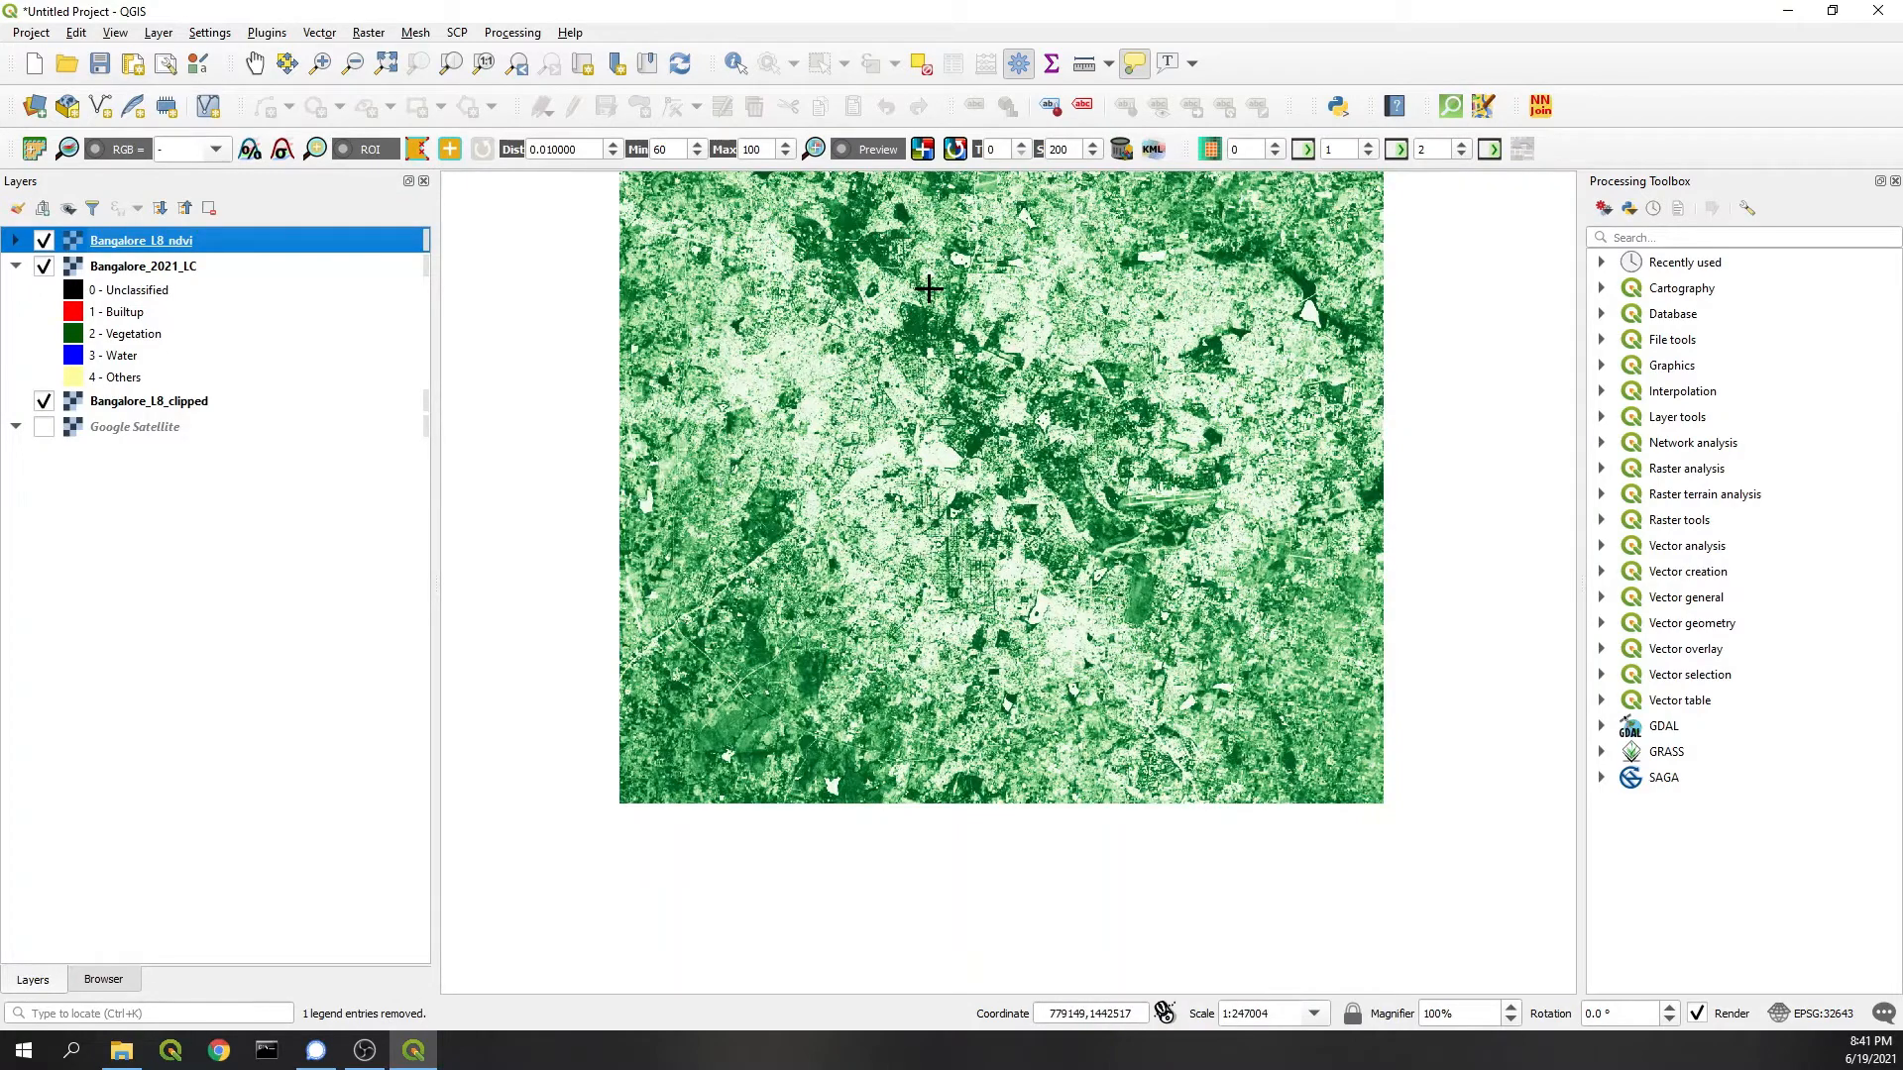
scroll(929, 292, "up", 1)
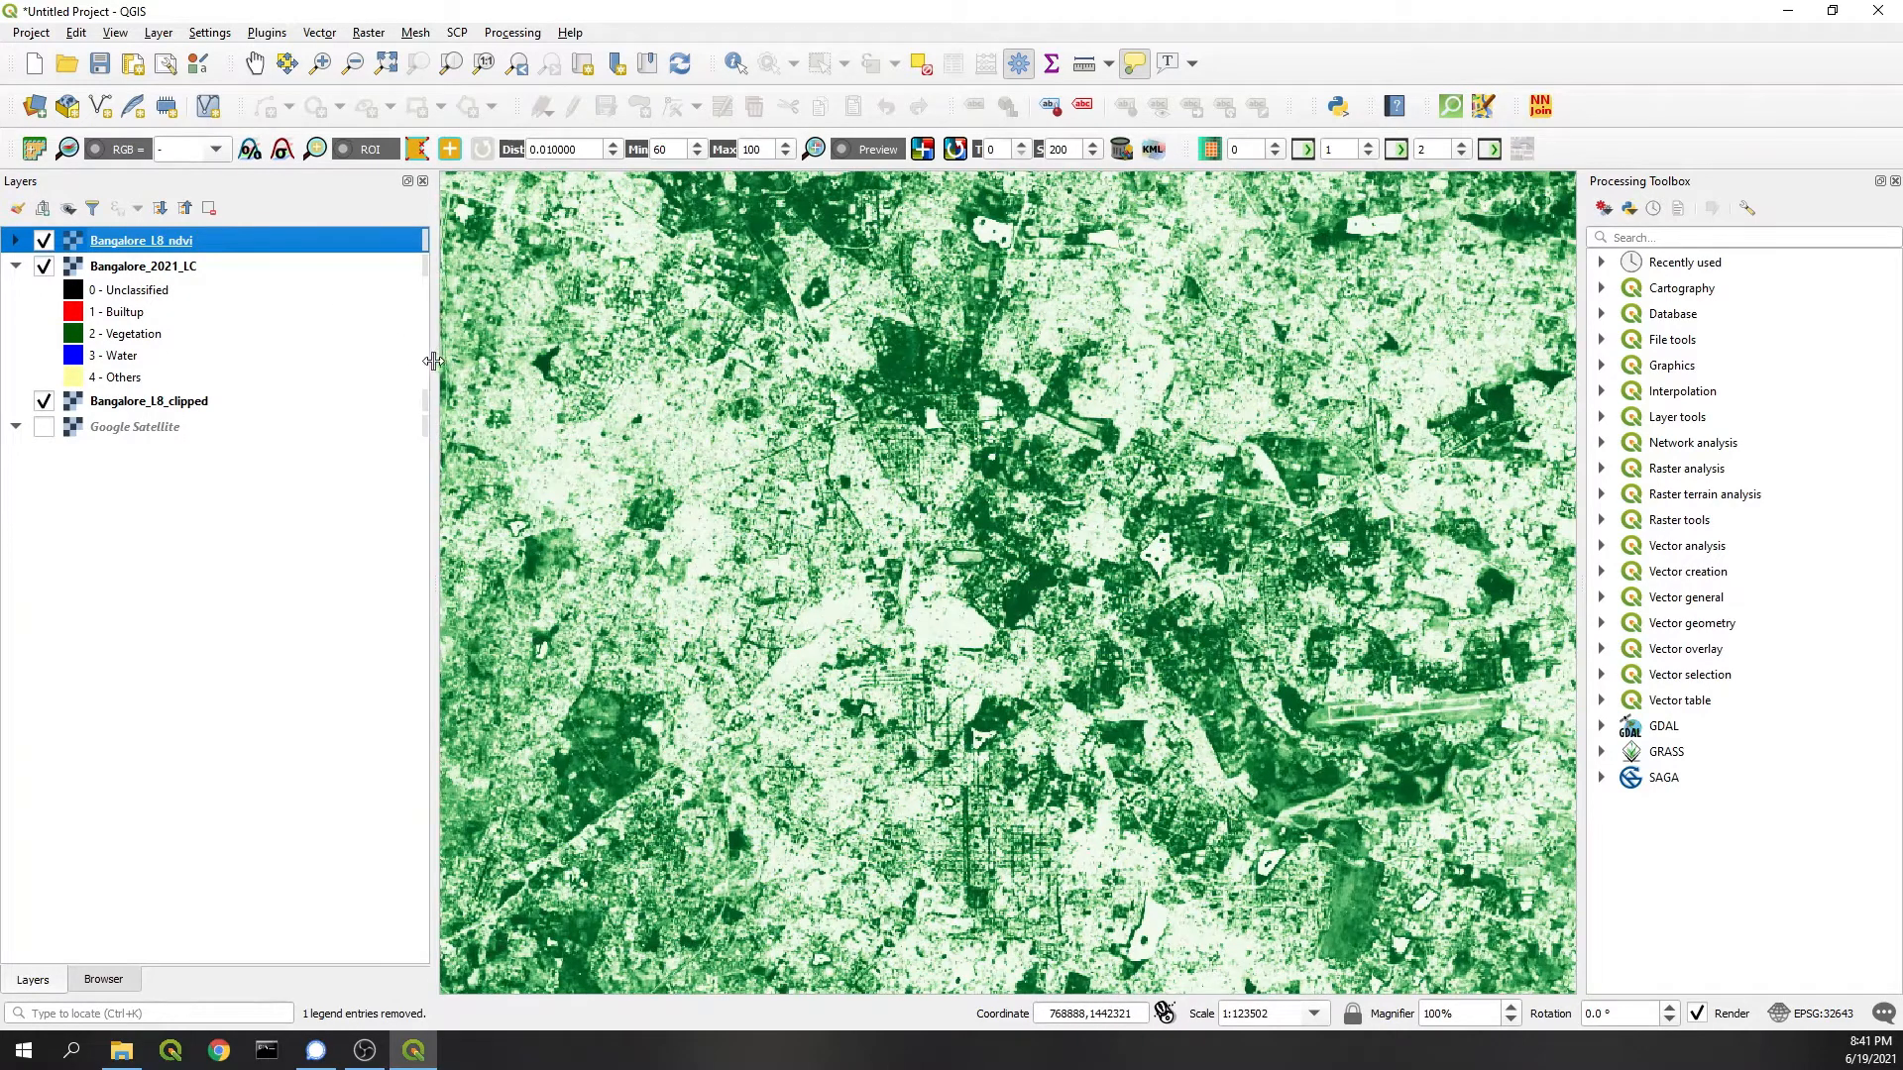
left_click_drag(433, 362, 348, 363)
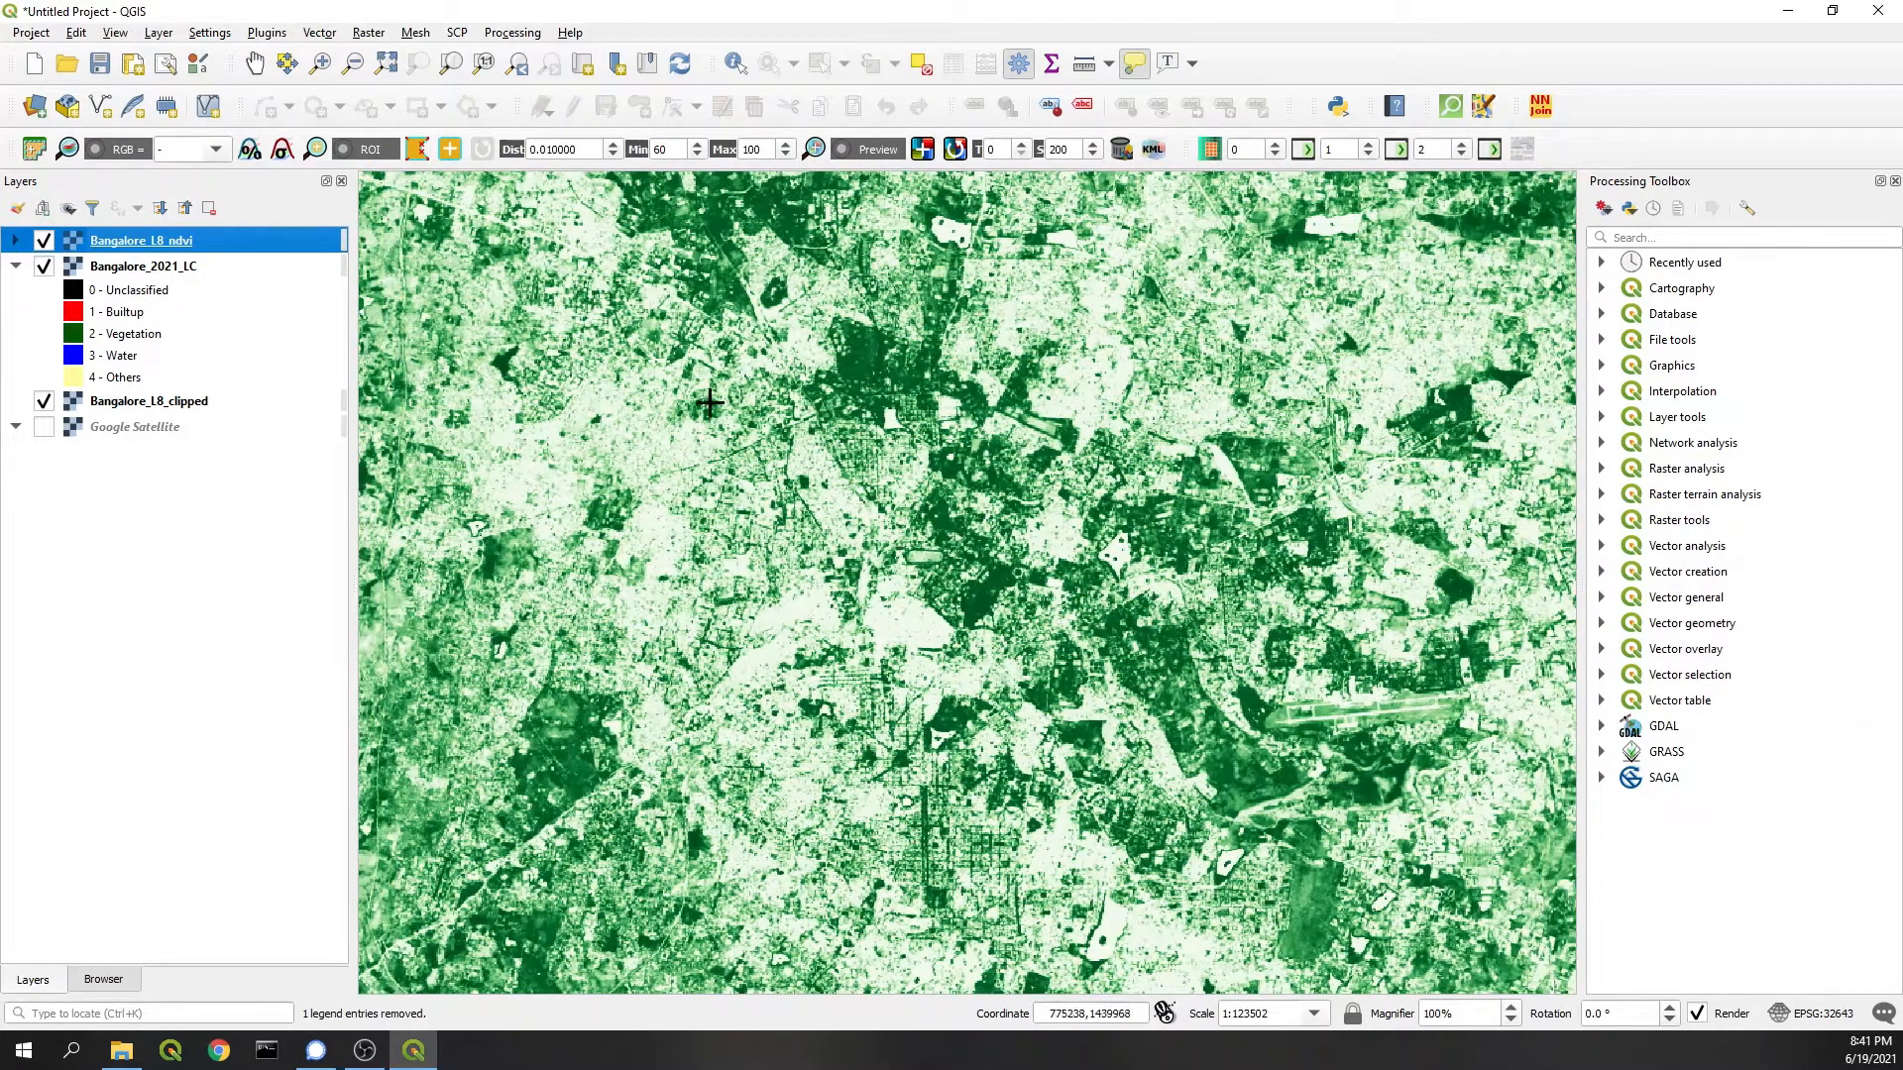
Step: Make the two lowest NDVI pseudocolour classes fully transparent and apply the styling
double_click(184, 239)
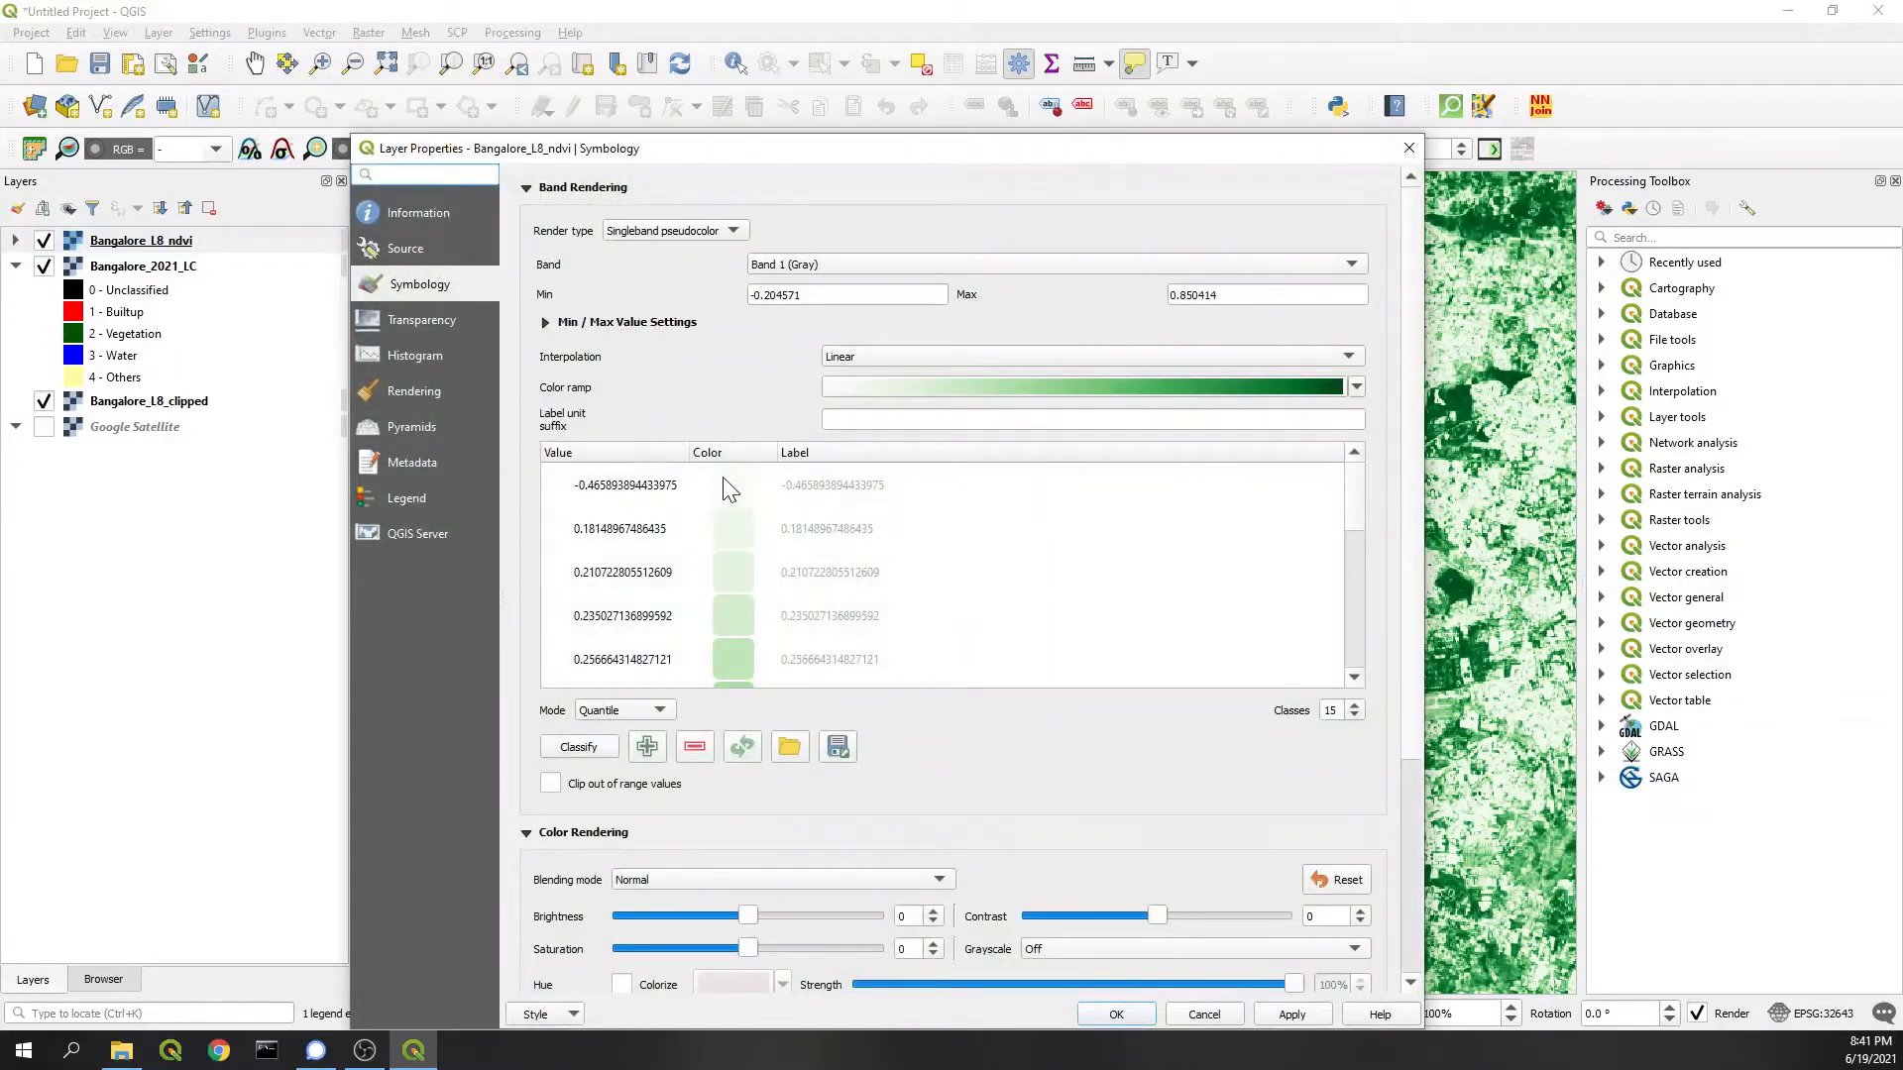
left_click(730, 489)
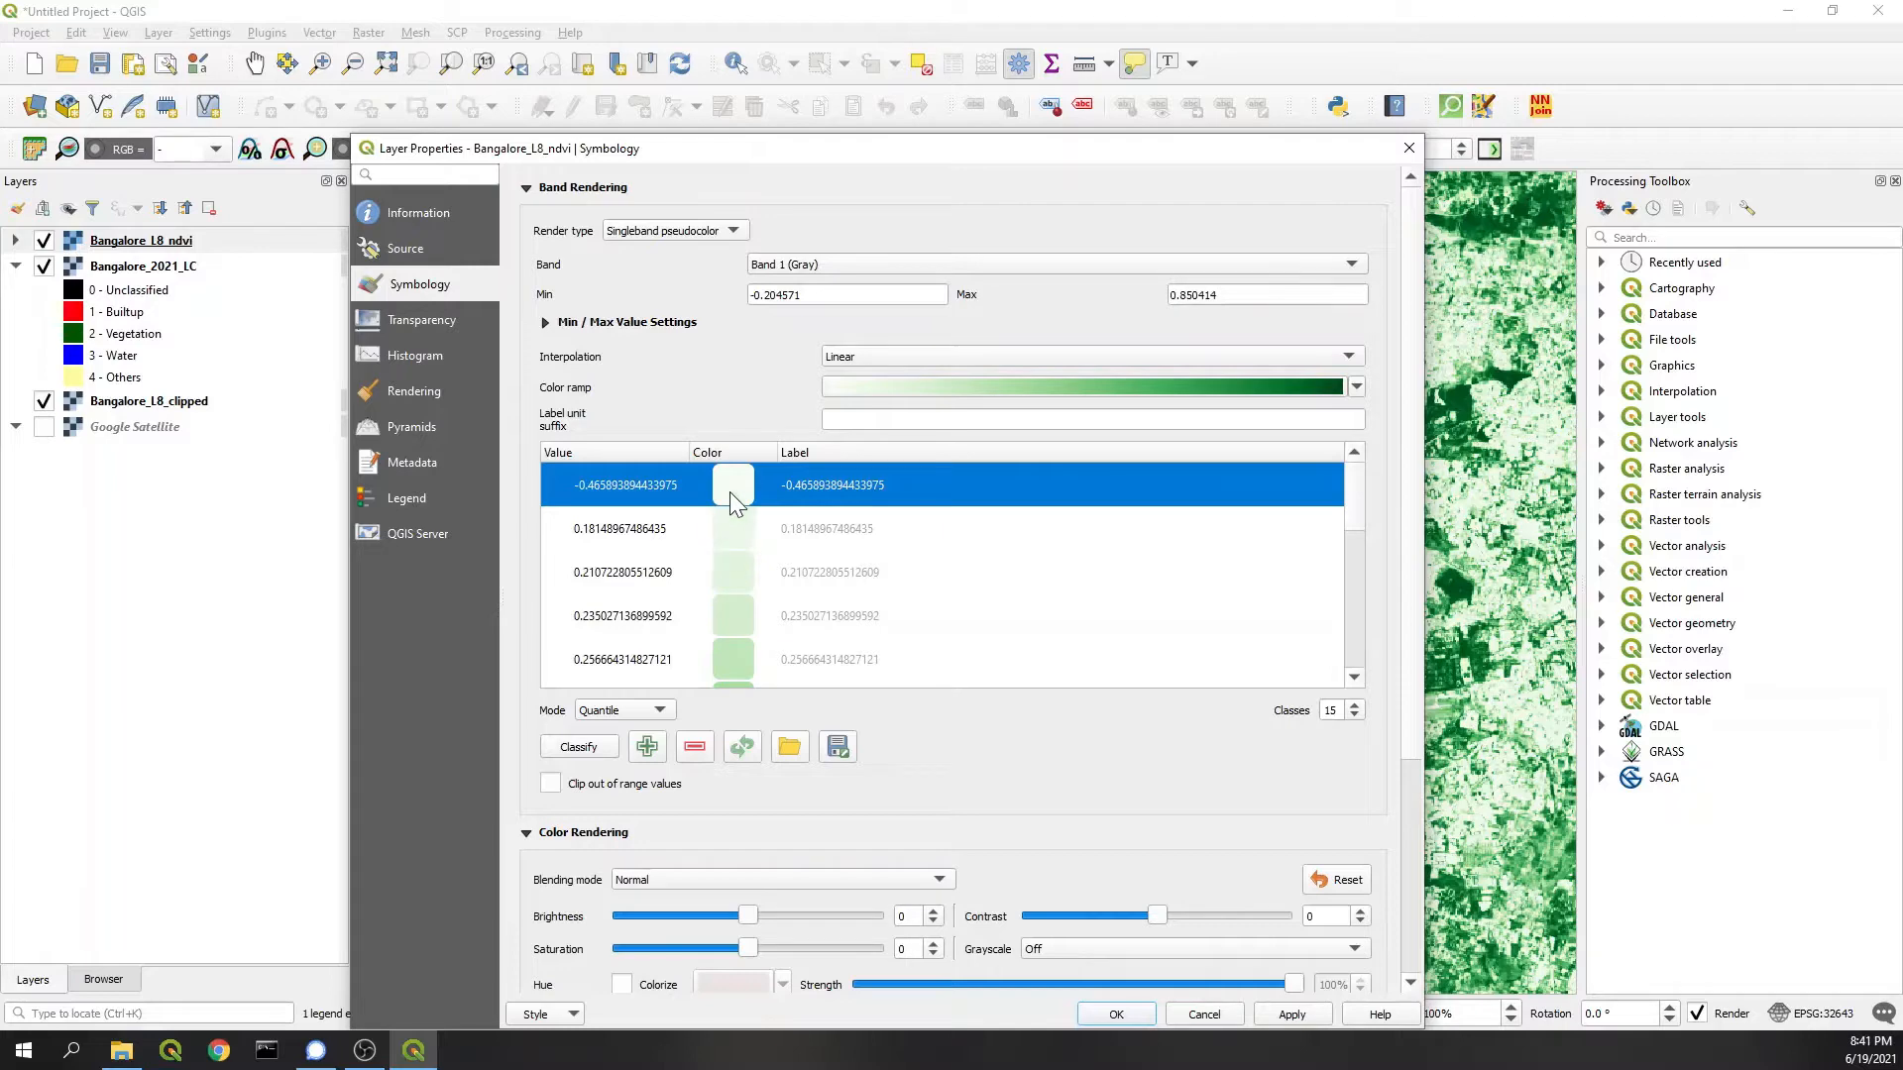
double_click(729, 490)
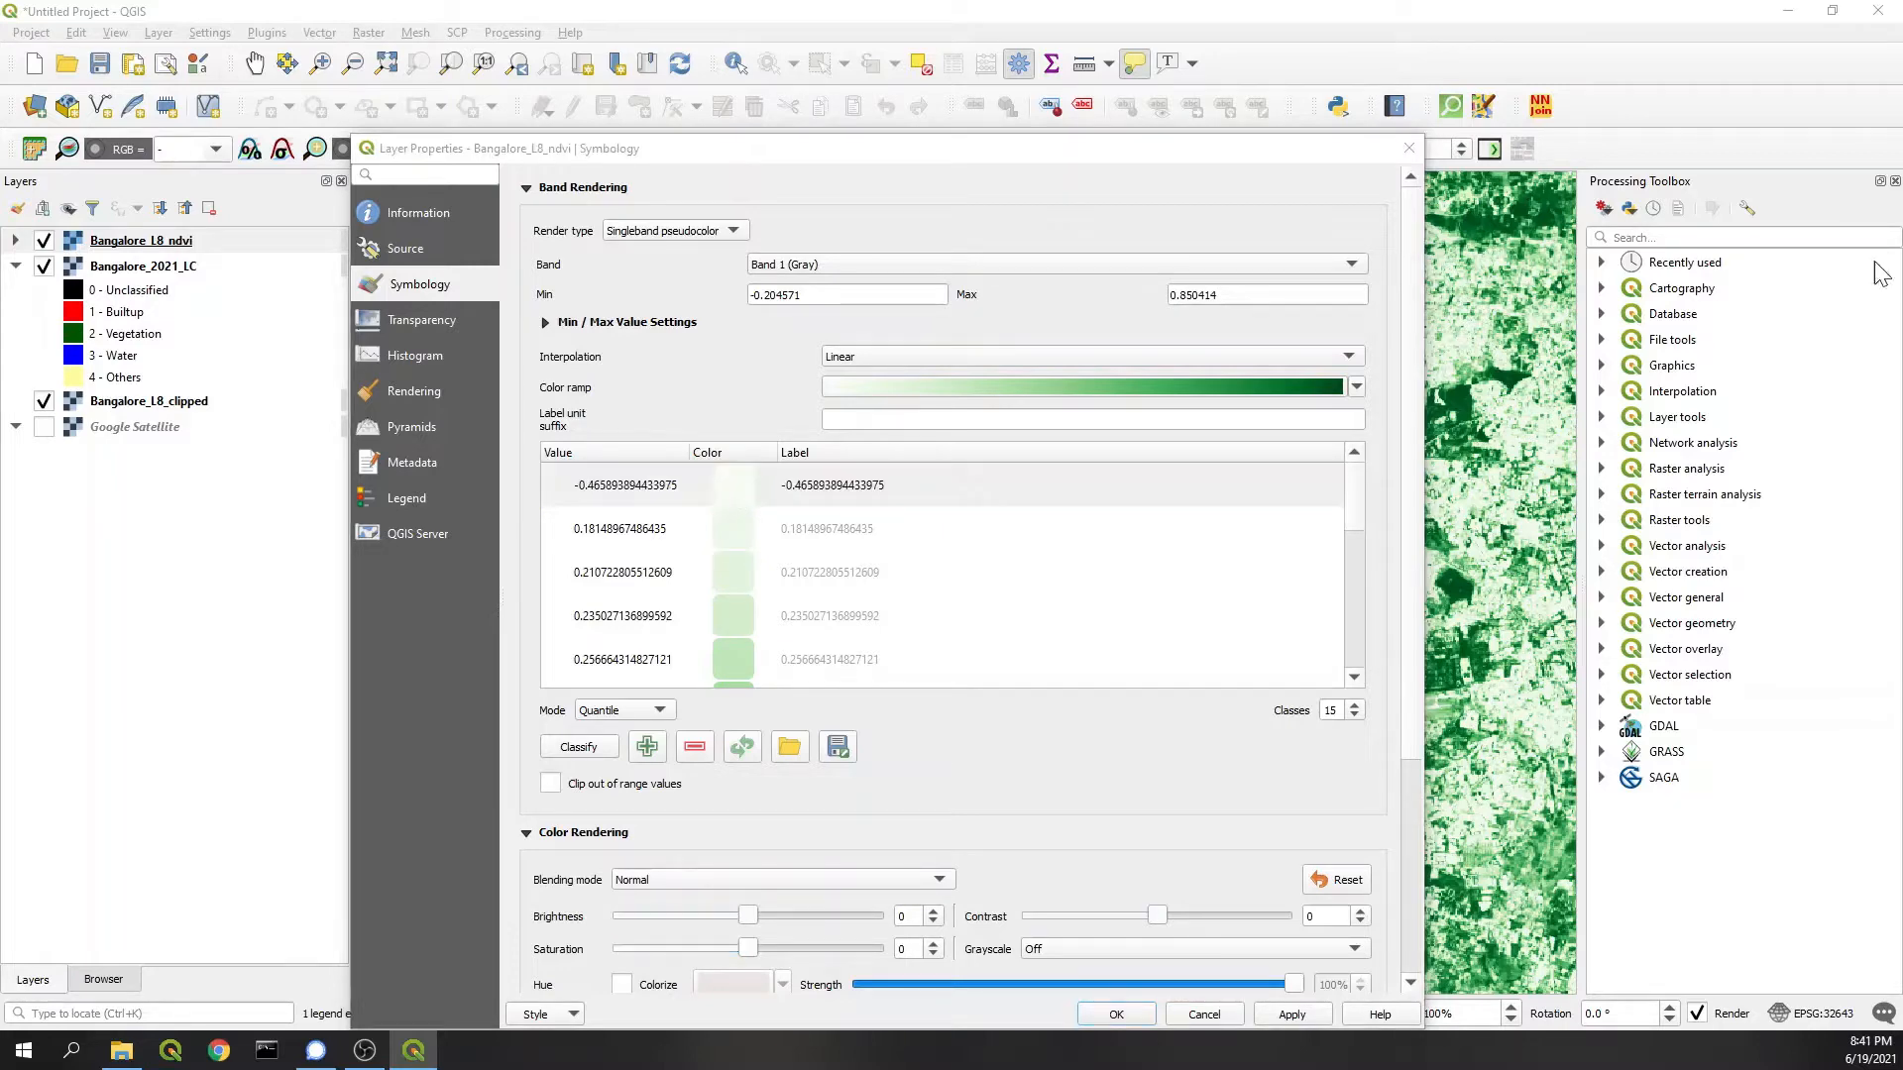
left_click_drag(947, 291, 869, 210)
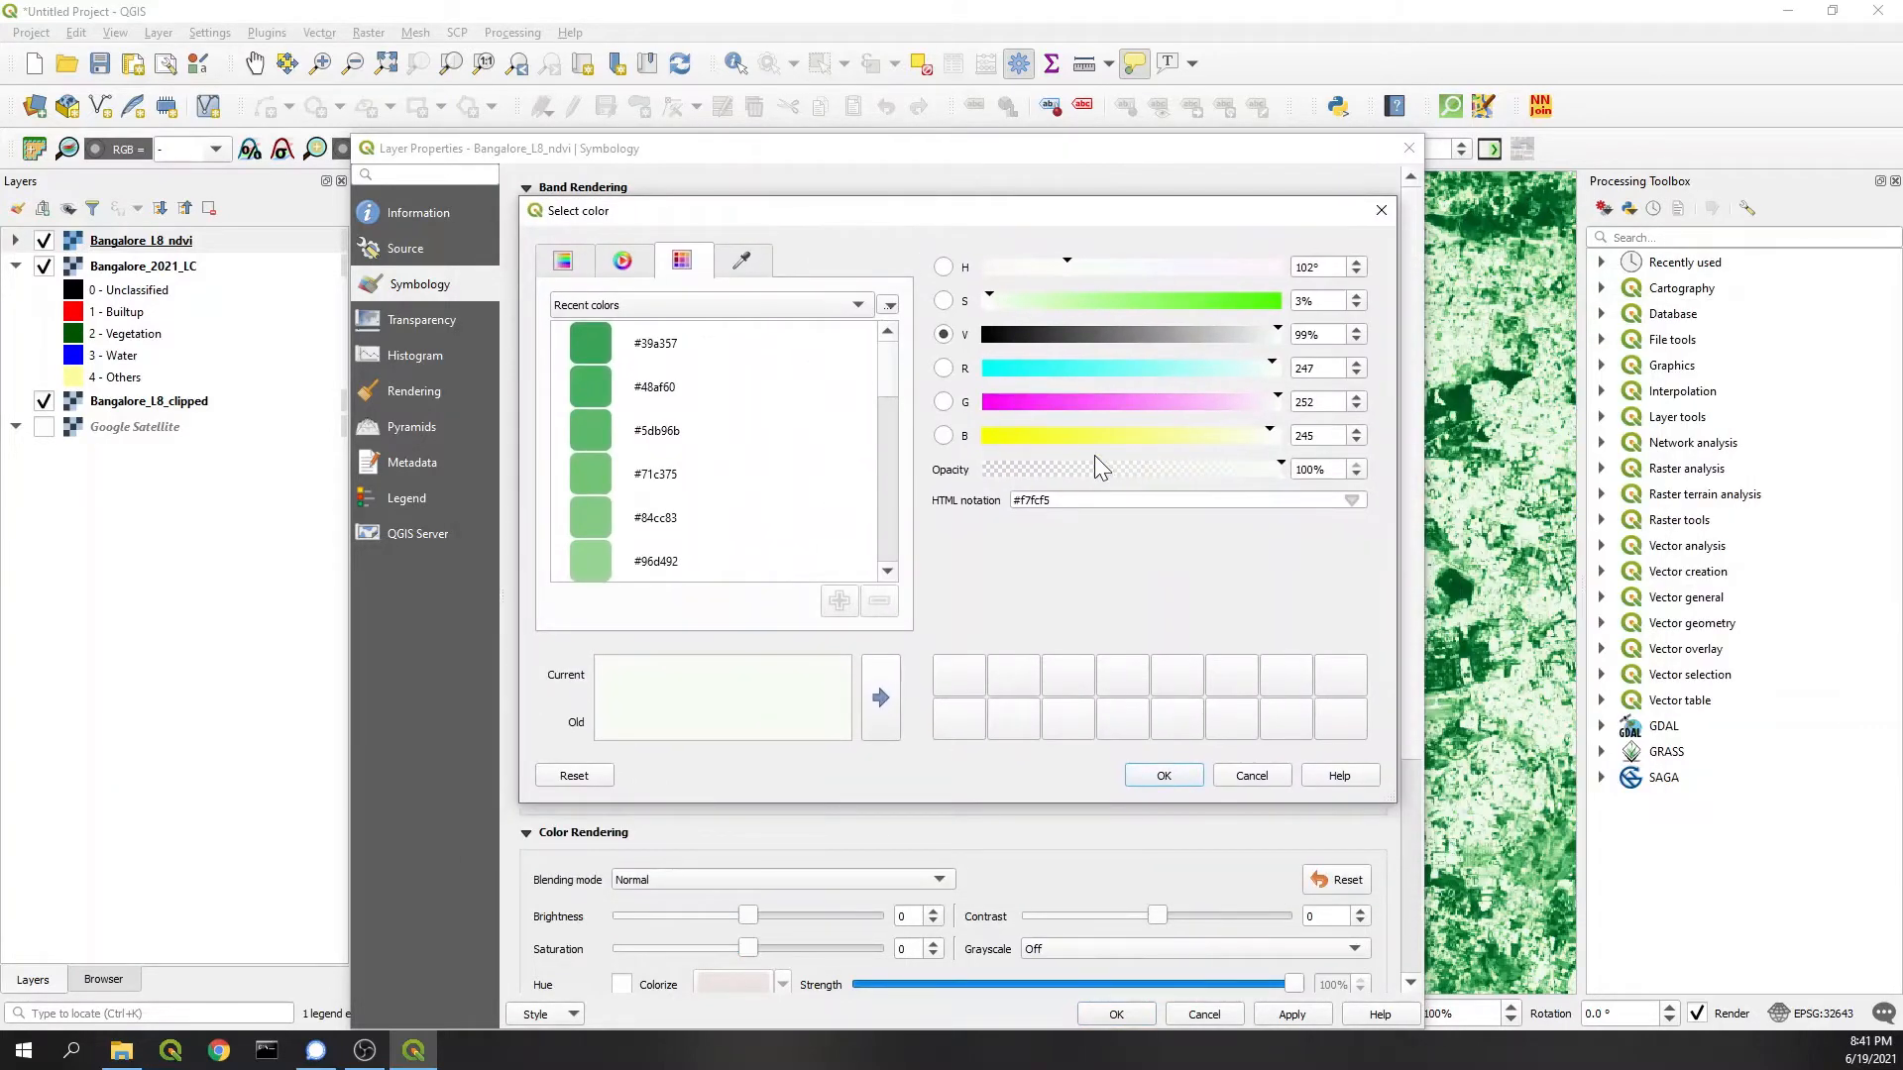
left_click_drag(1089, 473, 951, 490)
left_click(1163, 780)
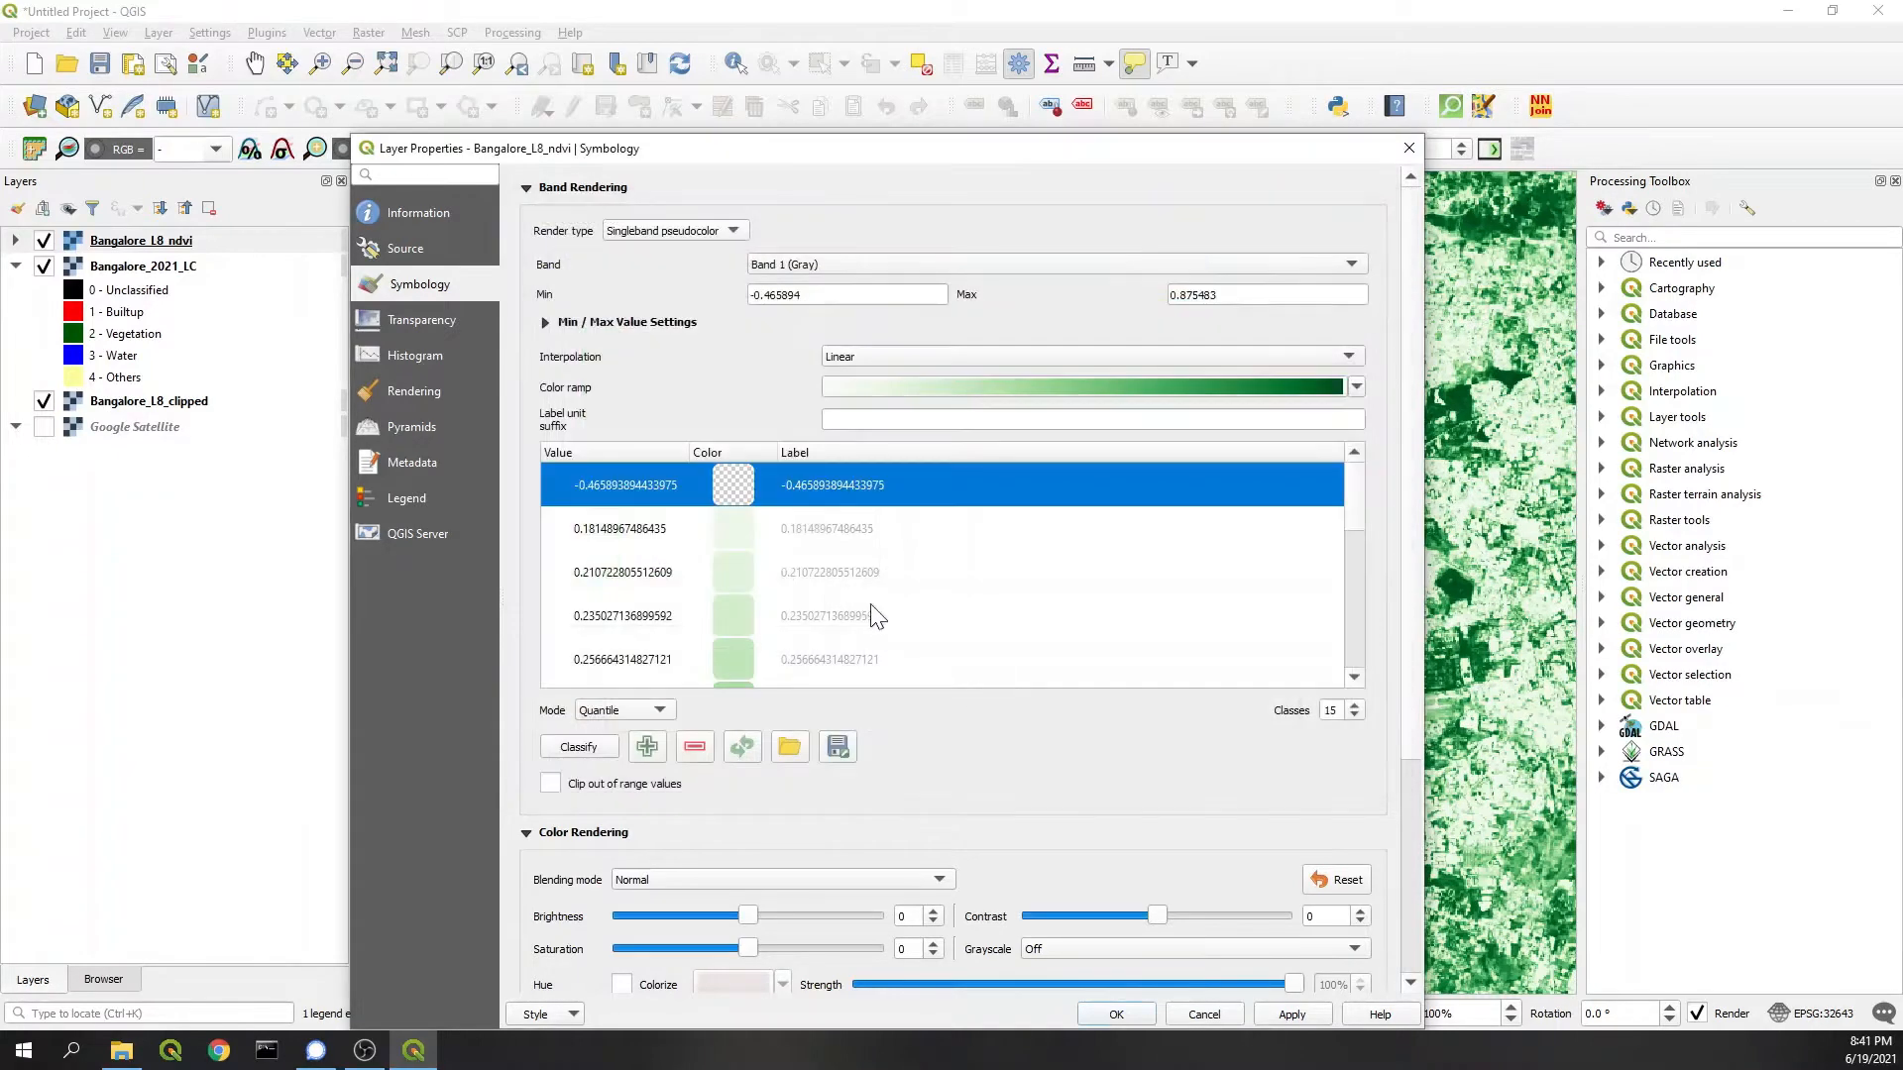
left_click(734, 528)
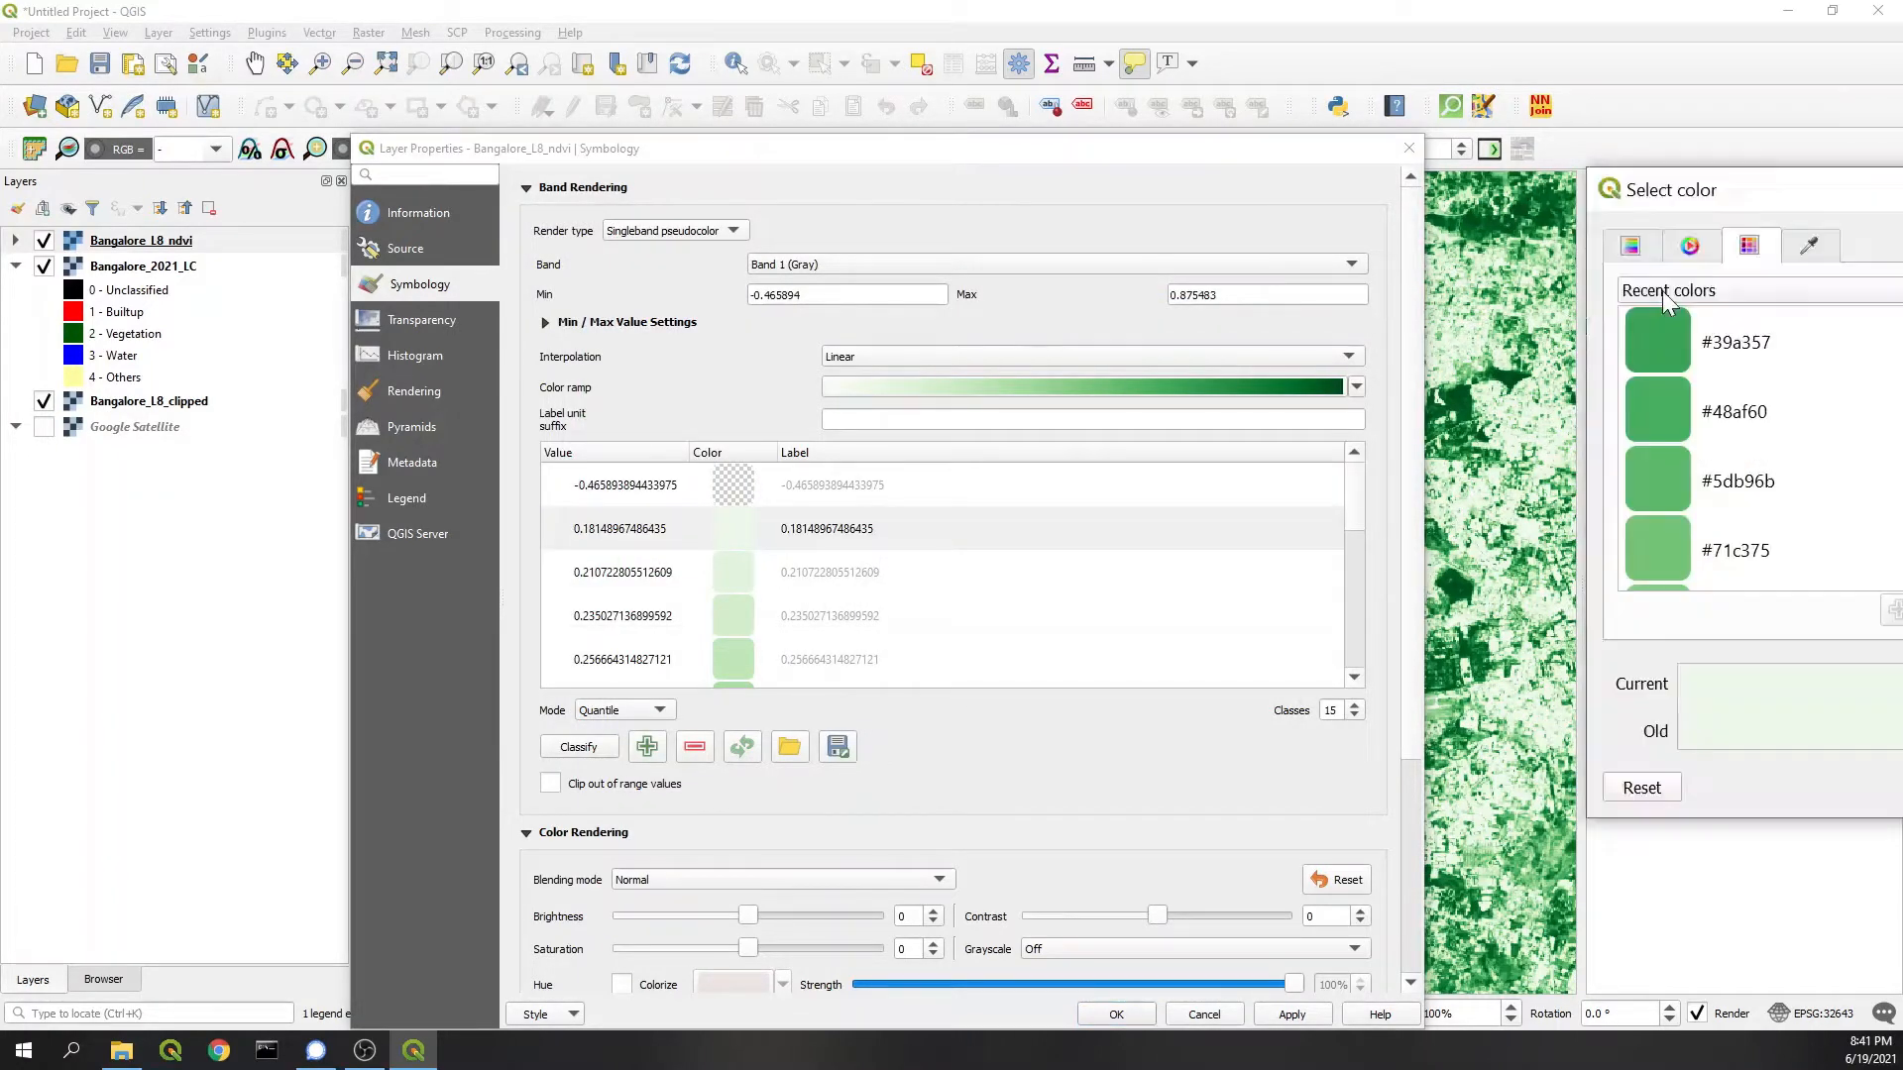
left_click_drag(1090, 470, 1041, 476)
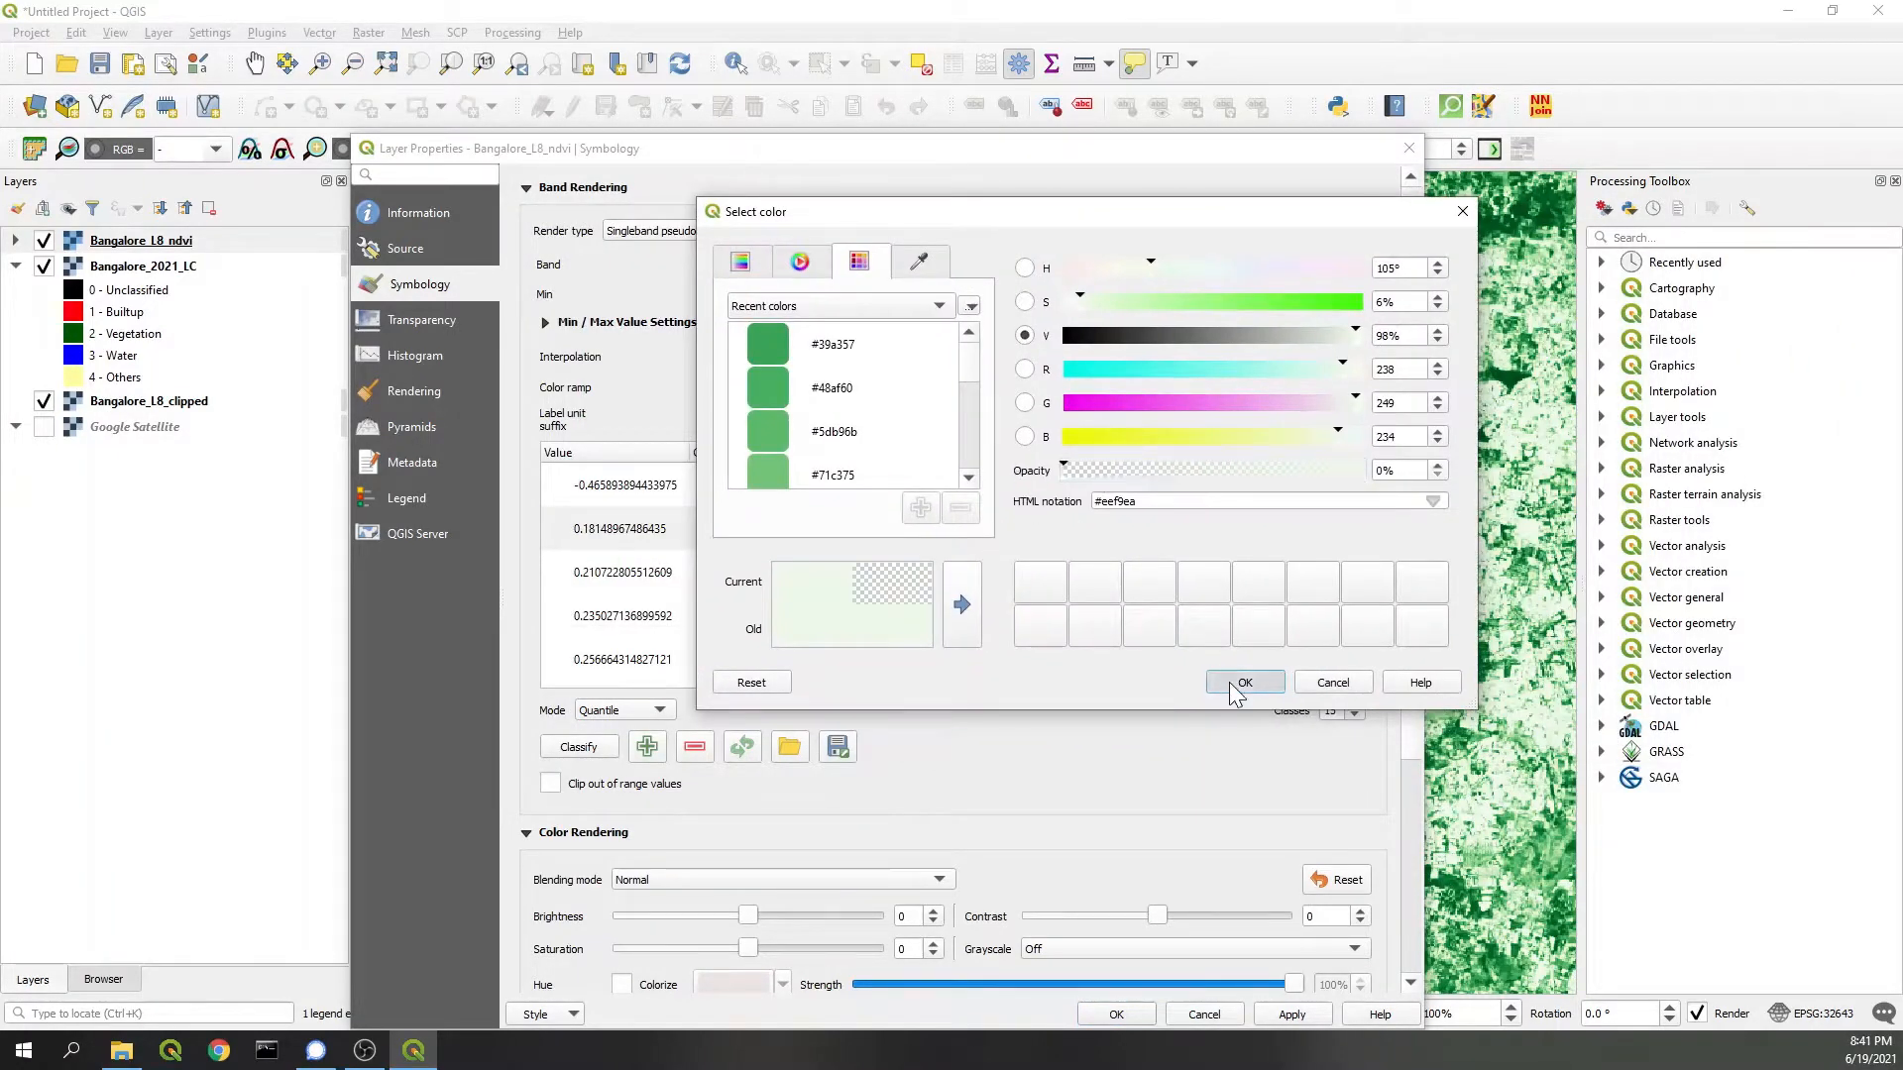
left_click(1245, 683)
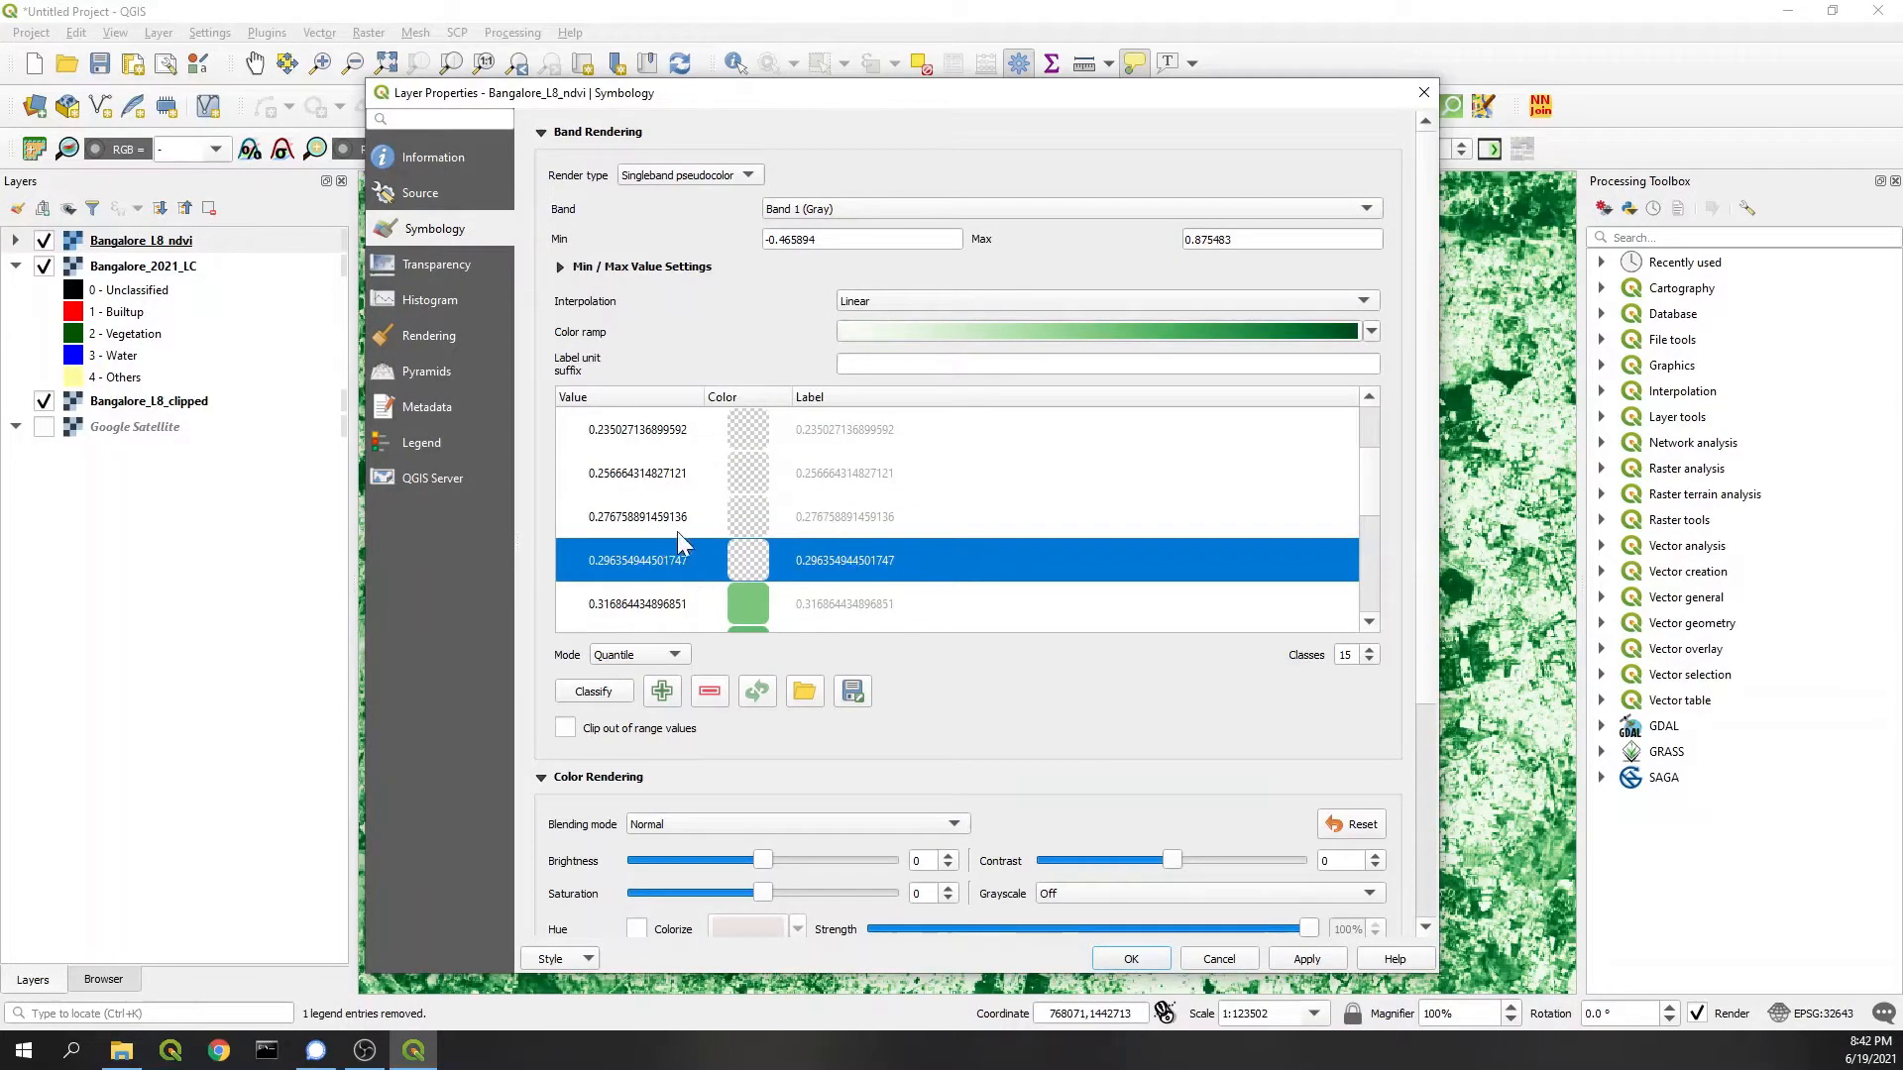
left_click(1126, 960)
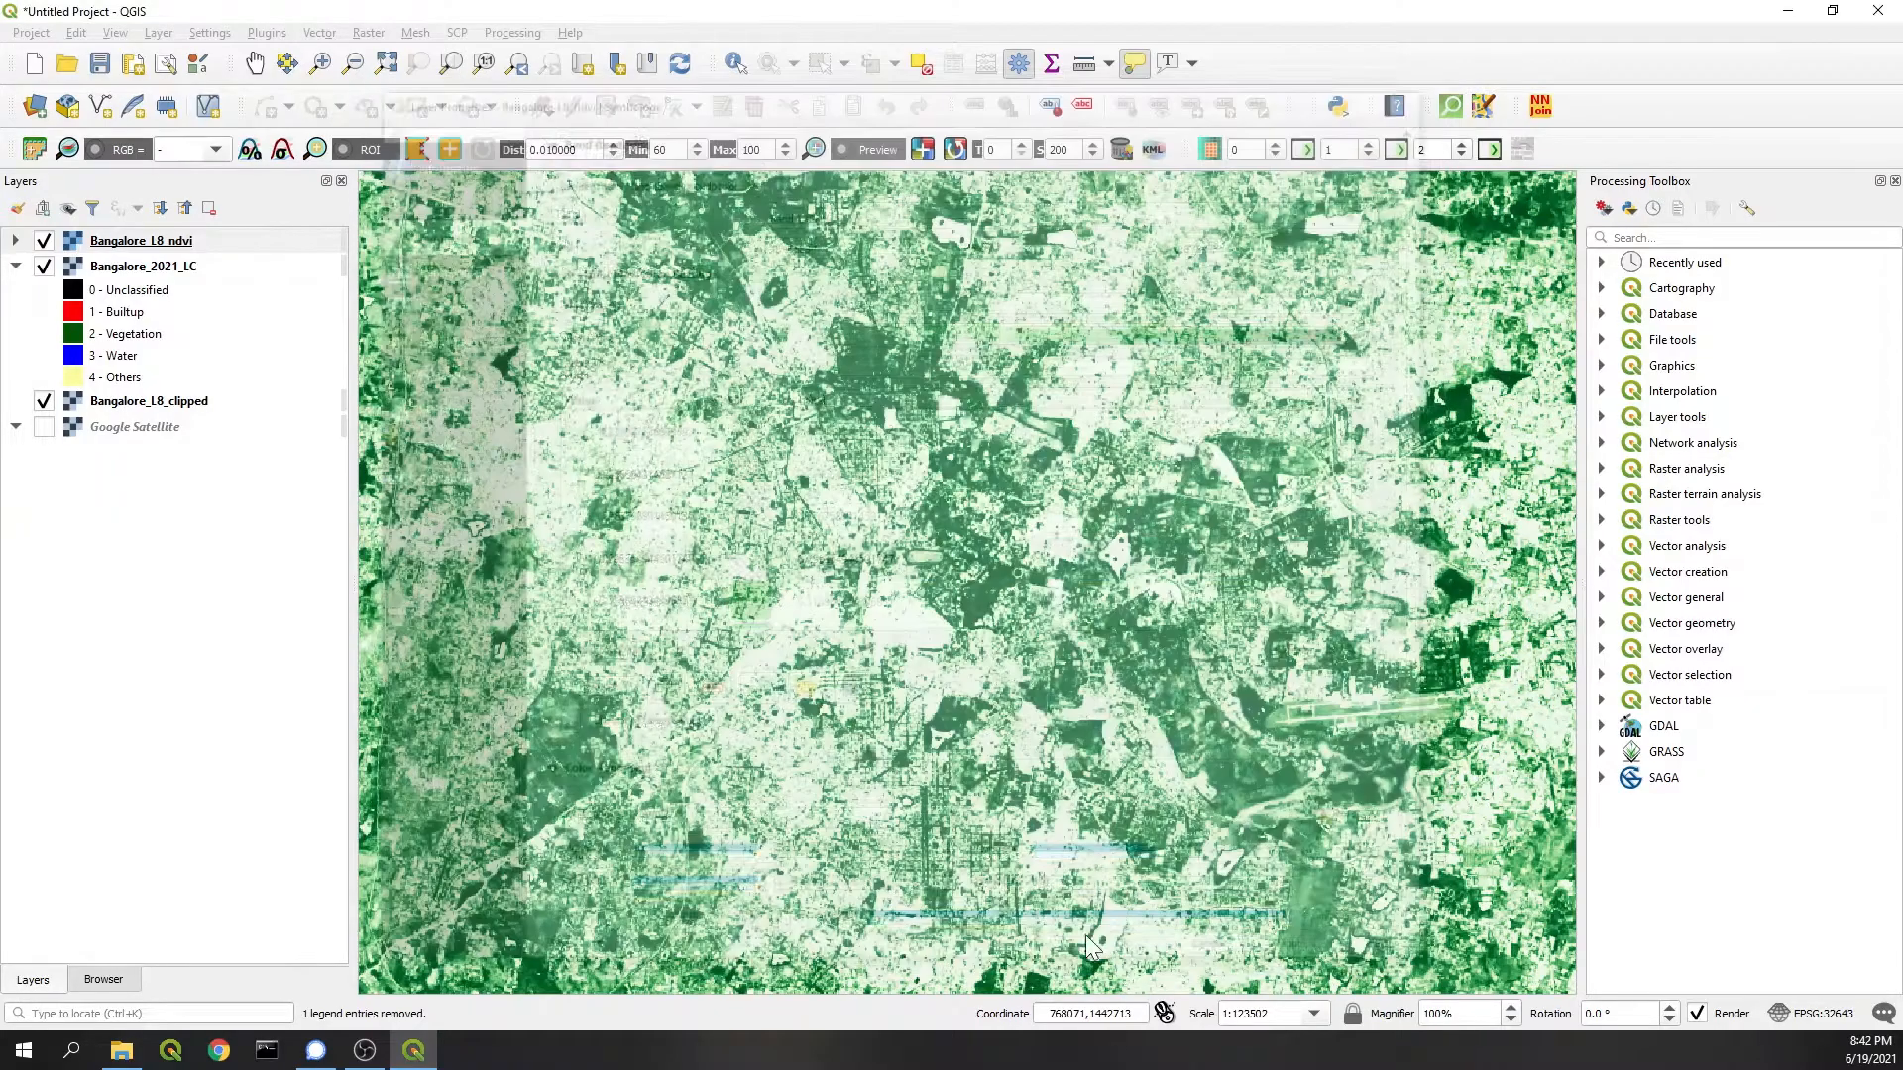
Step: Toggle the land-cover and NDVI layers on and off to compare the vegetation overlay with the imagery
left_click(44, 240)
left_click(145, 265)
key("space")
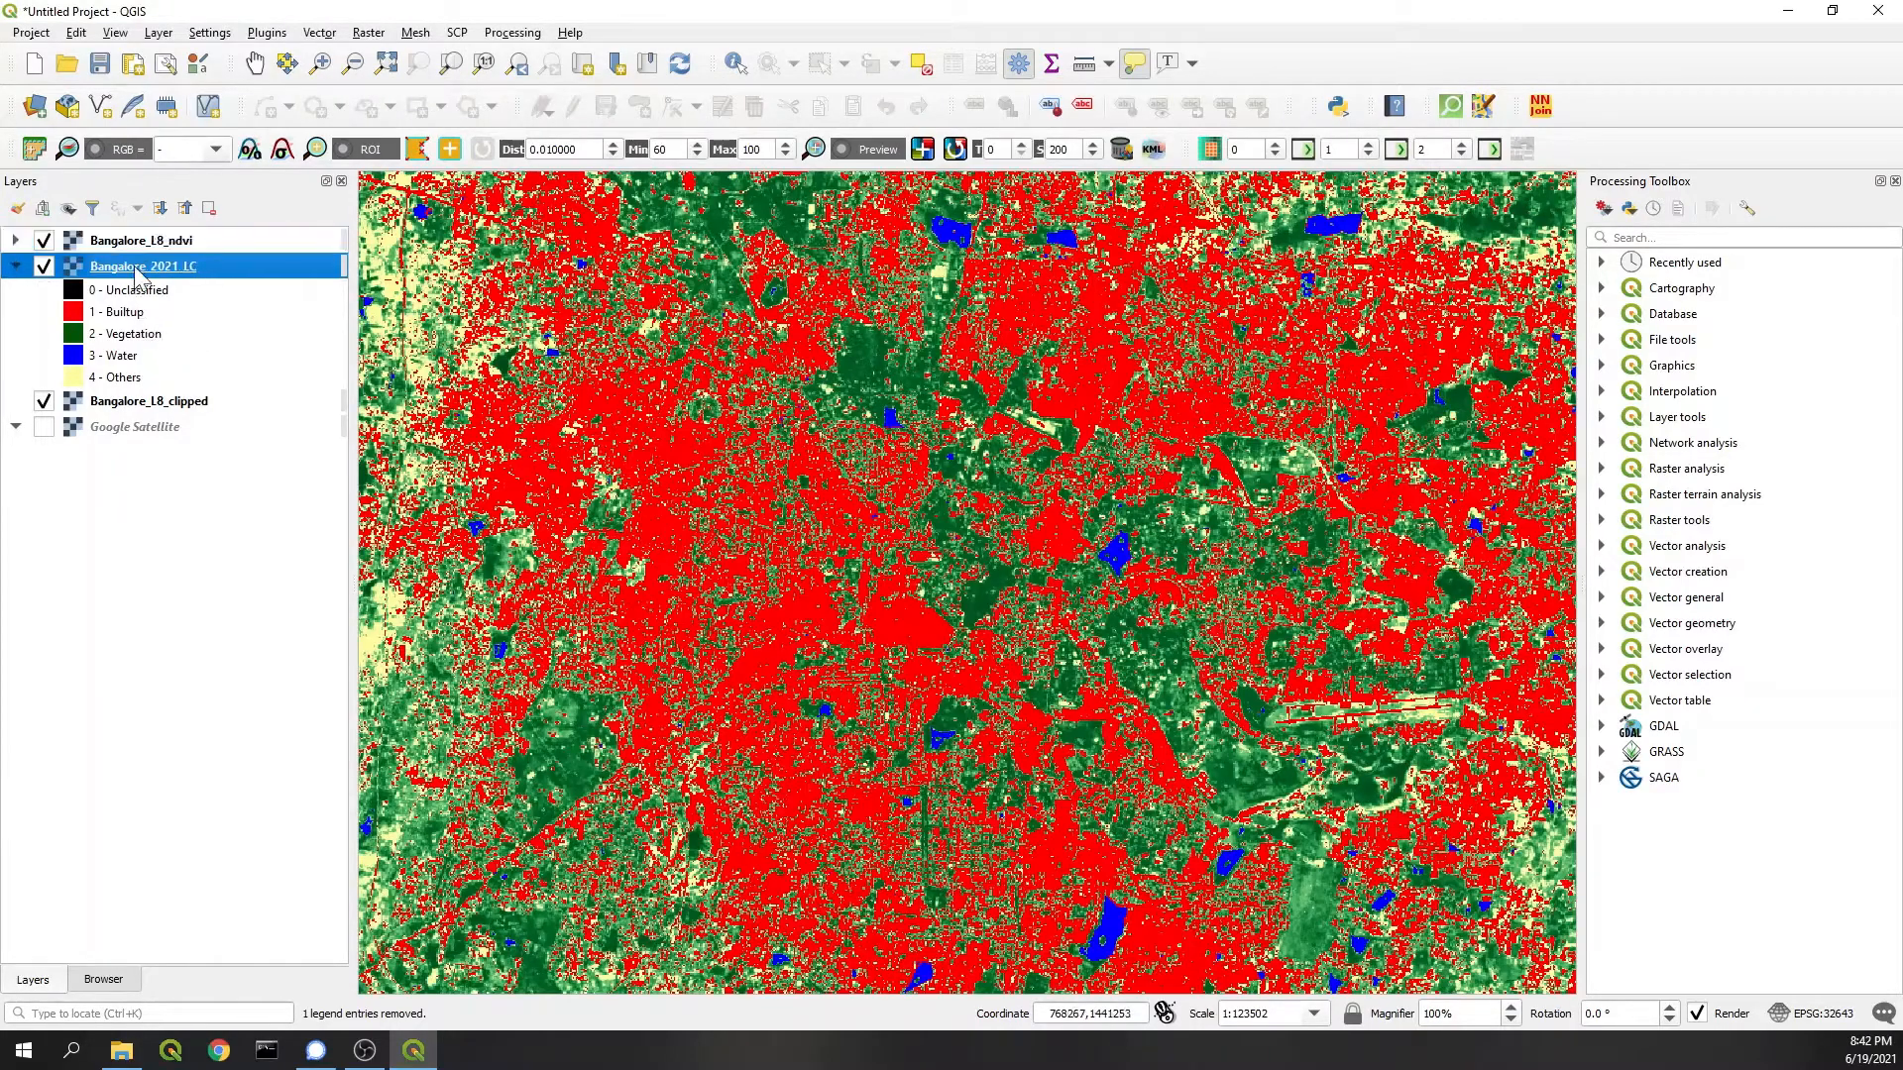
key("space")
left_click(141, 239)
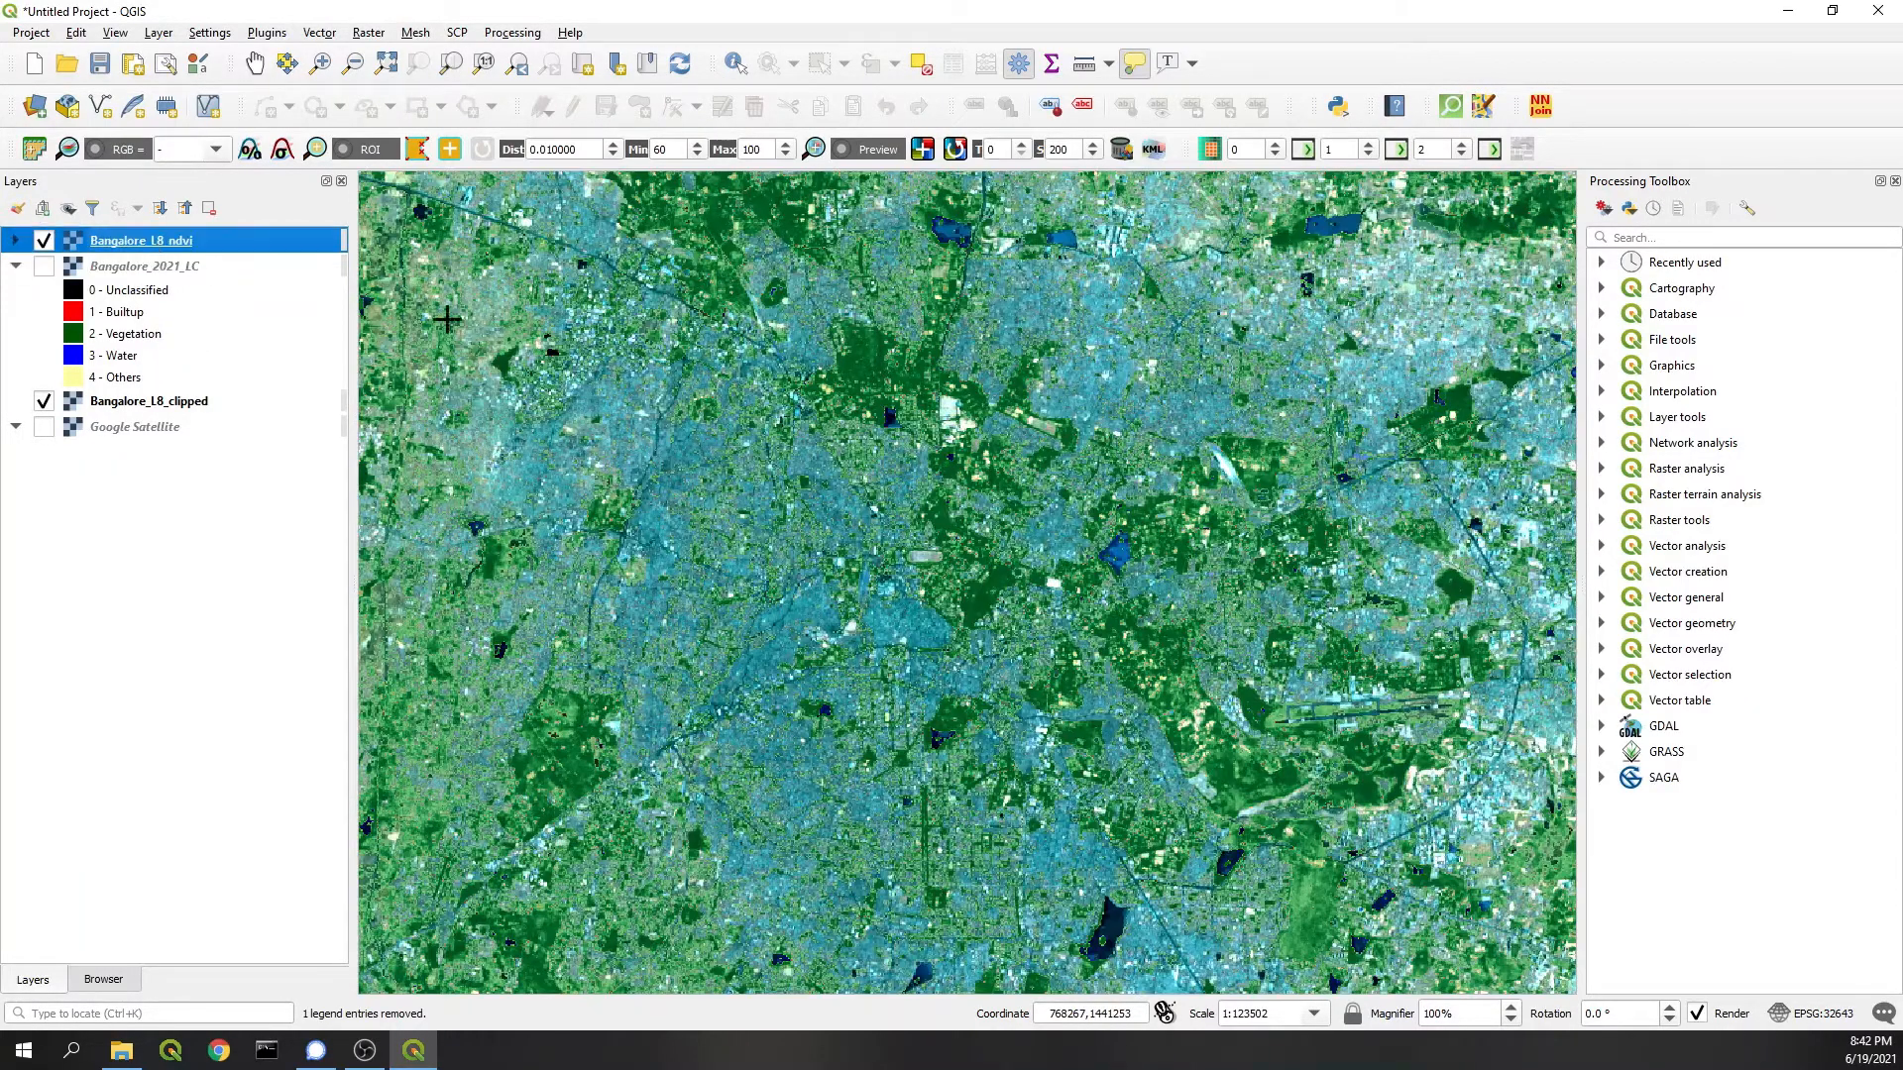
key("space")
scroll(784, 517, "up", 2)
scroll(784, 516, "up", 2)
key("space")
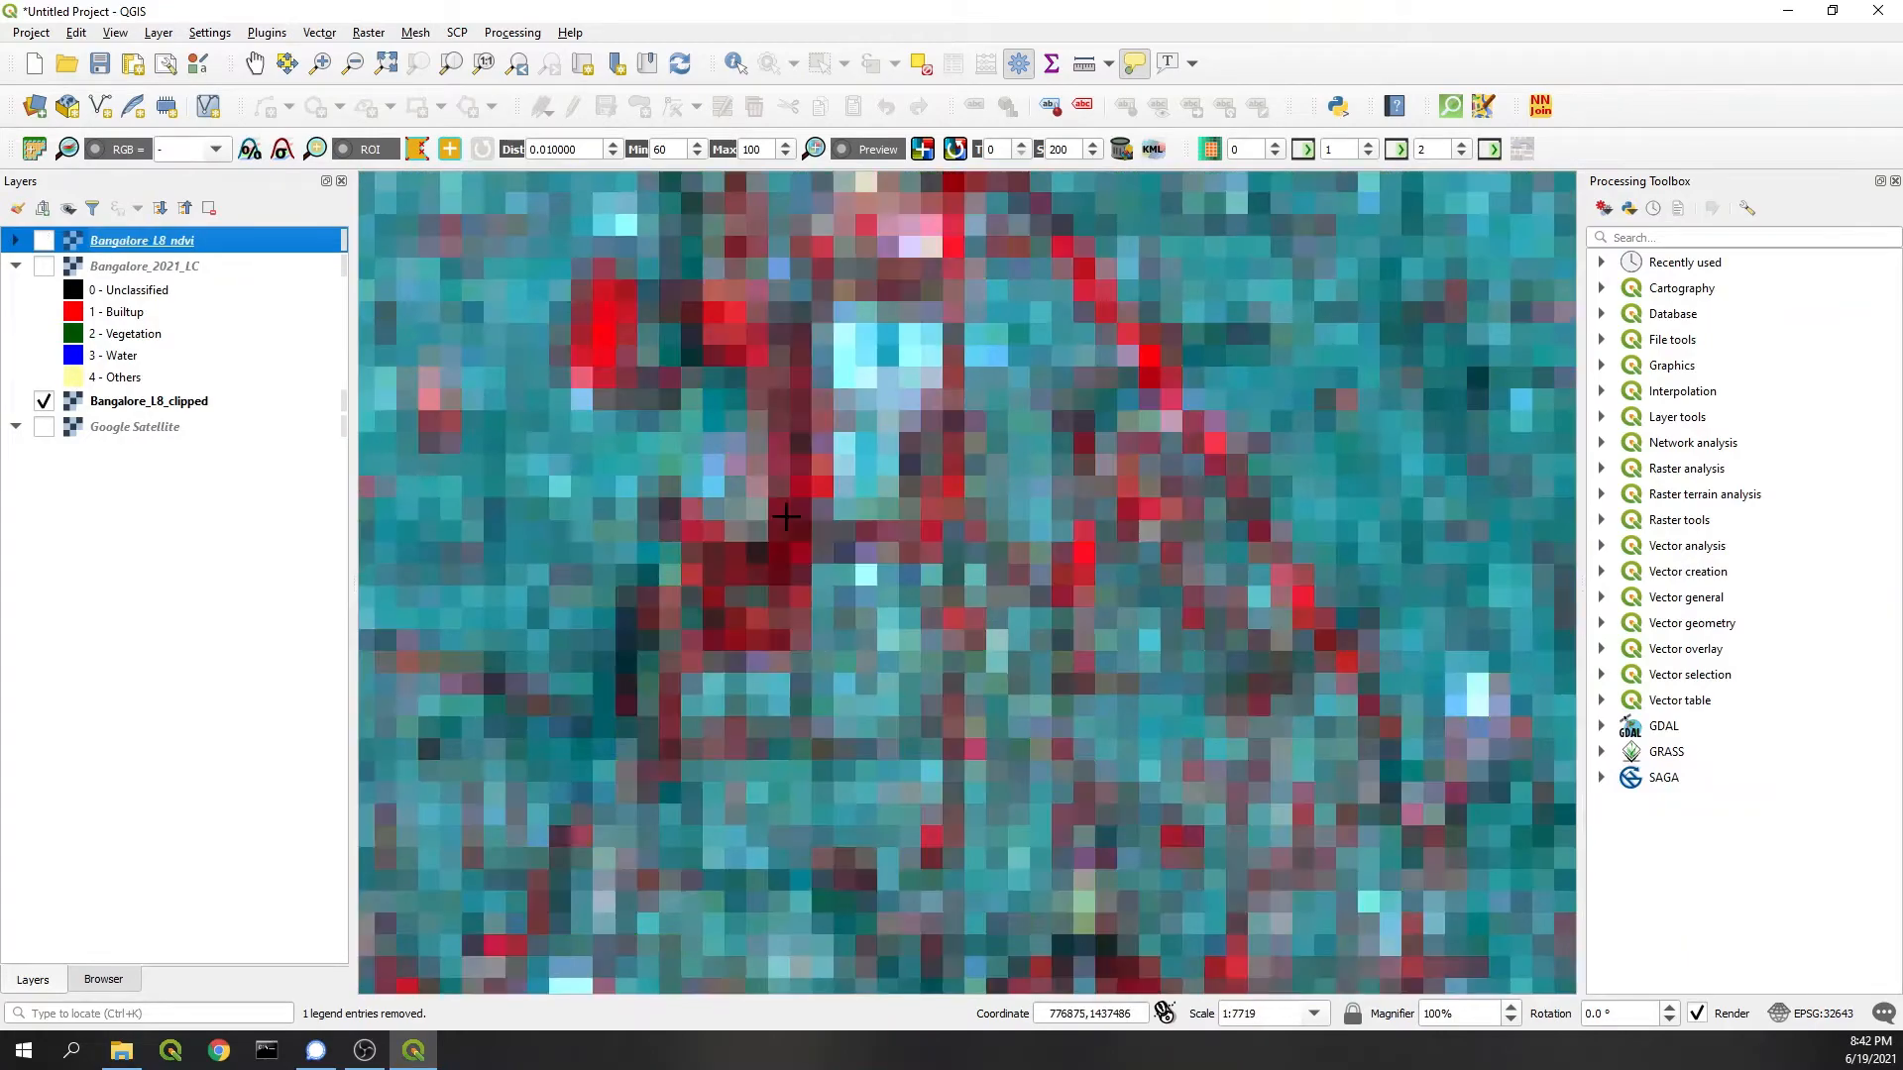
scroll(744, 476, "down", 2)
scroll(700, 443, "up", 1)
key("space")
key("space")
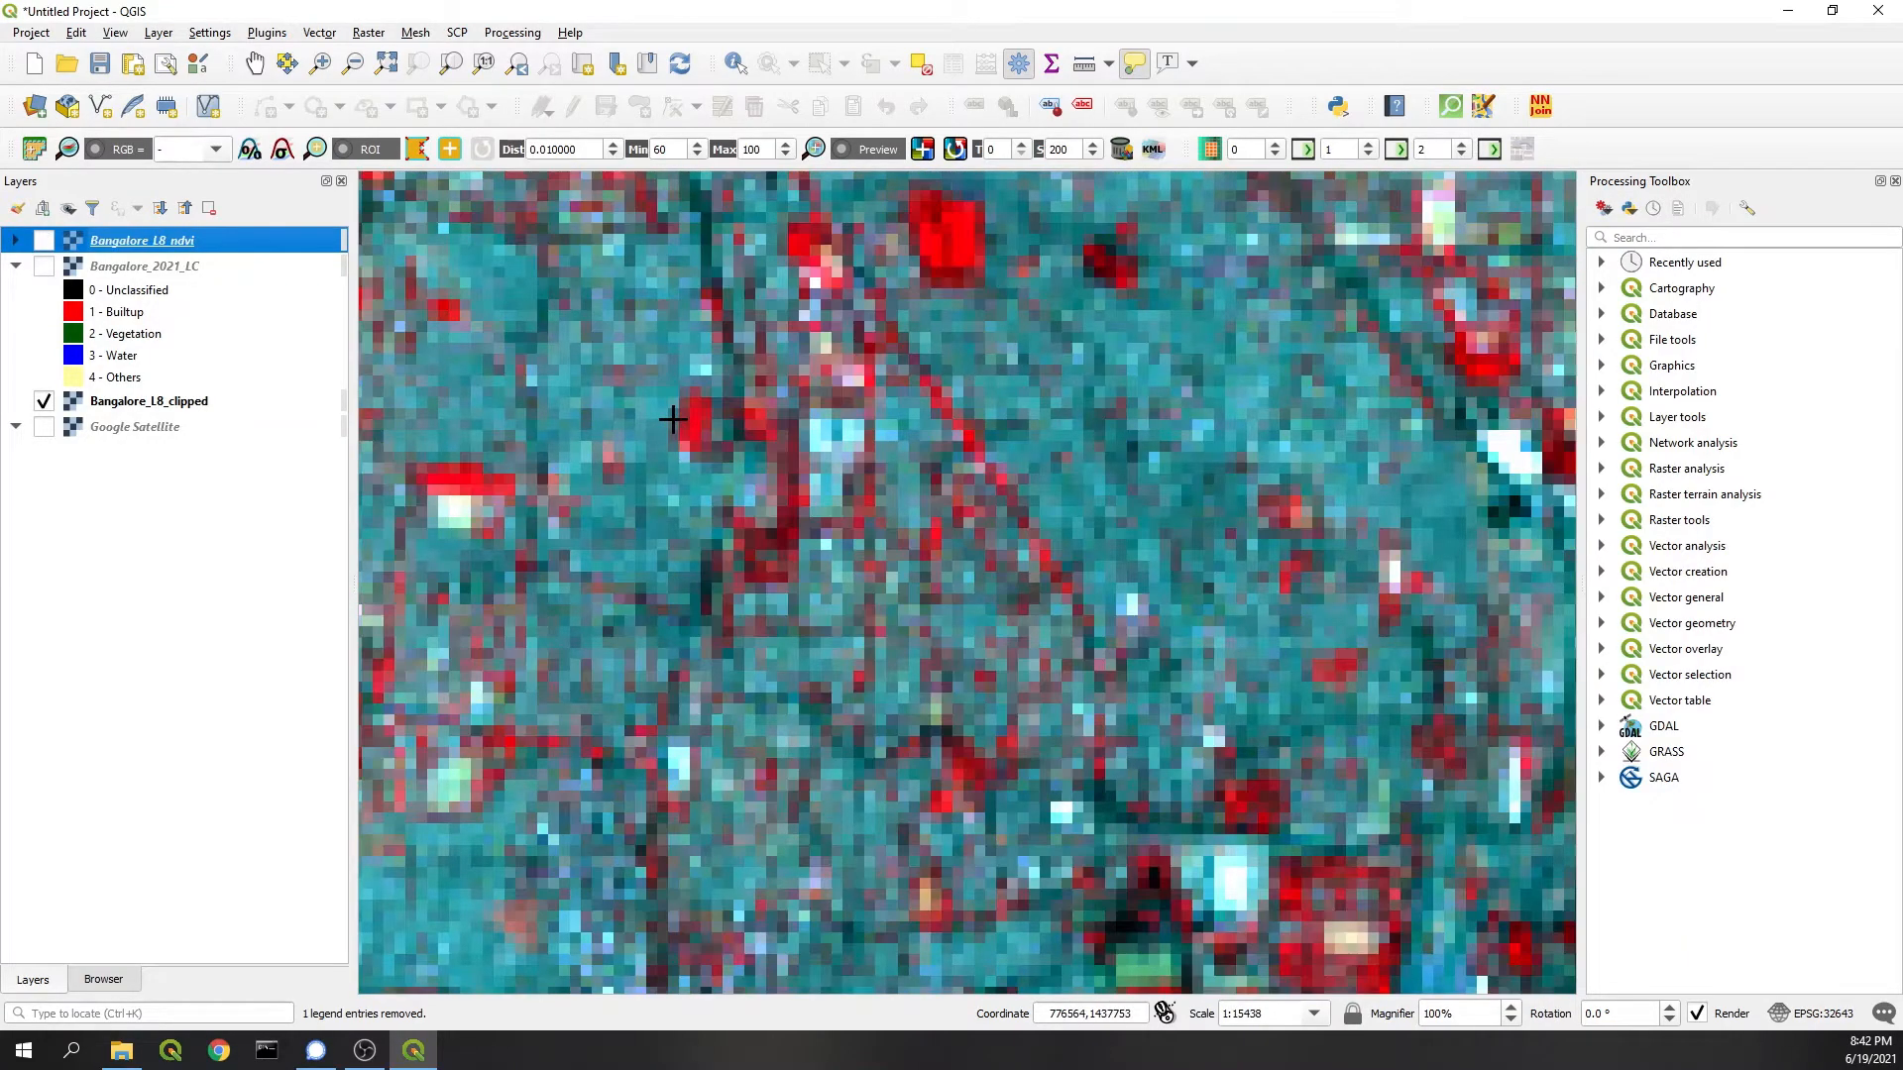
key("space")
scroll(727, 423, "down", 1)
key("space")
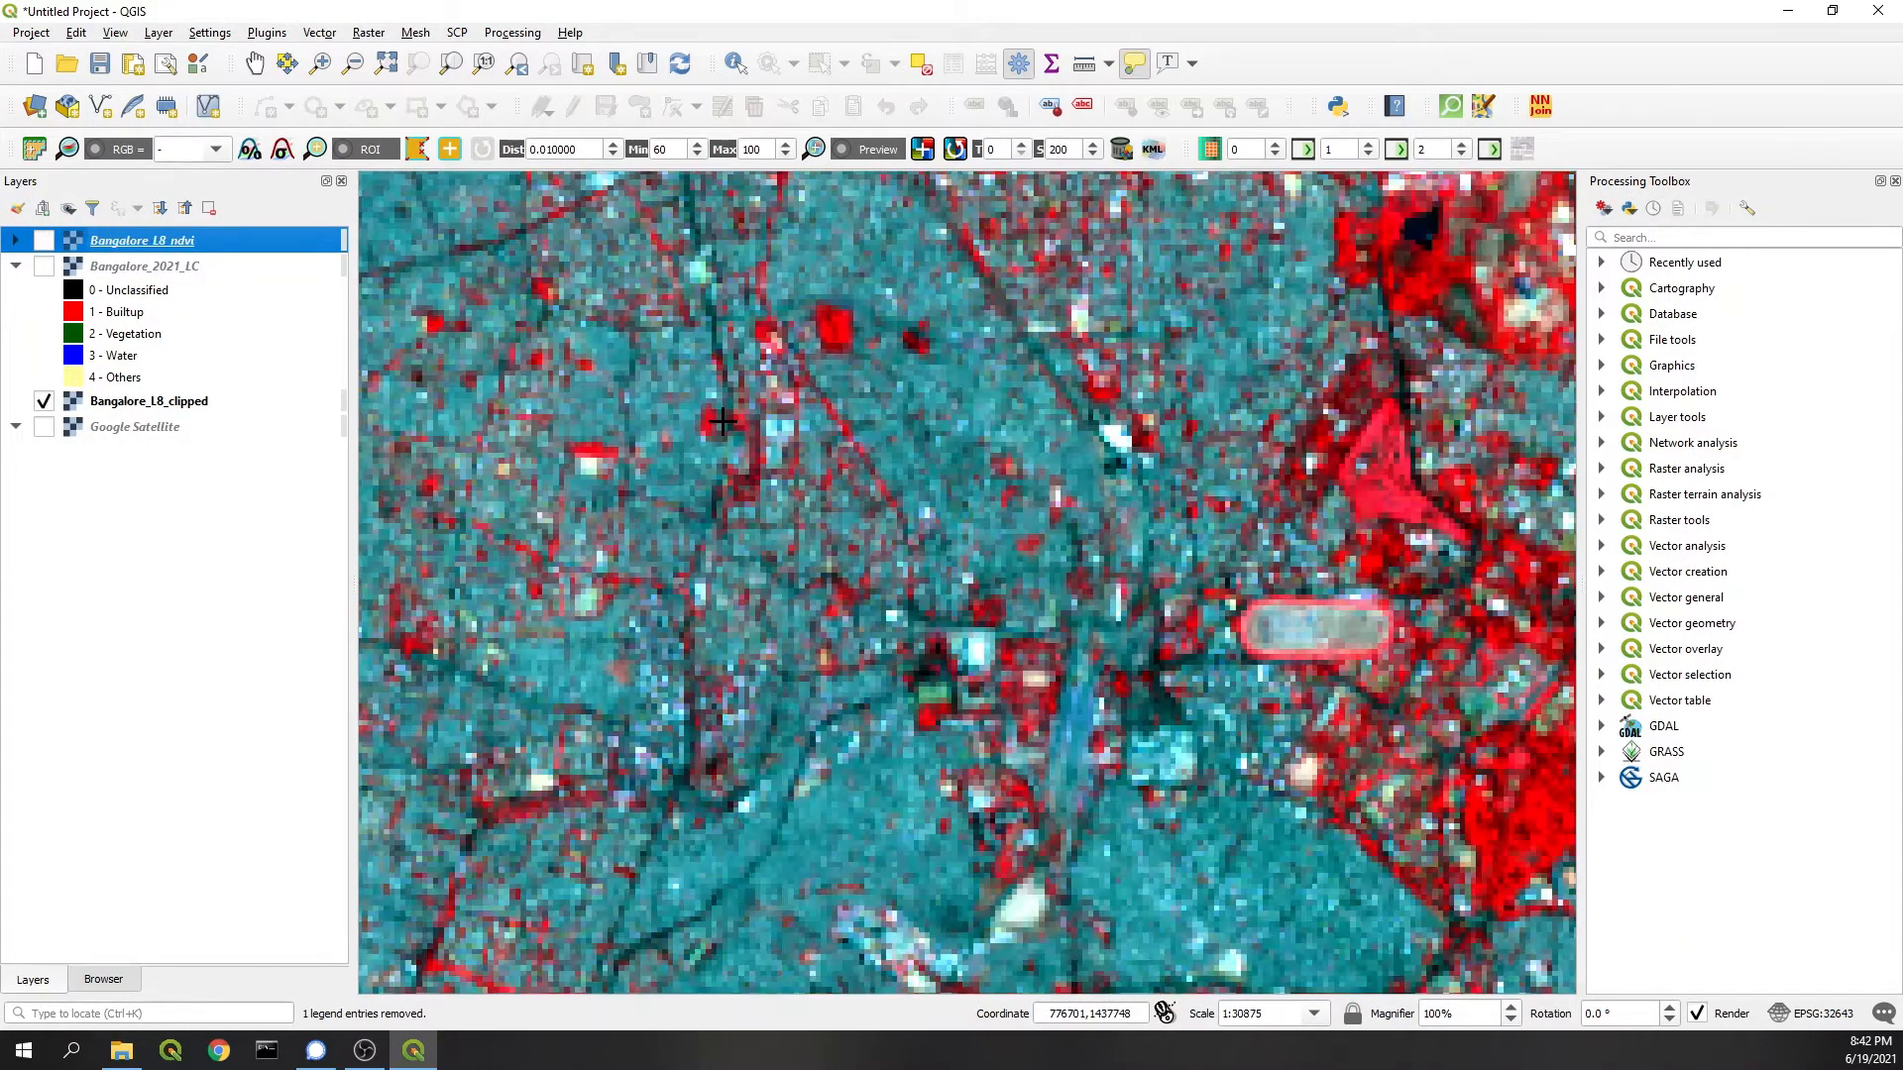
key("space")
key("space")
key("space")
scroll(1077, 409, "up", 1)
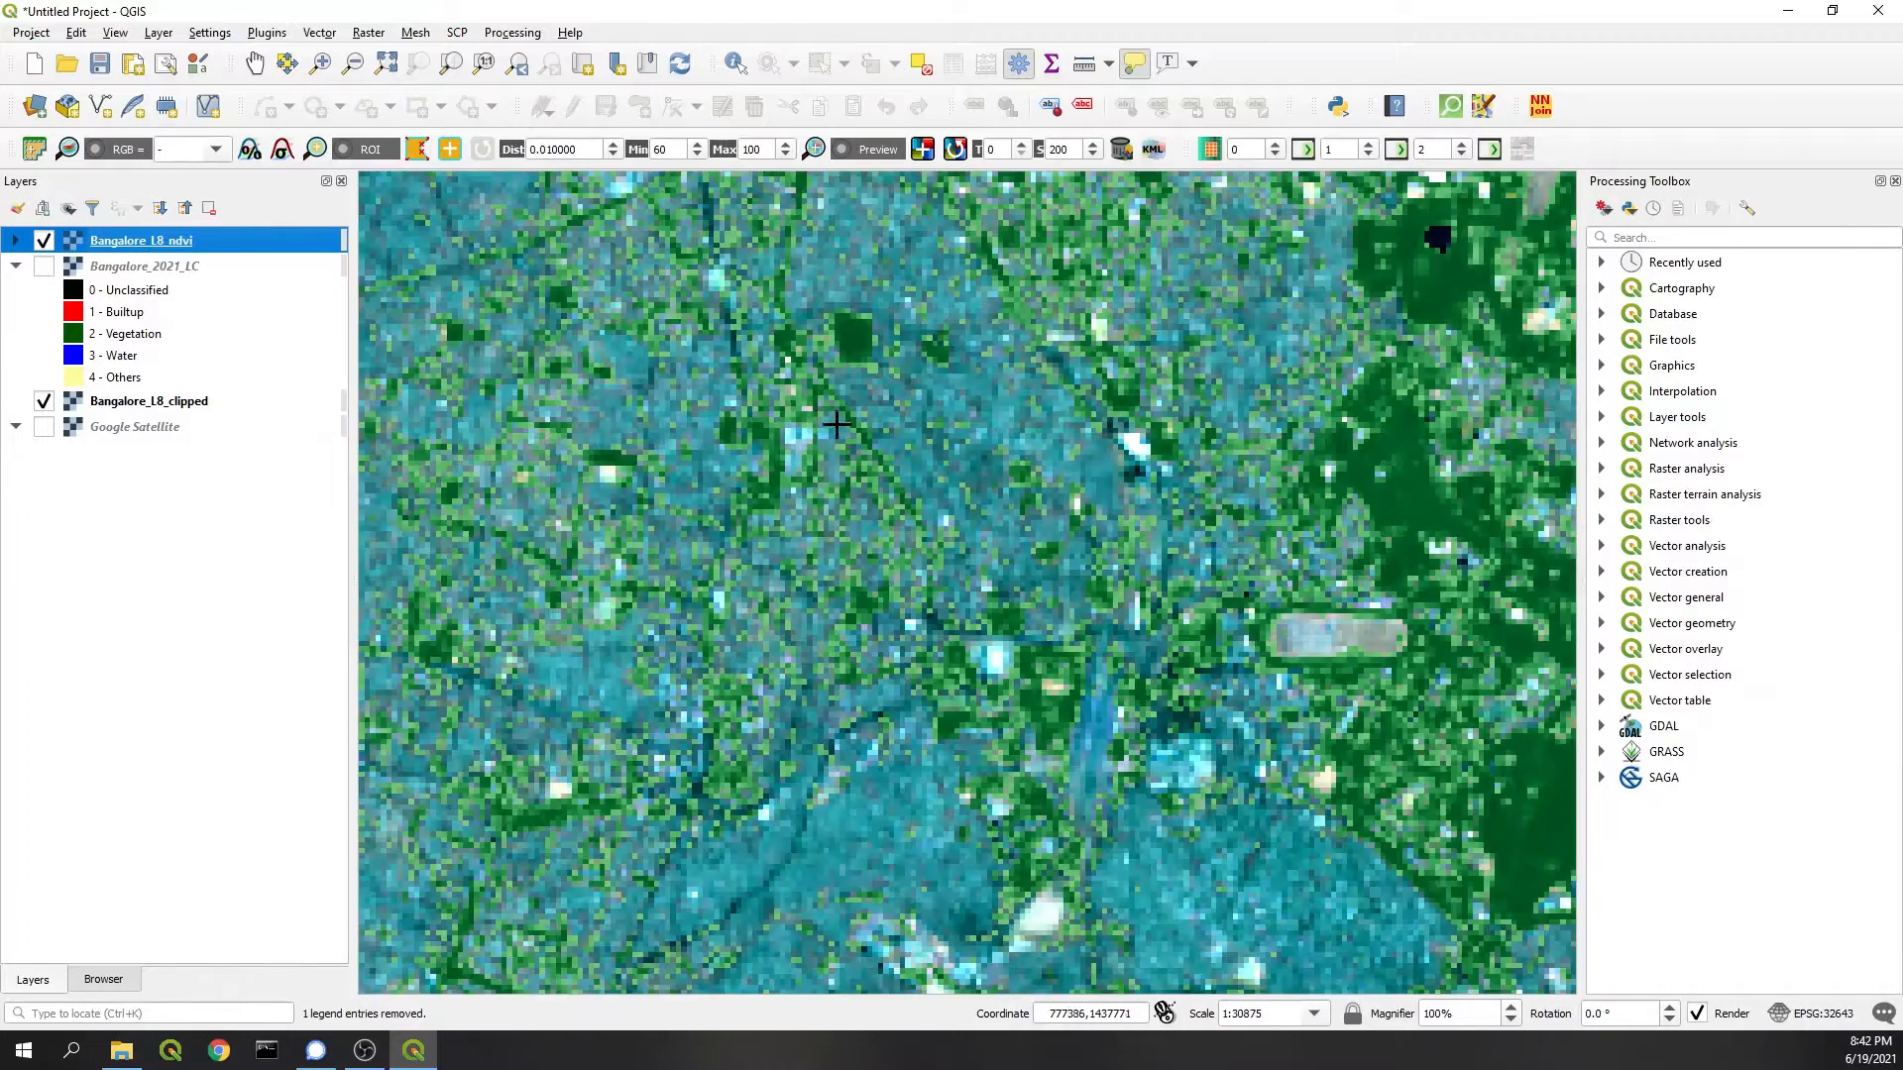
scroll(963, 428, "down", 2)
Step: Reapply the NDVI transparency and copy the 0.392331709251725 class threshold from the symbology
double_click(177, 239)
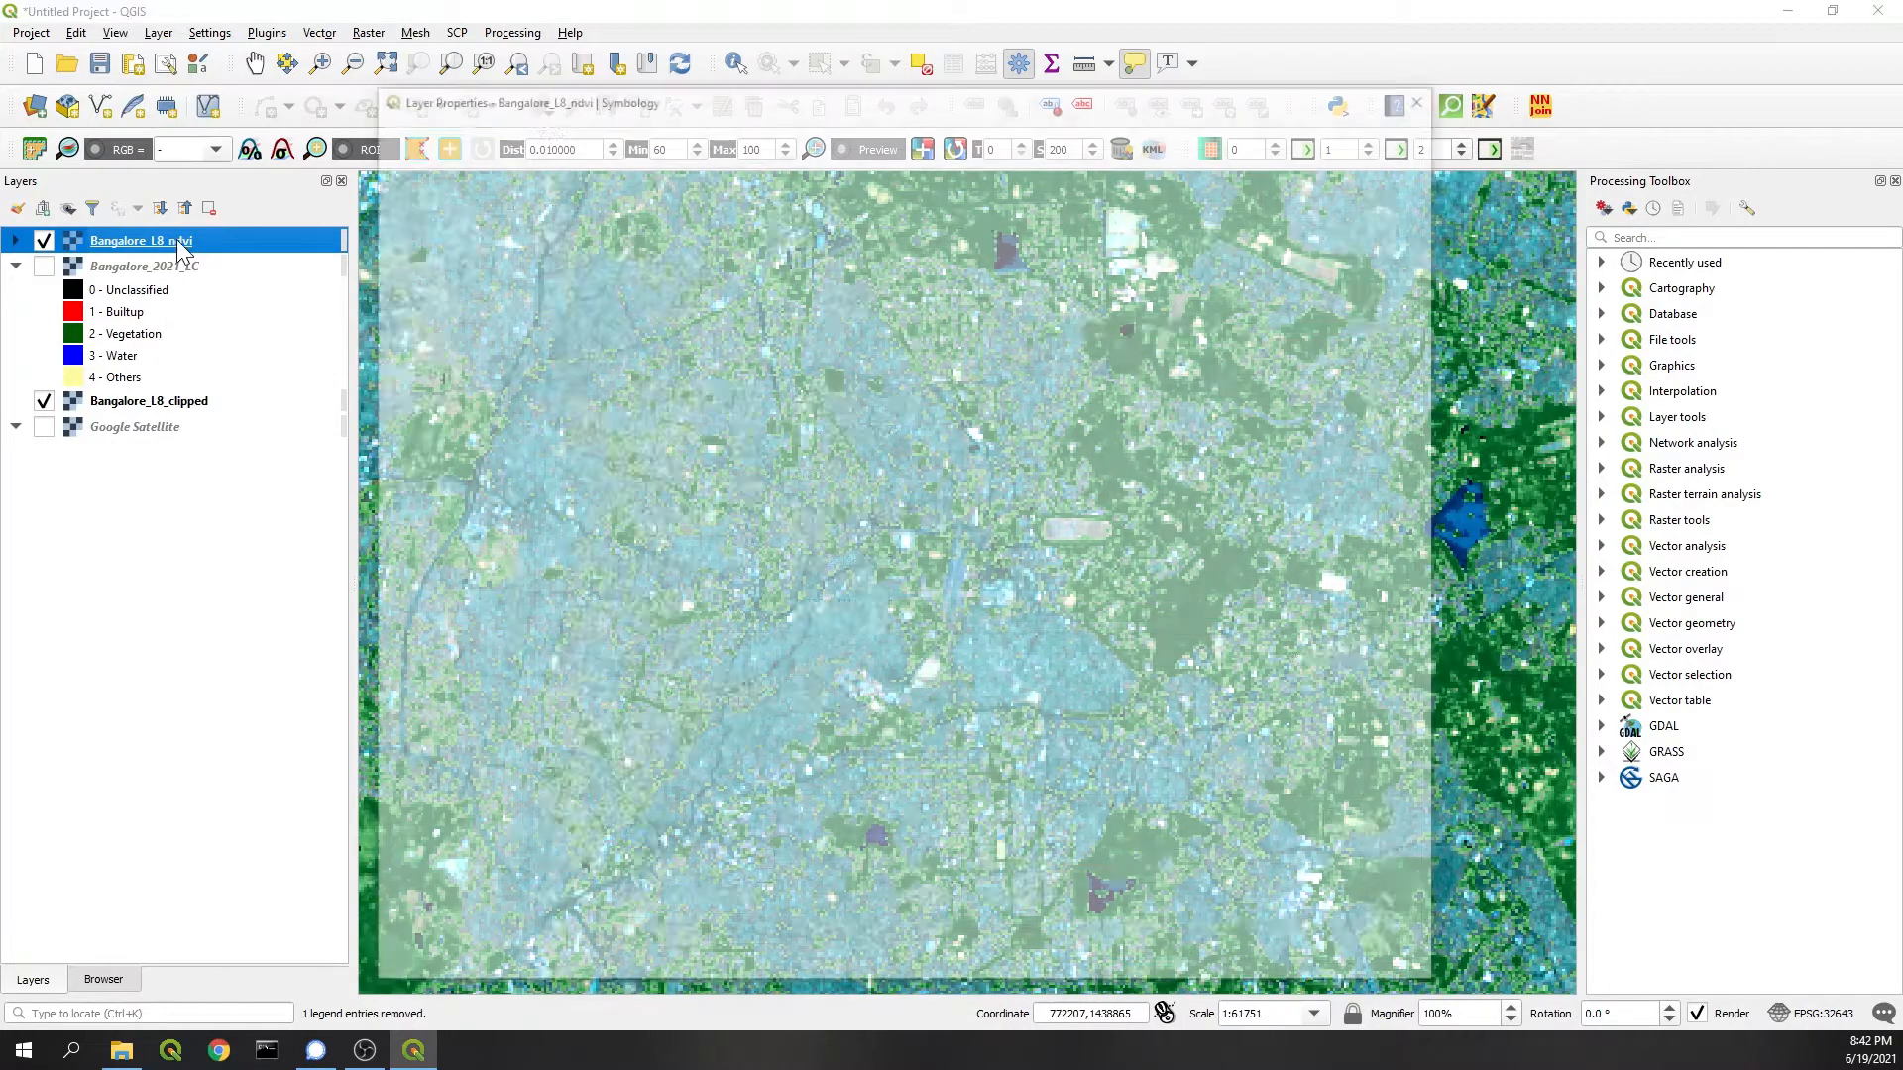
scroll(878, 517, "down", 3)
scroll(878, 516, "down", 2)
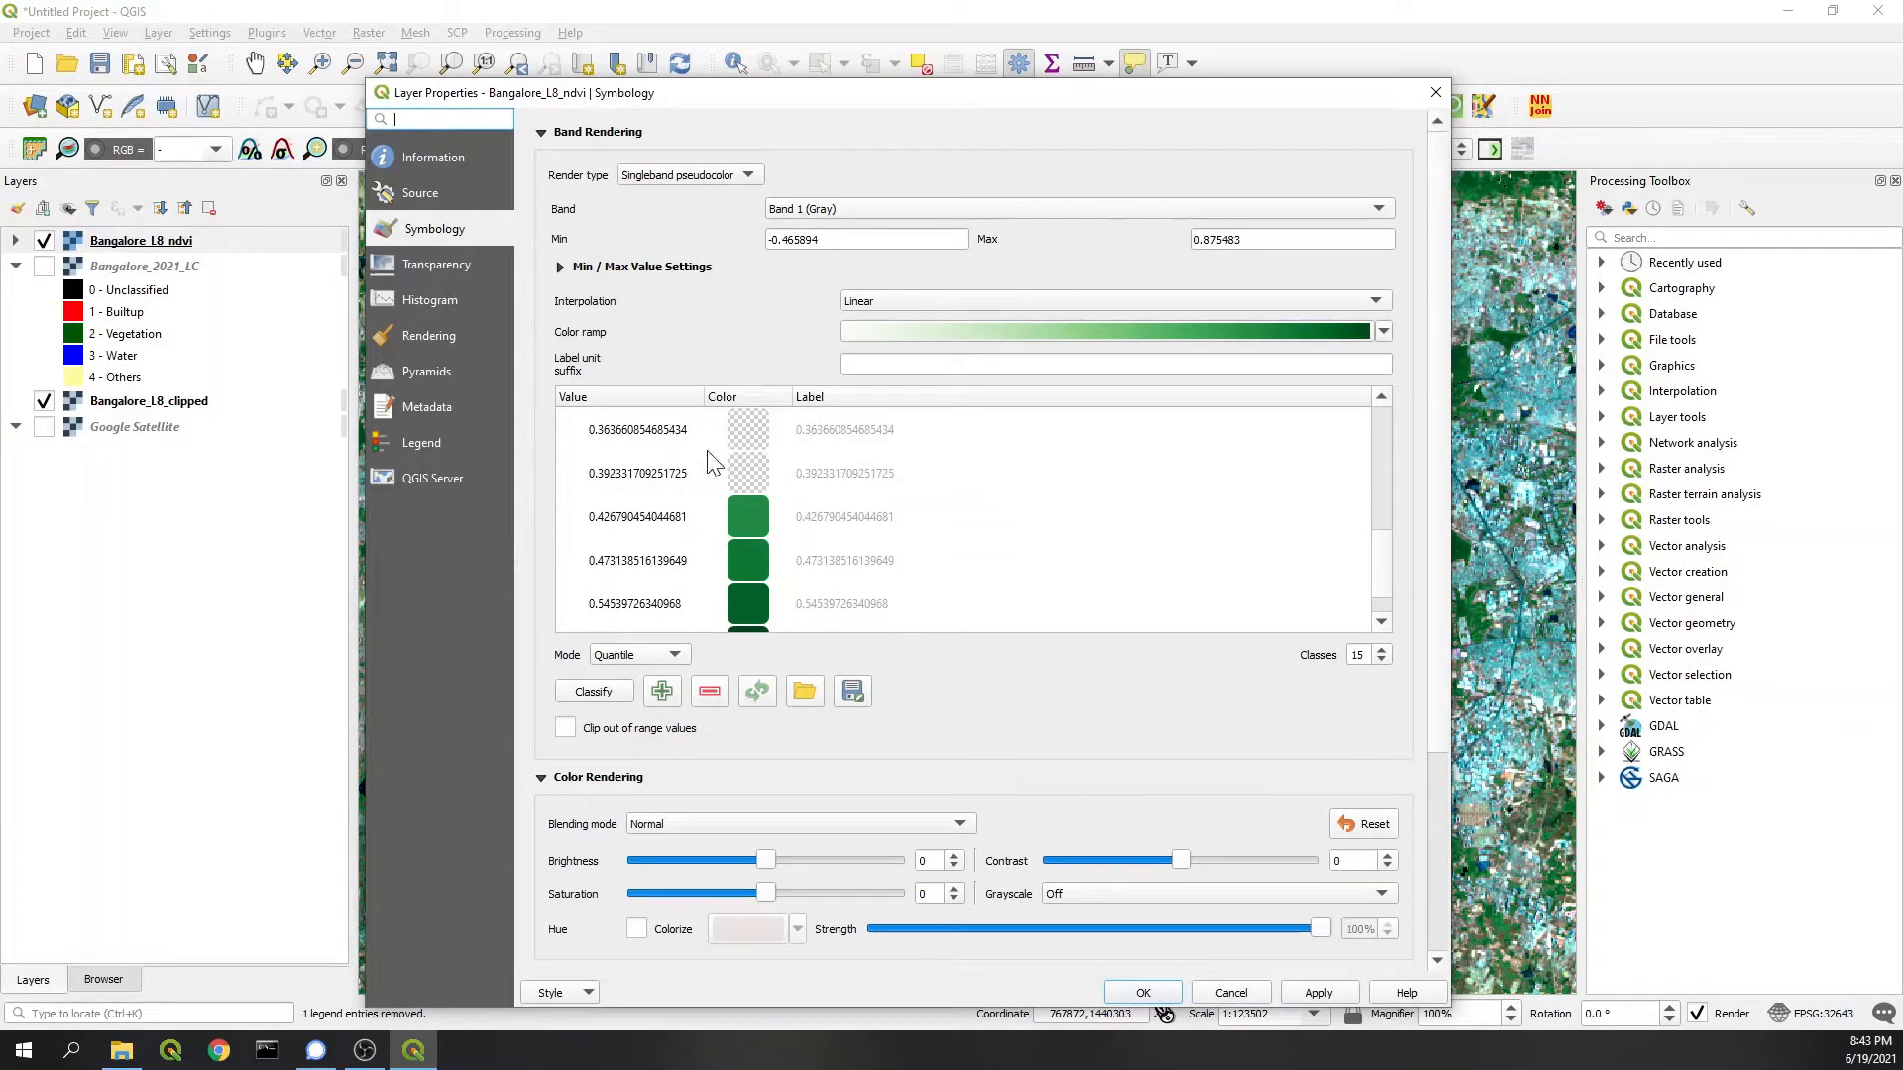
left_click(1143, 992)
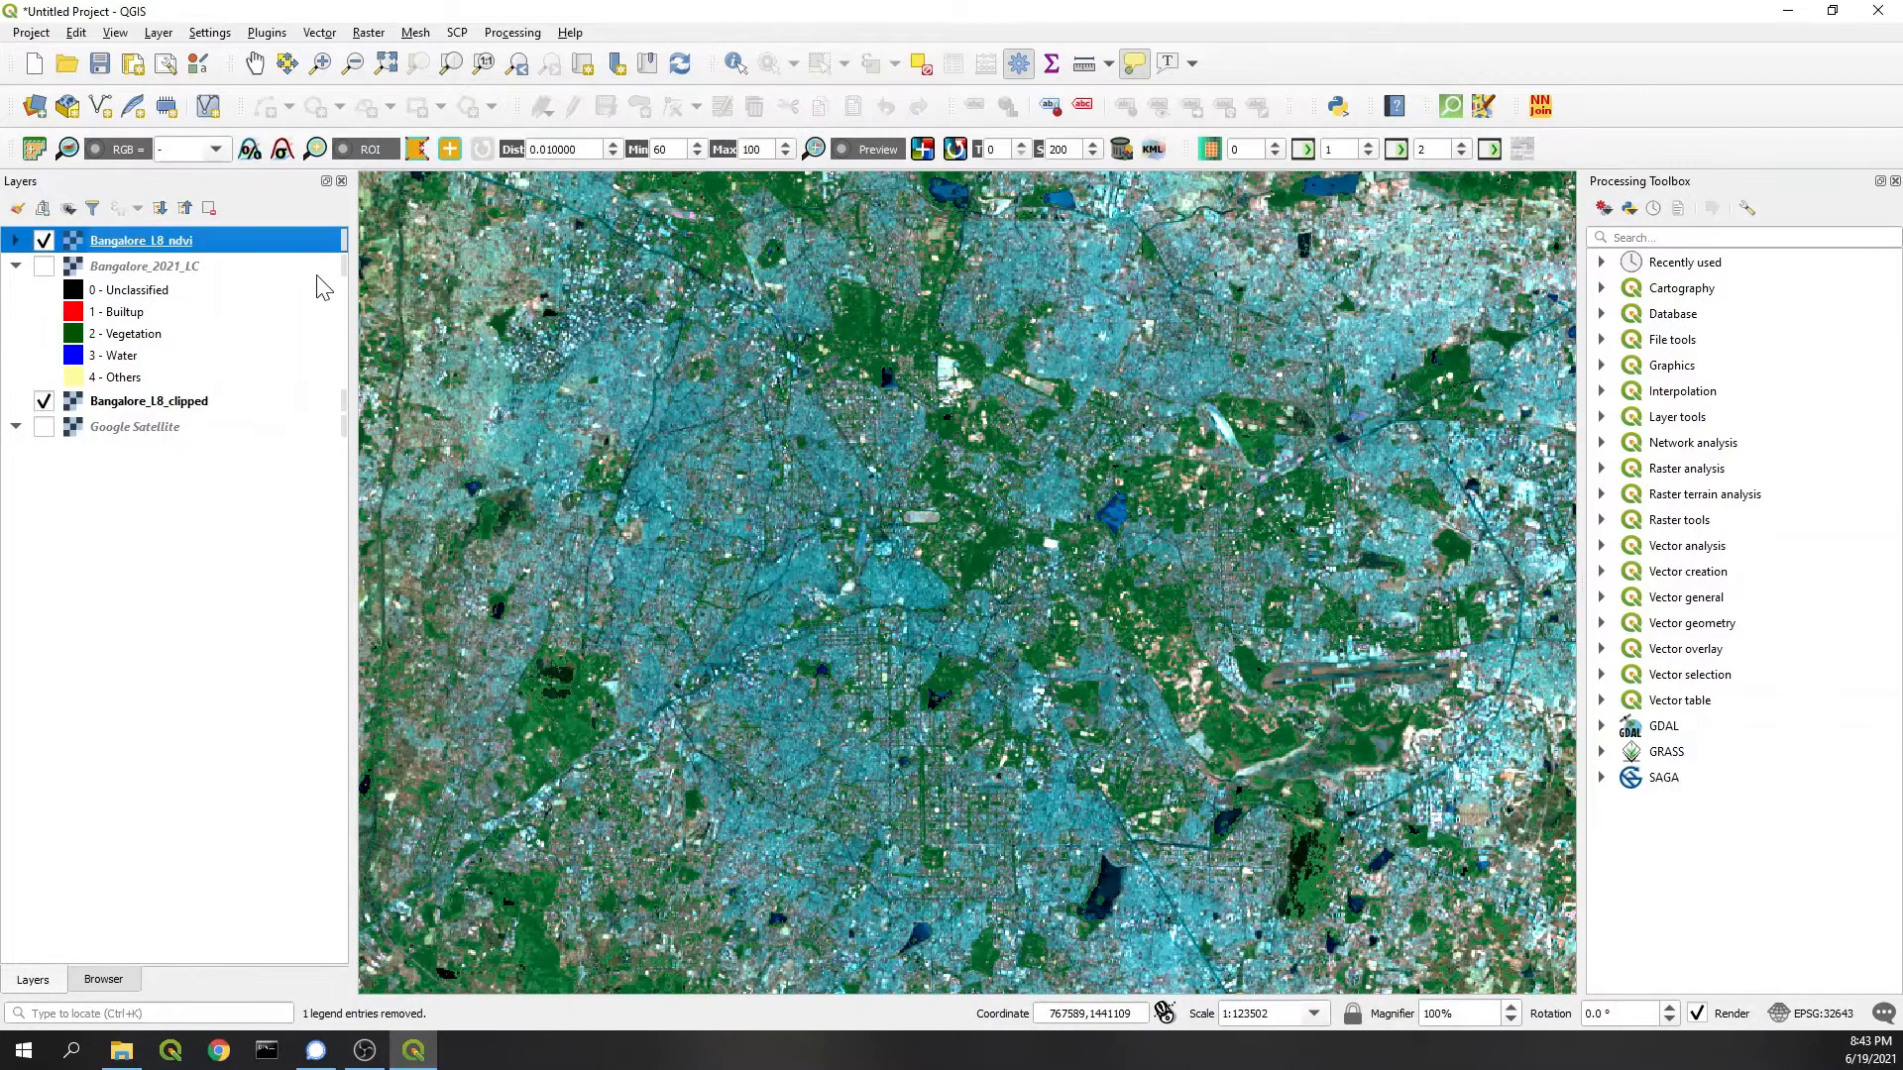
scroll(960, 548, "down", 1)
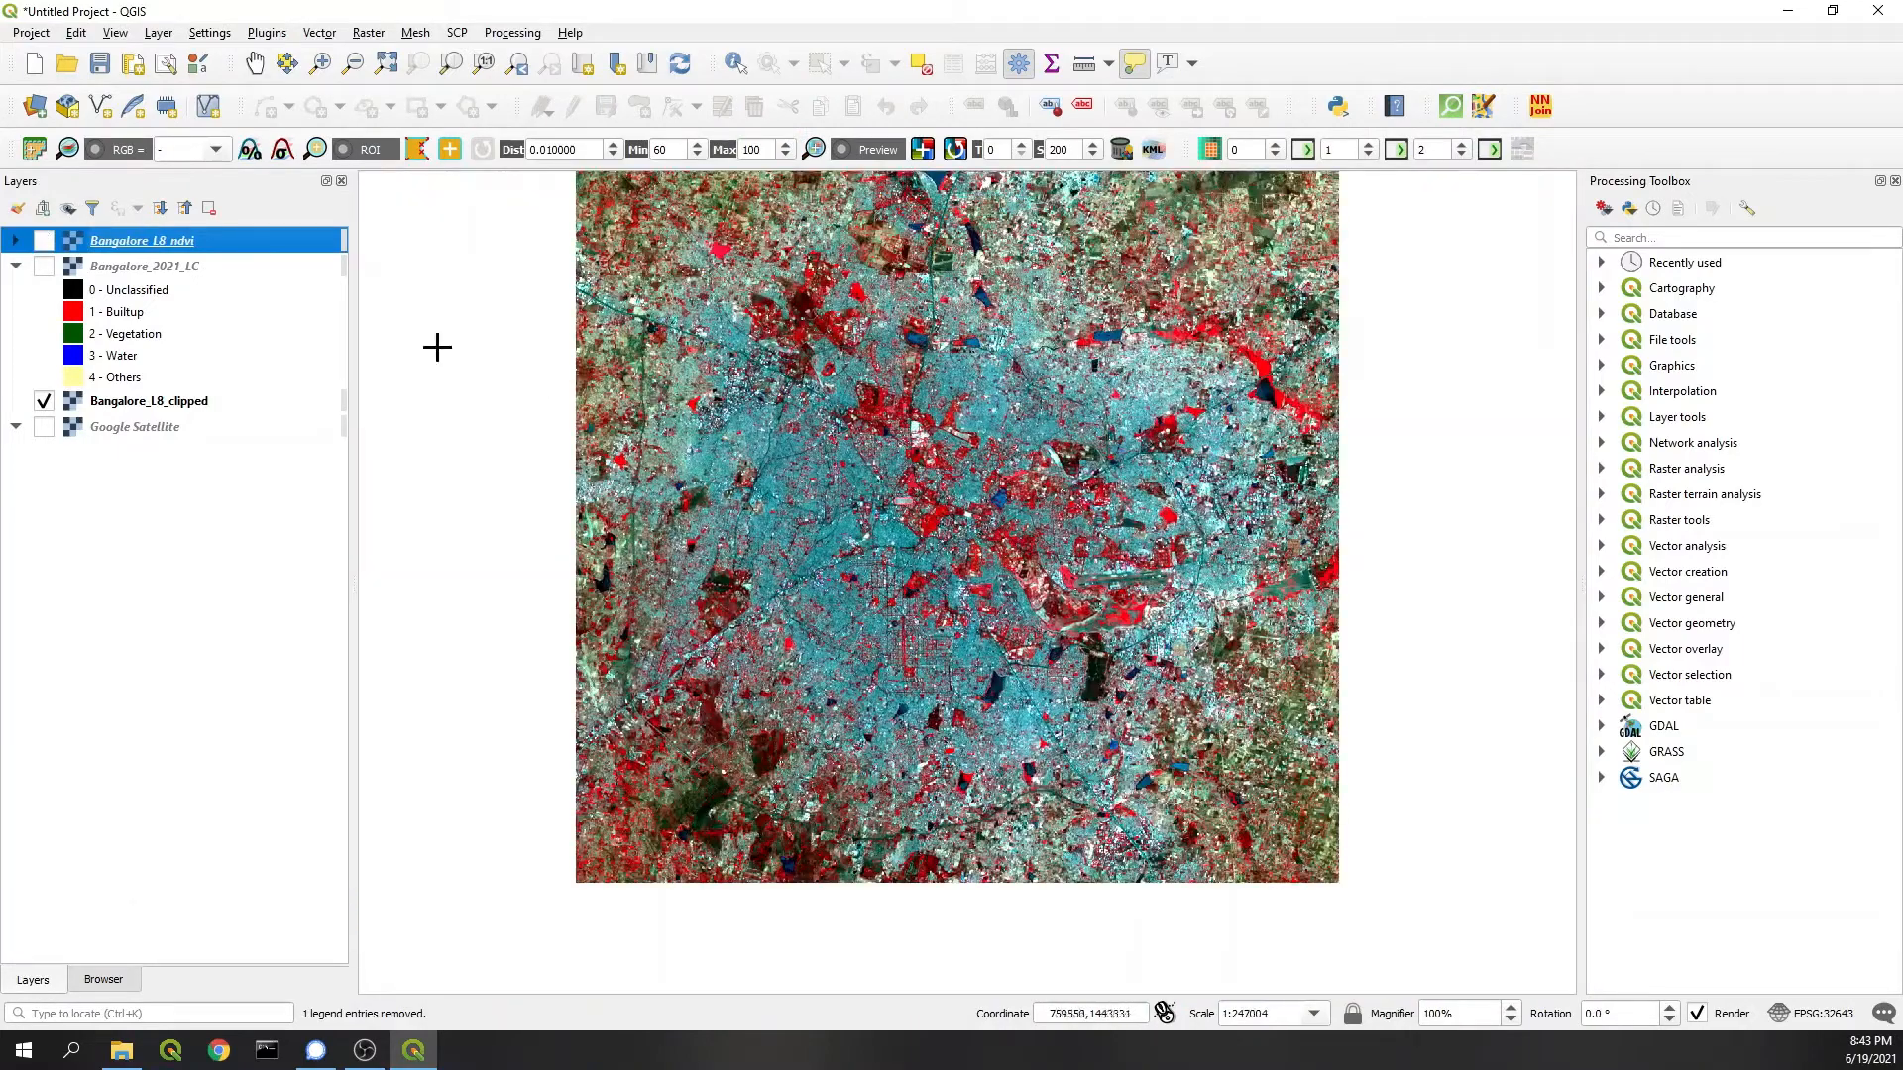
scroll(897, 390, "up", 1)
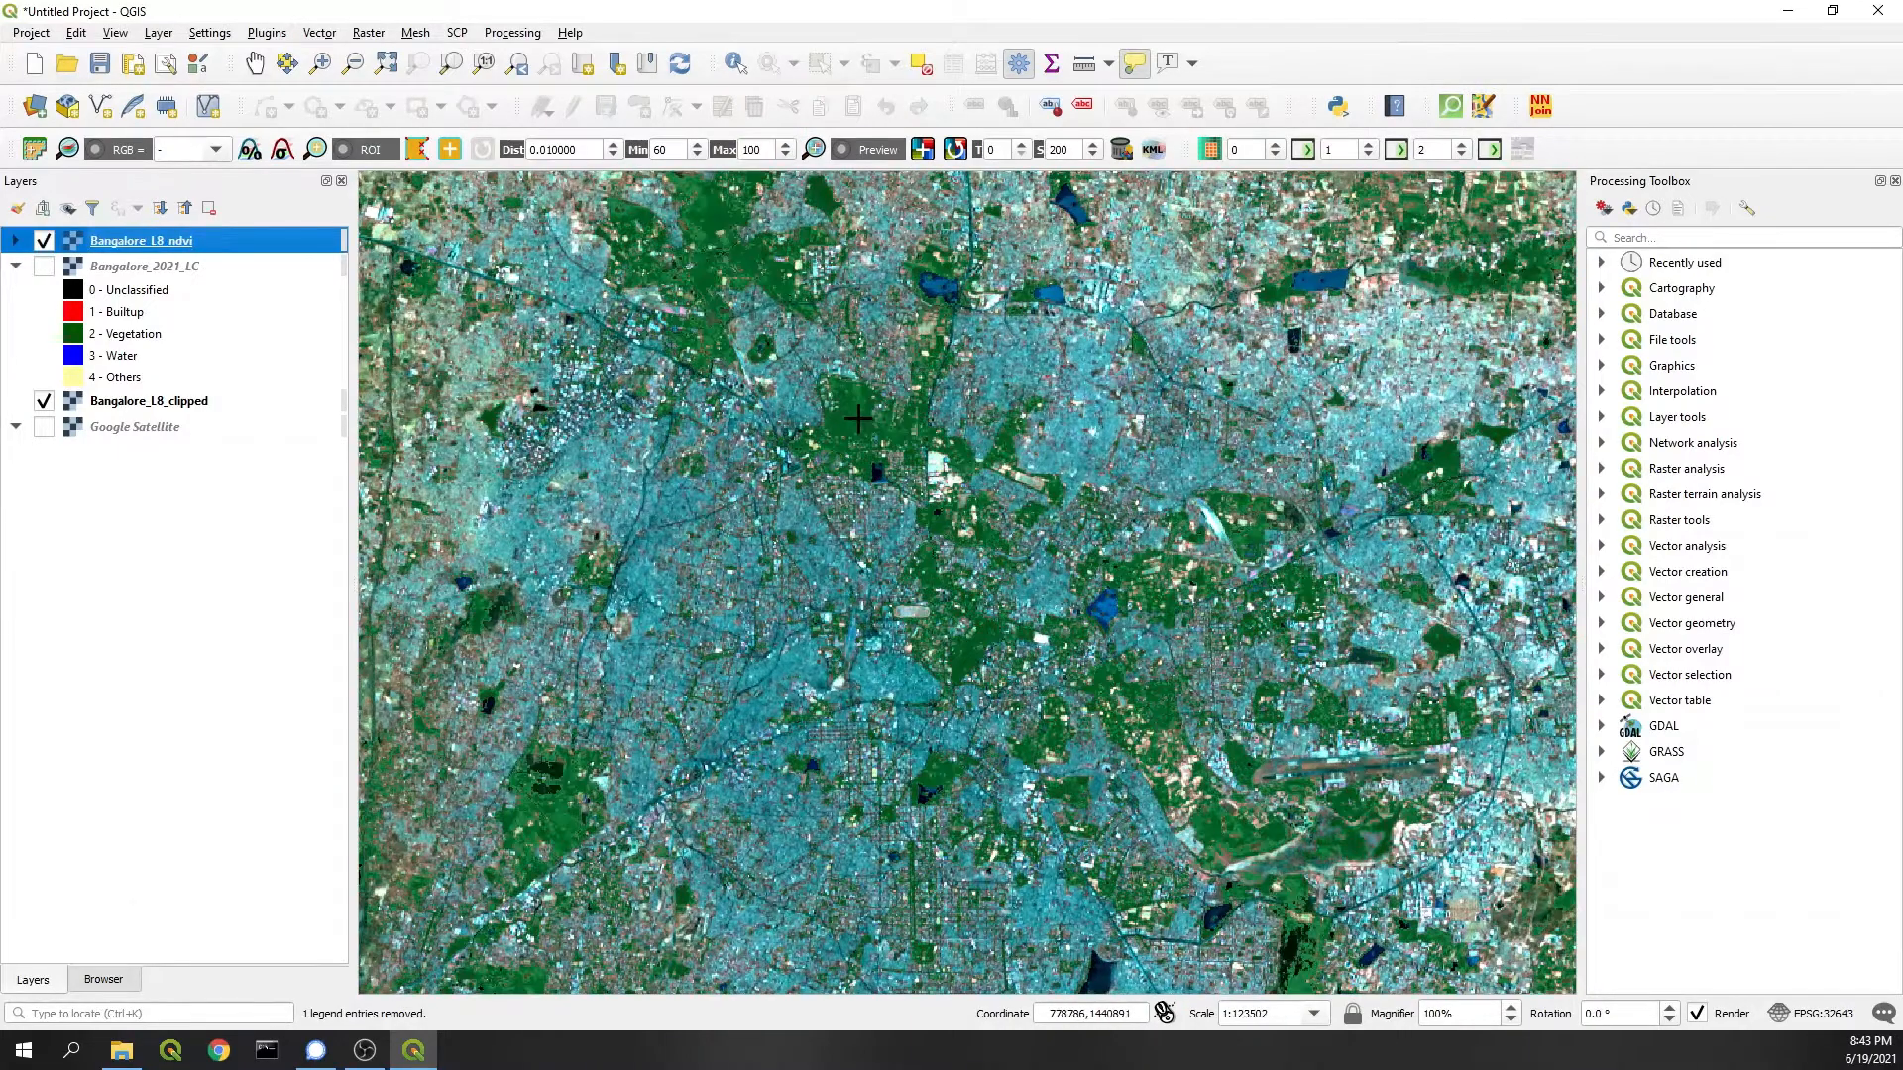
double_click(146, 247)
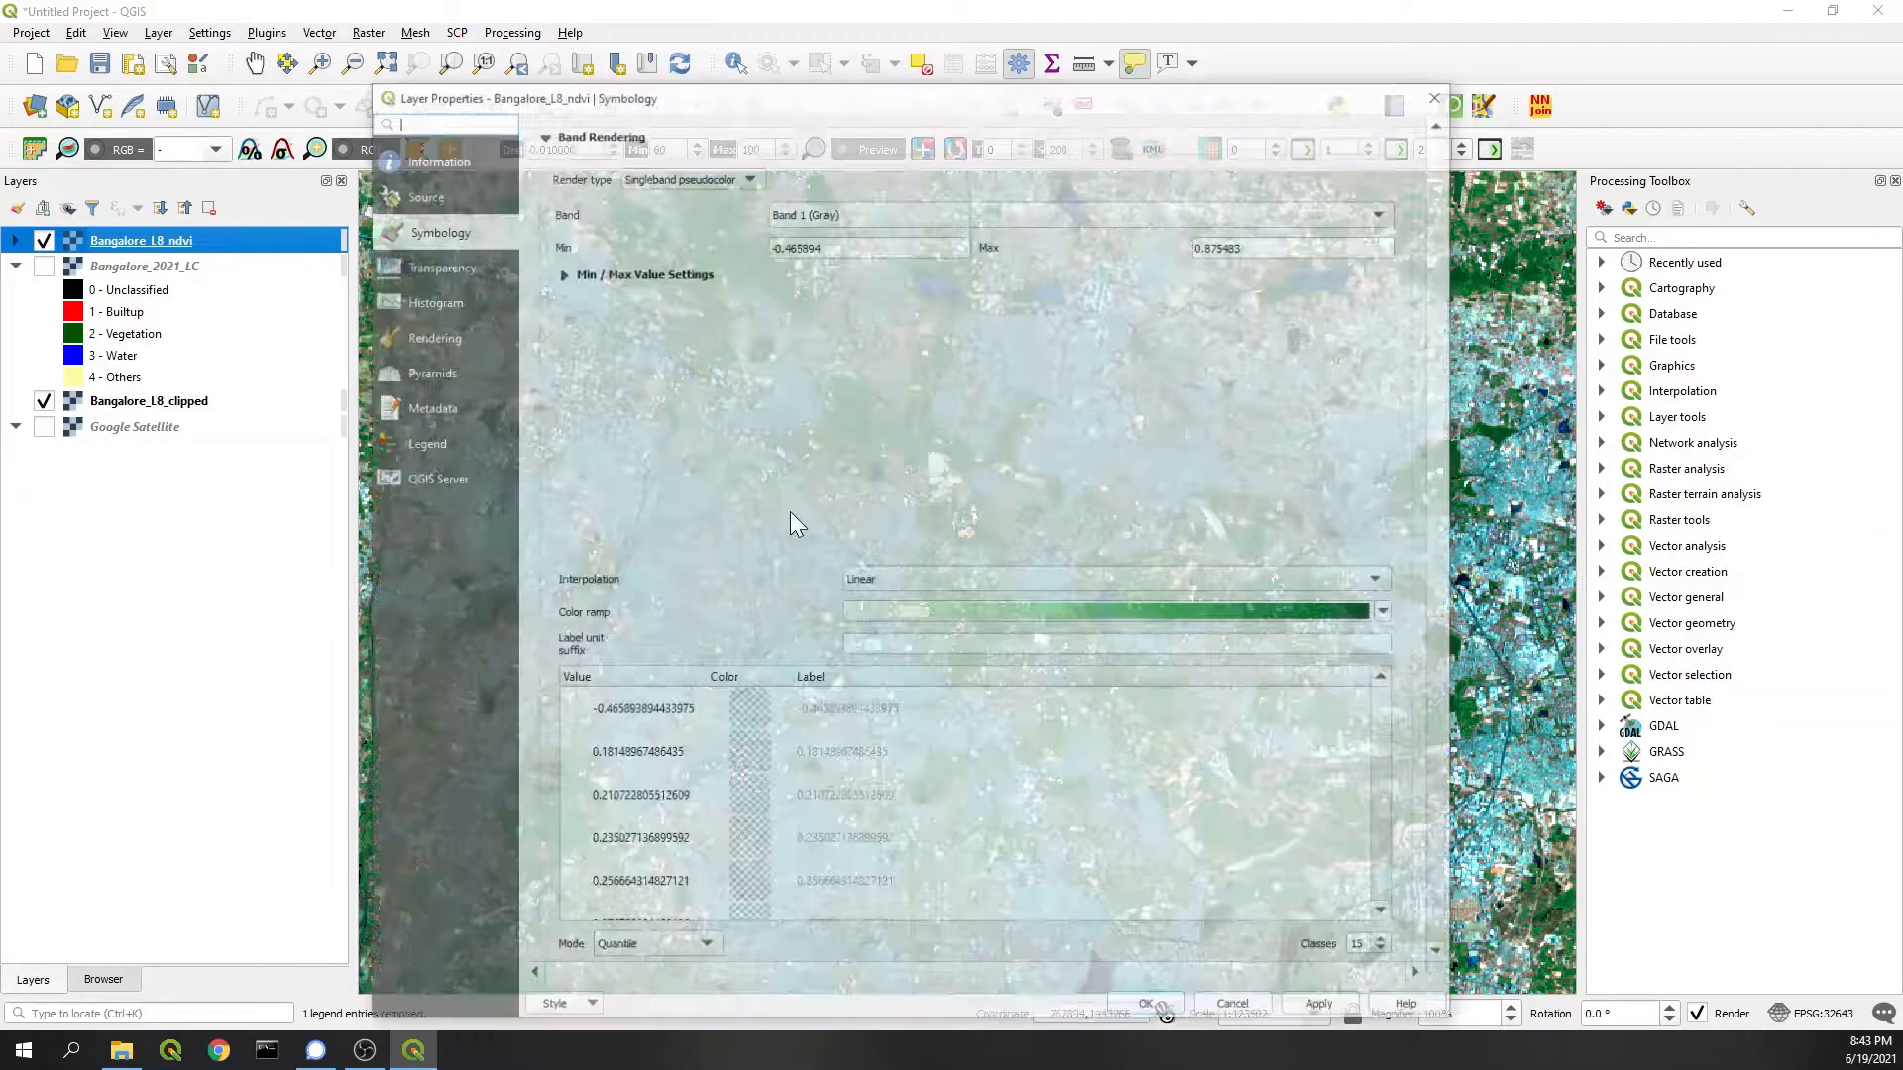
scroll(739, 560, "down", 3)
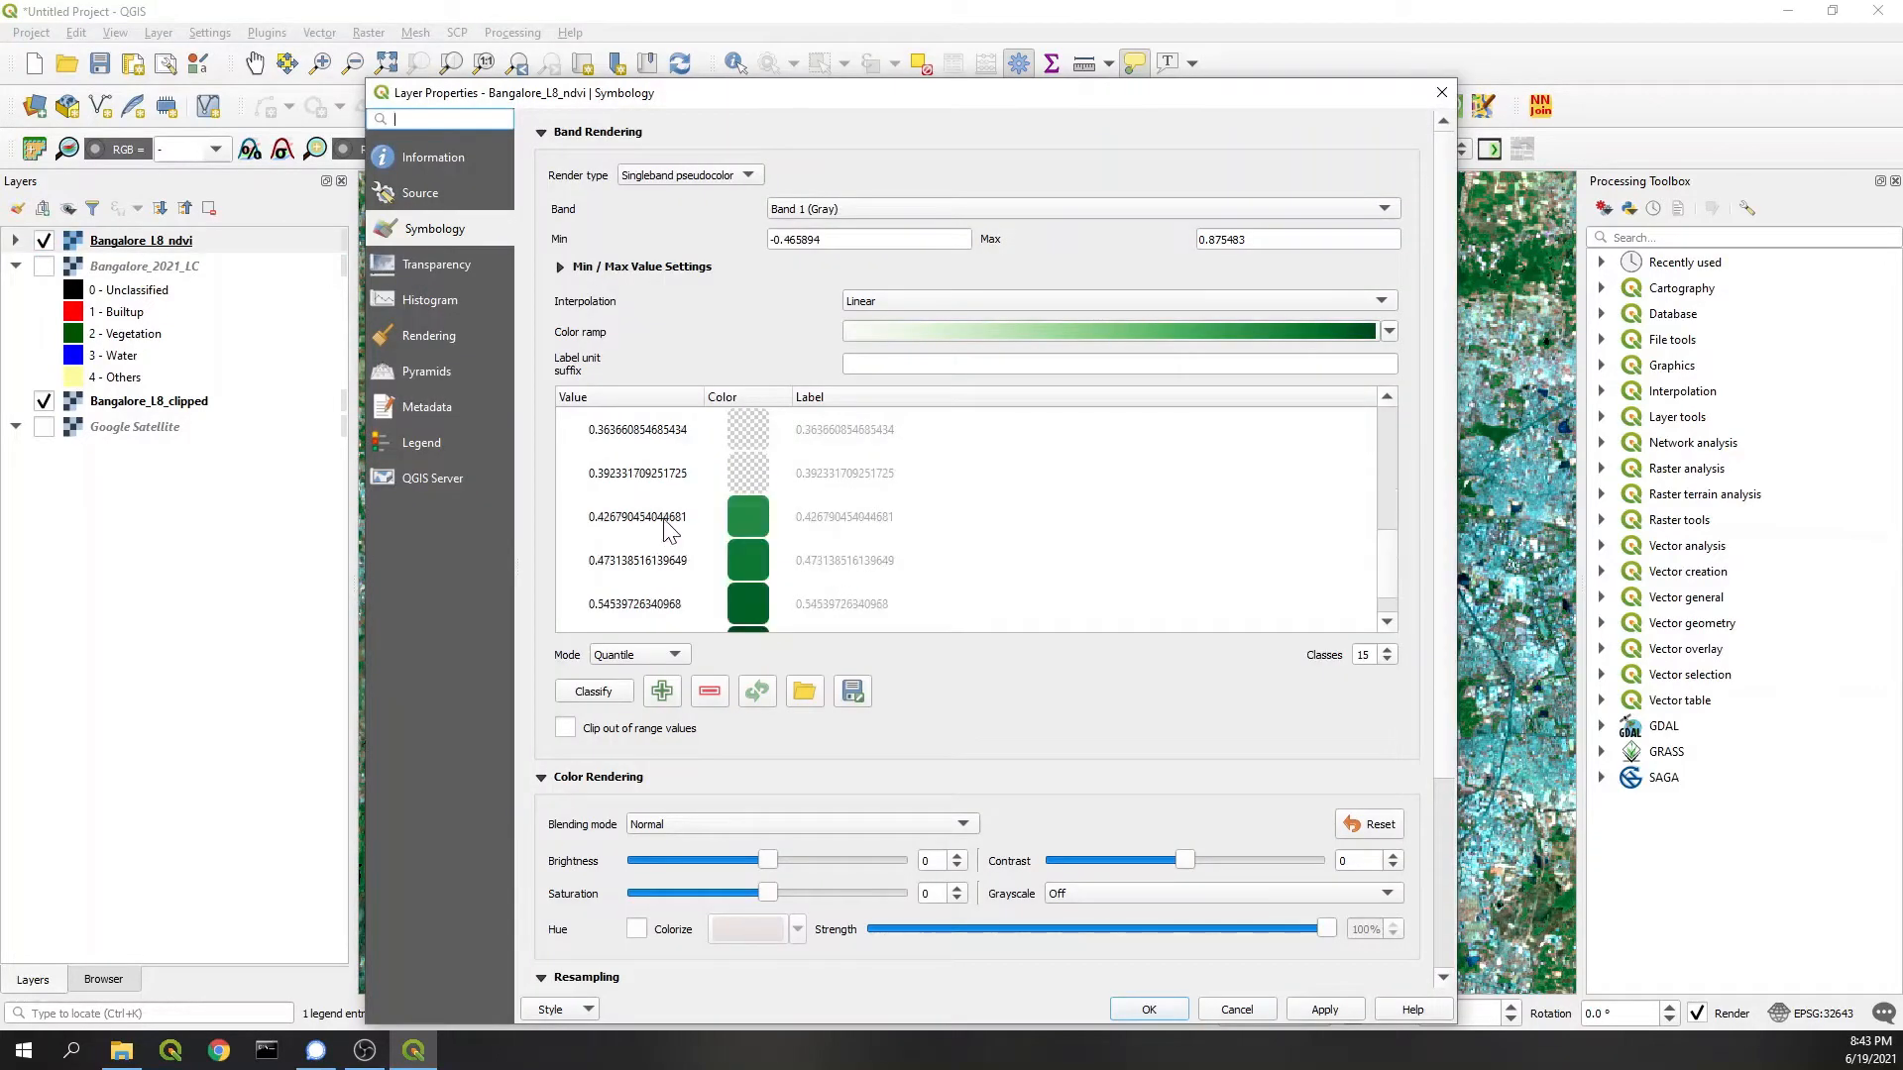
double_click(656, 520)
double_click(679, 476)
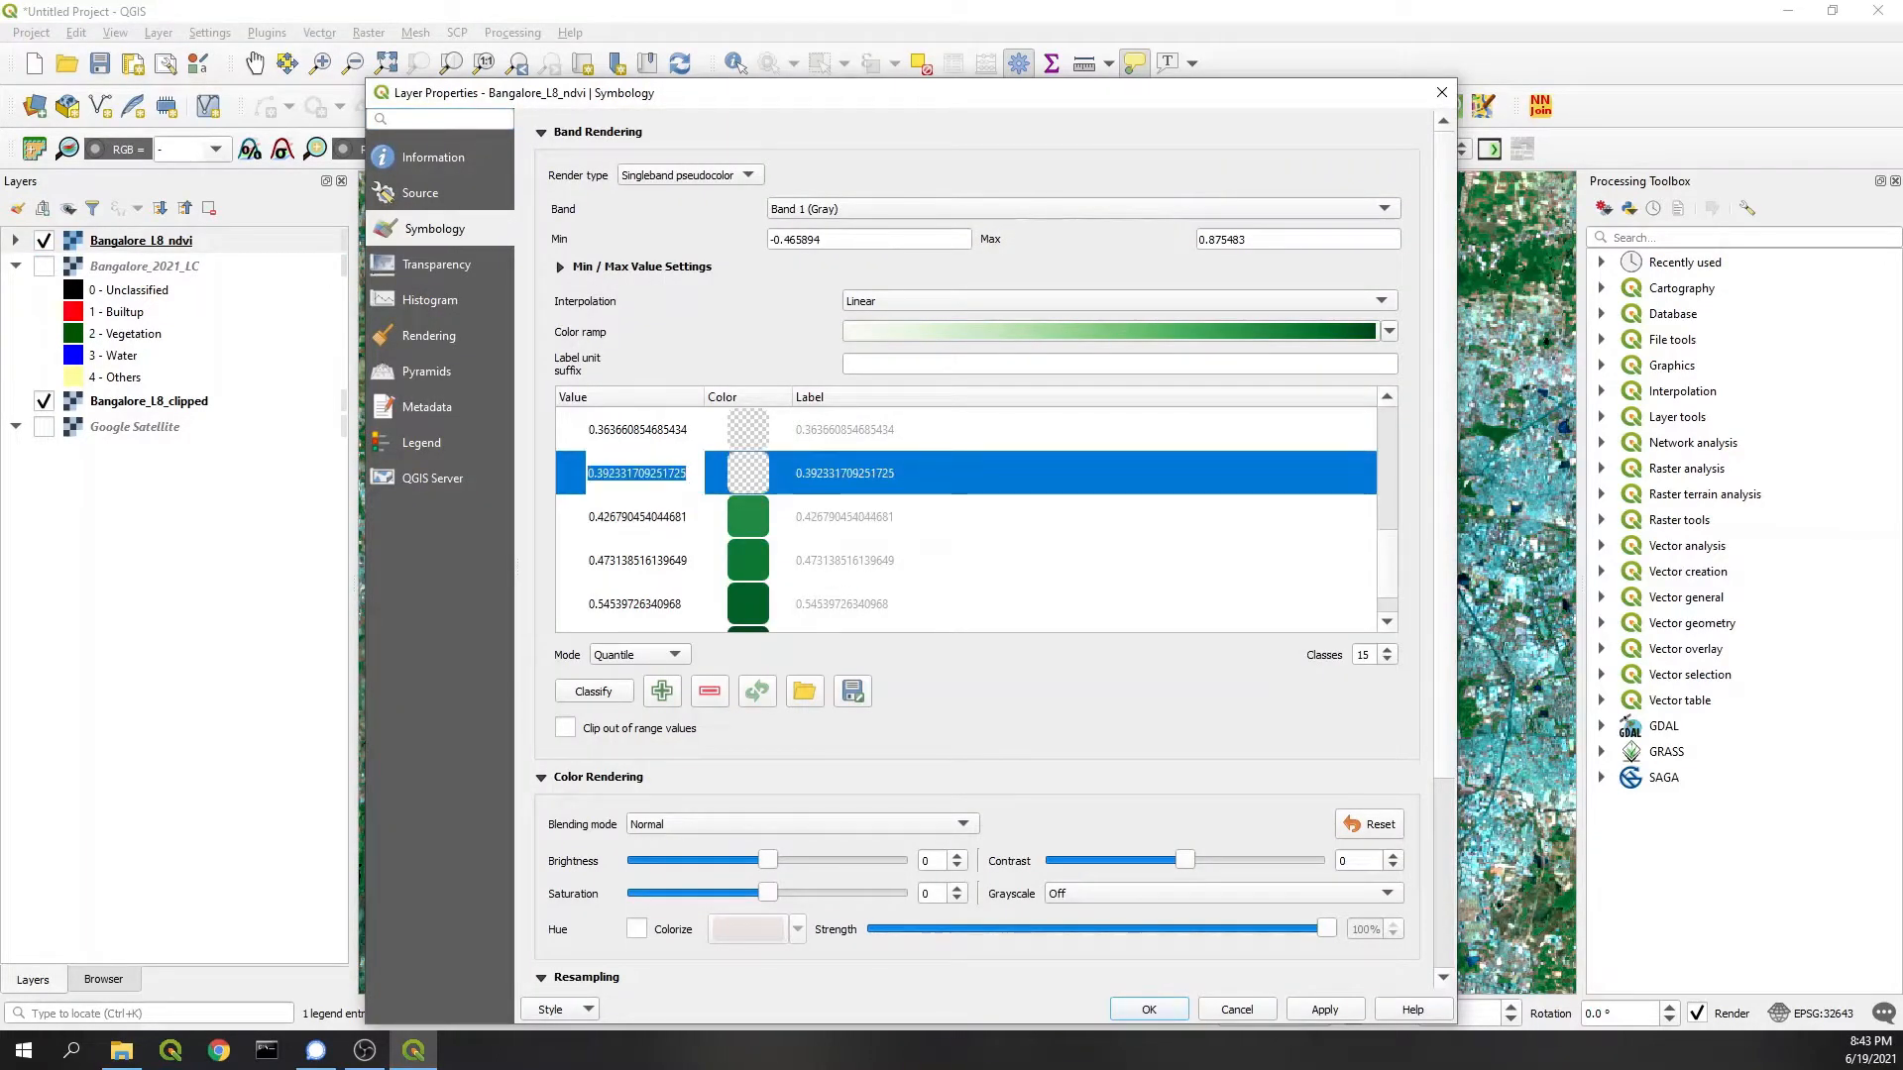
Step: In a new Raster Calculator, start the expression ( Bangalore_L8_ndvi@1 > 0.392331709251725 ) * 2
left_click(1441, 92)
left_click(367, 33)
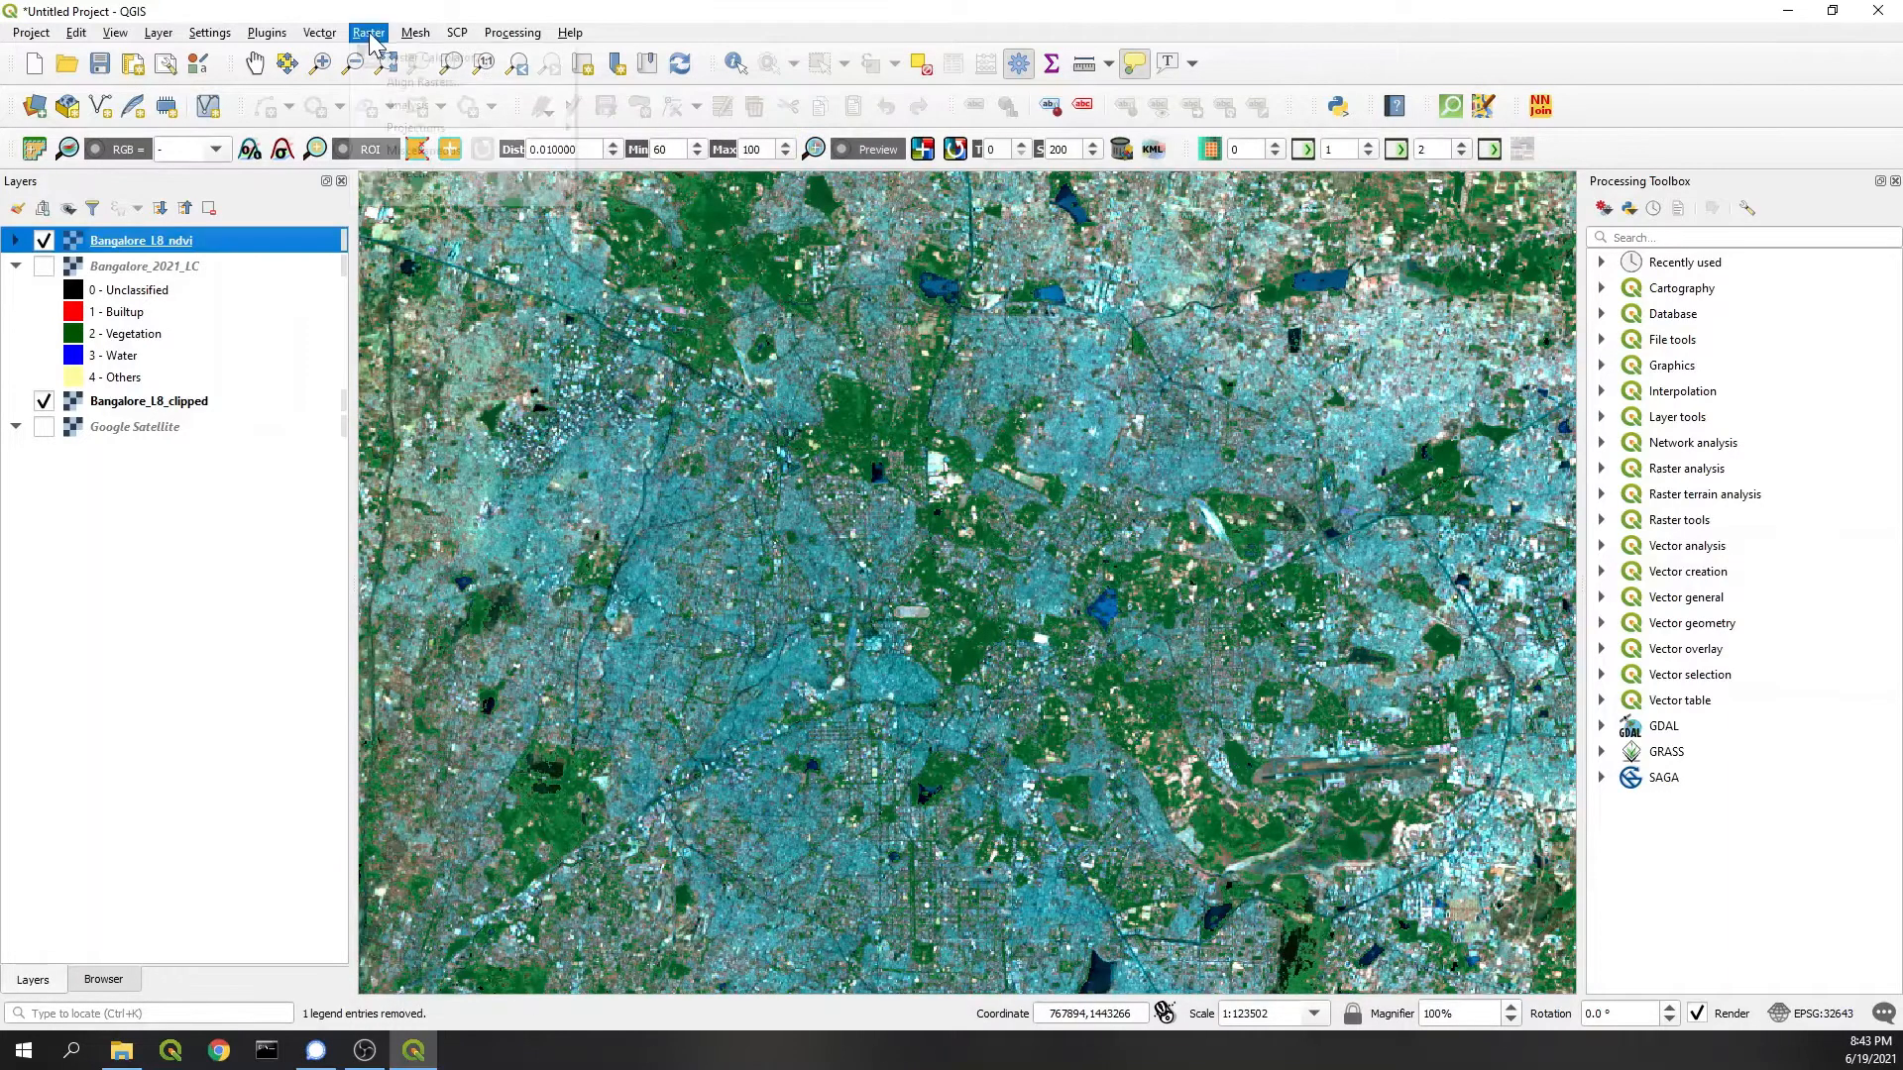
left_click(424, 81)
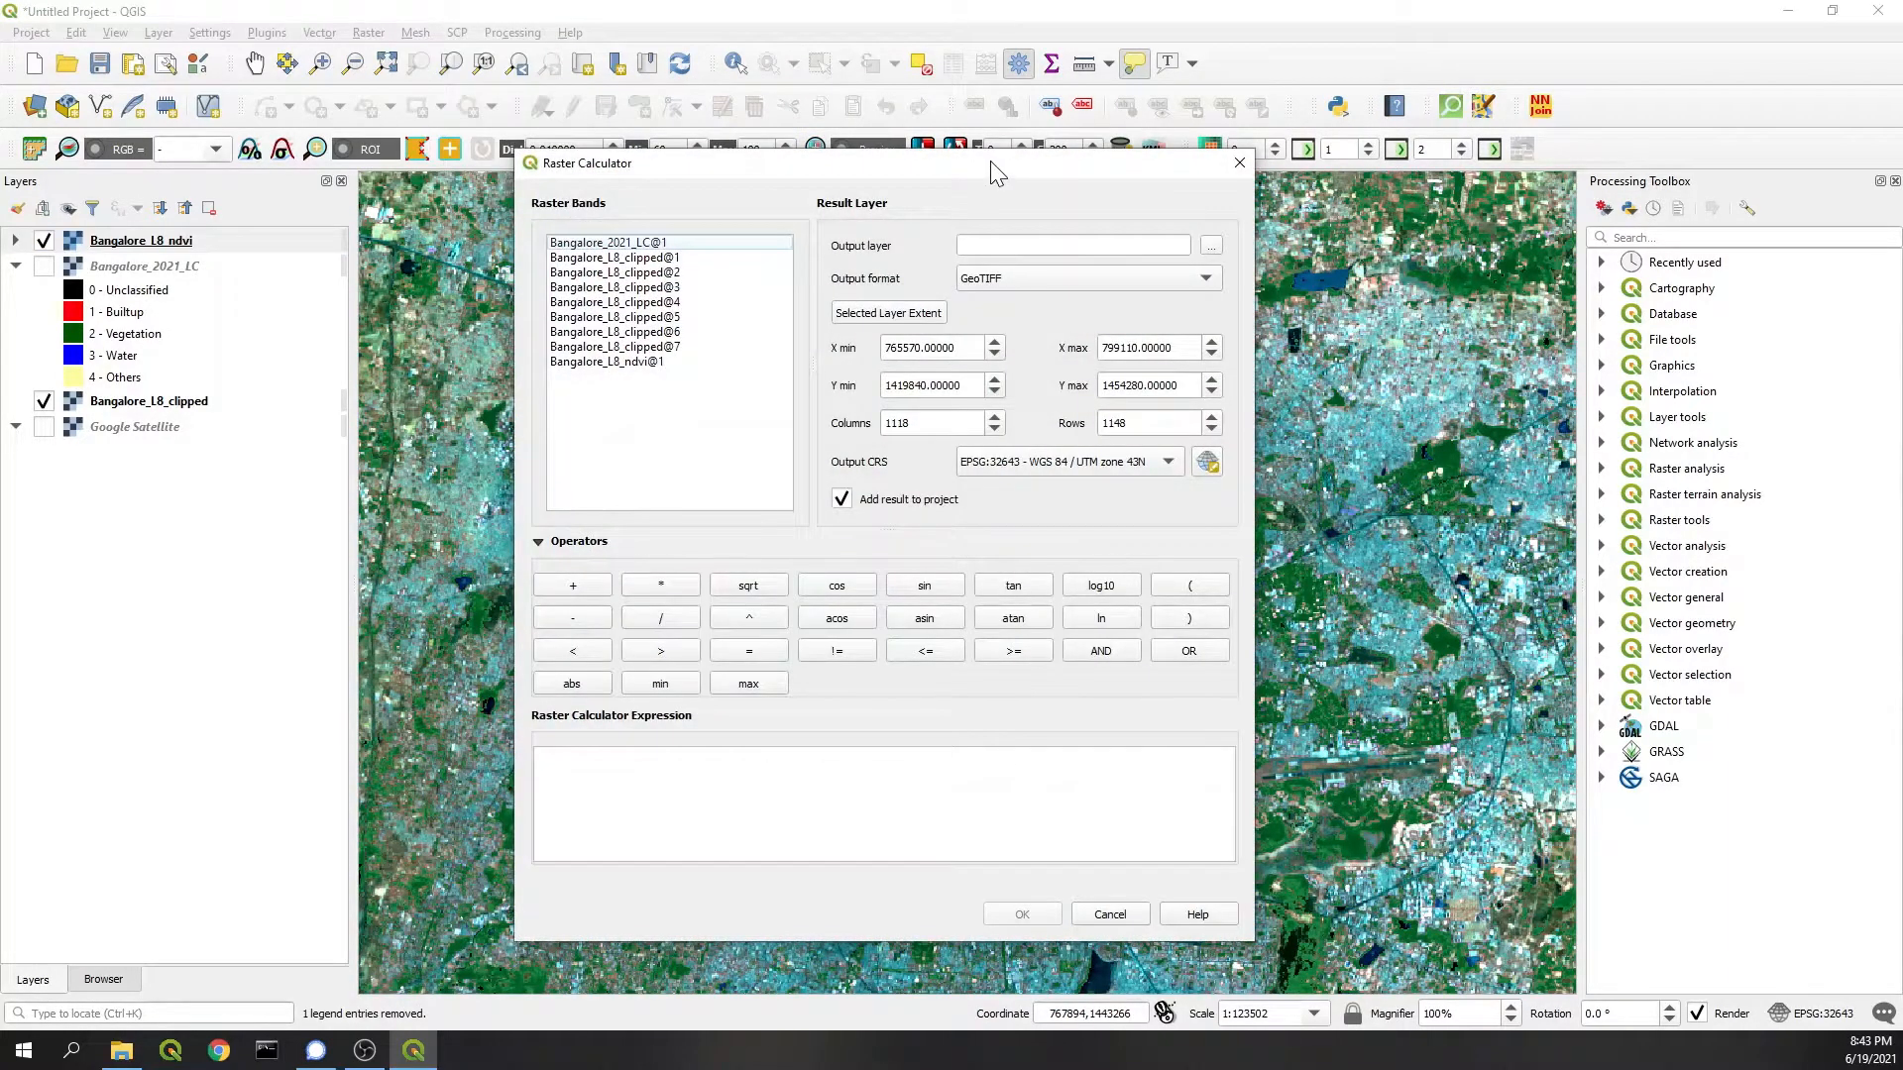
left_click_drag(991, 162, 1006, 91)
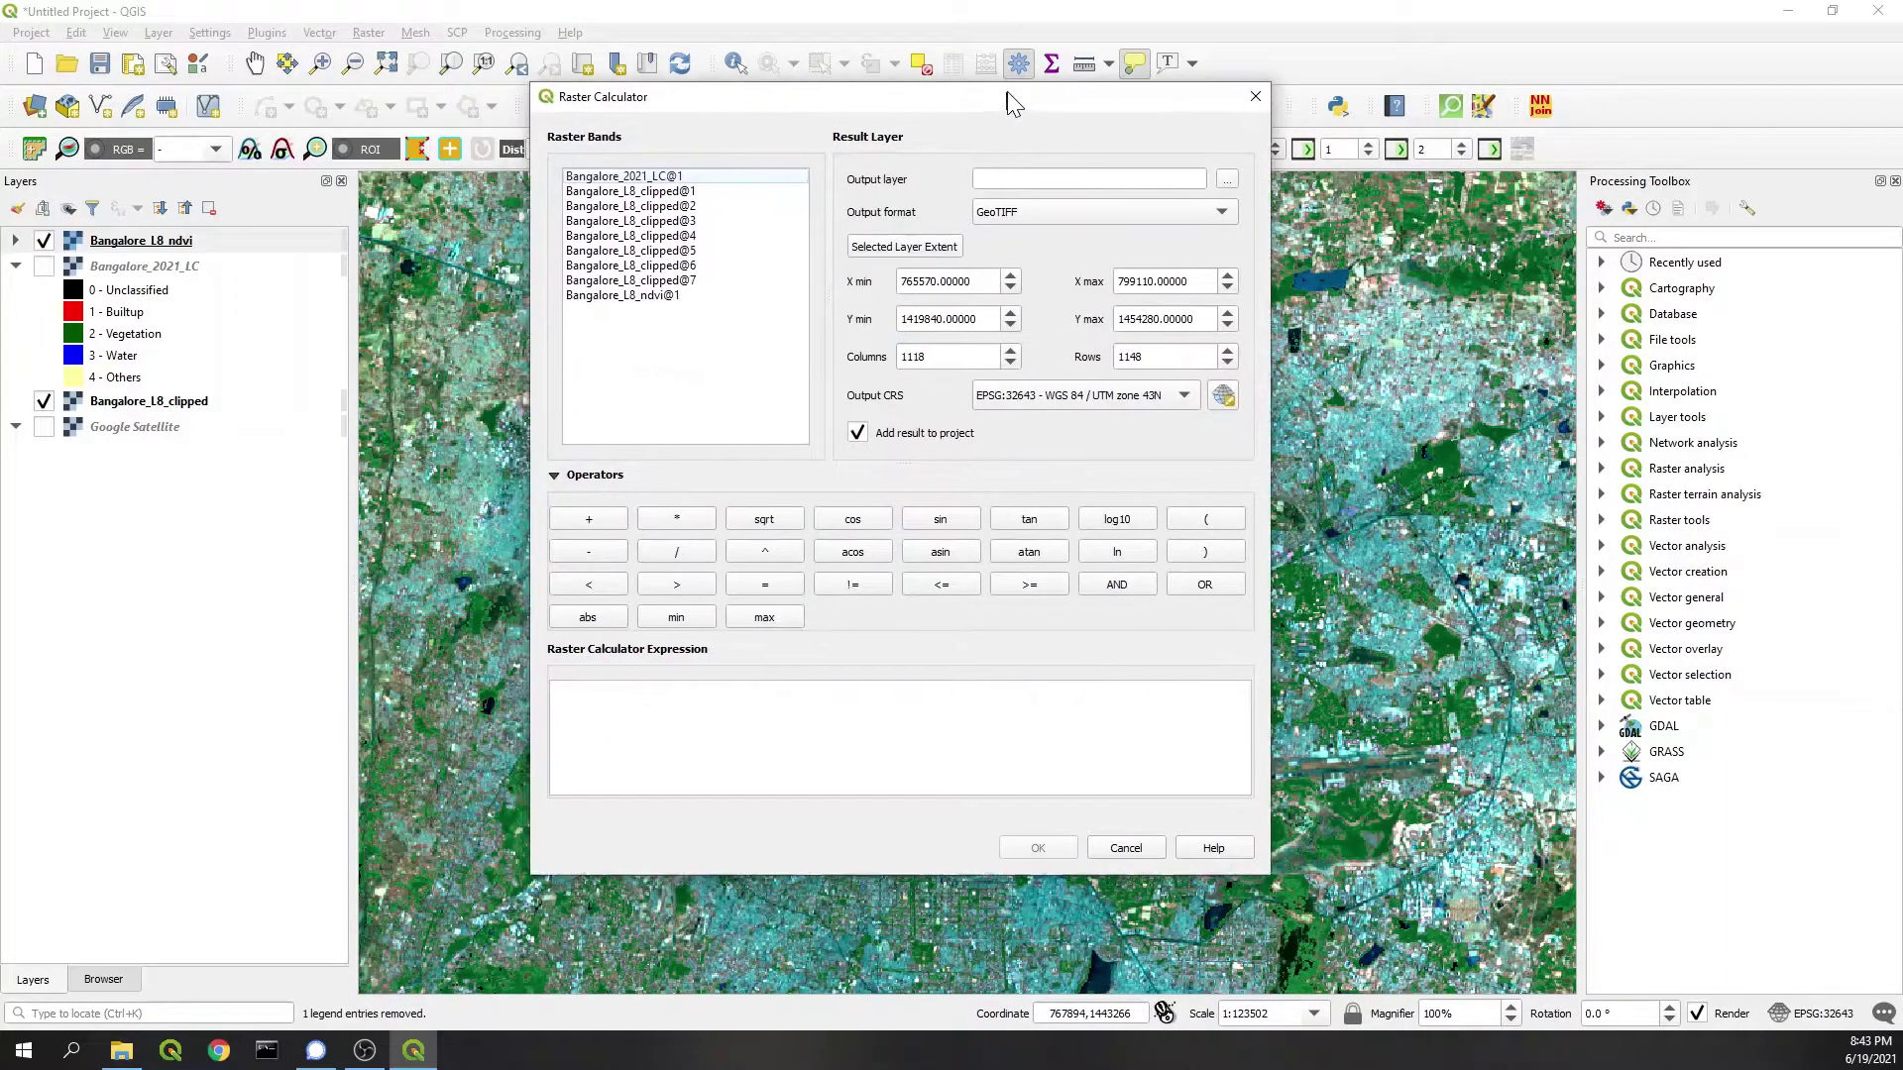
left_click(1207, 516)
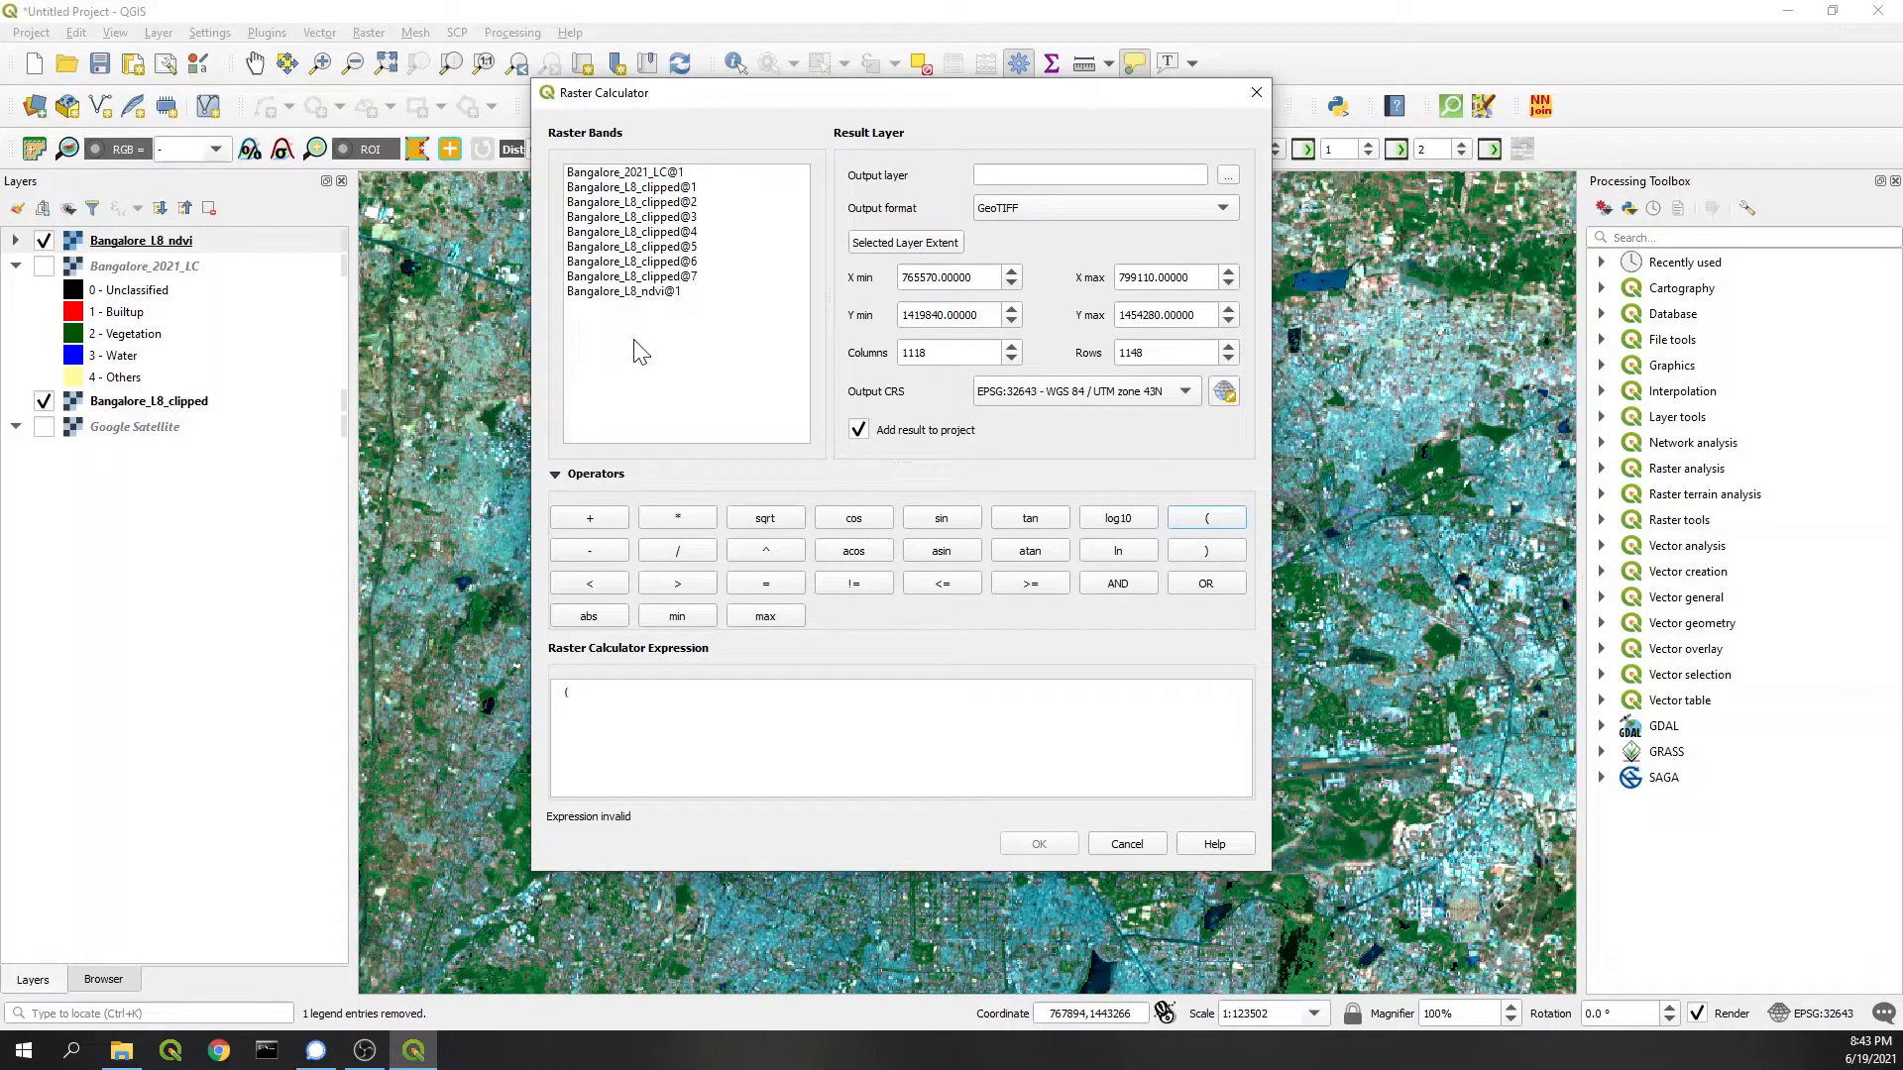
double_click(625, 291)
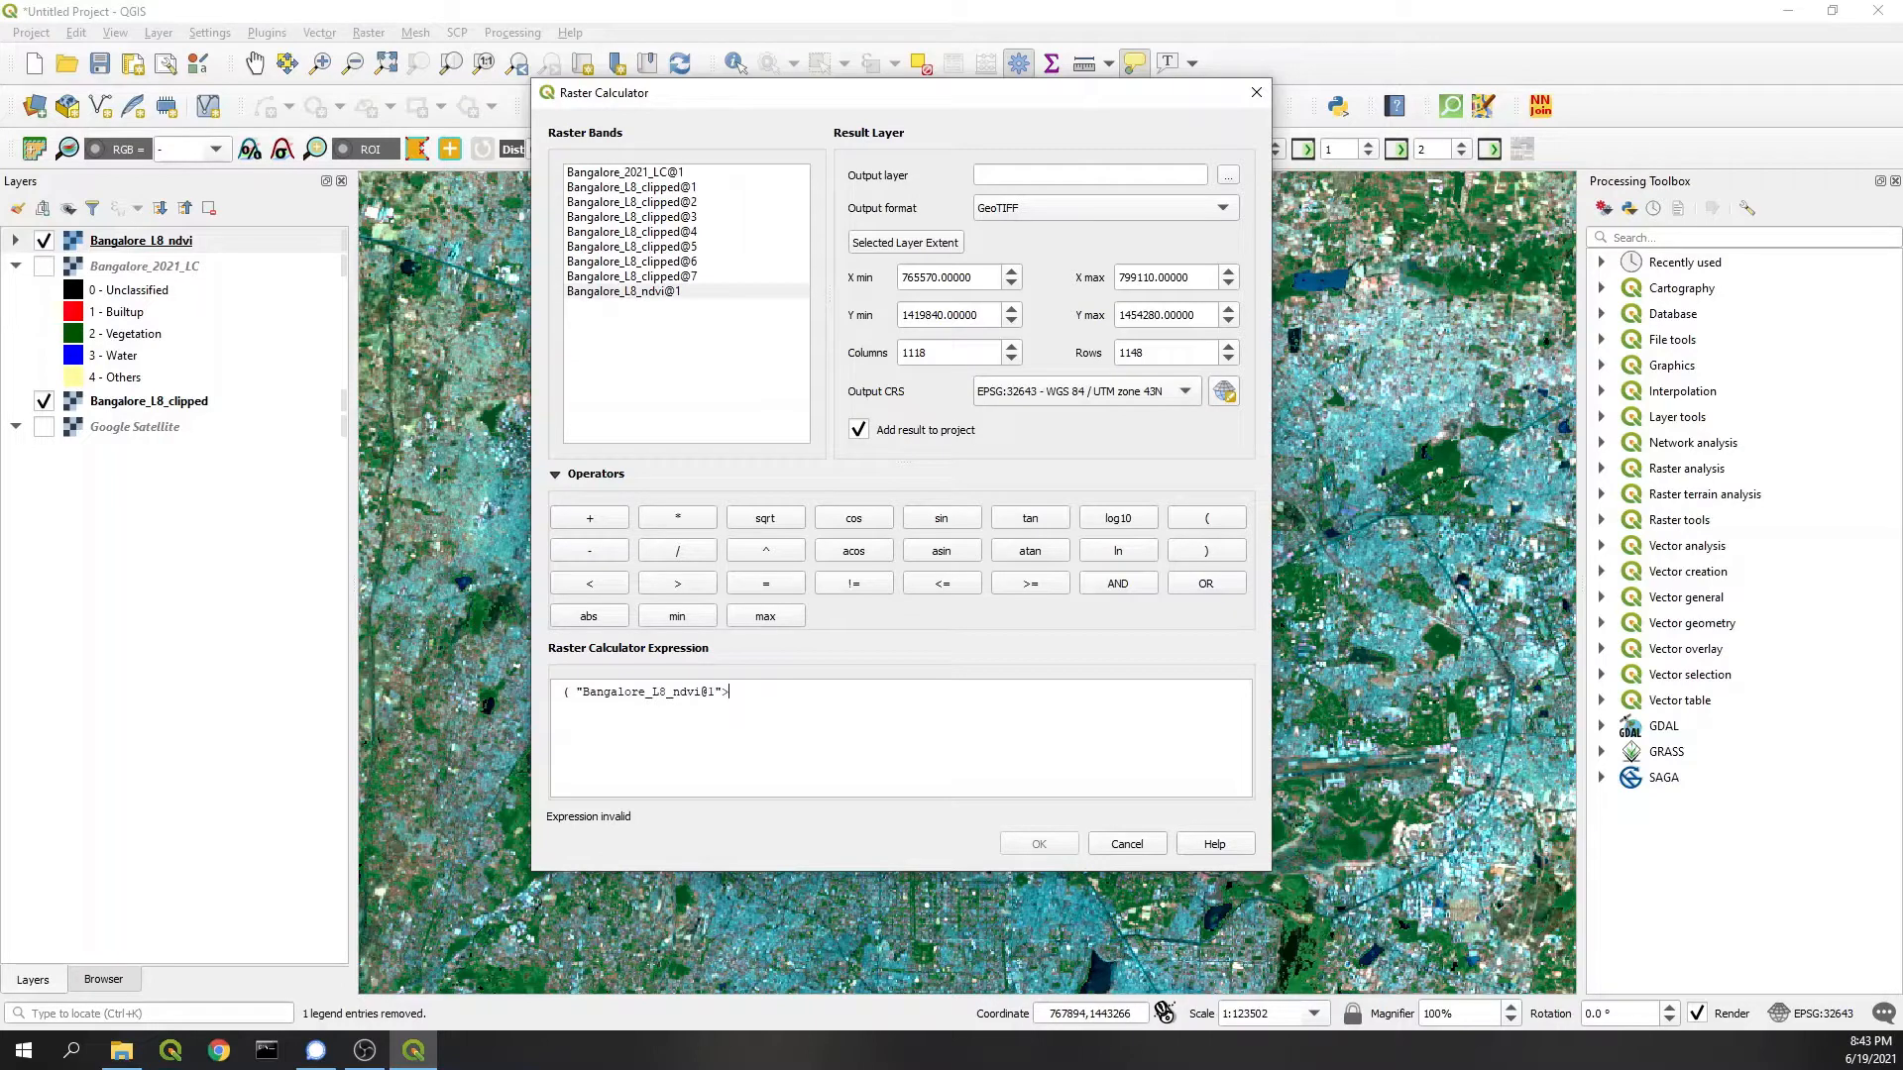
type("0.392331709251725")
left_click(1206, 550)
left_click(676, 517)
Step: Complete it with + ( Bangalore_L8_ndvi@1 <= 0.392331709251725 ) * Bangalore_2021_LC@1
left_click(1206, 518)
double_click(618, 293)
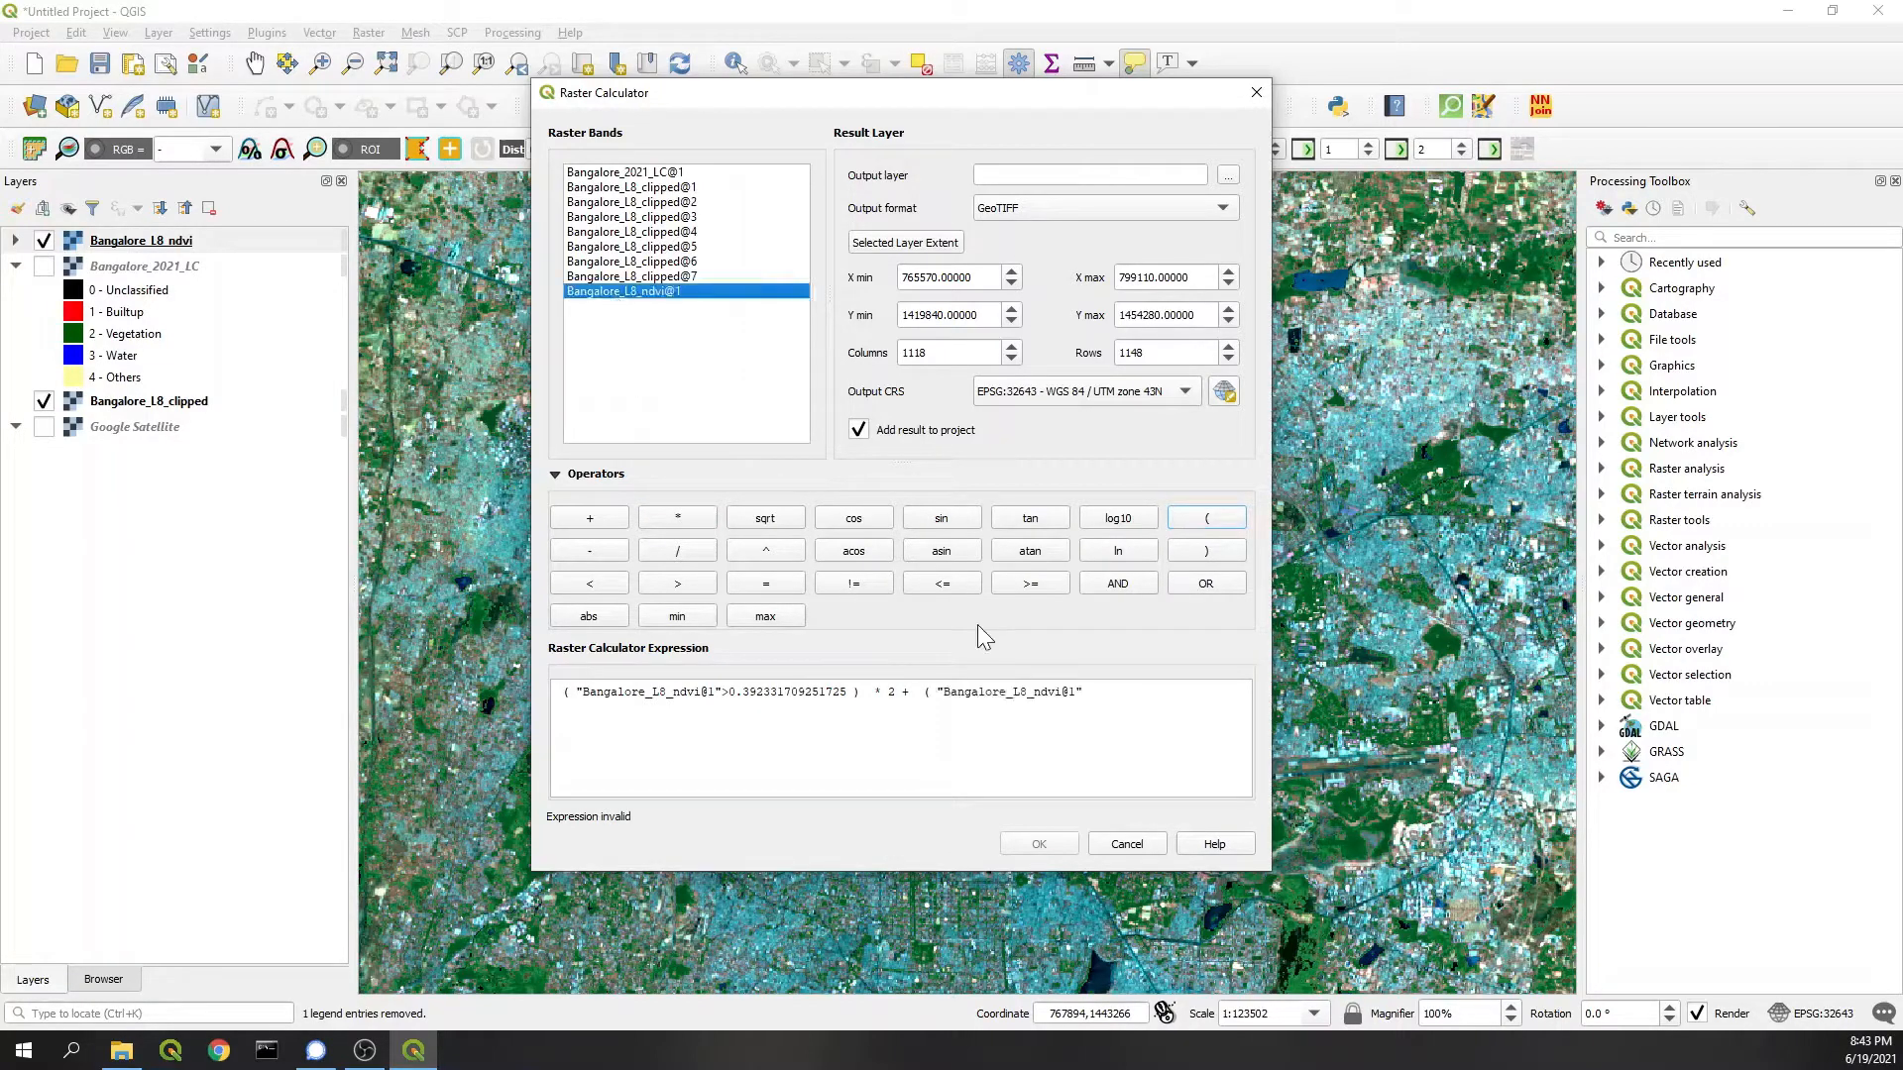
left_click(1131, 692)
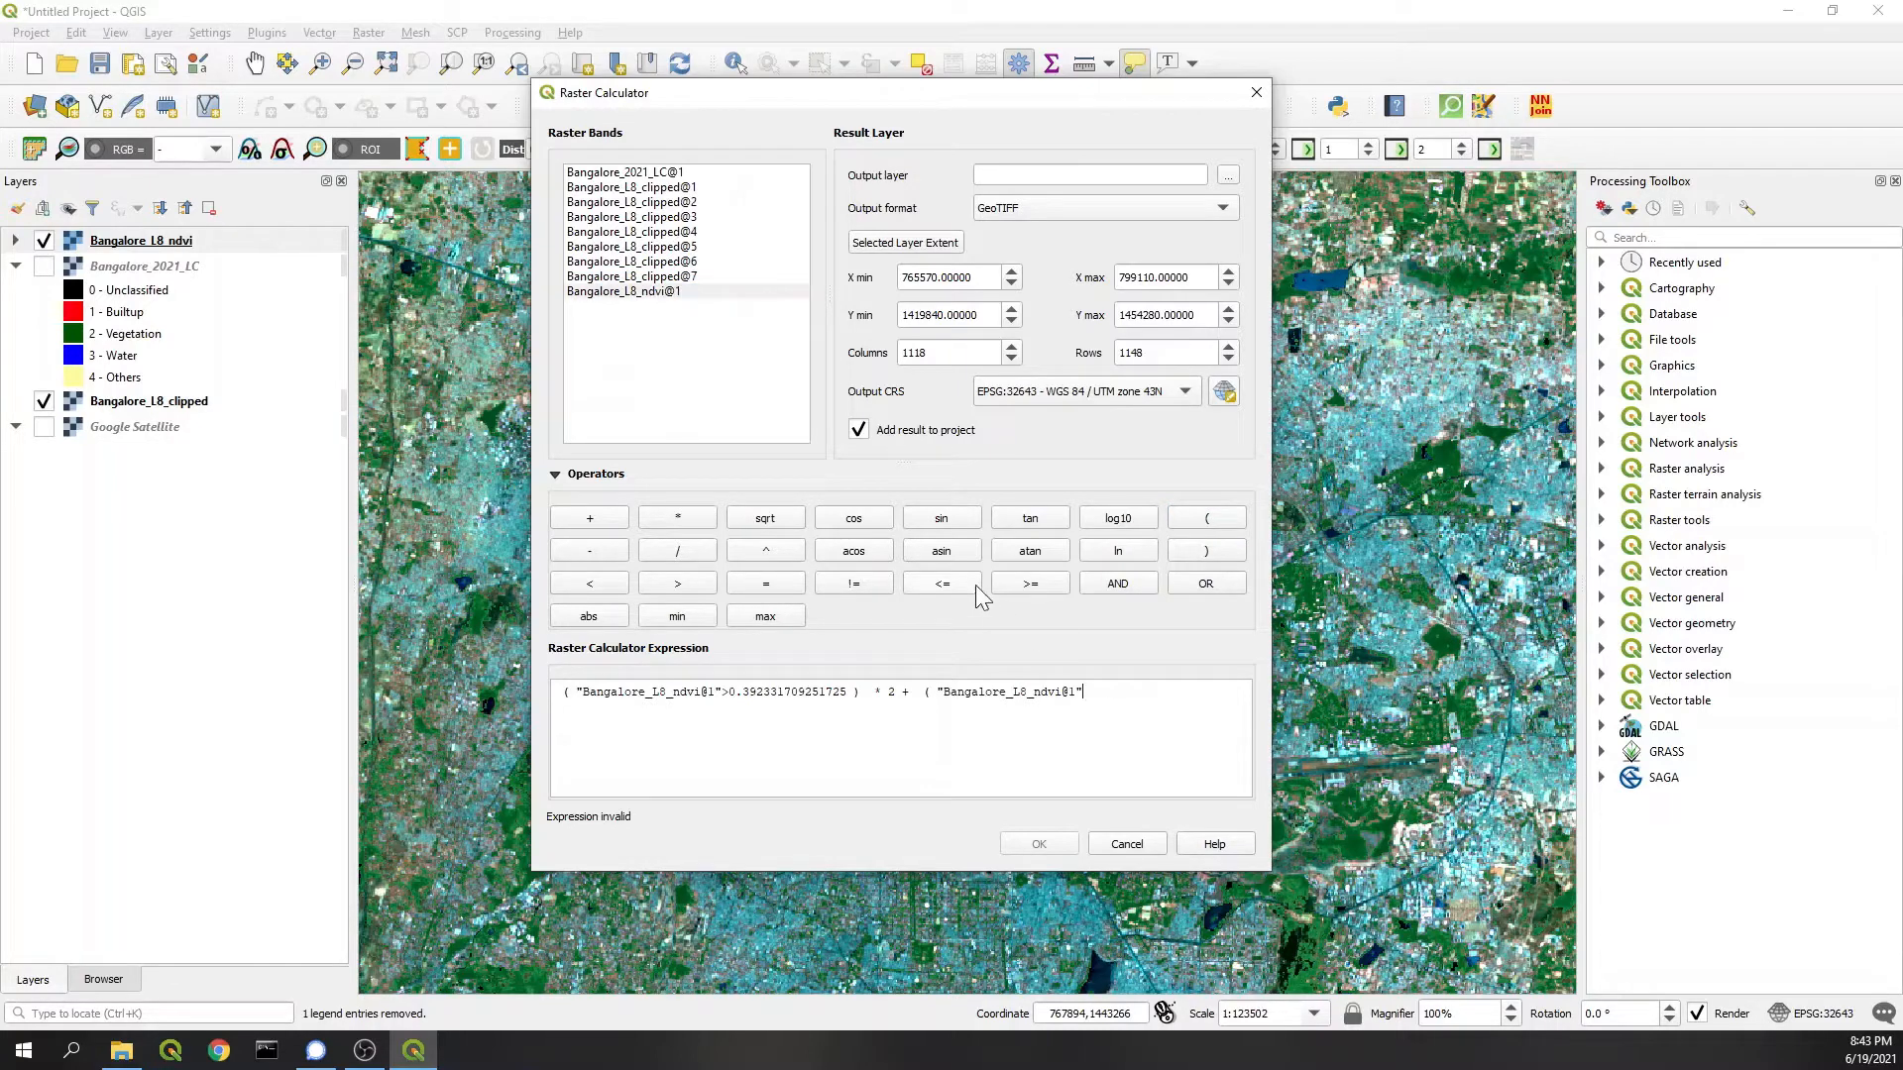
left_click(942, 584)
type("0.392331709251725")
left_click(1205, 552)
left_click(673, 521)
double_click(654, 174)
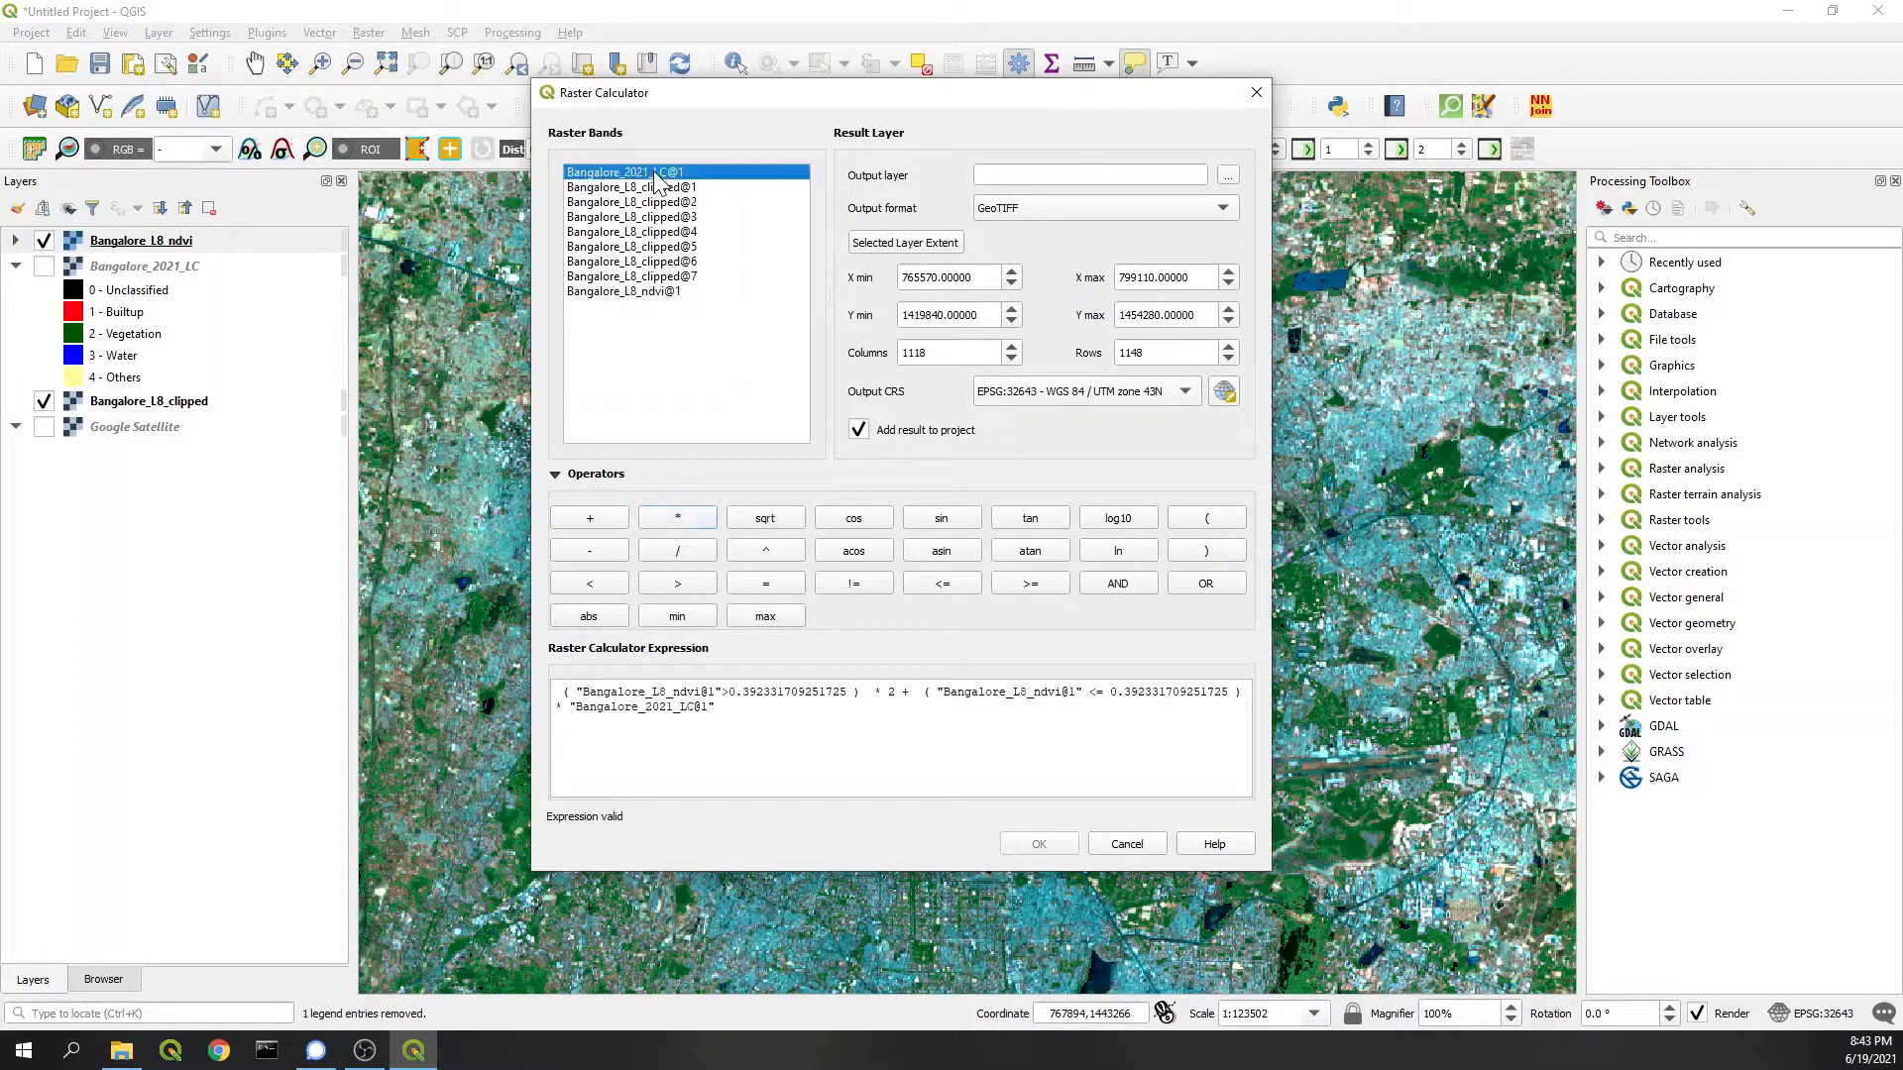
Step: Save the output as Bangalore_2021_LC_corrected.tif and run the calculation
left_click(1228, 176)
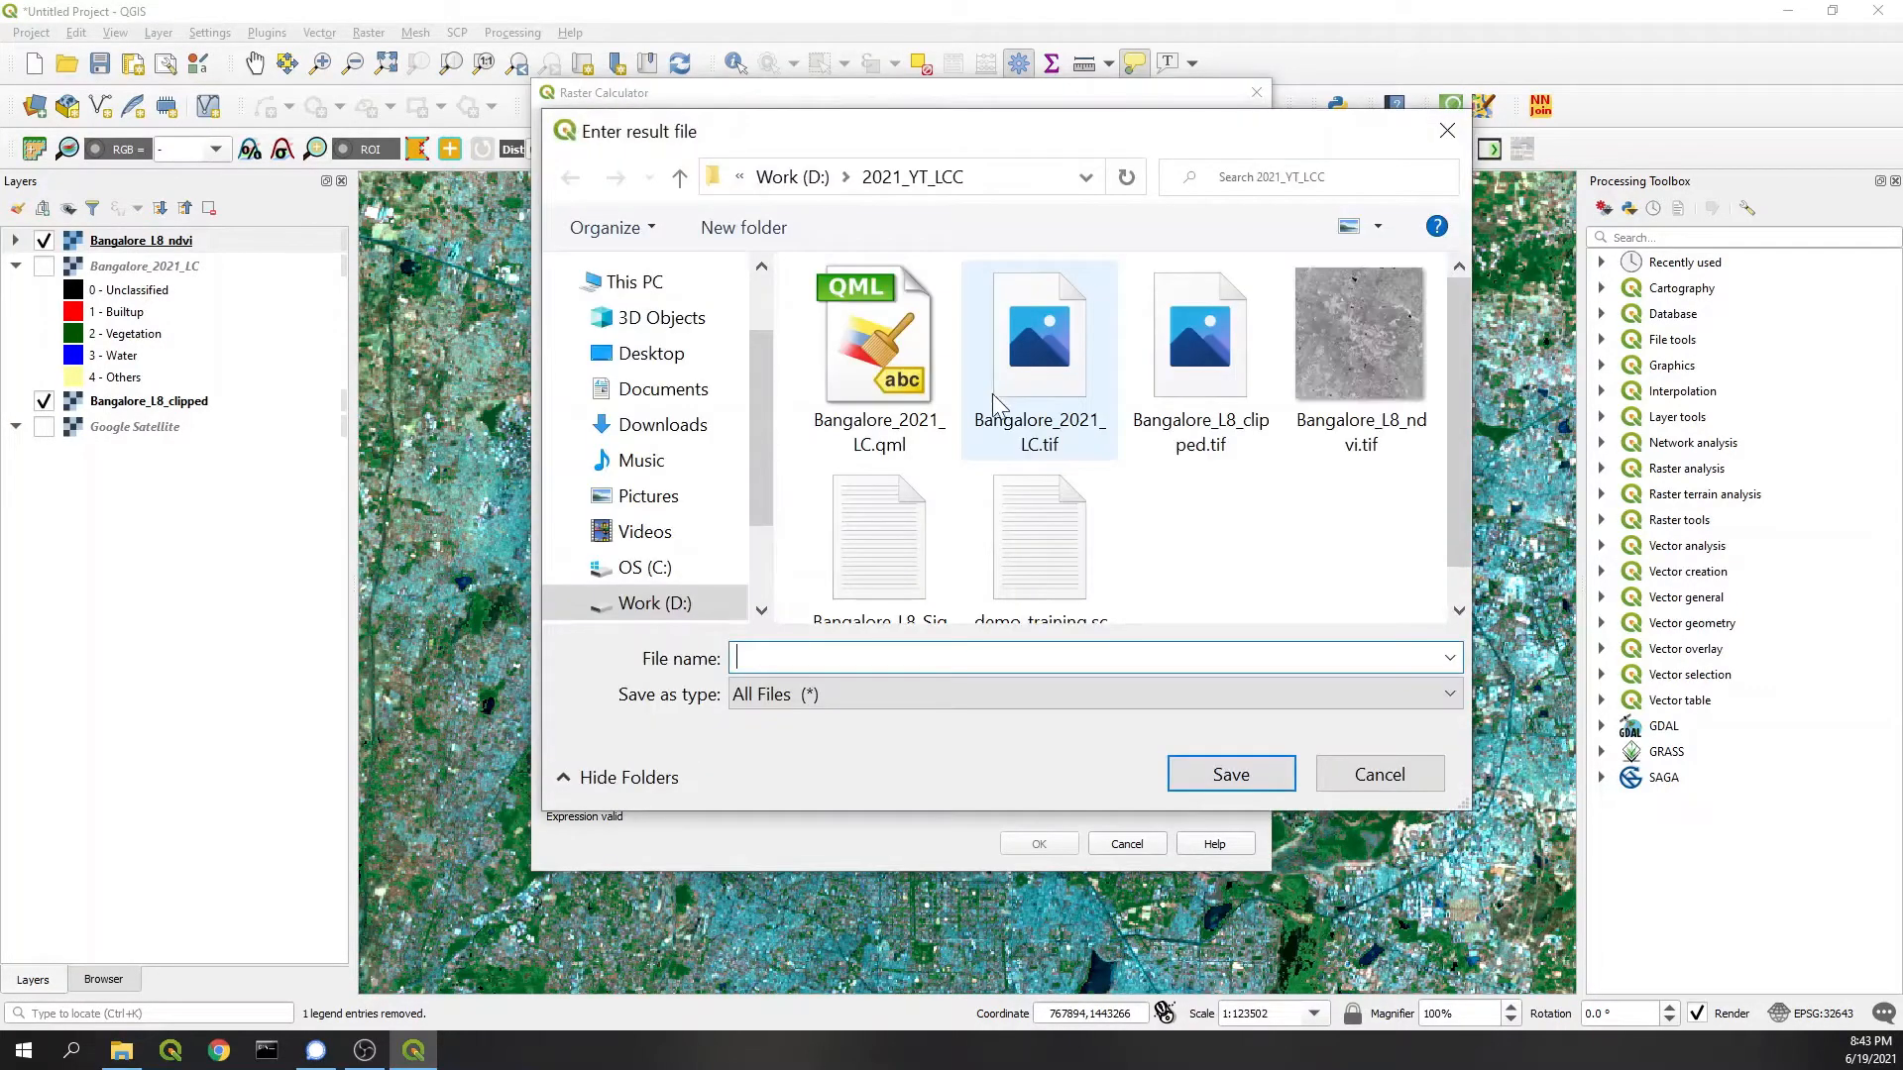
left_click(1038, 357)
left_click(1041, 657)
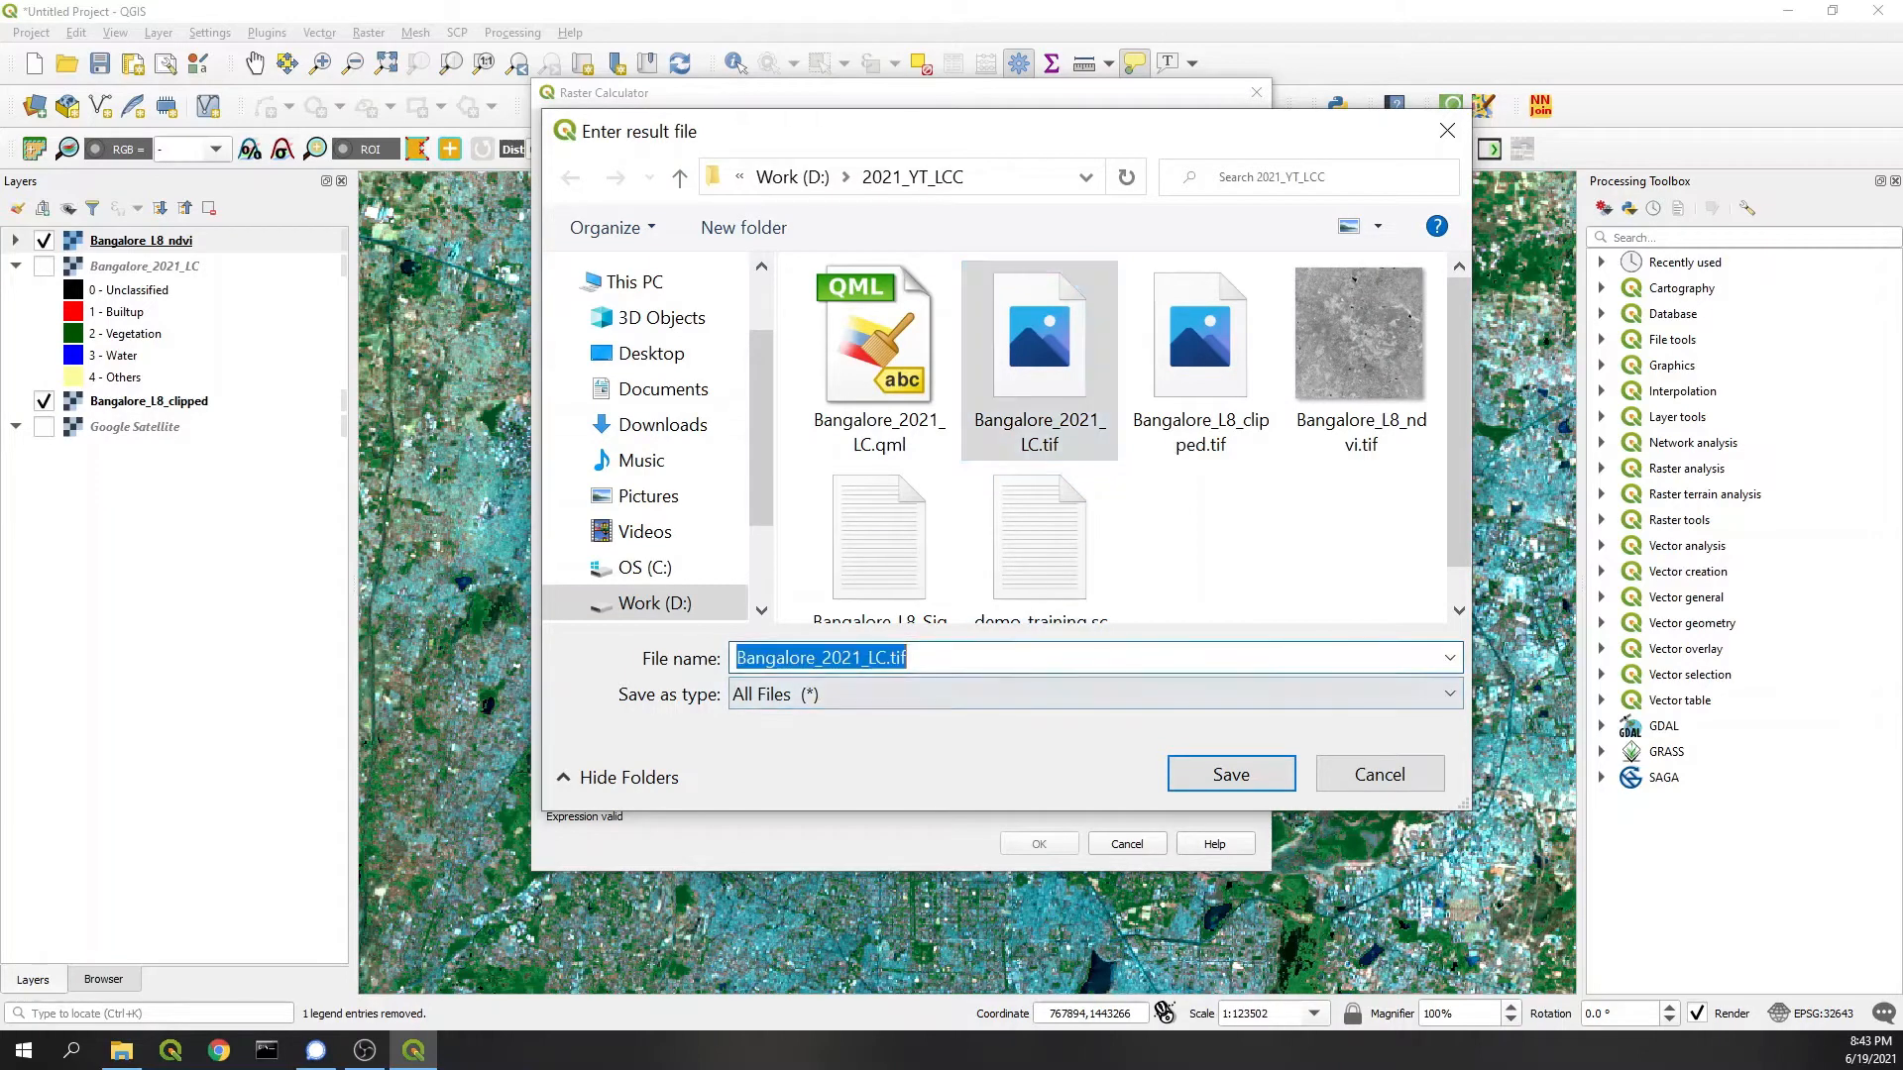
left_click(890, 658)
type("_corre")
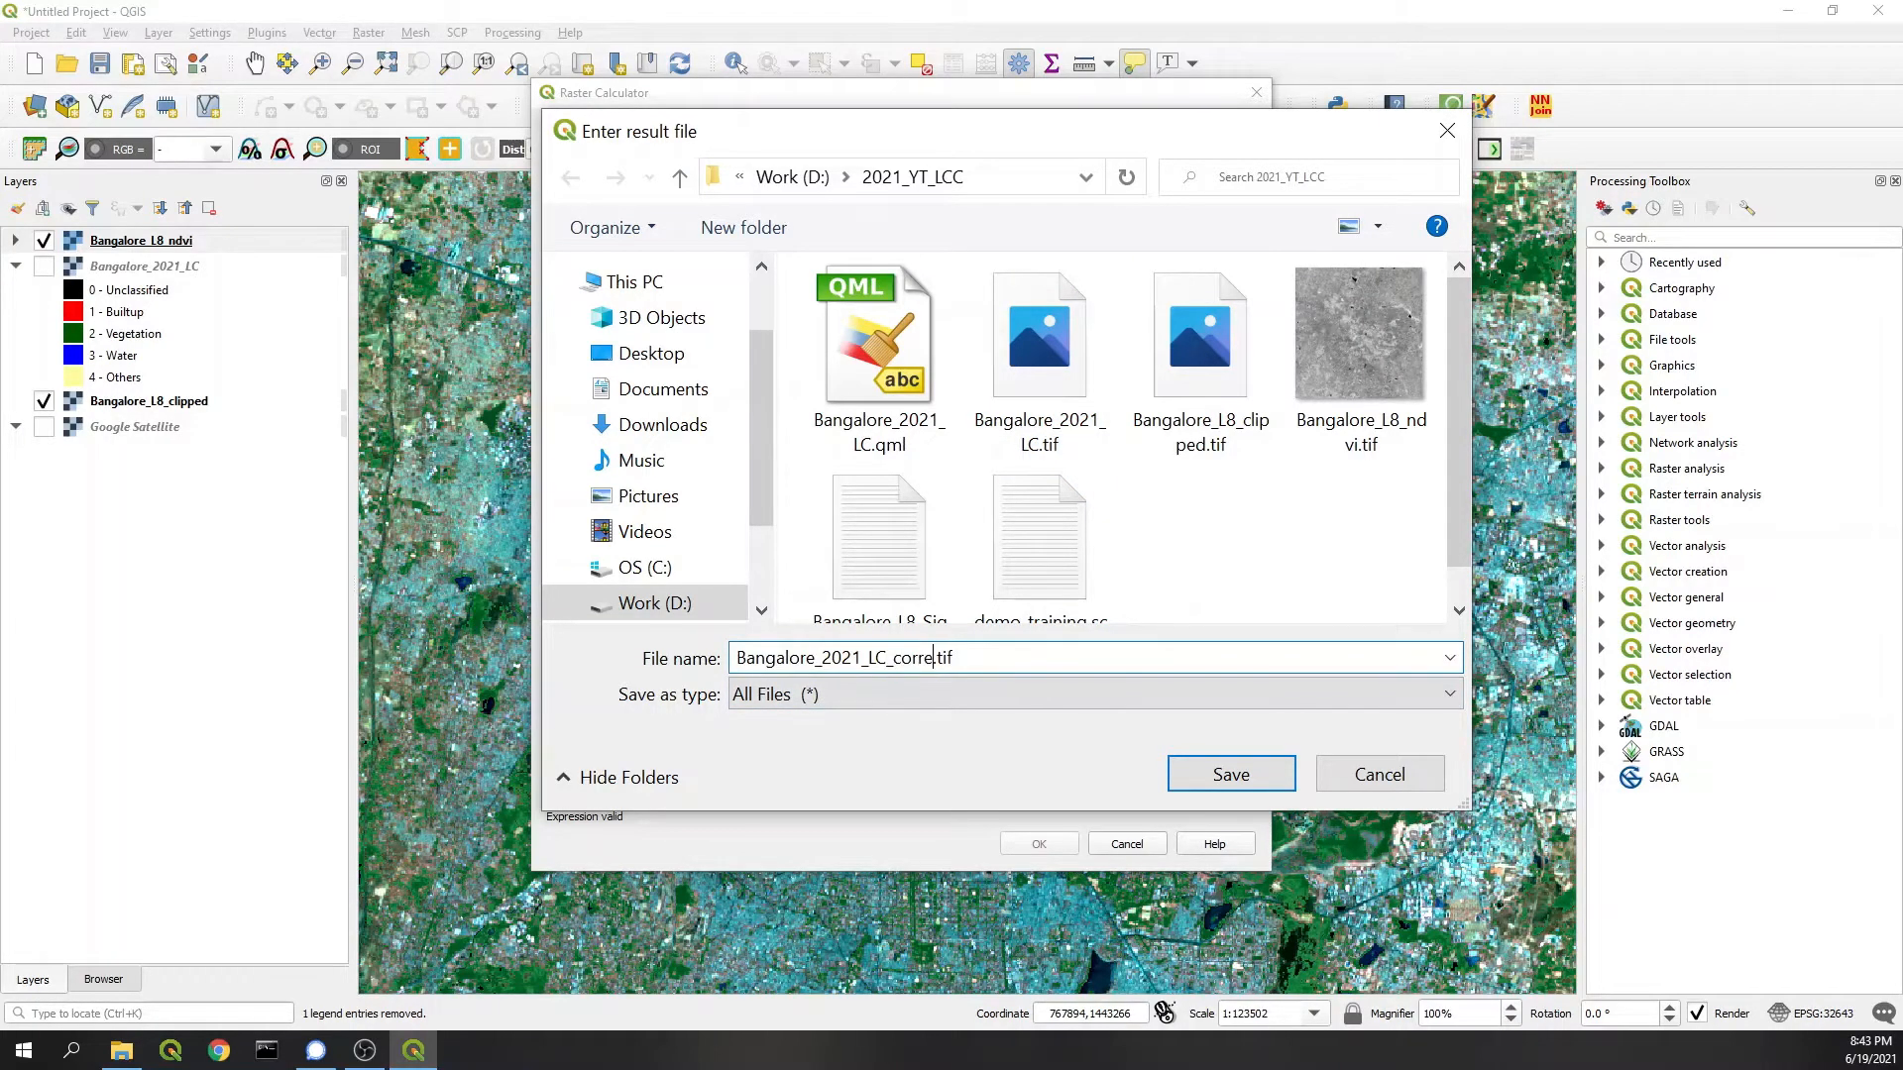
type("cted")
key("Return")
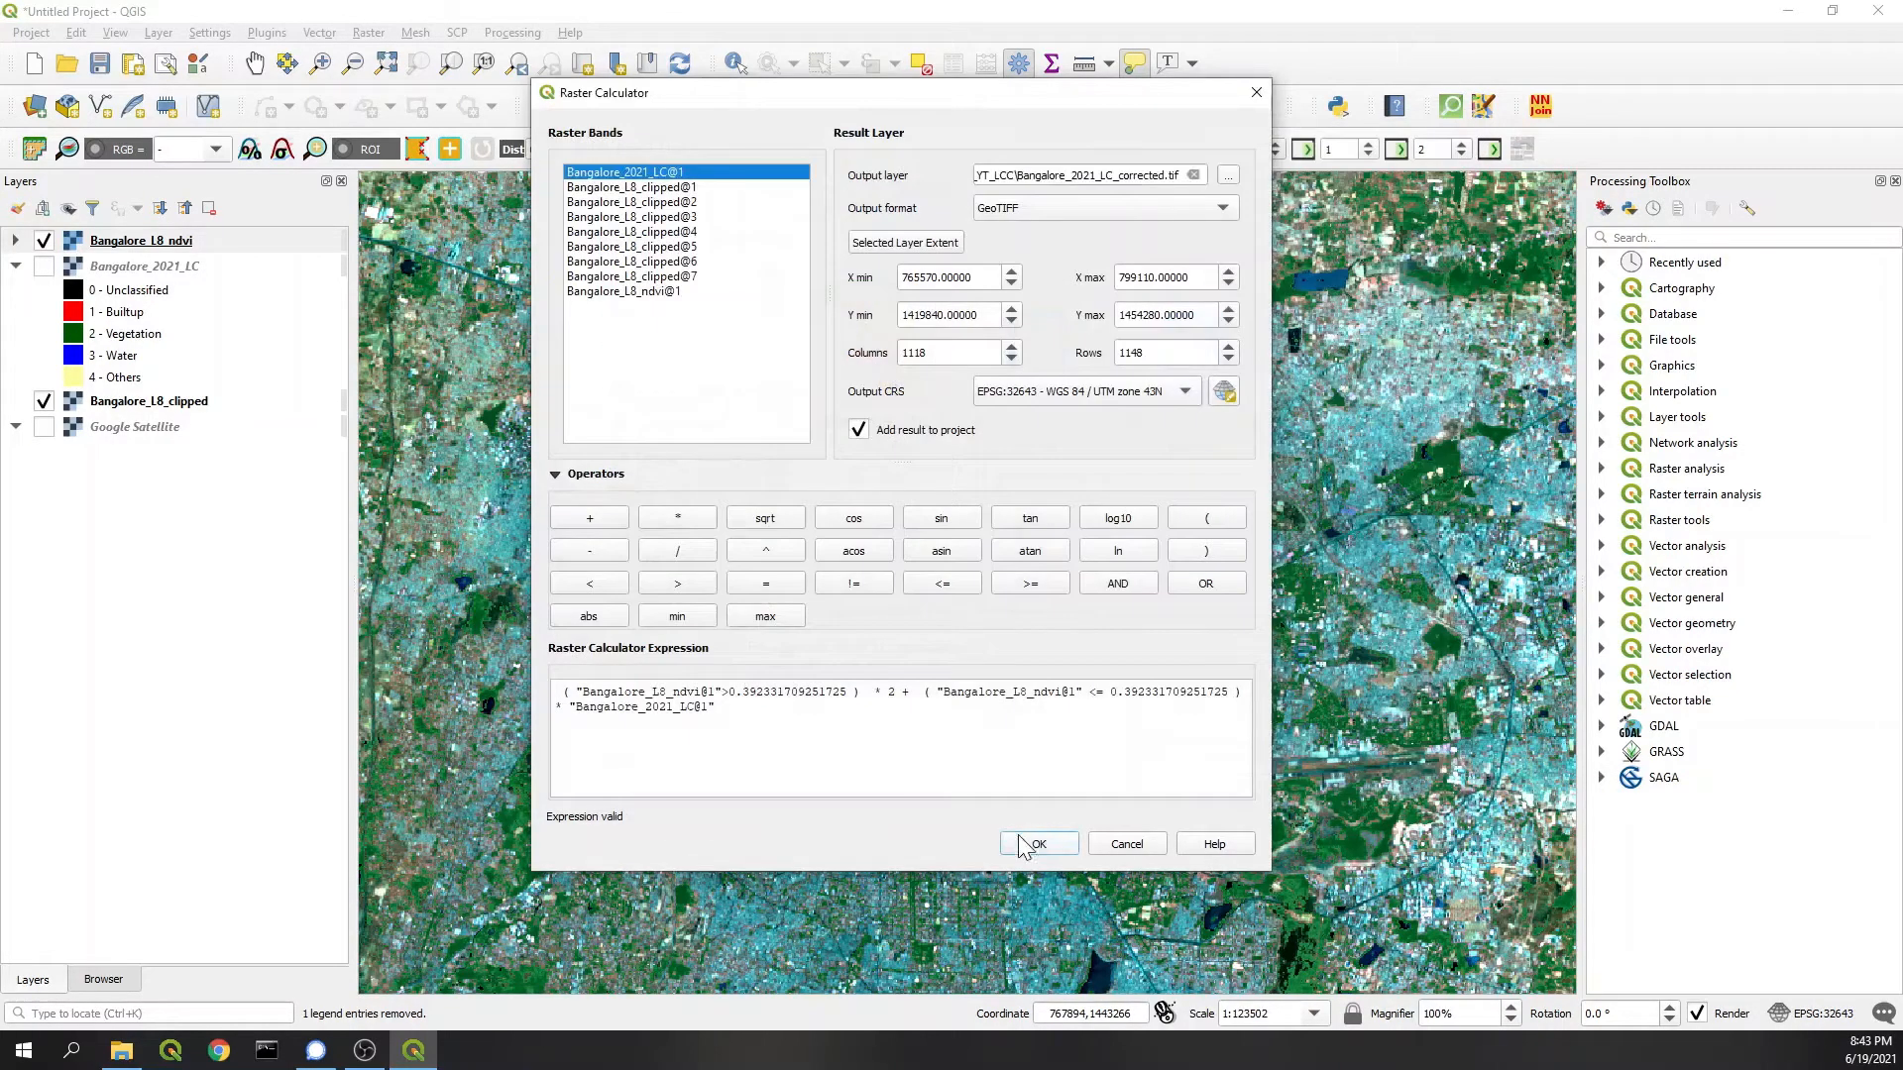
left_click(1033, 845)
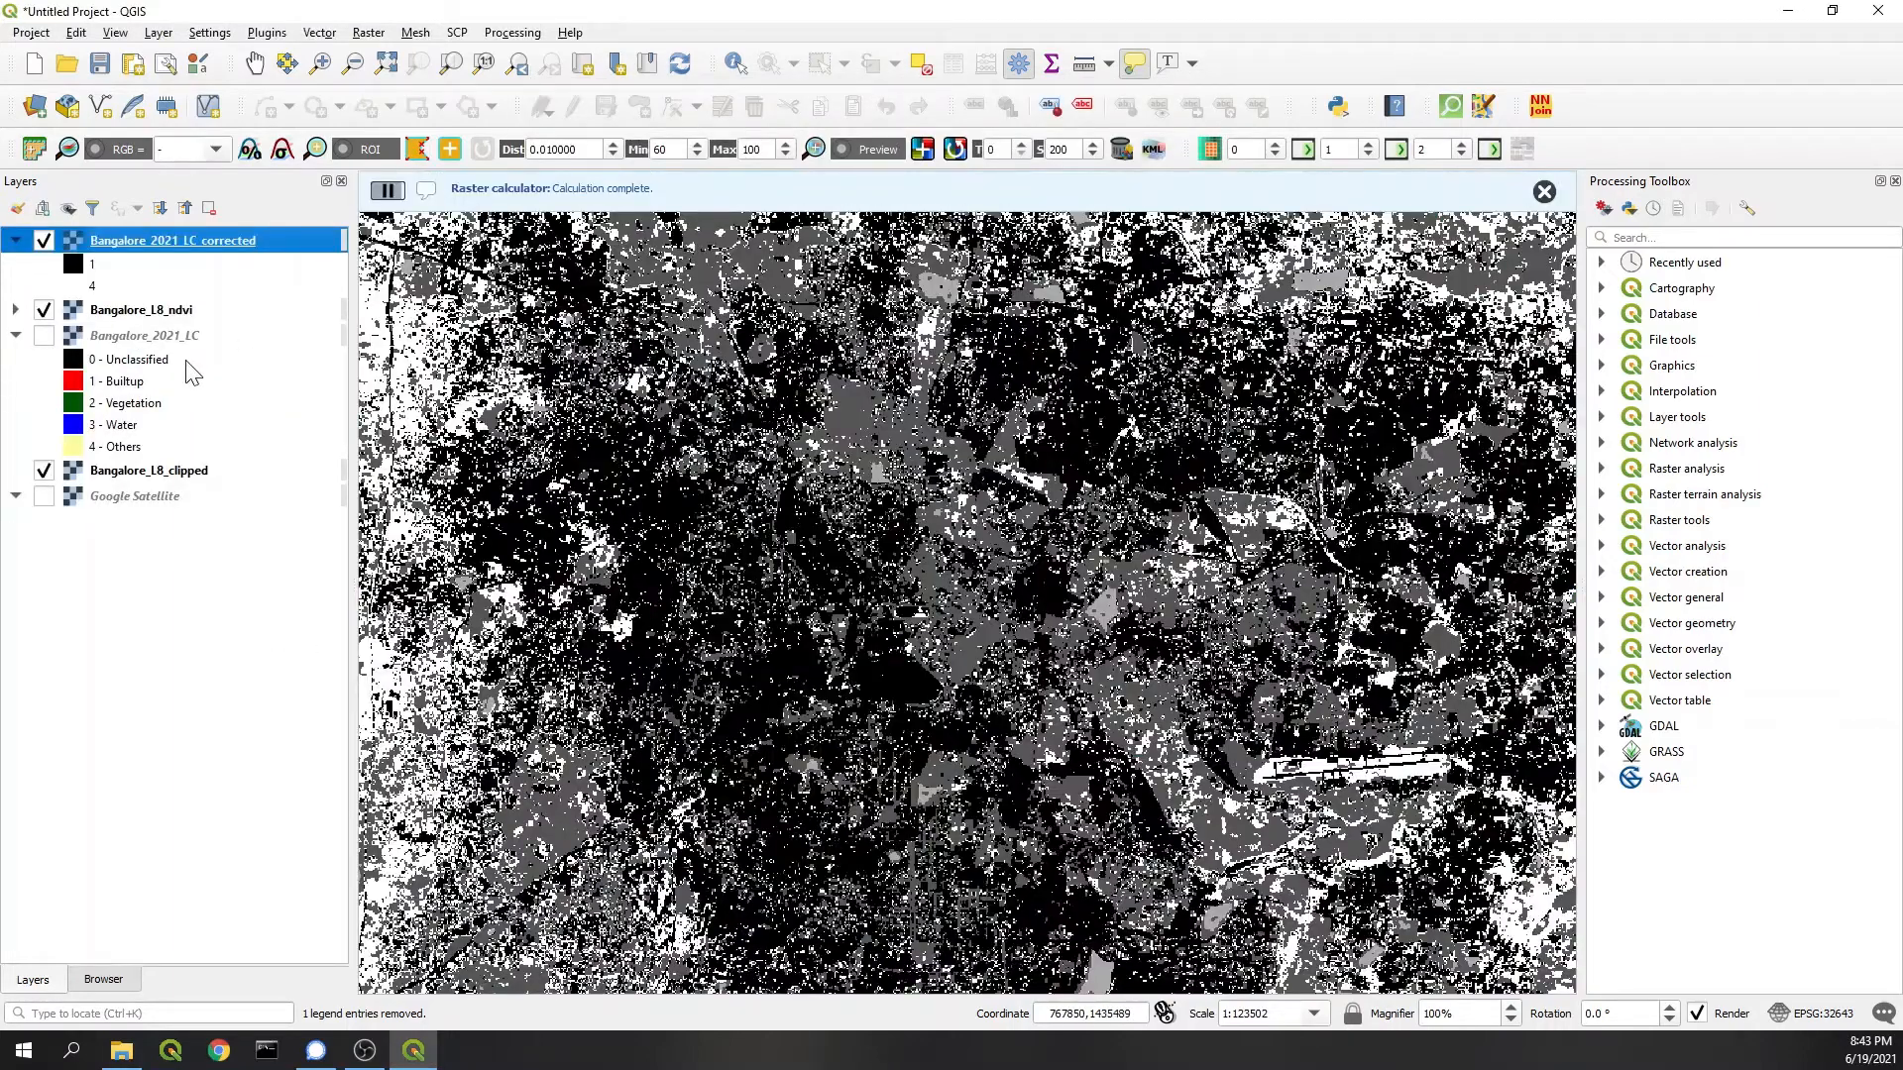
Step: Copy Bangalore_2021_LC's land-cover style onto Bangalore_2021_LC_corrected and zoom to its extent
left_click(142, 309)
left_click(44, 310)
right_click(145, 335)
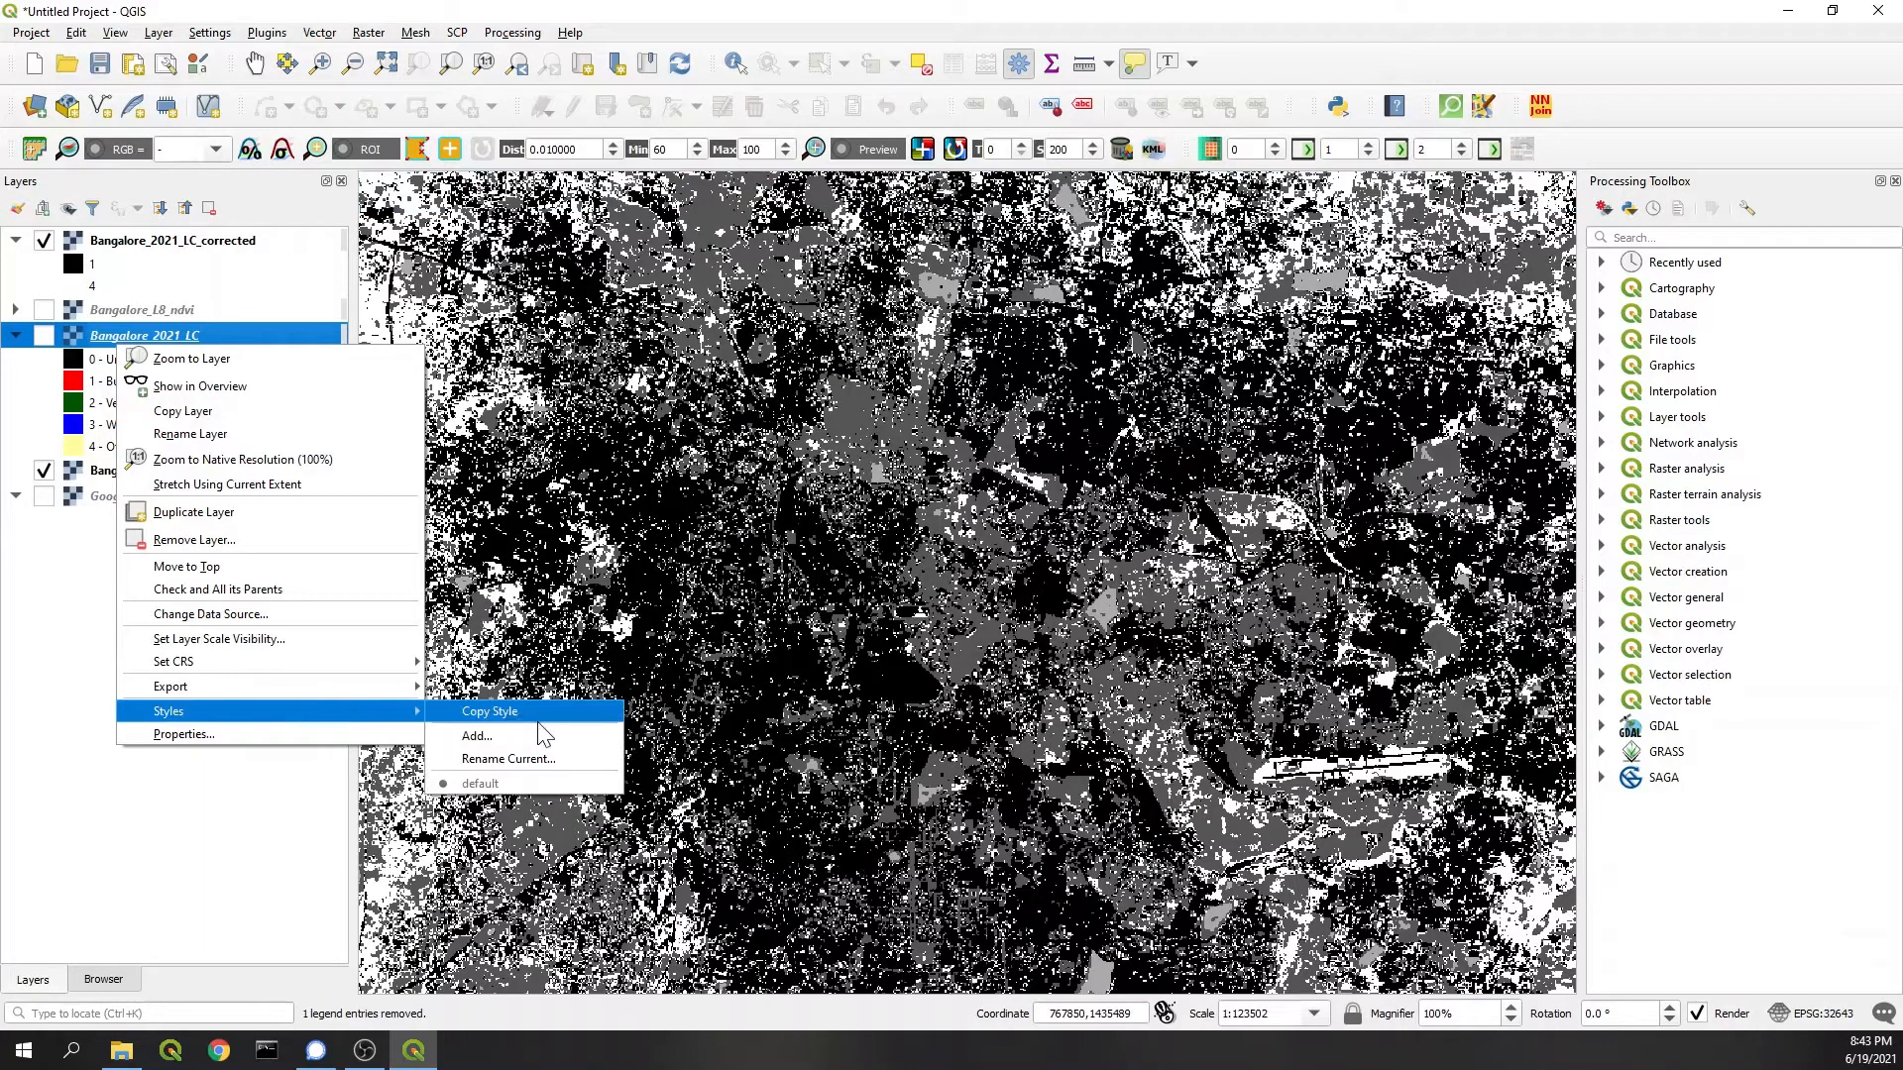
left_click(492, 709)
right_click(173, 241)
mouse_move(220, 561)
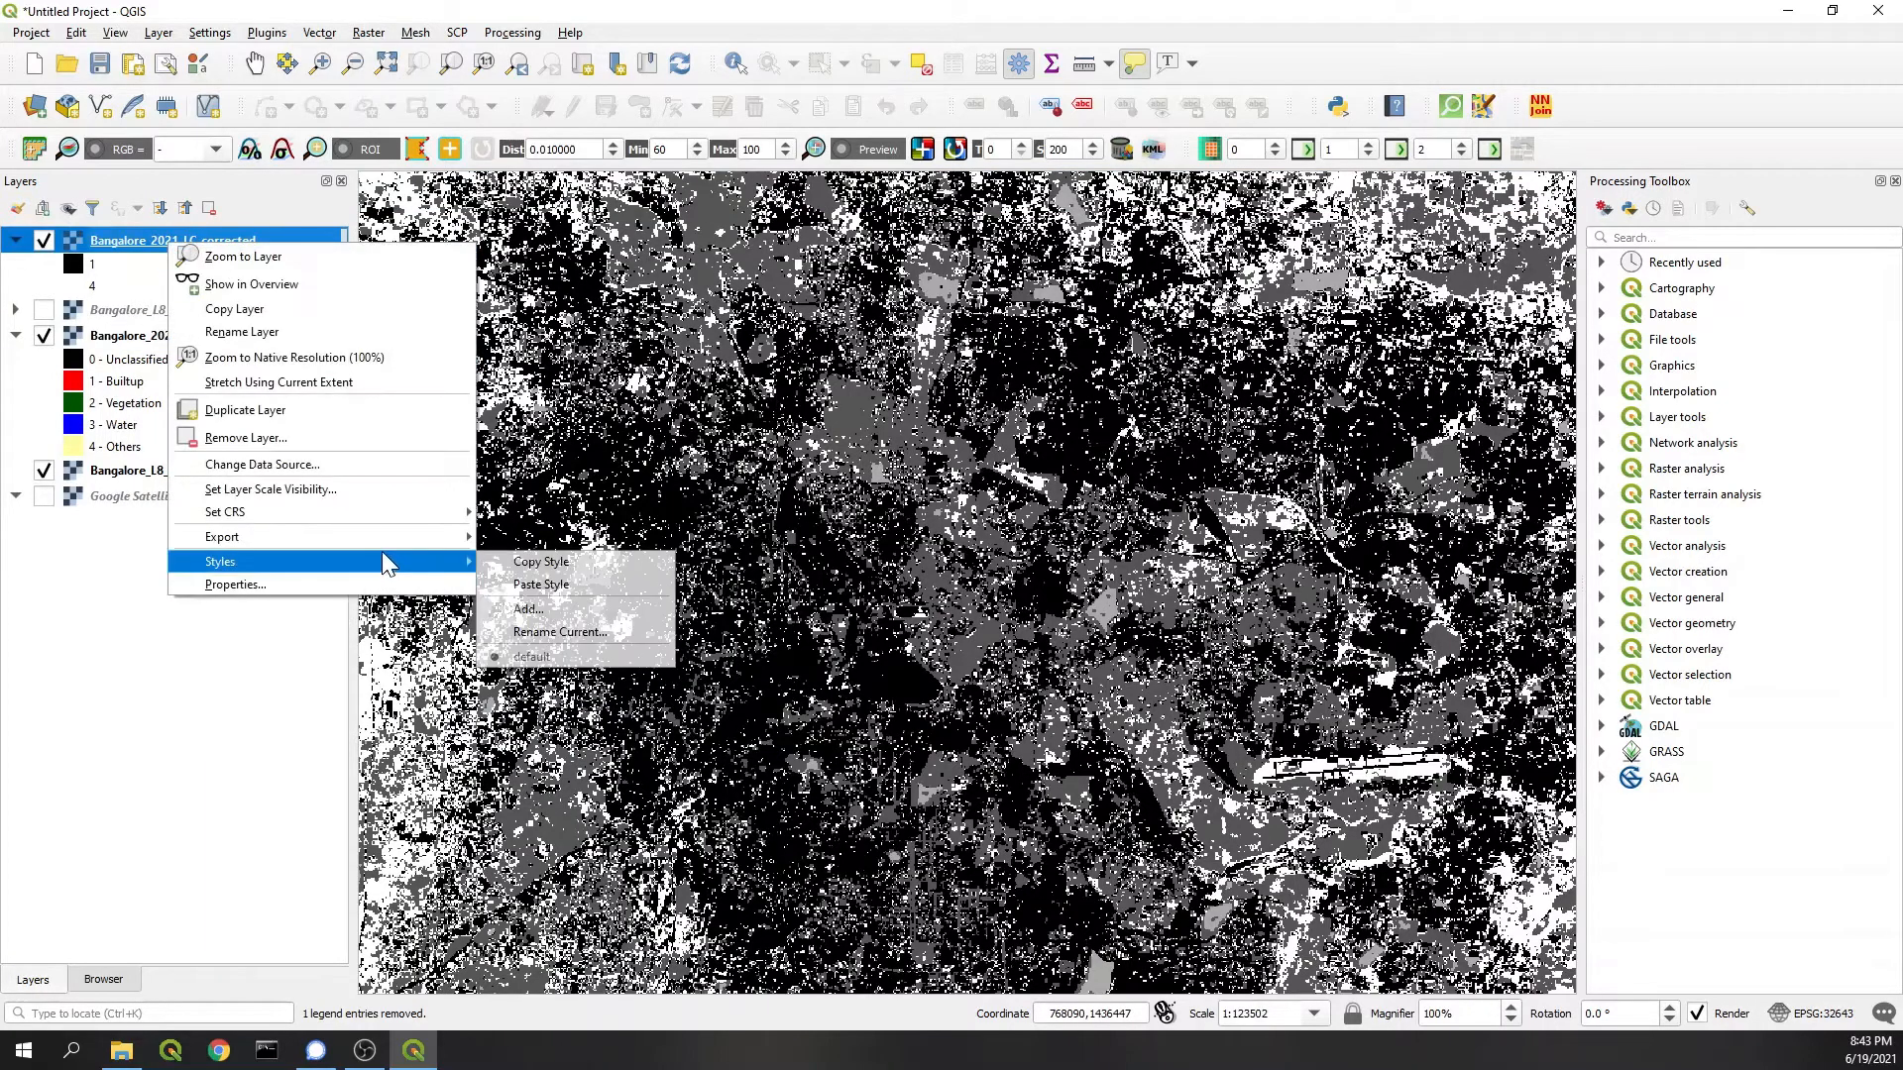
left_click(539, 583)
scroll(827, 572, "down", 1)
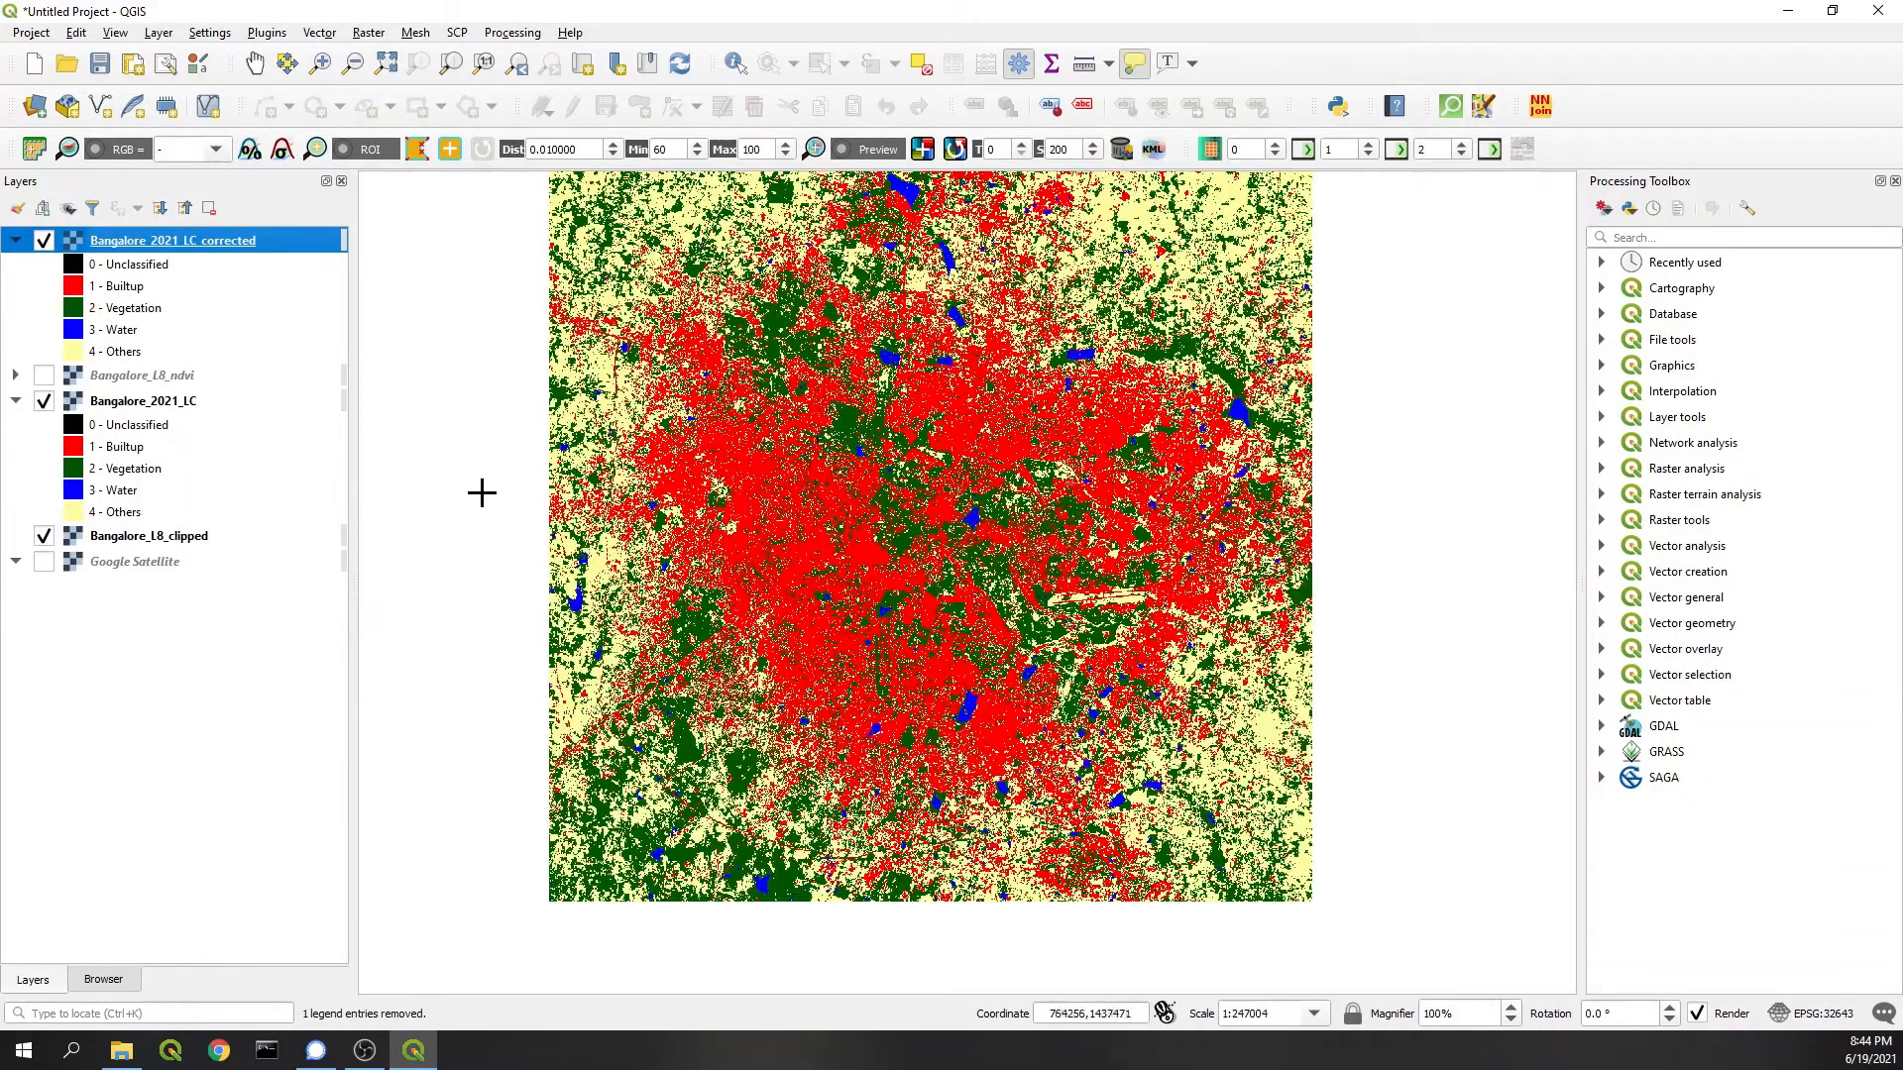
right_click(246, 254)
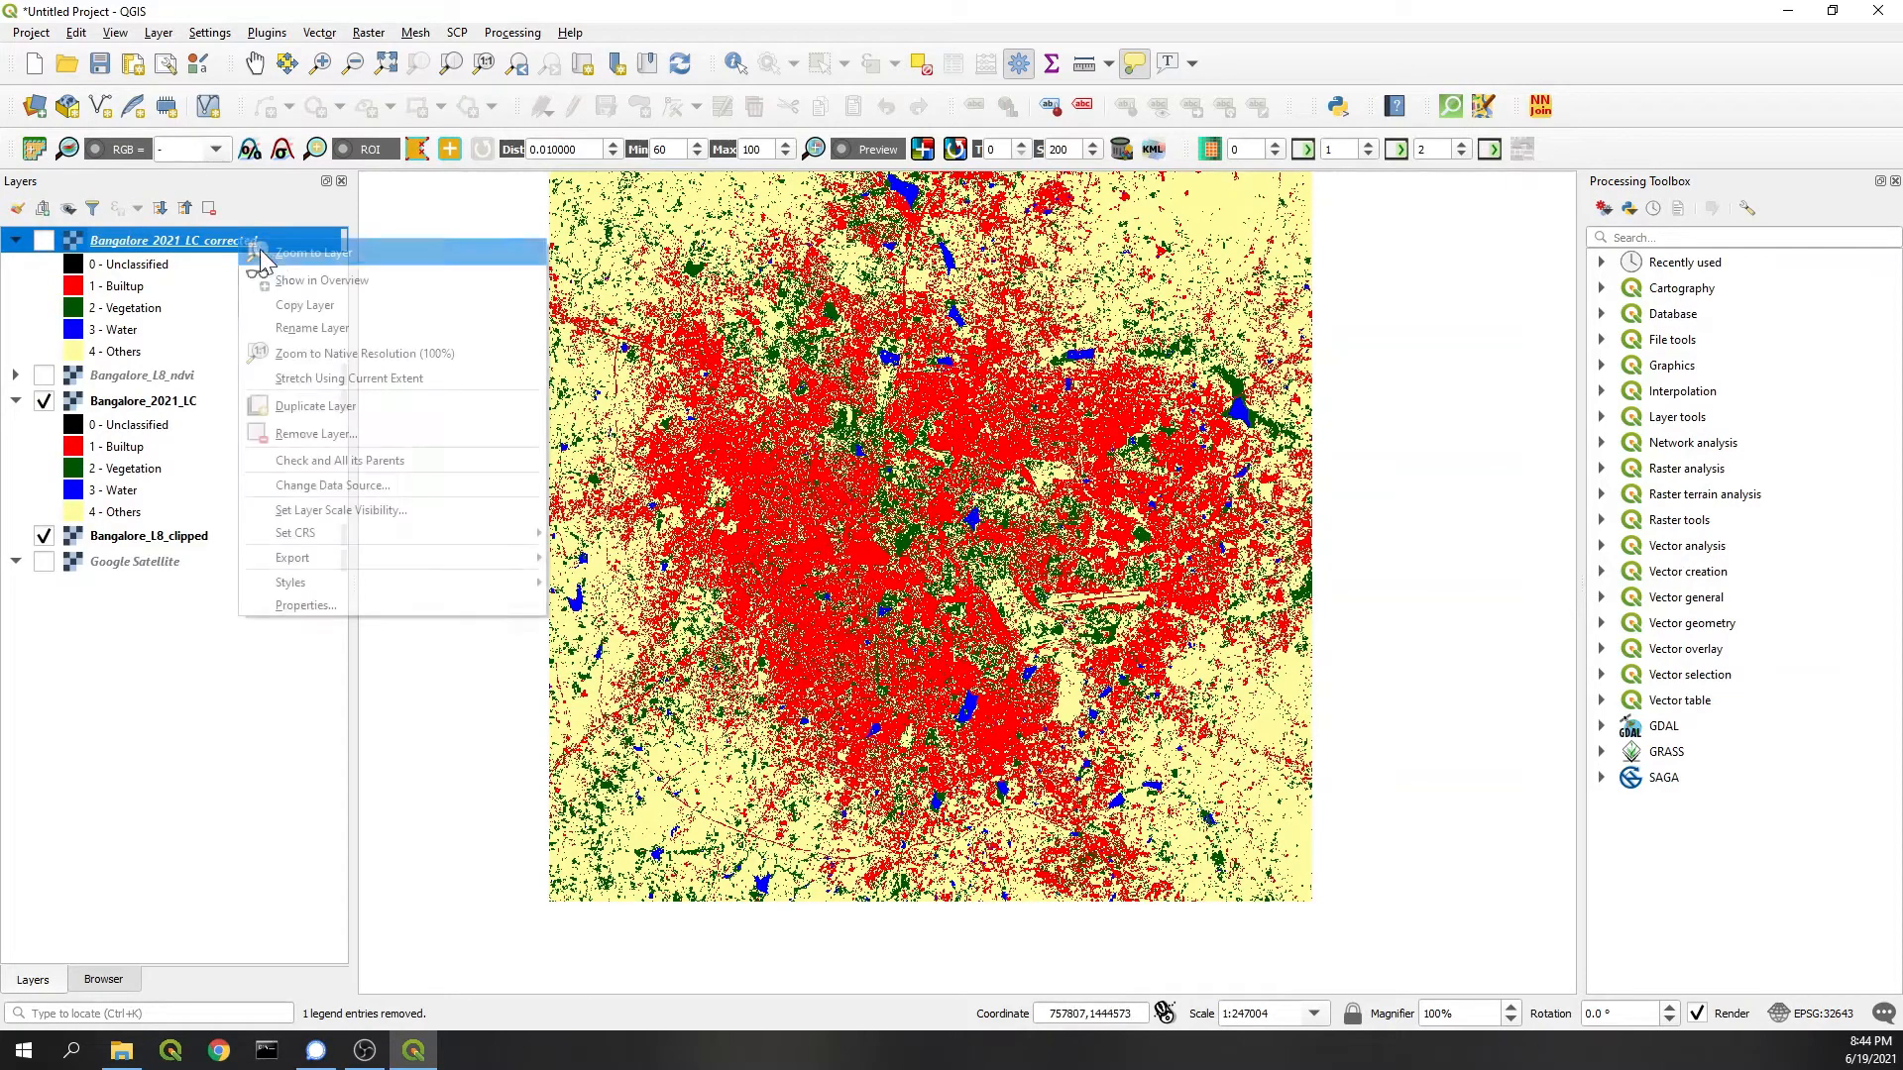
left_click(298, 258)
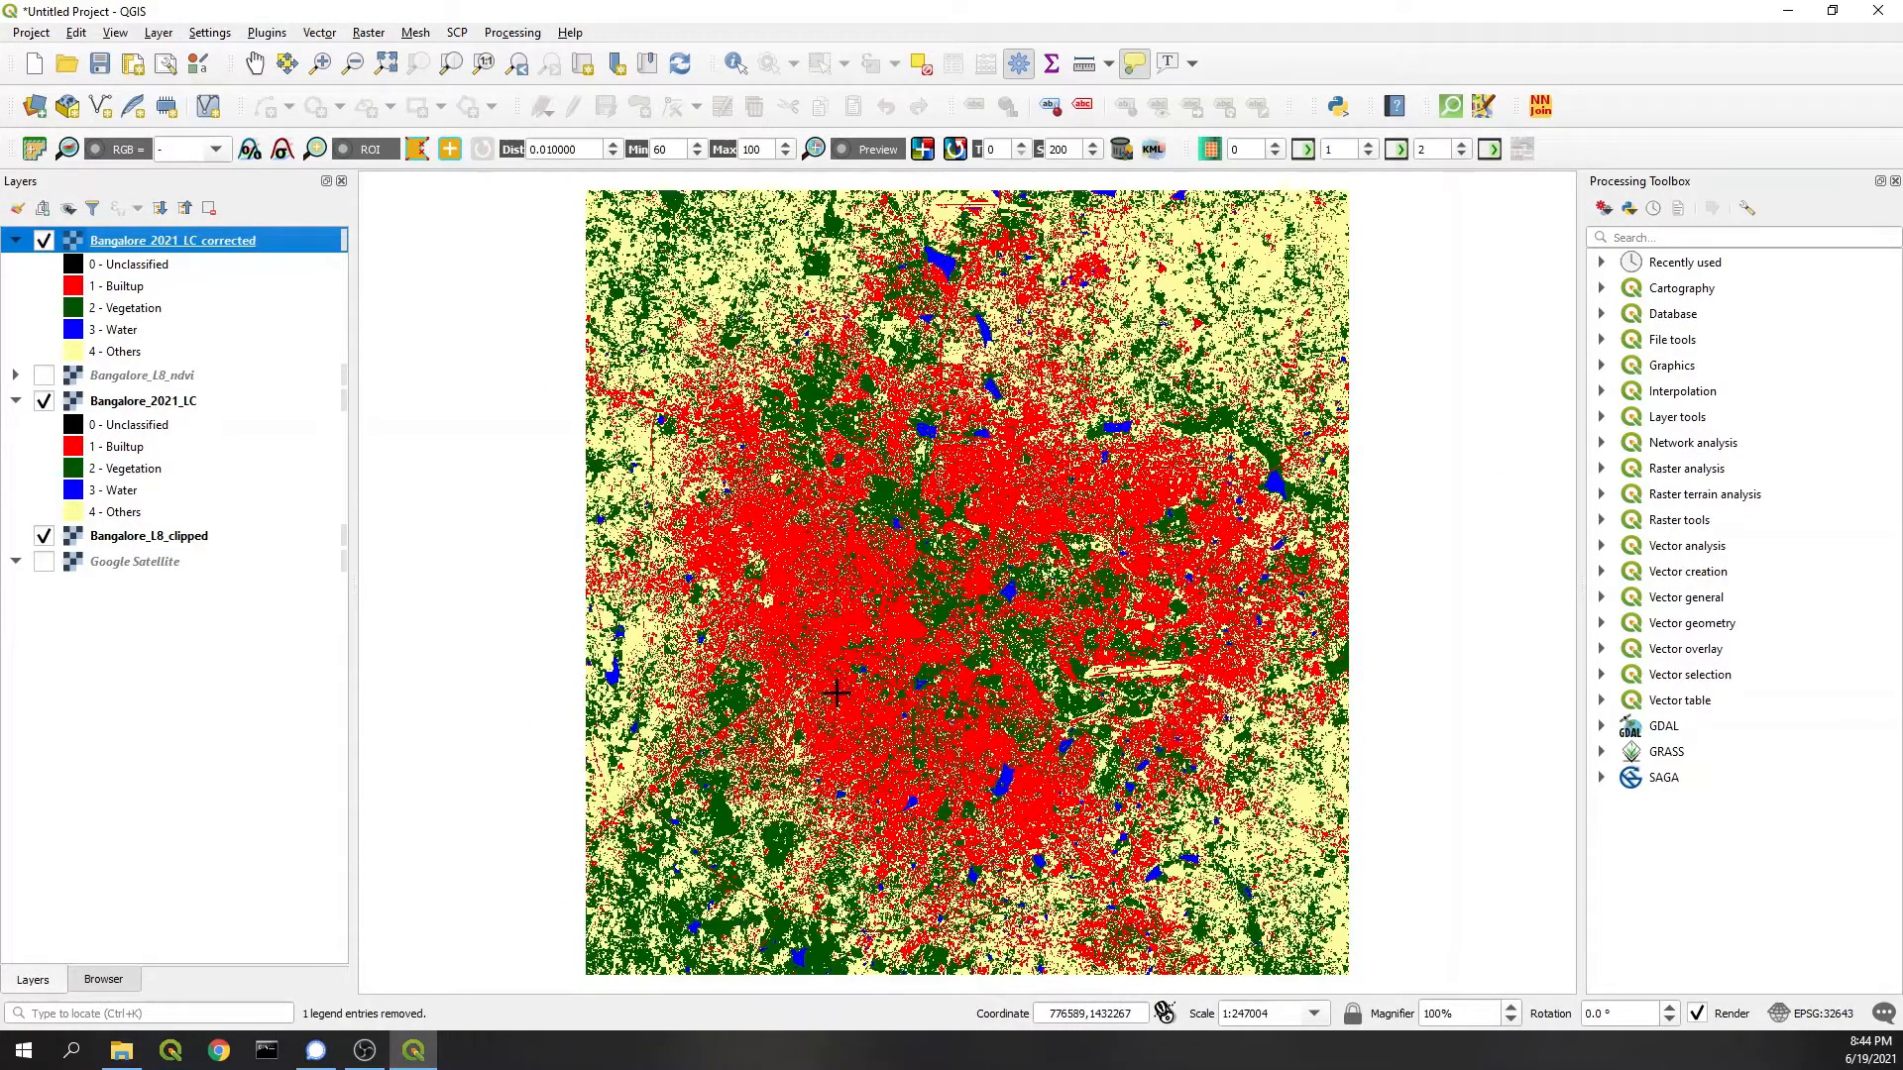
Step: Hide the original Bangalore_2021_LC and toggle the corrected map against the satellite image
left_click(143, 401)
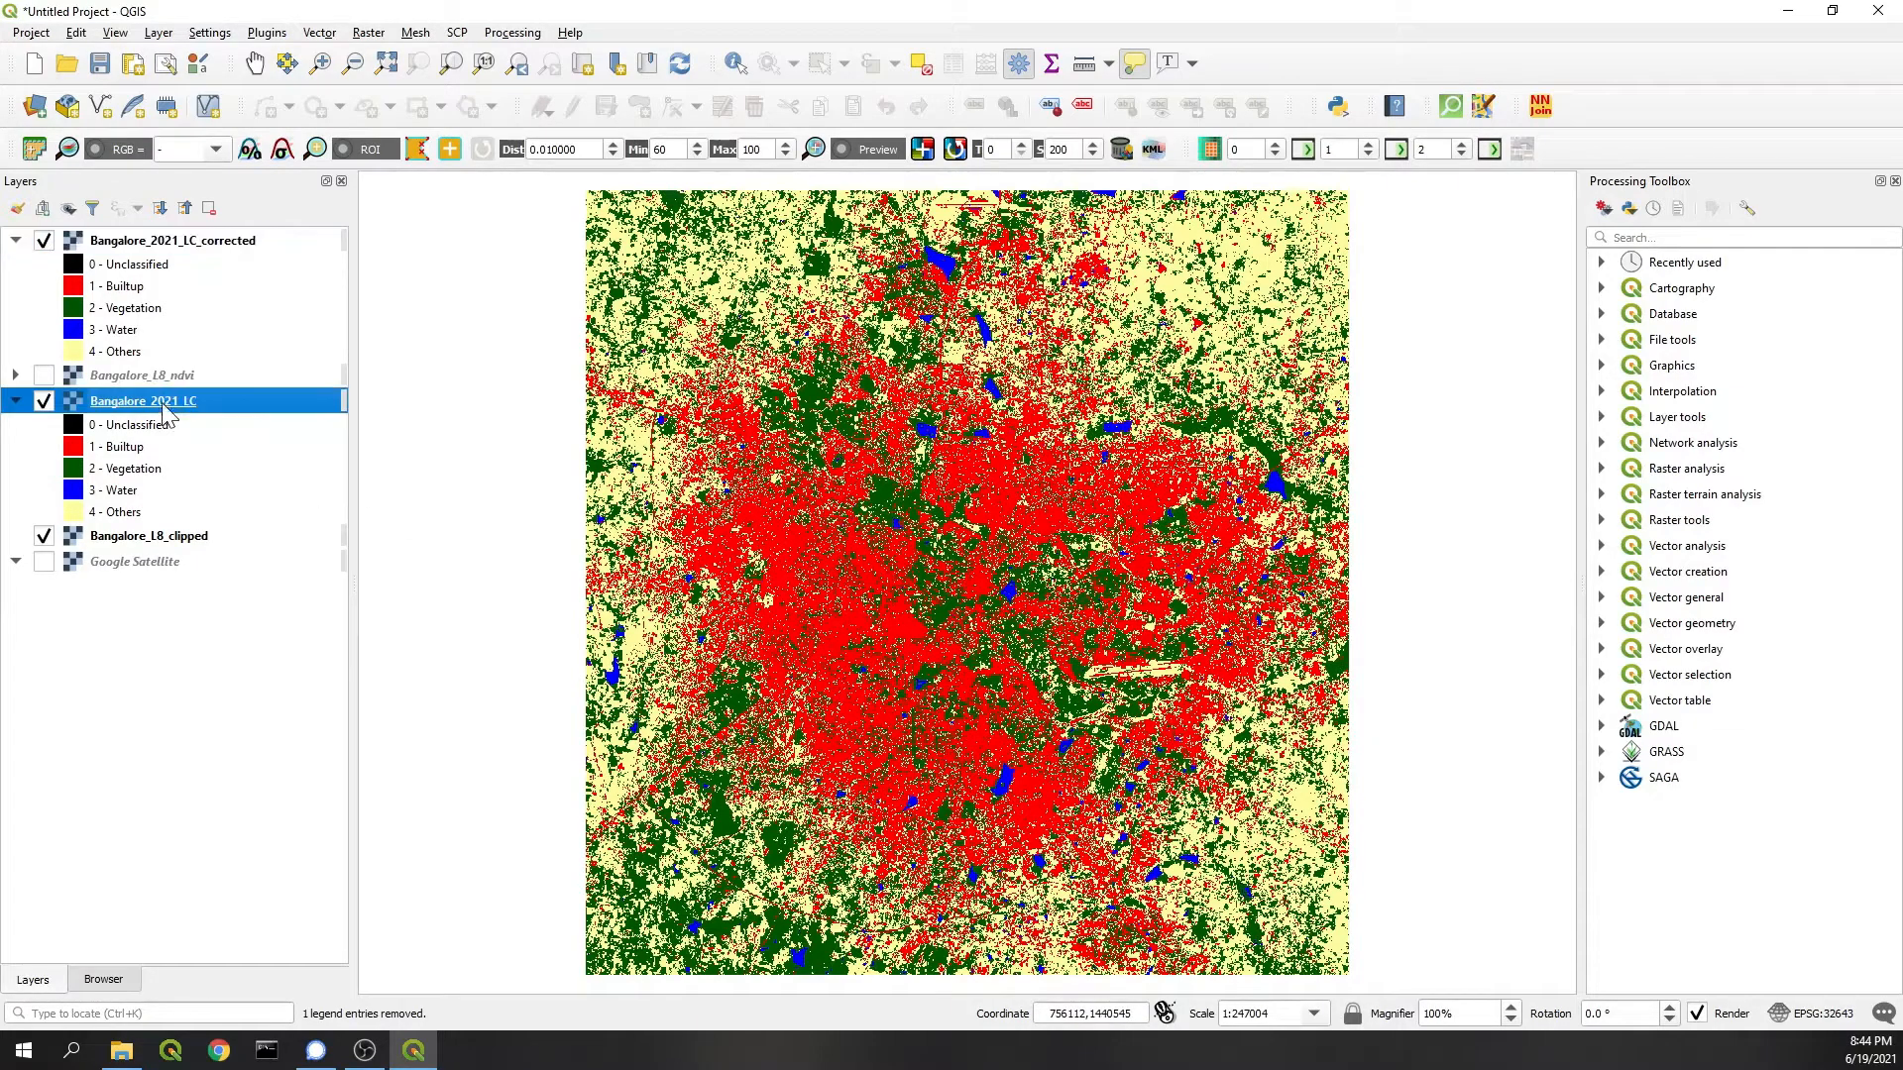
left_click(243, 243)
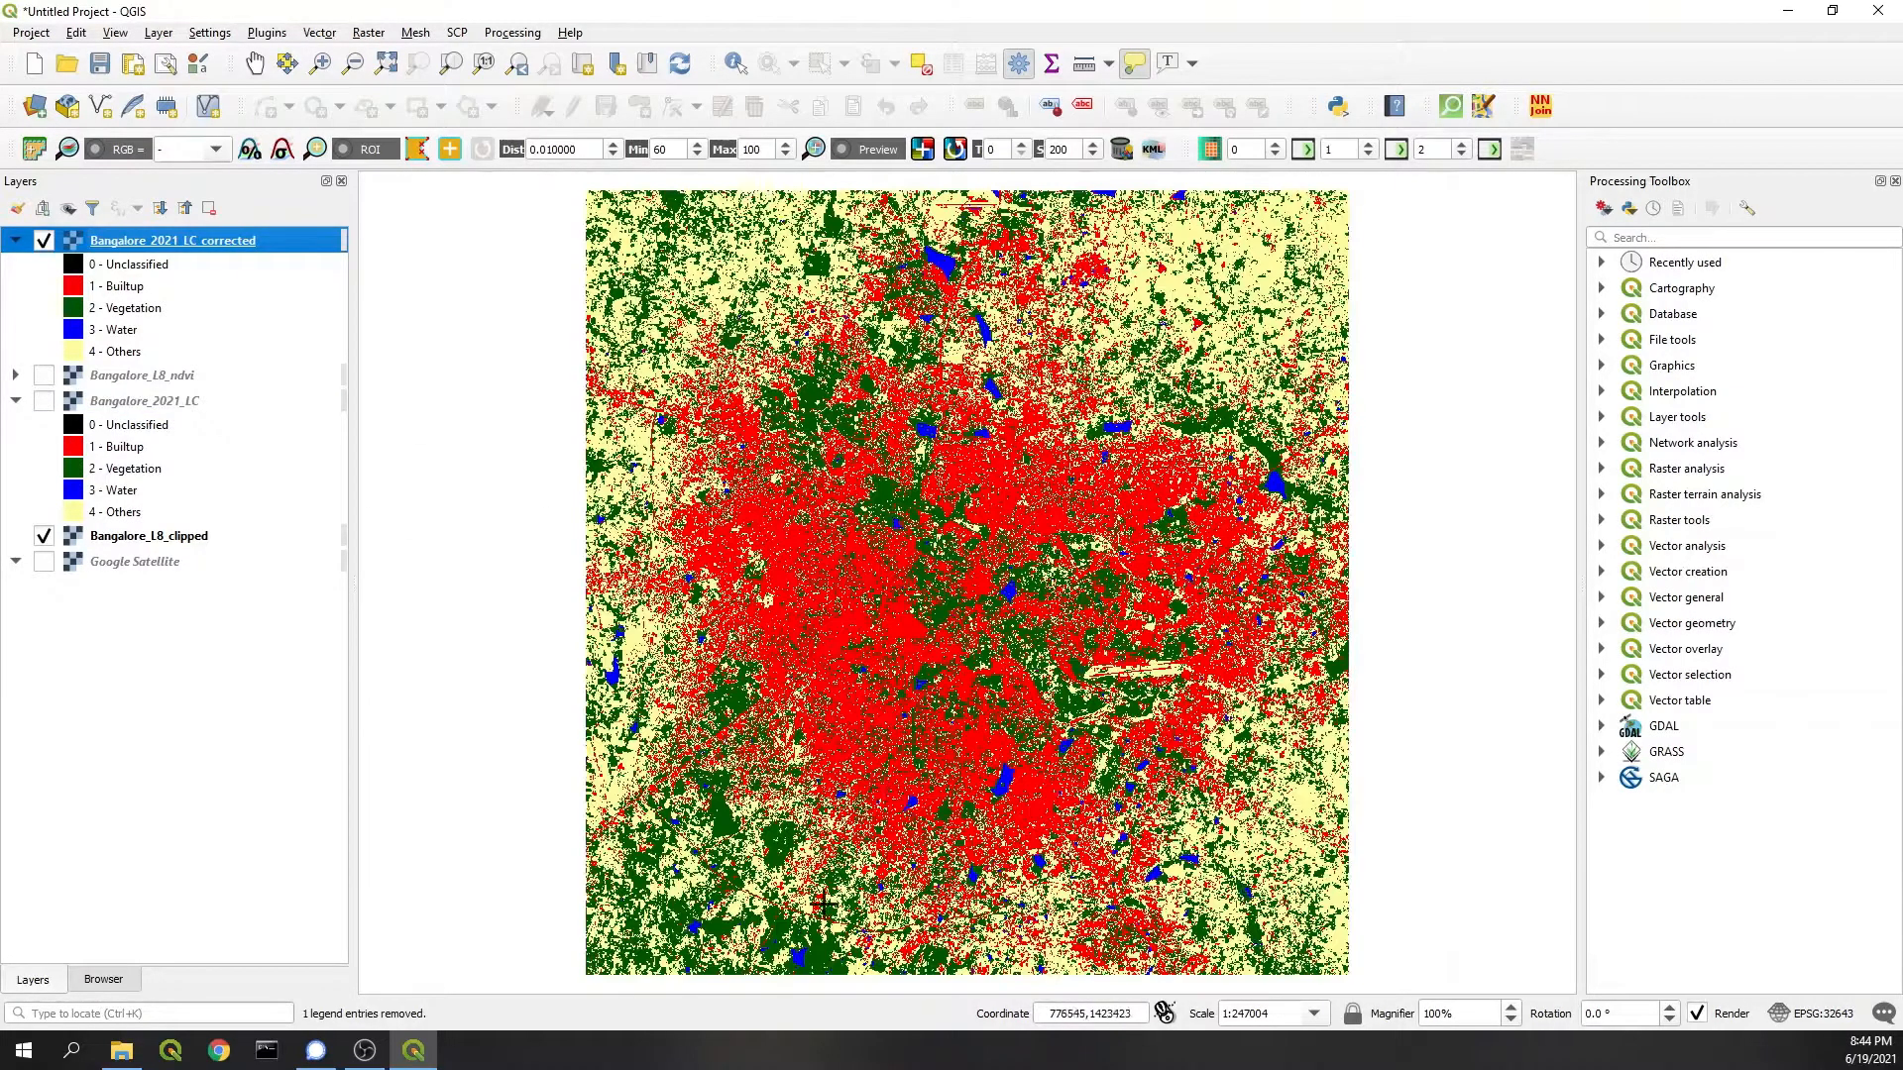
left_click(44, 241)
key("space")
key("space")
scroll(1012, 606, "up", 1)
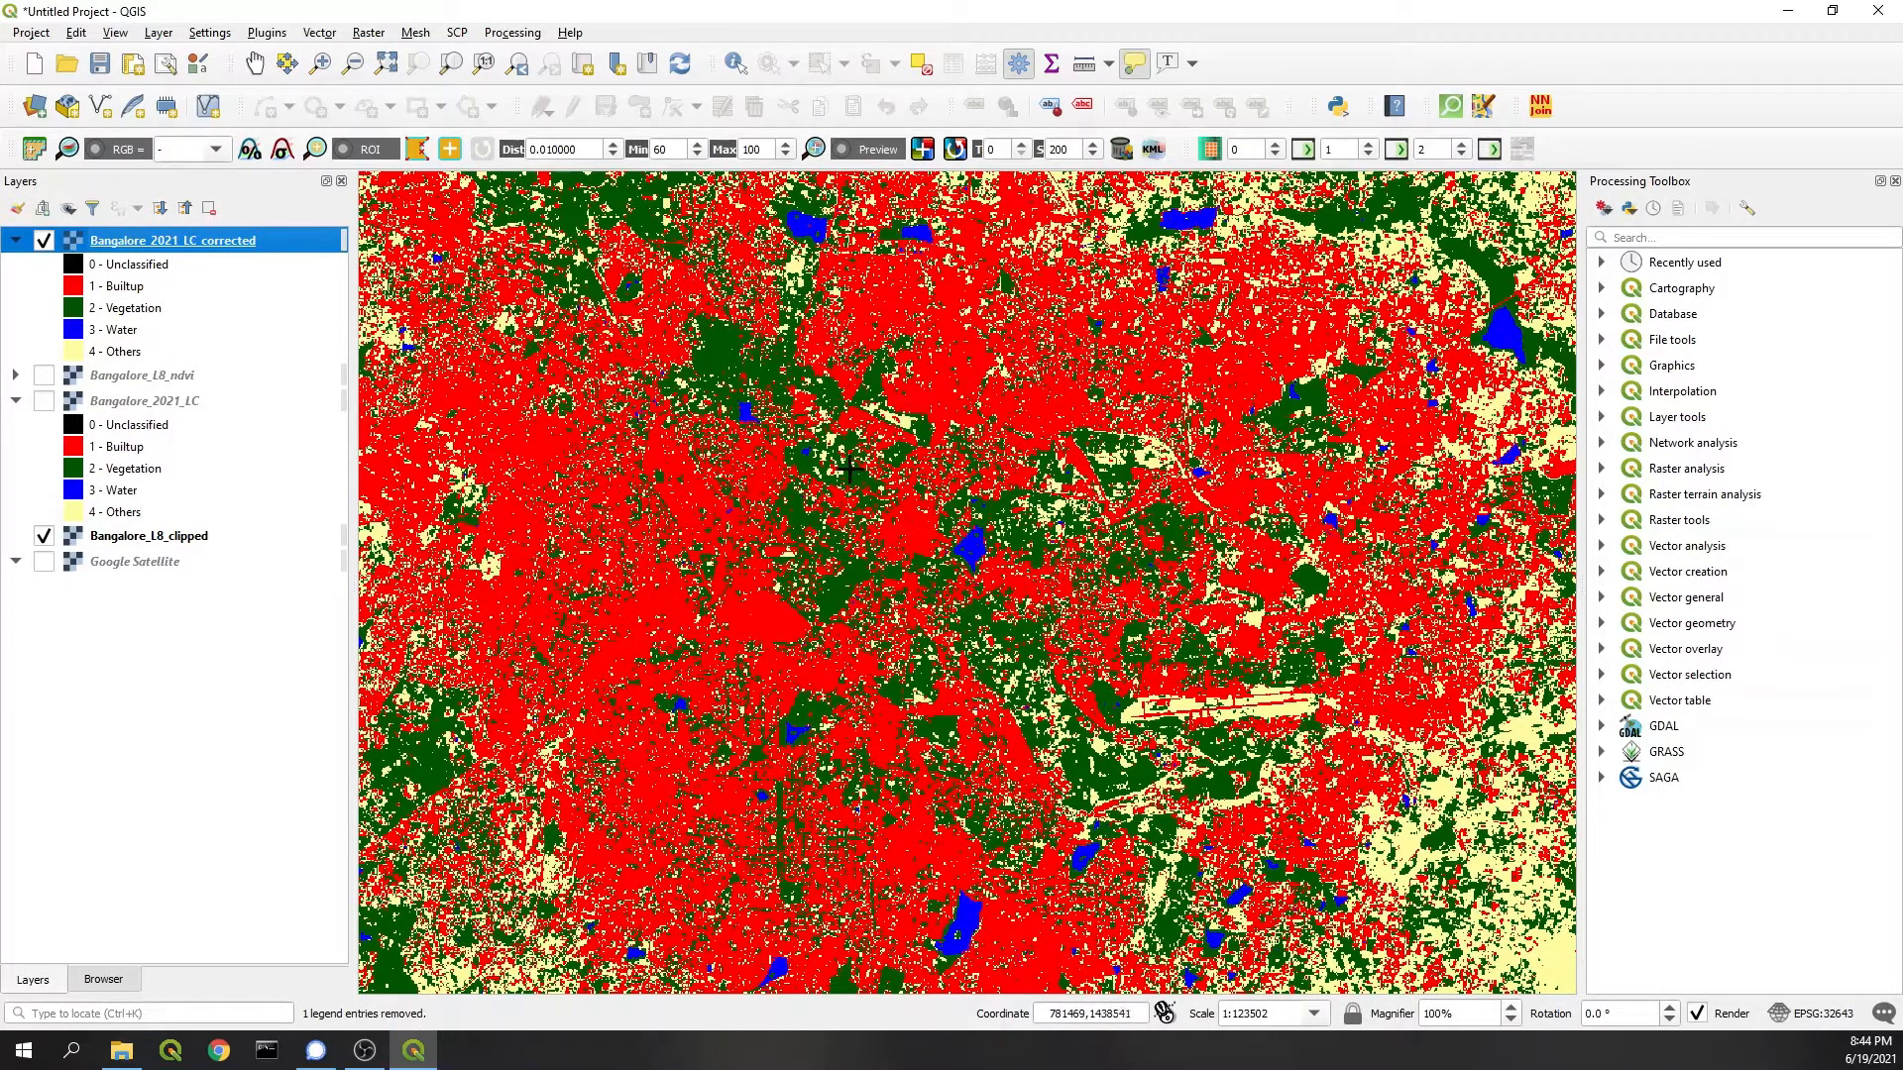
scroll(867, 656, "down", 1)
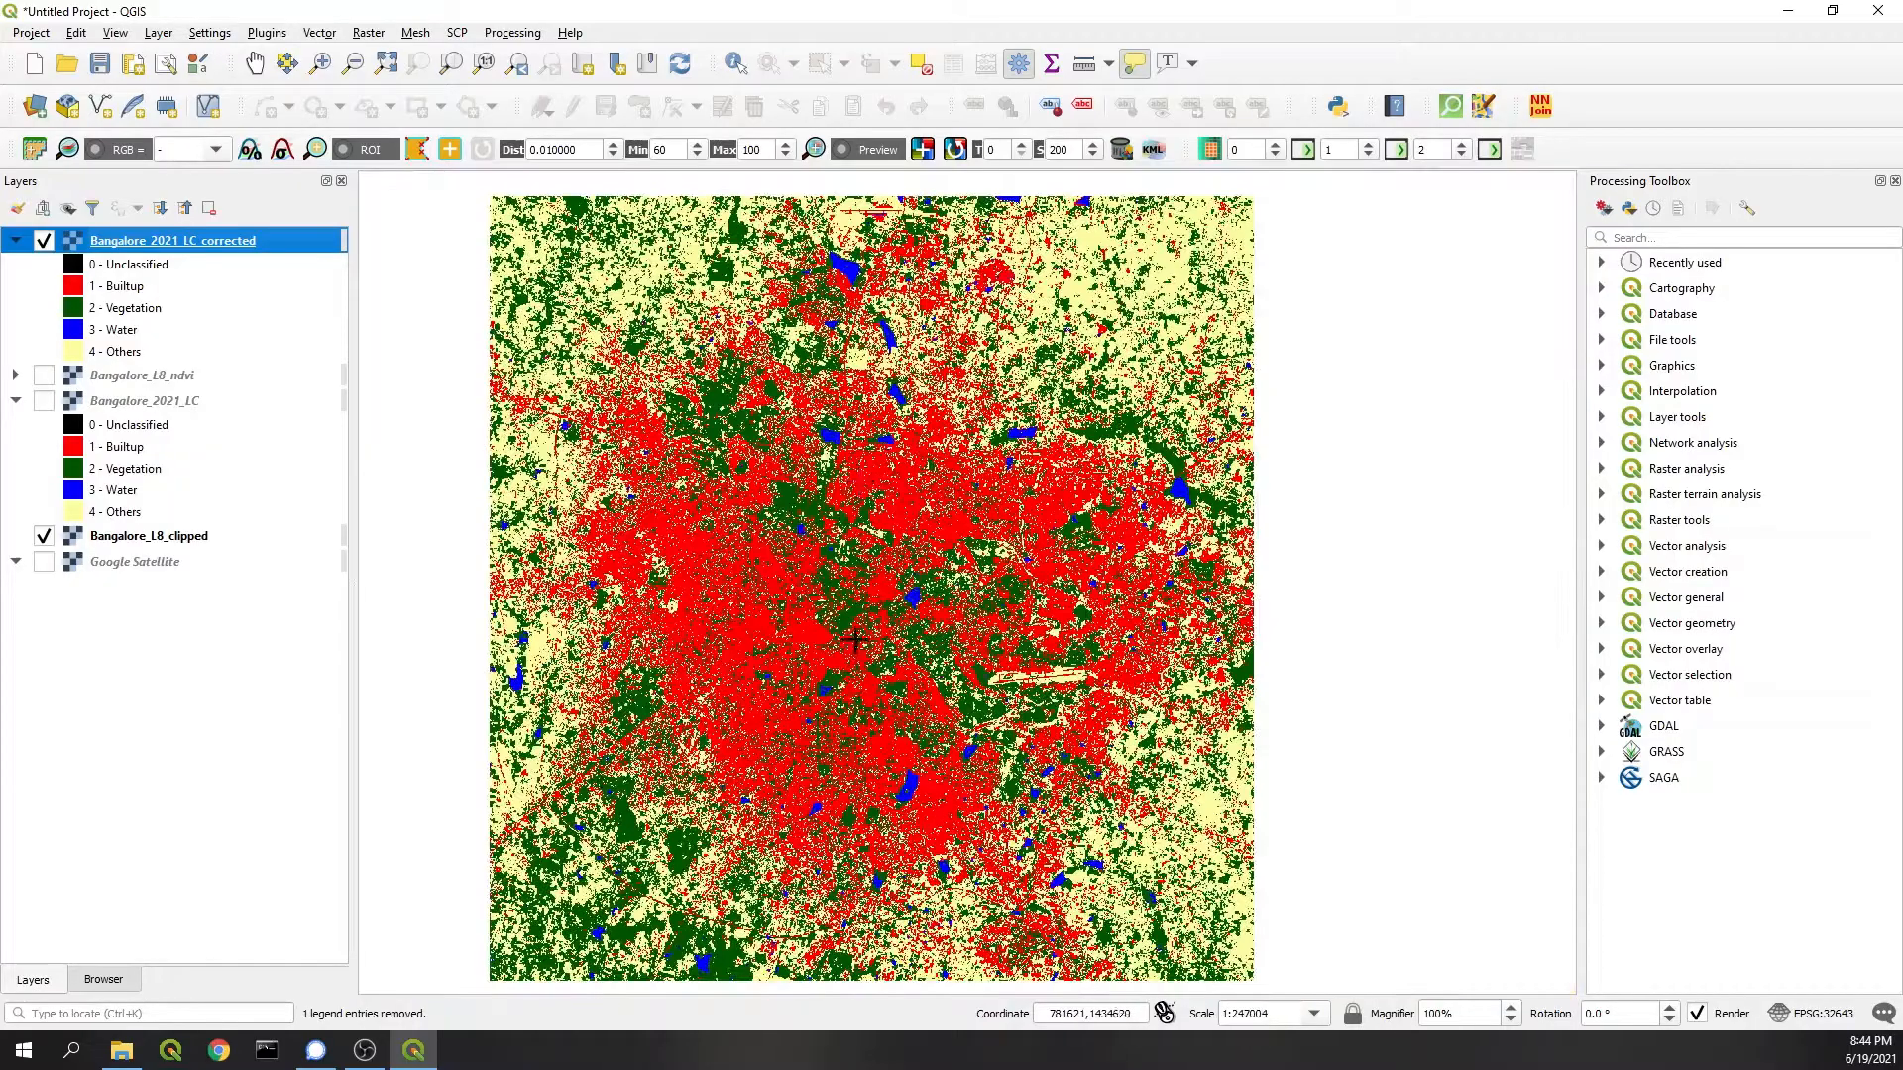
scroll(856, 640, "up", 1)
scroll(858, 640, "down", 1)
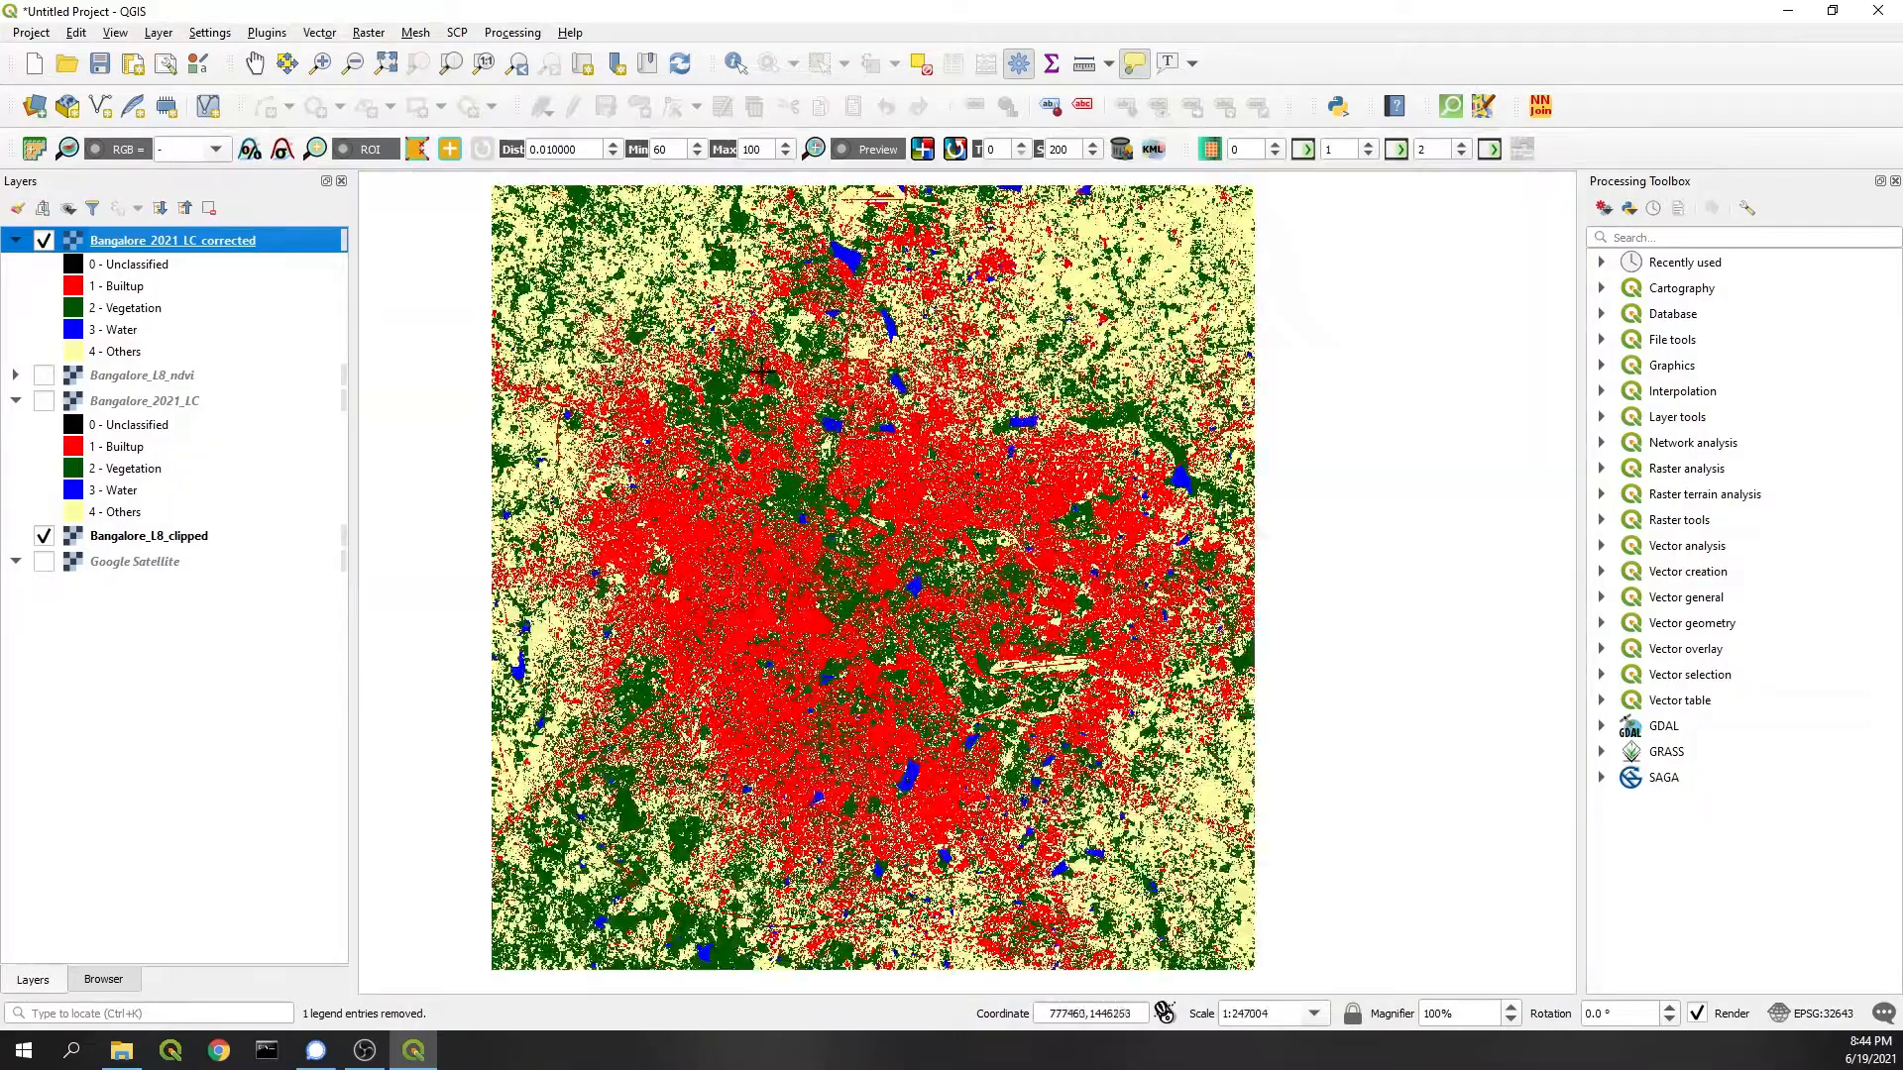
scroll(759, 380, "up", 1)
key("space")
key("space")
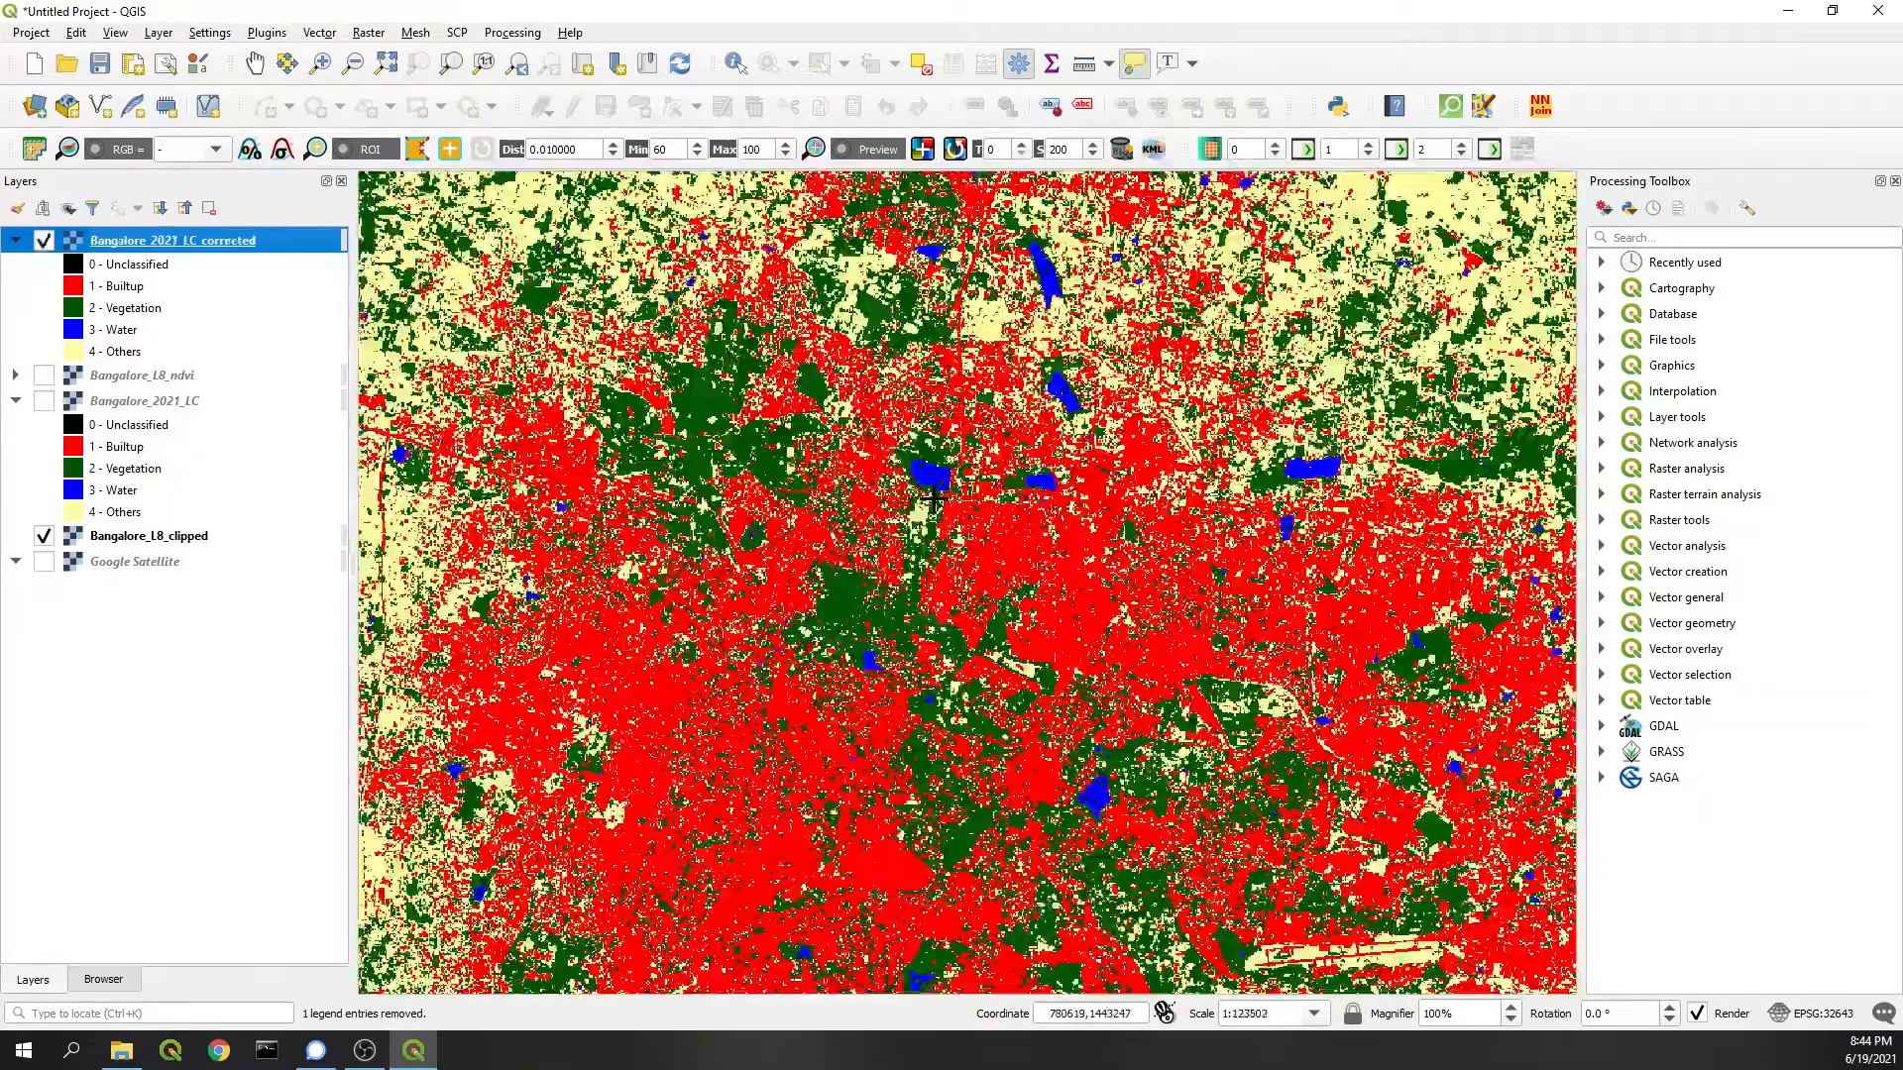
key("space")
key("space")
key("space")
key("space")
key("space")
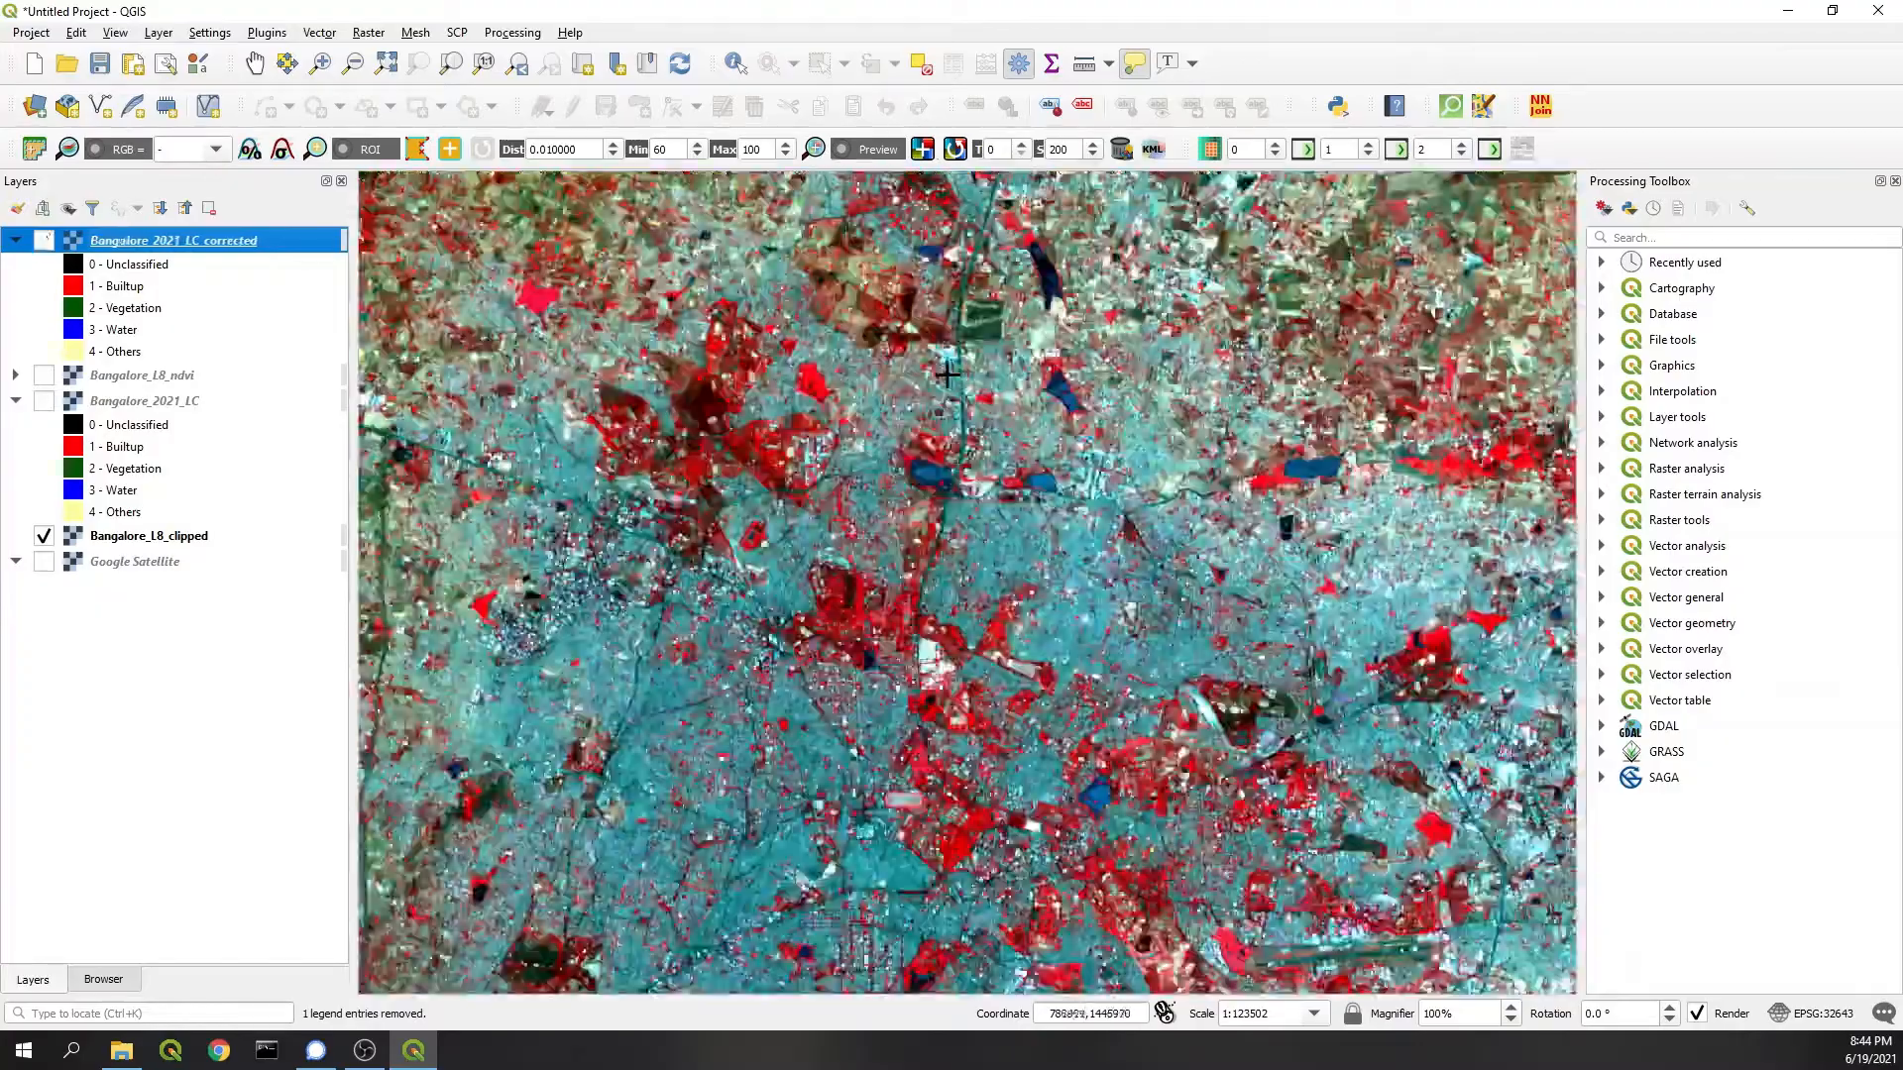
key("space")
key("space")
key("space")
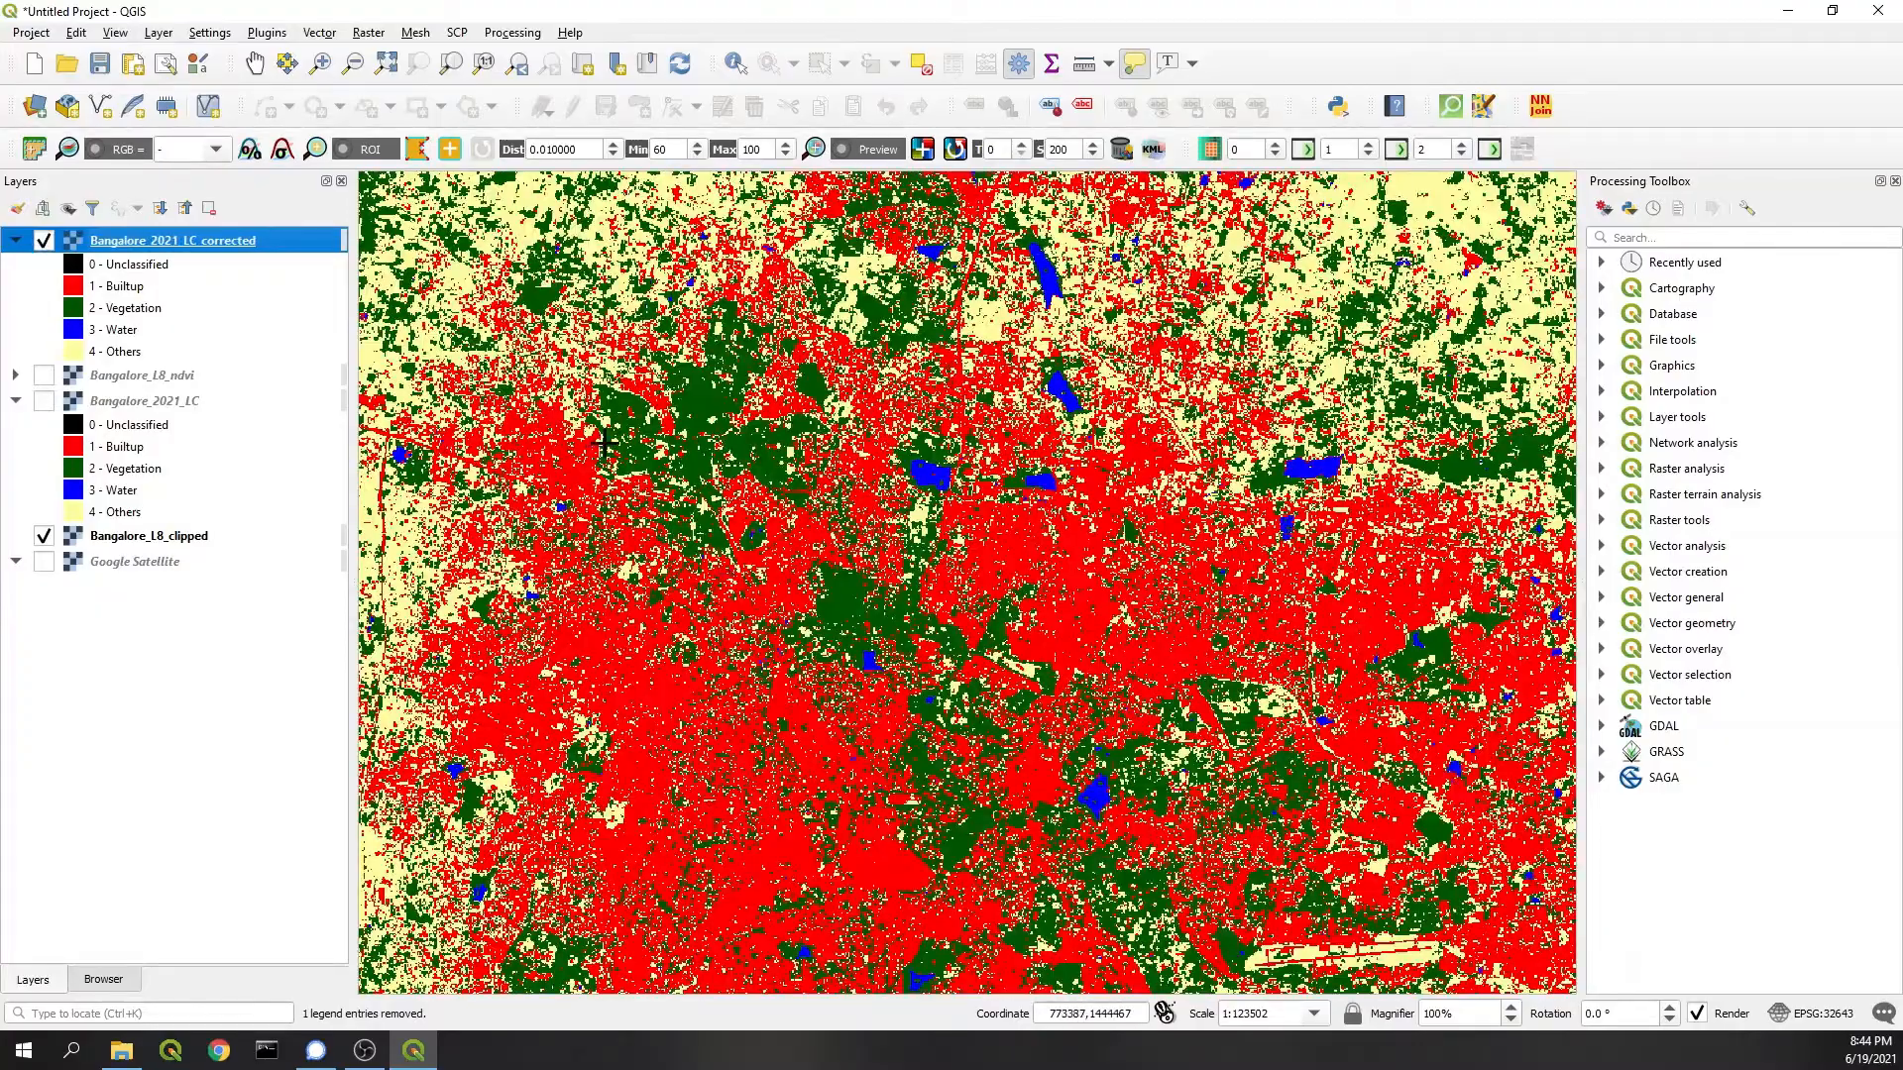
scroll(607, 447, "down", 1)
scroll(716, 308, "up", 1)
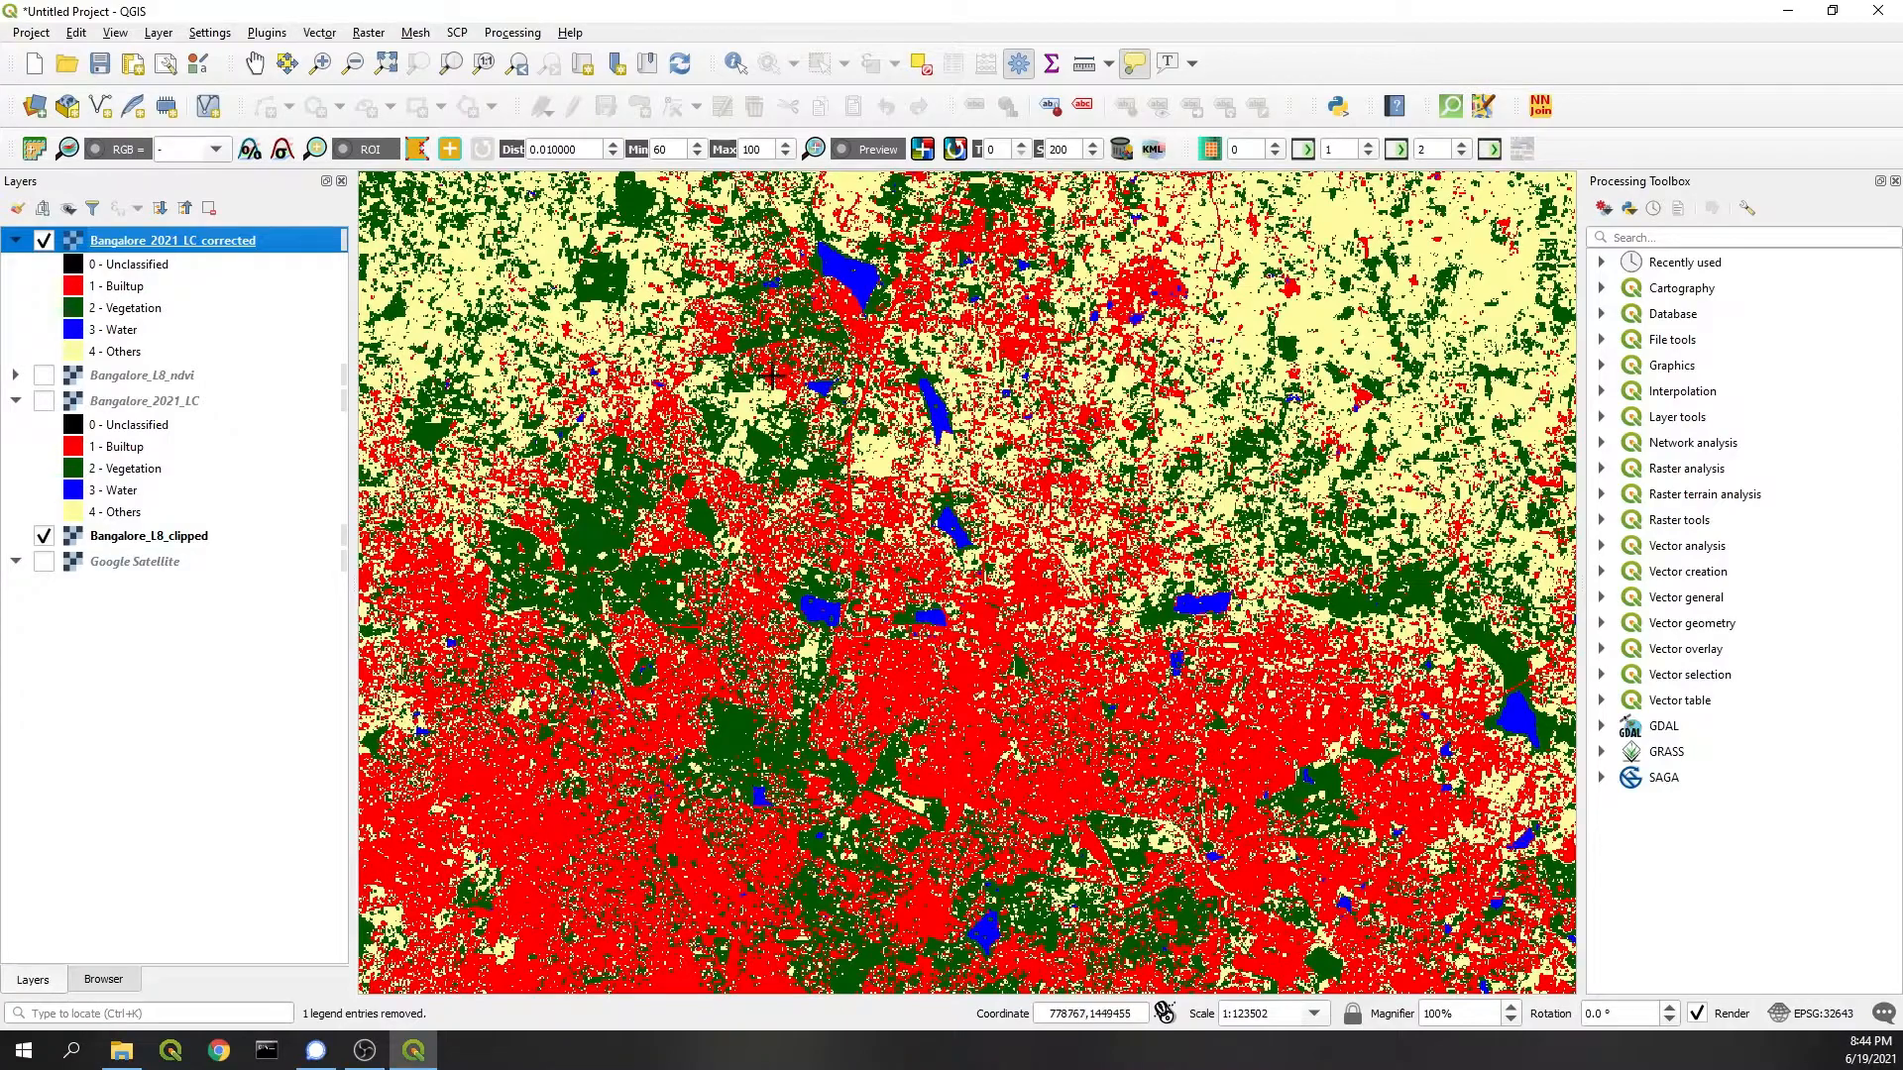
scroll(1070, 355, "down", 1)
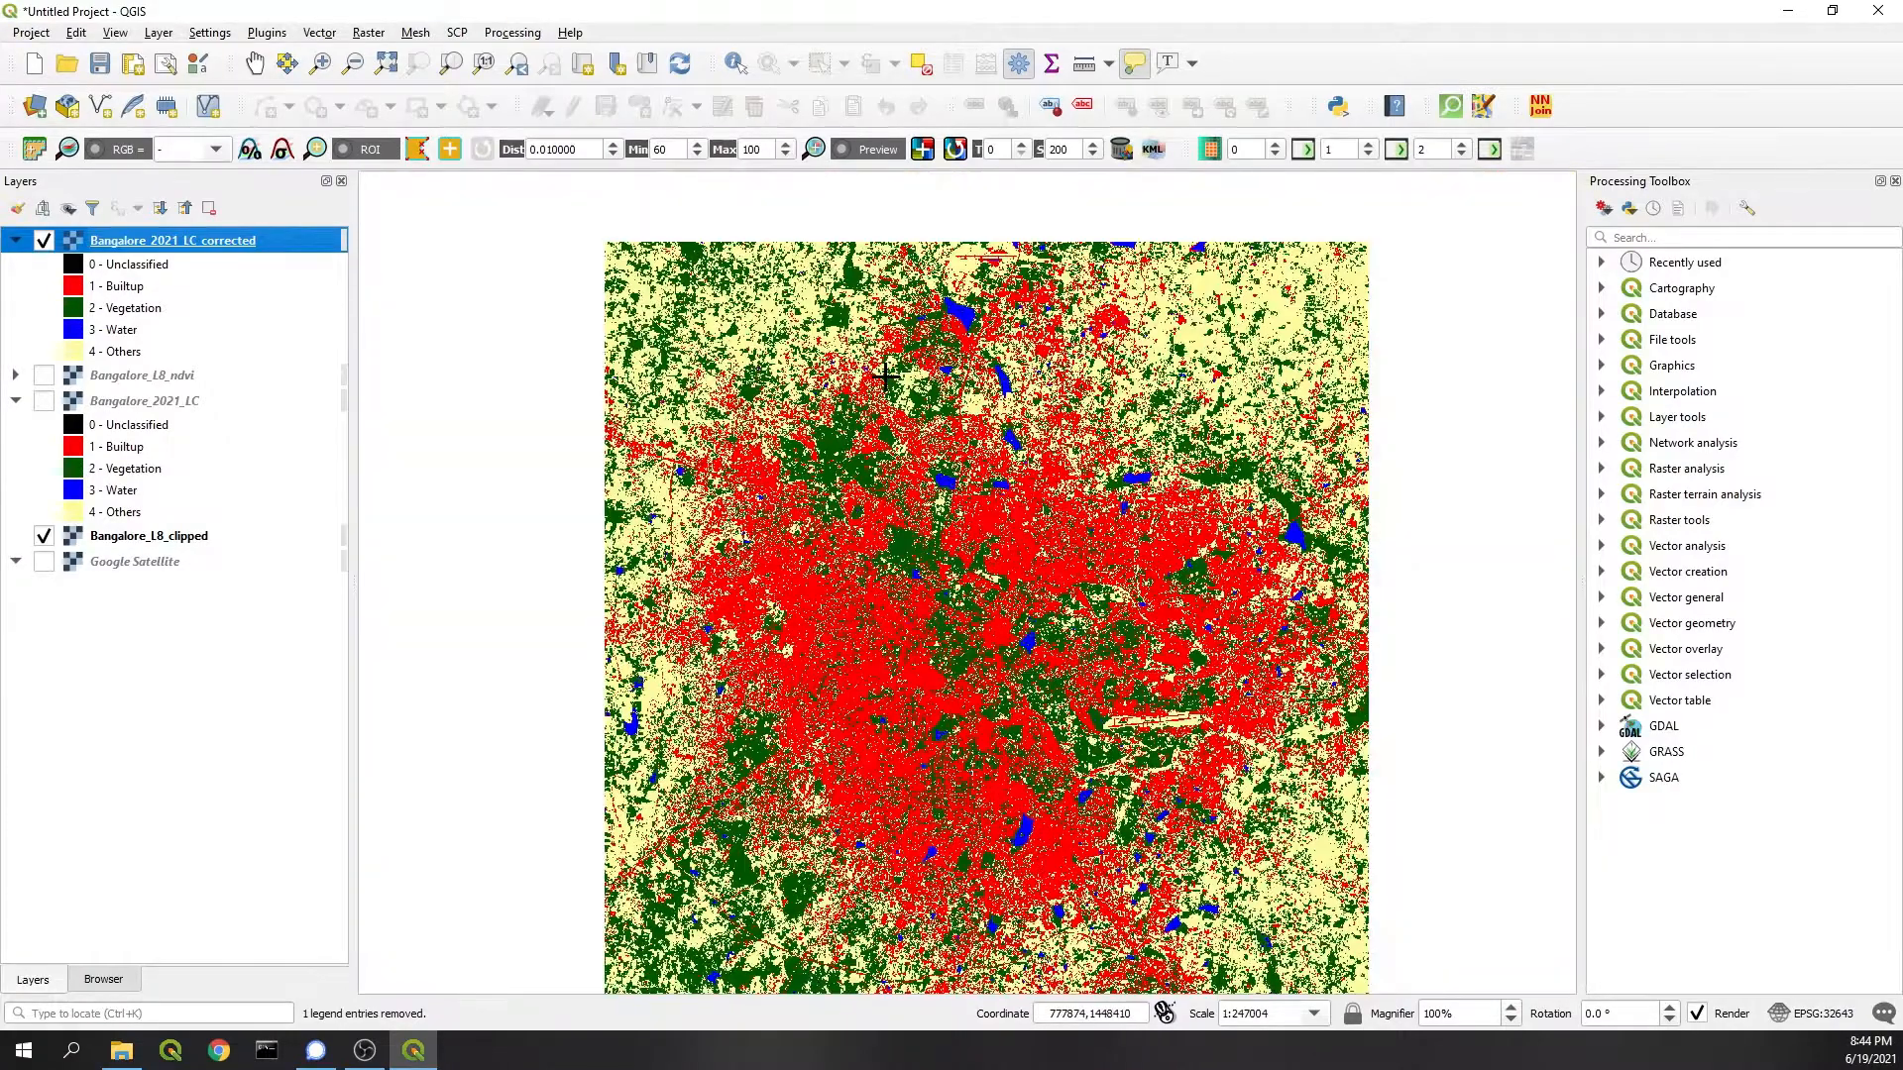
scroll(885, 374, "up", 1)
scroll(885, 375, "down", 1)
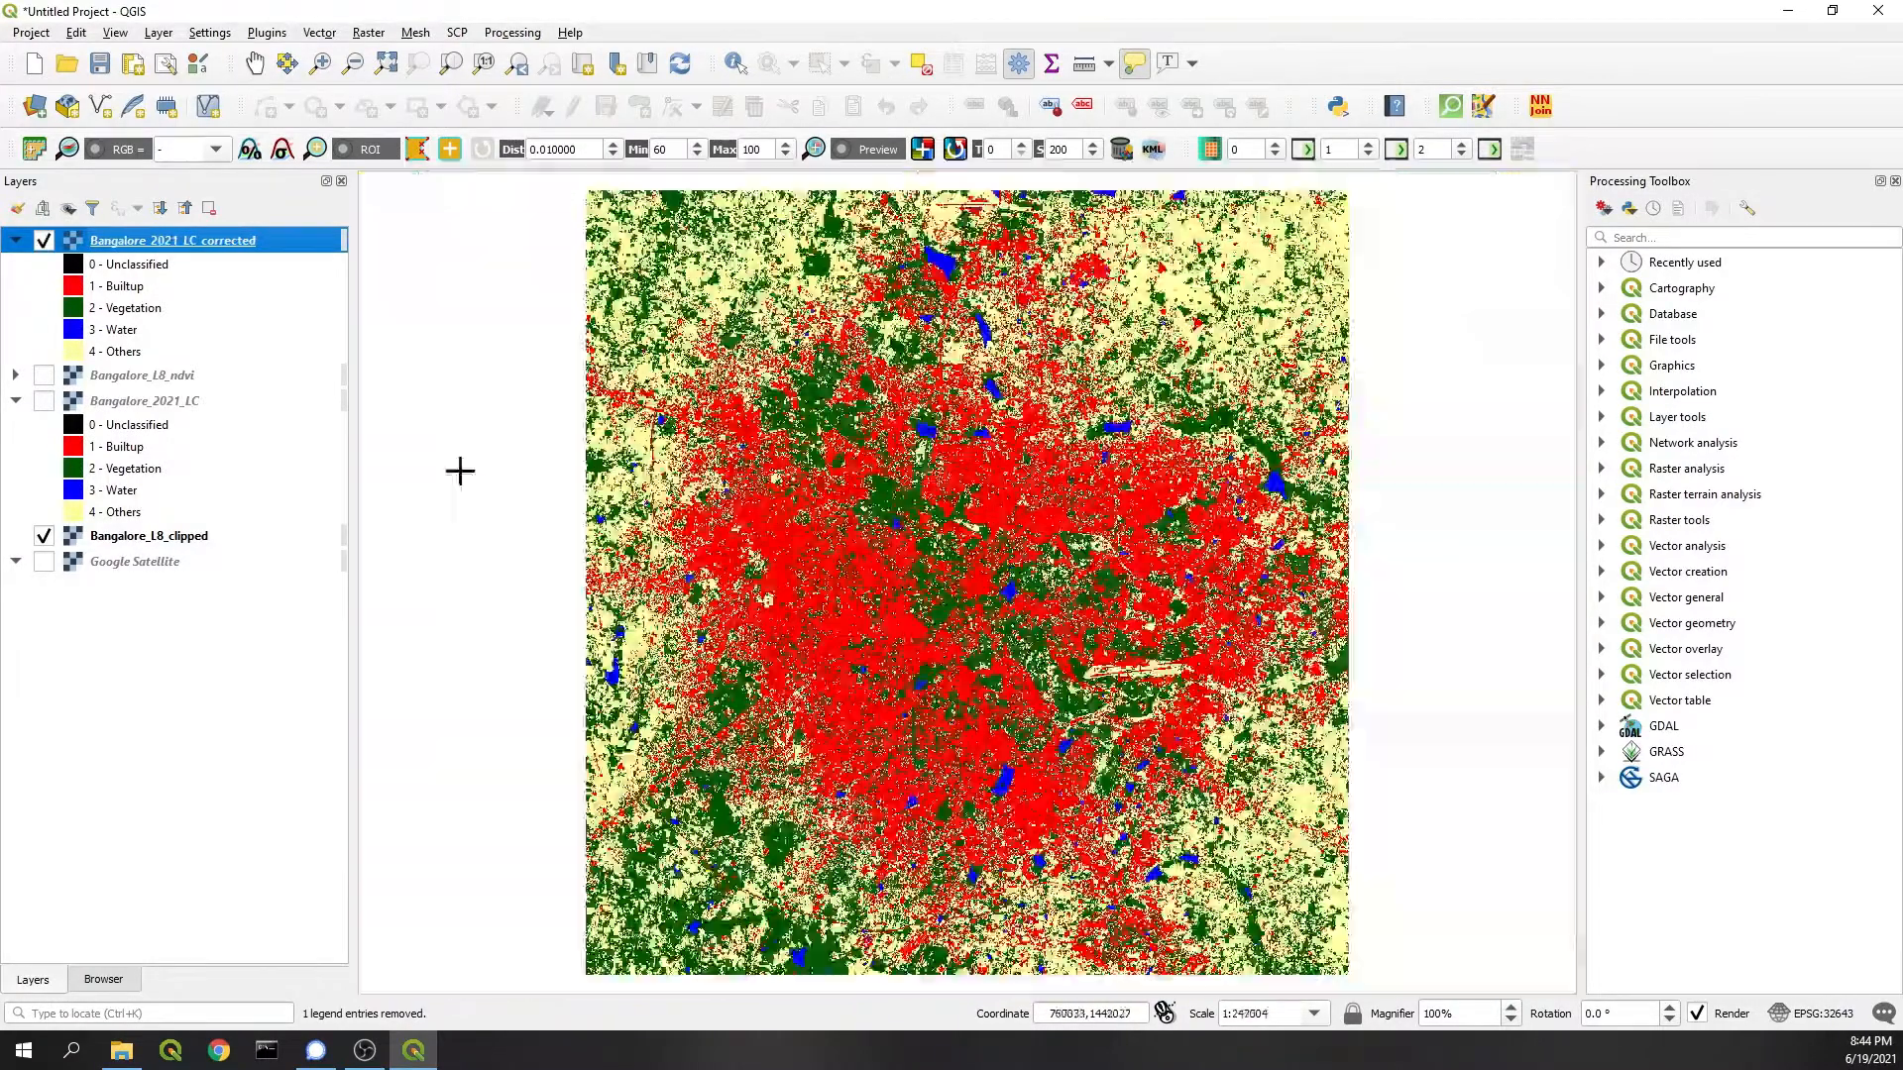